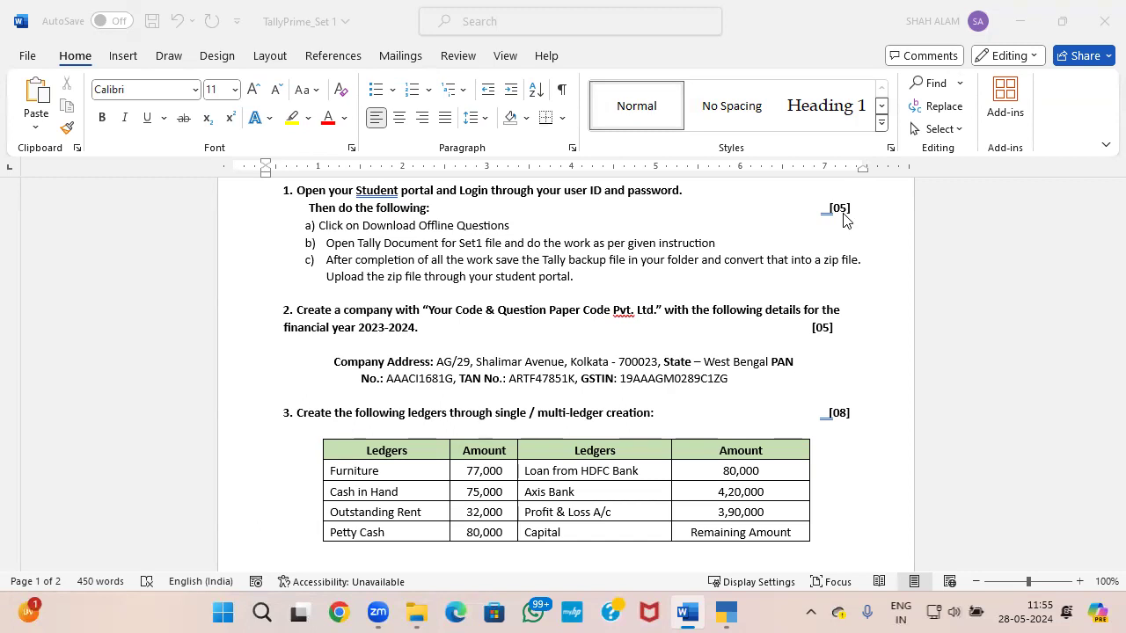
Step: Review questions 2 and 3 in the question paper, then switch to TallyPrime and choose to specify a company folder path
{"action": "scroll", "coordinate": [842, 218], "scroll_direction": "down", "scroll_amount": 2}
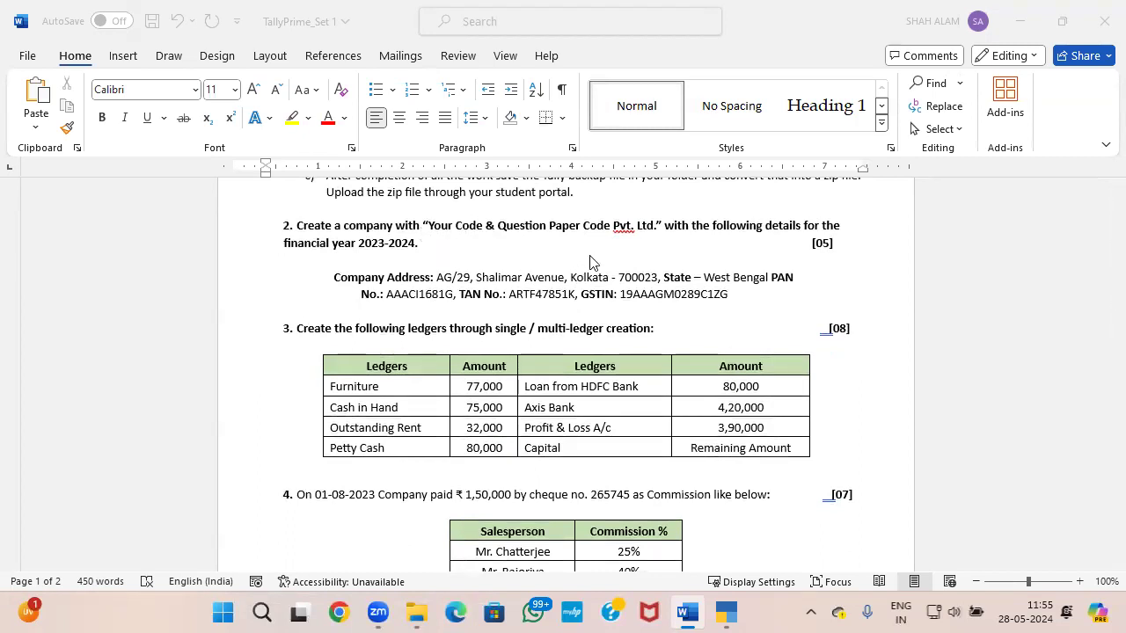
{"action": "scroll", "coordinate": [591, 262], "scroll_direction": "down", "scroll_amount": 1}
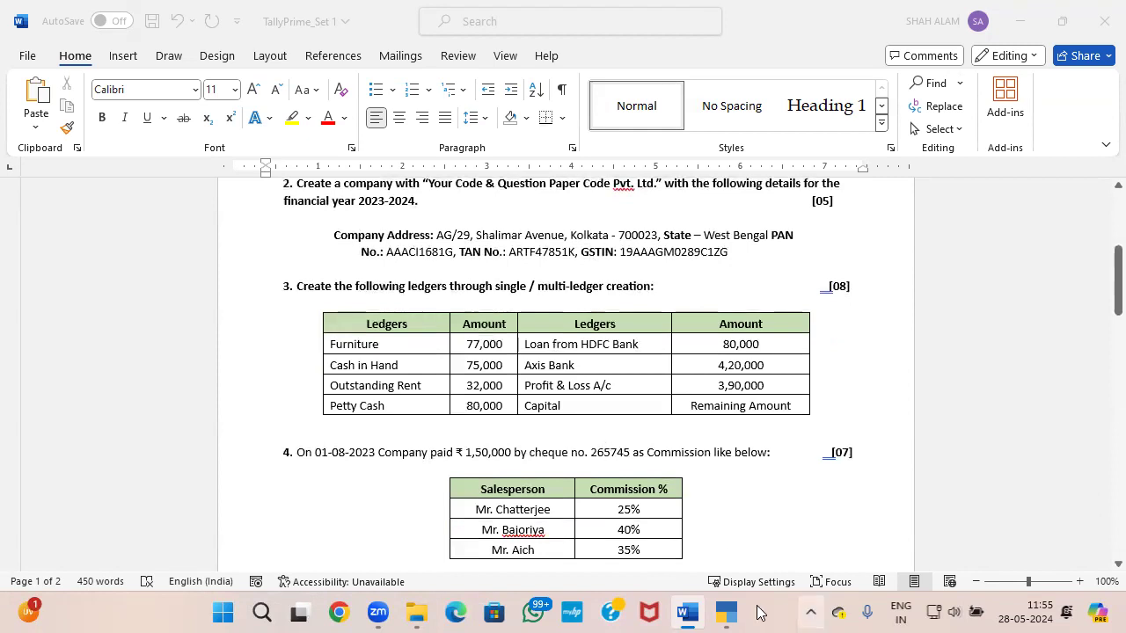
{"action": "left_click", "coordinate": [725, 613]}
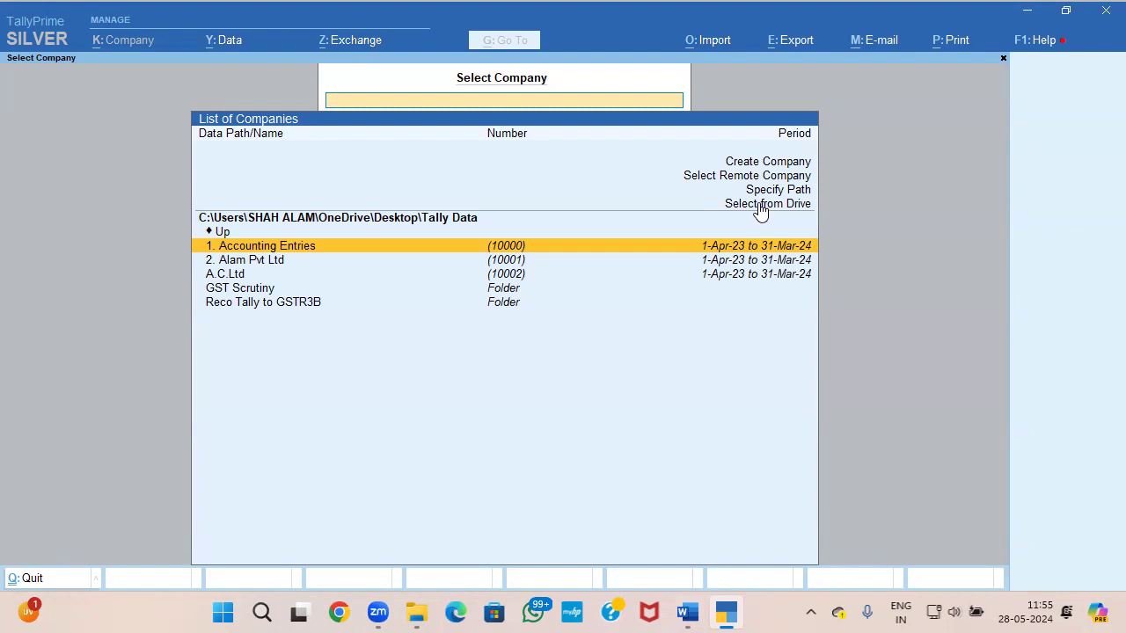
{"action": "left_click", "coordinate": [771, 193]}
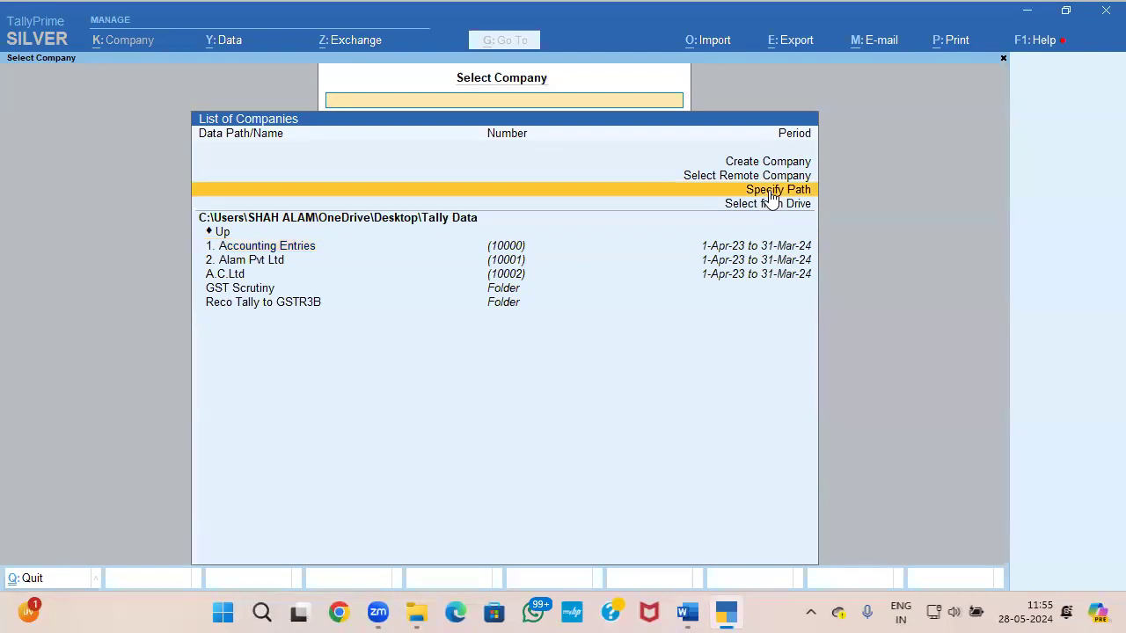
{"action": "left_click", "coordinate": [769, 192]}
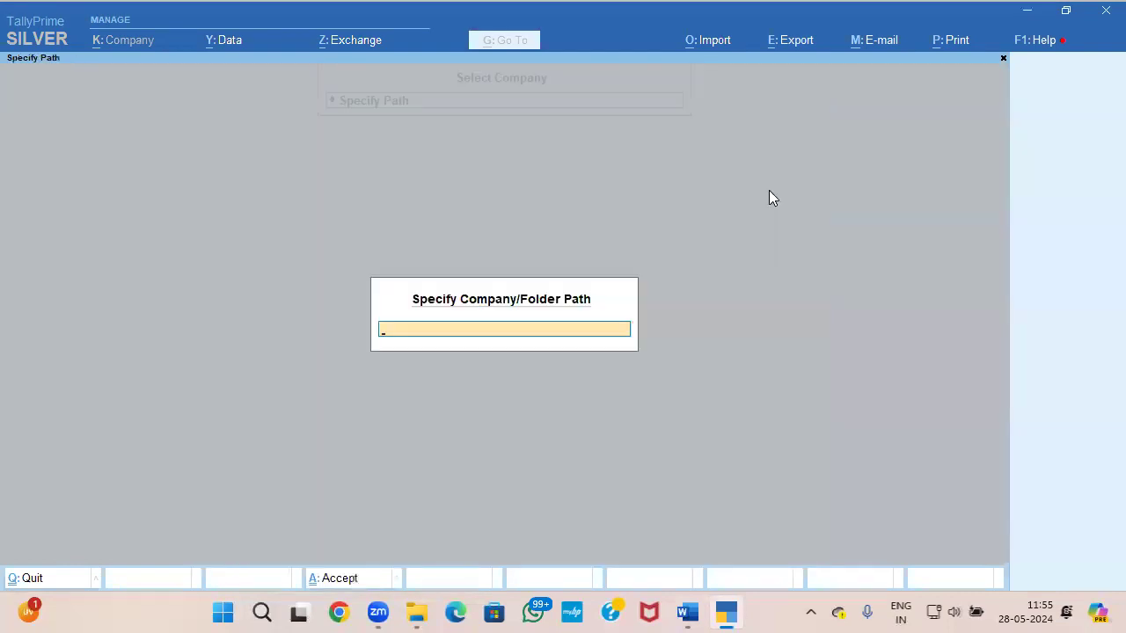
Step: Copy the path of the TALLY EXTERNAL MAR 24\TallyPrime\Set 1 folder from File Explorer and open it as the company folder in TallyPrime
{"action": "left_click", "coordinate": [416, 612]}
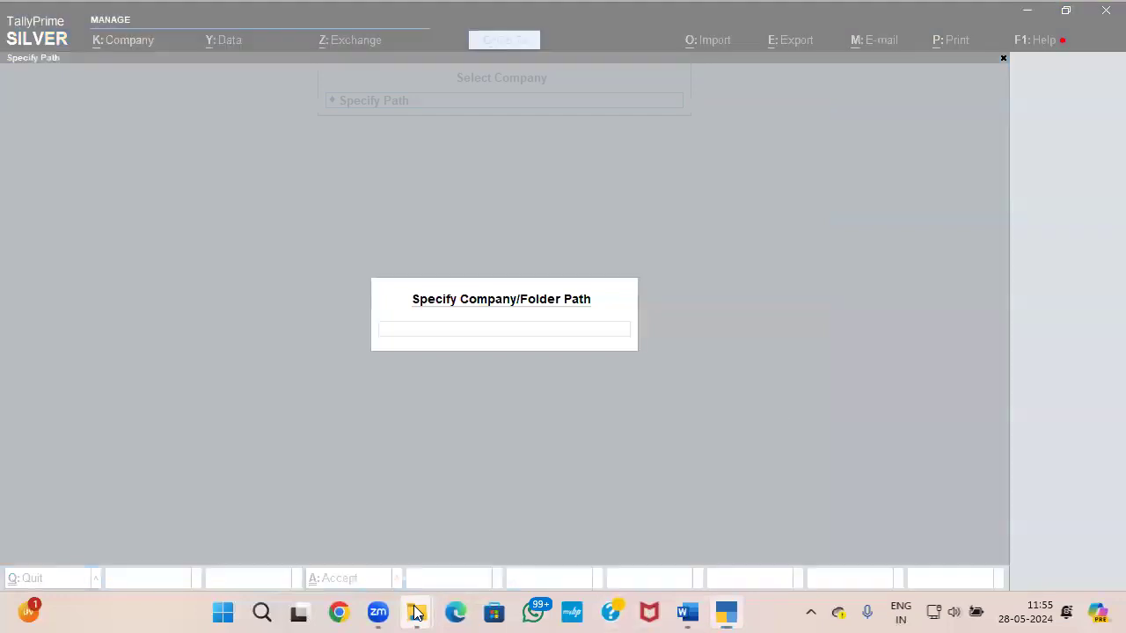
{"action": "left_click", "coordinate": [558, 548]}
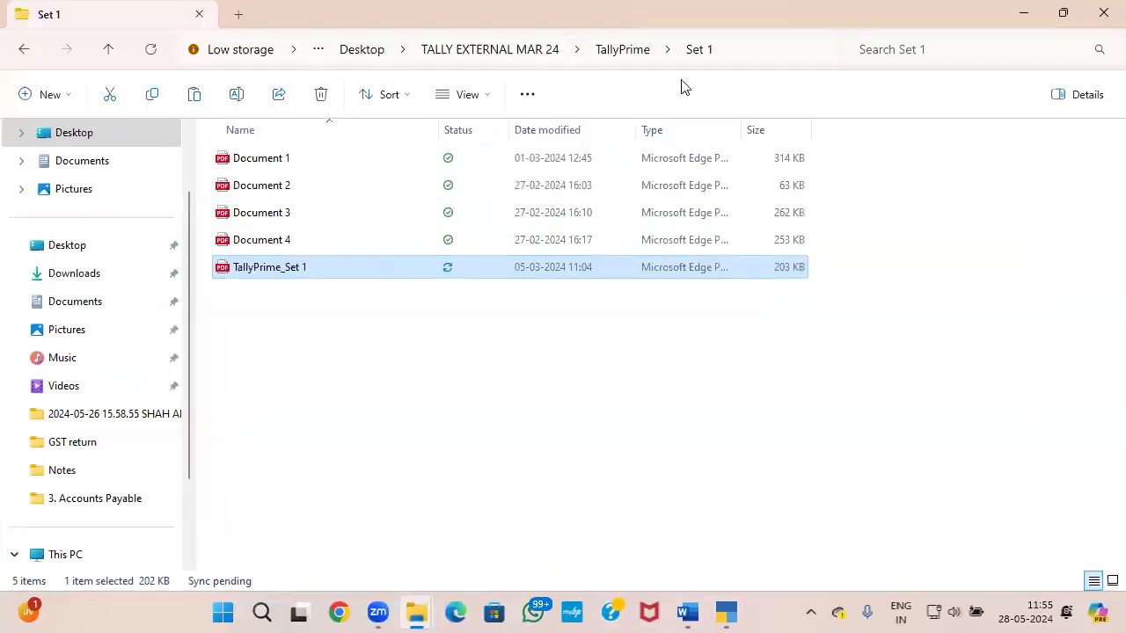
{"action": "left_click", "coordinate": [742, 53]}
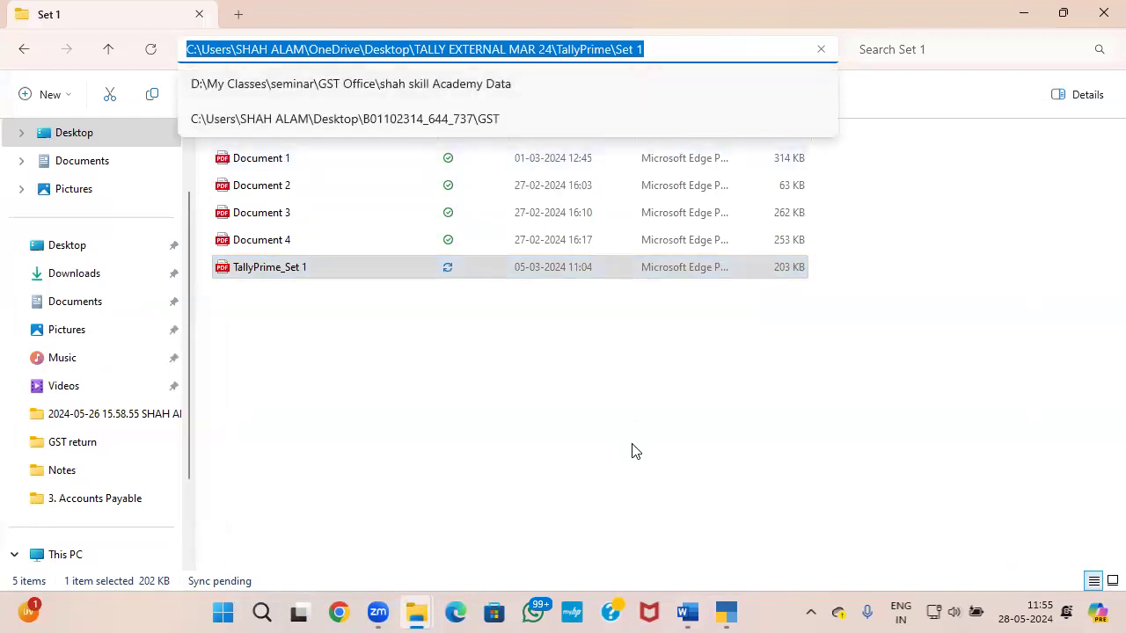
{"action": "left_click", "coordinate": [684, 536]}
{"action": "key", "text": "ctrl+alt+v"}
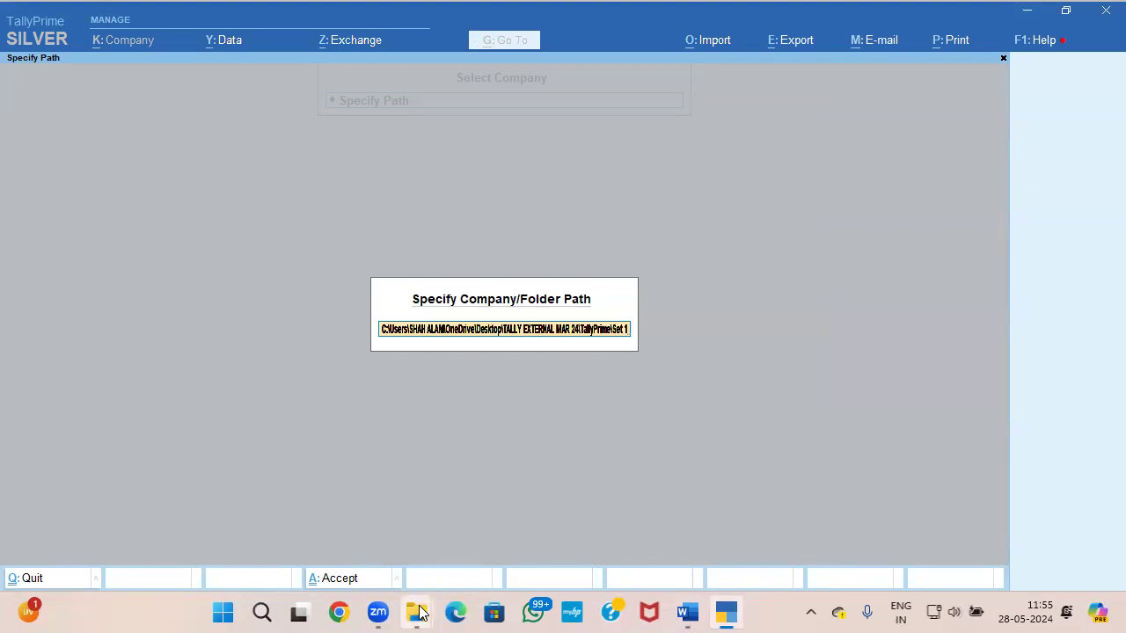
{"action": "mouse_move", "coordinate": [416, 612]}
{"action": "left_click", "coordinate": [570, 545]}
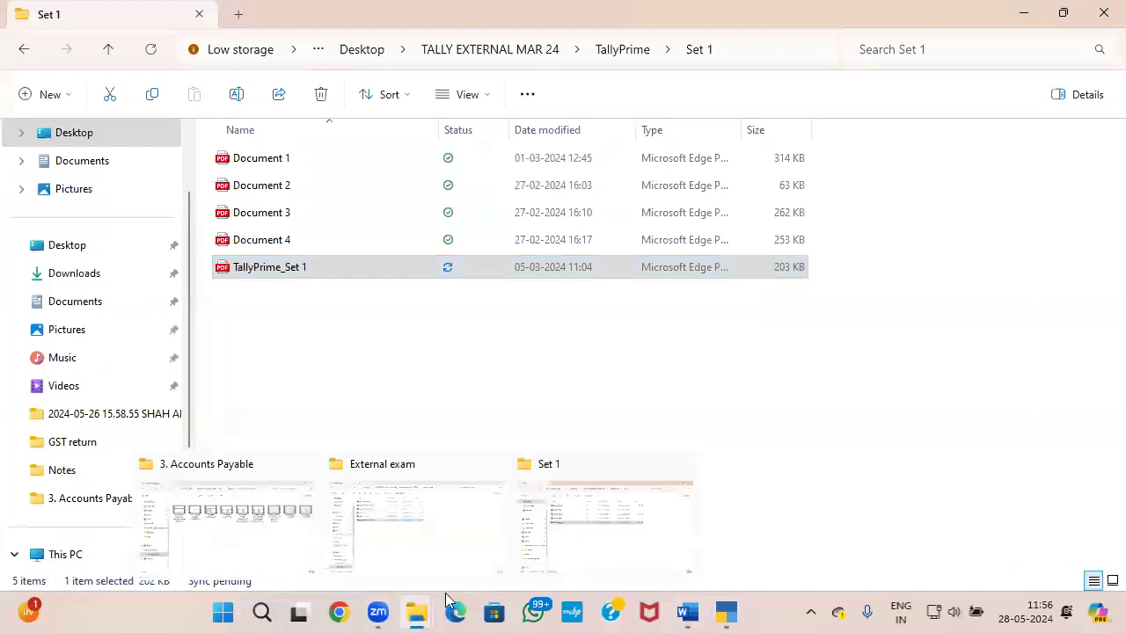
{"action": "left_click", "coordinate": [726, 612]}
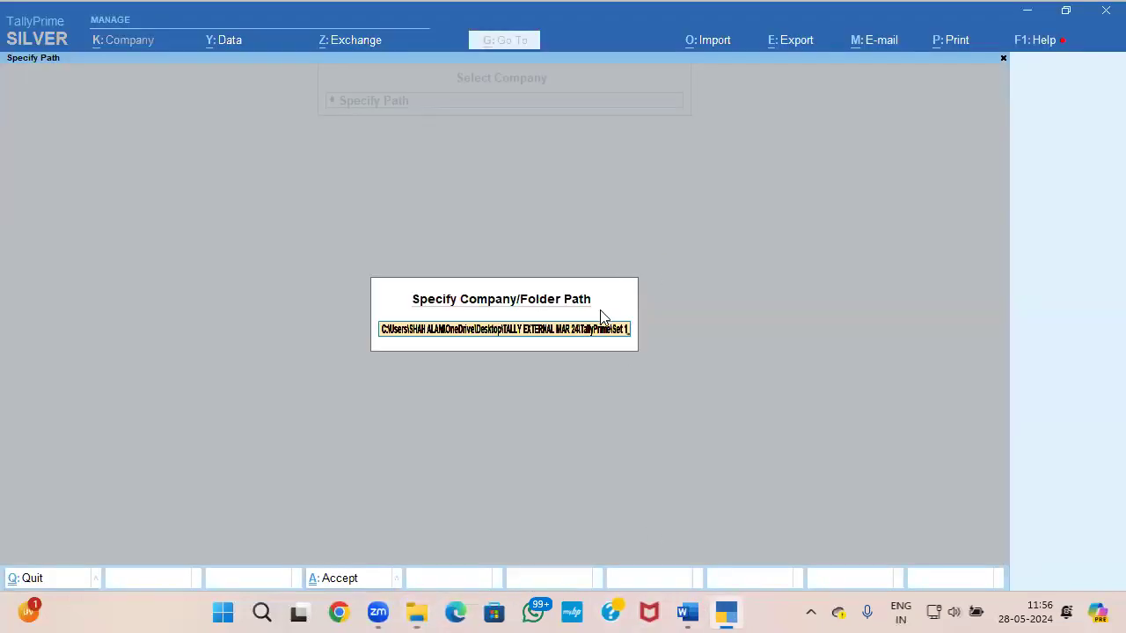
{"action": "key", "text": "Return"}
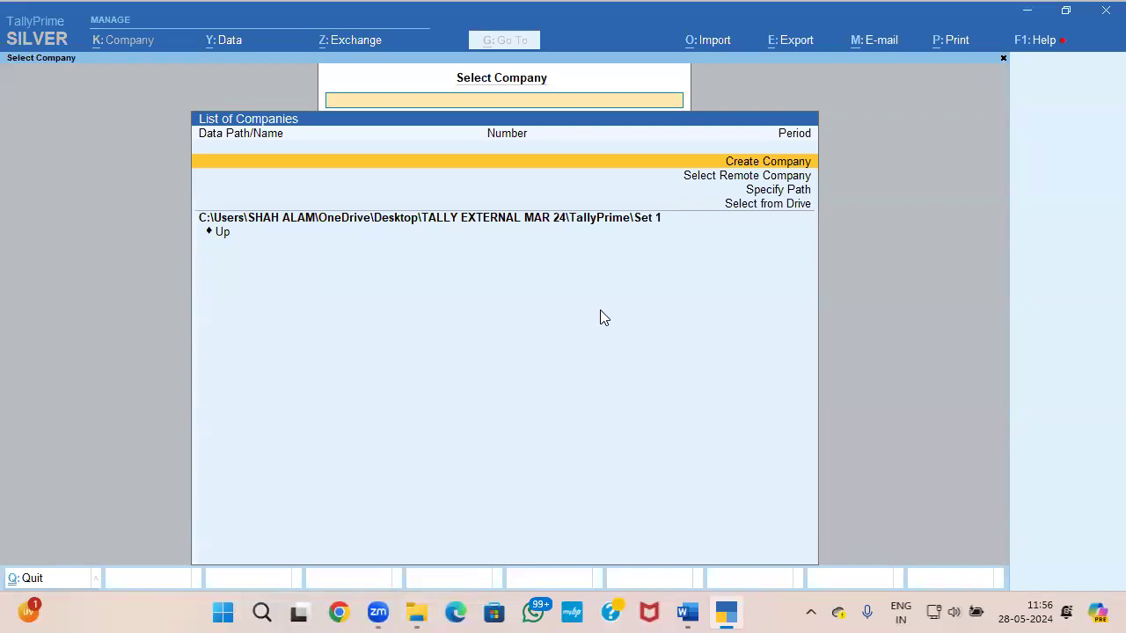
Step: Start creating a company and set its data path to the TALLY EXTERNAL MAR 24\TallyPrime\Set 1 folder
{"action": "key", "text": "Return"}
{"action": "key", "text": "BackSpace"}
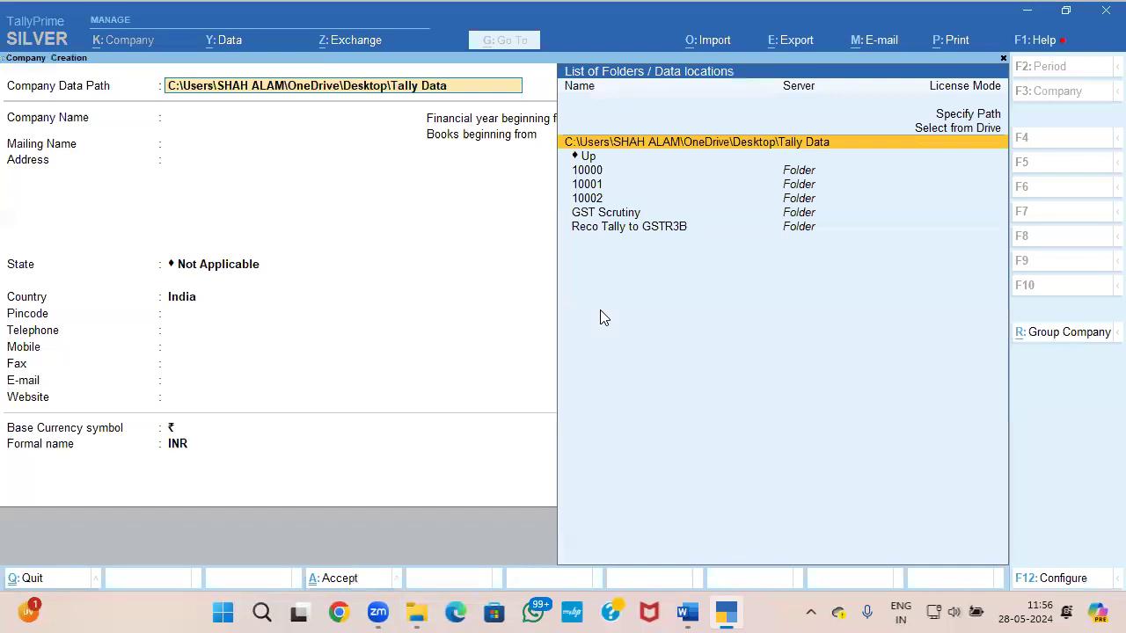
{"action": "key", "text": "Up"}
{"action": "key", "text": "Up"}
{"action": "key", "text": "Return"}
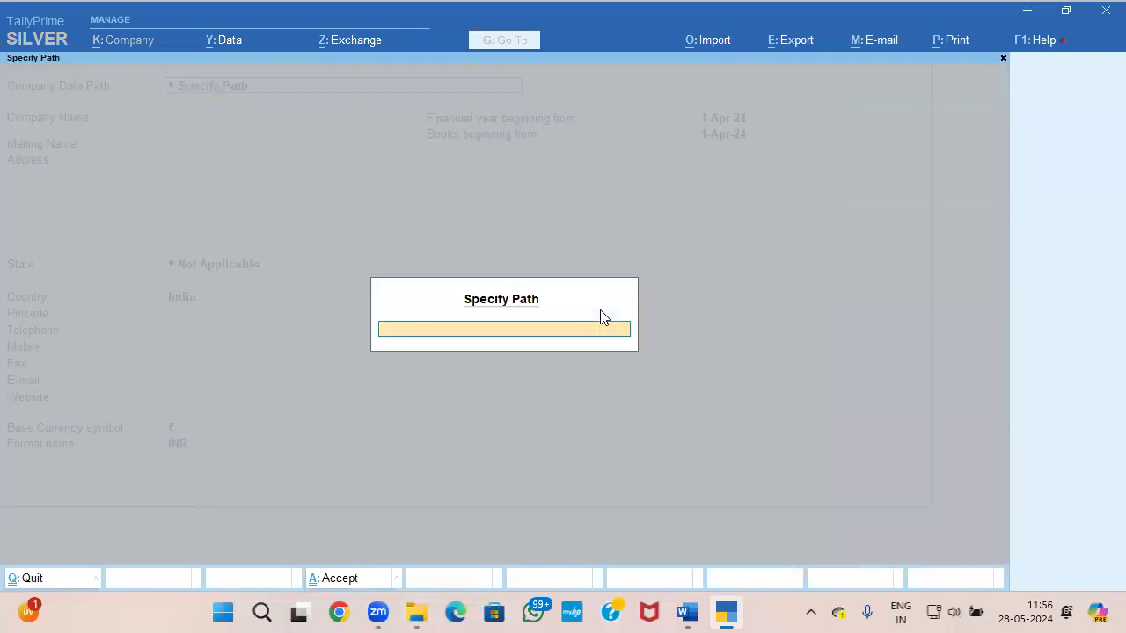
{"action": "key", "text": "Return"}
{"action": "key", "text": "Return"}
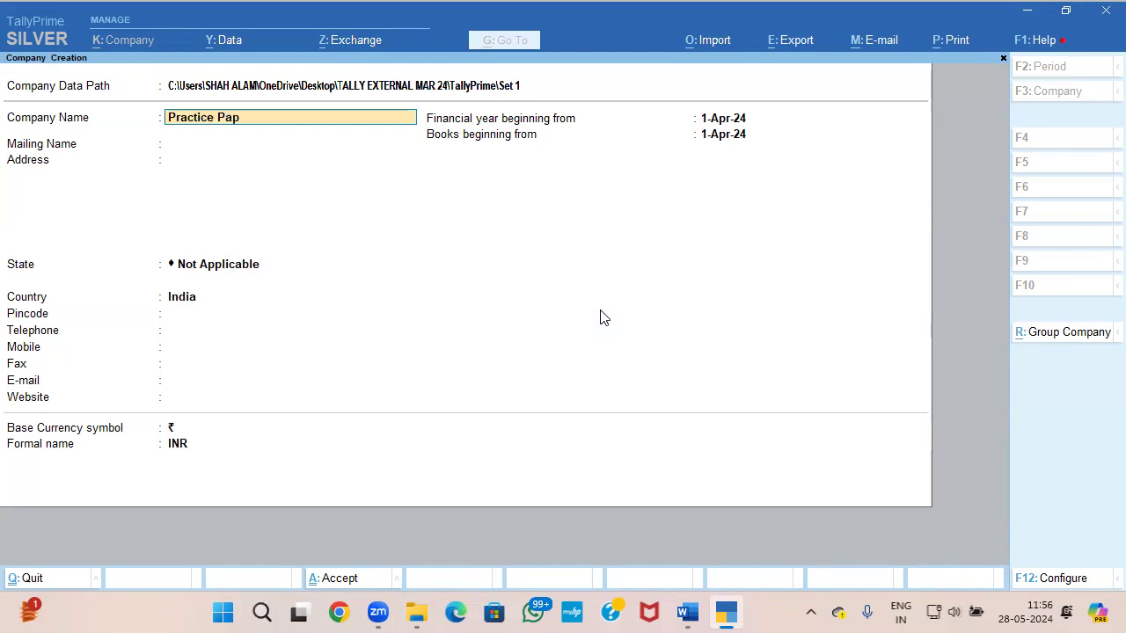
Step: Name the company Practice Paper, keep the same mailing name, leave the address blank and choose Uttarakhand as the state
{"action": "key", "text": "Return"}
{"action": "key", "text": "Return"}
{"action": "key", "text": "Return"}
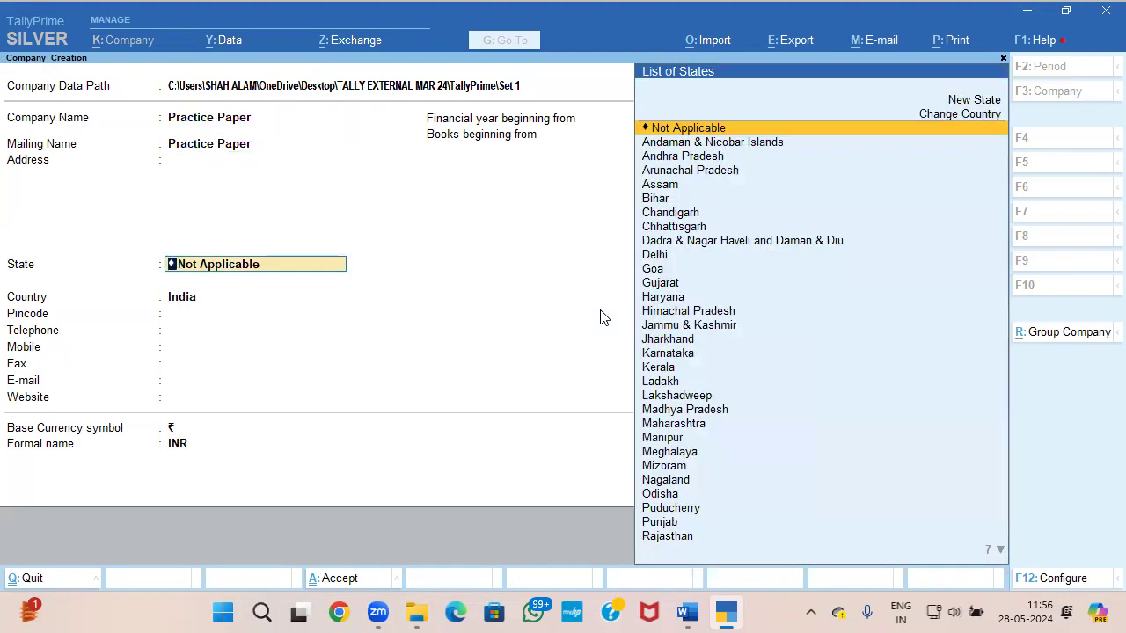
{"action": "type", "text": "U"}
{"action": "key", "text": "Return"}
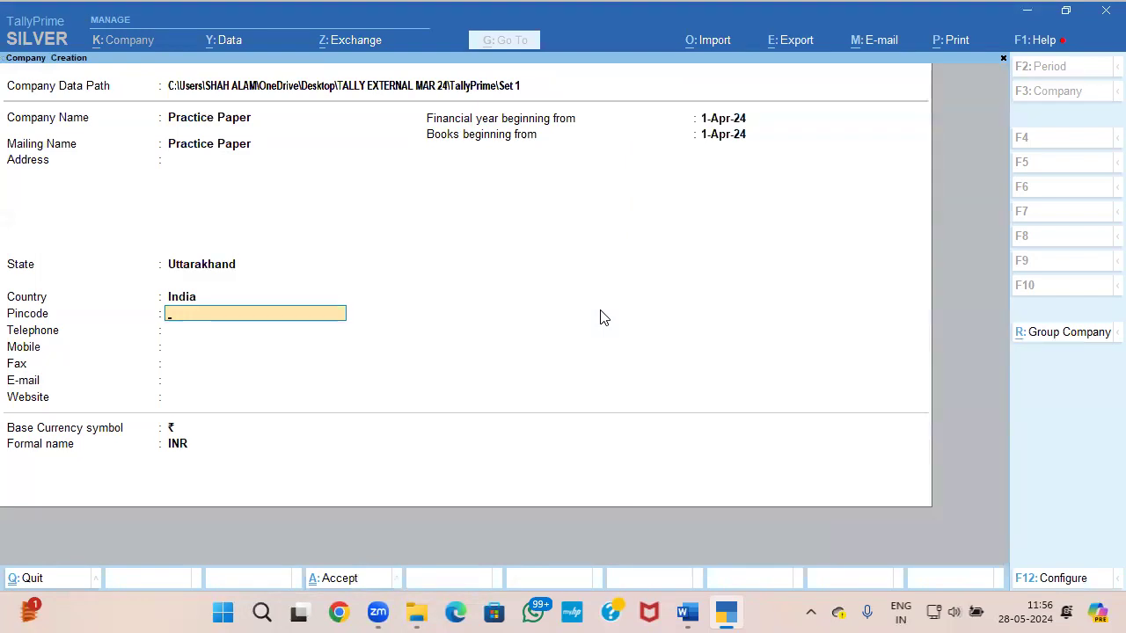
Step: Check the company details in the TallyPrime_Set 1 Word document and set the company's state to West Bengal
{"action": "key", "text": "alt+Tab"}
{"action": "key", "text": "alt+Tab"}
{"action": "key", "text": "alt+Tab"}
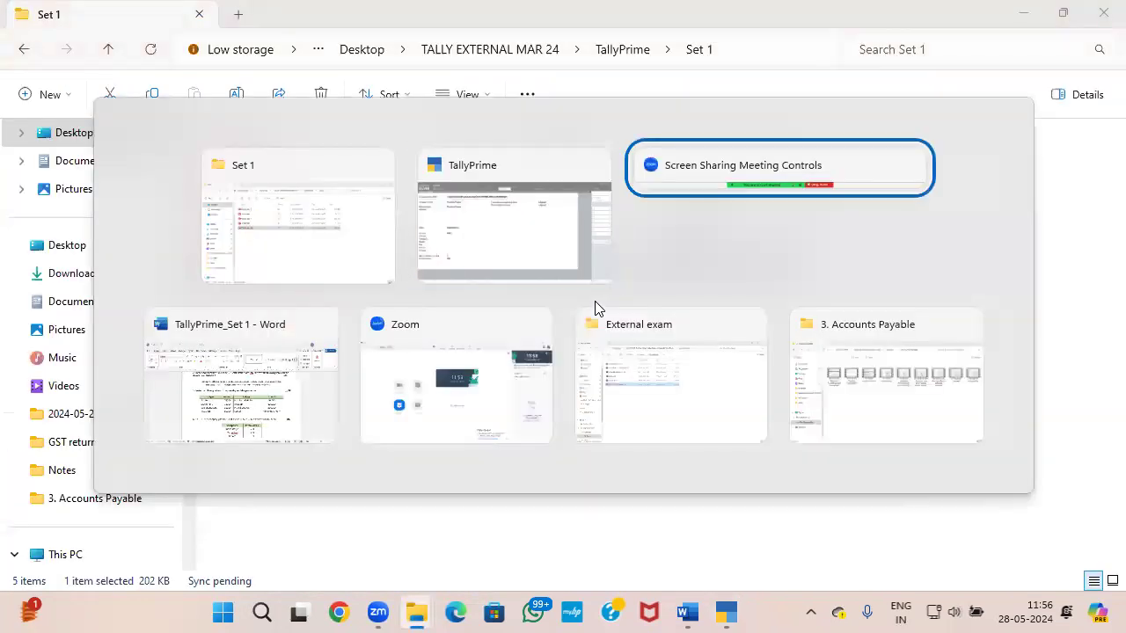
{"action": "key", "text": "alt+Tab"}
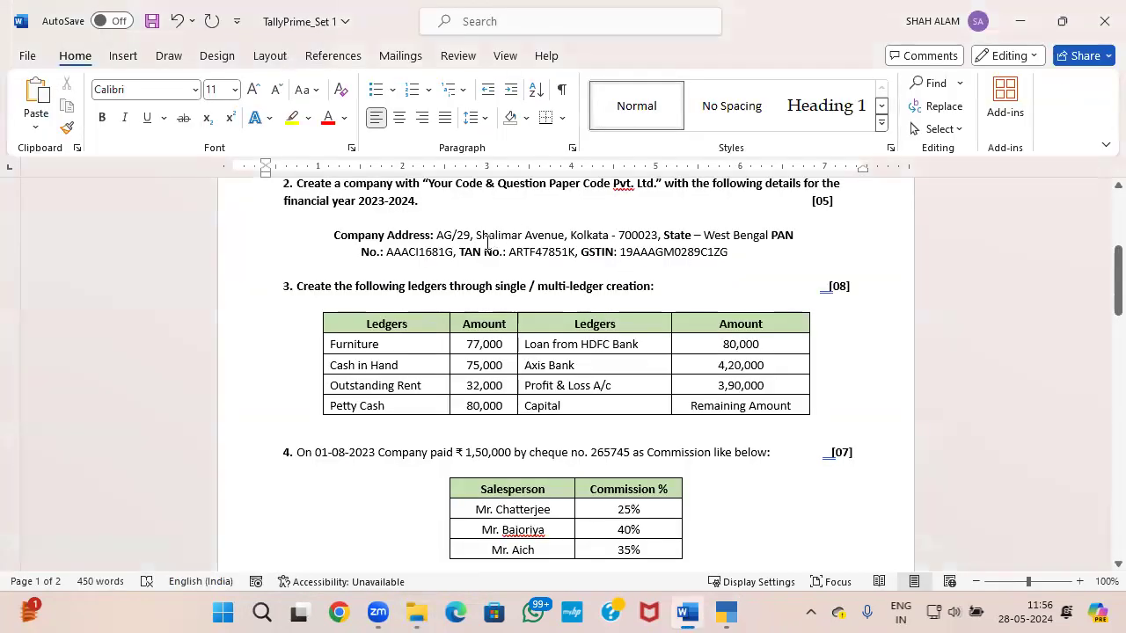
{"action": "key", "text": "alt+Tab"}
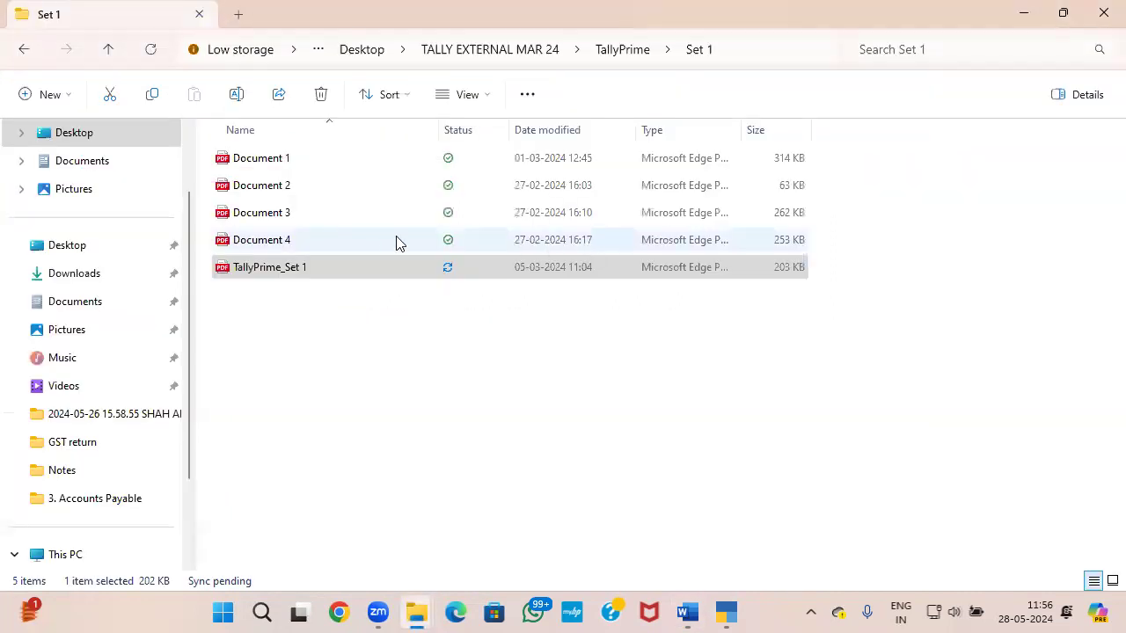
{"action": "key", "text": "alt+Tab"}
{"action": "key", "text": "alt+Tab"}
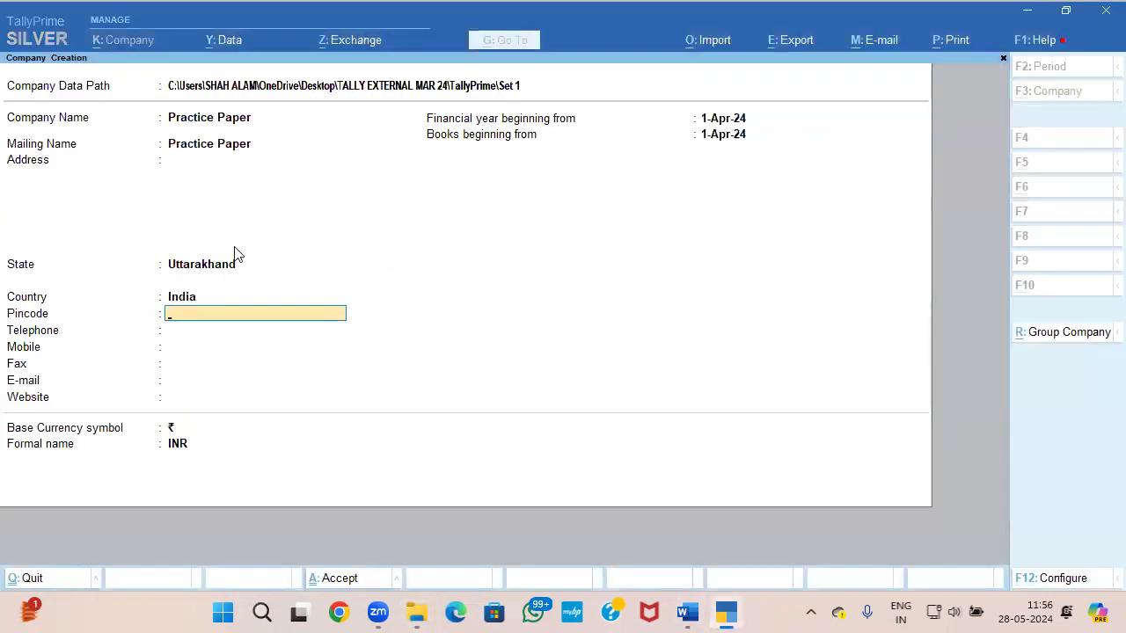
{"action": "left_click", "coordinate": [211, 271]}
{"action": "type", "text": "We"}
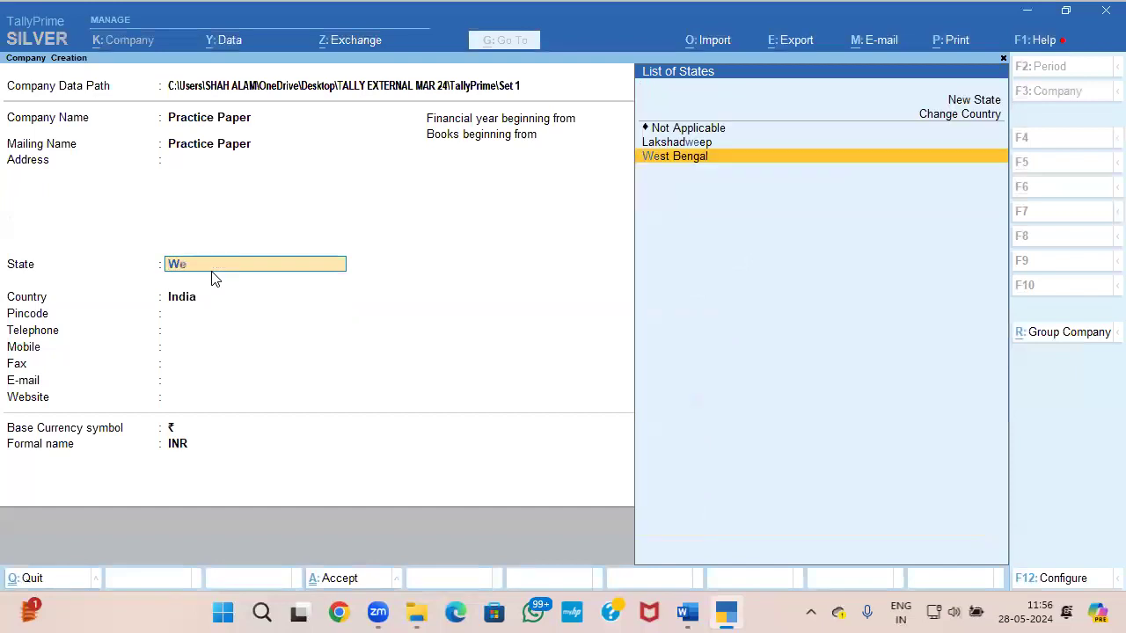
{"action": "key", "text": "Return"}
Step: Copy the company's street address and city from the Word question paper into the Address field in TallyPrime
{"action": "key", "text": "alt+Tab"}
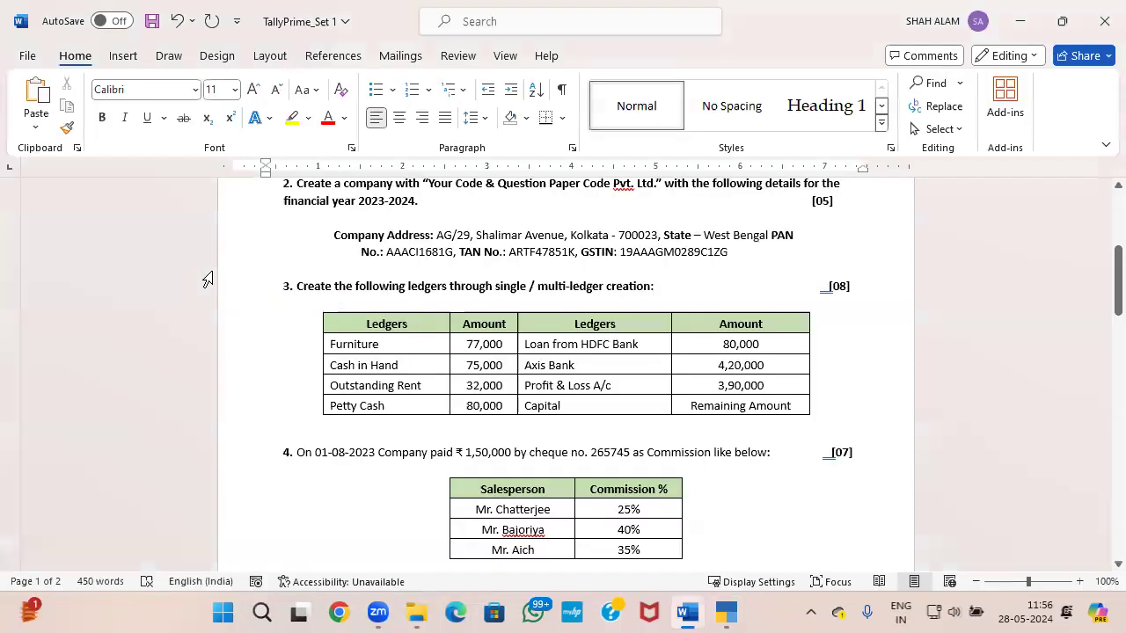
{"action": "left_click_drag", "start_coordinate": [438, 230], "coordinate": [610, 240]}
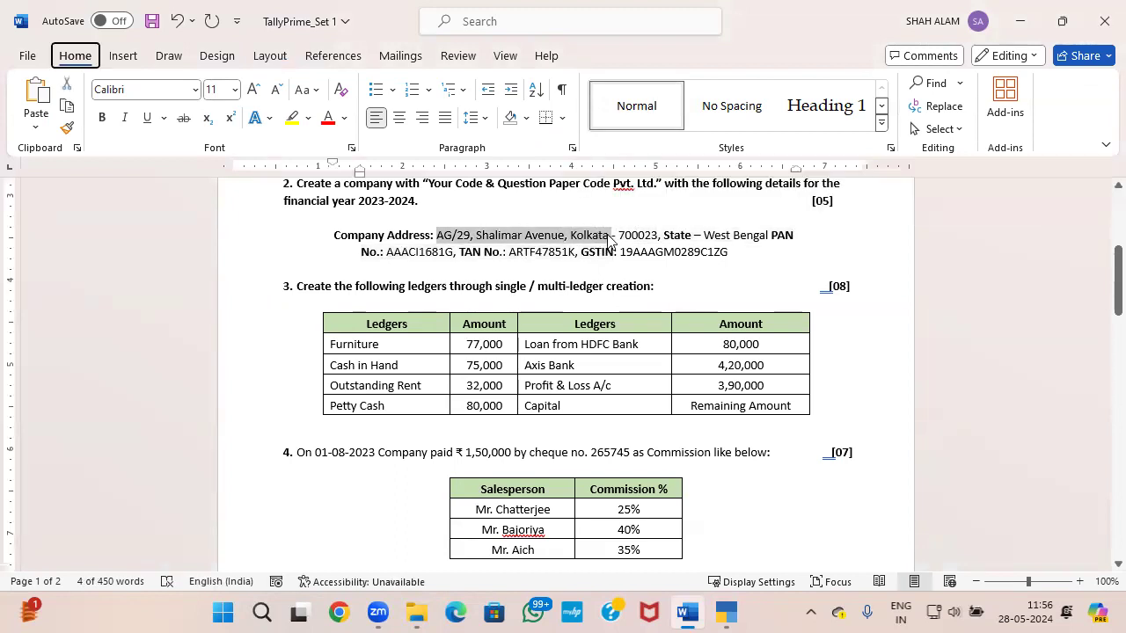
{"action": "key", "text": "ctrl+c"}
{"action": "key", "text": "alt+Tab"}
{"action": "left_click", "coordinate": [222, 169]}
{"action": "key", "text": "ctrl+alt+v"}
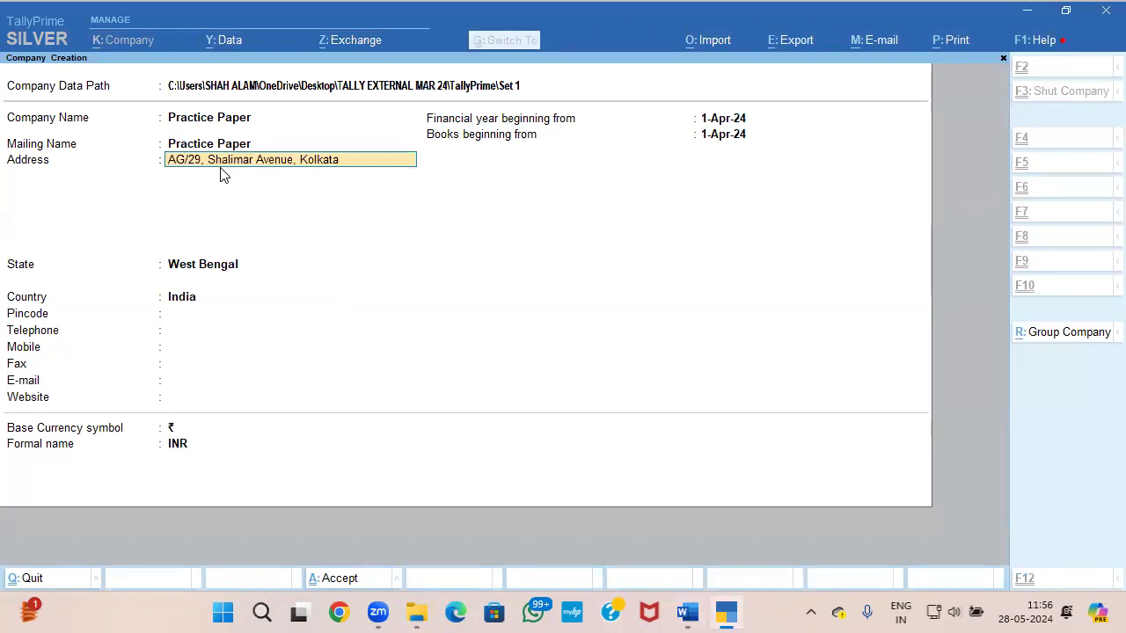
Step: Enter the company's pincode as given in the question paper's company address
{"action": "left_click", "coordinate": [190, 314]}
{"action": "key", "text": "alt+Tab"}
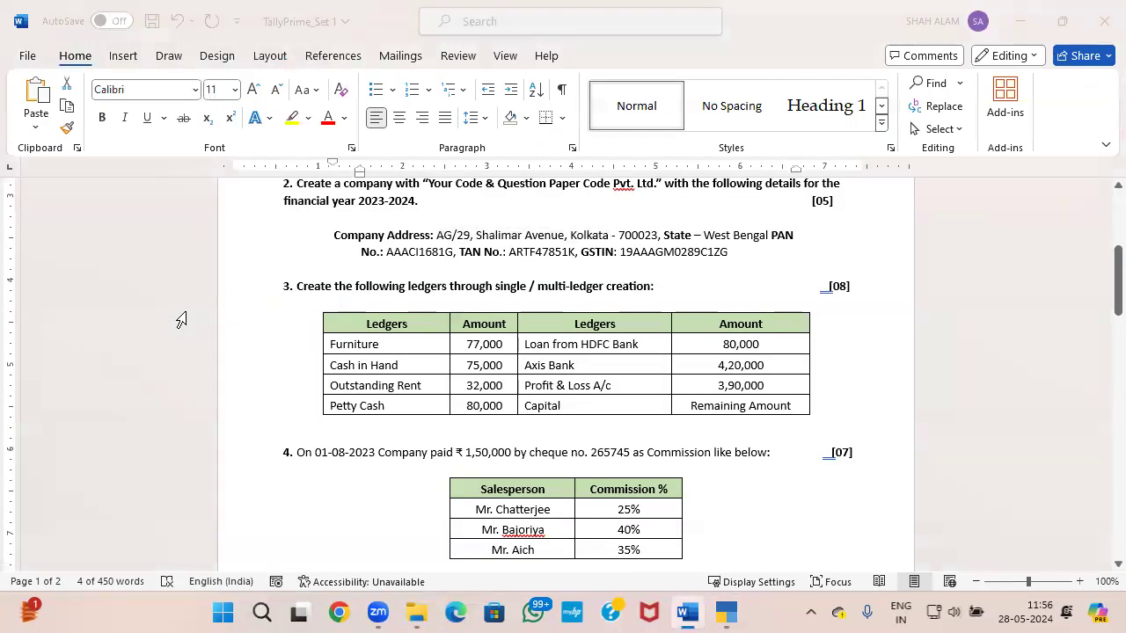
{"action": "key", "text": "alt+Tab"}
{"action": "type", "text": "700023"}
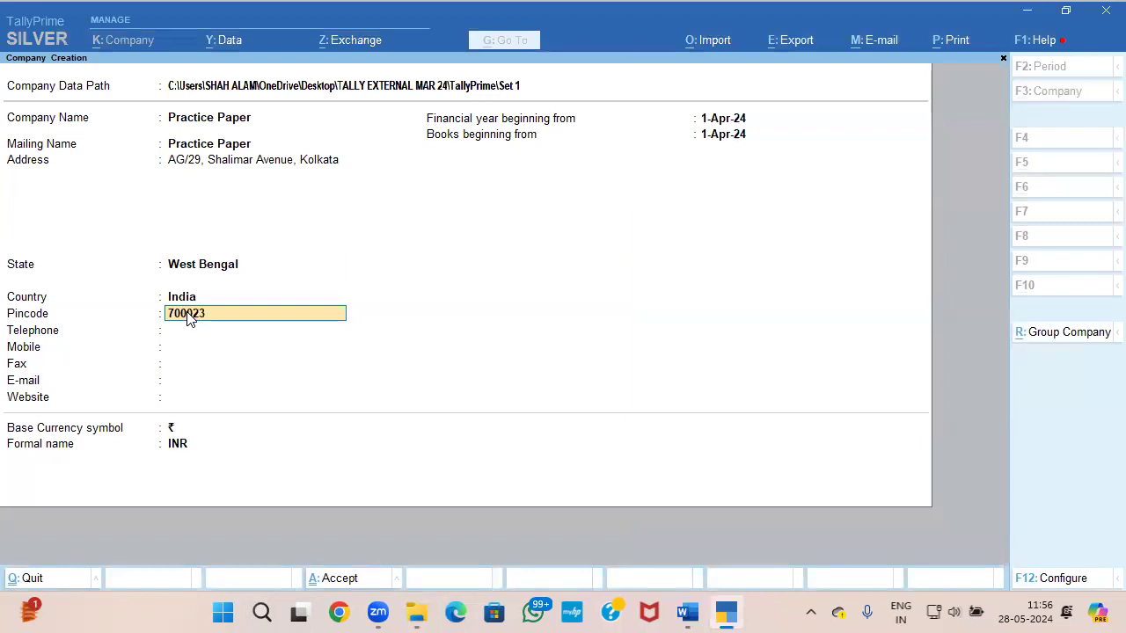
{"action": "key", "text": "Return"}
{"action": "key", "text": "Return"}
Step: Check the financial year in the question paper, set the financial year beginning to 1-Apr-23 and save the new company
{"action": "key", "text": "alt+Tab"}
{"action": "key", "text": "alt+Tab"}
{"action": "key", "text": "alt+Tab"}
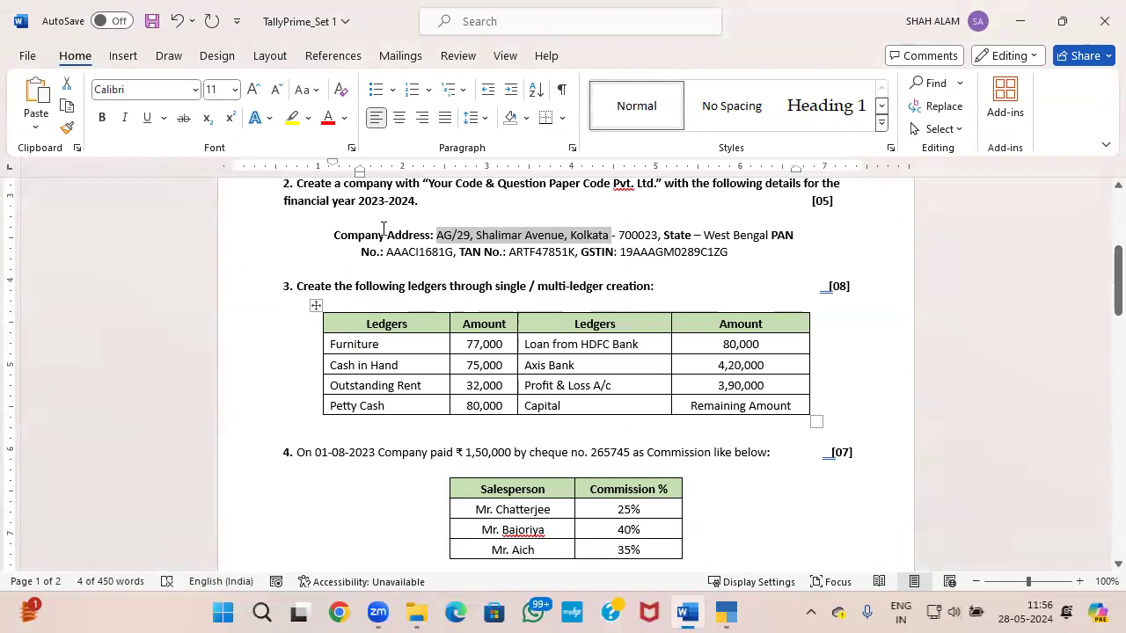
{"action": "key", "text": "alt+Tab"}
{"action": "left_click", "coordinate": [737, 126]}
{"action": "type", "text": "1-4-23"}
{"action": "key", "text": "Return"}
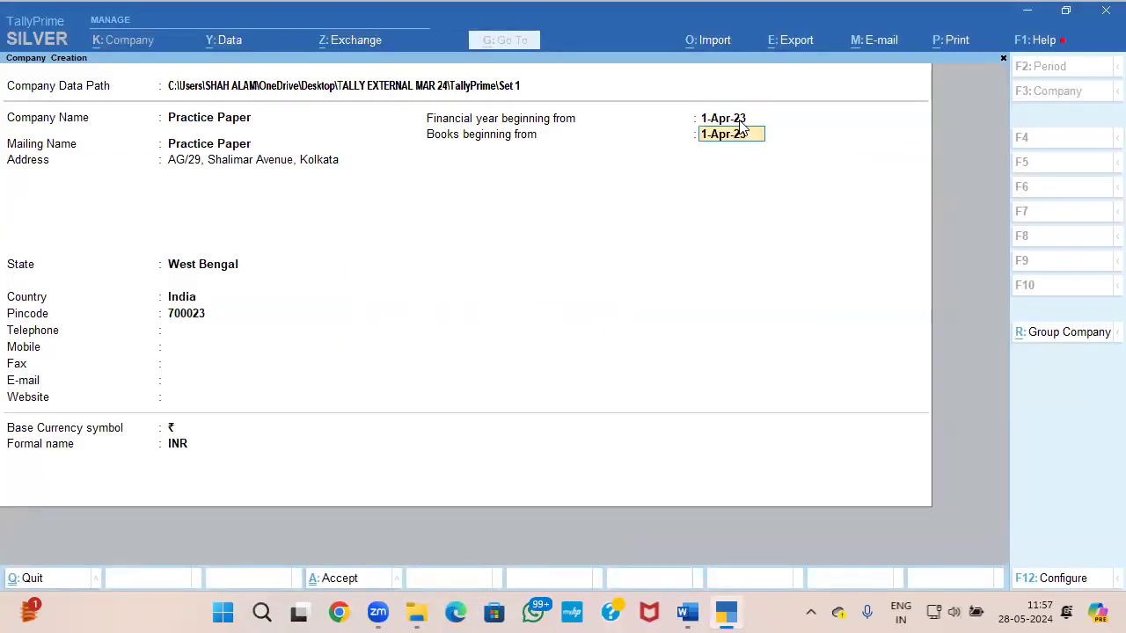
{"action": "key", "text": "ctrl+a"}
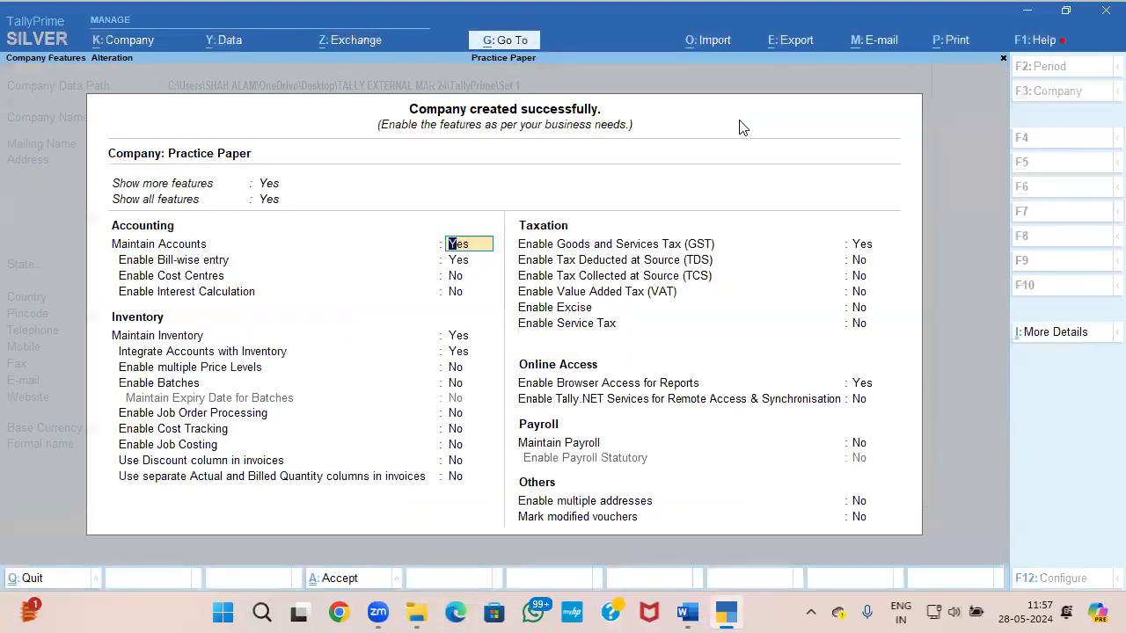
Step: Keep Goods and Services Tax enabled and open the GST details, keeping West Bengal as state and Regular as registration type
{"action": "left_click", "coordinate": [861, 247]}
{"action": "key", "text": "Return"}
{"action": "key", "text": "Return"}
{"action": "key", "text": "Return"}
{"action": "key", "text": "Return"}
{"action": "key", "text": "Return"}
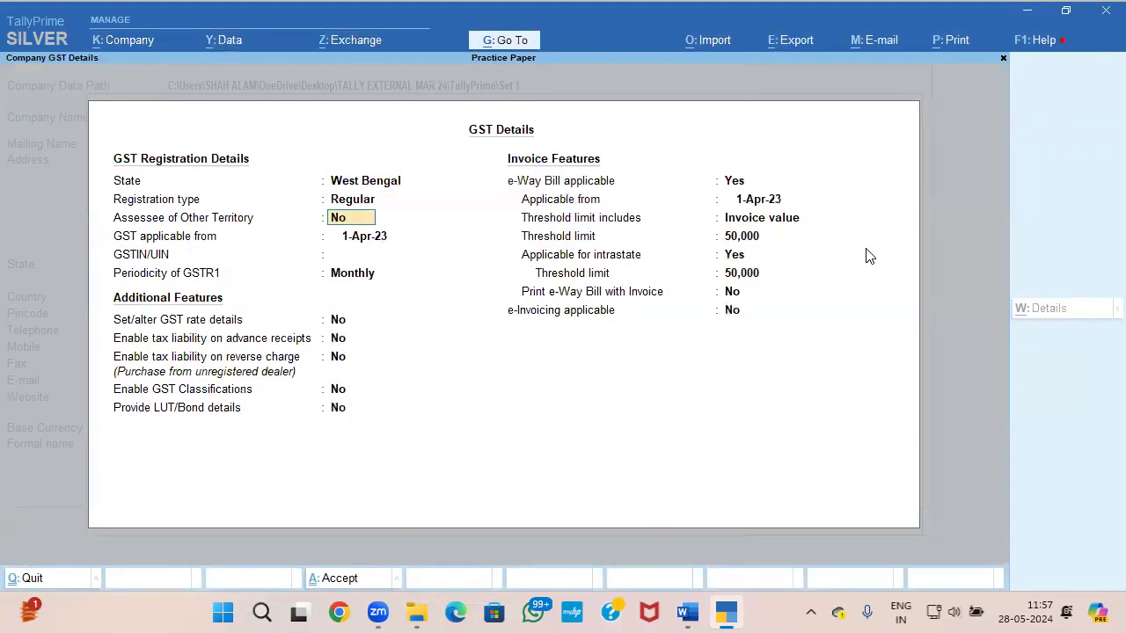
Step: Copy the company's GSTIN from the Word question paper into the GSTIN/UIN field of the GST details
{"action": "key", "text": "alt+Tab"}
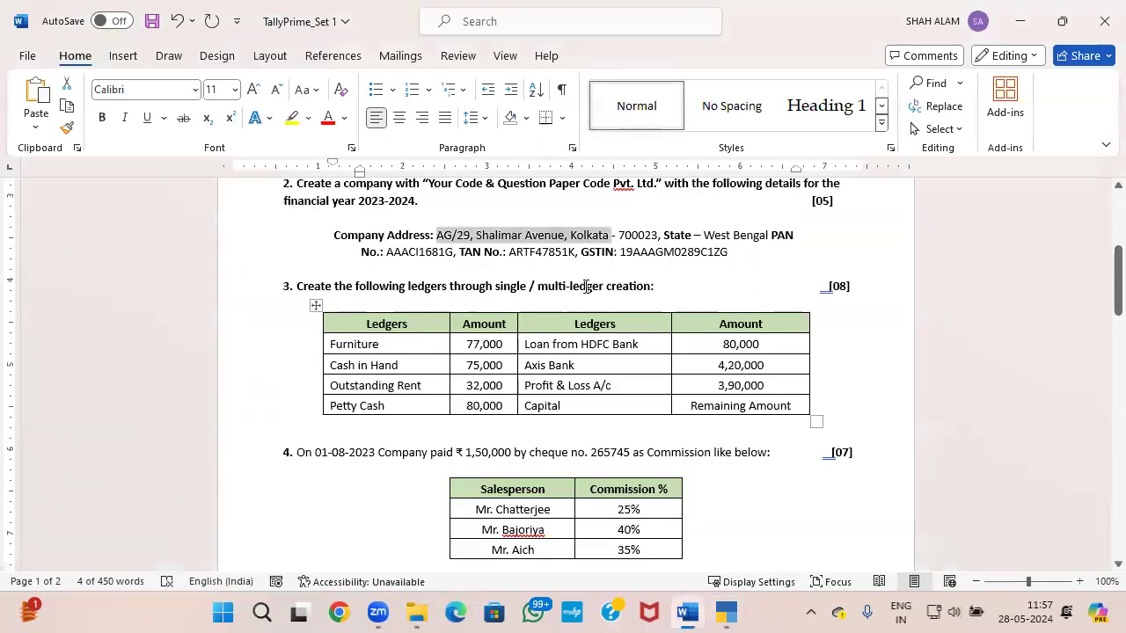
{"action": "left_click_drag", "start_coordinate": [619, 253], "coordinate": [767, 247]}
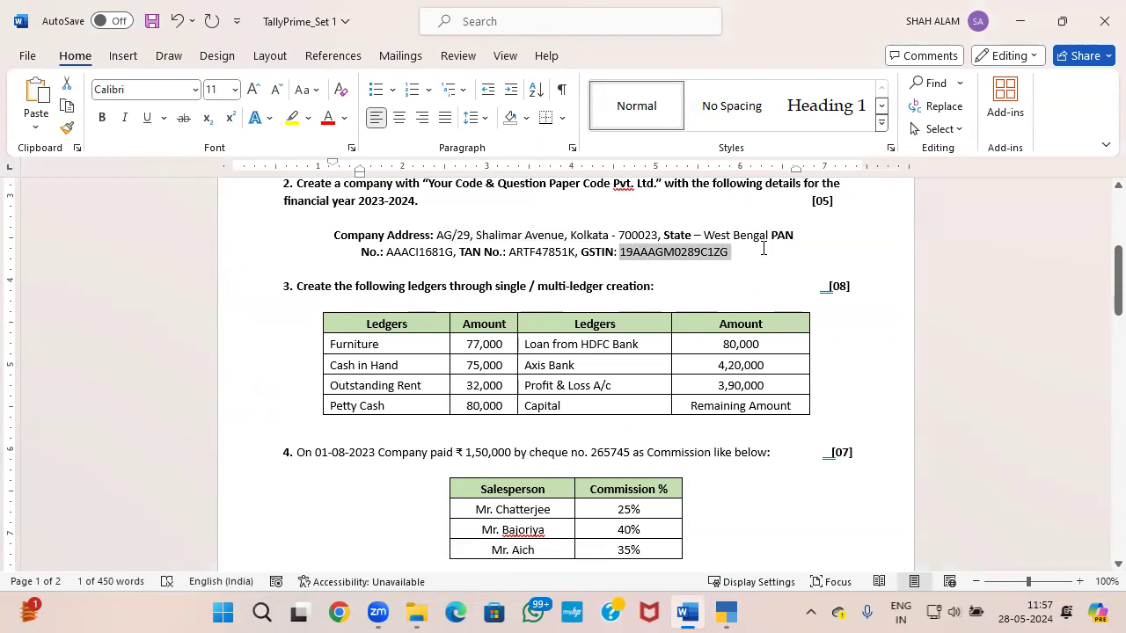
{"action": "key", "text": "ctrl+c"}
{"action": "key", "text": "alt+Tab"}
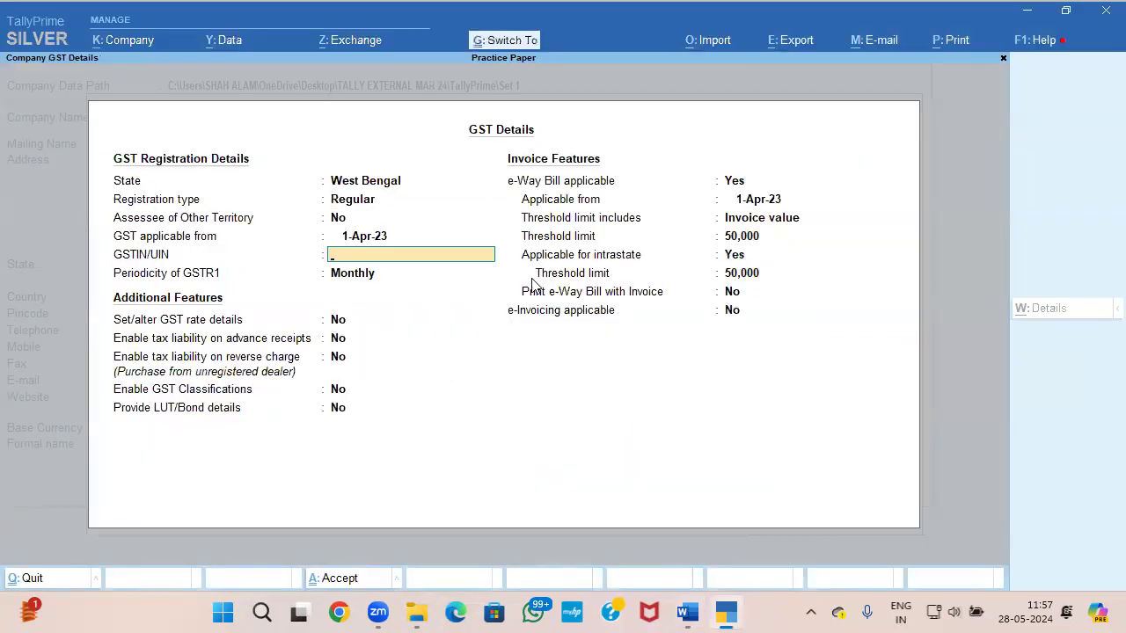
{"action": "key", "text": "ctrl+alt+v"}
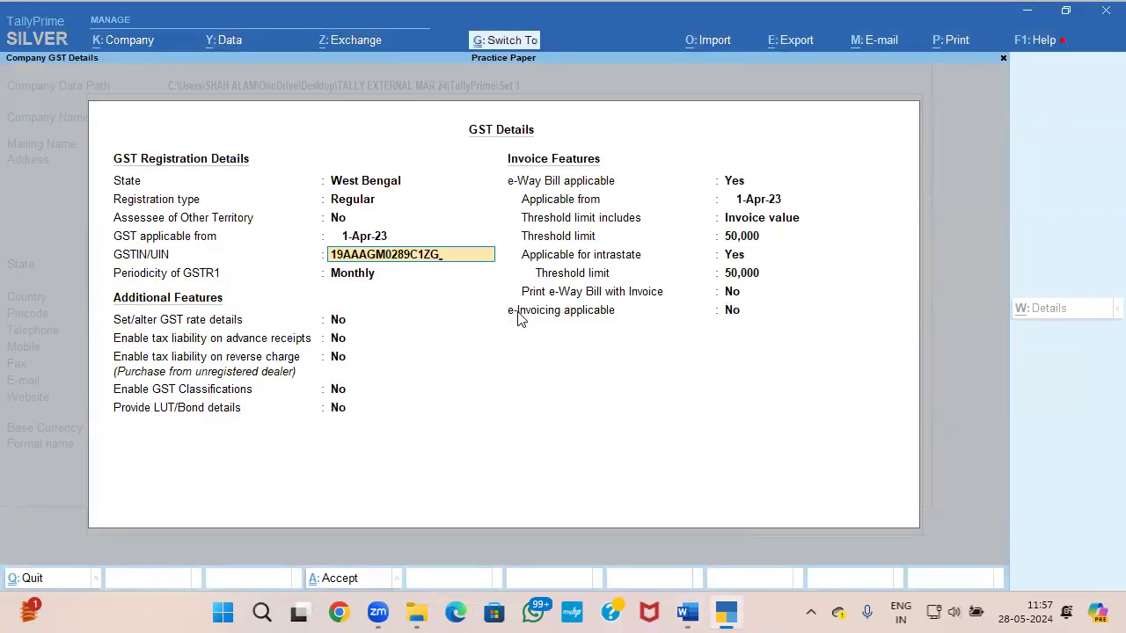
Step: Save the company's GST details and enable Tax Deducted at Source (TDS)
{"action": "key", "text": "ctrl+a"}
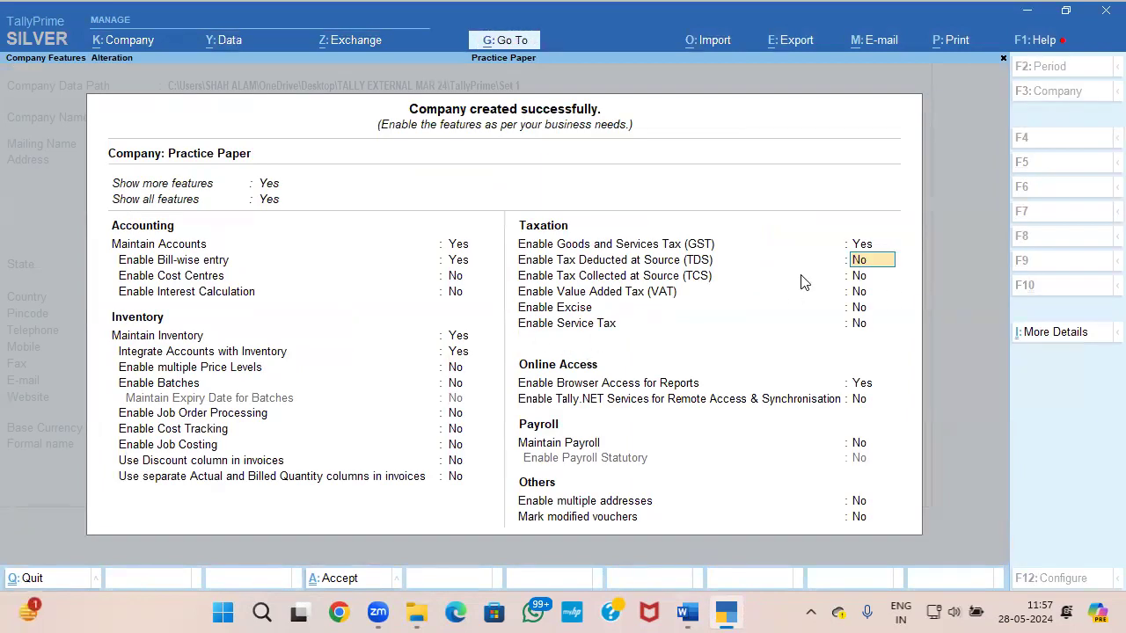
{"action": "type", "text": "y"}
{"action": "key", "text": "Return"}
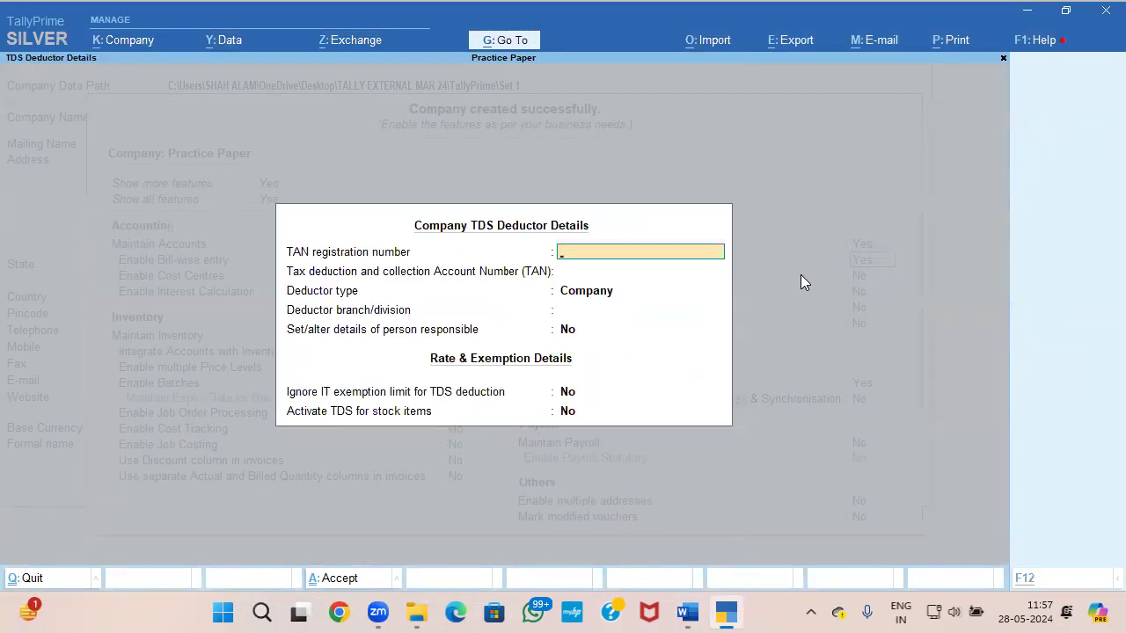
Step: Copy the company's TAN from the Word question paper into both TAN fields of the TDS deductor details and save the company features
{"action": "key", "text": "alt+Tab"}
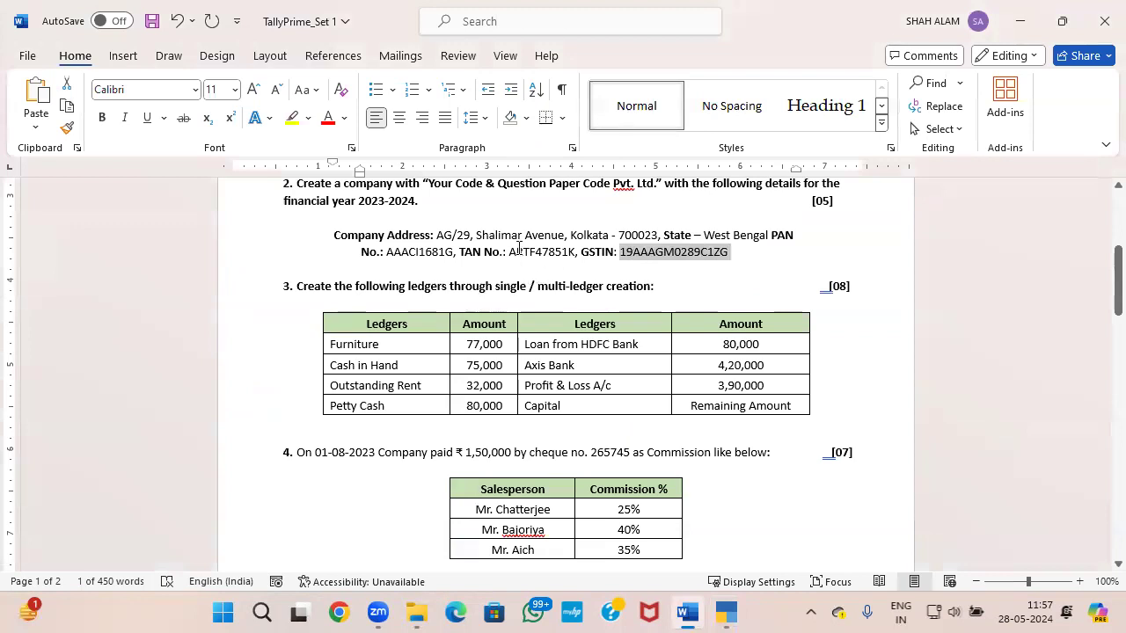
{"action": "left_click_drag", "start_coordinate": [509, 255], "coordinate": [576, 251]}
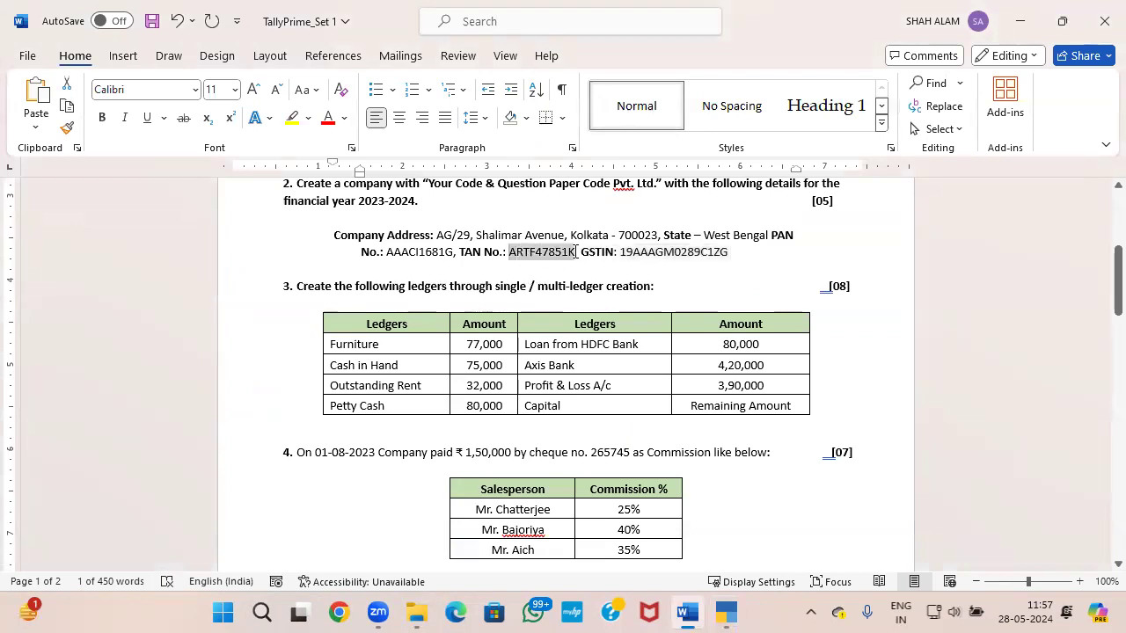
{"action": "key", "text": "alt+Tab"}
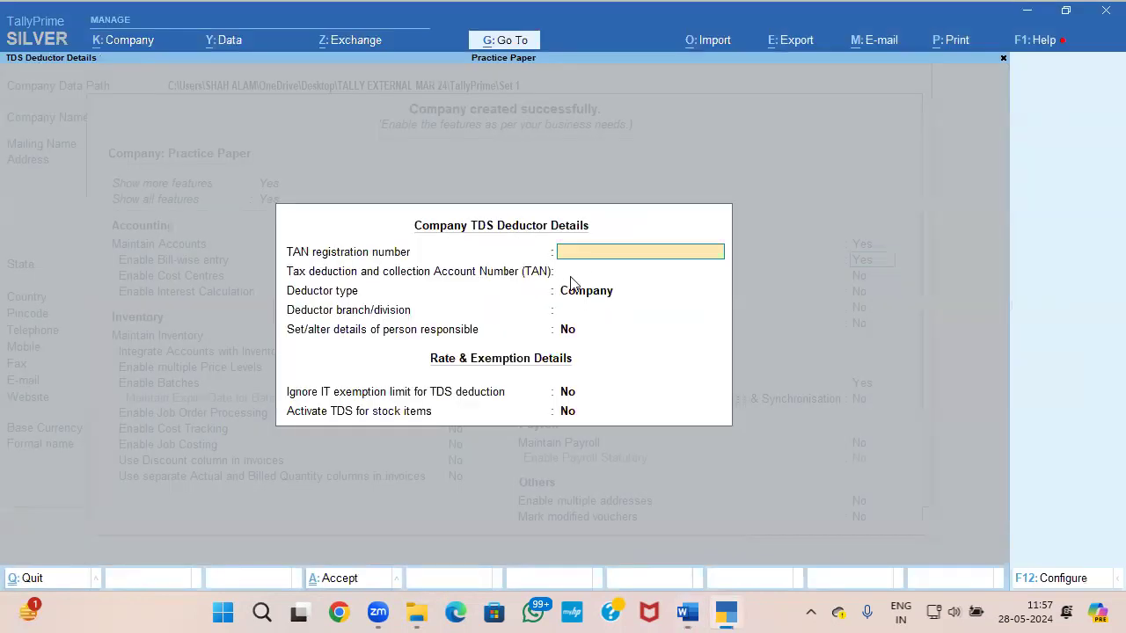
{"action": "key", "text": "ctrl+alt+v"}
{"action": "key", "text": "Return"}
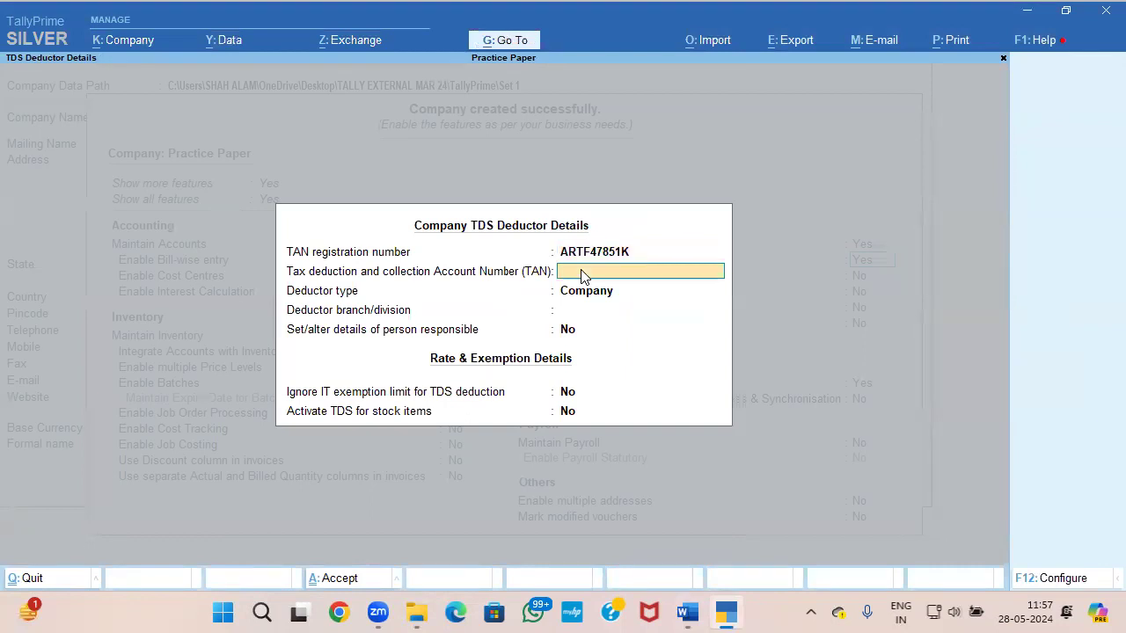
{"action": "key", "text": "ctrl+alt+v"}
{"action": "key", "text": "ctrl+a"}
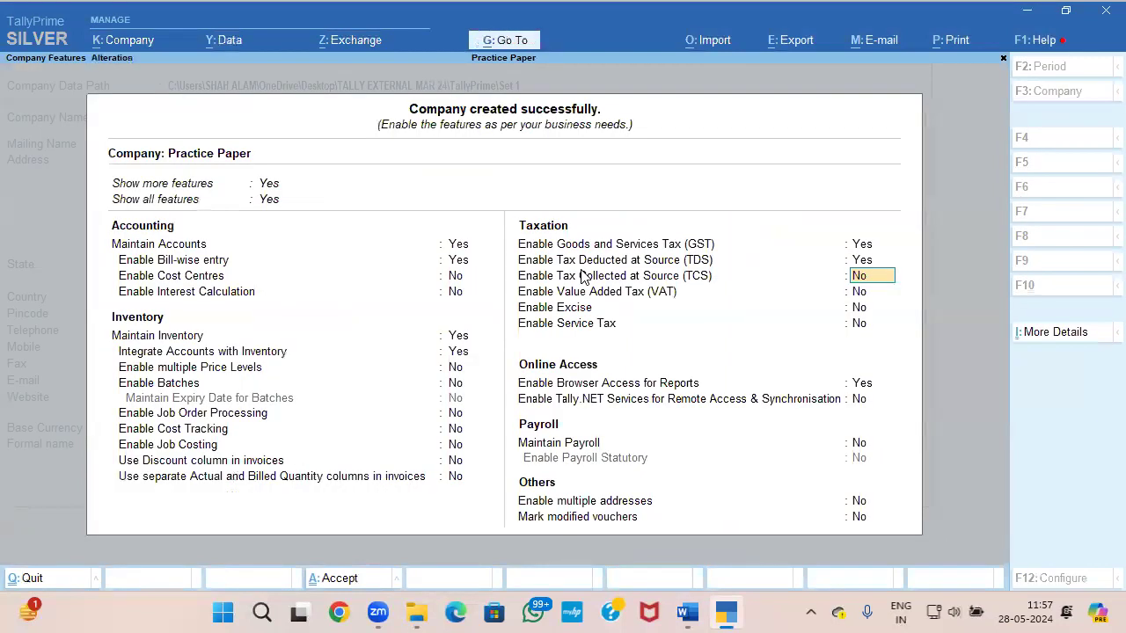
{"action": "key", "text": "ctrl"}
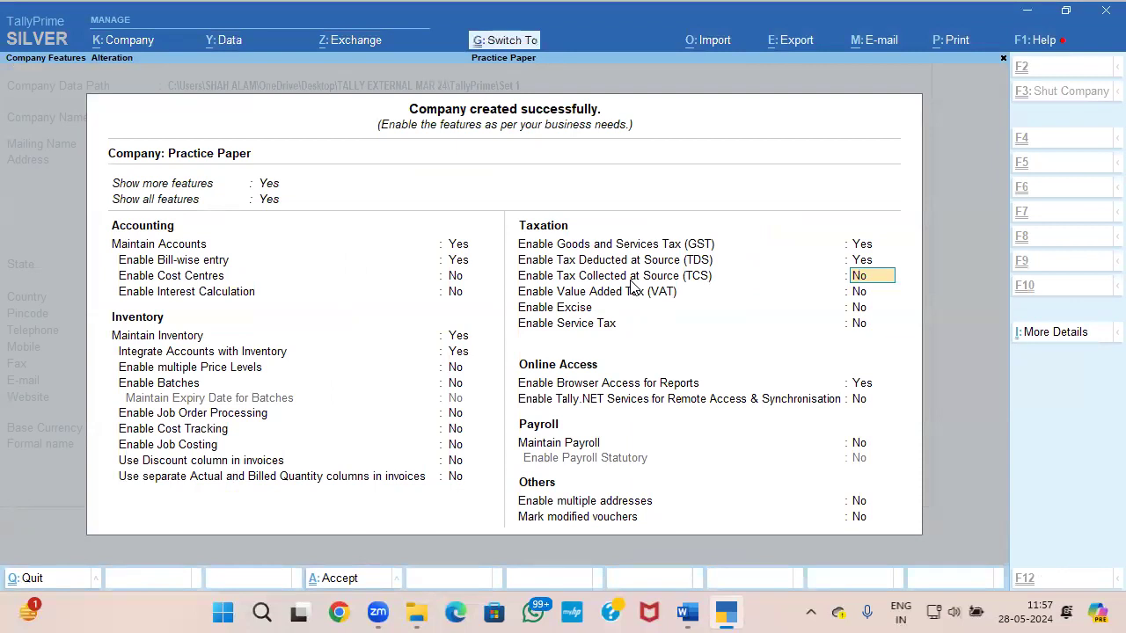
{"action": "key", "text": "ctrl+a"}
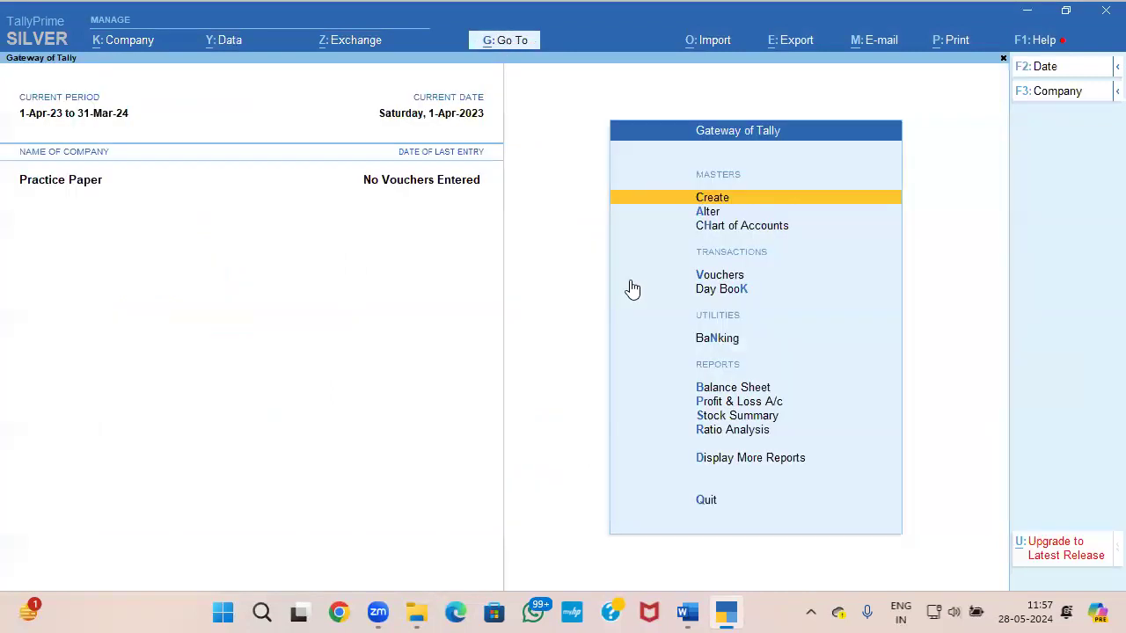
Step: Open the company's PAN/CIN Details for alteration
{"action": "key", "text": "Down"}
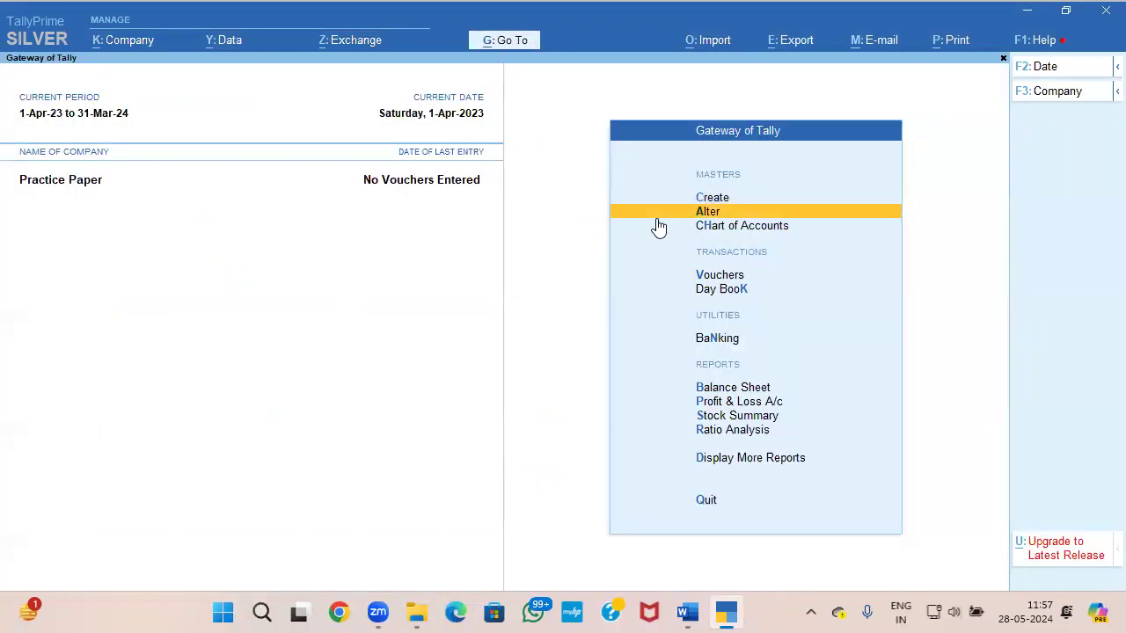
{"action": "key", "text": "Return"}
{"action": "key", "text": "Down"}
{"action": "key", "text": "Down"}
{"action": "key", "text": "Down"}
{"action": "key", "text": "Down"}
{"action": "key", "text": "Down"}
{"action": "key", "text": "Down"}
{"action": "key", "text": "Down"}
{"action": "key", "text": "Down"}
{"action": "key", "text": "Down"}
{"action": "key", "text": "Down"}
{"action": "key", "text": "Down"}
{"action": "key", "text": "Down"}
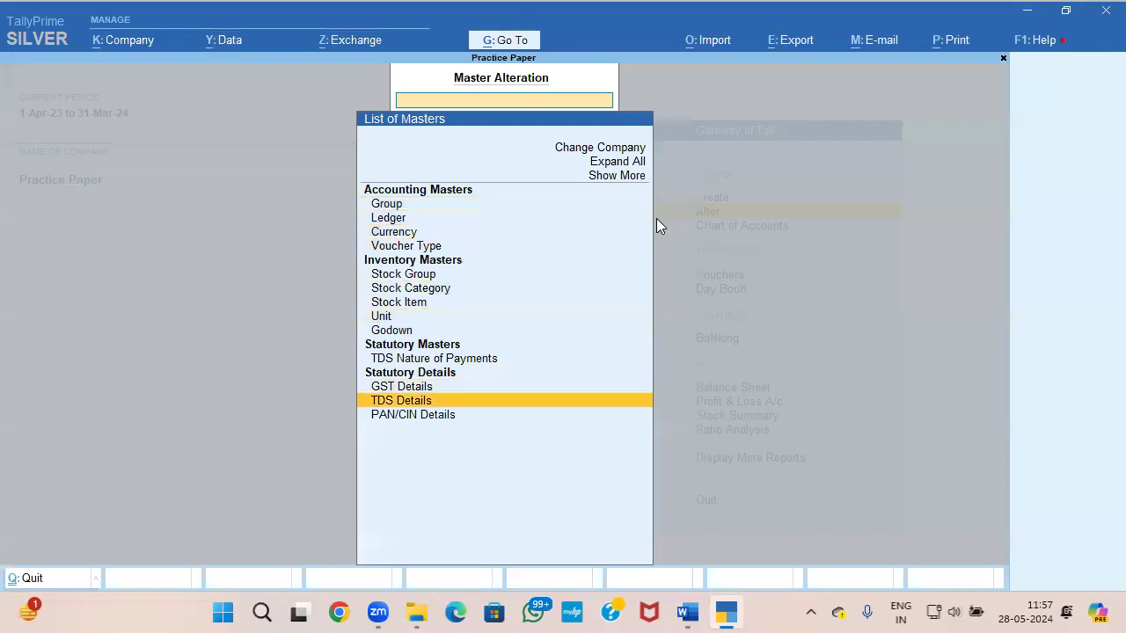
{"action": "key", "text": "Up"}
{"action": "key", "text": "Up"}
{"action": "key", "text": "Down"}
{"action": "key", "text": "Down"}
{"action": "key", "text": "Return"}
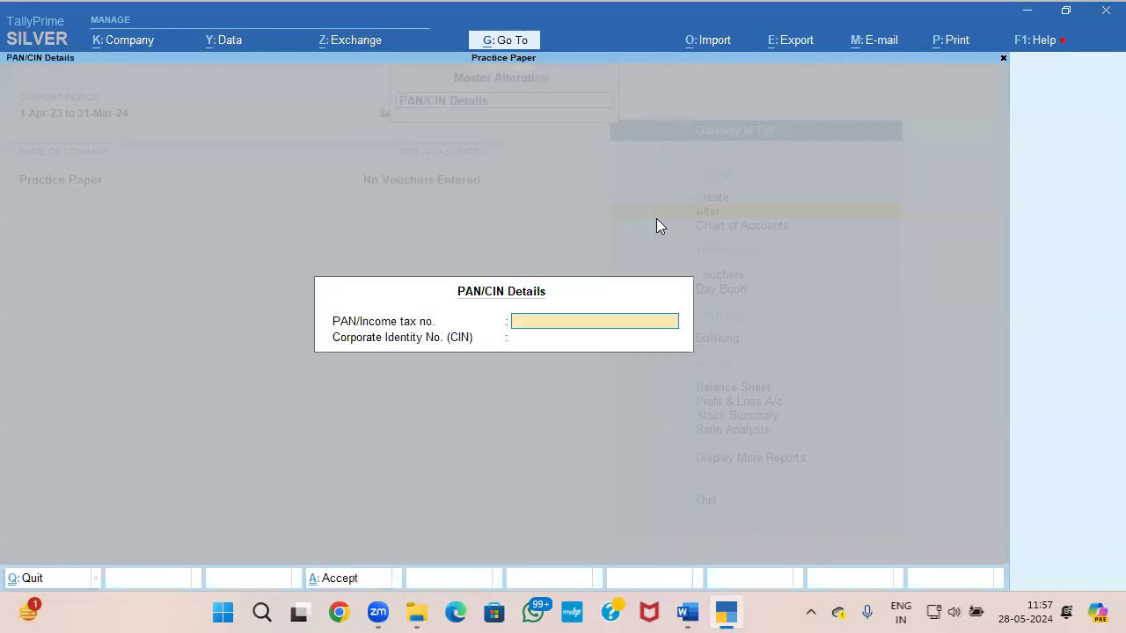
Step: Copy the company's PAN from the Word question paper into the PAN/Income tax no. field and save the details
{"action": "key", "text": "alt+Tab"}
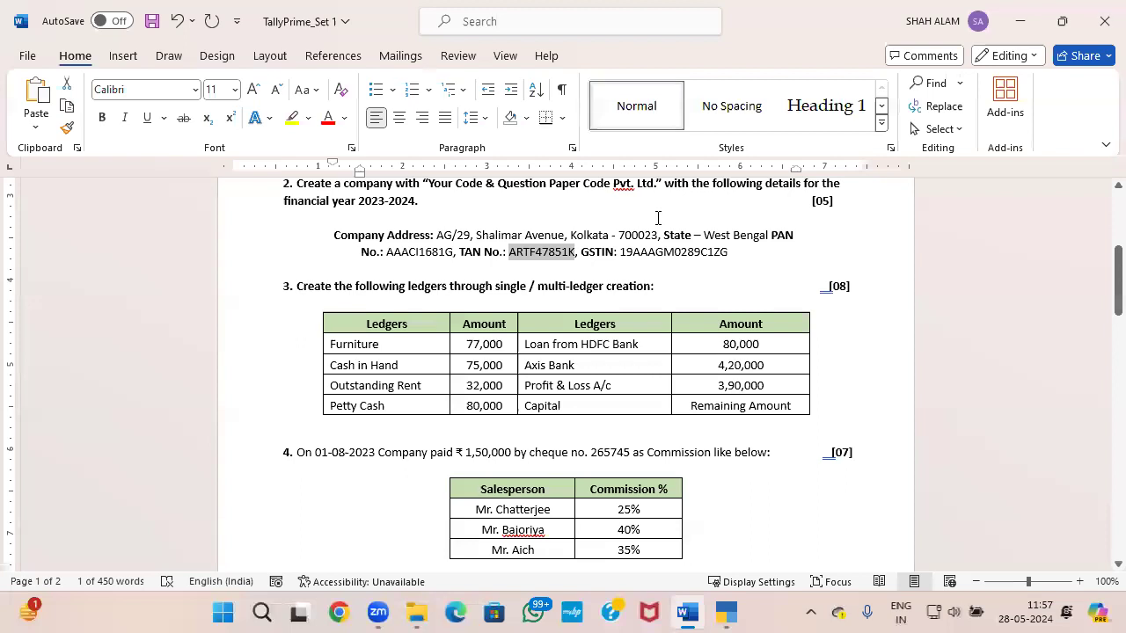
{"action": "left_click_drag", "start_coordinate": [454, 251], "coordinate": [387, 253]}
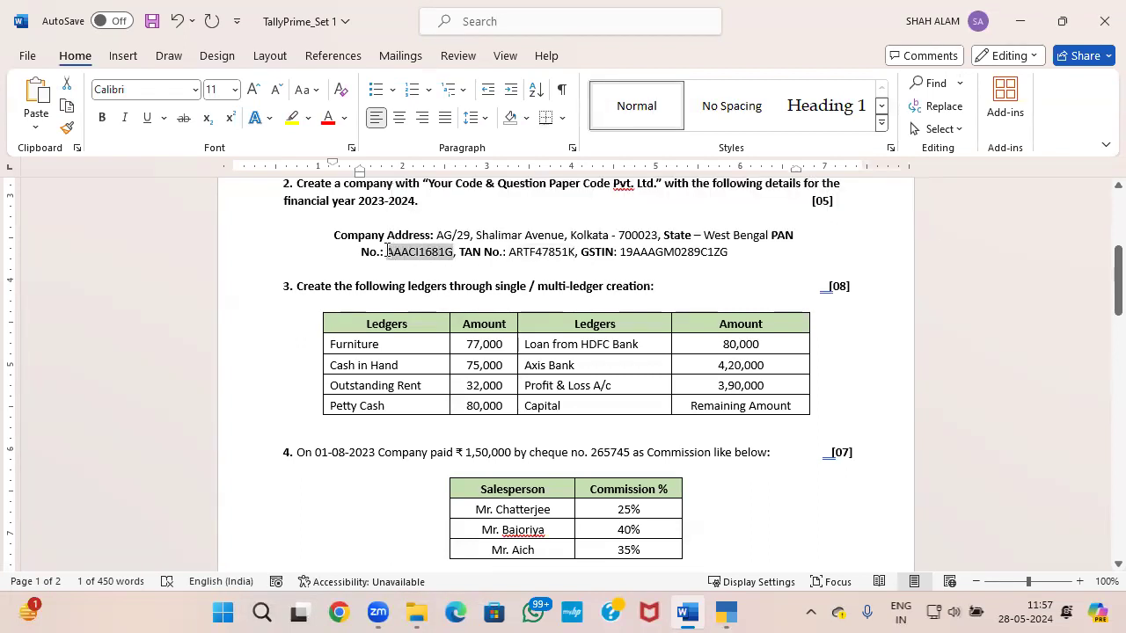
{"action": "key", "text": "alt+Tab"}
{"action": "key", "text": "ctrl+alt+v"}
{"action": "key", "text": "alt+Tab"}
{"action": "key", "text": "alt+Tab"}
{"action": "key", "text": "Return"}
{"action": "key", "text": "Return"}
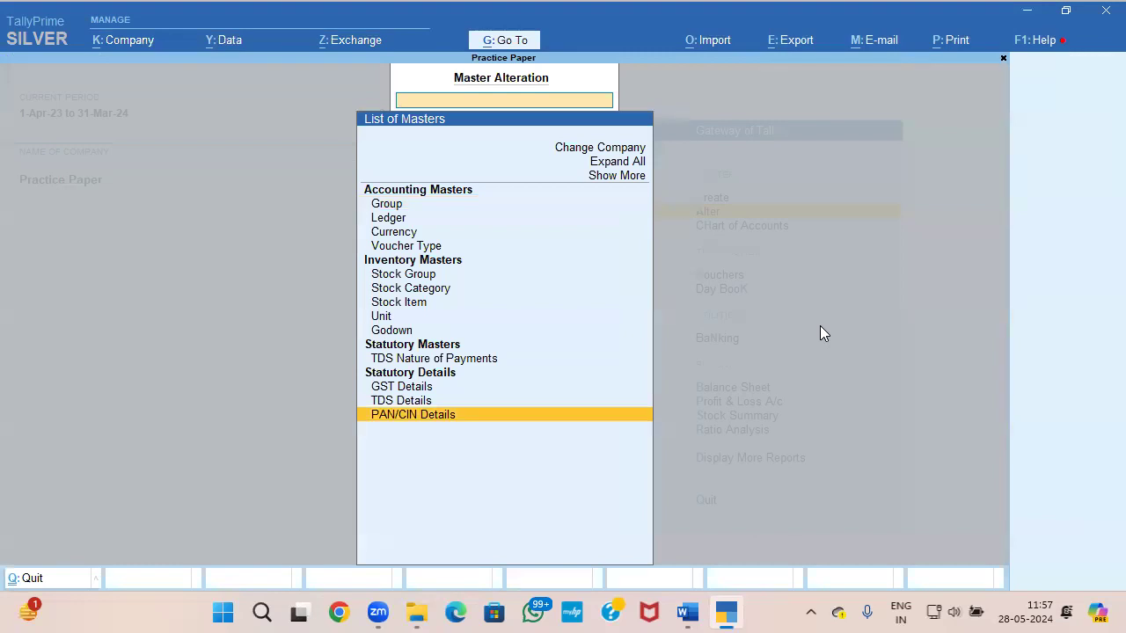
{"action": "key", "text": "alt+Tab"}
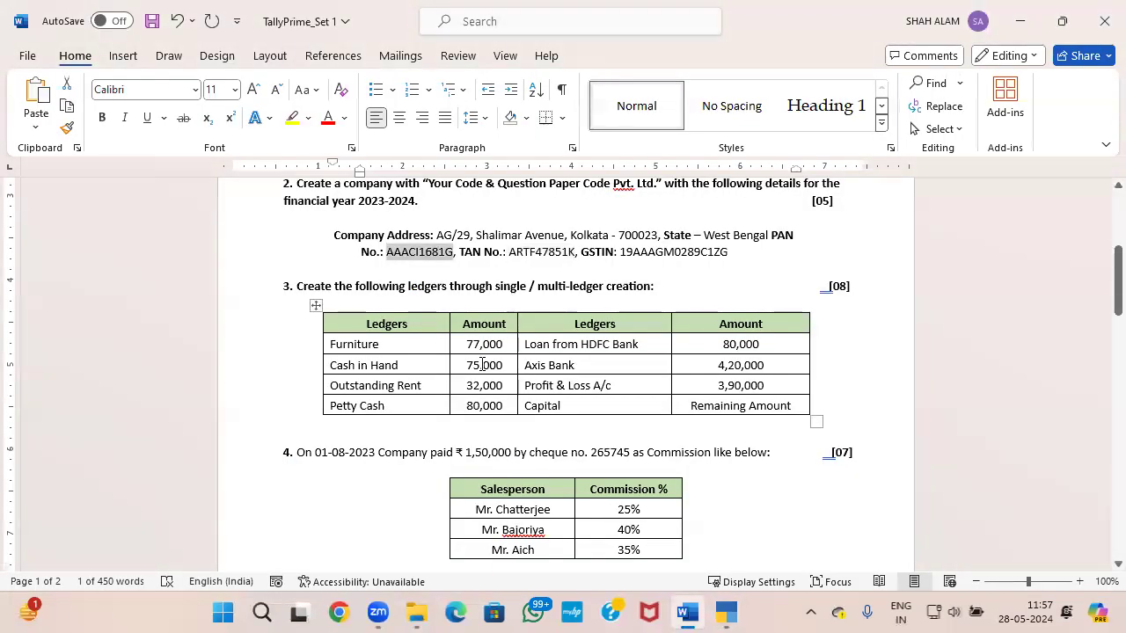
{"action": "key", "text": "alt+Tab"}
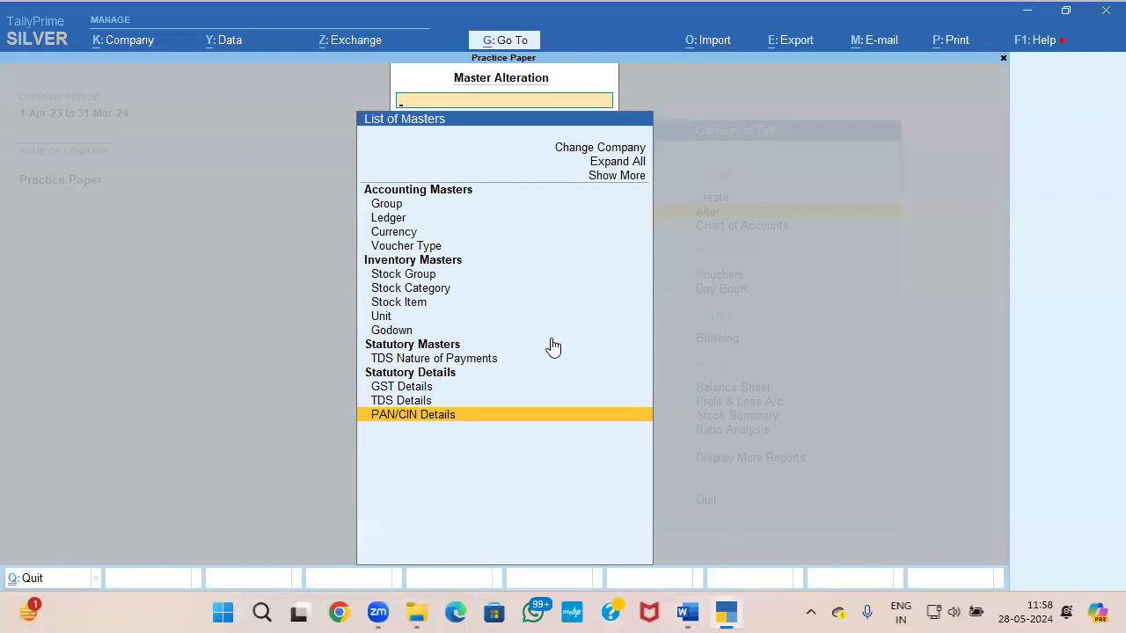
{"action": "key", "text": "Up"}
{"action": "key", "text": "Up"}
{"action": "key", "text": "Up"}
{"action": "key", "text": "Up"}
{"action": "key", "text": "Up"}
{"action": "key", "text": "Up"}
{"action": "key", "text": "Up"}
{"action": "key", "text": "Up"}
{"action": "key", "text": "Up"}
{"action": "key", "text": "Up"}
{"action": "key", "text": "Up"}
{"action": "key", "text": "Up"}
{"action": "key", "text": "Up"}
{"action": "key", "text": "Up"}
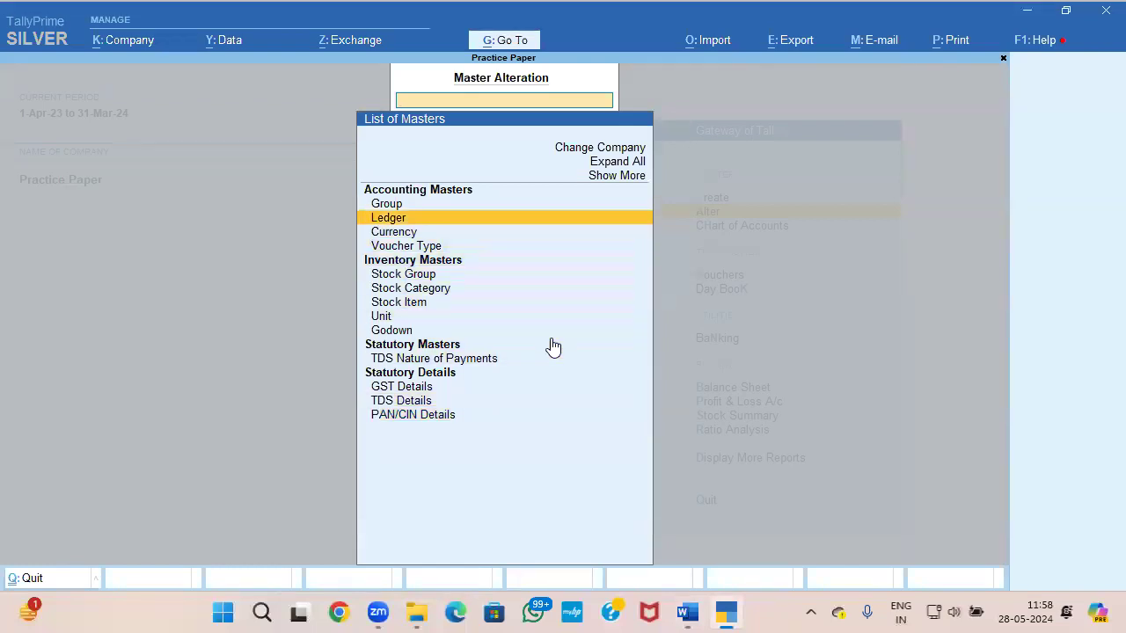
{"action": "key", "text": "Return"}
{"action": "key", "text": "Return"}
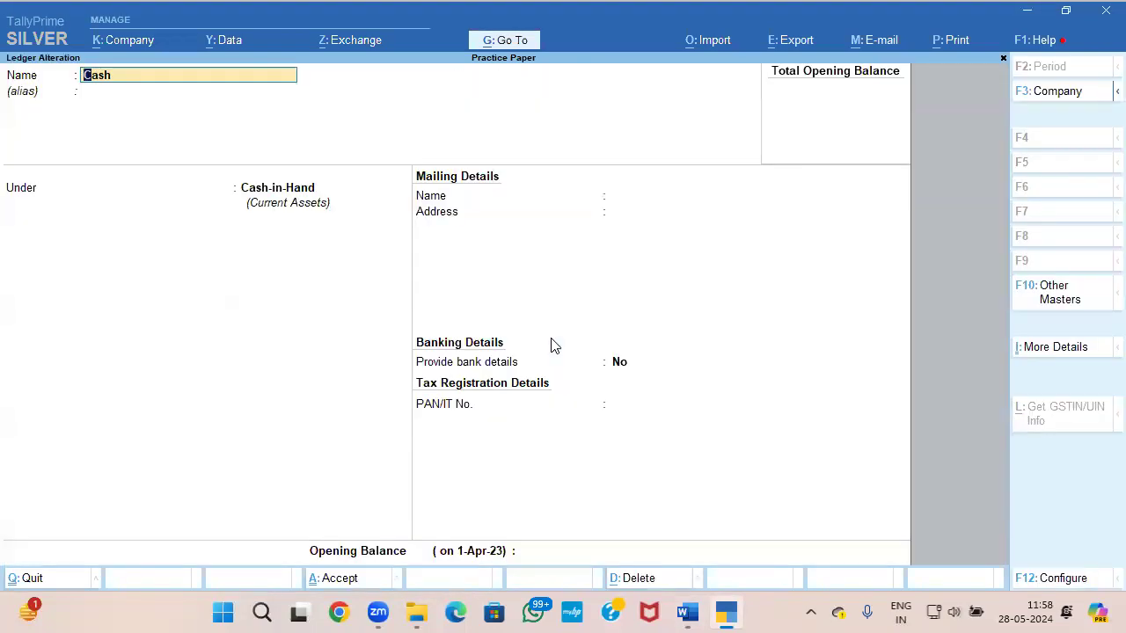
{"action": "key", "text": "alt+Tab"}
{"action": "key", "text": "alt+Tab"}
{"action": "key", "text": "Escape"}
{"action": "key", "text": "Escape"}
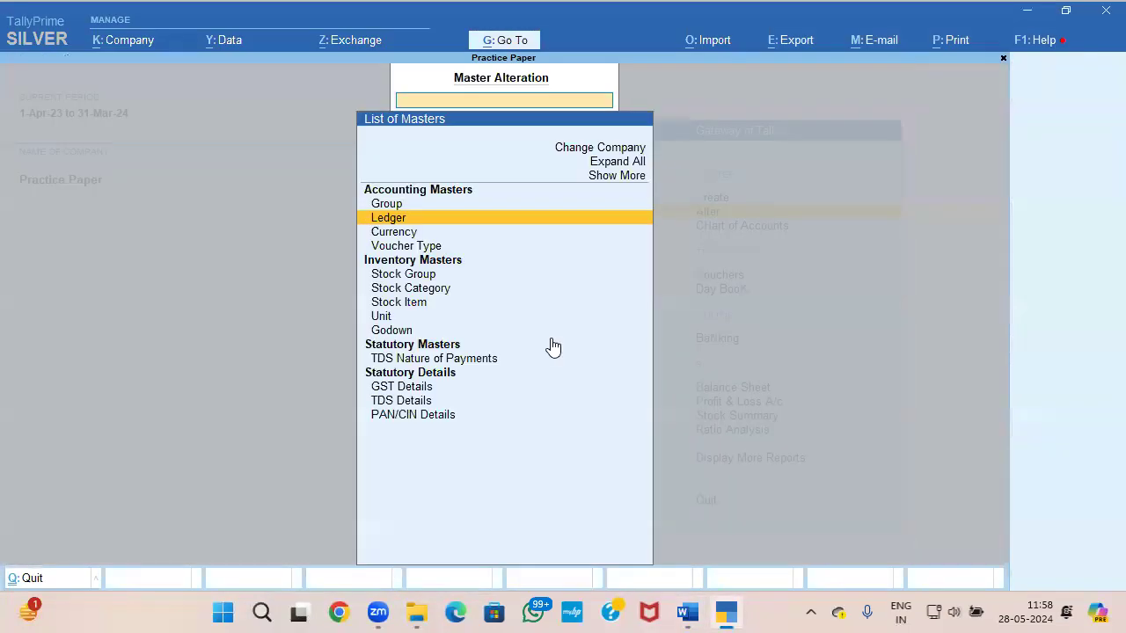
{"action": "key", "text": "Escape"}
Step: Start creating a new ledger and name it Furniture, copied from the ledger table in the Word question paper
{"action": "key", "text": "Up"}
{"action": "key", "text": "Return"}
{"action": "key", "text": "Down"}
{"action": "key", "text": "Return"}
{"action": "key", "text": "alt+Tab"}
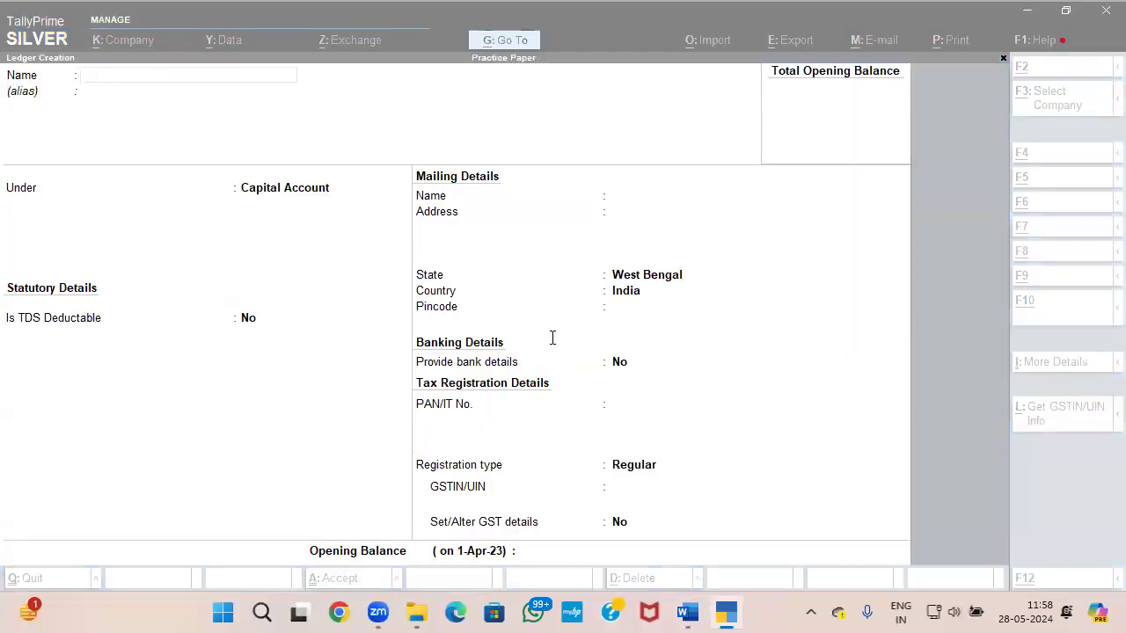
{"action": "left_click_drag", "start_coordinate": [383, 344], "coordinate": [323, 344]}
{"action": "key", "text": "ctrl+c"}
{"action": "key", "text": "alt+Tab"}
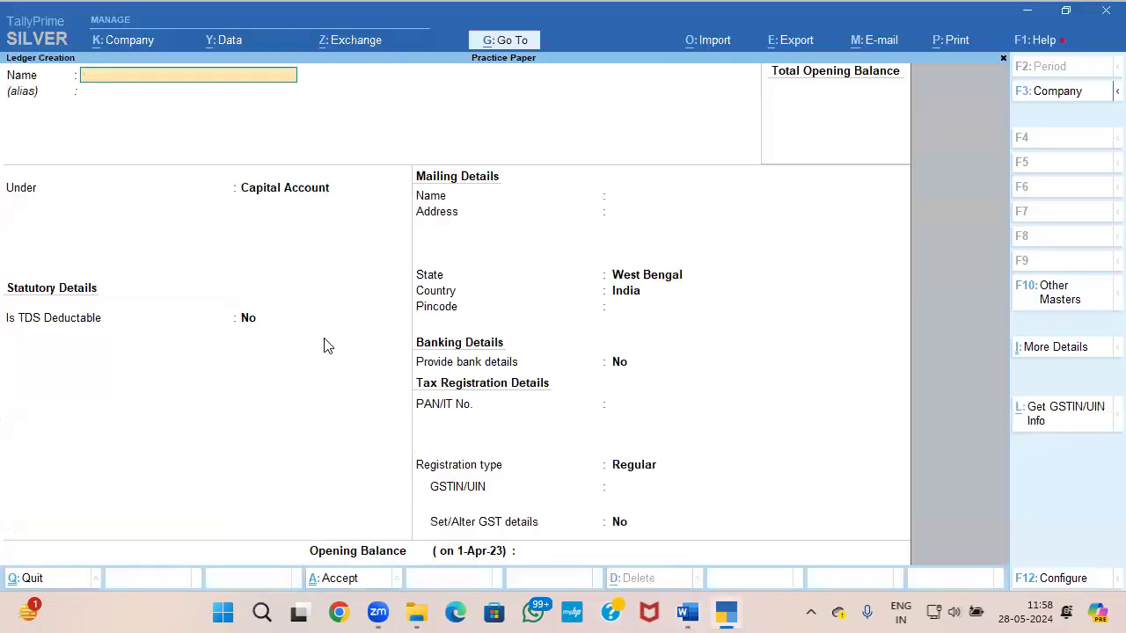
{"action": "key", "text": "ctrl+v"}
{"action": "key", "text": "Return"}
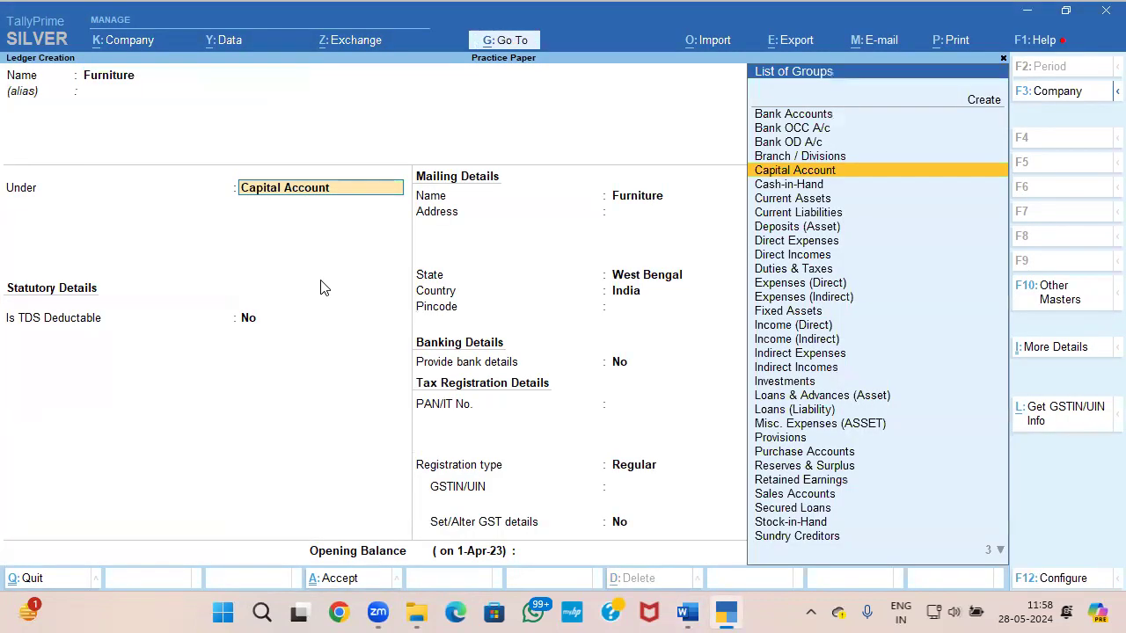
Step: Place the Furniture ledger under Fixed Assets, keeping GST applicable and the type of supply as Services
{"action": "key", "text": "alt+Tab"}
{"action": "key", "text": "alt+Tab"}
{"action": "type", "text": "F"}
{"action": "key", "text": "Return"}
{"action": "key", "text": "Return"}
{"action": "key", "text": "Return"}
{"action": "key", "text": "Return"}
{"action": "key", "text": "Return"}
{"action": "key", "text": "Return"}
{"action": "key", "text": "Return"}
{"action": "key", "text": "Return"}
{"action": "key", "text": "Return"}
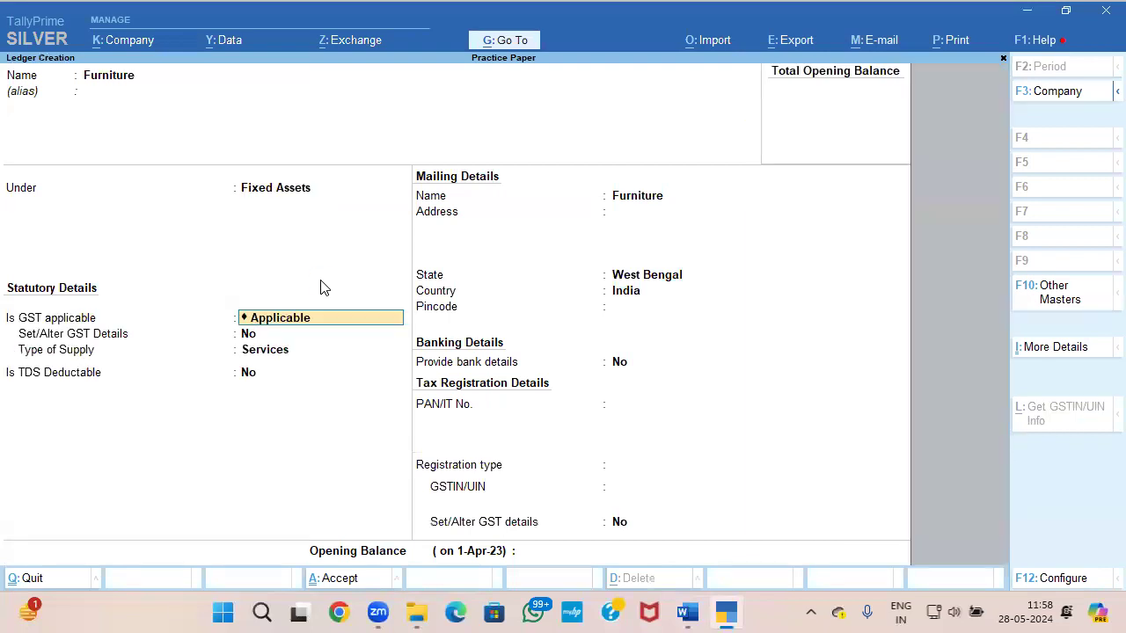
{"action": "key", "text": "Return"}
{"action": "key", "text": "Return"}
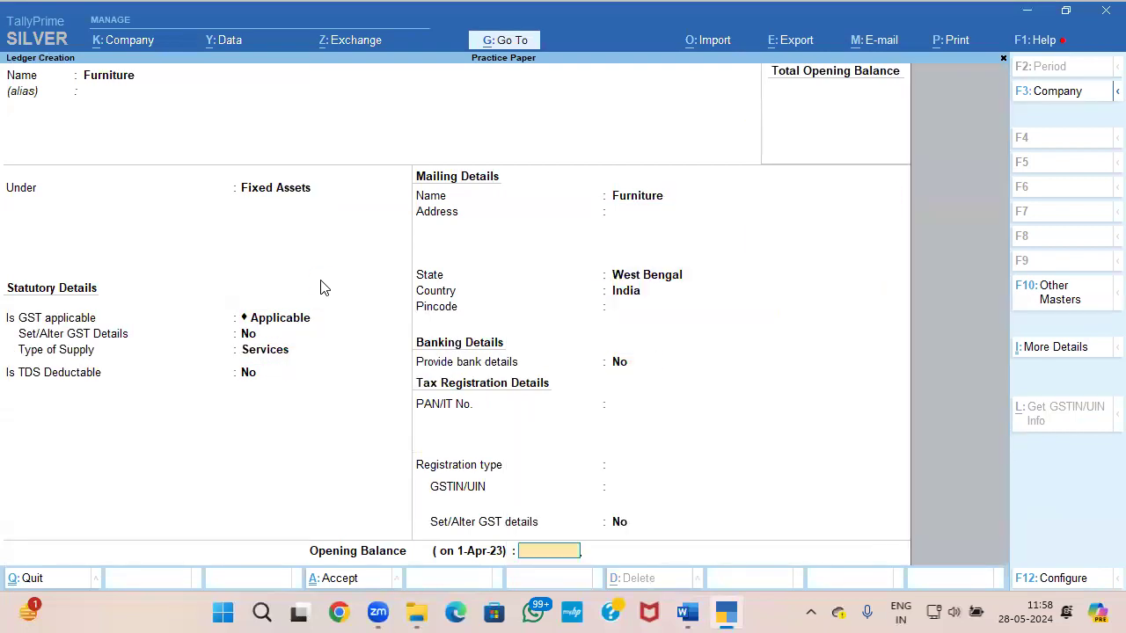
Step: Check Furniture's amount in the question paper, set its opening balance to 77,000 Dr and save the ledger
{"action": "key", "text": "alt+Tab"}
{"action": "key", "text": "alt+Tab"}
{"action": "type", "text": "77000"}
{"action": "key", "text": "Return"}
{"action": "key", "text": "Return"}
{"action": "key", "text": "y"}
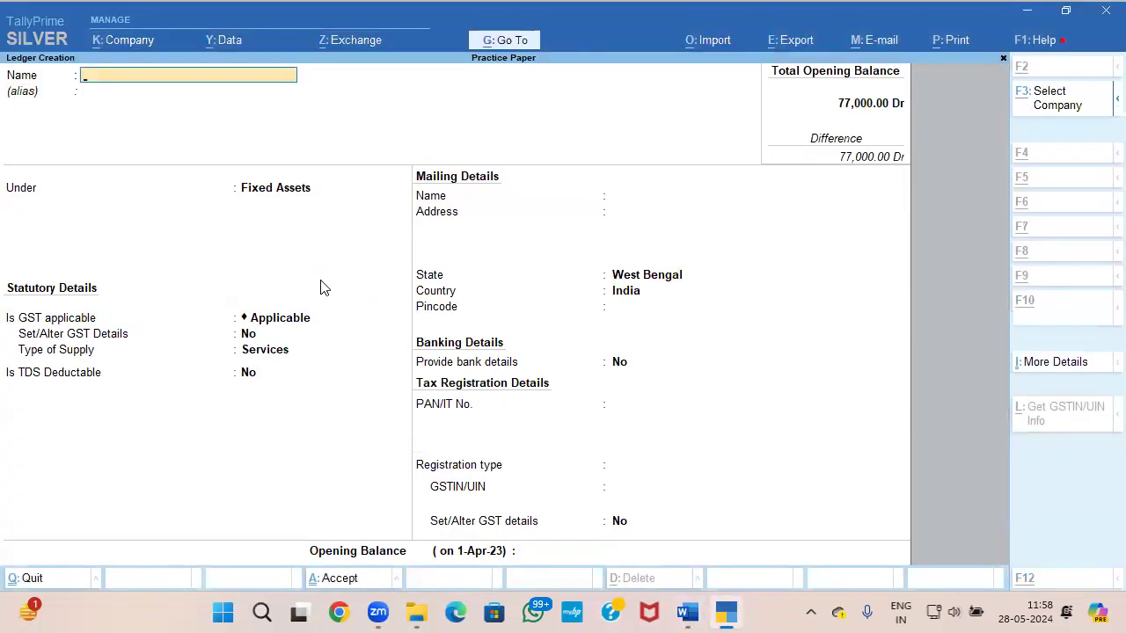
Step: Name the next ledger Outstanding Rent, copied from the ledger table in the Word question paper
{"action": "key", "text": "alt+Tab"}
{"action": "left_click_drag", "start_coordinate": [424, 391], "coordinate": [325, 387]}
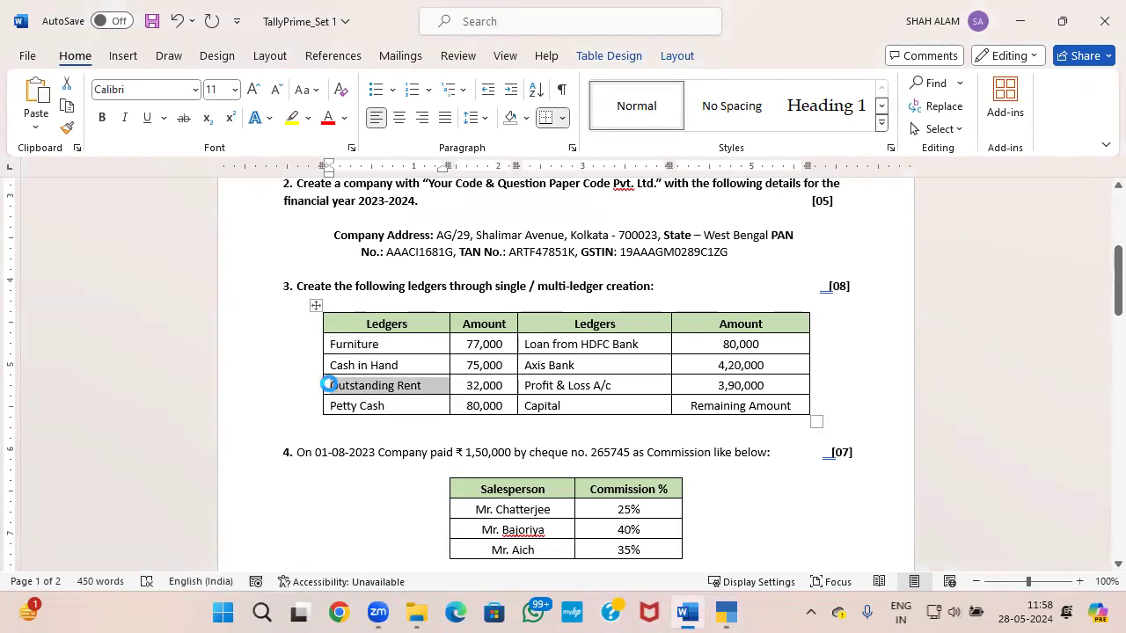
{"action": "key", "text": "ctrl+c"}
{"action": "key", "text": "alt+Tab"}
{"action": "key", "text": "ctrl+alt+v"}
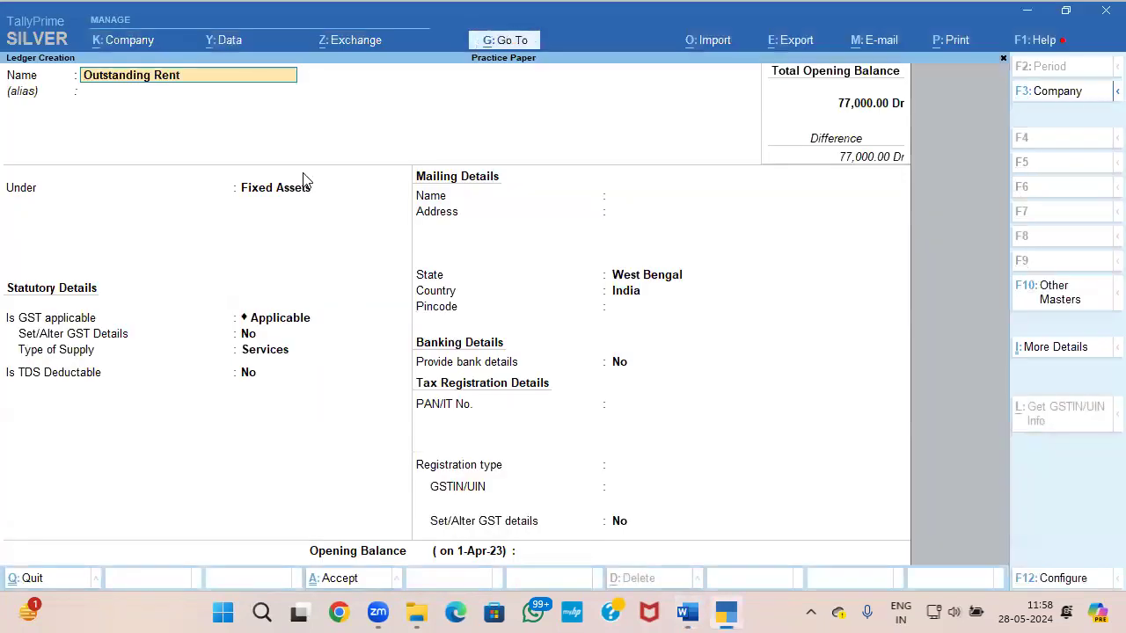
{"action": "key", "text": "Return"}
{"action": "key", "text": "Return"}
Step: Place the Outstanding Rent ledger under Current Liabilities, keeping TDS deductible at No and West Bengal as the state
{"action": "type", "text": "U"}
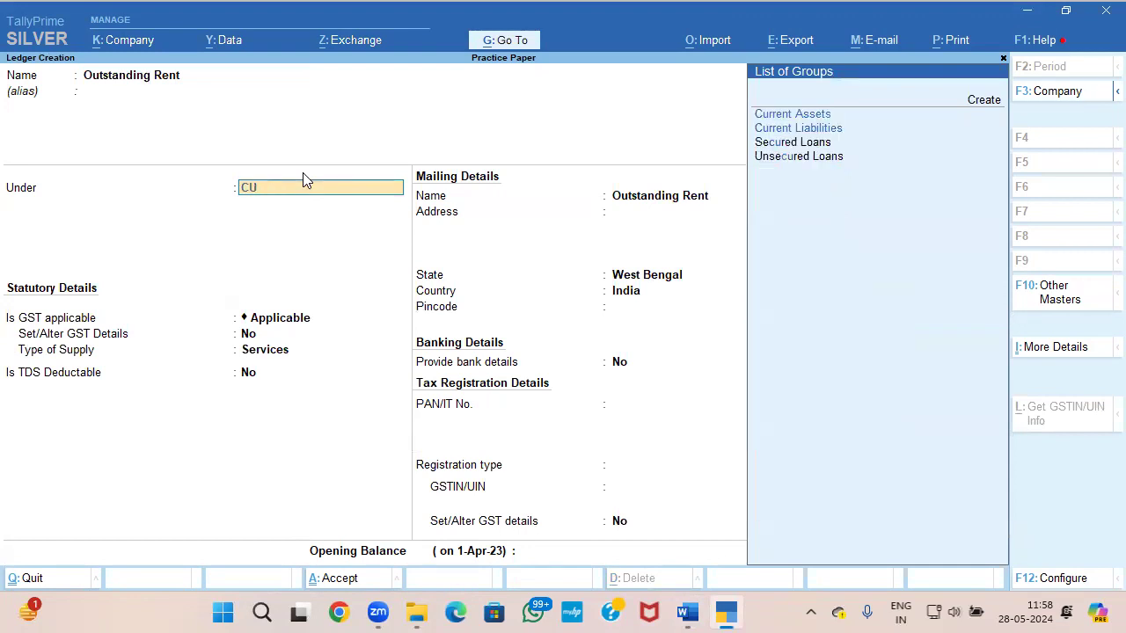
{"action": "key", "text": "Down"}
{"action": "key", "text": "Return"}
{"action": "key", "text": "Return"}
{"action": "key", "text": "Return"}
{"action": "key", "text": "Return"}
{"action": "key", "text": "Return"}
{"action": "key", "text": "Return"}
{"action": "key", "text": "Return"}
{"action": "key", "text": "Return"}
{"action": "key", "text": "Return"}
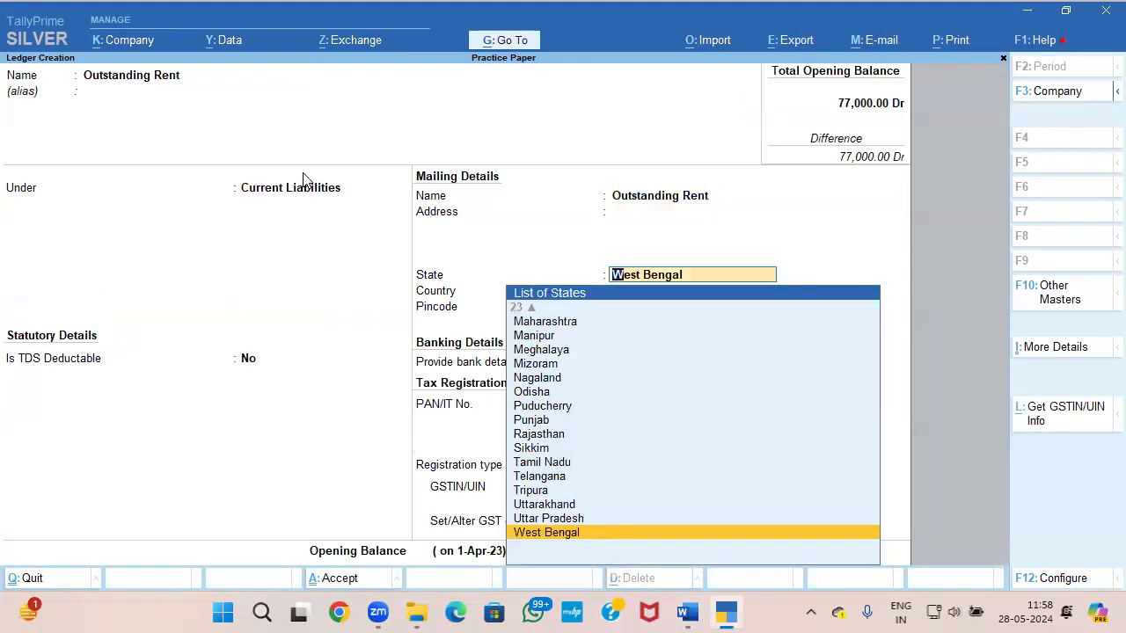
{"action": "key", "text": "Return"}
{"action": "key", "text": "Return"}
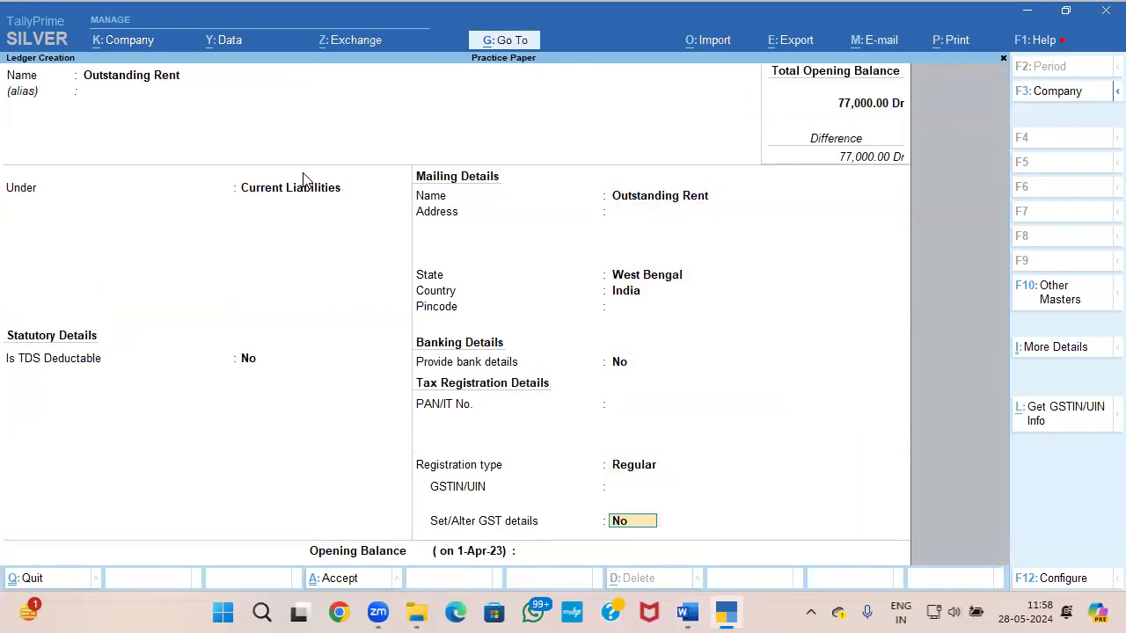
Step: Check Outstanding Rent's amount in the question paper, set its opening balance to 32,000 Cr and save the ledger
{"action": "key", "text": "alt+Tab"}
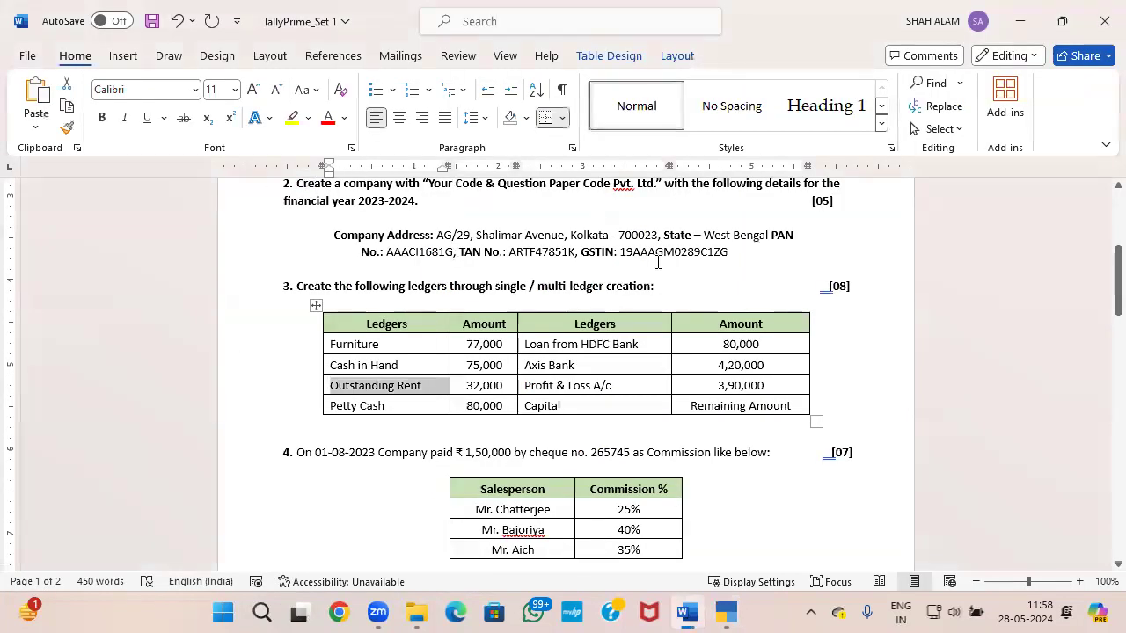
{"action": "key", "text": "alt+Tab"}
{"action": "type", "text": "32,000"}
{"action": "key", "text": "Return"}
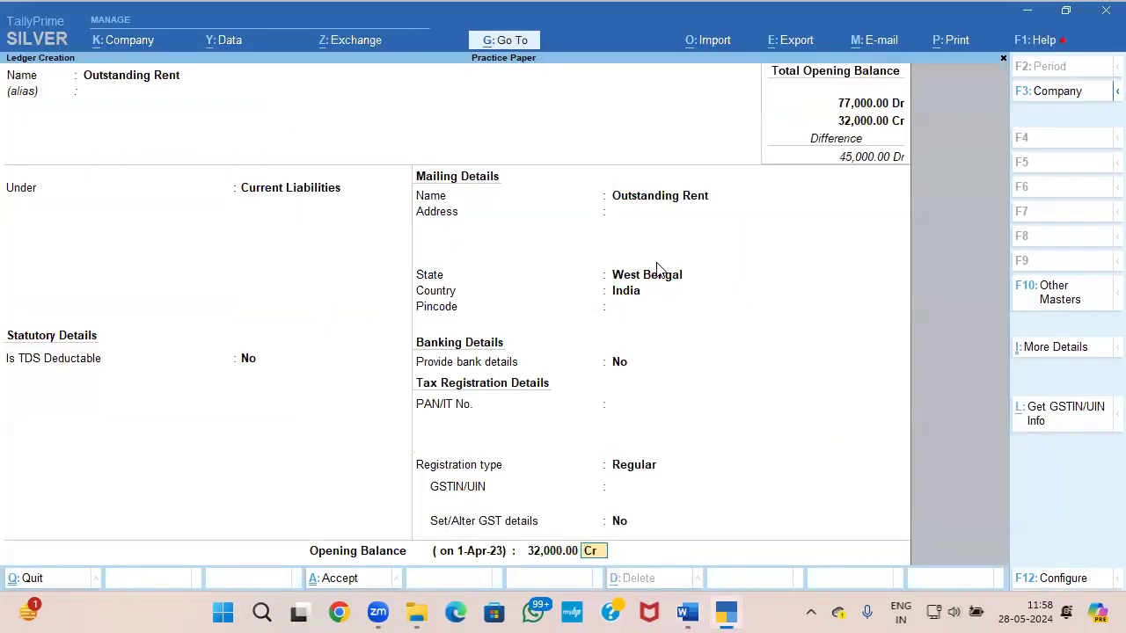
{"action": "key", "text": "Return"}
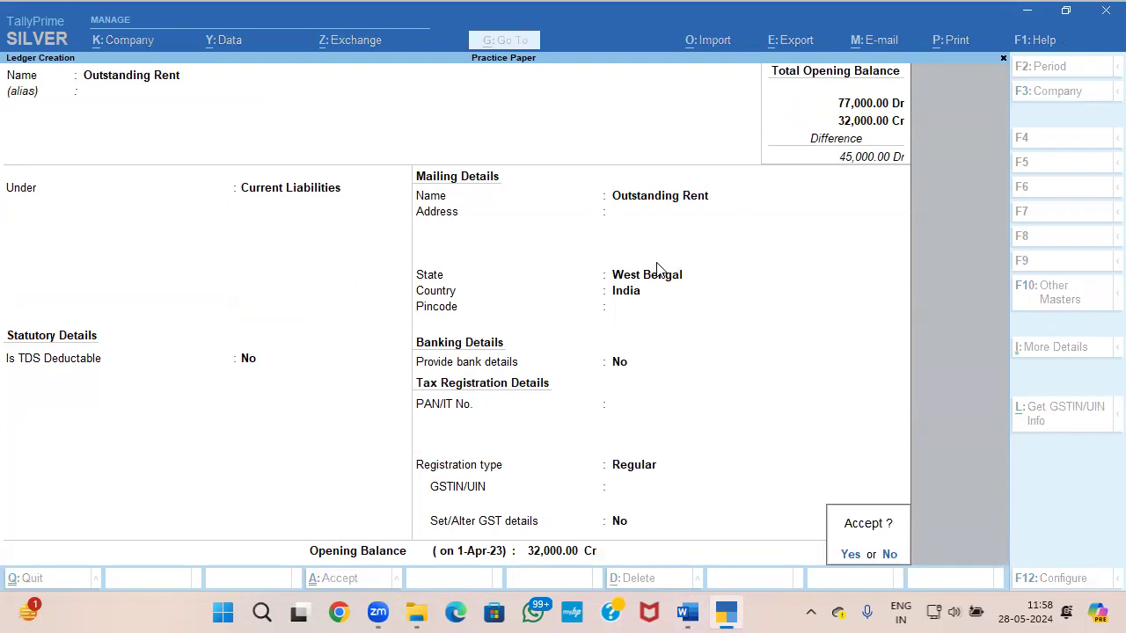
{"action": "key", "text": "Return"}
Step: Name the next ledger Petty Cash, copied from the ledger table in the Word question paper, and place it under Cash-in-Hand
{"action": "key", "text": "alt+Tab"}
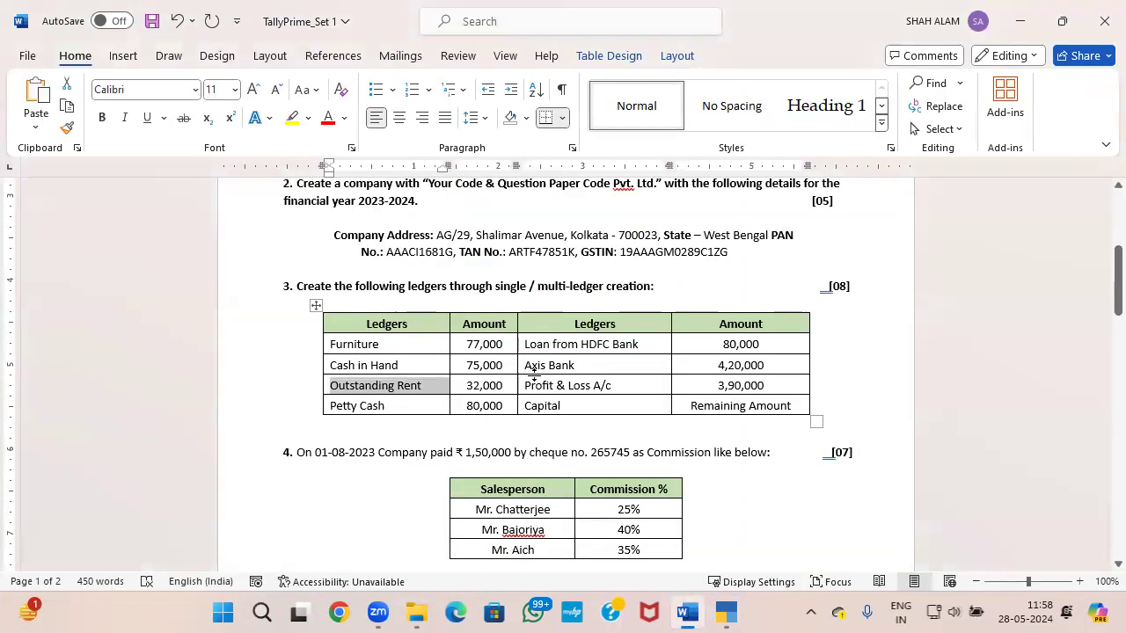
{"action": "left_click_drag", "start_coordinate": [381, 405], "coordinate": [330, 406]}
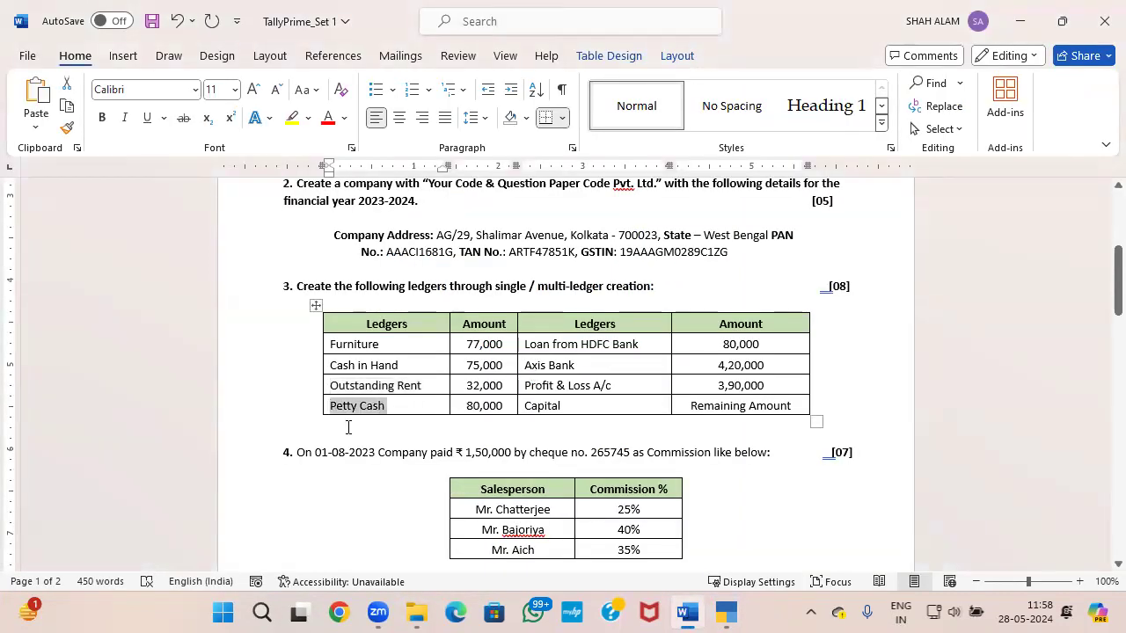
{"action": "key", "text": "alt+Tab"}
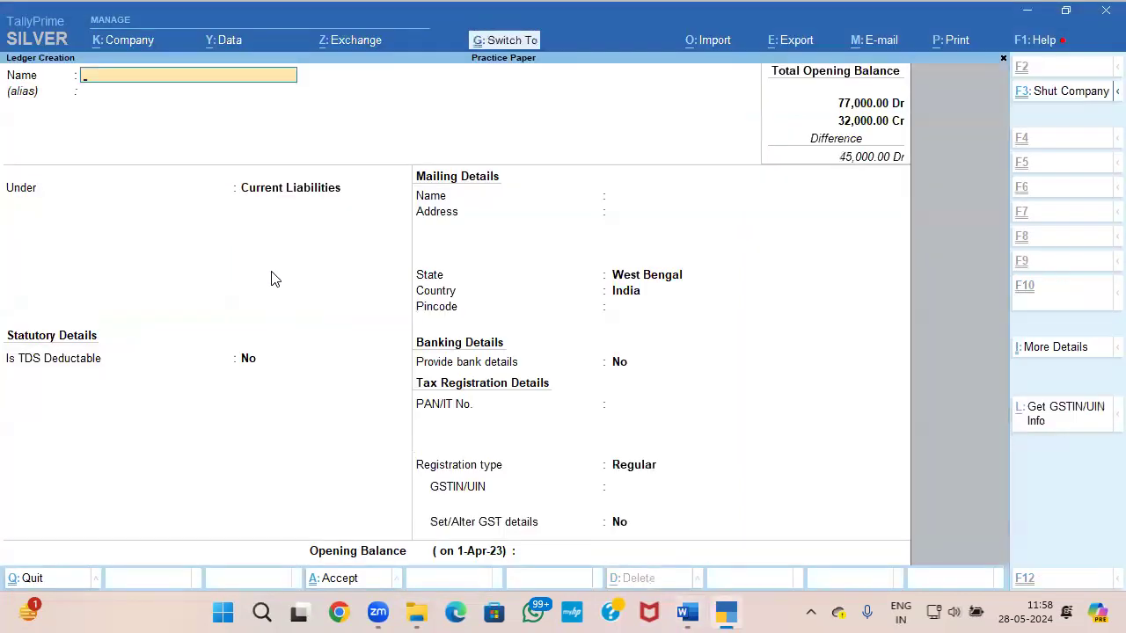
{"action": "key", "text": "ctrl+alt+v"}
{"action": "key", "text": "Return"}
{"action": "type", "text": "CA"}
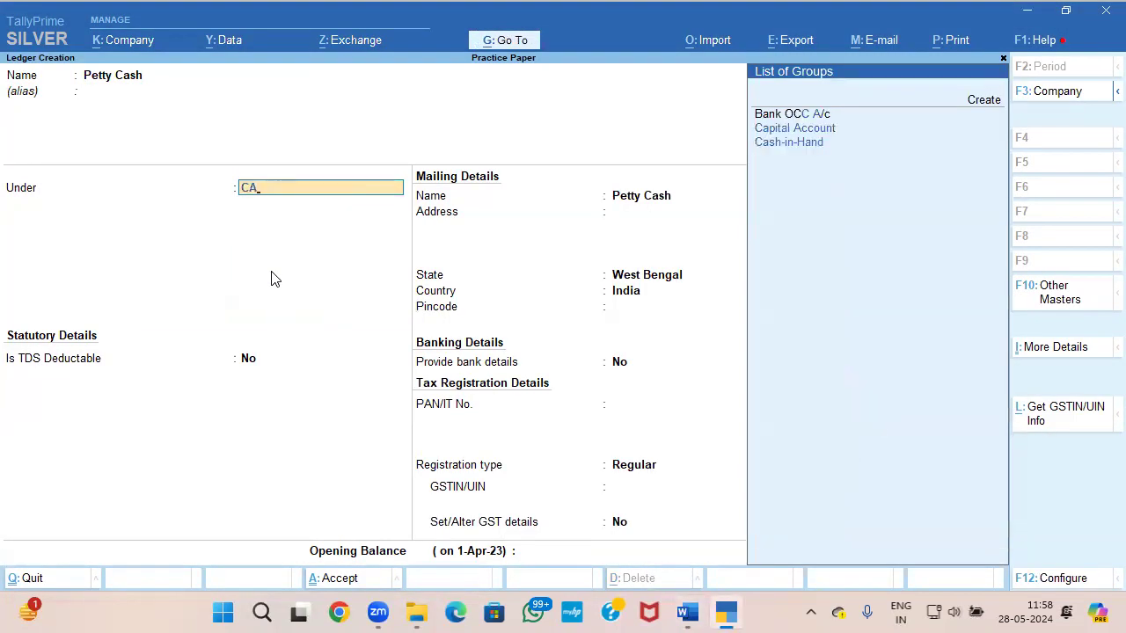
{"action": "key", "text": "Return"}
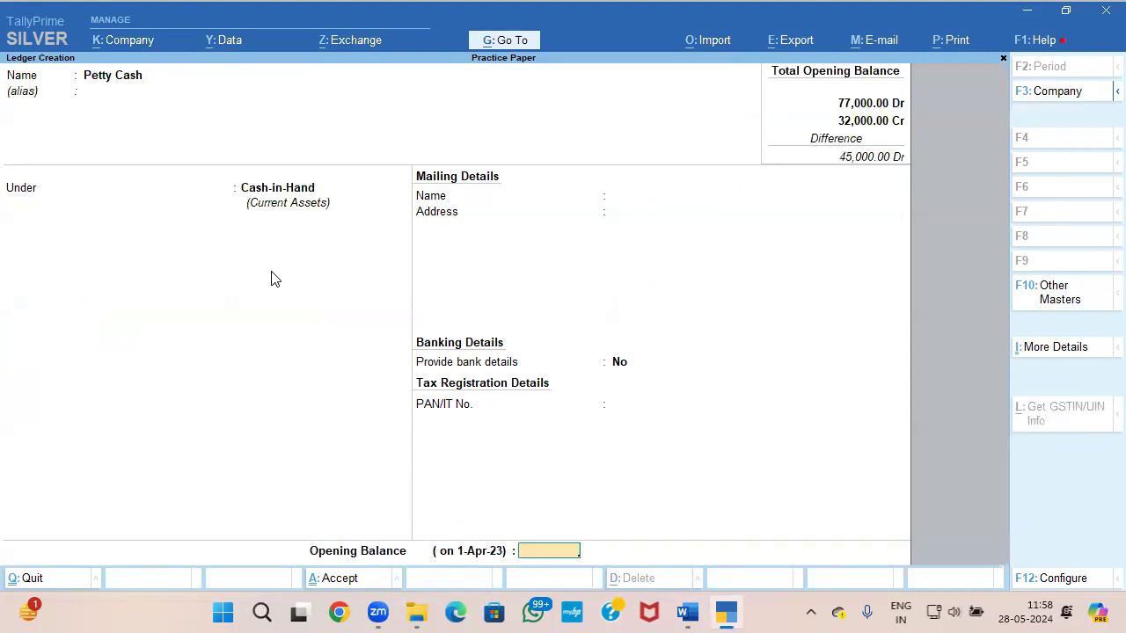
Step: Check Petty Cash's amount in the question paper, set its opening balance to 80,000 Dr and save the ledger
{"action": "key", "text": "Return"}
{"action": "key", "text": "Escape"}
{"action": "key", "text": "alt+Tab"}
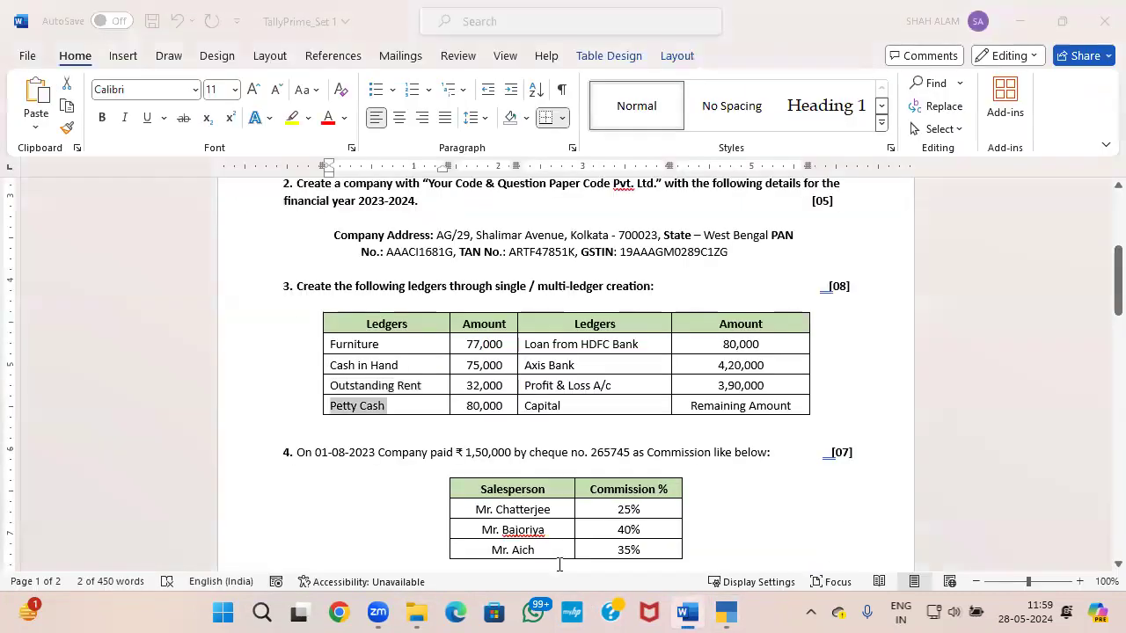
{"action": "key", "text": "alt+Tab"}
{"action": "type", "text": "80000"}
{"action": "key", "text": "Return"}
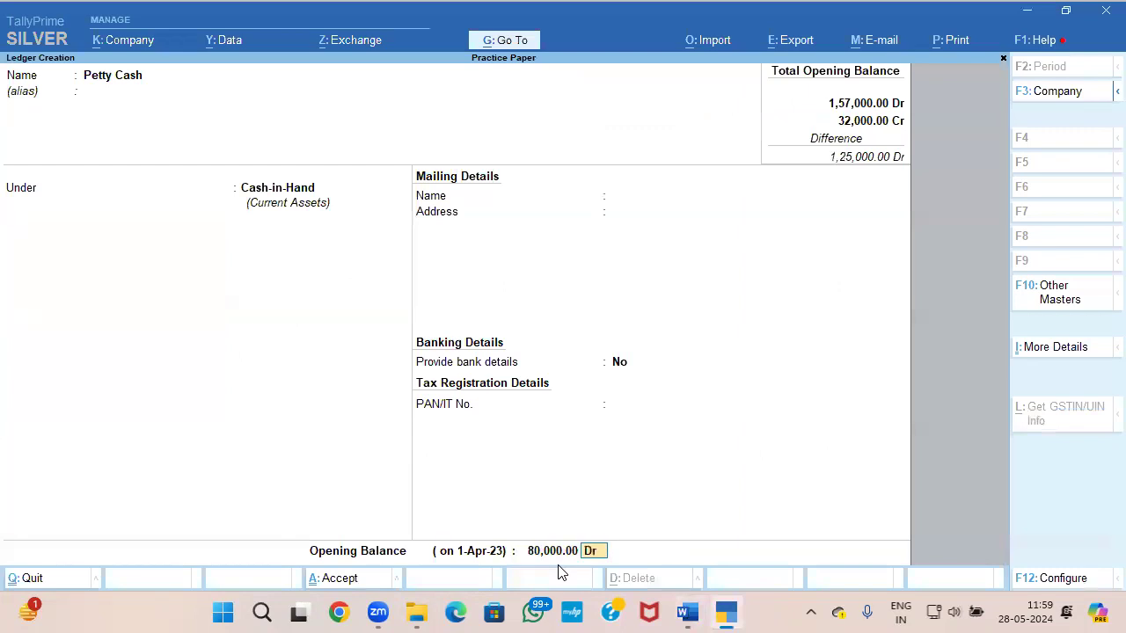
{"action": "key", "text": "Return"}
{"action": "key", "text": "Return"}
Step: Name the next ledger Loan from HDFC Bank, copied from the ledger table in the Word question paper
{"action": "key", "text": "alt+Tab"}
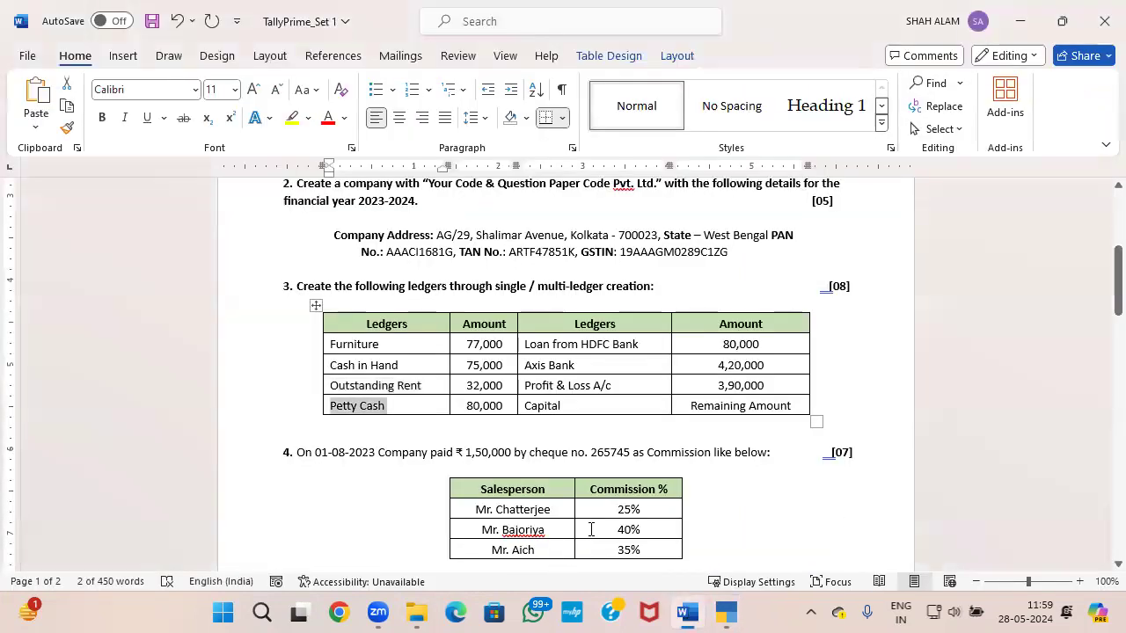
{"action": "left_click_drag", "start_coordinate": [653, 341], "coordinate": [538, 350]}
{"action": "key", "text": "ctrl+c"}
{"action": "key", "text": "alt+Tab"}
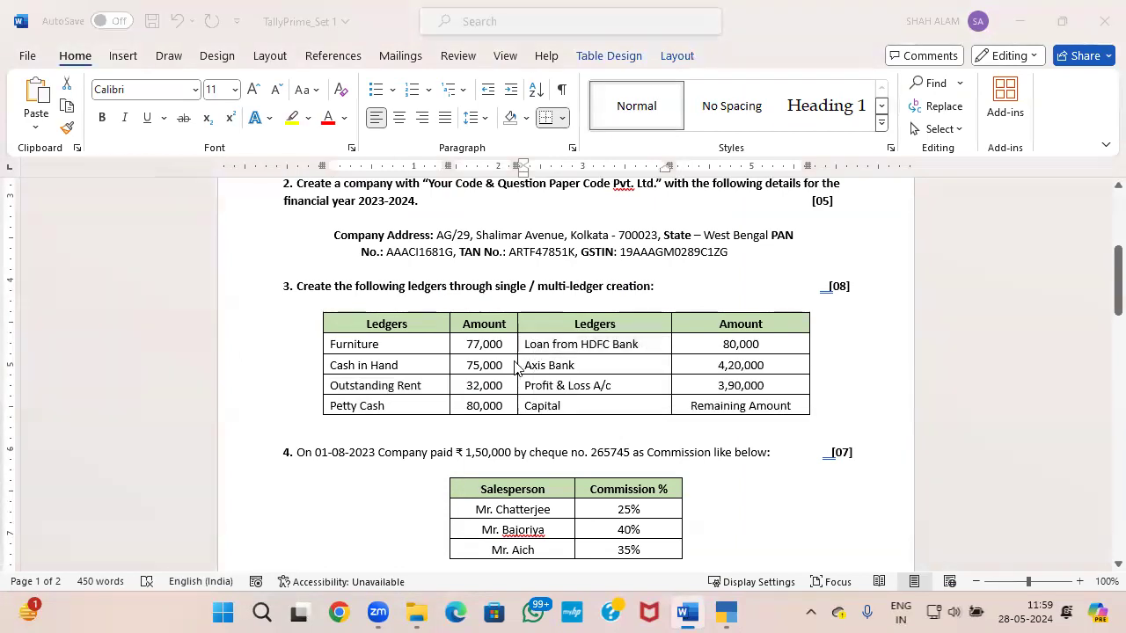
{"action": "key", "text": "ctrl+alt+v"}
{"action": "key", "text": "Return"}
{"action": "key", "text": "Return"}
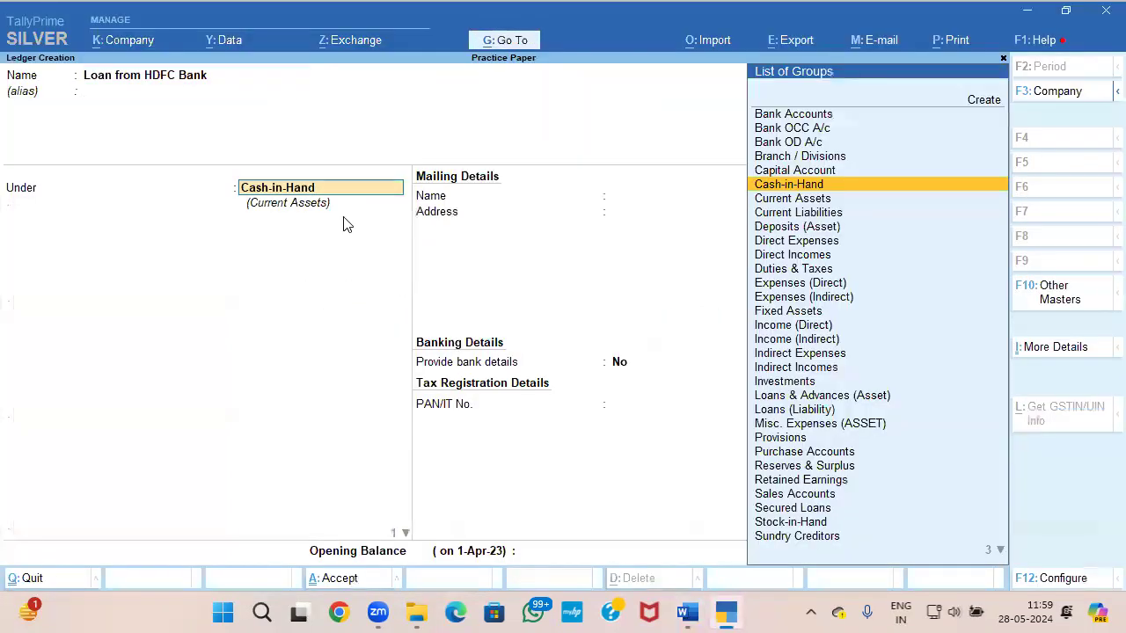
Step: Place the Loan from HDFC Bank ledger under Secured Loans, keeping TDS deductible and bank details at No
{"action": "type", "text": "BA"}
{"action": "key", "text": "BackSpace"}
{"action": "key", "text": "BackSpace"}
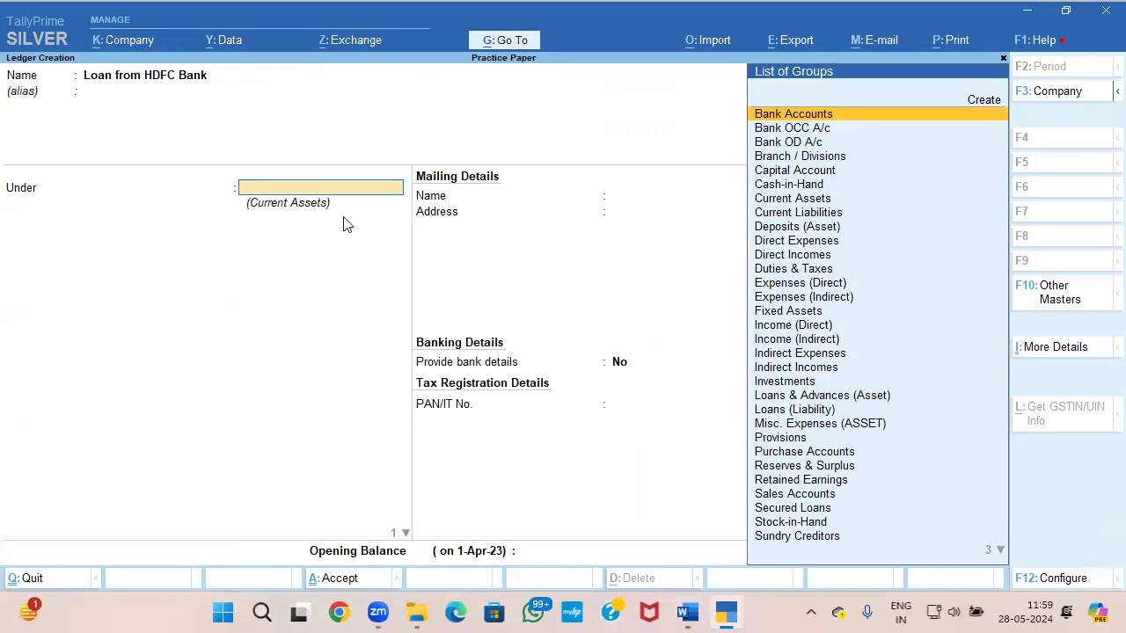
{"action": "type", "text": "SE"}
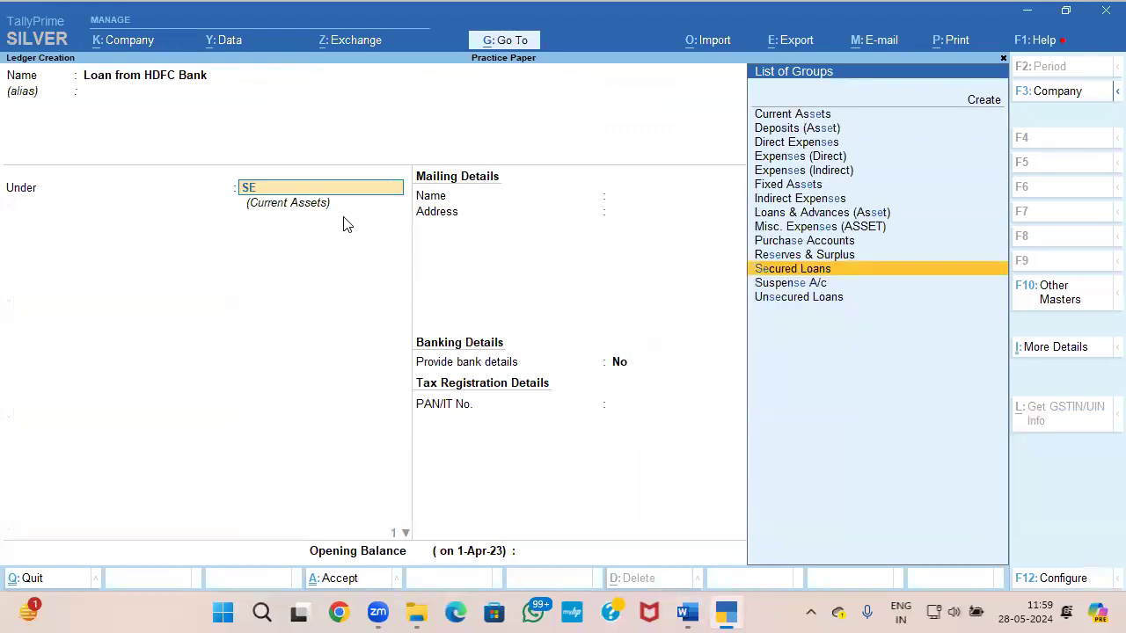
{"action": "key", "text": "Return"}
{"action": "key", "text": "Return"}
{"action": "key", "text": "Return"}
{"action": "key", "text": "Return"}
{"action": "key", "text": "Return"}
{"action": "key", "text": "Return"}
{"action": "key", "text": "Return"}
{"action": "key", "text": "Return"}
{"action": "key", "text": "Return"}
{"action": "key", "text": "Return"}
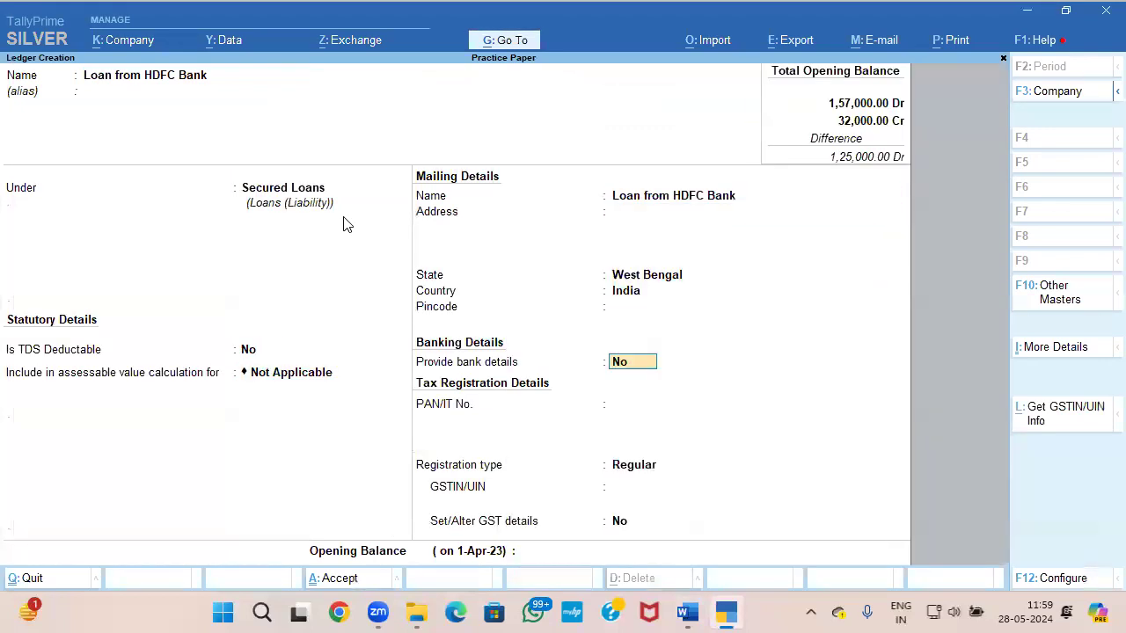
{"action": "key", "text": "Return"}
{"action": "key", "text": "Return"}
{"action": "key", "text": "Return"}
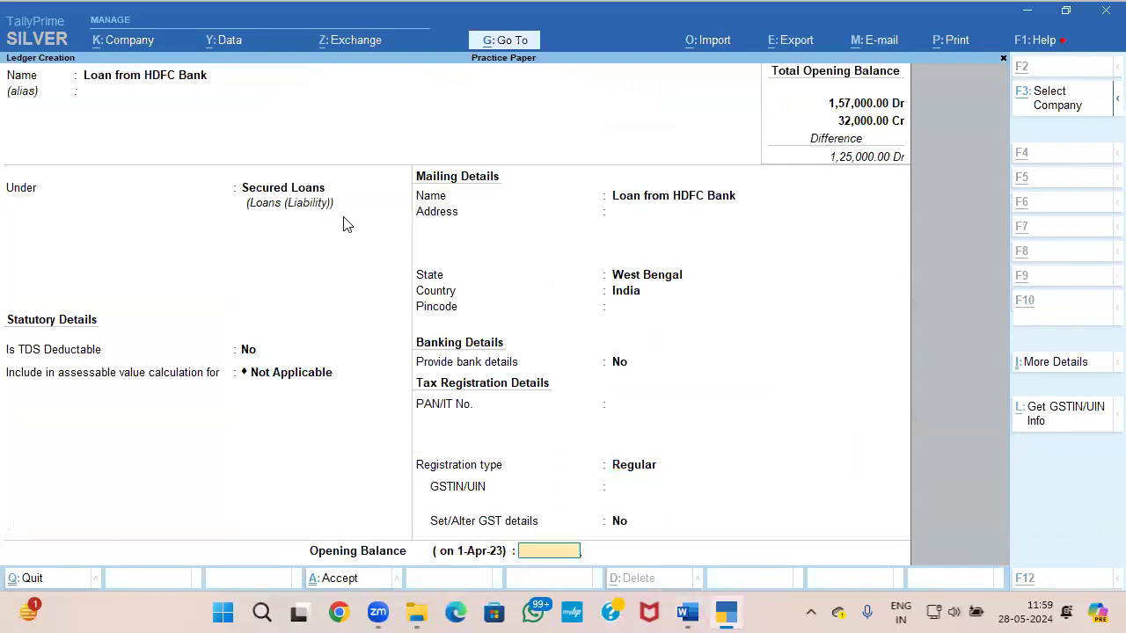
{"action": "key", "text": "Return"}
Step: Check the HDFC loan's amount in the question paper, set its opening balance to 80,000 Cr and save the ledger
{"action": "key", "text": "alt+Tab"}
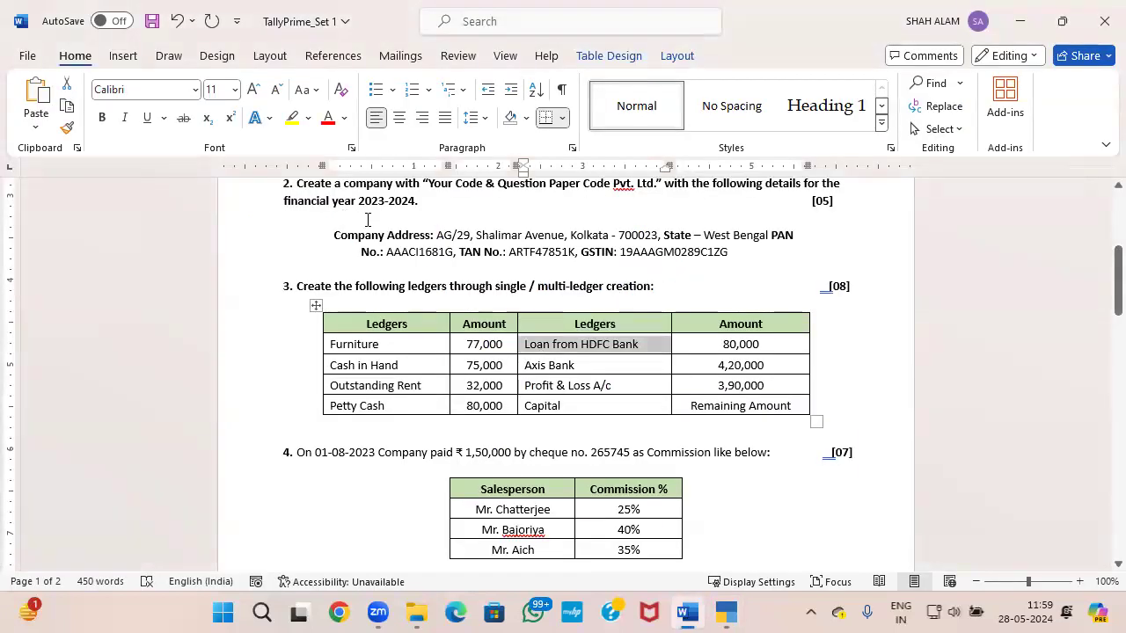
{"action": "key", "text": "alt+Tab"}
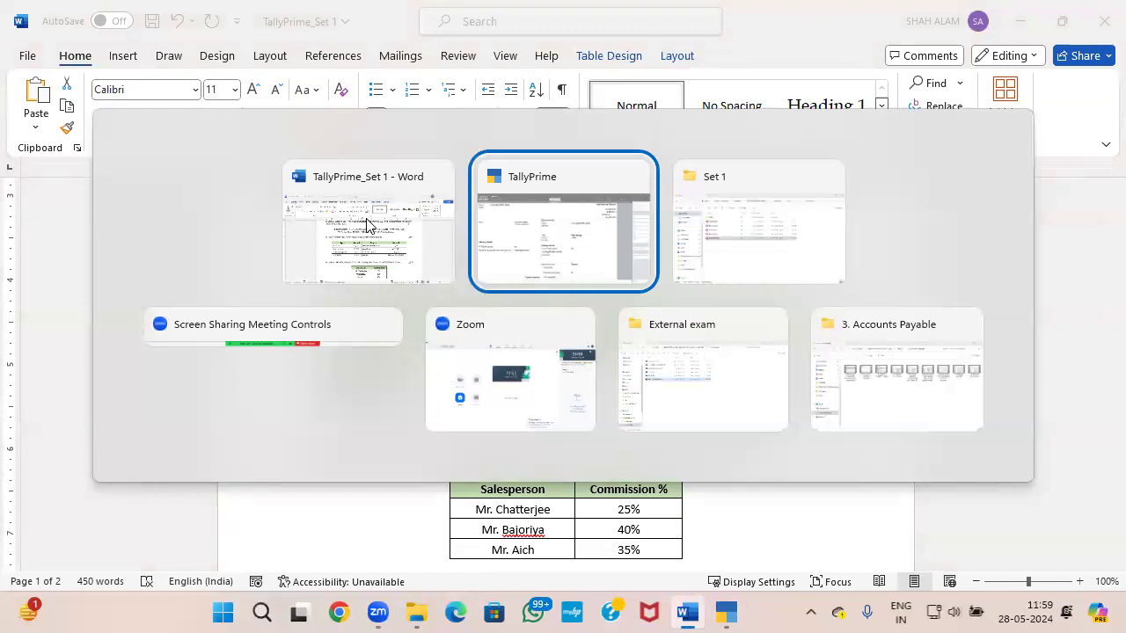
{"action": "left_click", "coordinate": [593, 226]}
{"action": "type", "text": "800"}
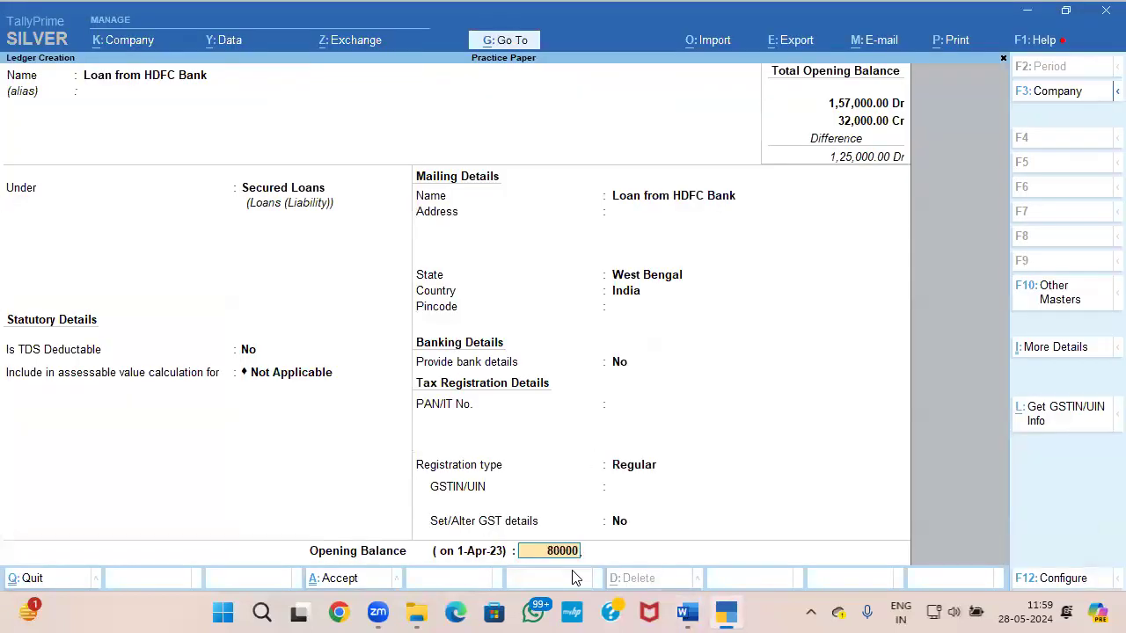
{"action": "type", "text": "00"}
{"action": "key", "text": "Return"}
{"action": "key", "text": "Return"}
{"action": "key", "text": "Return"}
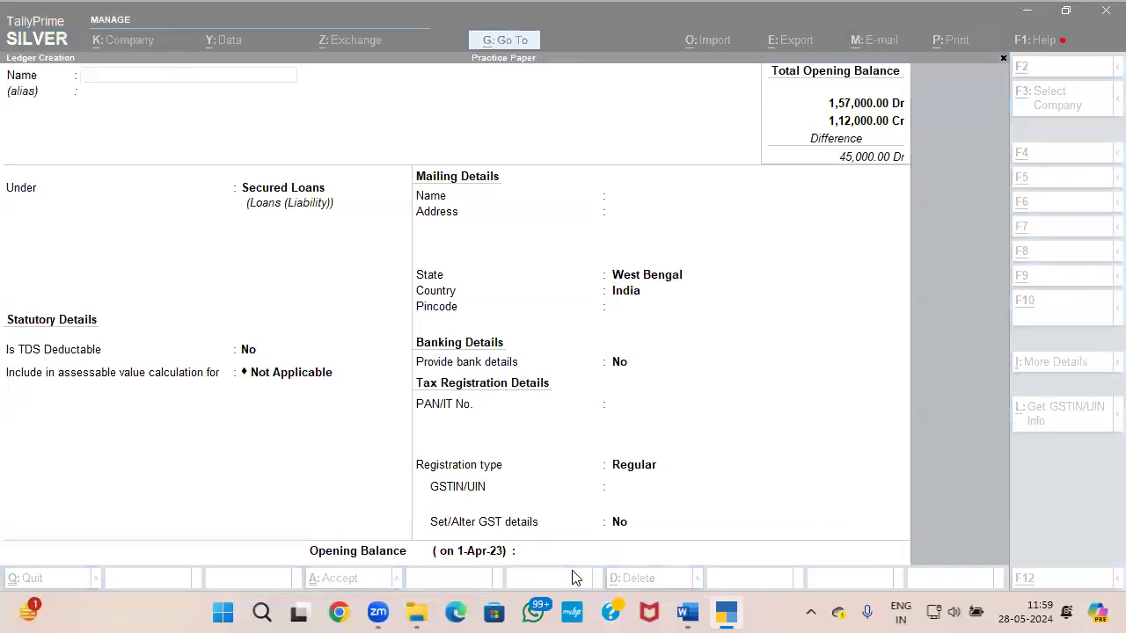
Step: Take the next ledger from the Word question paper's table and name it AXIS BANK, without the neighbouring cell's amount
{"action": "key", "text": "alt+Tab"}
{"action": "left_click_drag", "start_coordinate": [585, 365], "coordinate": [519, 364]}
{"action": "key", "text": "ctrl+c"}
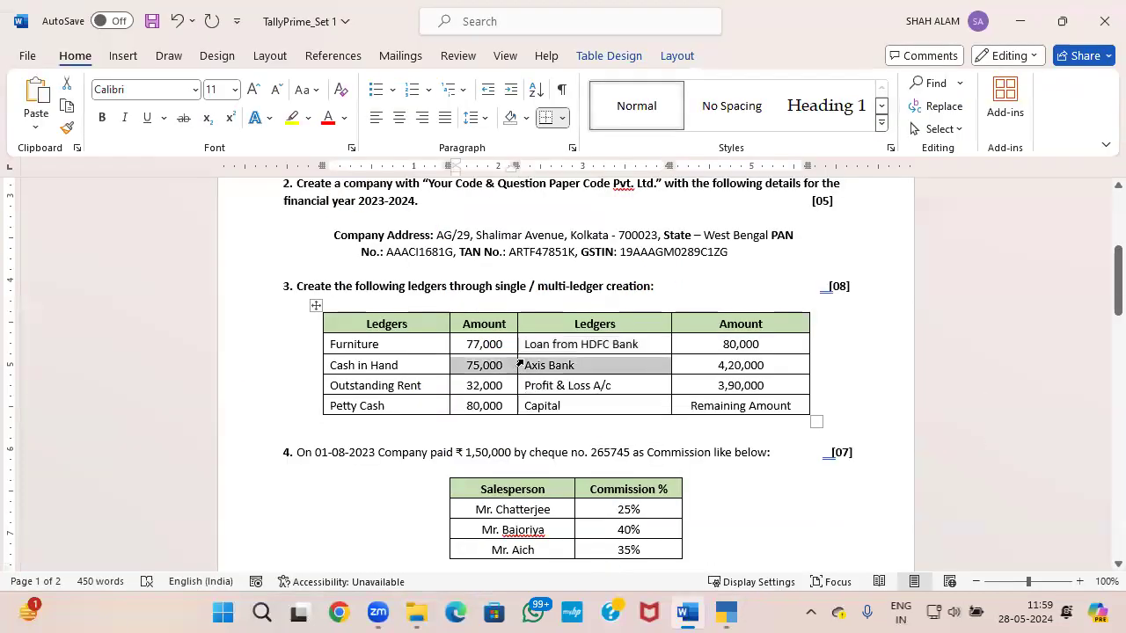
{"action": "key", "text": "alt+Tab"}
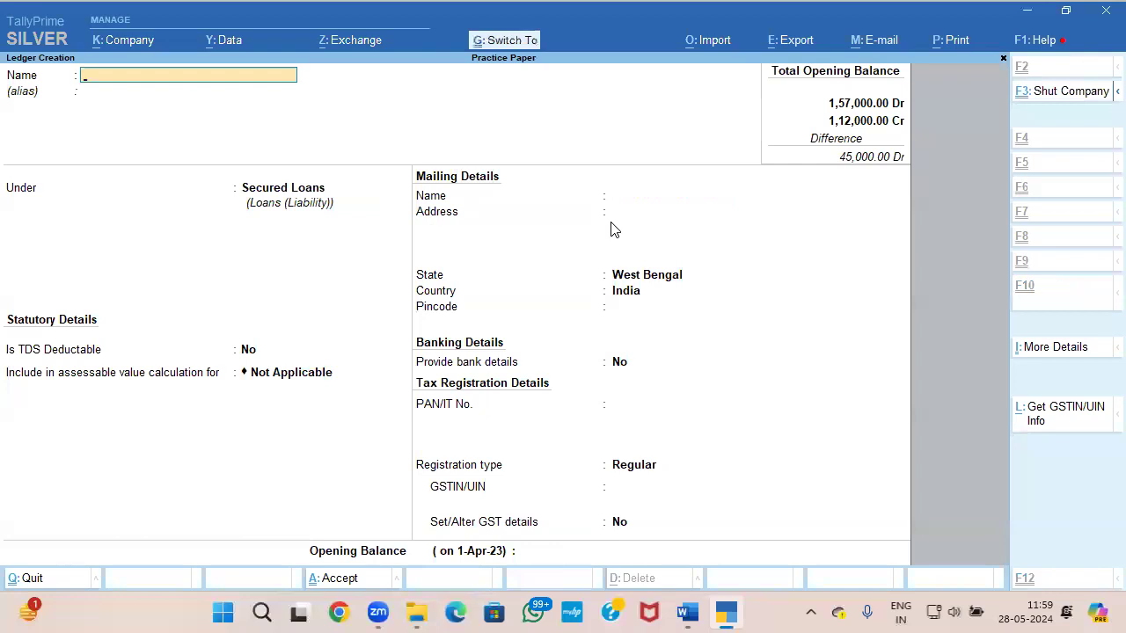
{"action": "key", "text": "ctrl+v"}
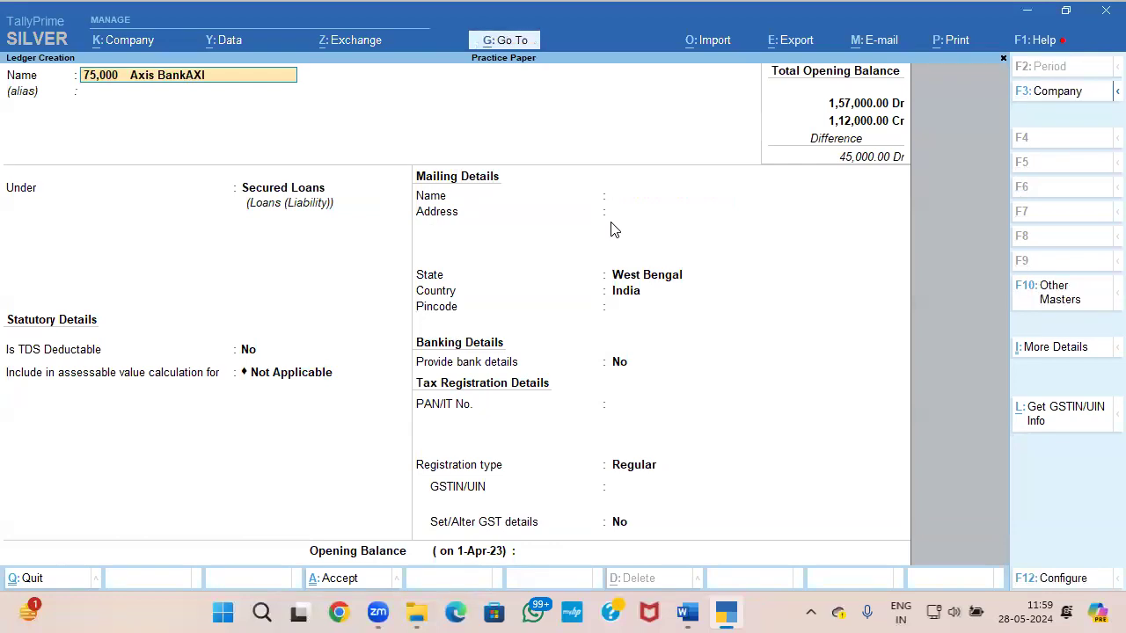
{"action": "key", "text": "BackSpace"}
{"action": "key", "text": "BackSpace"}
{"action": "key", "text": "BackSpace"}
{"action": "key", "text": "BackSpace"}
{"action": "key", "text": "BackSpace"}
{"action": "key", "text": "BackSpace"}
{"action": "key", "text": "BackSpace"}
{"action": "key", "text": "BackSpace"}
{"action": "key", "text": "BackSpace"}
{"action": "key", "text": "BackSpace"}
{"action": "key", "text": "BackSpace"}
{"action": "key", "text": "BackSpace"}
{"action": "key", "text": "BackSpace"}
{"action": "key", "text": "BackSpace"}
{"action": "key", "text": "BackSpace"}
{"action": "key", "text": "BackSpace"}
{"action": "key", "text": "BackSpace"}
{"action": "key", "text": "BackSpace"}
{"action": "key", "text": "BackSpace"}
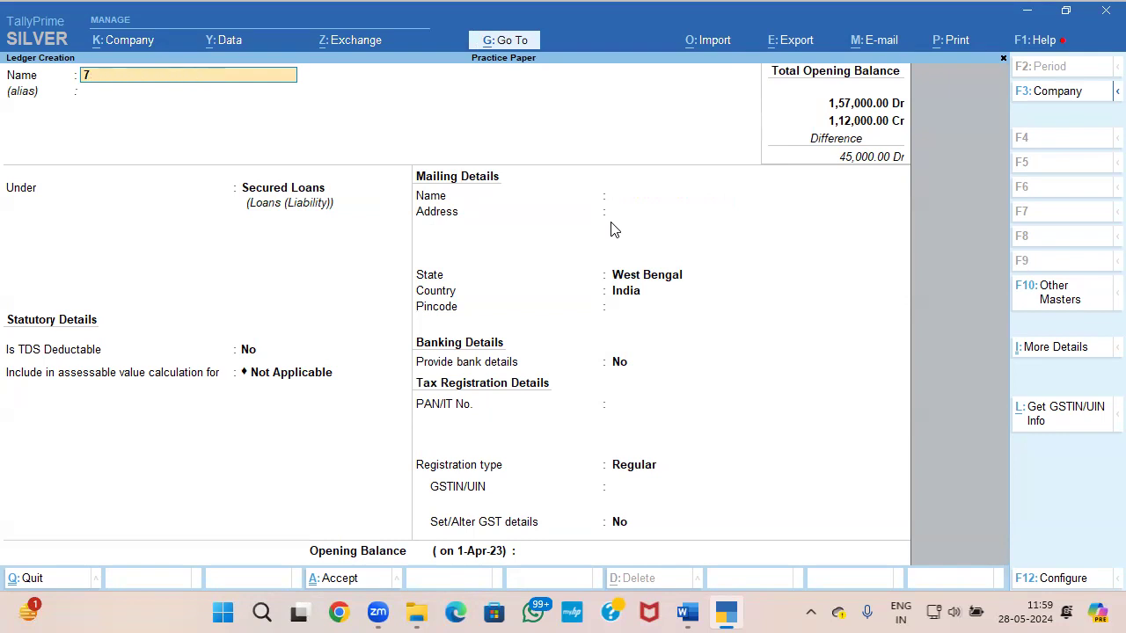
{"action": "type", "text": "AXIS BANK"}
{"action": "key", "text": "Return"}
{"action": "key", "text": "Return"}
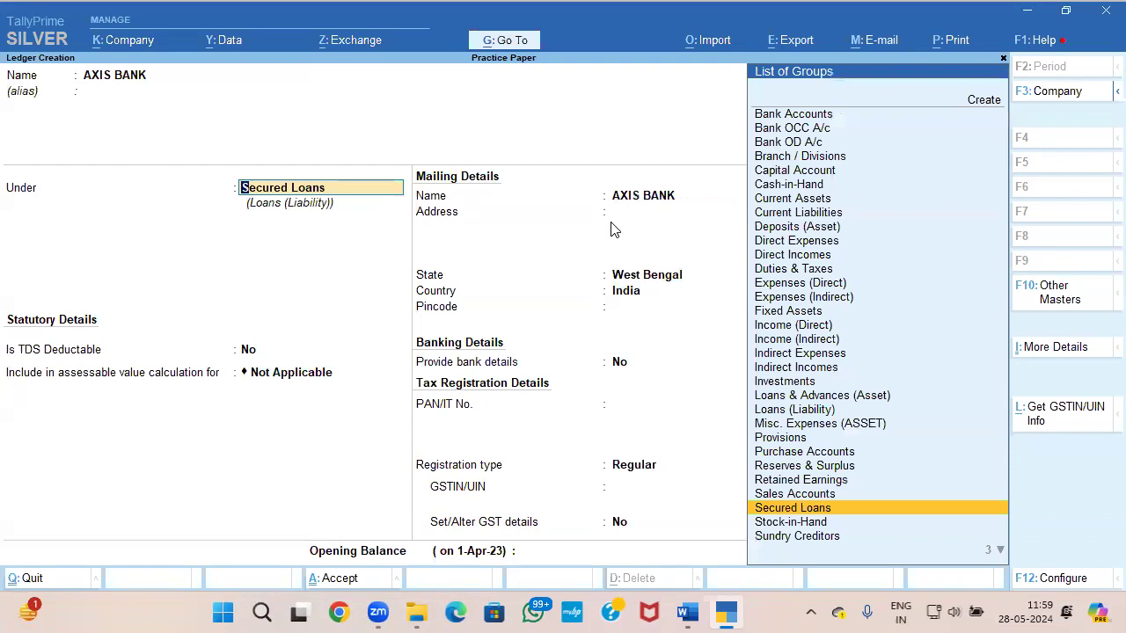
Step: Place the AXIS BANK ledger under Bank Accounts, leaving its account details and GSTIN blank
{"action": "type", "text": "BA"}
{"action": "key", "text": "Return"}
{"action": "key", "text": "Return"}
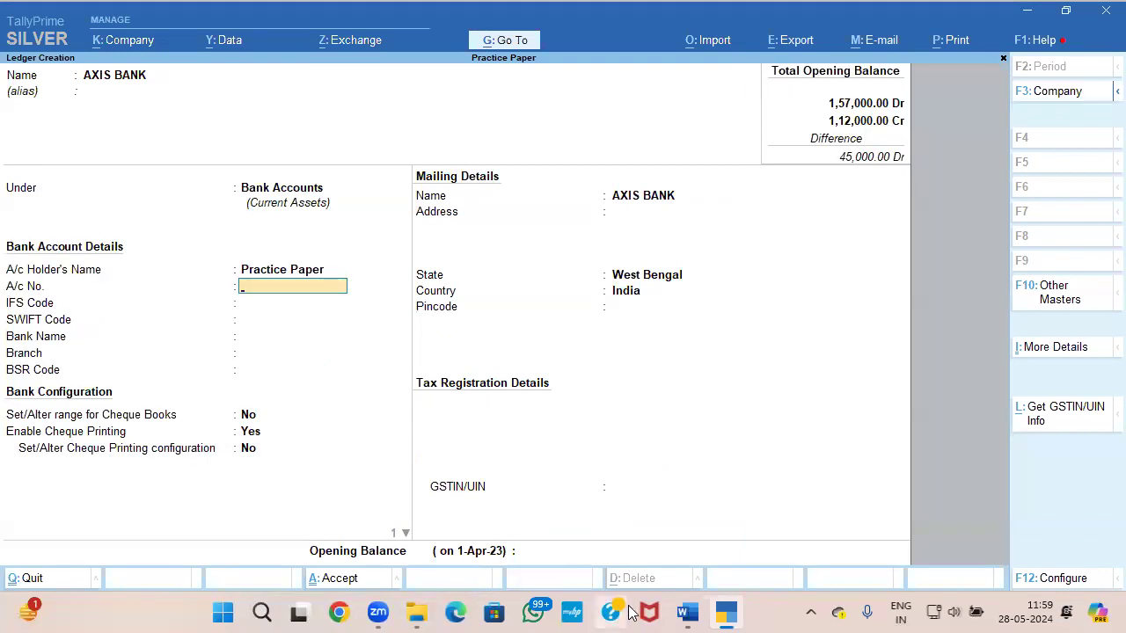
{"action": "key", "text": "ctrl+a"}
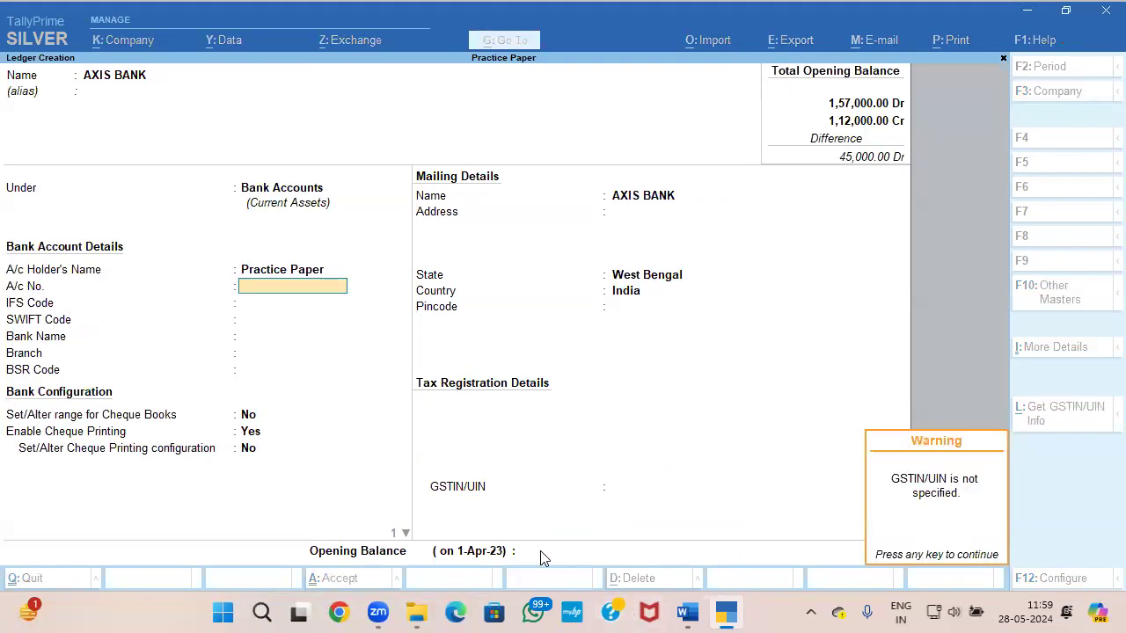
{"action": "key", "text": "Return"}
{"action": "key", "text": "Return"}
{"action": "key", "text": "Escape"}
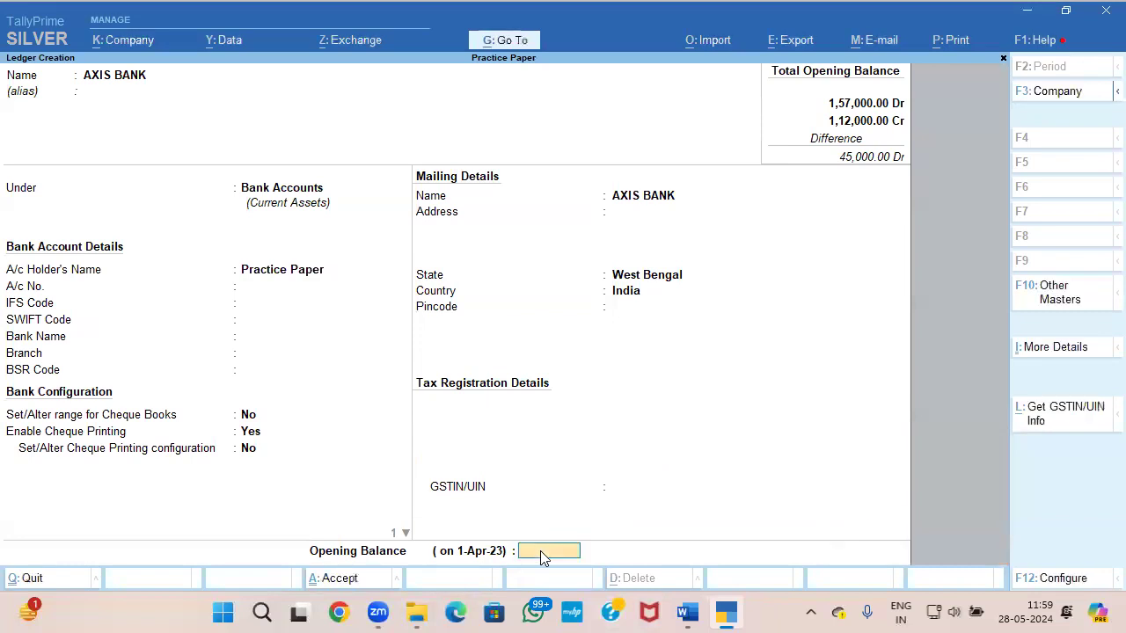
Step: Check AXIS BANK's amount in the question paper, set its opening balance to 4,20,000 Dr and save the ledger
{"action": "key", "text": "alt+Tab"}
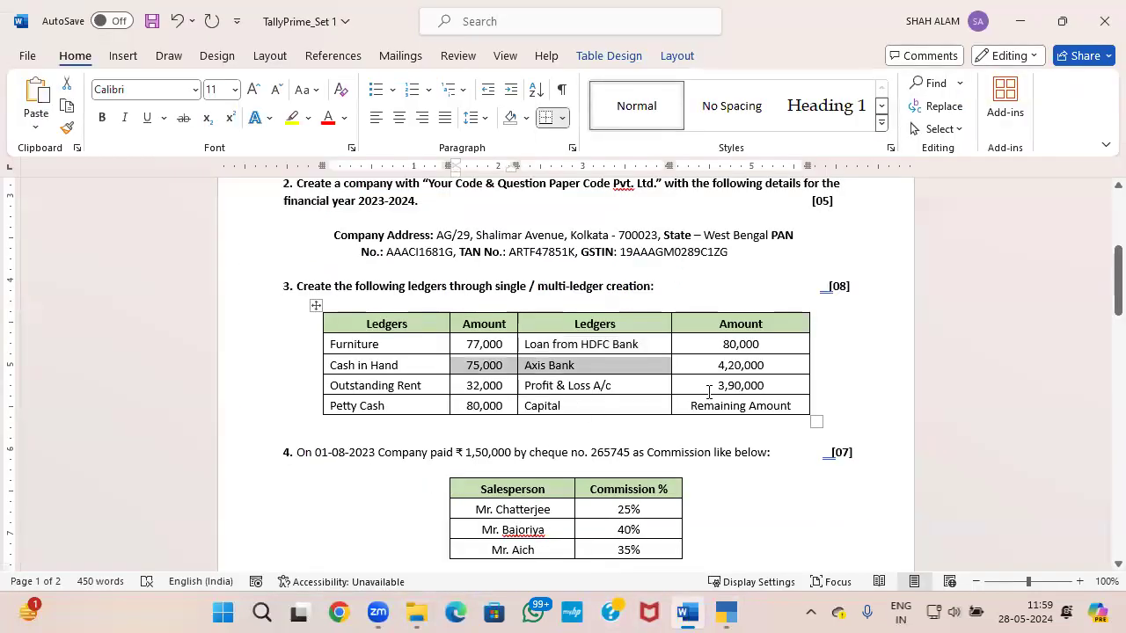
{"action": "key", "text": "alt+Tab"}
{"action": "type", "text": "420000"}
{"action": "key", "text": "Return"}
{"action": "key", "text": "Return"}
{"action": "key", "text": "Return"}
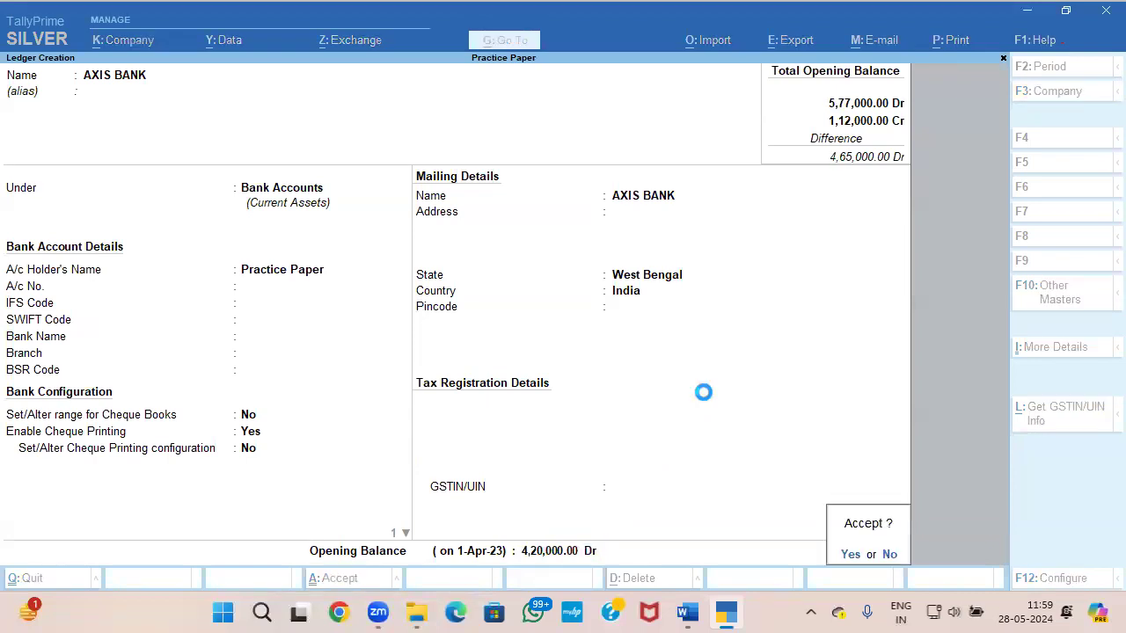
Step: Compare the question paper's ledger table with the ledger creation screen to find which ledgers are still missing
{"action": "key", "text": "alt+Tab"}
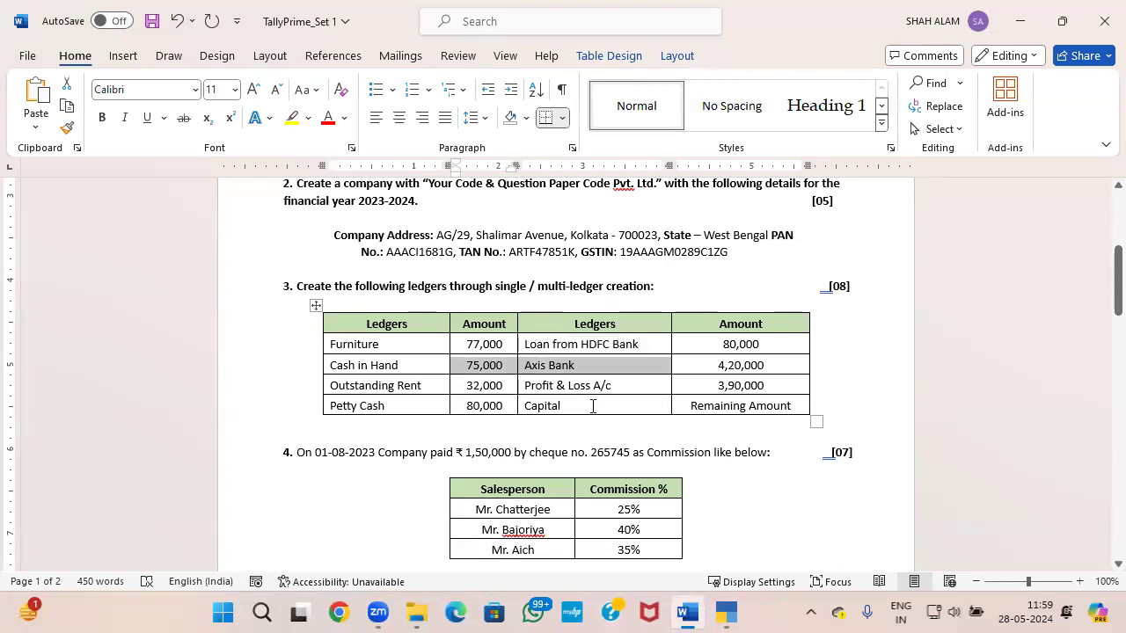
{"action": "key", "text": "alt+Tab"}
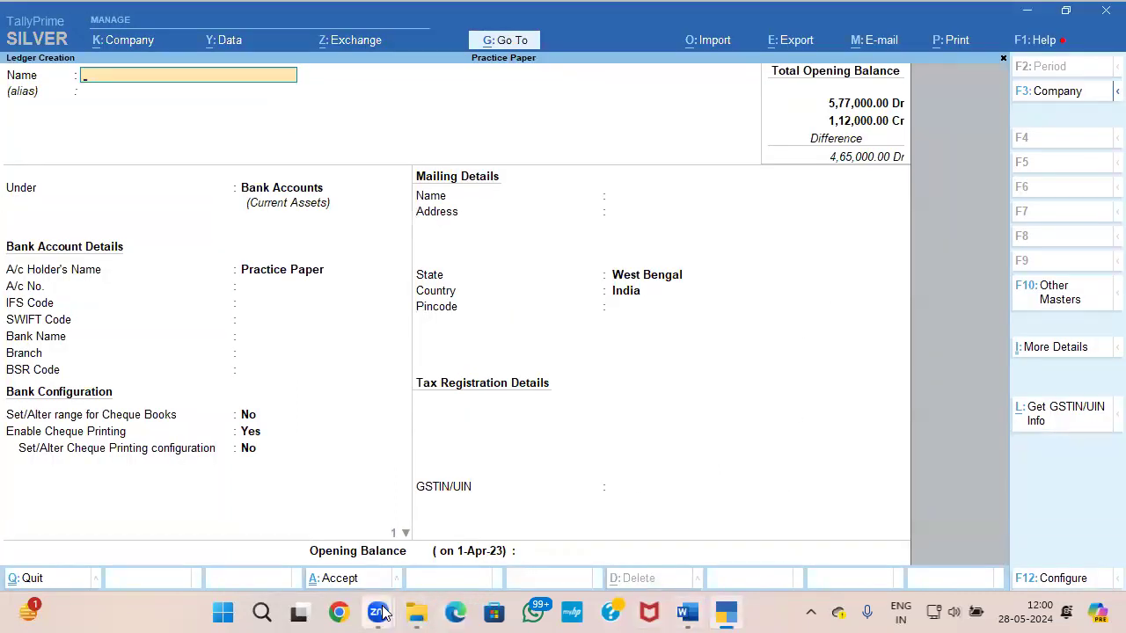
{"action": "mouse_move", "coordinate": [387, 612]}
{"action": "key", "text": "alt"}
{"action": "key", "text": "alt+Tab"}
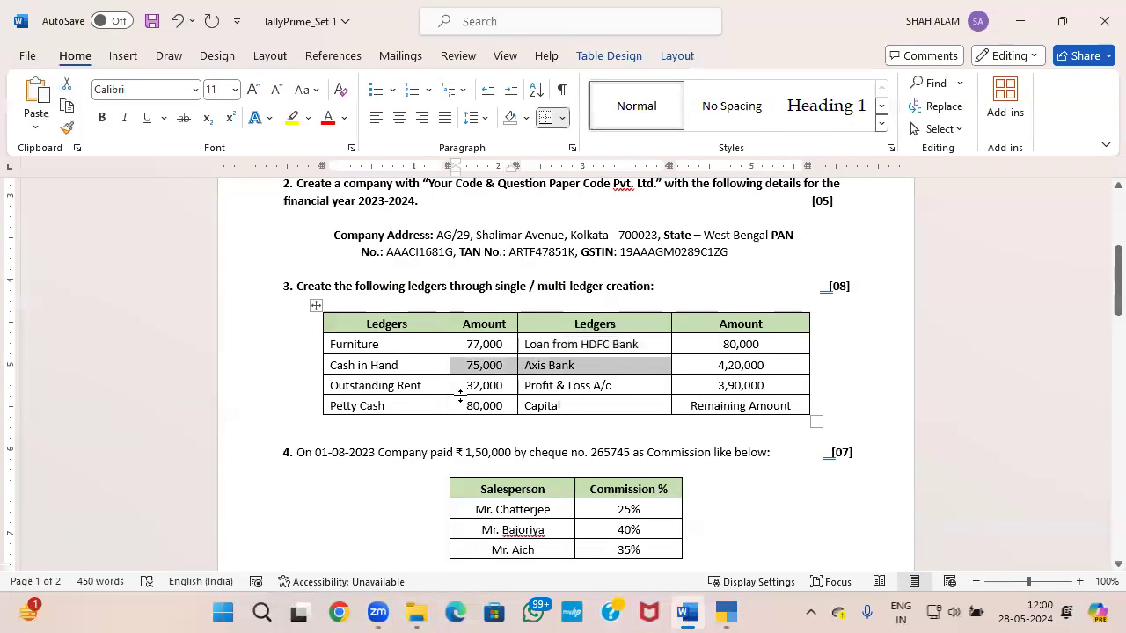
{"action": "key", "text": "alt+Tab"}
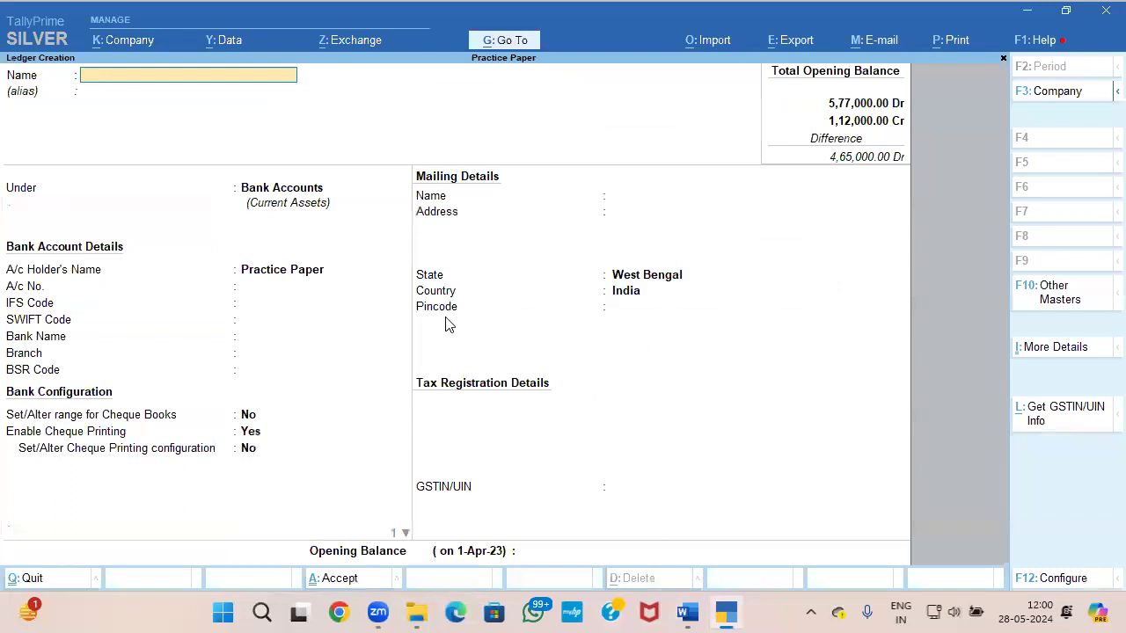
Step: Leave ledger creation and open the Profit & Loss A/c ledger for alteration
{"action": "key", "text": "Escape"}
{"action": "key", "text": "Escape"}
{"action": "key", "text": "a"}
{"action": "key", "text": "Down"}
{"action": "key", "text": "Return"}
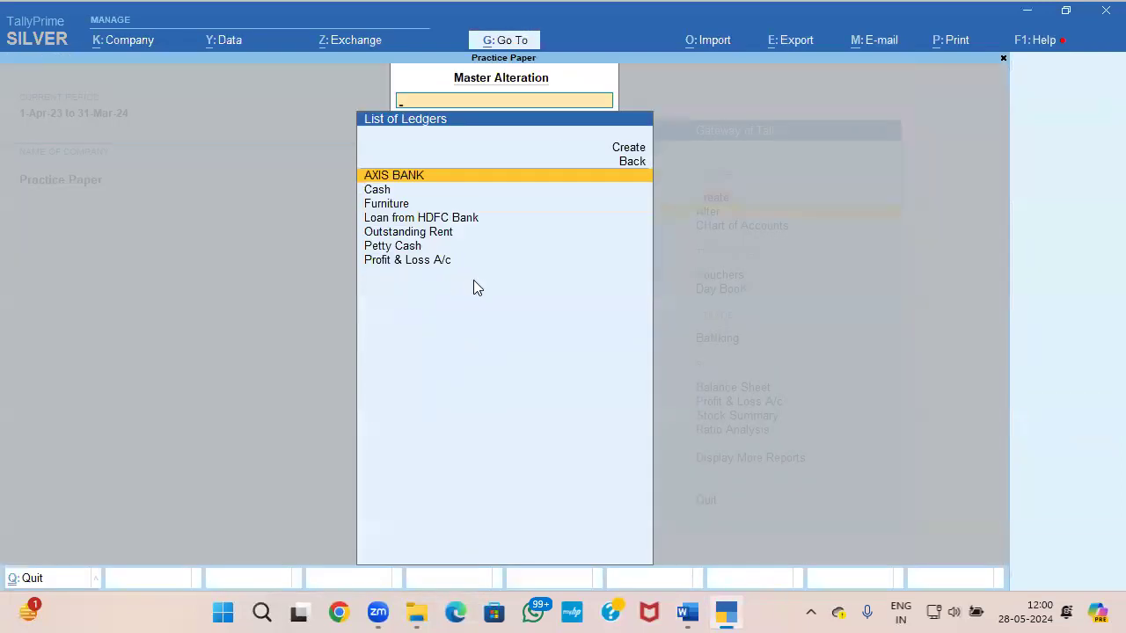
{"action": "key", "text": "Down"}
{"action": "key", "text": "Down"}
{"action": "key", "text": "Down"}
{"action": "key", "text": "Down"}
{"action": "key", "text": "Down"}
{"action": "key", "text": "Down"}
{"action": "key", "text": "Return"}
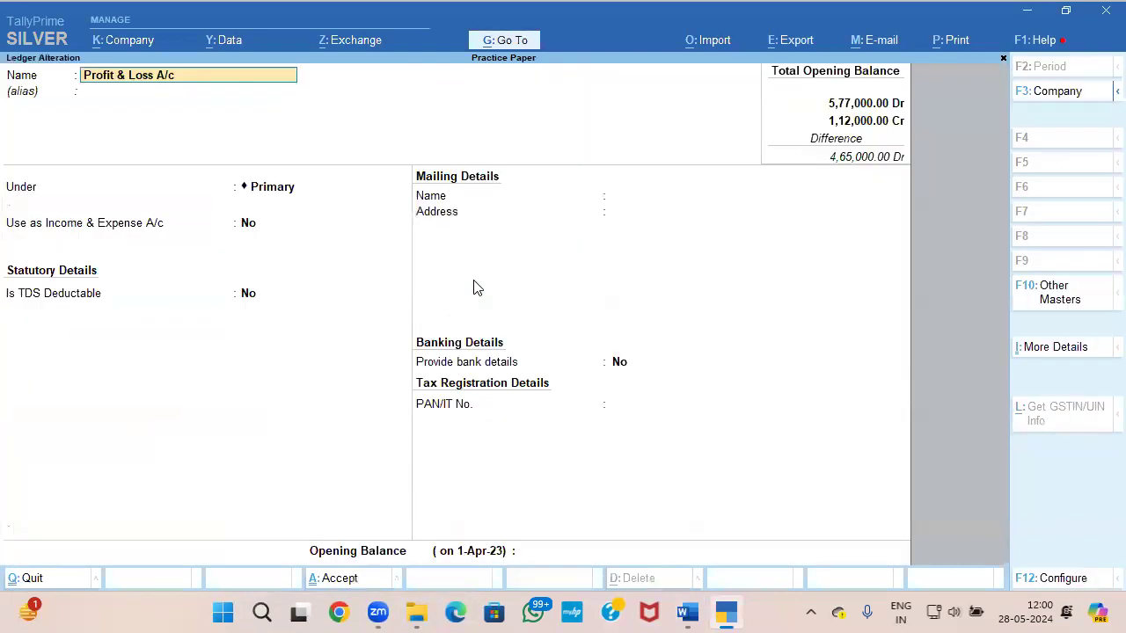
Step: Check the Profit & Loss A/c amount in the question paper, set its opening balance to 3,90,000 Cr and save the ledger
{"action": "left_click", "coordinate": [520, 551]}
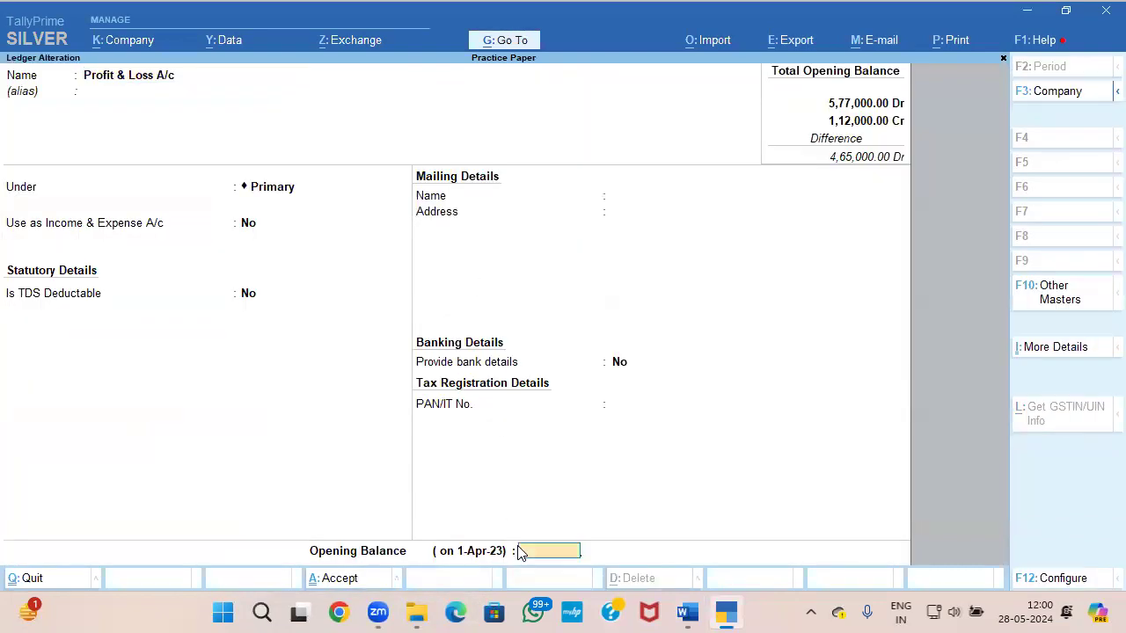
{"action": "key", "text": "alt+Tab"}
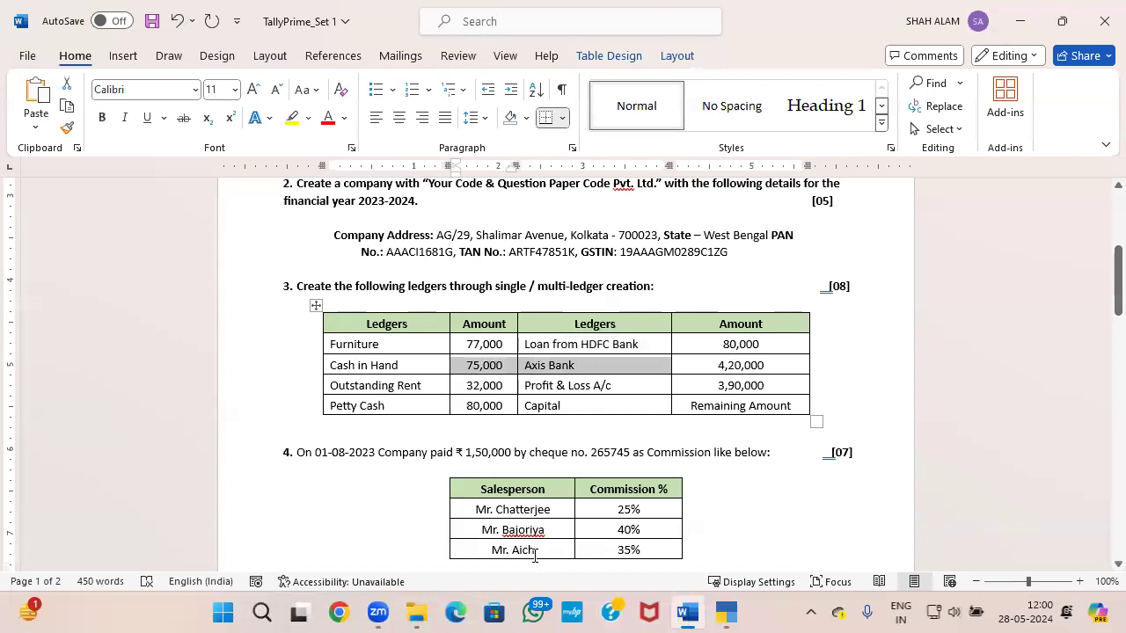
{"action": "key", "text": "alt+Tab"}
{"action": "type", "text": "390000"}
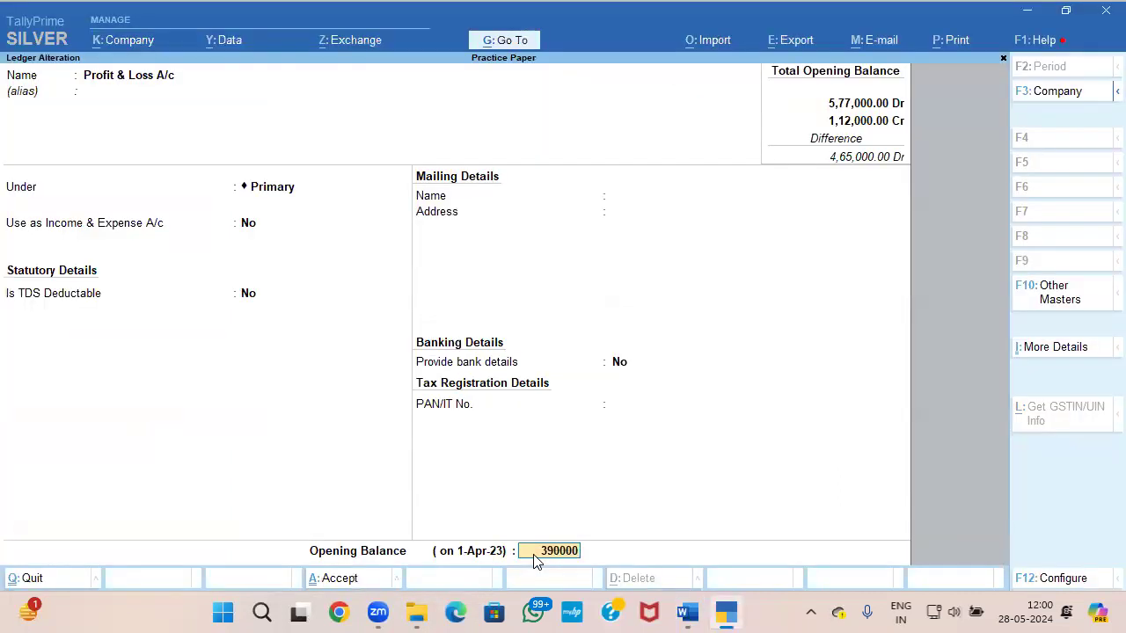
{"action": "key", "text": "Return"}
Step: Alter the Cash ledger, setting its opening balance to the question paper's 75,000 Dr, and save it
{"action": "key", "text": "Return"}
{"action": "key", "text": "y"}
{"action": "key", "text": "alt+Tab"}
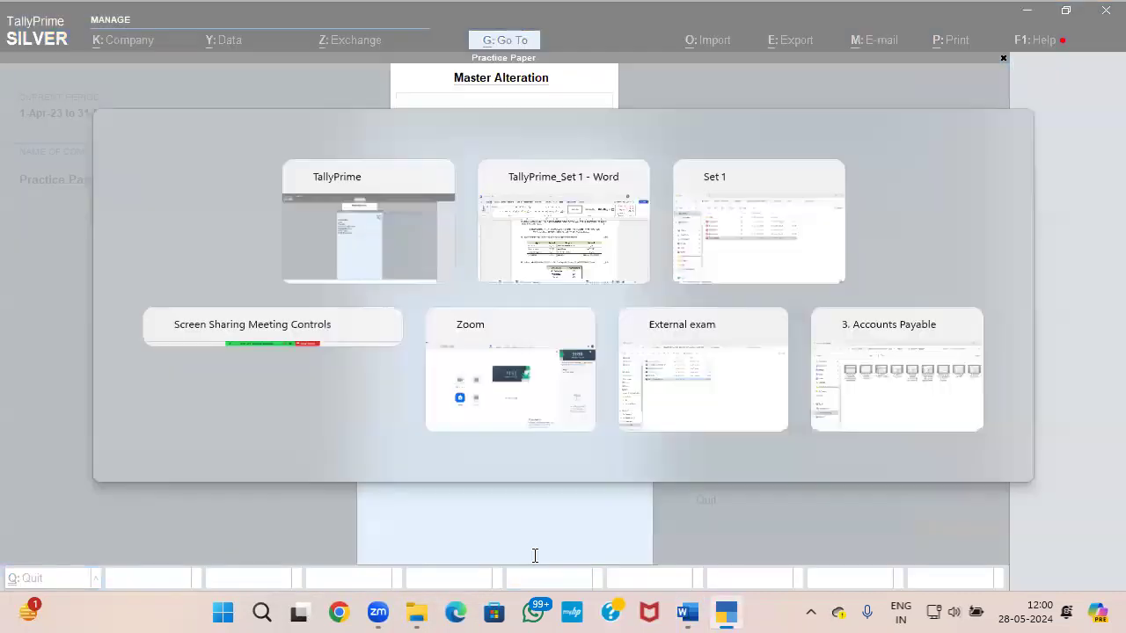
{"action": "key", "text": "alt+Tab"}
{"action": "key", "text": "Up"}
{"action": "key", "text": "Up"}
{"action": "key", "text": "Up"}
{"action": "key", "text": "Up"}
{"action": "key", "text": "Up"}
{"action": "key", "text": "Return"}
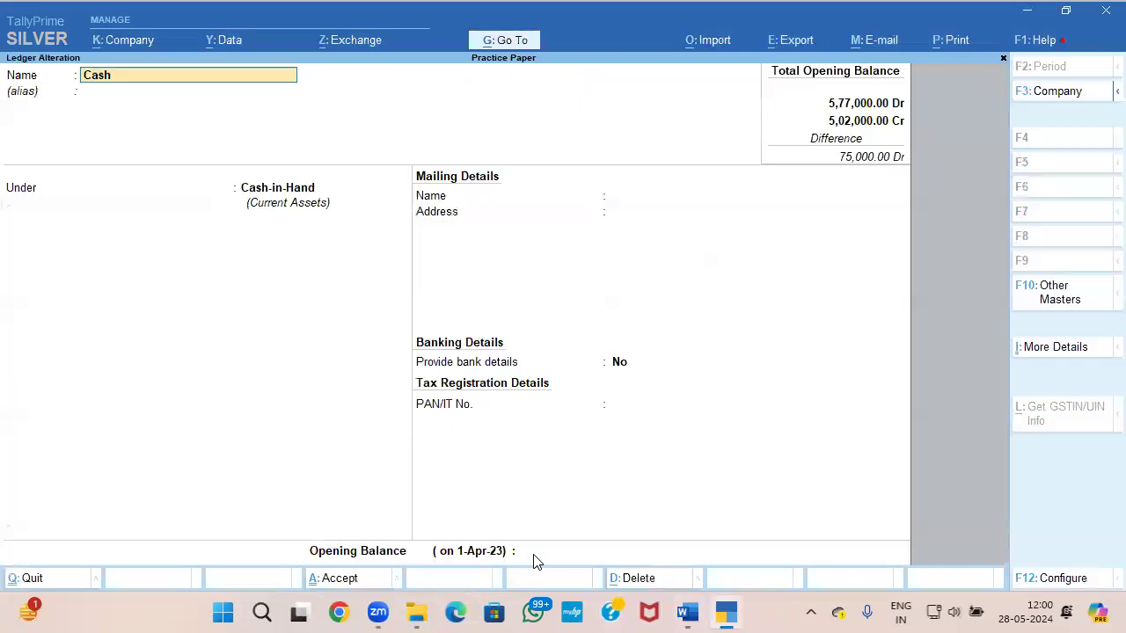
{"action": "key", "text": "alt+Tab"}
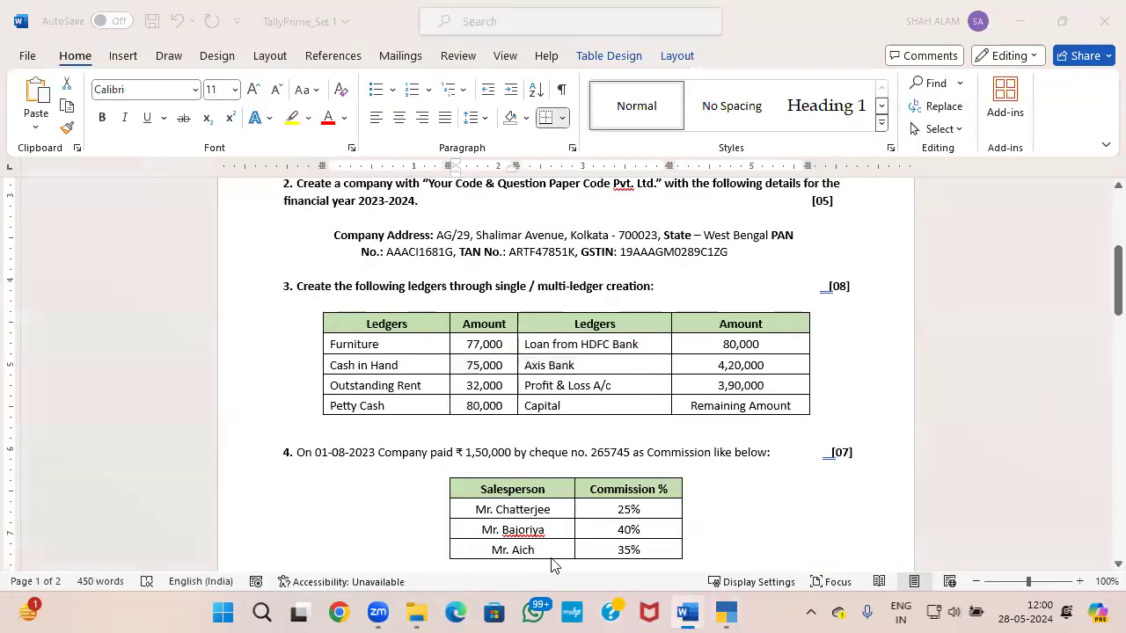
{"action": "key", "text": "alt+Tab"}
{"action": "left_click", "coordinate": [562, 556]}
{"action": "type", "text": "75000"}
{"action": "key", "text": "Return"}
{"action": "key", "text": "Return"}
{"action": "key", "text": "Return"}
Step: Check the ledger table in the question paper and start a new ledger named CAPITAL
{"action": "key", "text": "alt+Tab"}
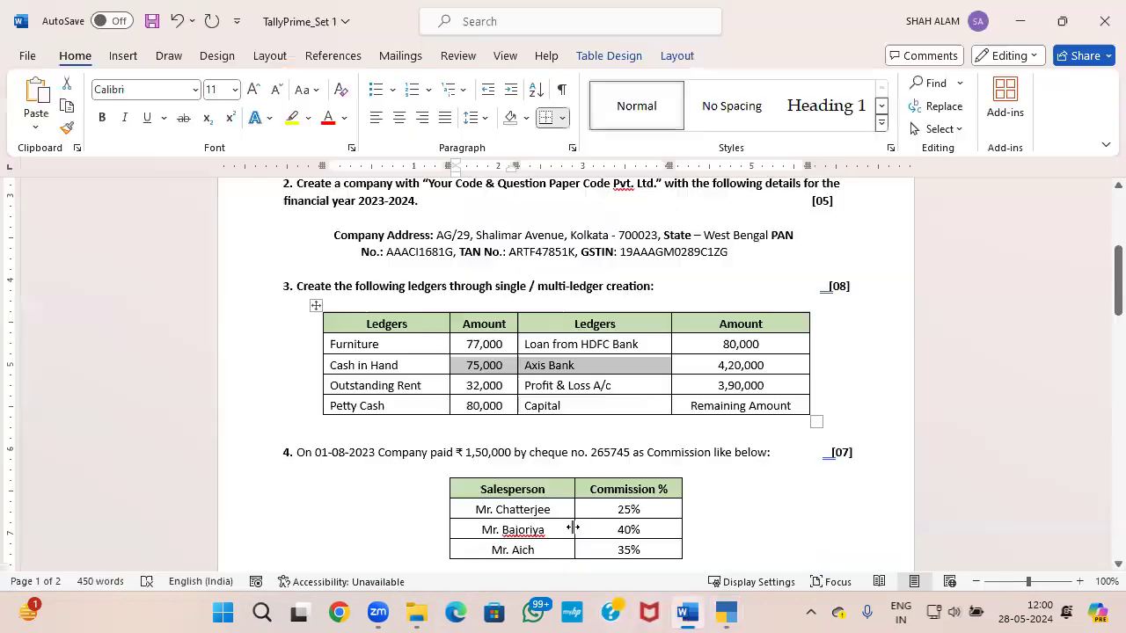
{"action": "key", "text": "alt+Tab"}
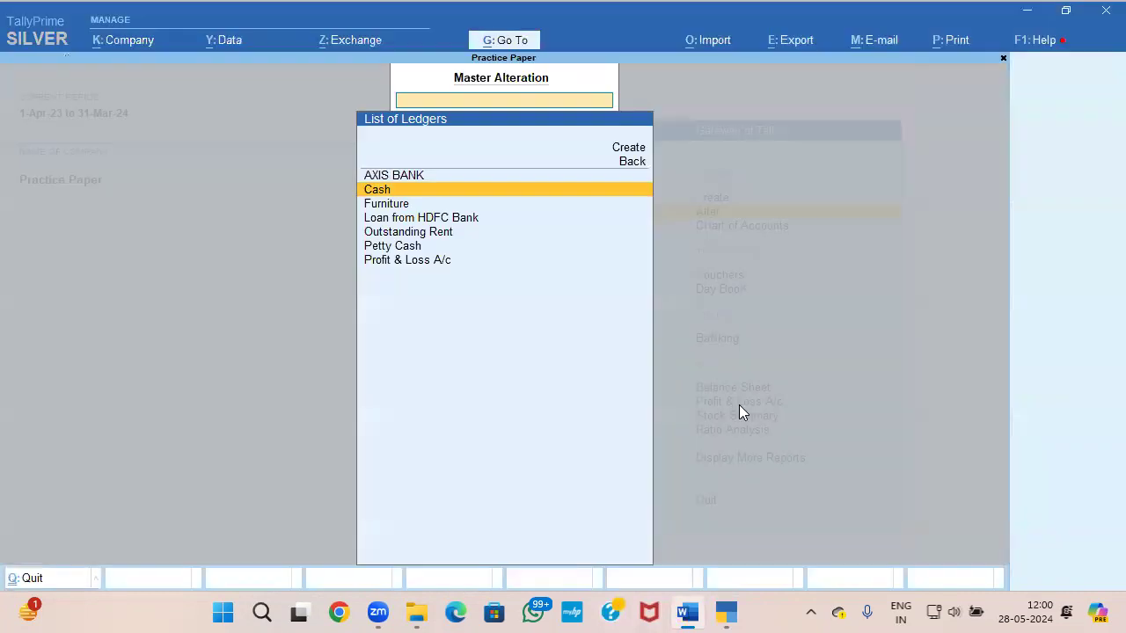
{"action": "key", "text": "Up"}
{"action": "key", "text": "Up"}
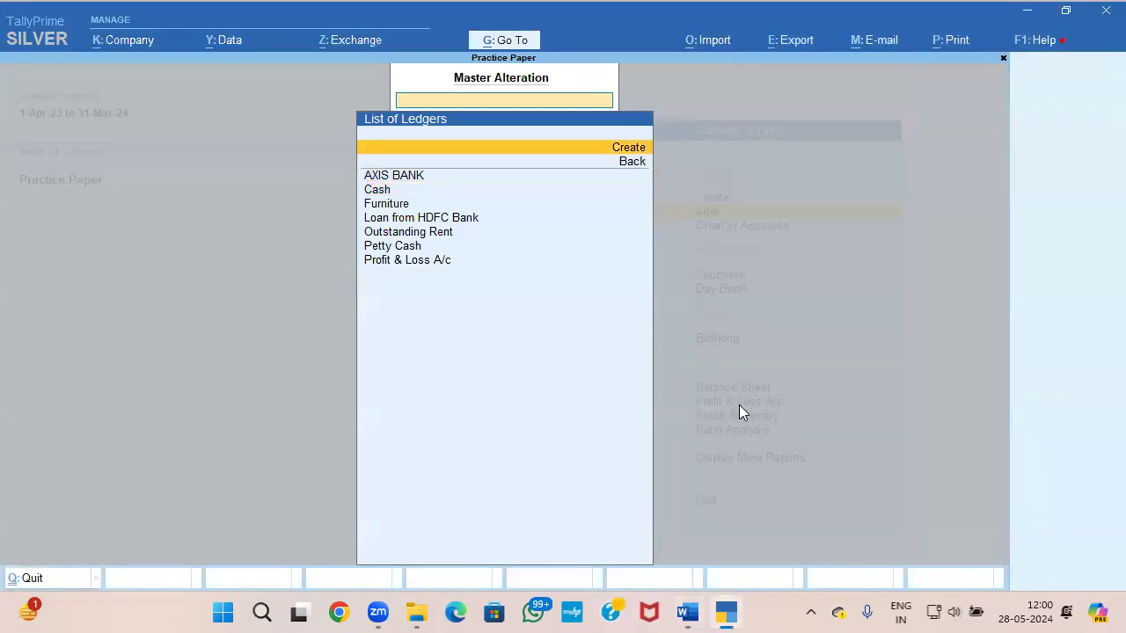
{"action": "key", "text": "Return"}
{"action": "type", "text": "CAPITAL"}
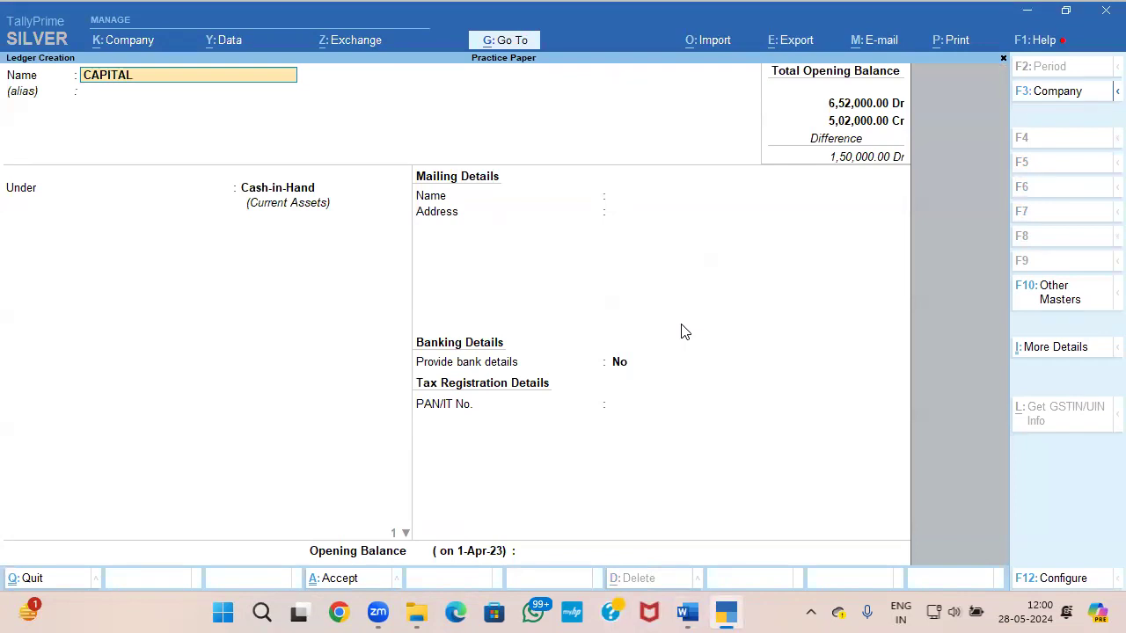
{"action": "key", "text": "Return"}
Step: Place the CAPITAL ledger under Capital Account, leaving its address, PAN and GSTIN blank and GST details set to No
{"action": "key", "text": "Return"}
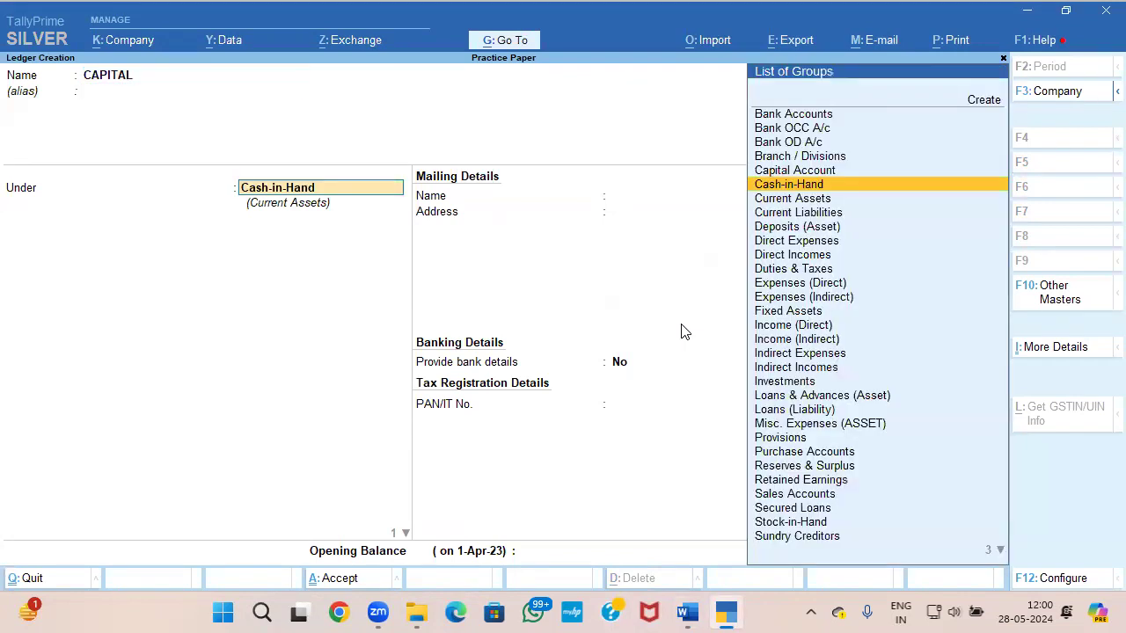
{"action": "type", "text": "CAP"}
{"action": "key", "text": "Return"}
{"action": "key", "text": "Return"}
{"action": "key", "text": "Return"}
{"action": "key", "text": "Return"}
{"action": "key", "text": "Return"}
{"action": "key", "text": "Return"}
{"action": "key", "text": "Return"}
{"action": "key", "text": "Return"}
{"action": "key", "text": "Return"}
Step: Set the CAPITAL ledger's opening balance to 1,50,000 Cr and save it
{"action": "key", "text": "Return"}
{"action": "key", "text": "Return"}
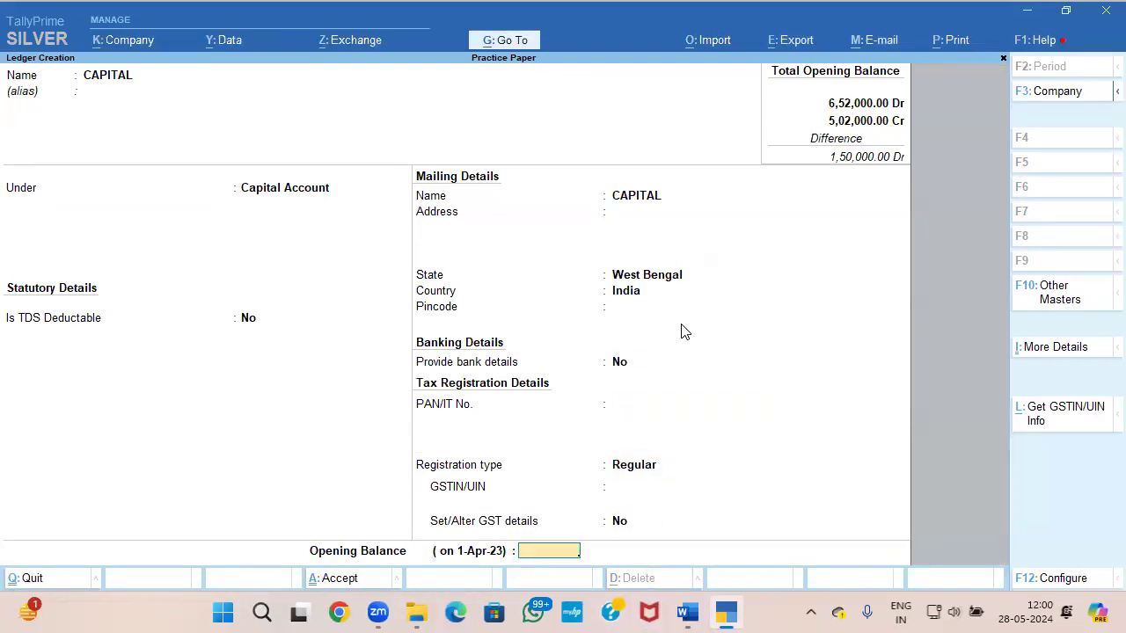
{"action": "type", "text": "1,50,000"}
{"action": "key", "text": "Return"}
{"action": "key", "text": "Return"}
{"action": "key", "text": "y"}
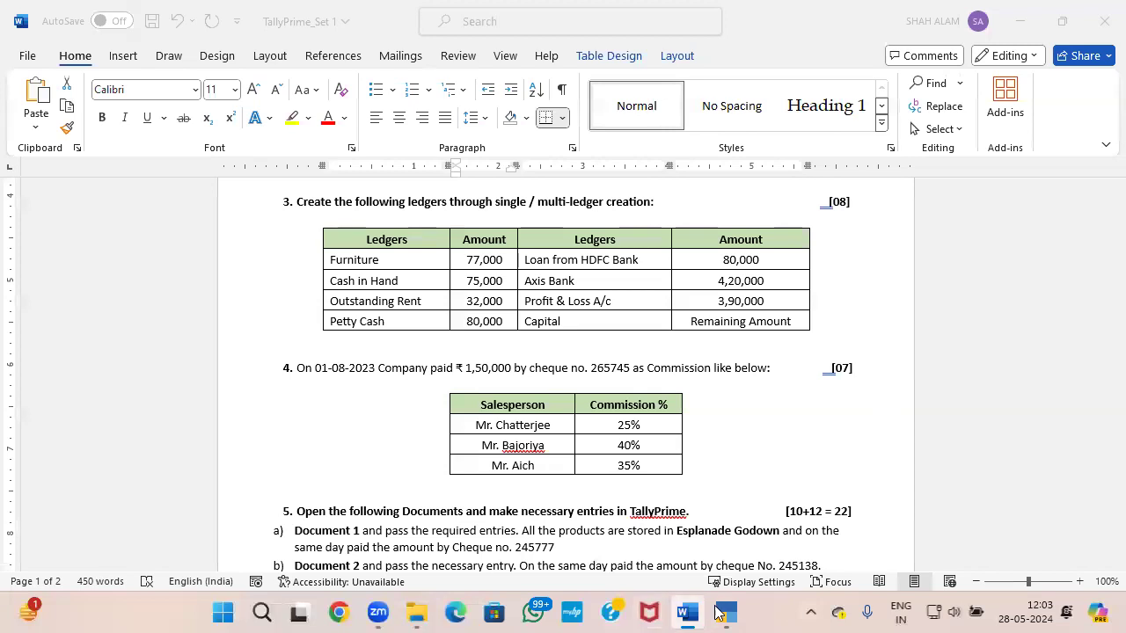
Step: Examine the opening totals and the Balance Sheet against the question paper's ledger table, and read the commission question
{"action": "left_click", "coordinate": [724, 613]}
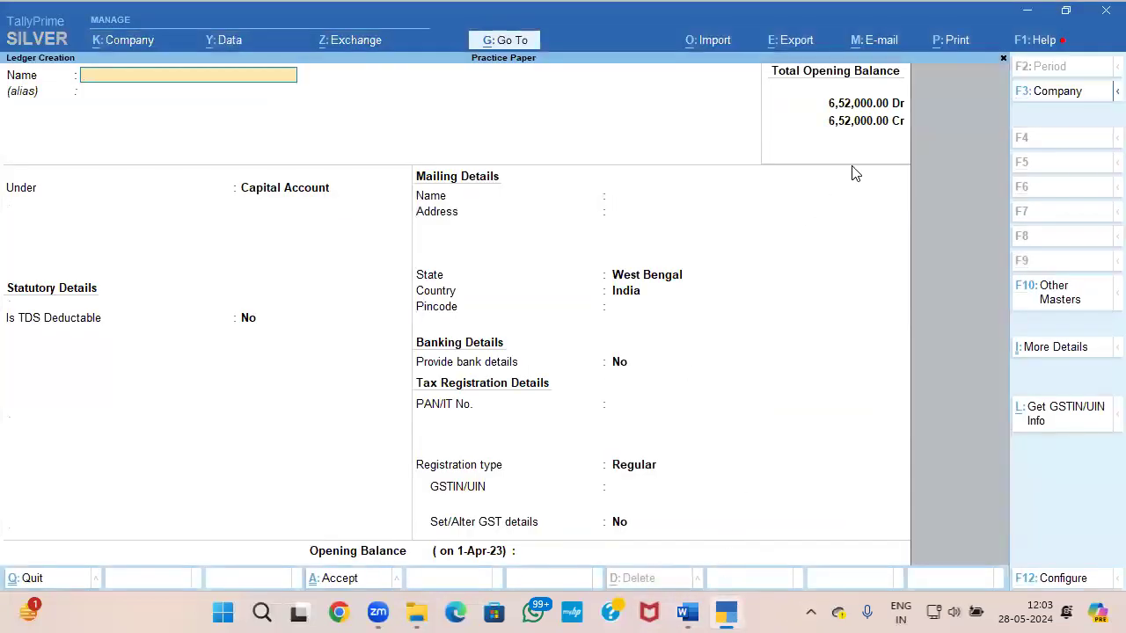
{"action": "key", "text": "Escape"}
{"action": "key", "text": "Escape"}
{"action": "key", "text": "Escape"}
{"action": "key", "text": "Down"}
{"action": "key", "text": "Down"}
{"action": "key", "text": "Down"}
{"action": "key", "text": "b"}
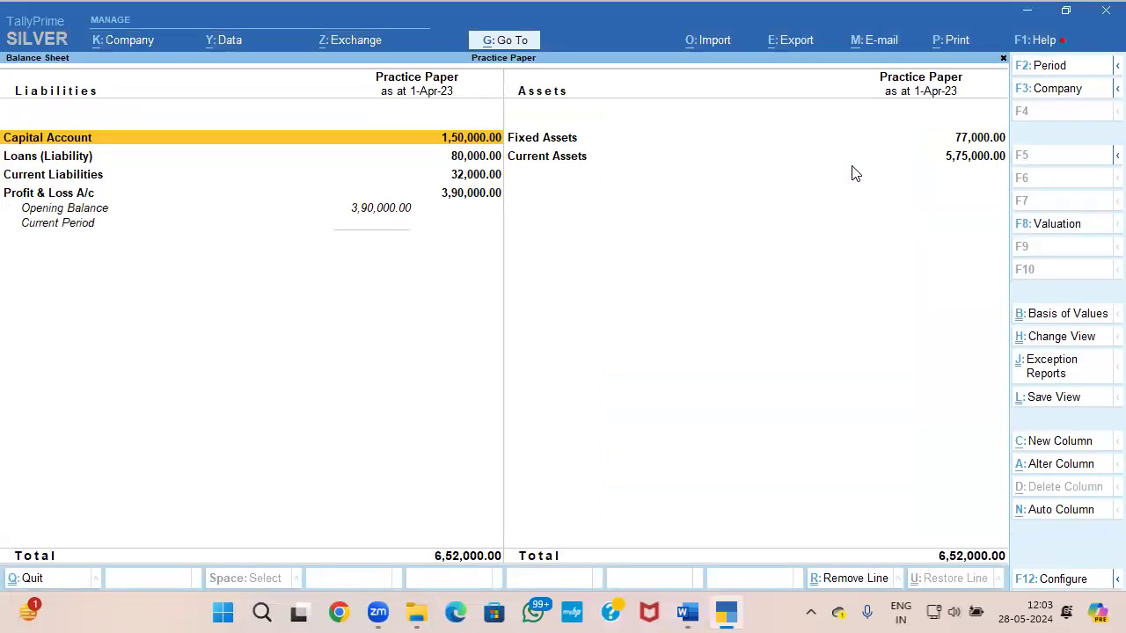
{"action": "key", "text": "alt+Tab"}
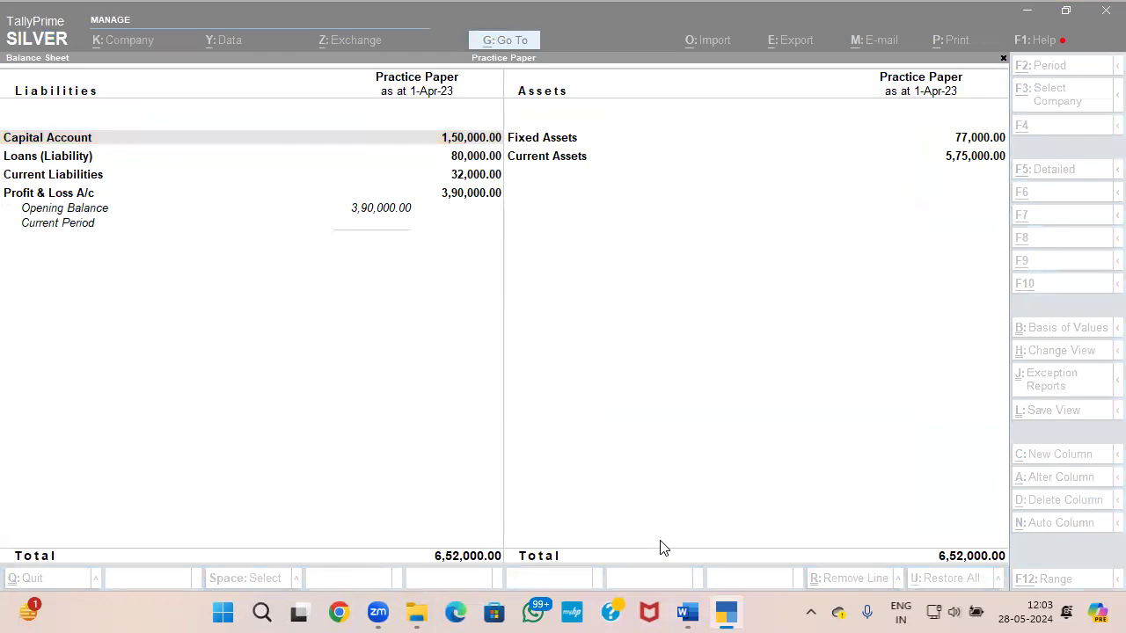
{"action": "key", "text": "alt+Tab"}
{"action": "key", "text": "alt+Tab"}
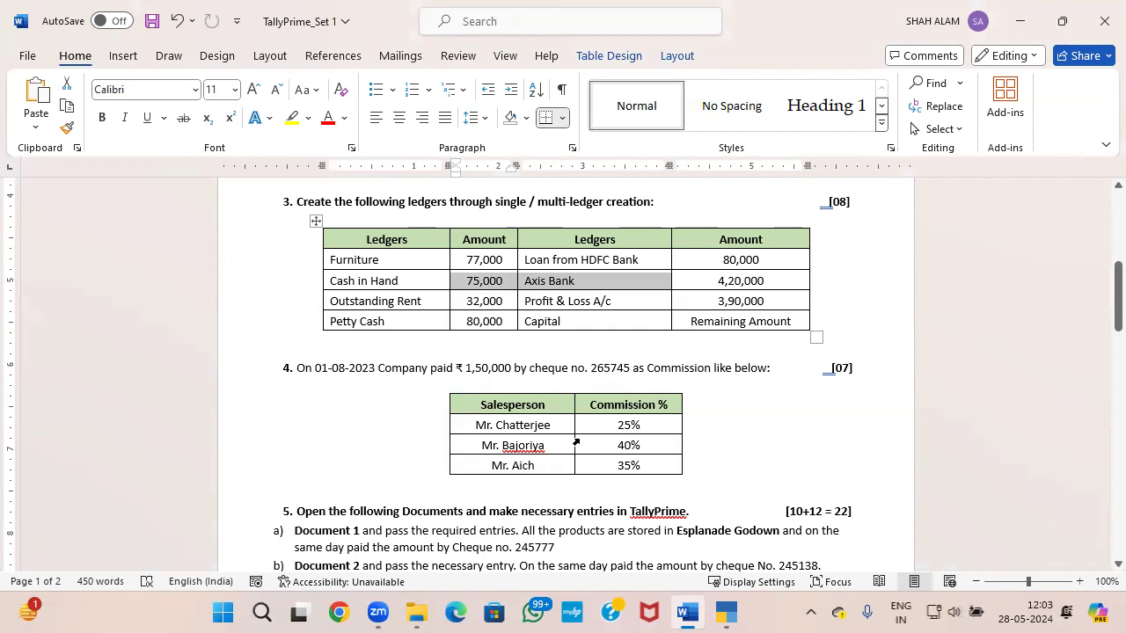
{"action": "key", "text": "alt+Tab"}
{"action": "key", "text": "Escape"}
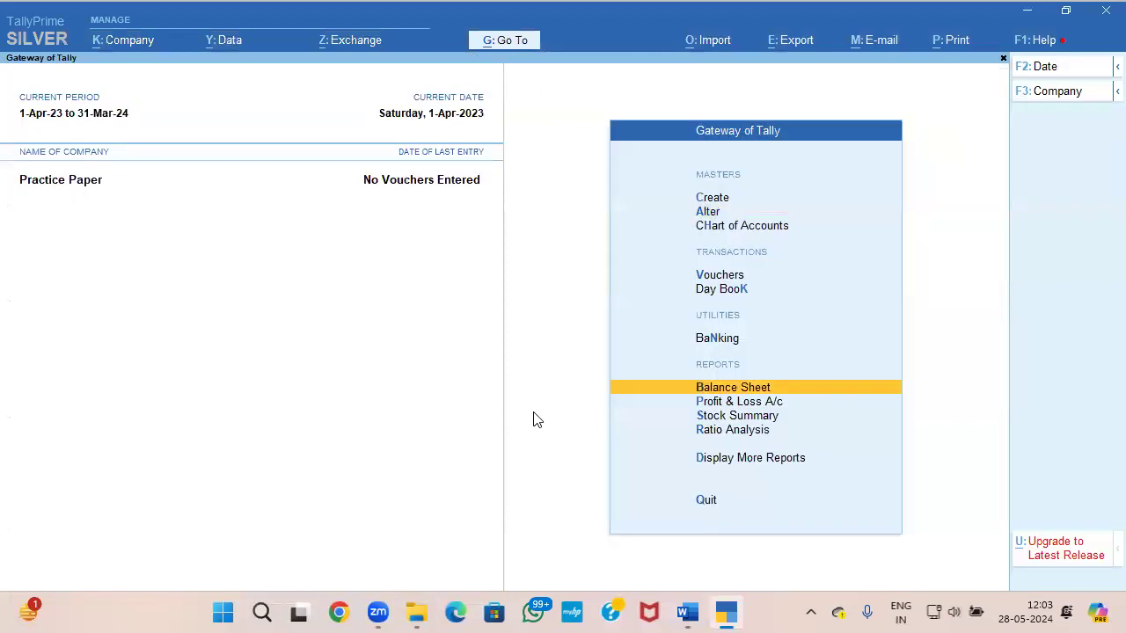
{"action": "key", "text": "Up"}
{"action": "key", "text": "Up"}
{"action": "key", "text": "Up"}
{"action": "key", "text": "Up"}
{"action": "key", "text": "Up"}
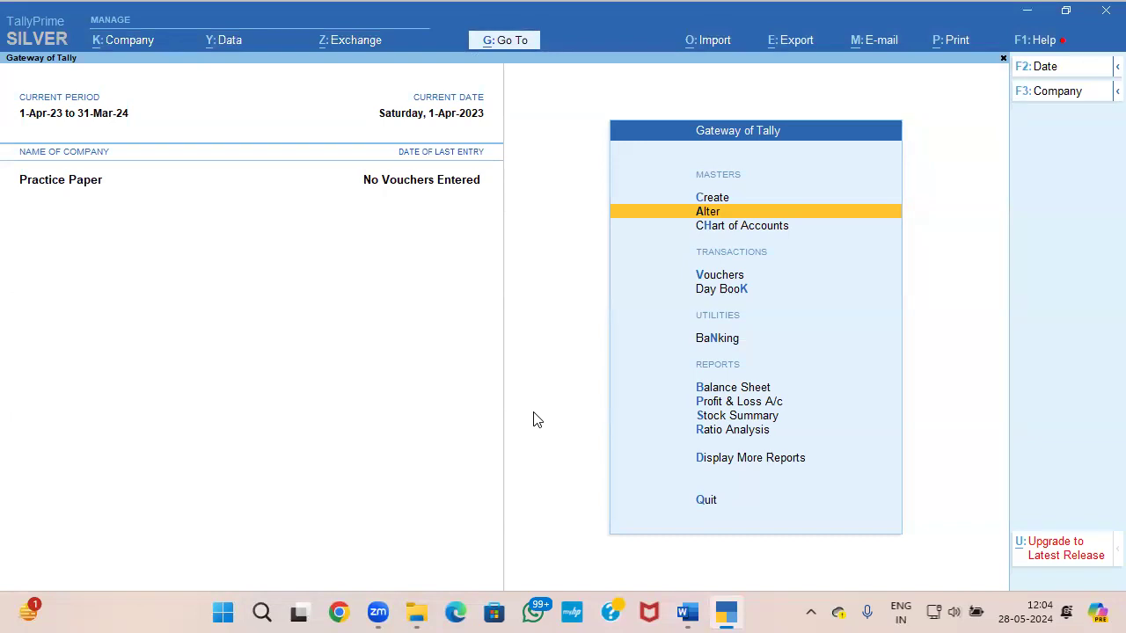
{"action": "key", "text": "Up"}
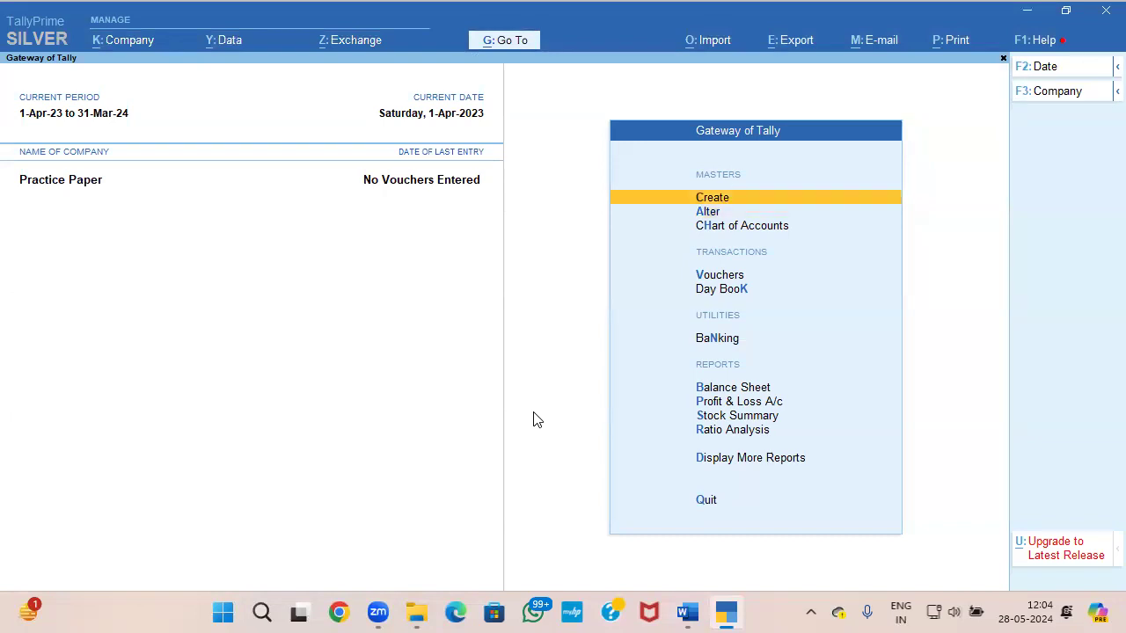
{"action": "key", "text": "Return"}
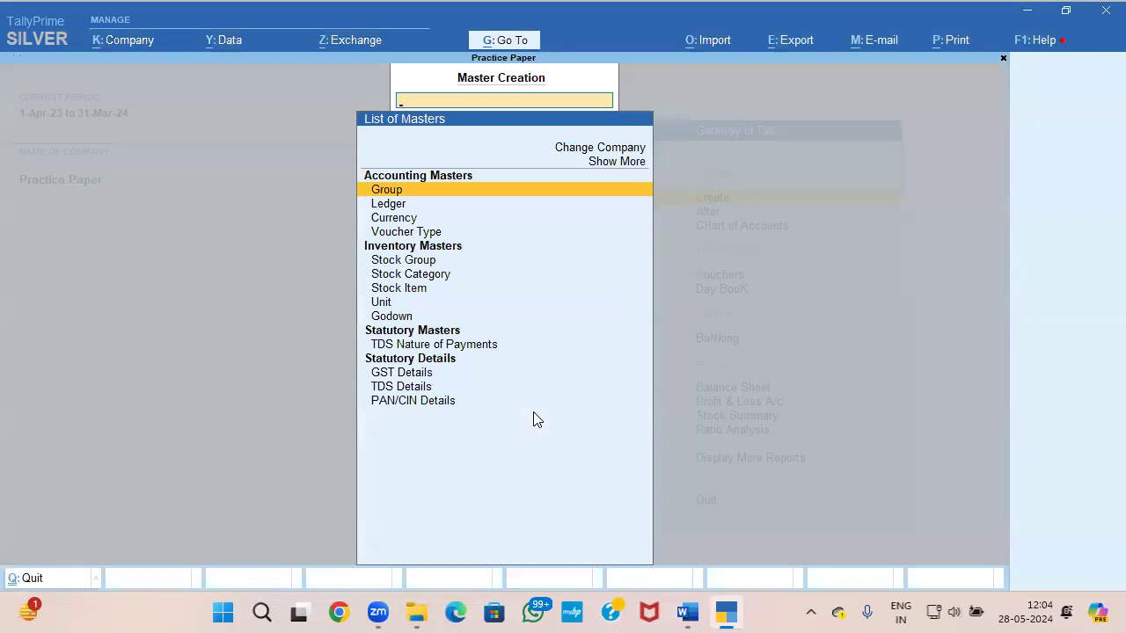
{"action": "key", "text": "Up"}
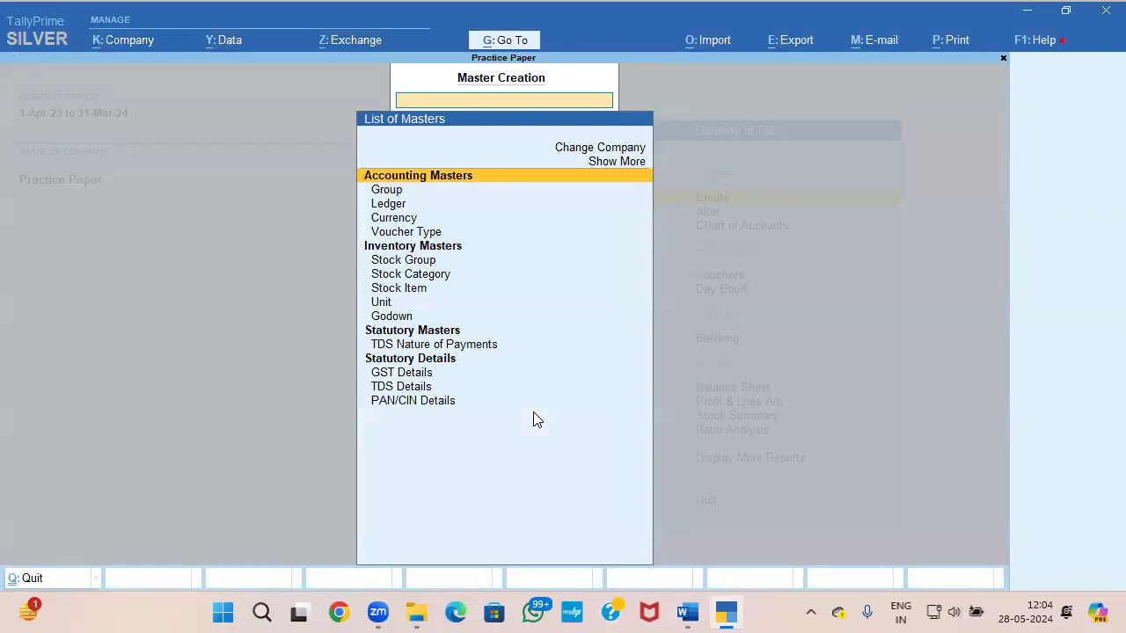
{"action": "key", "text": "Escape"}
Step: Enable Cost Centres in the company features and save the settings
{"action": "key", "text": "F11"}
{"action": "key", "text": "Down"}
{"action": "key", "text": "Down"}
{"action": "key", "text": "y"}
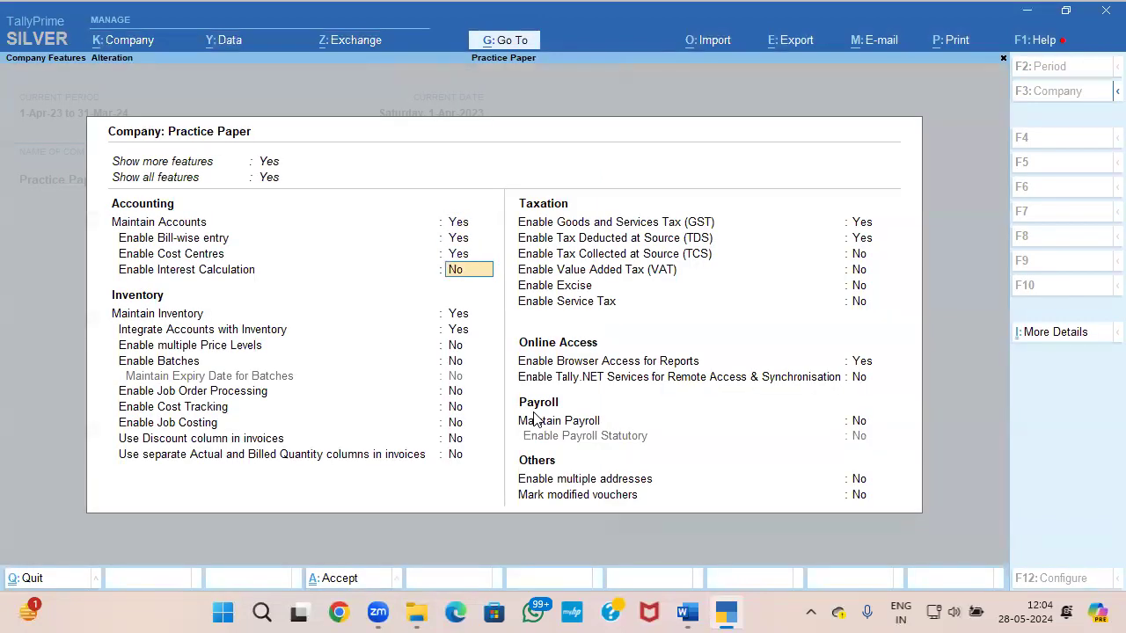
{"action": "key", "text": "ctrl+a"}
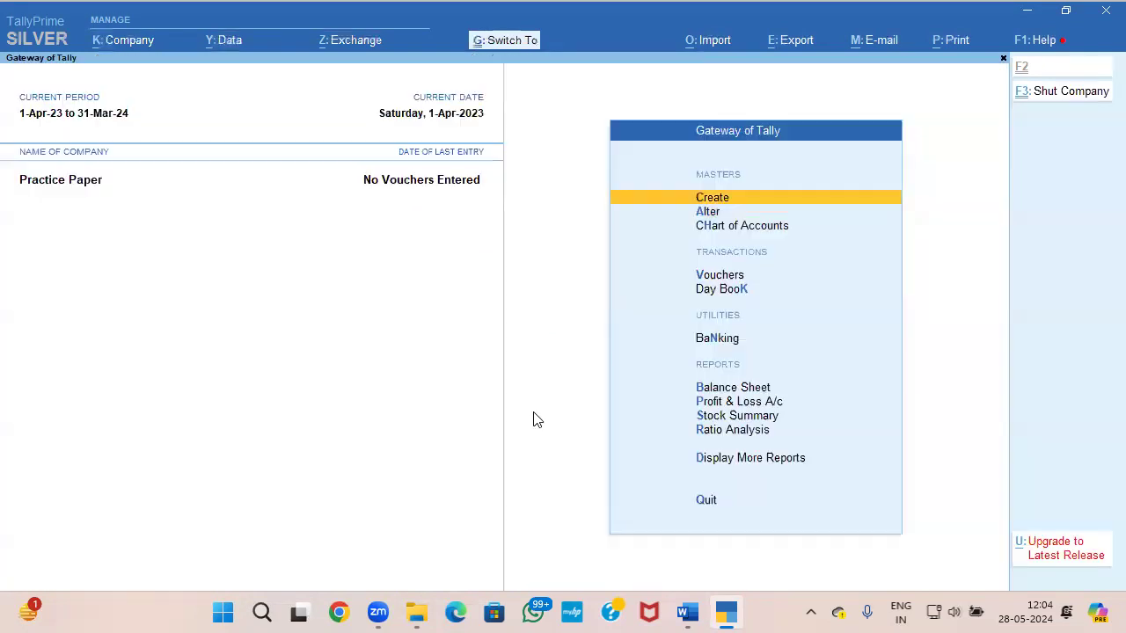
Step: Create a new cost category named COMMISSION that allocates revenue items but not non-revenue items
{"action": "key", "text": "Return"}
{"action": "key", "text": "Up"}
{"action": "key", "text": "Return"}
{"action": "key", "text": "Down"}
{"action": "key", "text": "Down"}
{"action": "key", "text": "Down"}
{"action": "key", "text": "Down"}
{"action": "key", "text": "Down"}
{"action": "key", "text": "Return"}
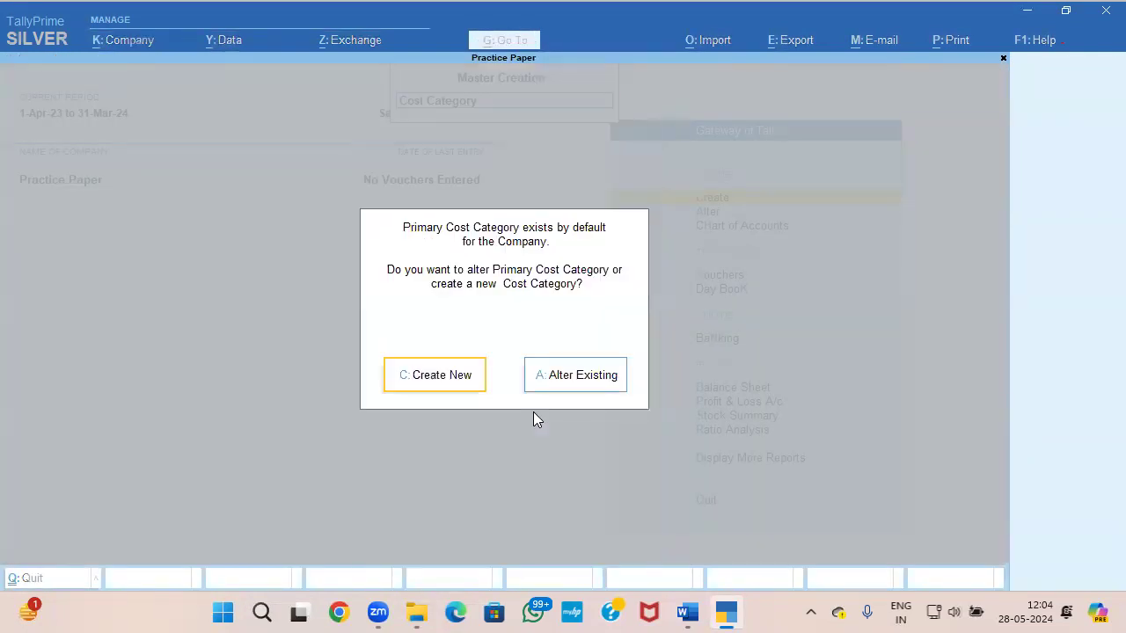
{"action": "key", "text": "Return"}
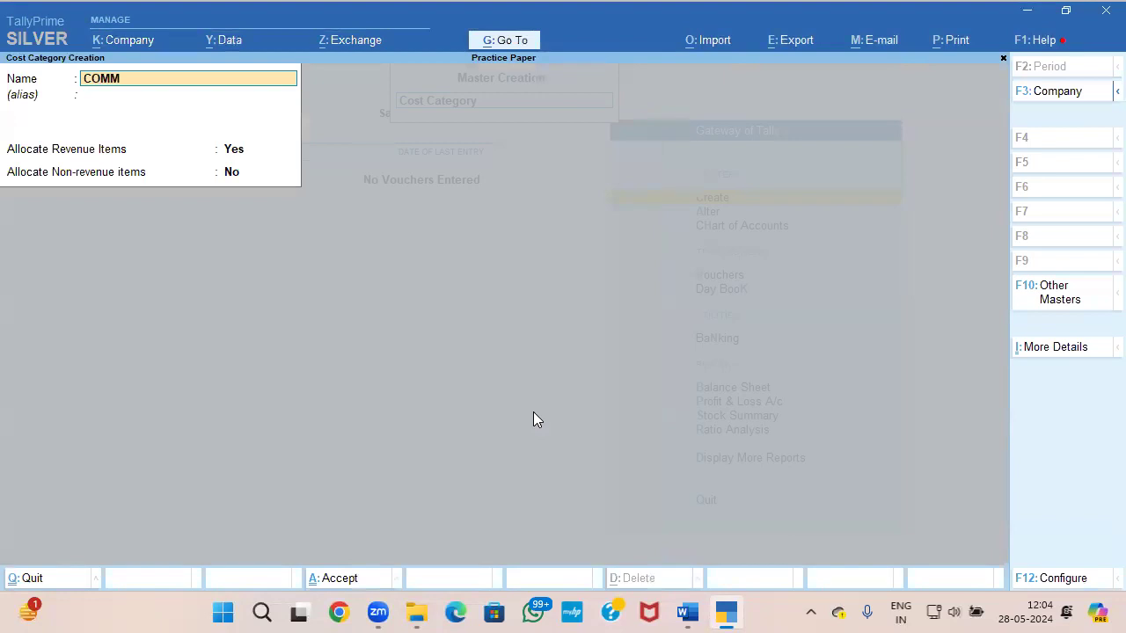
{"action": "key", "text": "Return"}
{"action": "key", "text": "Return"}
{"action": "key", "text": "Return"}
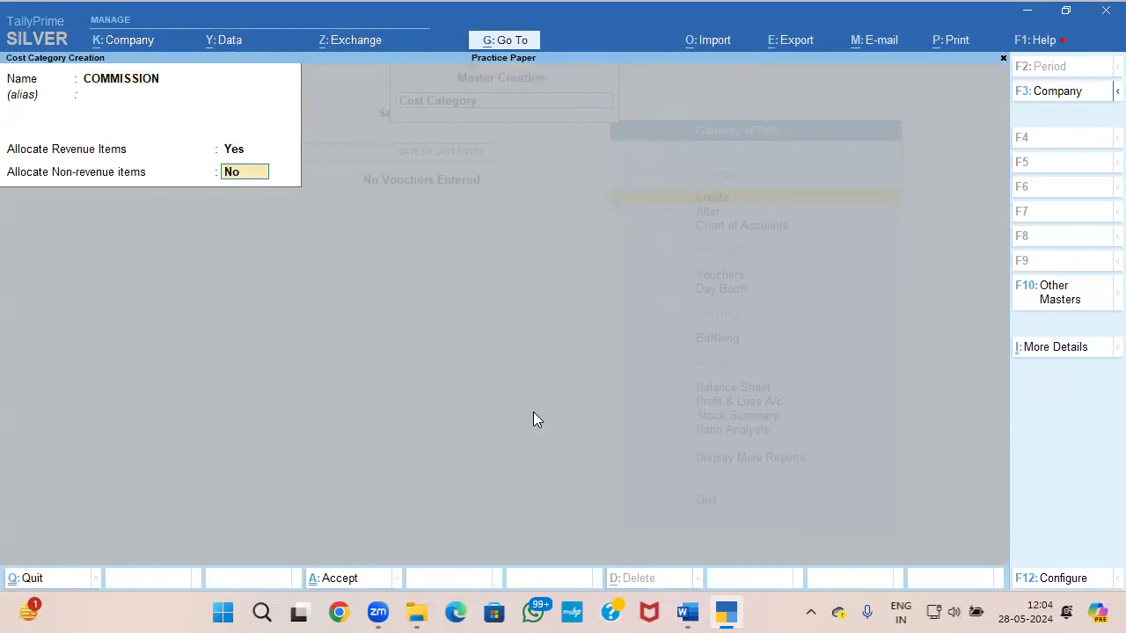
Step: Start a cost centre in the COMMISSION category, named after the first salesperson in the question paper's commission table
{"action": "key", "text": "Return"}
{"action": "key", "text": "Escape"}
{"action": "key", "text": "Return"}
{"action": "key", "text": "Down"}
{"action": "key", "text": "Return"}
{"action": "type", "text": "c"}
{"action": "key", "text": "Down"}
{"action": "key", "text": "Up"}
{"action": "key", "text": "Return"}
{"action": "key", "text": "alt+Tab"}
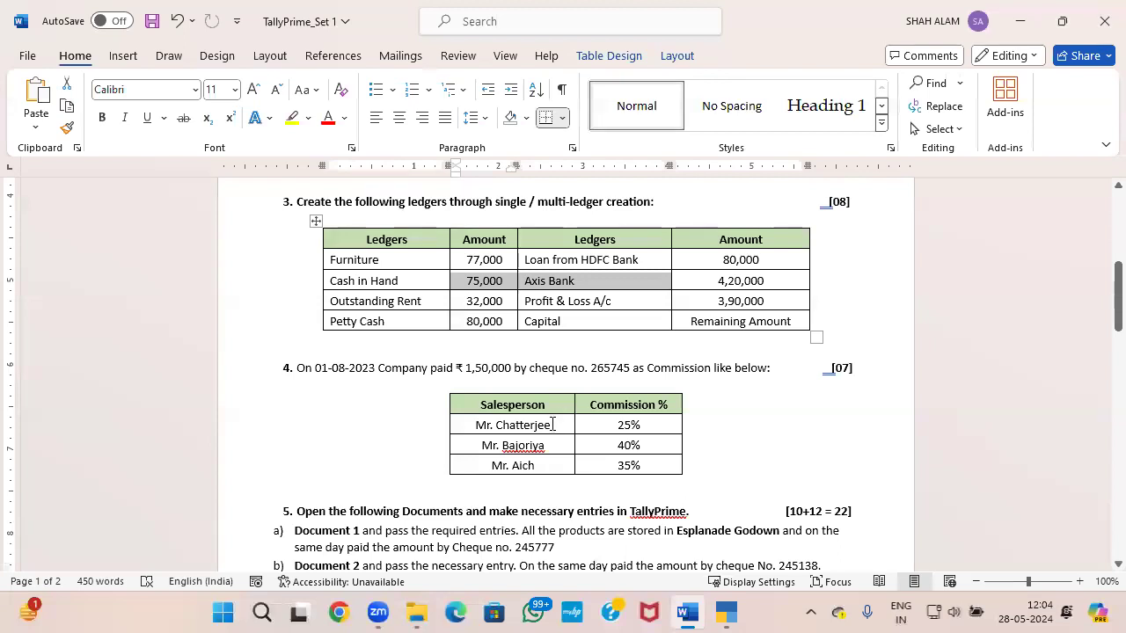
{"action": "left_click_drag", "start_coordinate": [552, 424], "coordinate": [471, 429]}
{"action": "key", "text": "ctrl+c"}
{"action": "key", "text": "alt+Tab"}
{"action": "key", "text": "ctrl+v"}
Step: Save the first cost centre and create another under Primary with the second salesperson's name from the commission table
{"action": "key", "text": "alt+Tab"}
{"action": "left_click_drag", "start_coordinate": [546, 445], "coordinate": [472, 449]}
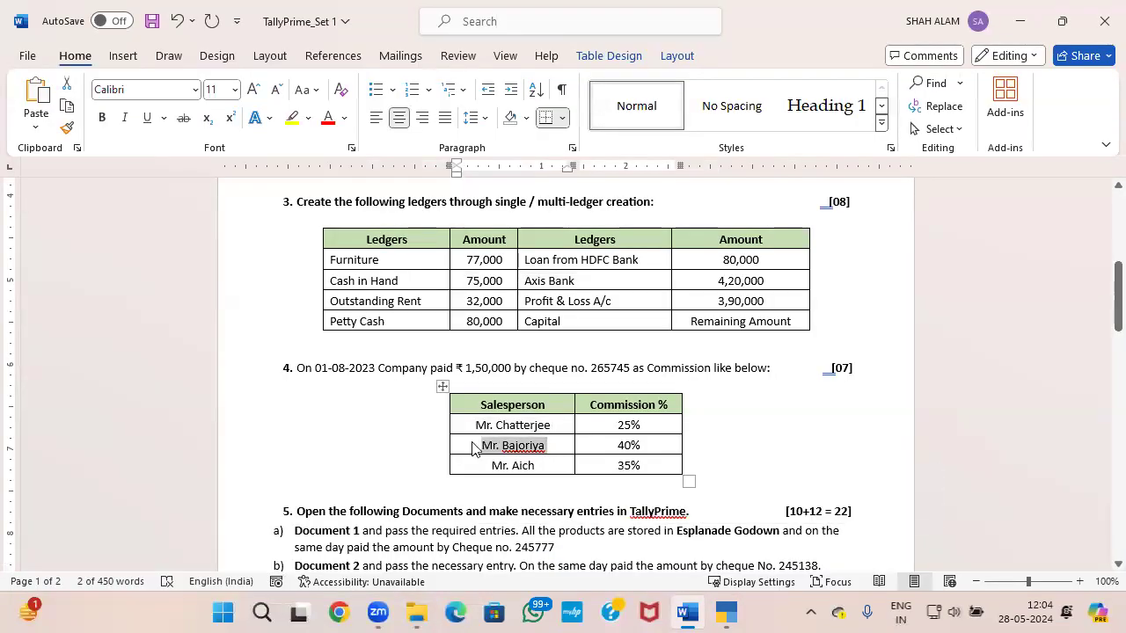
{"action": "key", "text": "alt+Tab"}
{"action": "key", "text": "ctrl+a"}
{"action": "key", "text": "alt+Tab"}
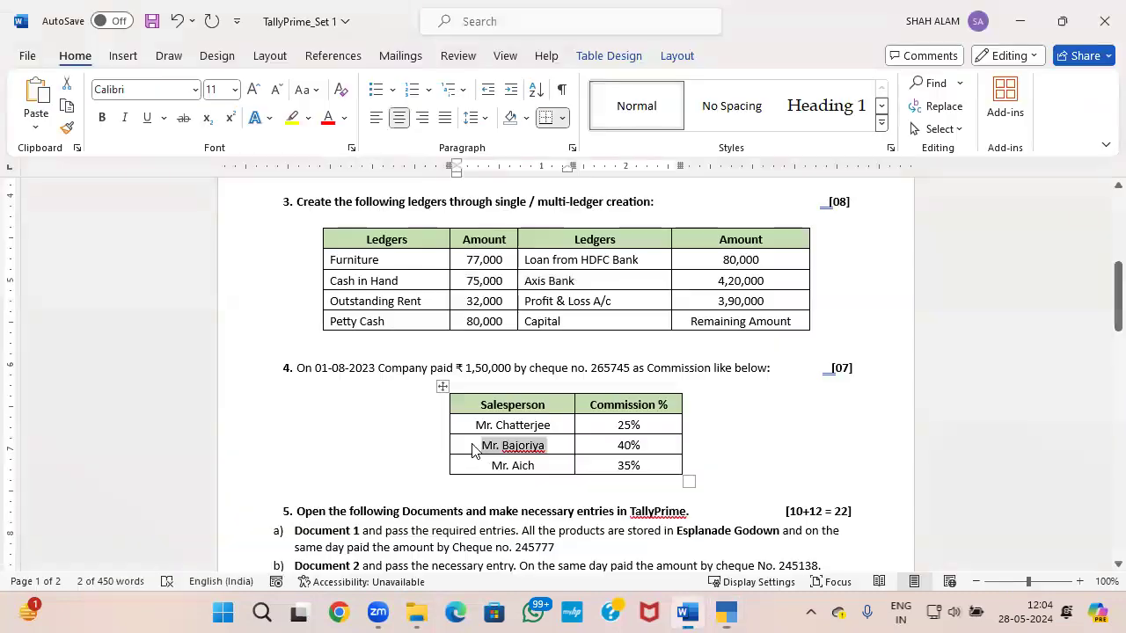
{"action": "key", "text": "alt+Tab"}
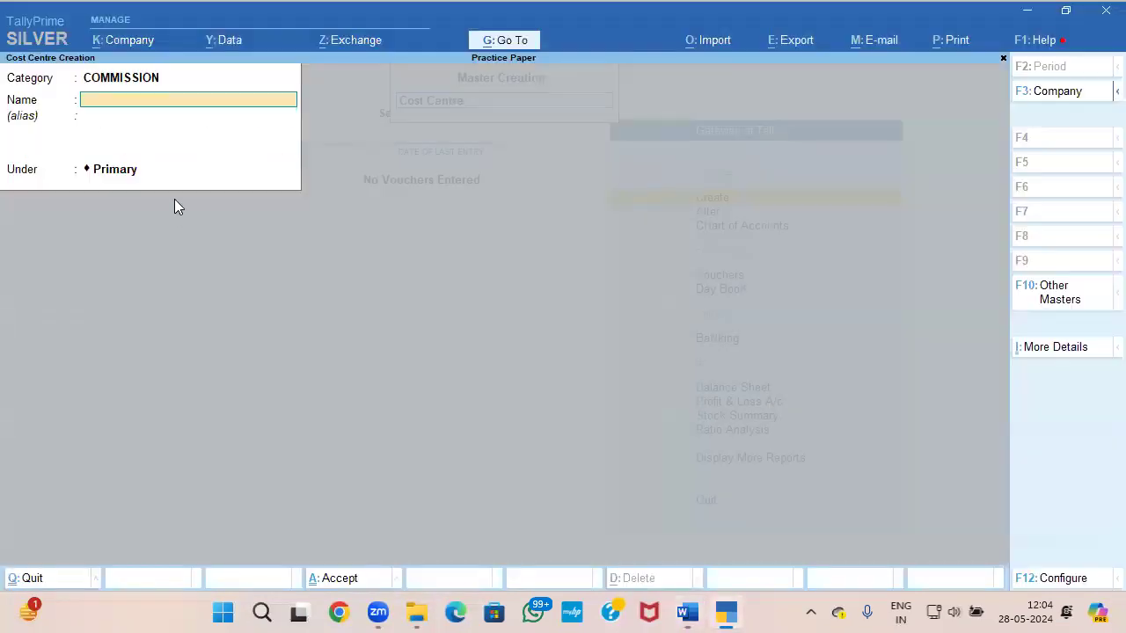
{"action": "key", "text": "ctrl+v"}
{"action": "key", "text": "Return"}
{"action": "key", "text": "Return"}
{"action": "key", "text": "Return"}
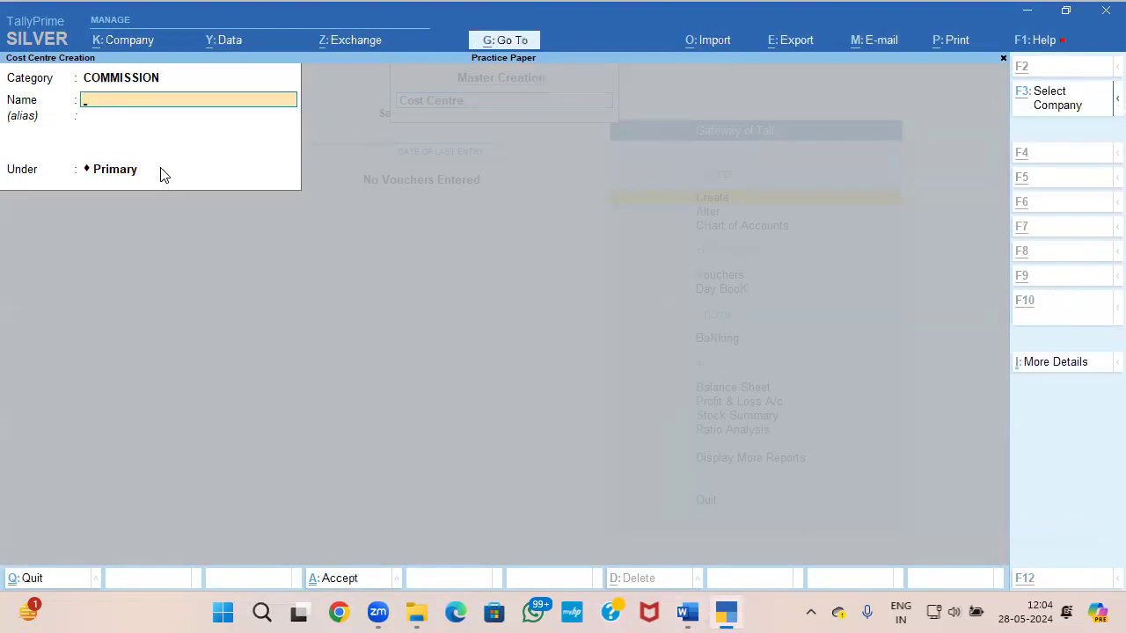
Step: Create a cost centre in the COMMISSION category named after the third salesperson in the question paper's table, then leave master creation
{"action": "key", "text": "alt+Tab"}
{"action": "left_click_drag", "start_coordinate": [535, 465], "coordinate": [487, 468]}
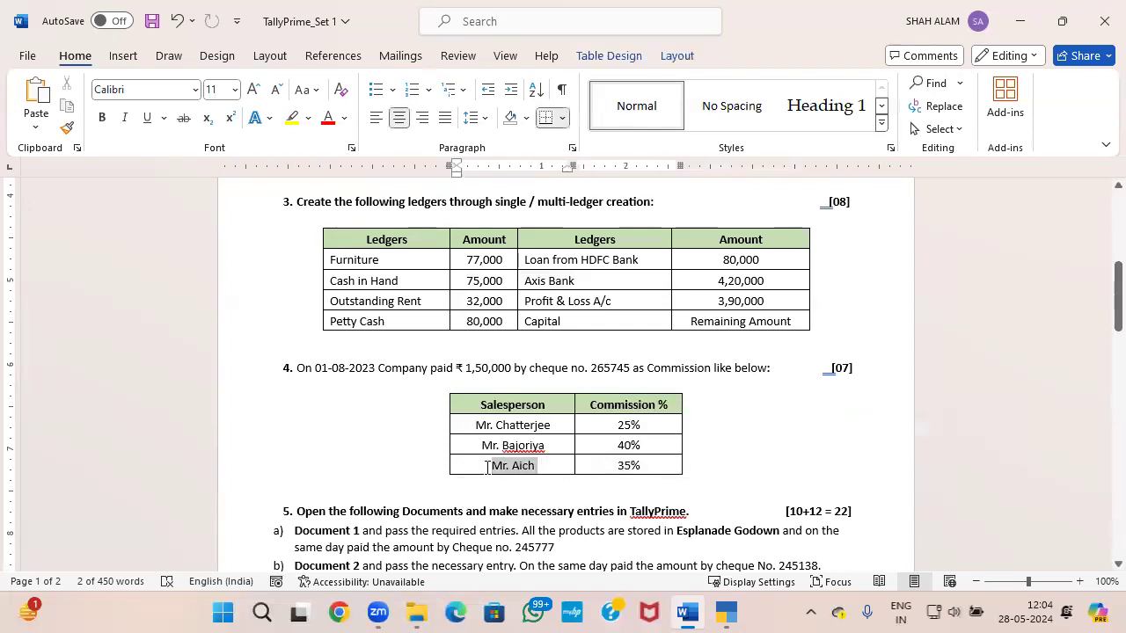
{"action": "key", "text": "ctrl+c"}
{"action": "key", "text": "alt+Tab"}
{"action": "key", "text": "ctrl+v"}
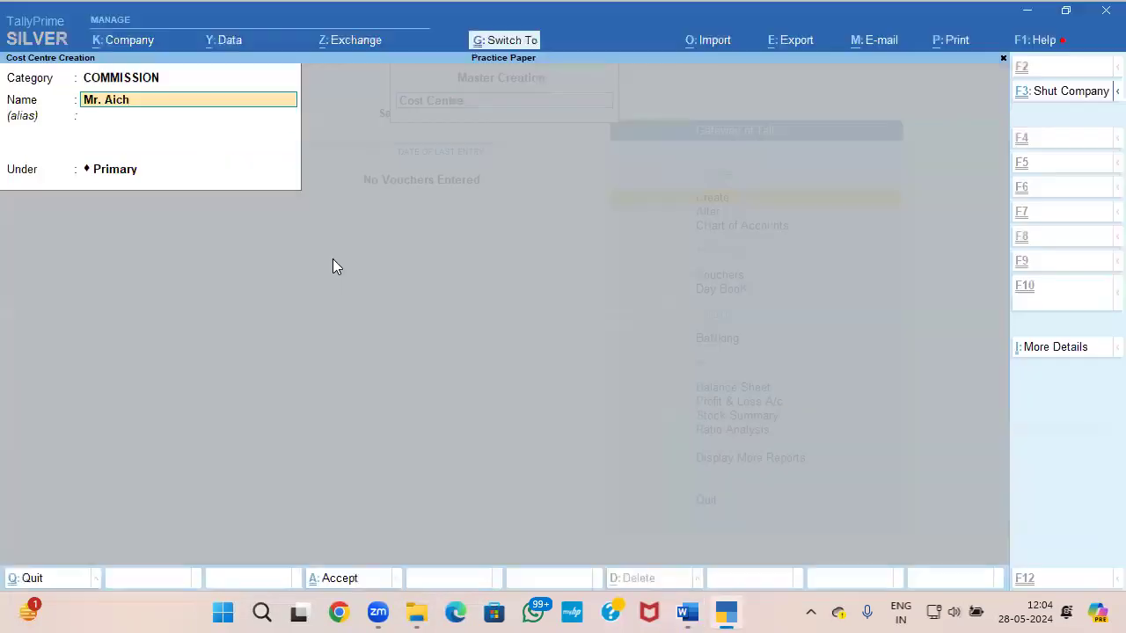
{"action": "key", "text": "Escape"}
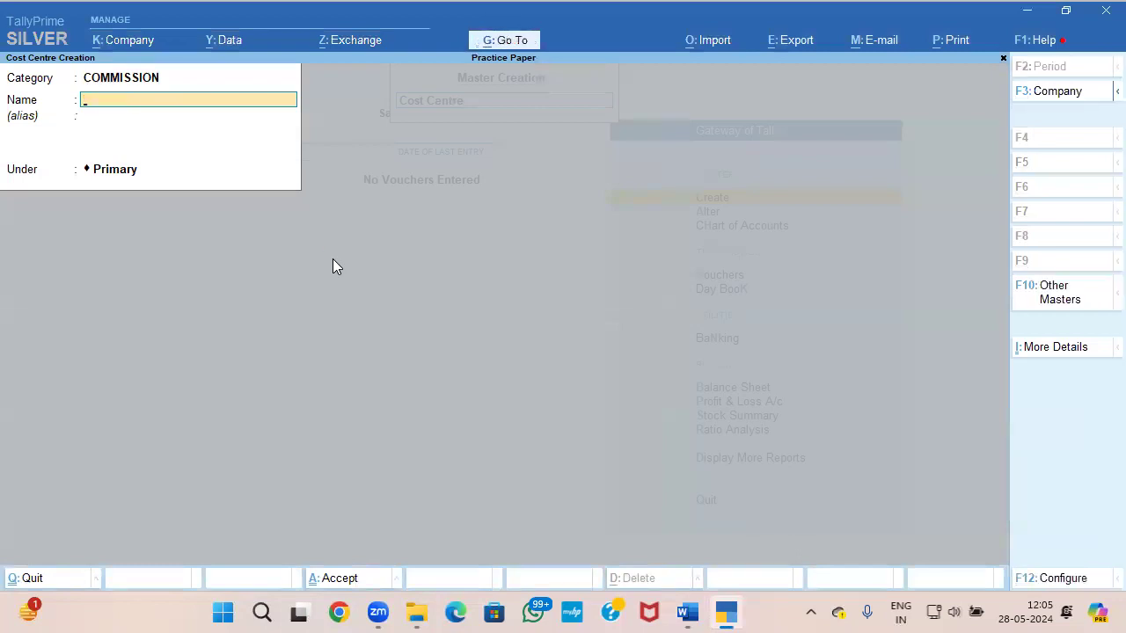
{"action": "key", "text": "Escape"}
{"action": "key", "text": "Escape"}
{"action": "key", "text": "Escape"}
Step: Open a payment voucher and set its date to 1-Aug-23
{"action": "key", "text": "n"}
{"action": "key", "text": "Down"}
{"action": "key", "text": "Down"}
{"action": "key", "text": "Down"}
{"action": "key", "text": "Down"}
{"action": "key", "text": "Up"}
{"action": "key", "text": "Return"}
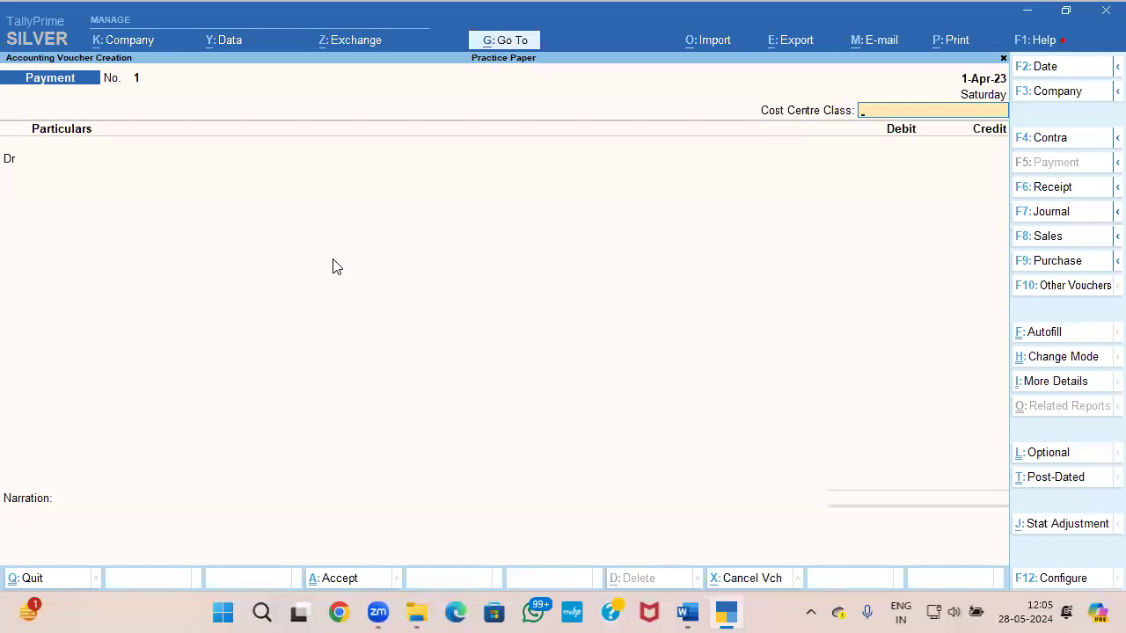
{"action": "key", "text": "F2"}
{"action": "type", "text": "1-8"}
{"action": "key", "text": "Return"}
Step: Check the cost centre/class selection option in the payment voucher's configuration
{"action": "key", "text": "F12"}
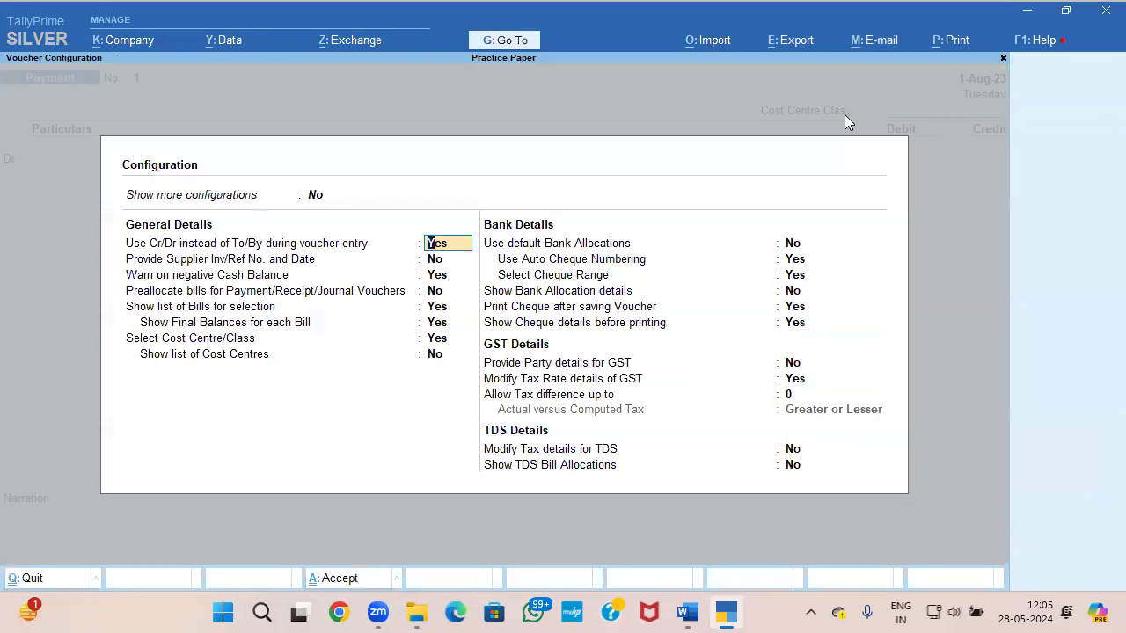
{"action": "key", "text": "Down"}
{"action": "key", "text": "Down"}
{"action": "key", "text": "Down"}
{"action": "key", "text": "Down"}
{"action": "key", "text": "Down"}
{"action": "key", "text": "Down"}
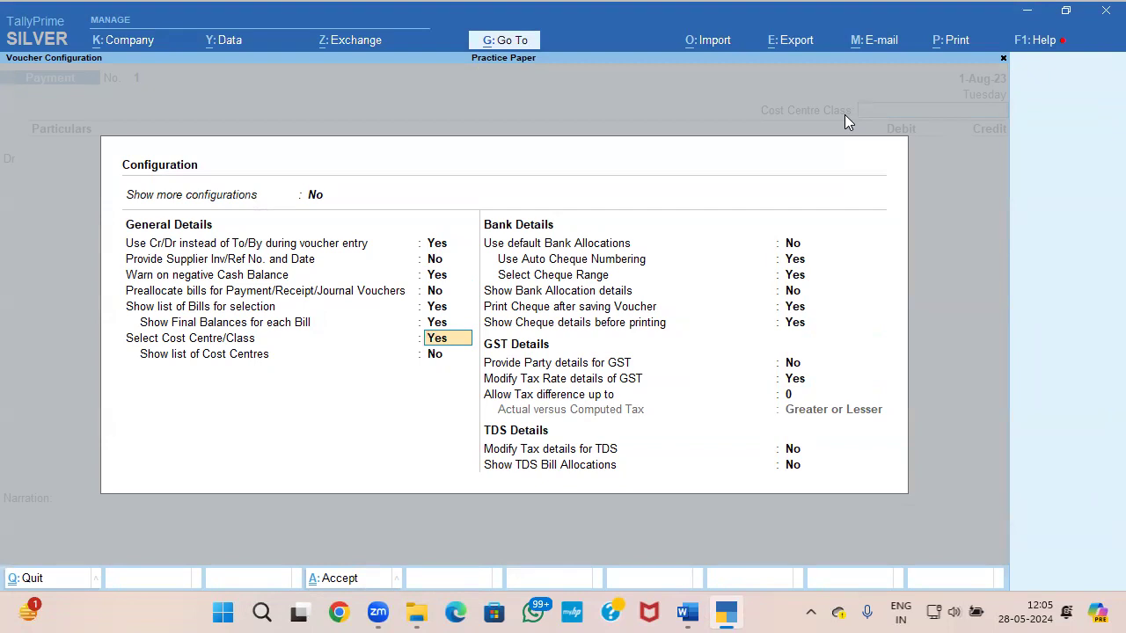
{"action": "key", "text": "ctrl+a"}
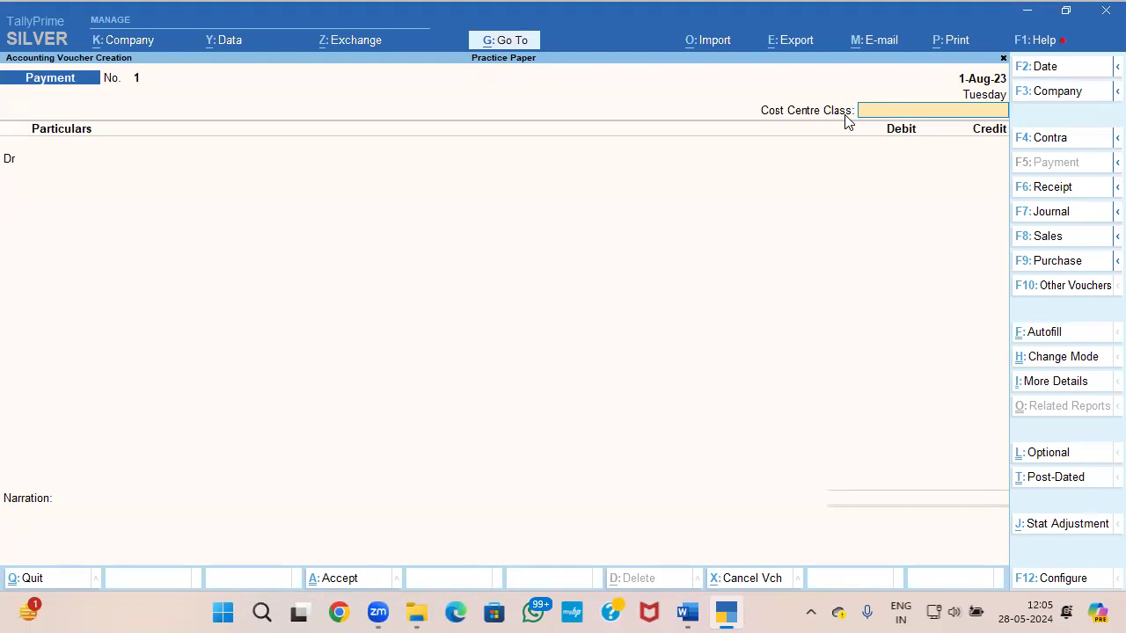
Step: Show more configurations for the voucher, check the cost centre details option, save the configuration and leave the voucher
{"action": "key", "text": "F12"}
{"action": "key", "text": "Up"}
{"action": "type", "text": "y"}
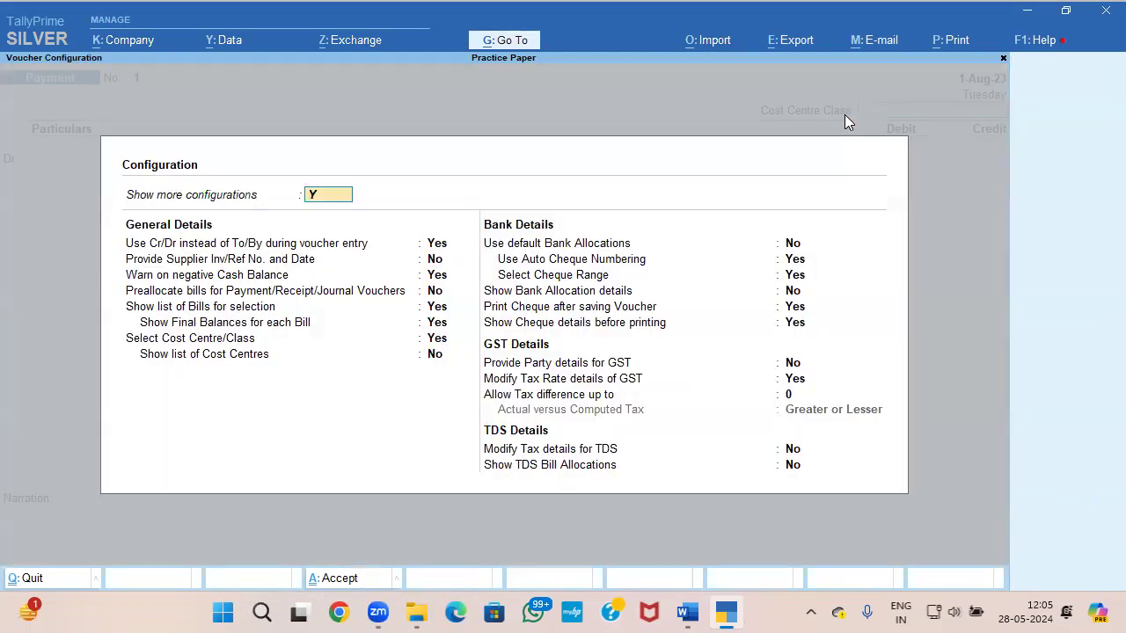
{"action": "key", "text": "Return"}
{"action": "key", "text": "Down"}
{"action": "key", "text": "Down"}
{"action": "key", "text": "Down"}
{"action": "key", "text": "Down"}
{"action": "key", "text": "Down"}
{"action": "key", "text": "Down"}
{"action": "key", "text": "Down"}
{"action": "key", "text": "Down"}
{"action": "key", "text": "Down"}
{"action": "key", "text": "Down"}
{"action": "key", "text": "Down"}
{"action": "key", "text": "Down"}
{"action": "key", "text": "Down"}
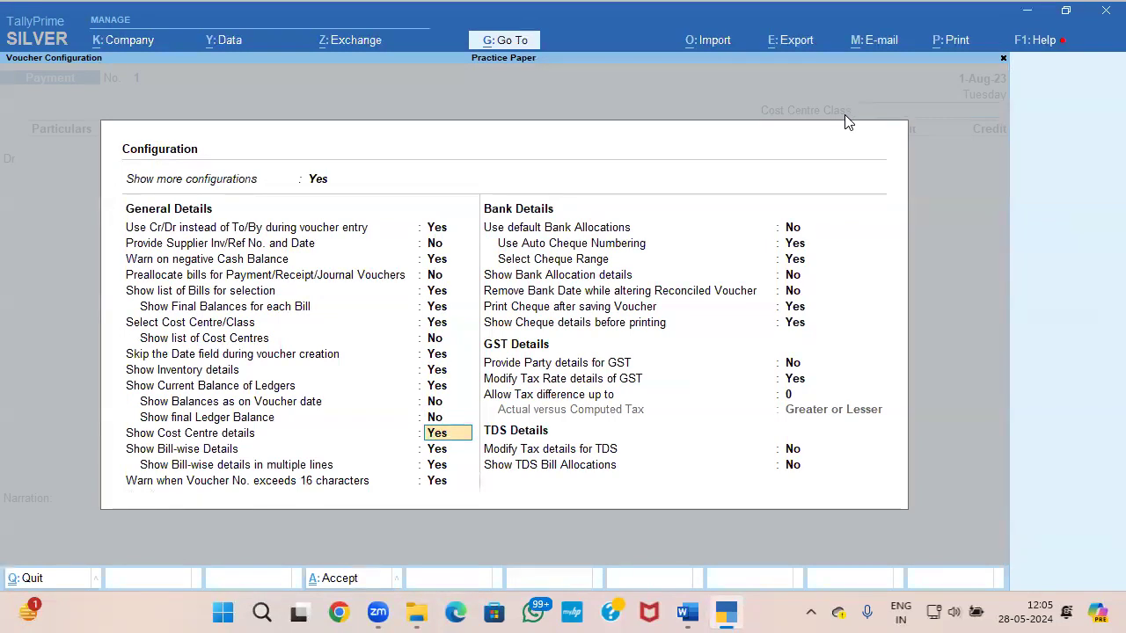
{"action": "key", "text": "ctrl+a"}
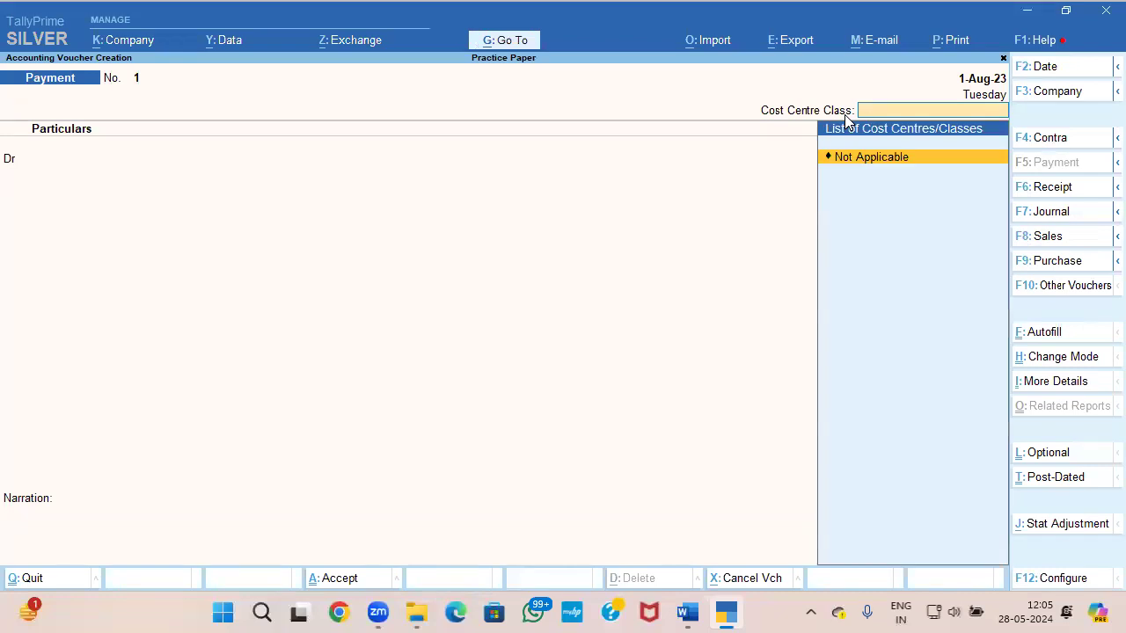
{"action": "key", "text": "Escape"}
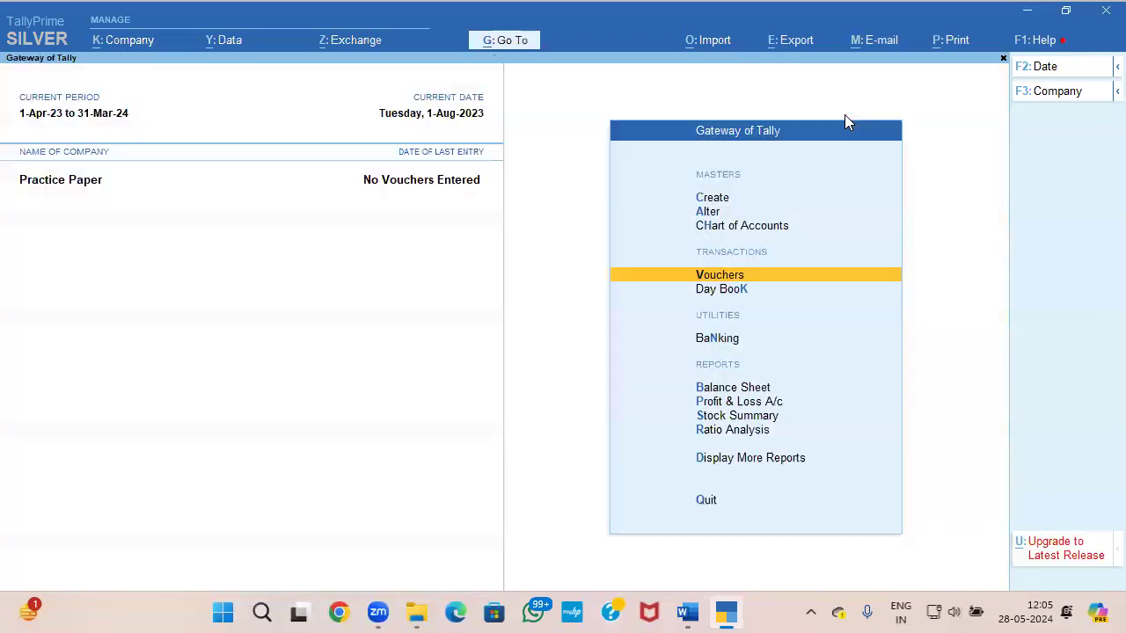
Step: Start creating a cost centre class named COMMISSION
{"action": "key", "text": "Up"}
{"action": "key", "text": "Up"}
{"action": "key", "text": "Up"}
{"action": "key", "text": "Return"}
{"action": "key", "text": "Up"}
{"action": "key", "text": "Return"}
{"action": "key", "text": "Down"}
{"action": "key", "text": "Down"}
{"action": "key", "text": "Down"}
{"action": "key", "text": "Down"}
{"action": "key", "text": "Down"}
{"action": "key", "text": "Down"}
{"action": "key", "text": "Down"}
{"action": "key", "text": "Up"}
{"action": "key", "text": "Return"}
{"action": "type", "text": "CO"}
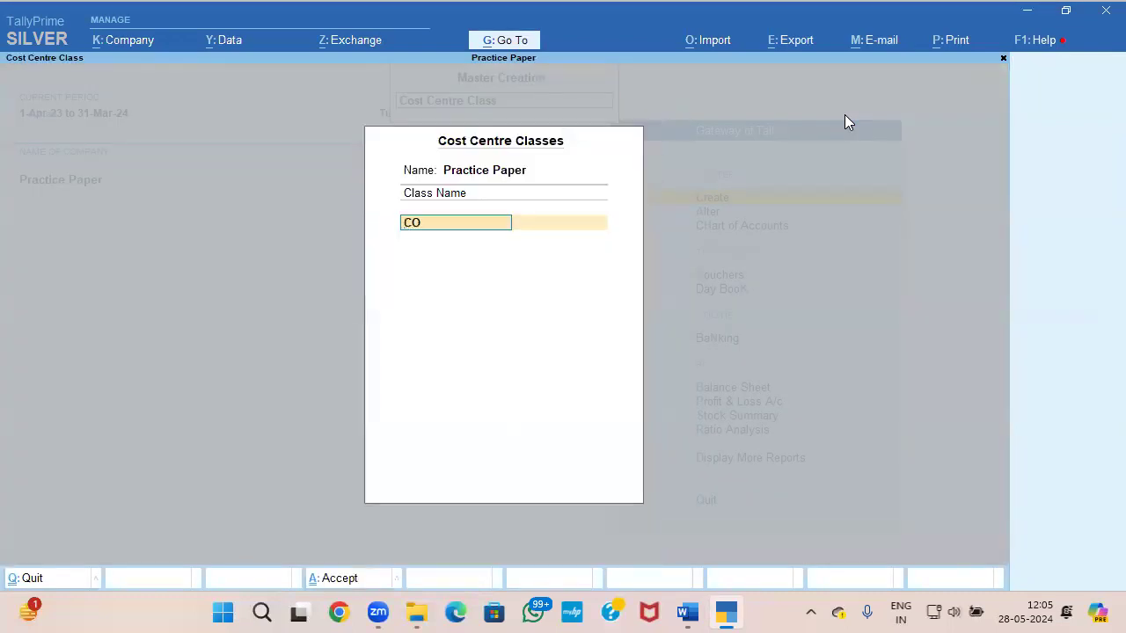
{"action": "type", "text": "MMISSION"}
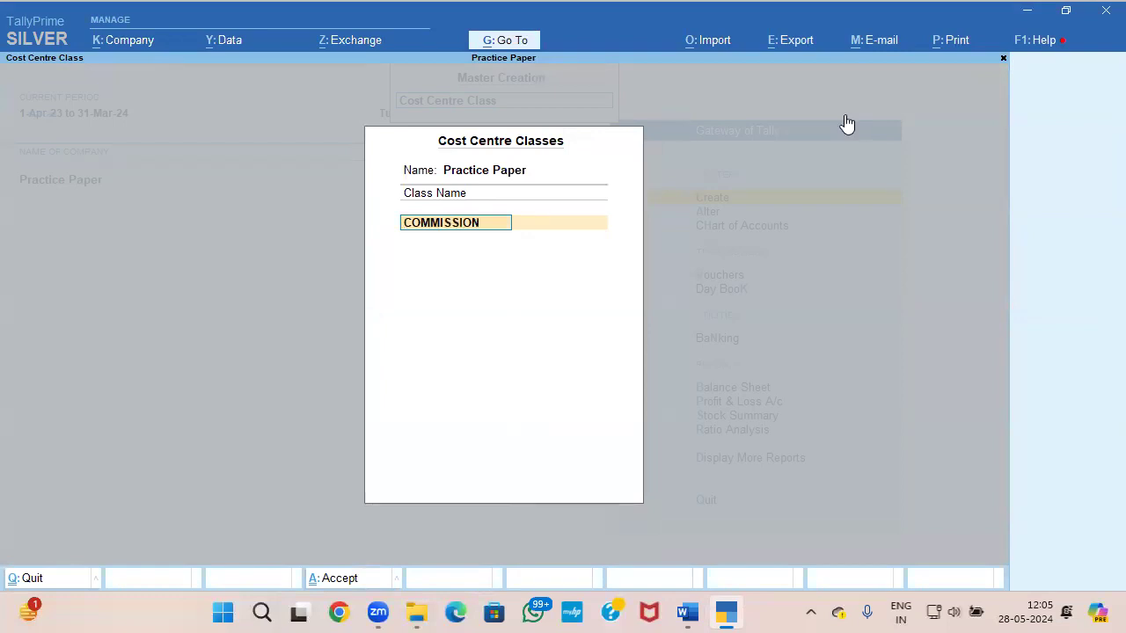
Step: Assign the COMMISSION cost category to the class and allocate 25% to the first salesperson in the question paper's table
{"action": "key", "text": "Return"}
{"action": "key", "text": "Return"}
{"action": "key", "text": "Down"}
{"action": "key", "text": "Down"}
{"action": "key", "text": "alt+Tab"}
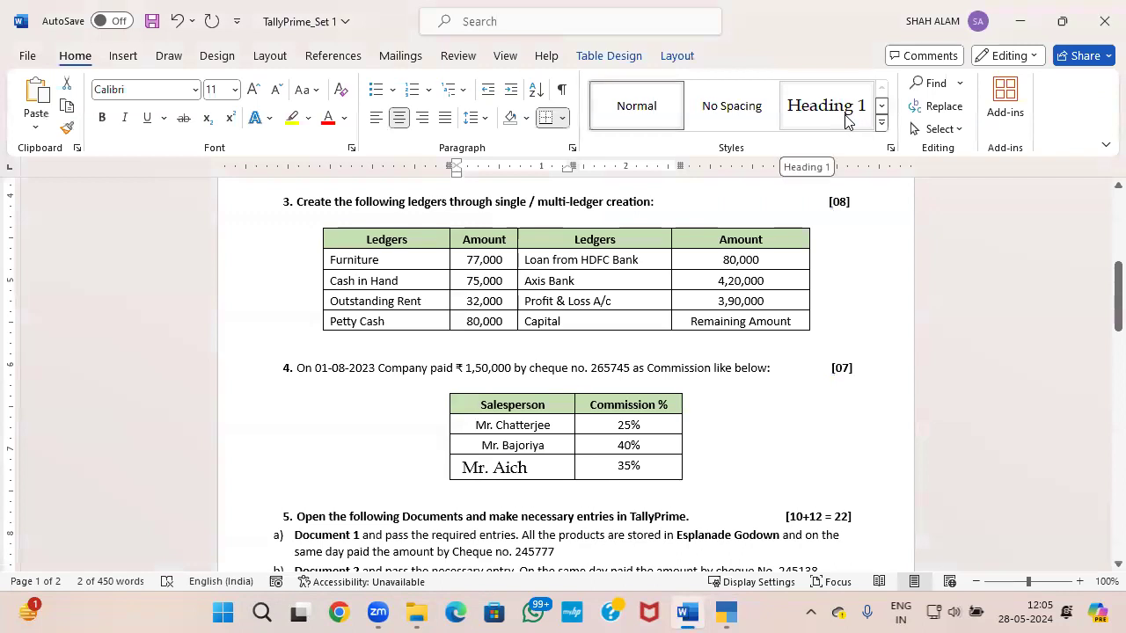
{"action": "key", "text": "alt+Tab"}
{"action": "key", "text": "Return"}
{"action": "key", "text": "alt+Tab"}
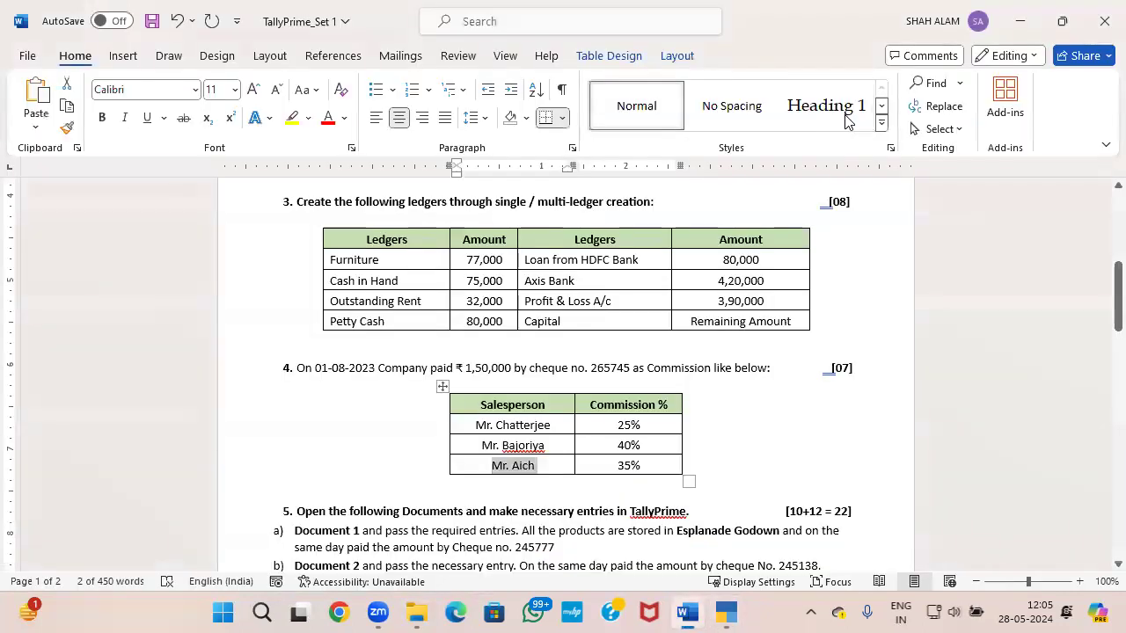
{"action": "key", "text": "alt+Tab"}
{"action": "type", "text": "25"}
{"action": "key", "text": "Return"}
Step: Allocate 40% of the COMMISSION class to the second salesperson's cost centre
{"action": "key", "text": "Down"}
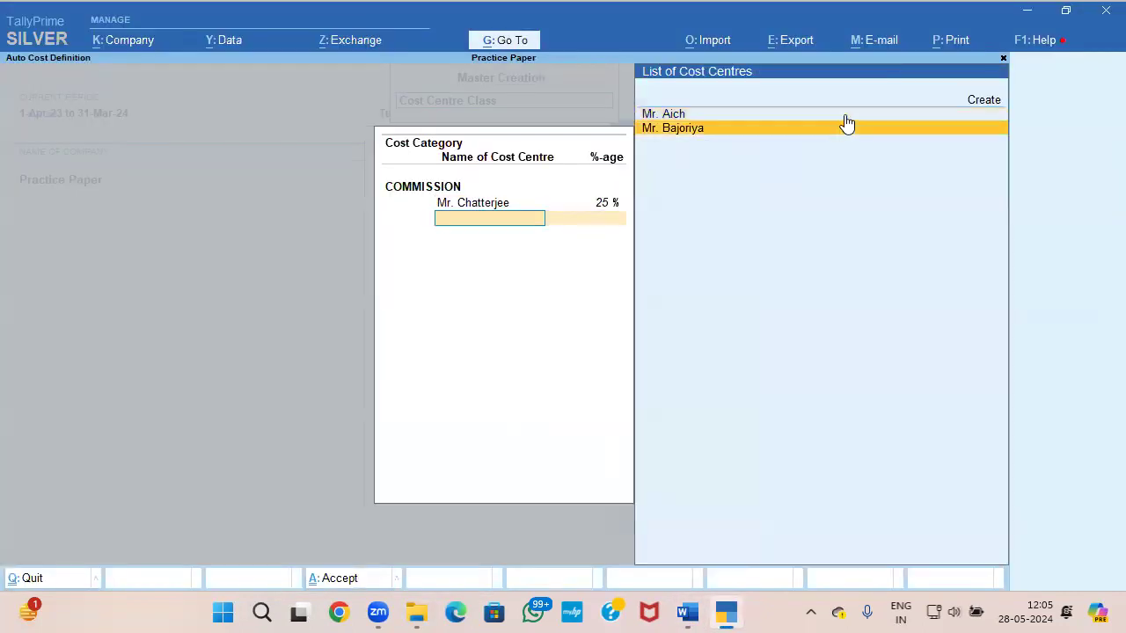
{"action": "key", "text": "Return"}
{"action": "key", "text": "alt+Tab"}
Step: Allocate the remaining 35% to the third salesperson's cost centre and save the COMMISSION cost centre class
{"action": "key", "text": "alt+Tab"}
{"action": "type", "text": "4"}
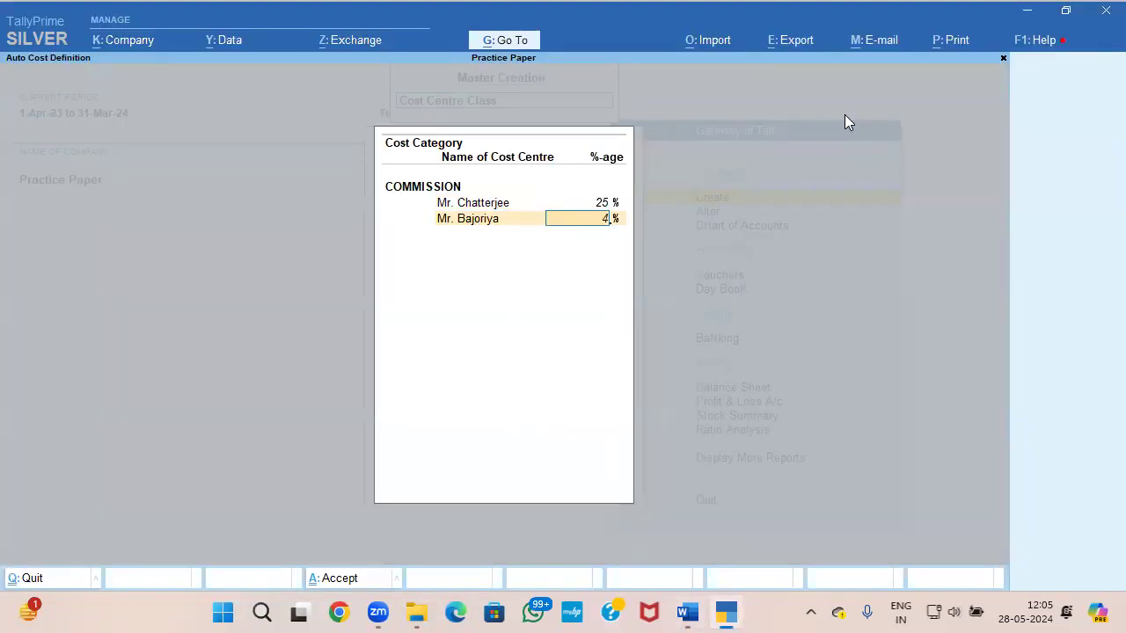
{"action": "type", "text": "0"}
{"action": "key", "text": "Return"}
{"action": "key", "text": "alt+Tab"}
{"action": "key", "text": "alt+Tab"}
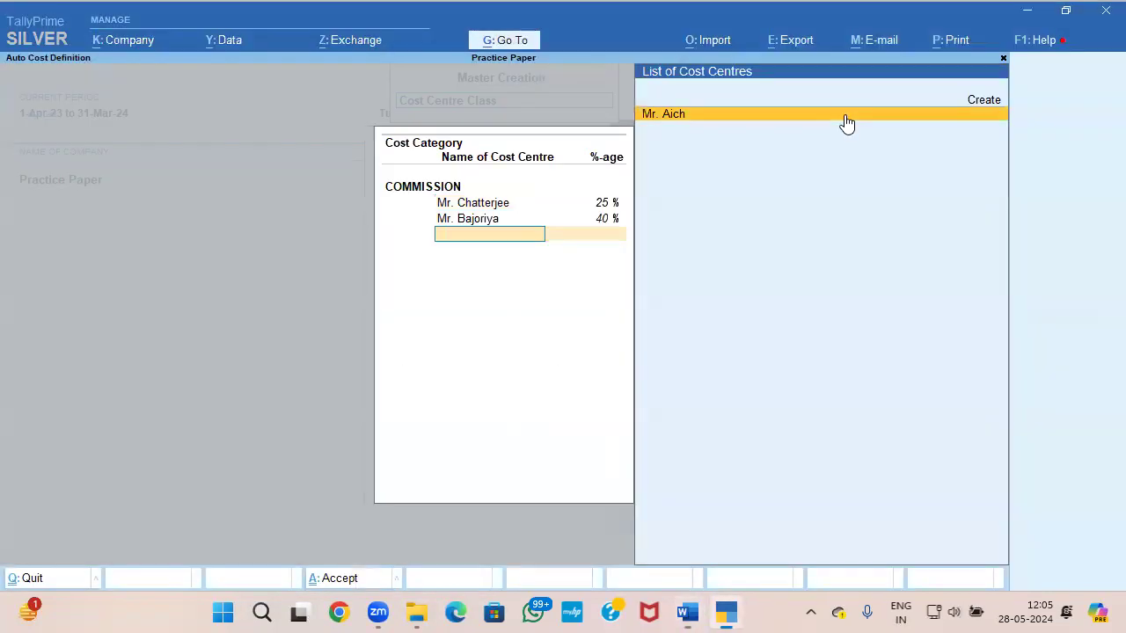
{"action": "key", "text": "Return"}
{"action": "key", "text": "ctrl+a"}
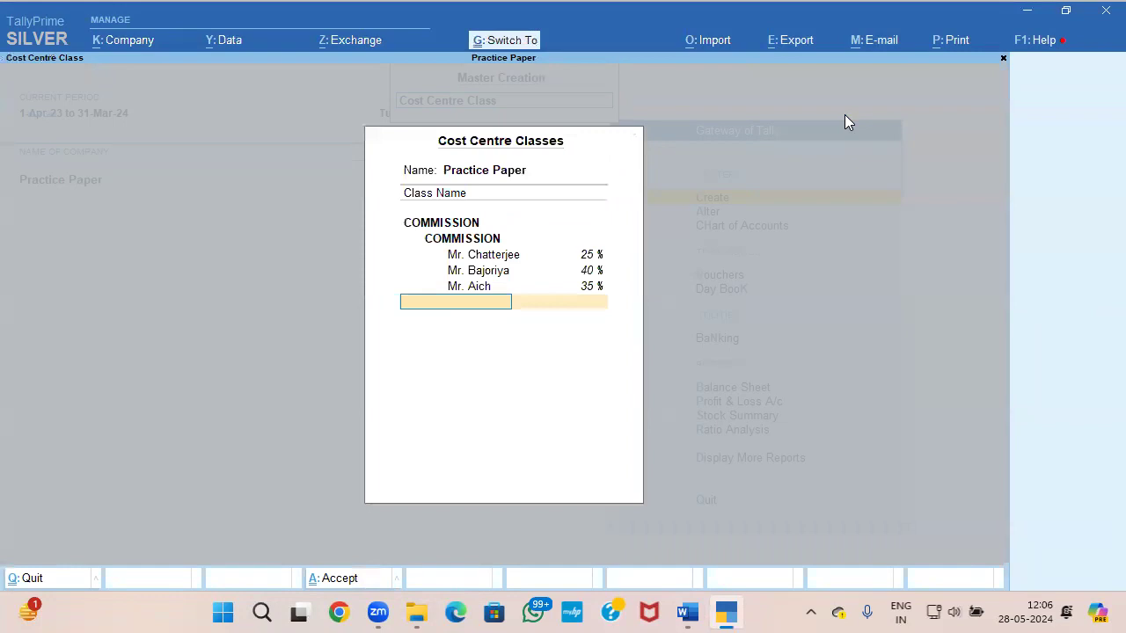
{"action": "key", "text": "ctrl+a"}
{"action": "key", "text": "Return"}
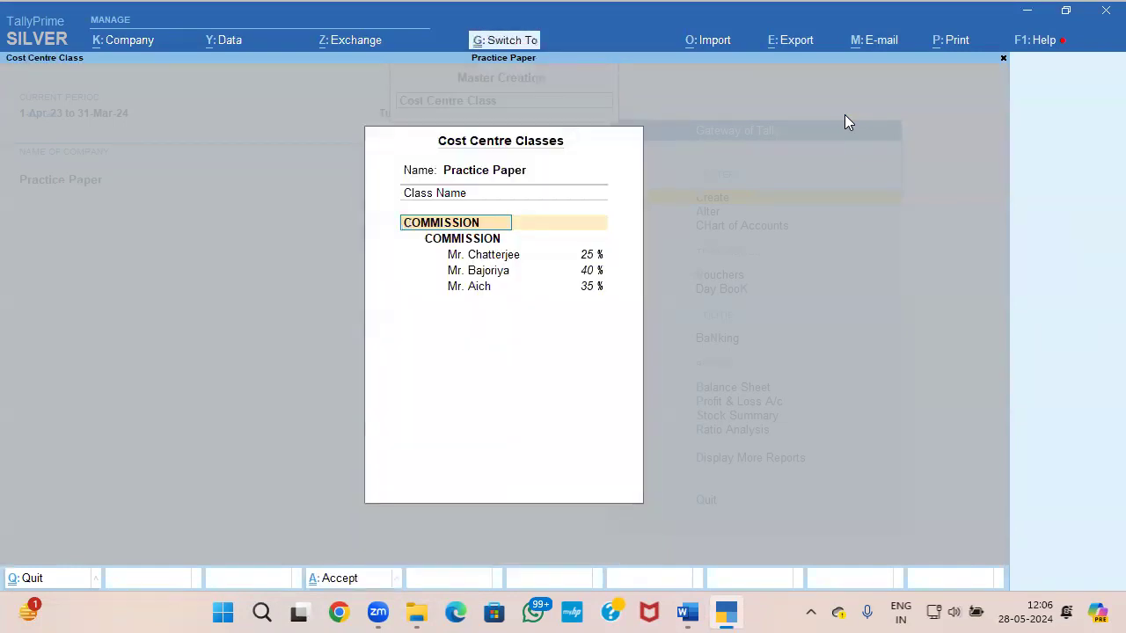
{"action": "key", "text": "ctrl+a"}
Step: Open a payment voucher again and choose COMMISSION as its cost centre class
{"action": "key", "text": "Escape"}
{"action": "key", "text": "Down"}
{"action": "key", "text": "Down"}
{"action": "key", "text": "Down"}
{"action": "key", "text": "Return"}
{"action": "key", "text": "Down"}
{"action": "key", "text": "Return"}
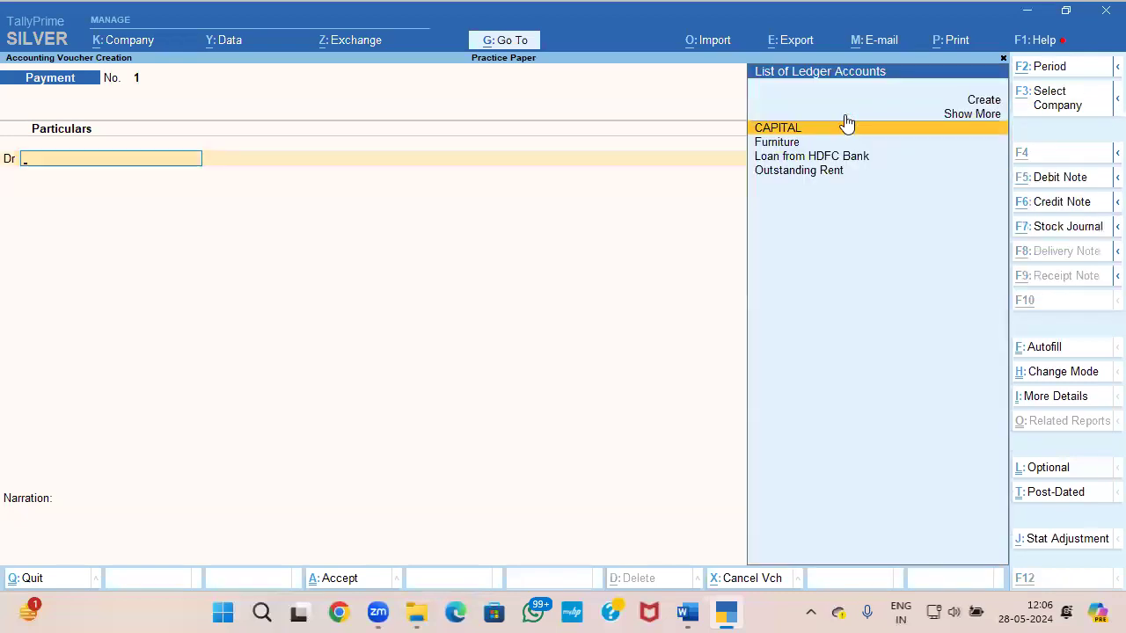
Step: Start a new ledger named COMMISSION under Indirect Expenses from the voucher's debit line
{"action": "key", "text": "alt+c"}
{"action": "type", "text": "COMMISS"}
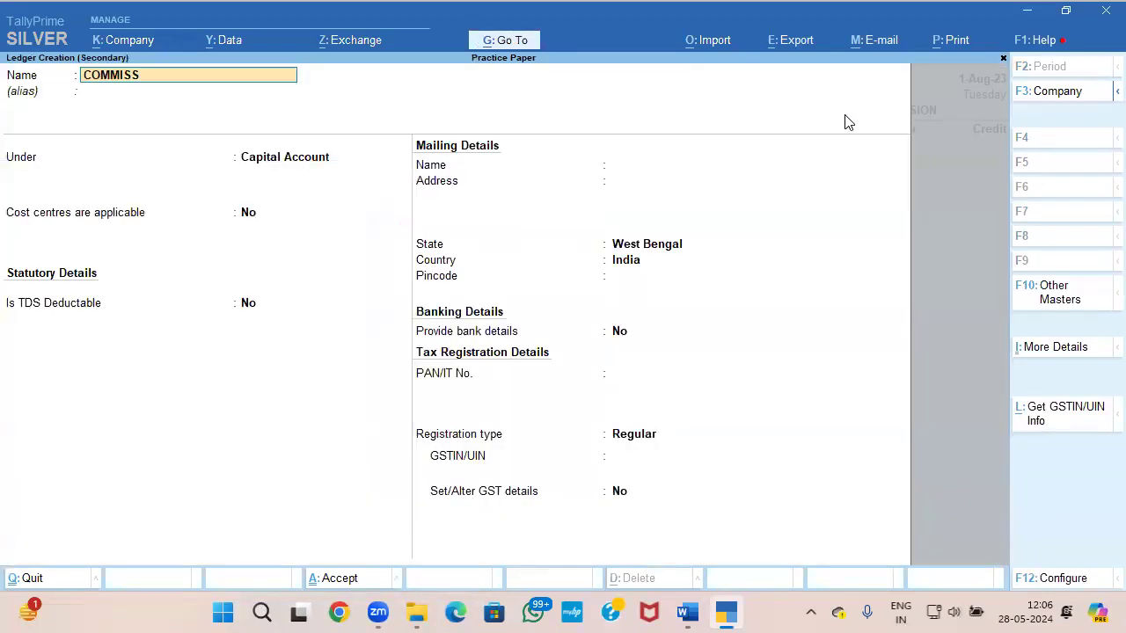
{"action": "type", "text": "ION"}
{"action": "key", "text": "Return"}
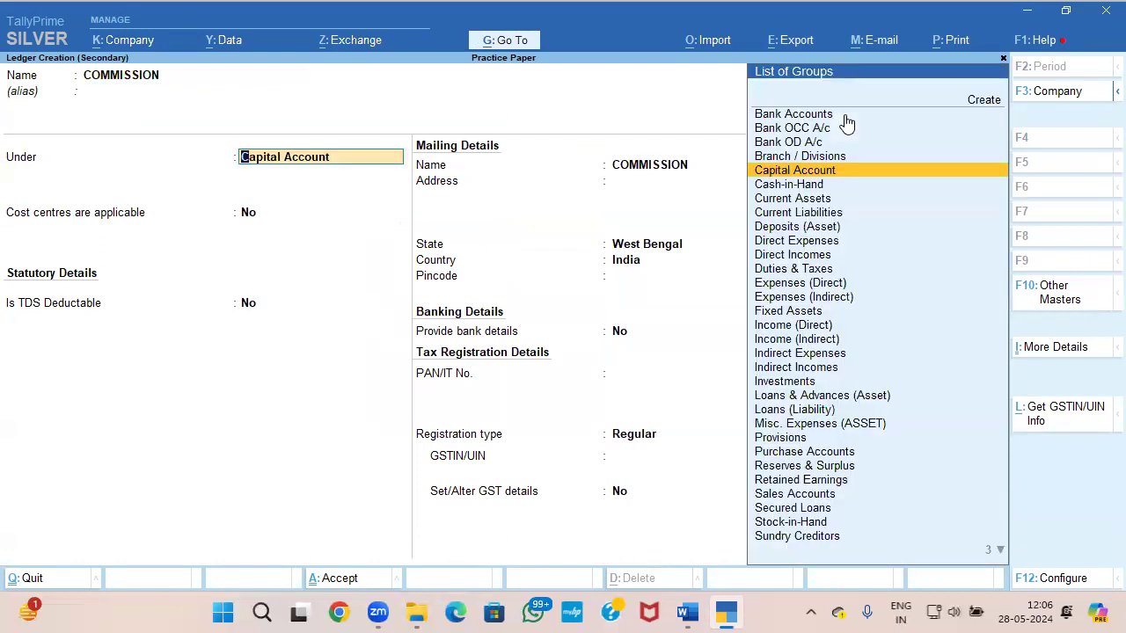
{"action": "type", "text": "IN"}
{"action": "key", "text": "Down"}
{"action": "key", "text": "Down"}
{"action": "key", "text": "Down"}
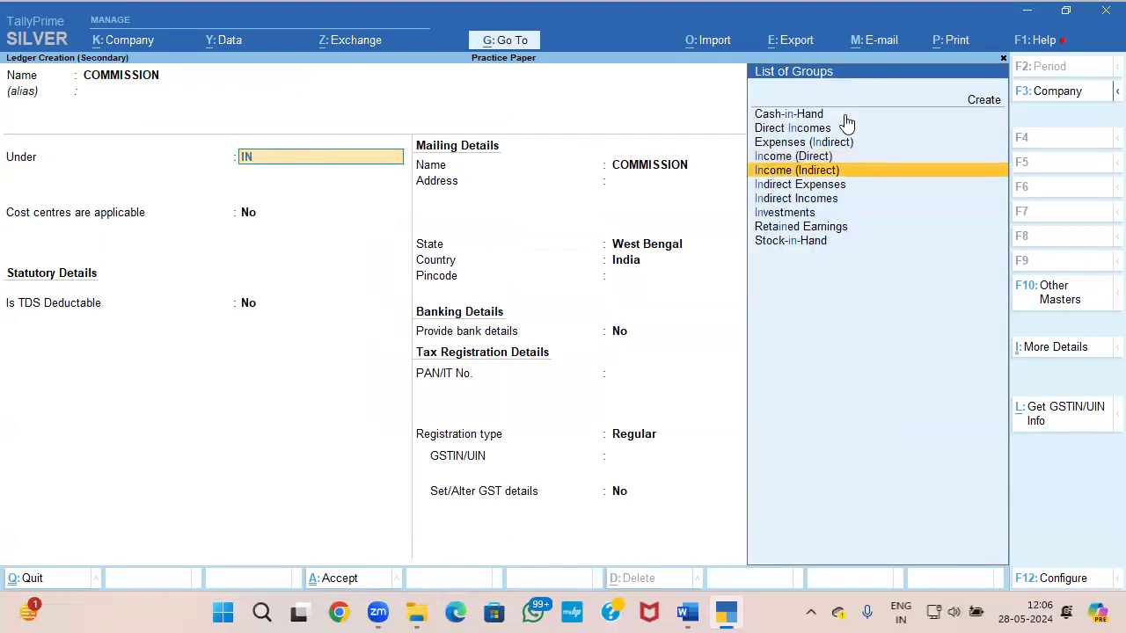
{"action": "key", "text": "Return"}
Step: Keep cost centres applicable for the ledger, set GST to Not Applicable and save the ledger
{"action": "key", "text": "Return"}
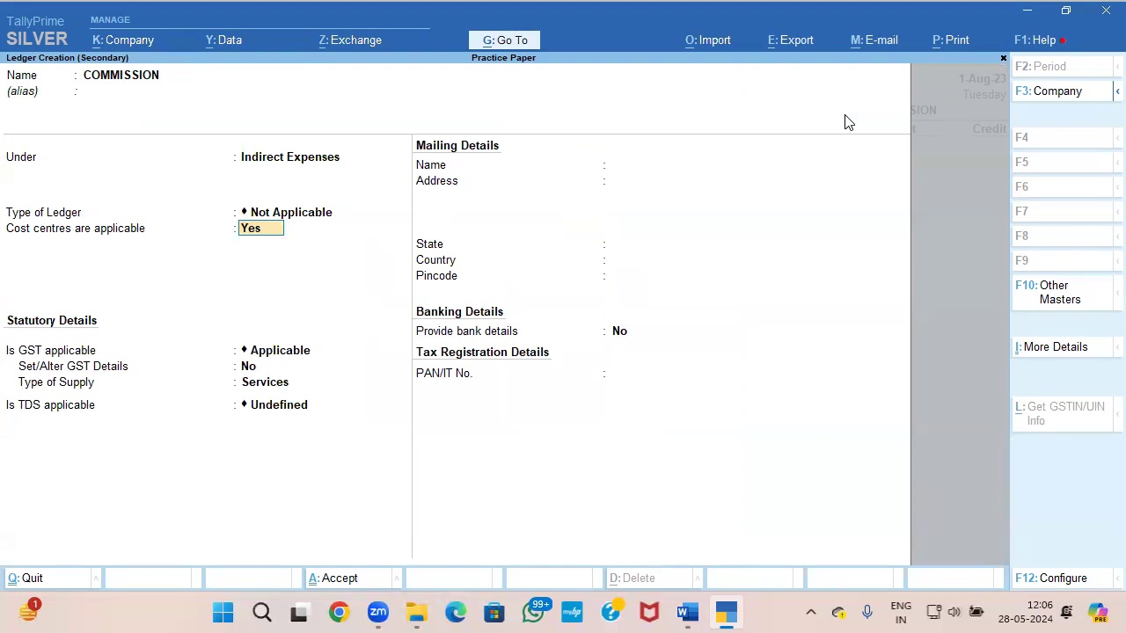
{"action": "key", "text": "Return"}
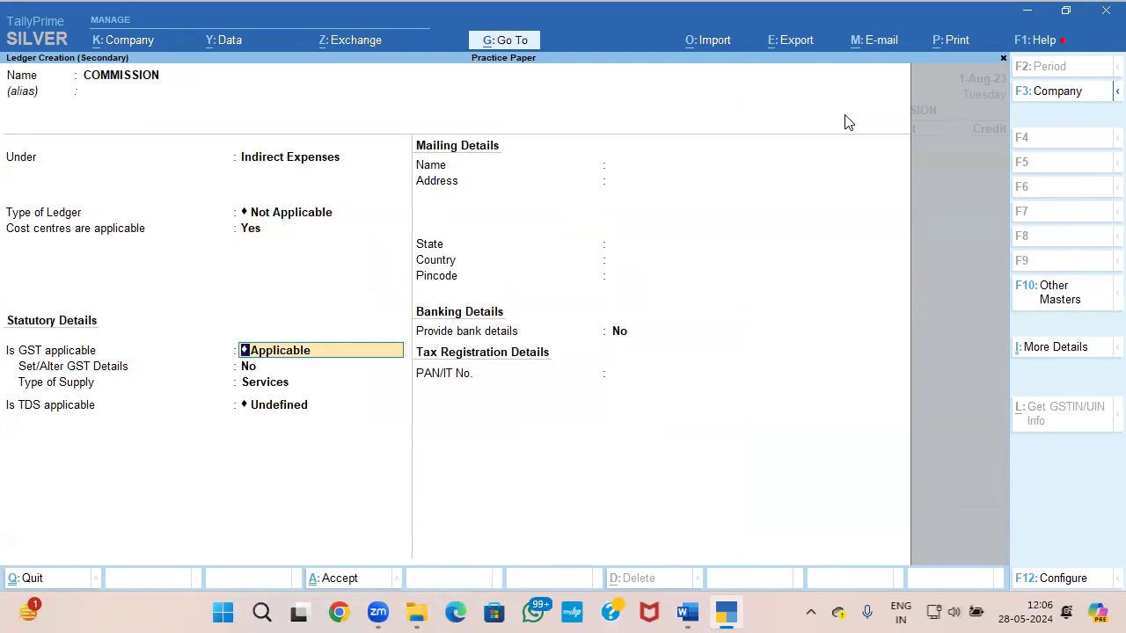
{"action": "key", "text": "Down"}
{"action": "key", "text": "Return"}
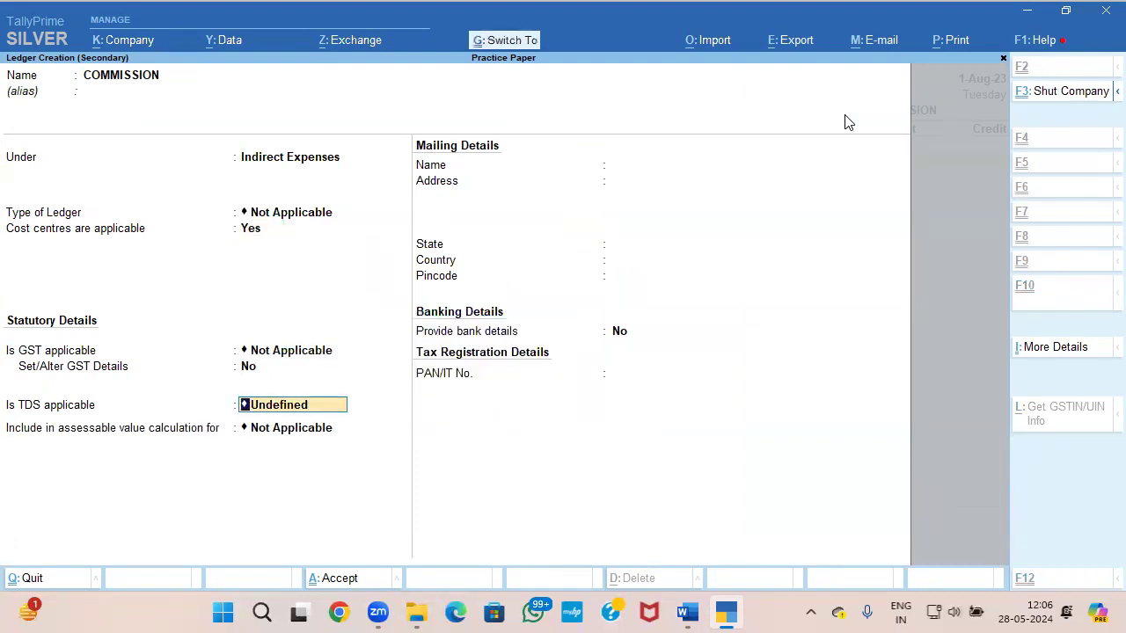
{"action": "key", "text": "ctrl+a"}
Step: Debit the COMMISSION ledger with 150000, the amount given in question 4 of the question paper
{"action": "key", "text": "alt+Tab"}
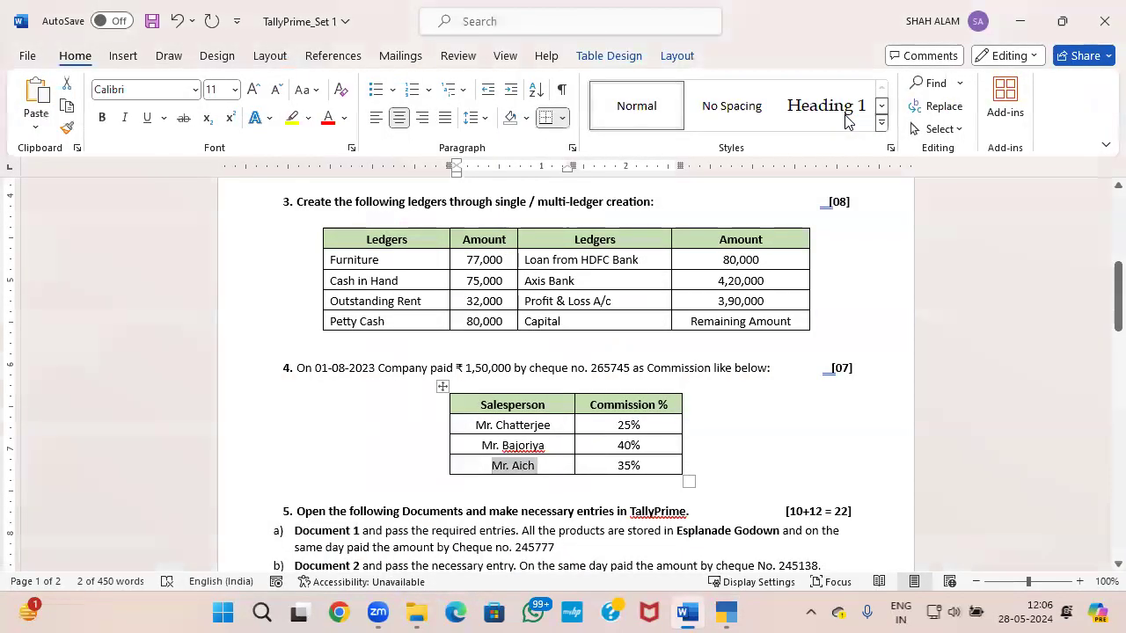
{"action": "key", "text": "alt+Tab"}
{"action": "type", "text": "150000"}
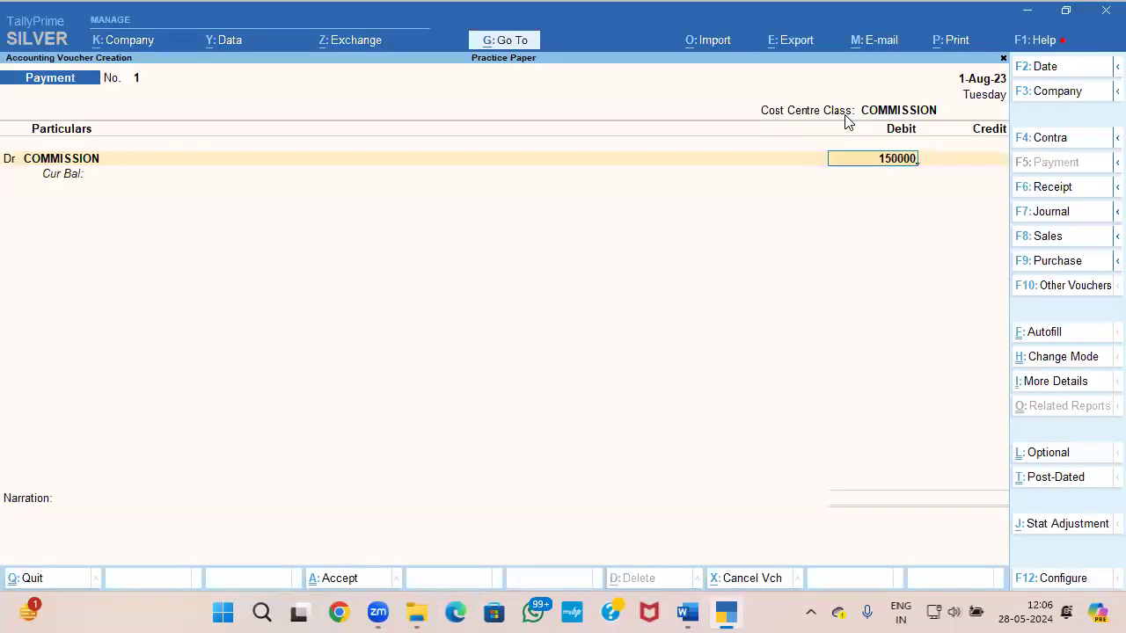
{"action": "key", "text": "Return"}
{"action": "key", "text": "Return"}
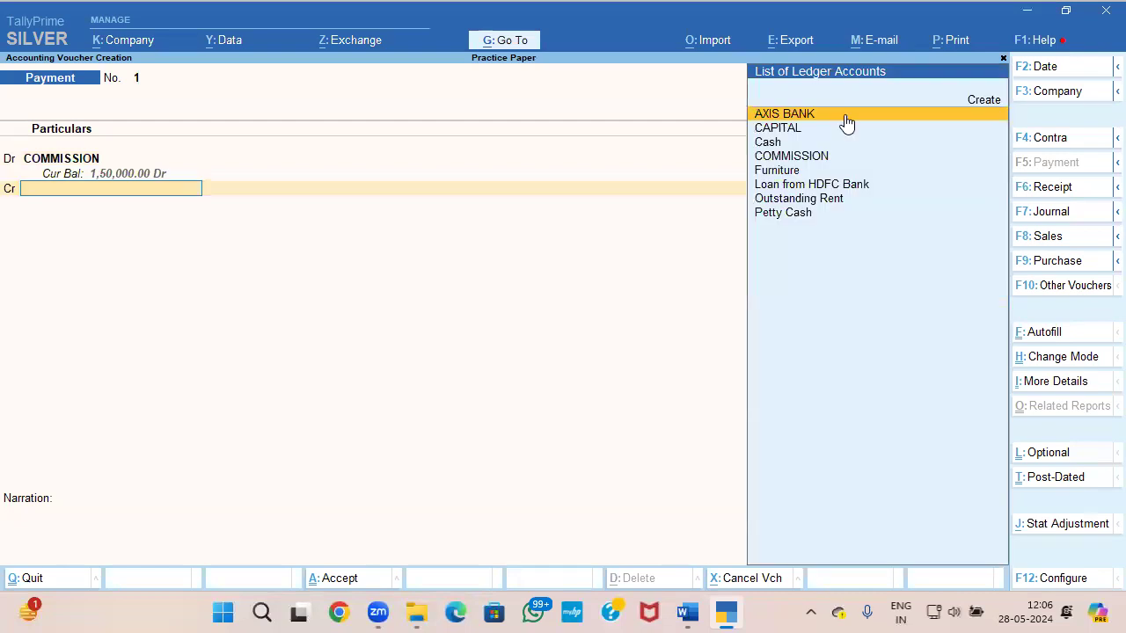
Step: Credit AXIS BANK with 1,50,000 in the commission payment voucher and proceed to its cheque allocation
{"action": "key", "text": "Down"}
{"action": "key", "text": "Down"}
{"action": "key", "text": "Down"}
{"action": "key", "text": "Down"}
{"action": "key", "text": "alt+Tab"}
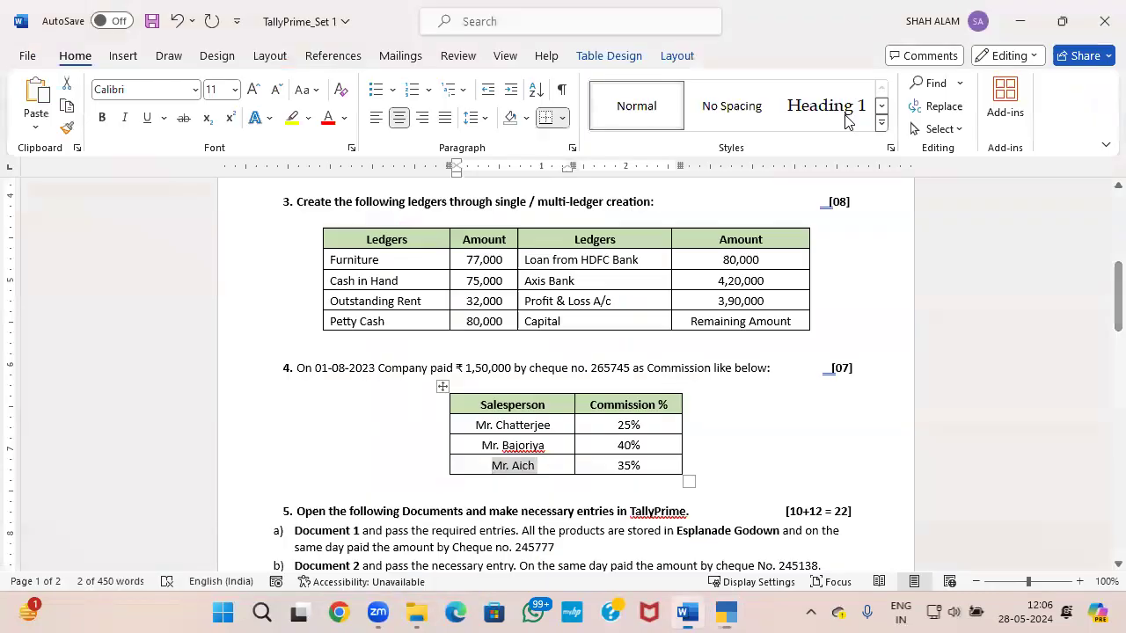
{"action": "key", "text": "alt+Tab"}
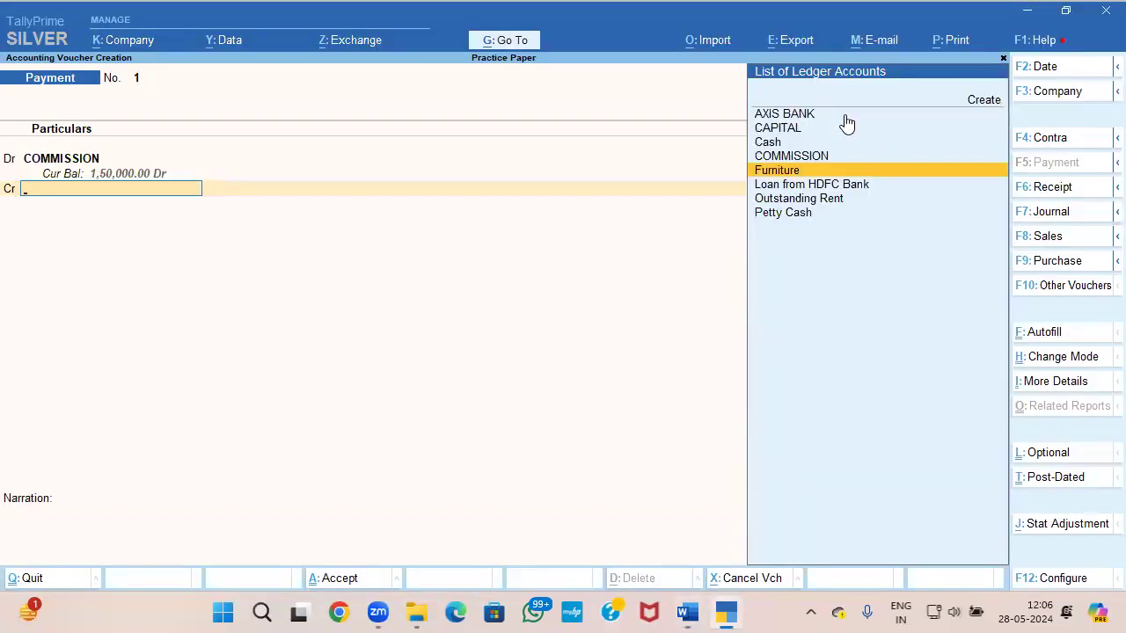
{"action": "key", "text": "Up"}
{"action": "key", "text": "Up"}
{"action": "key", "text": "Up"}
{"action": "key", "text": "Up"}
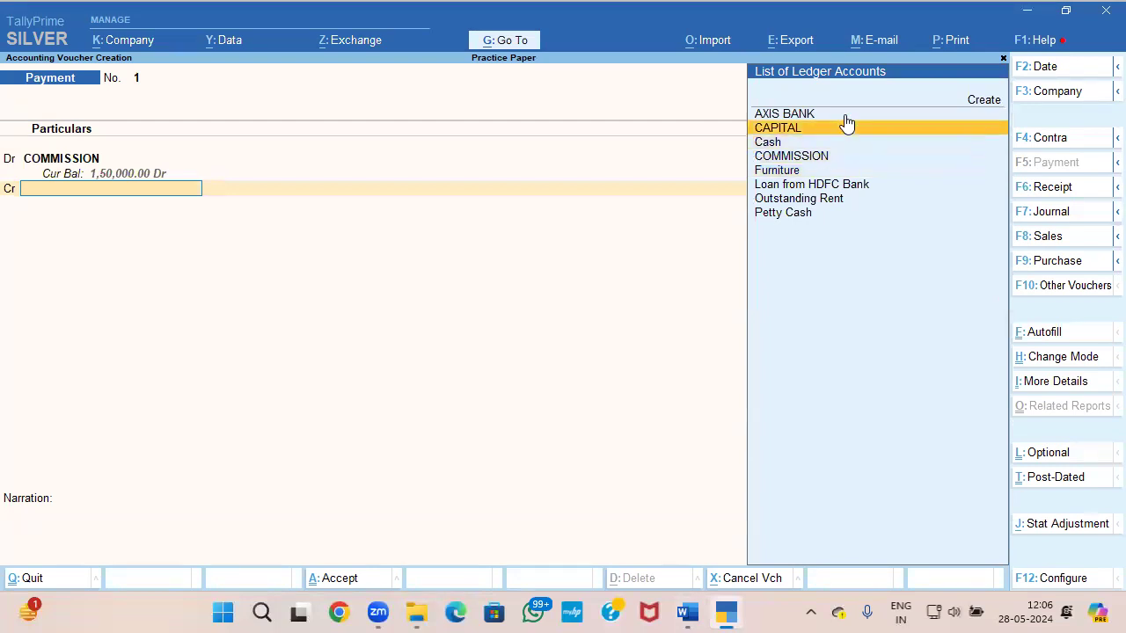
{"action": "key", "text": "Return"}
{"action": "key", "text": "Return"}
{"action": "key", "text": "Return"}
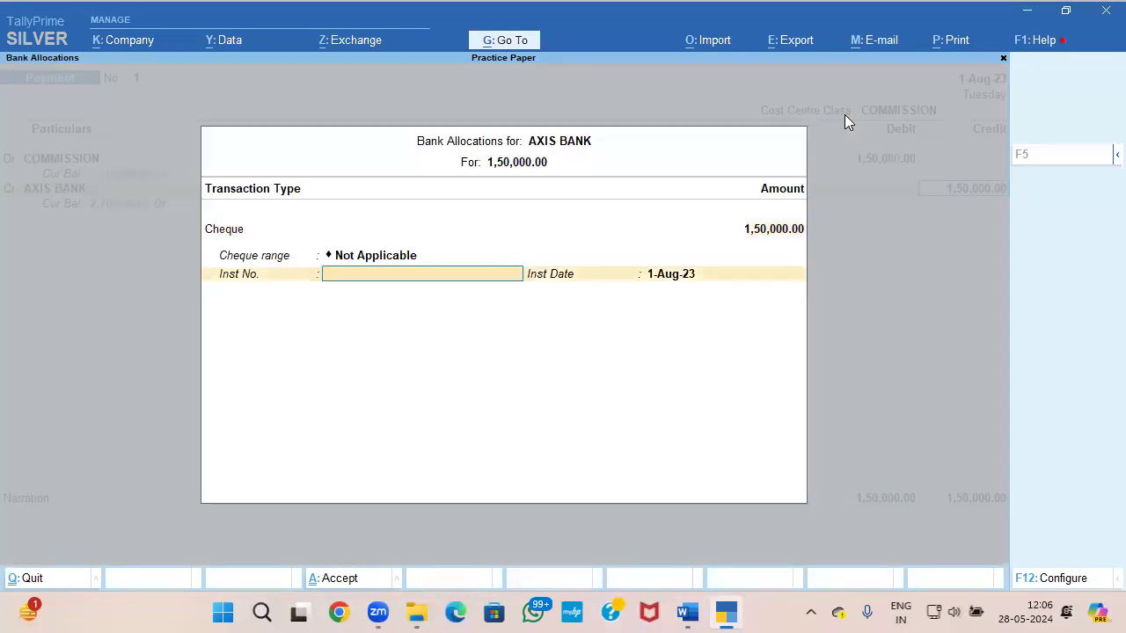
Step: Enter cheque number 265745 from question 4 with instrument date 1-Aug-23, and save the payment voucher
{"action": "key", "text": "alt+Tab"}
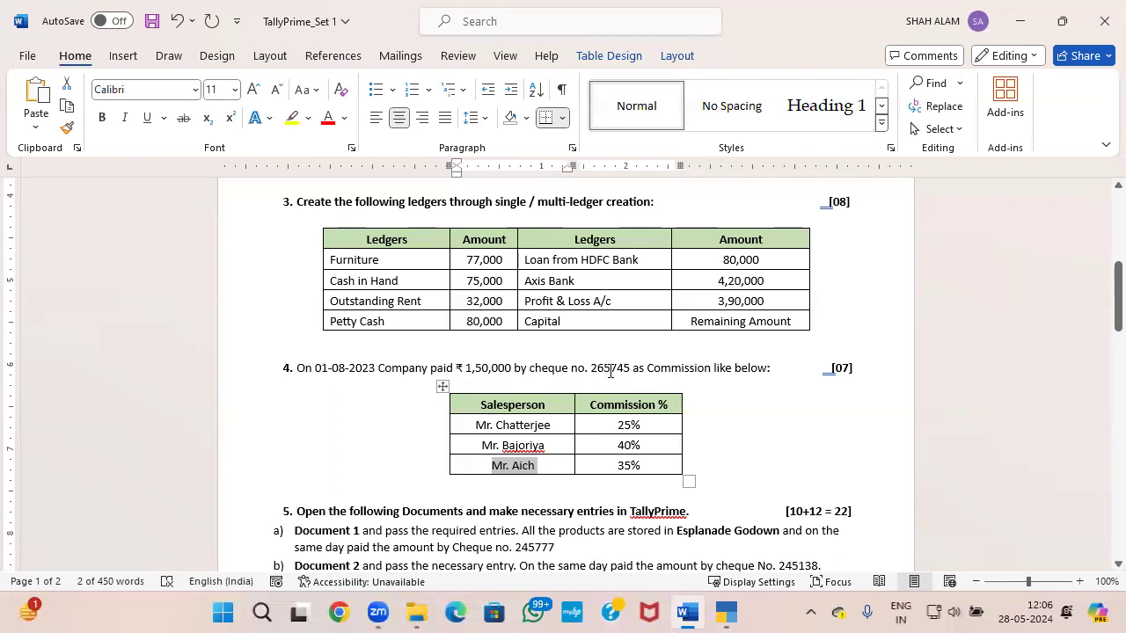
{"action": "key", "text": "alt+Tab"}
{"action": "type", "text": "265"}
{"action": "key", "text": "alt+Tab"}
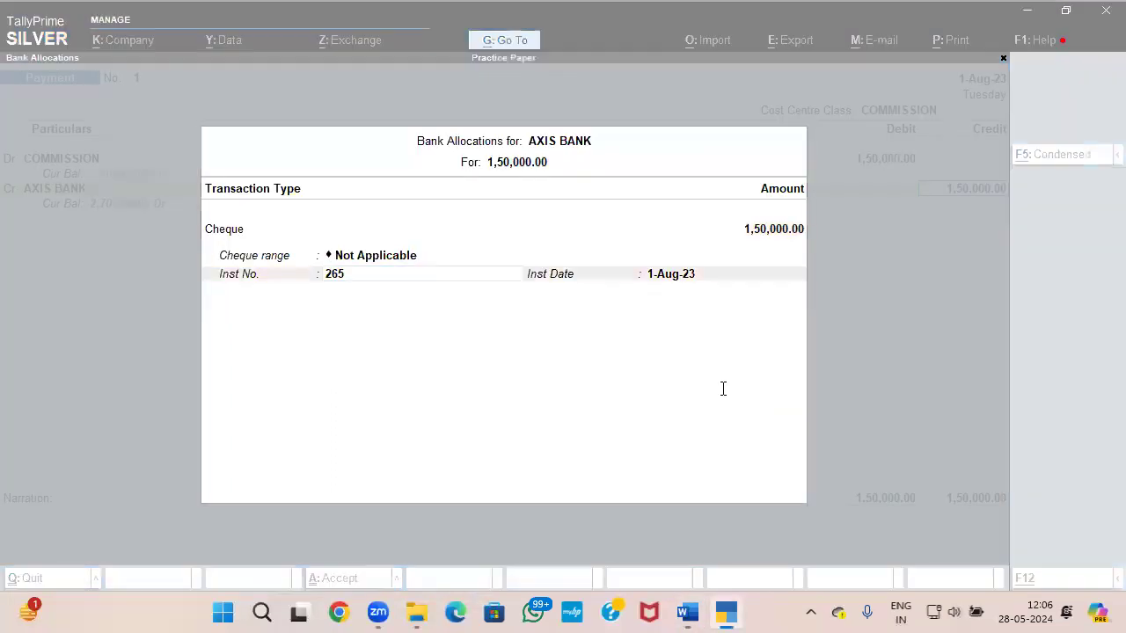
{"action": "key", "text": "alt+Tab"}
{"action": "type", "text": "745"}
{"action": "key", "text": "Return"}
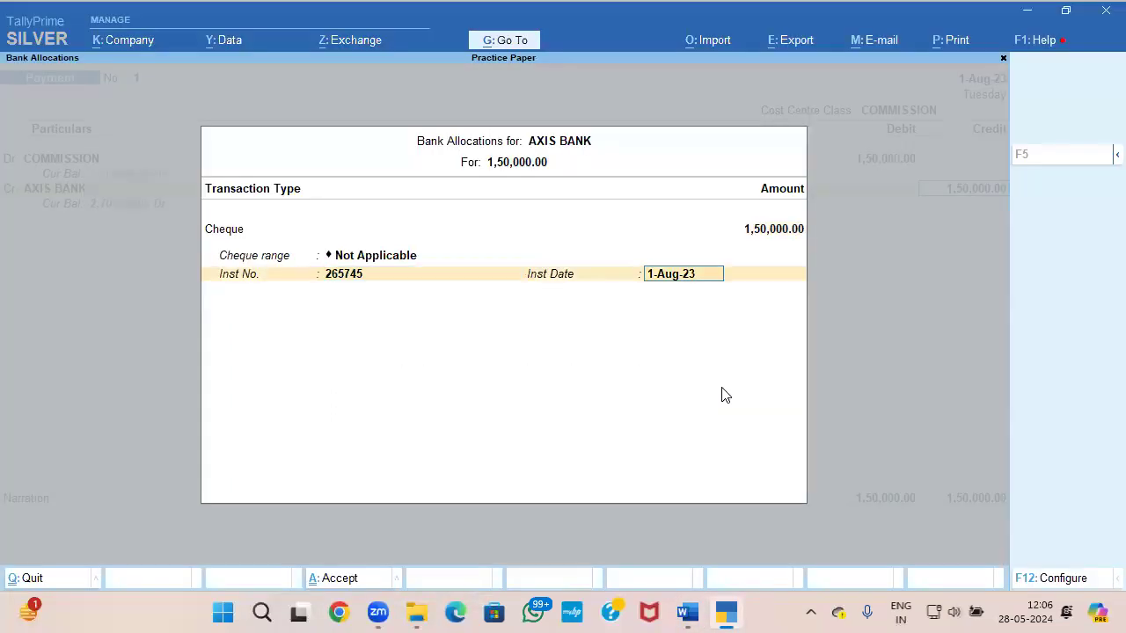
{"action": "key", "text": "Return"}
{"action": "key", "text": "Return"}
{"action": "key", "text": "Return"}
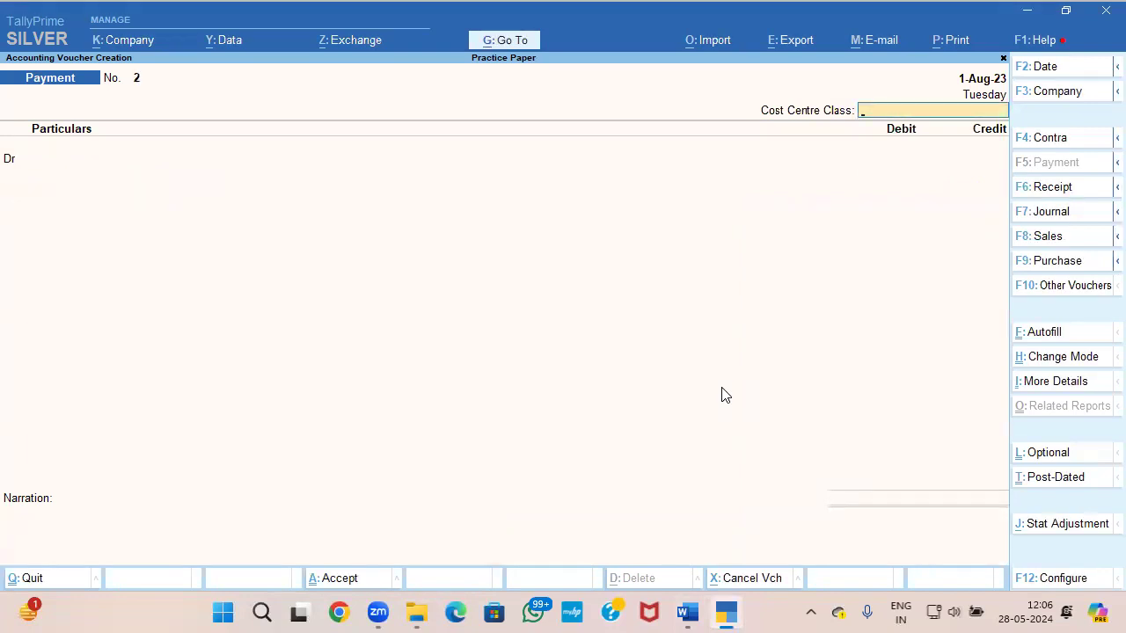
Step: Review the saved commission payment and its salesperson split, and return to the blank payment voucher
{"action": "key", "text": "Page_Up"}
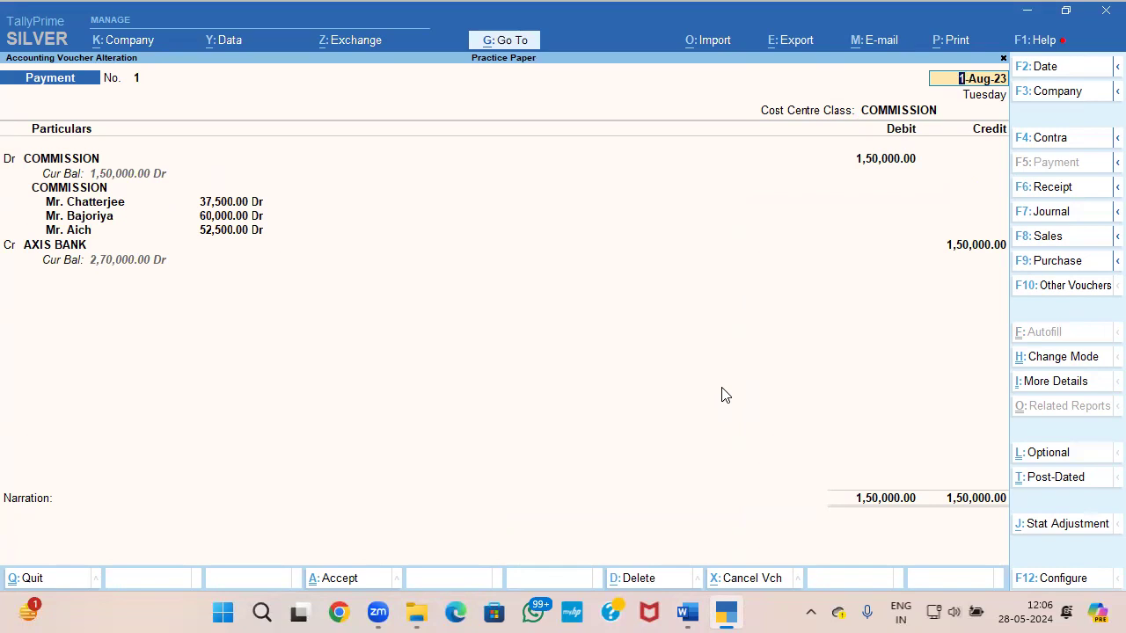
{"action": "key", "text": "BackSpace"}
{"action": "key", "text": "Page_Down"}
Step: Read question 5 in the question paper and open the Document 1 PDF from the Set 1 folder
{"action": "key", "text": "alt+Tab"}
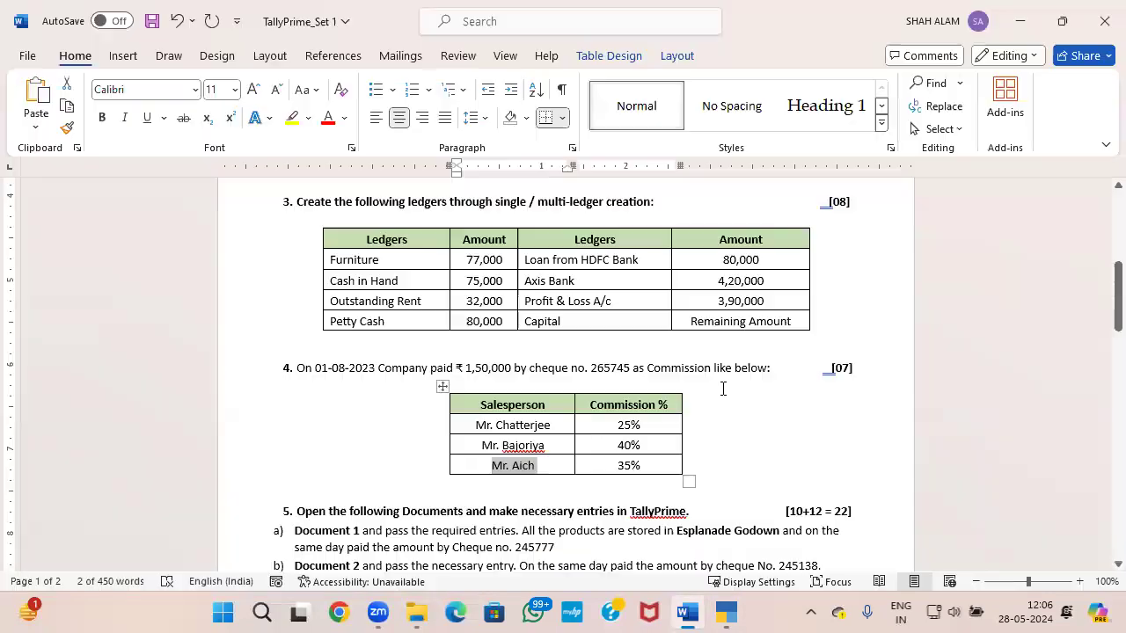
{"action": "scroll", "coordinate": [761, 407], "scroll_direction": "down", "scroll_amount": 3}
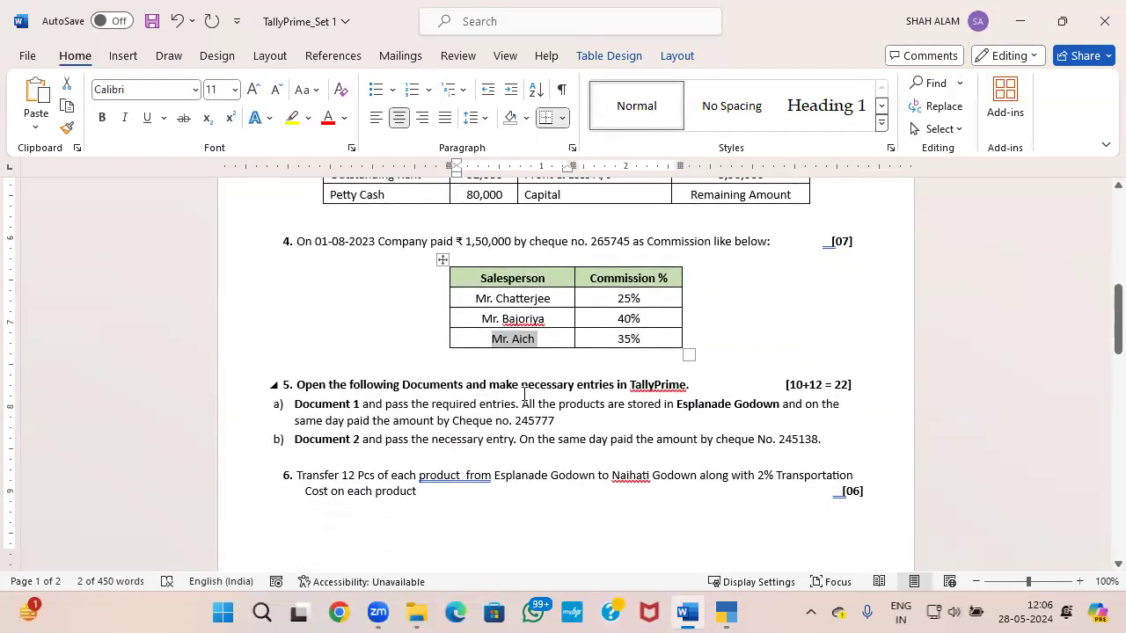
{"action": "scroll", "coordinate": [647, 390], "scroll_direction": "down", "scroll_amount": 1}
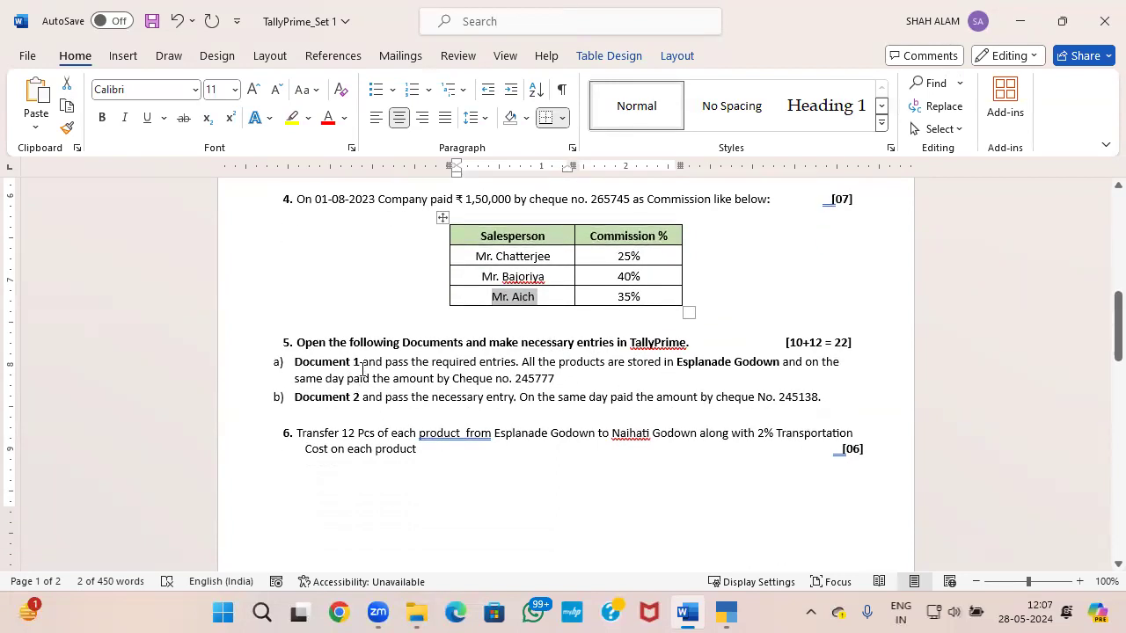
{"action": "key", "text": "alt+Tab"}
{"action": "mouse_move", "coordinate": [419, 613]}
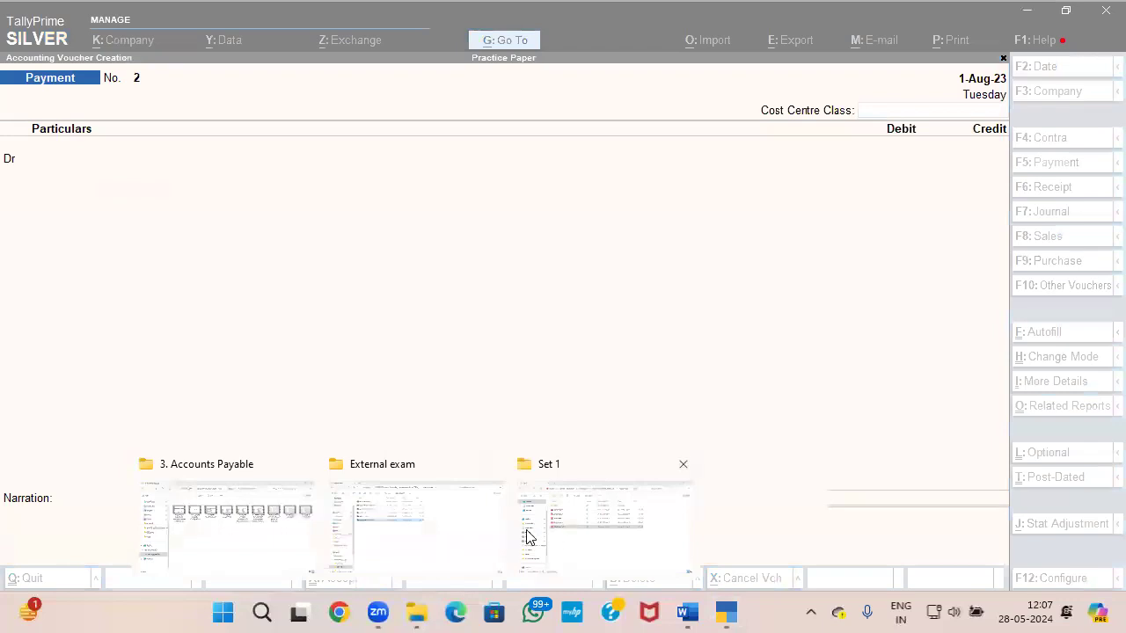
{"action": "left_click", "coordinate": [566, 534]}
{"action": "left_click", "coordinate": [261, 187]}
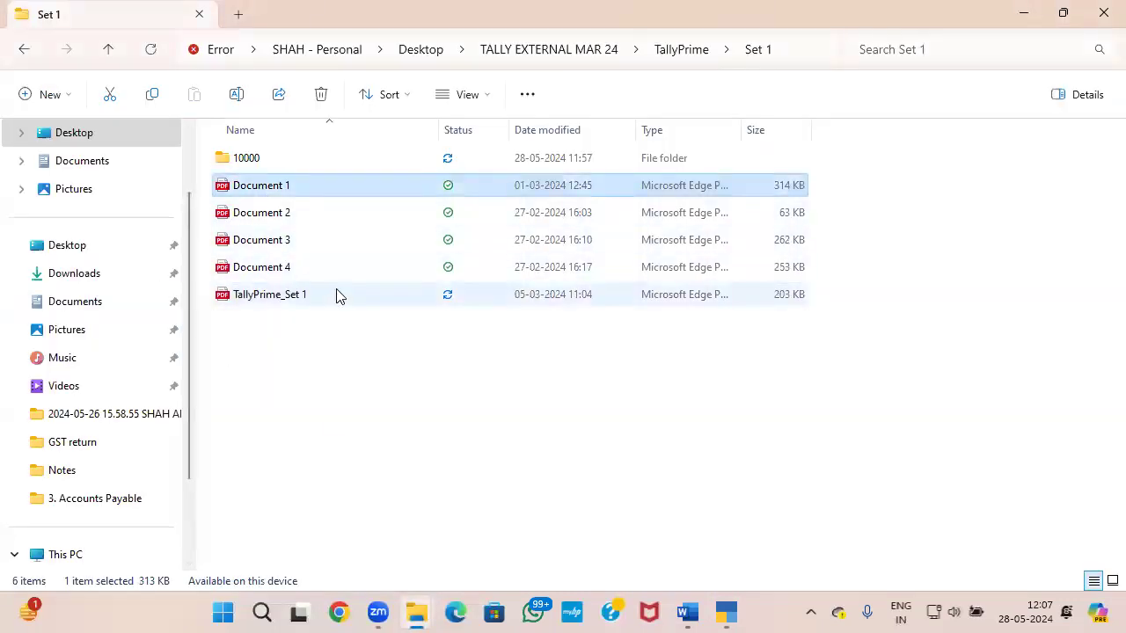
{"action": "key", "text": "Return"}
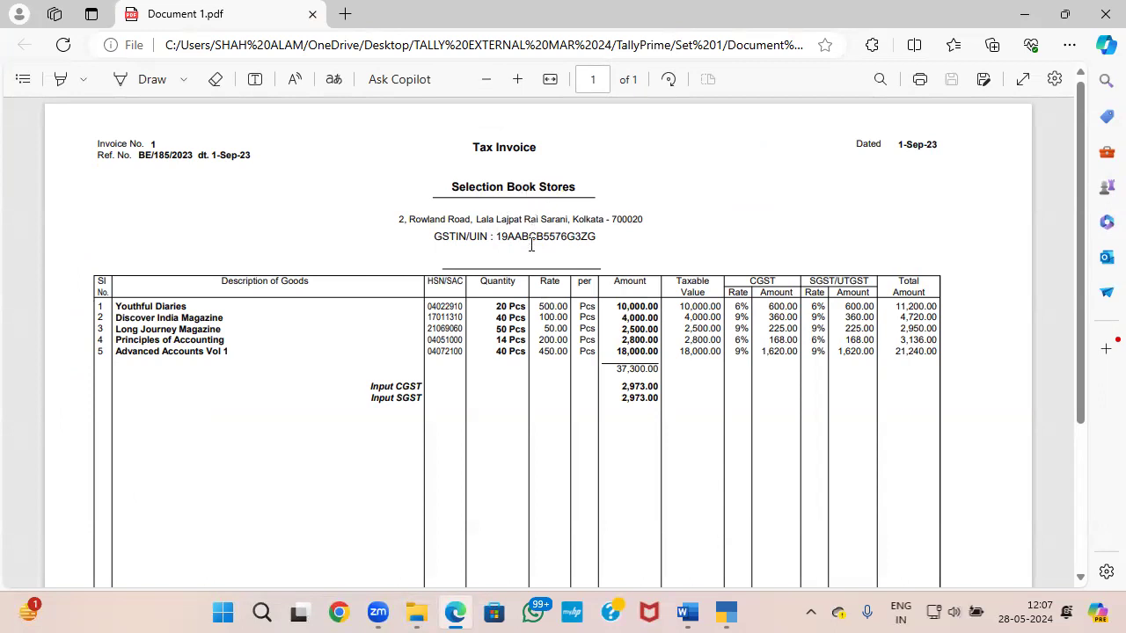
Step: Examine the Selection Book Stores tax invoice in Document 1 and compare it with question 5's payment and godown instructions
{"action": "scroll", "coordinate": [533, 277], "scroll_direction": "down", "scroll_amount": 3}
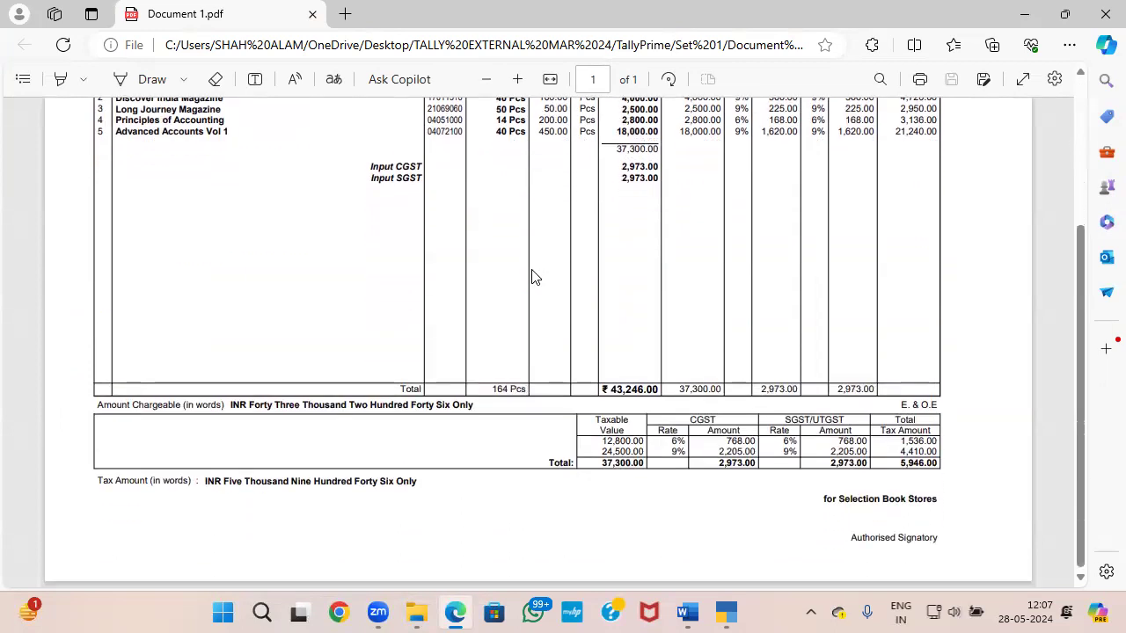
{"action": "scroll", "coordinate": [534, 277], "scroll_direction": "up", "scroll_amount": 3}
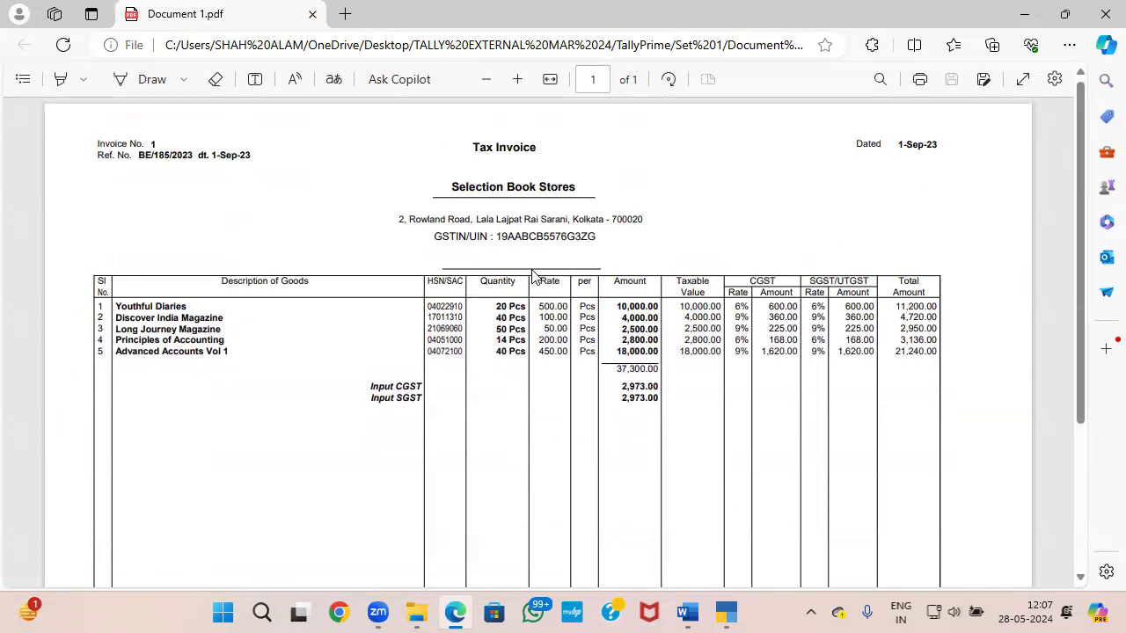
{"action": "scroll", "coordinate": [579, 233], "scroll_direction": "down", "scroll_amount": 2}
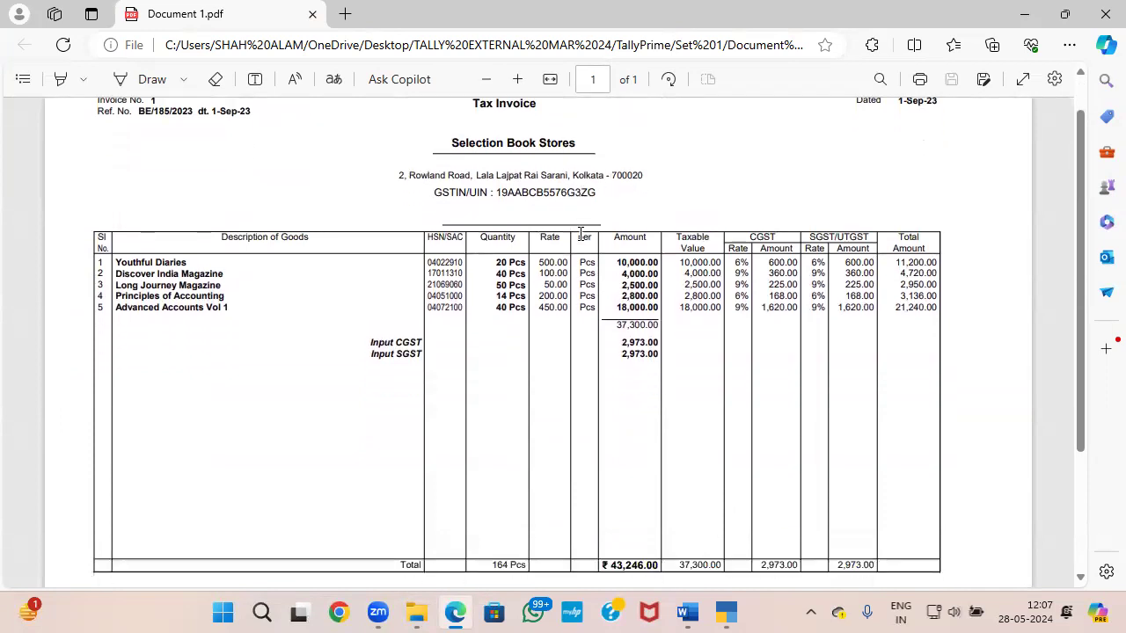
{"action": "scroll", "coordinate": [579, 233], "scroll_direction": "up", "scroll_amount": 2}
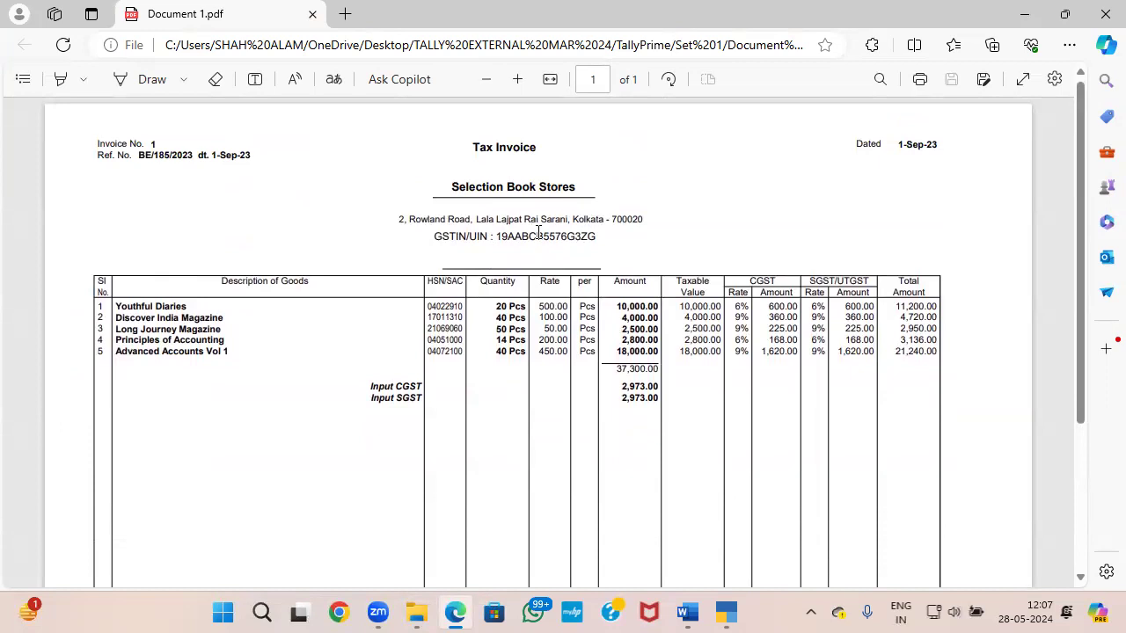
{"action": "key", "text": "alt+Tab"}
{"action": "key", "text": "alt+Tab"}
{"action": "key", "text": "alt+Tab"}
{"action": "key", "text": "alt+Tab"}
{"action": "key", "text": "alt+Tab"}
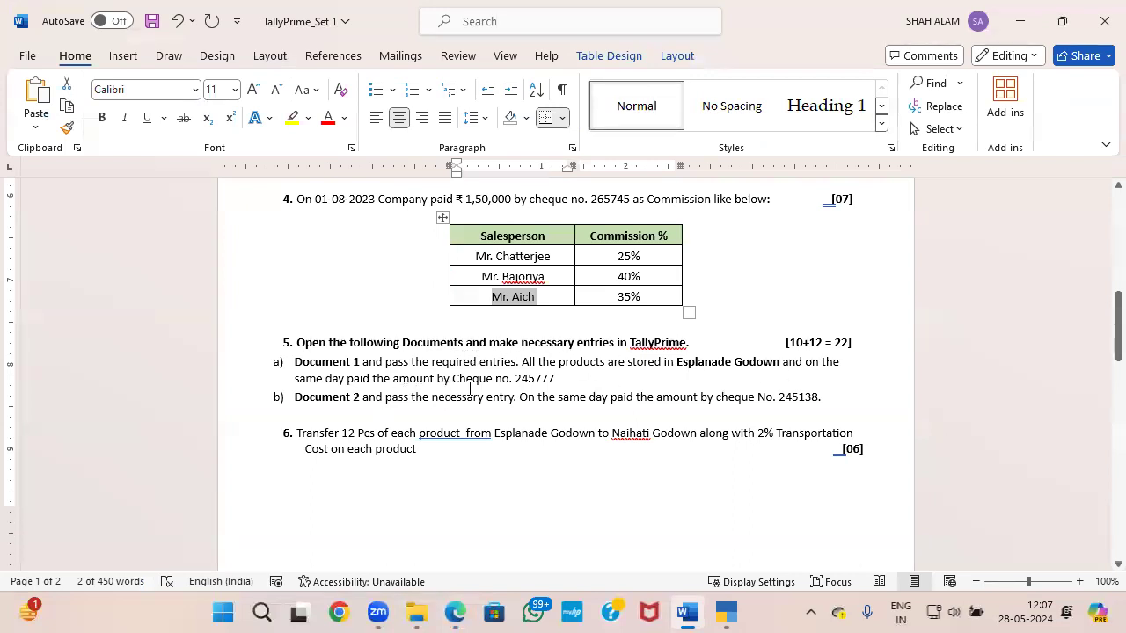
{"action": "key", "text": "alt+Tab"}
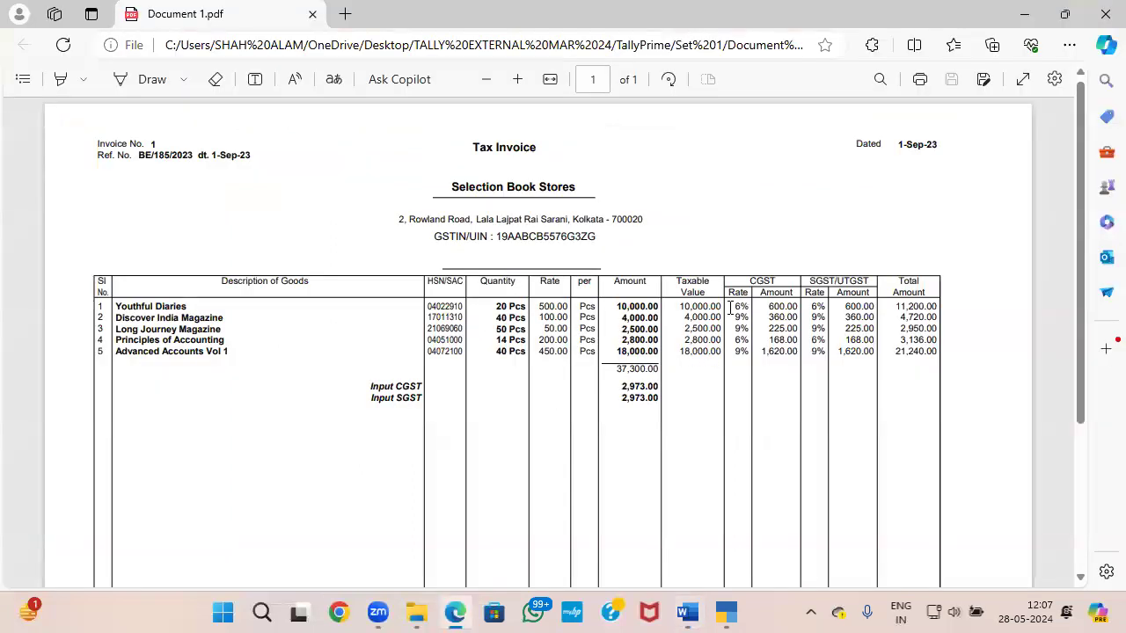
Step: Return to TallyPrime and switch the blank payment voucher to a purchase voucher
{"action": "key", "text": "alt+Tab"}
{"action": "key", "text": "alt+Tab"}
{"action": "key", "text": "alt+Tab"}
{"action": "key", "text": "alt+Tab"}
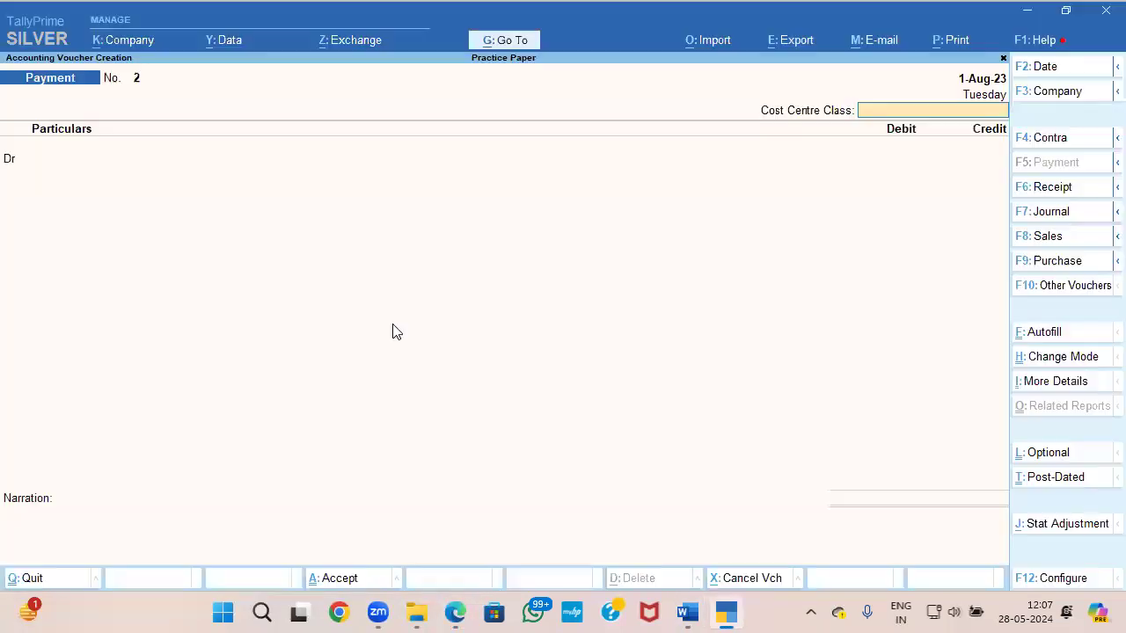
{"action": "left_click", "coordinate": [1055, 260]}
Step: Set the purchase voucher date to 1-9, matching the invoice date in Document 1
{"action": "key", "text": "alt+Tab"}
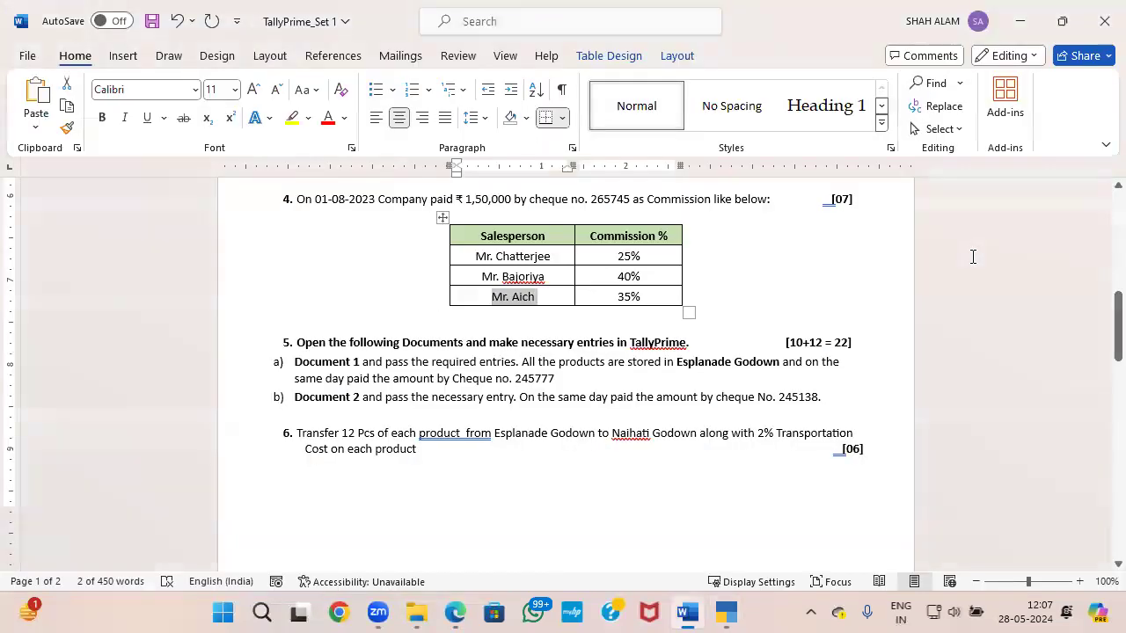
{"action": "key", "text": "alt+Tab"}
{"action": "key", "text": "alt+Tab"}
{"action": "key", "text": "alt+Tab"}
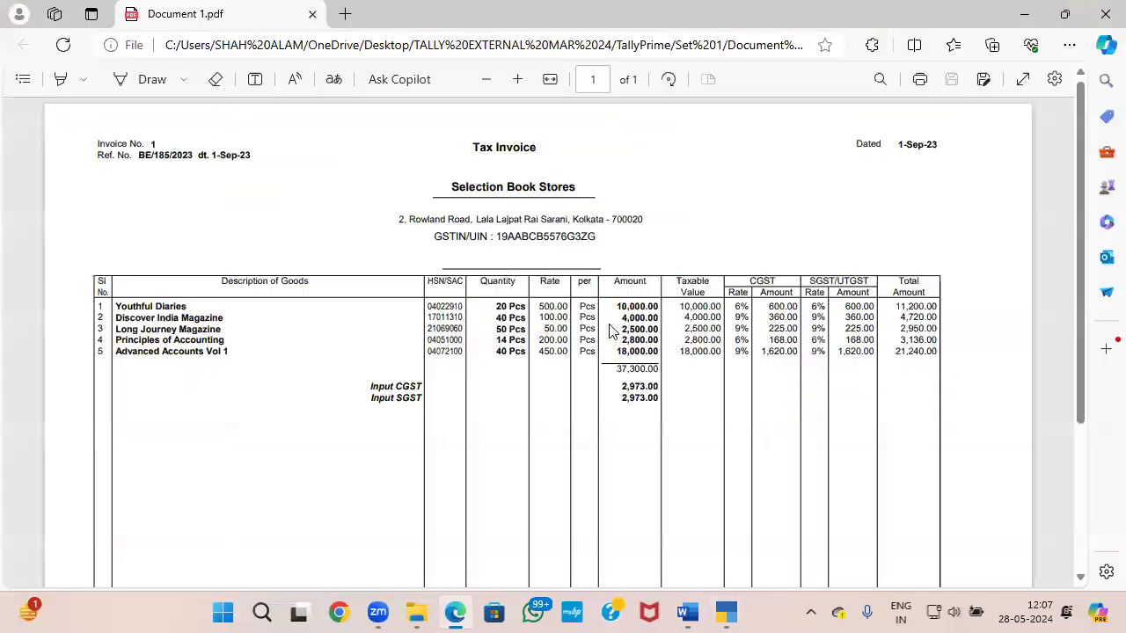
{"action": "key", "text": "alt+Tab"}
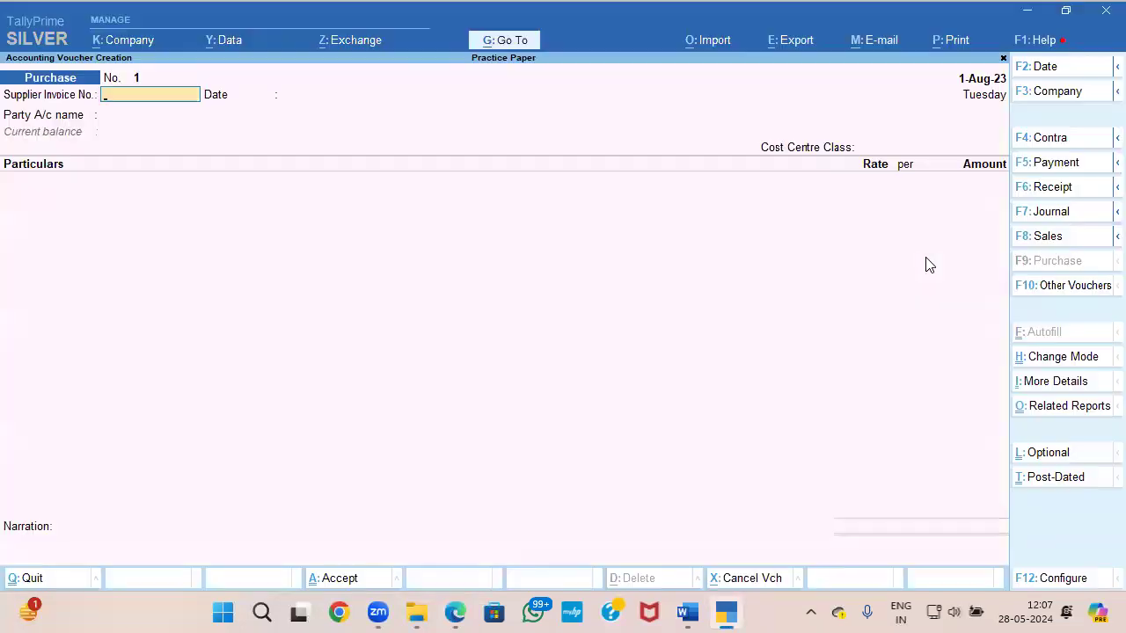
{"action": "key", "text": "F2"}
{"action": "type", "text": "1-9"}
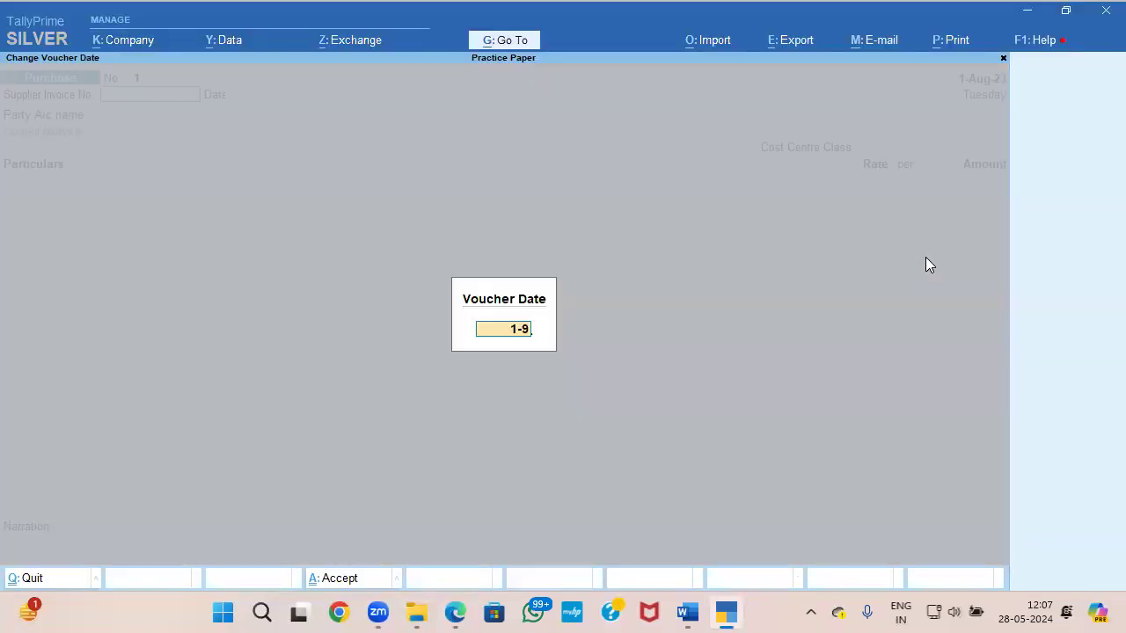
{"action": "key", "text": "Return"}
Step: Enter the invoice reference BE/185/2023 as the supplier invoice number and accept 1-Sep-23 as its date
{"action": "key", "text": "alt+Tab"}
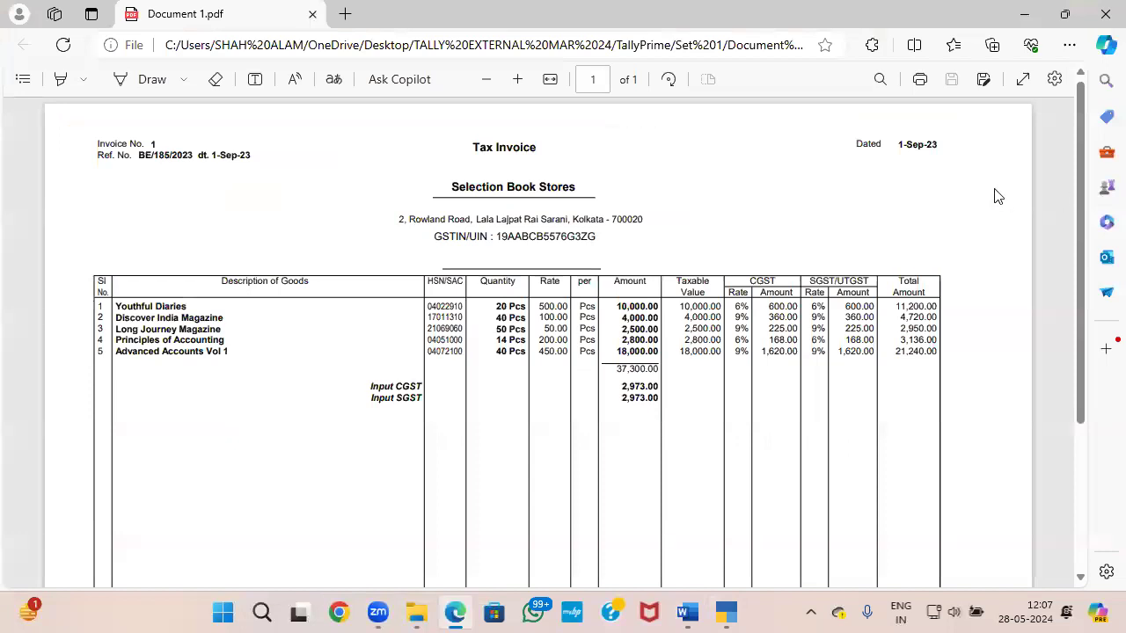
{"action": "left_click_drag", "start_coordinate": [139, 155], "coordinate": [192, 158]}
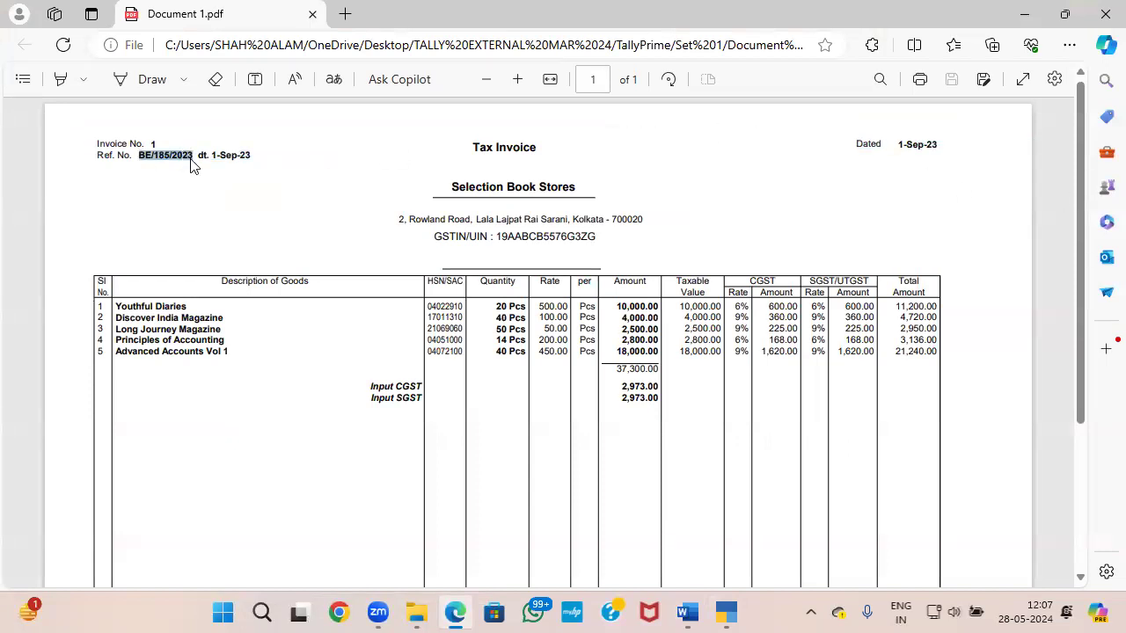
{"action": "key", "text": "alt+Tab"}
{"action": "type", "text": "BE/185/2023"}
{"action": "key", "text": "Return"}
{"action": "key", "text": "Return"}
Step: Start a new party ledger and name it Selection Book Stores, copying the supplier name from the Document 1 invoice
{"action": "key", "text": "alt+c"}
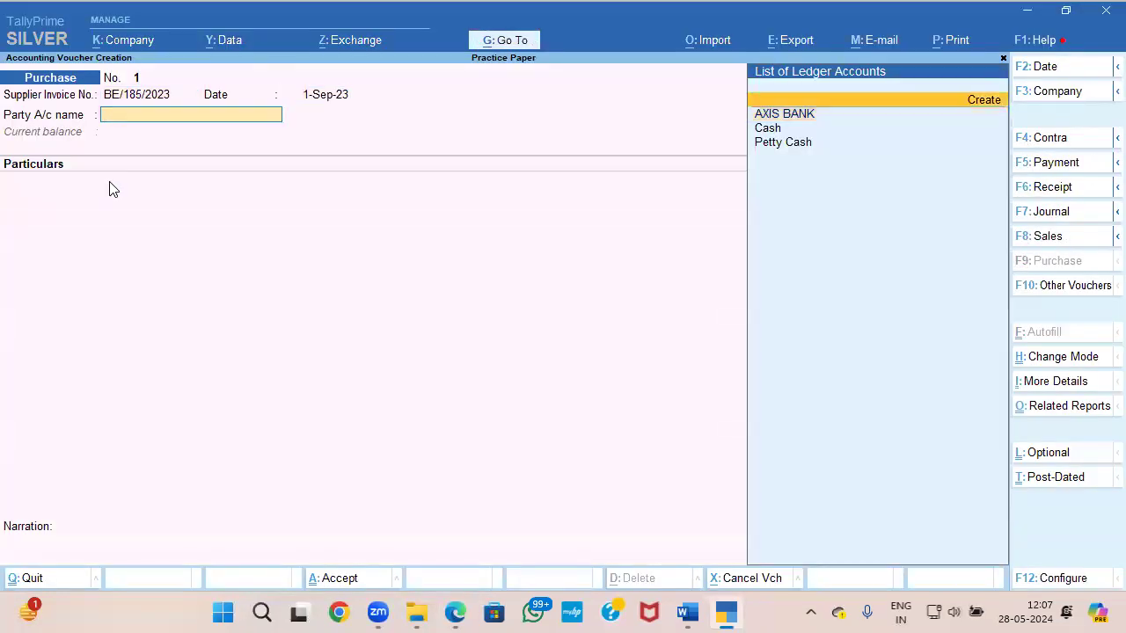
{"action": "key", "text": "alt+Tab"}
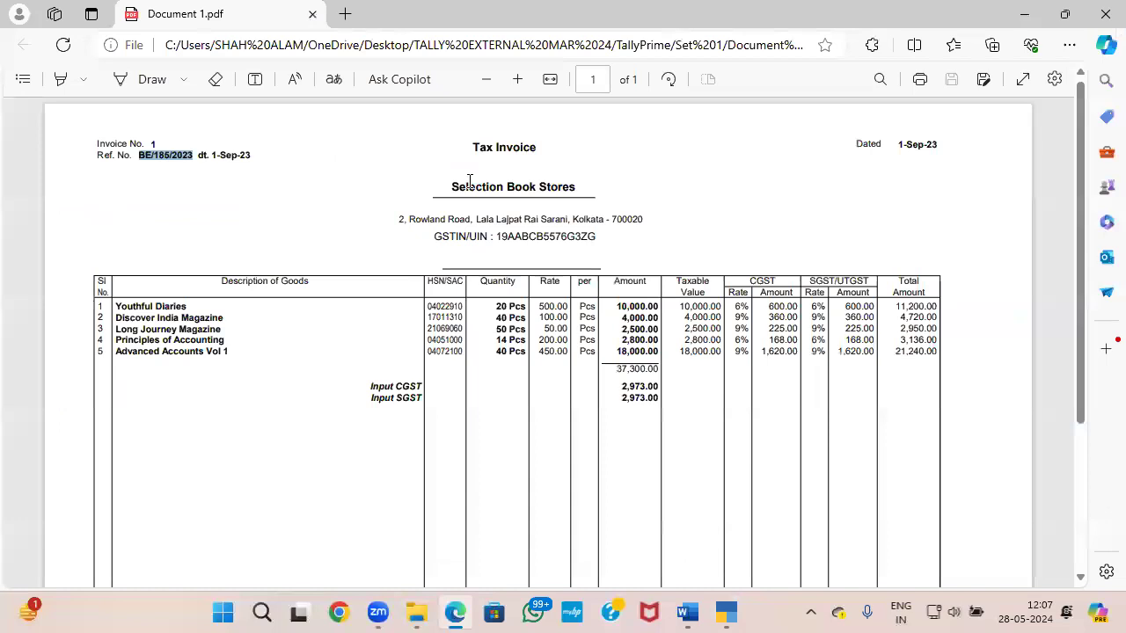
{"action": "left_click_drag", "start_coordinate": [453, 186], "coordinate": [583, 187]}
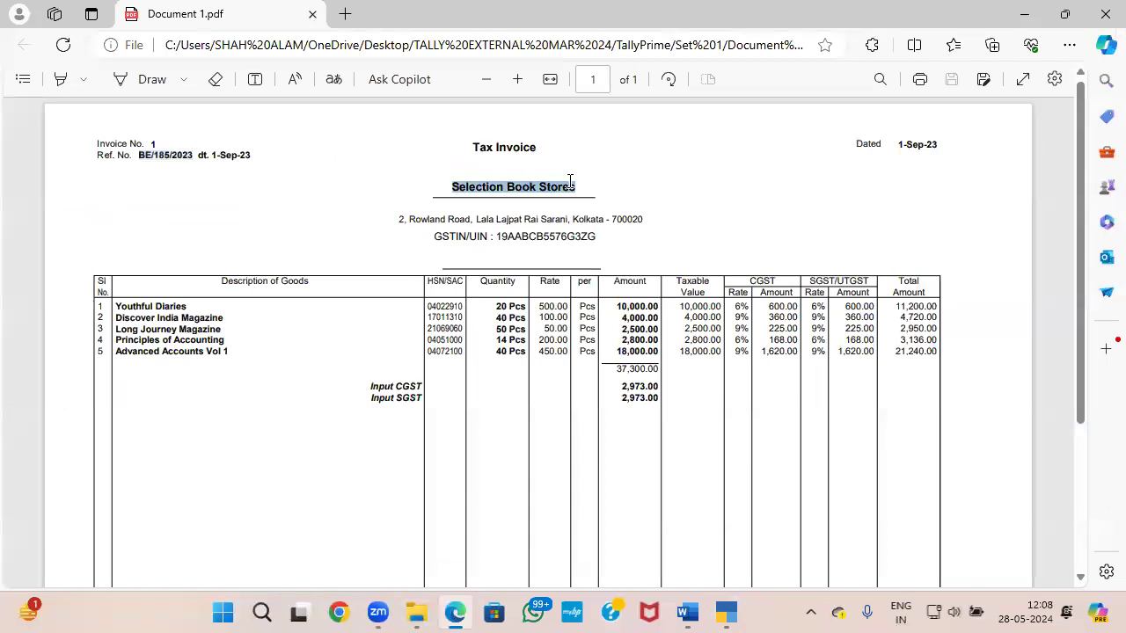
{"action": "key", "text": "ctrl+c"}
{"action": "key", "text": "alt+Tab"}
{"action": "key", "text": "ctrl+v"}
{"action": "key", "text": "Return"}
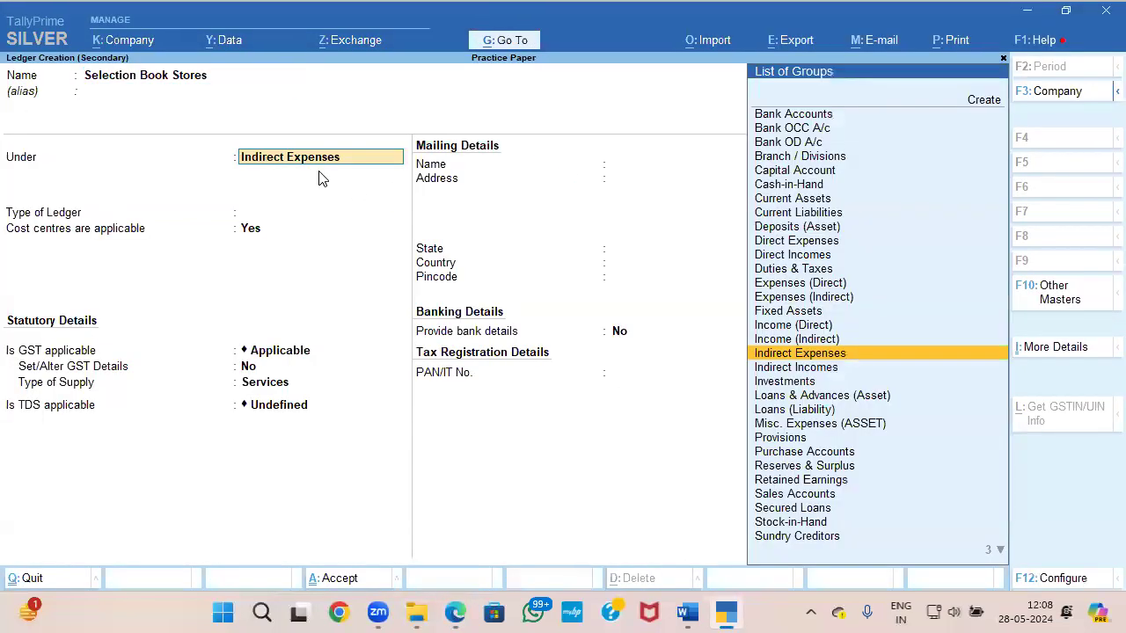
Step: Place the ledger under Sundry Creditors, keeping bill-by-bill balances on, the credit period blank and the credit days check off
{"action": "type", "text": "SIn"}
{"action": "key", "text": "BackSpace"}
{"action": "key", "text": "BackSpace"}
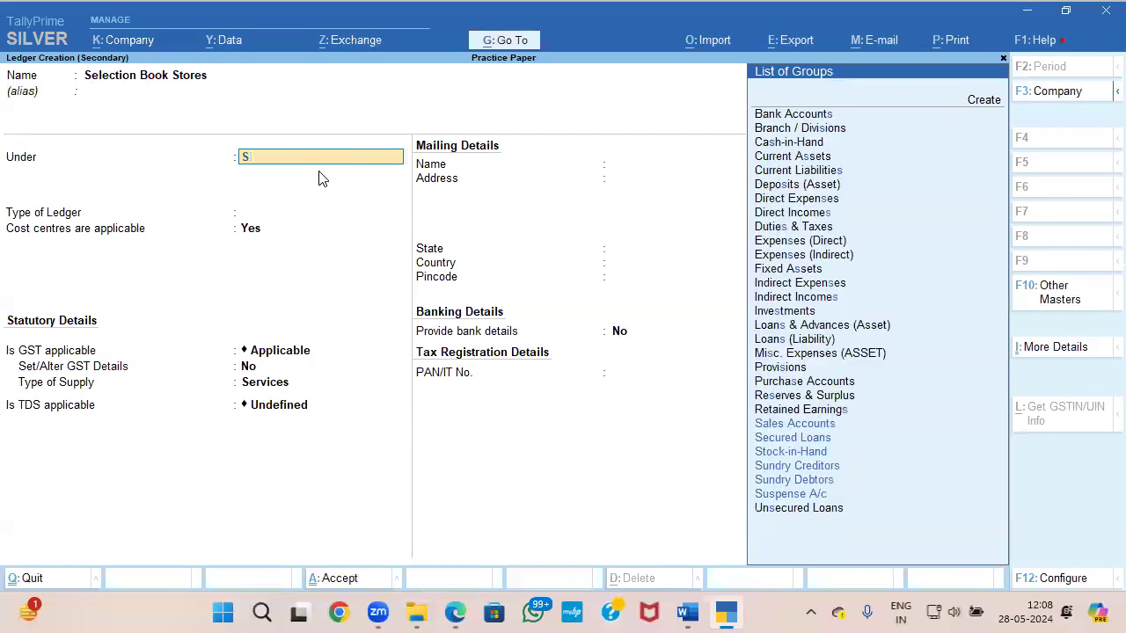
{"action": "type", "text": "u"}
{"action": "key", "text": "Down"}
{"action": "key", "text": "Return"}
{"action": "key", "text": "Return"}
{"action": "key", "text": "Return"}
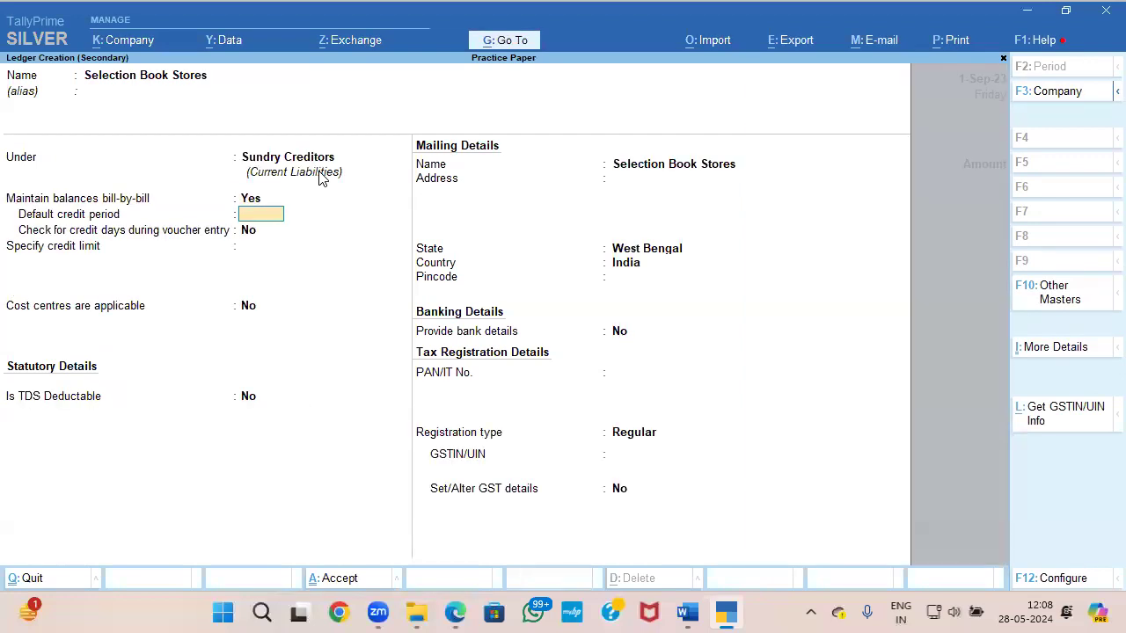
{"action": "key", "text": "Return"}
{"action": "key", "text": "Return"}
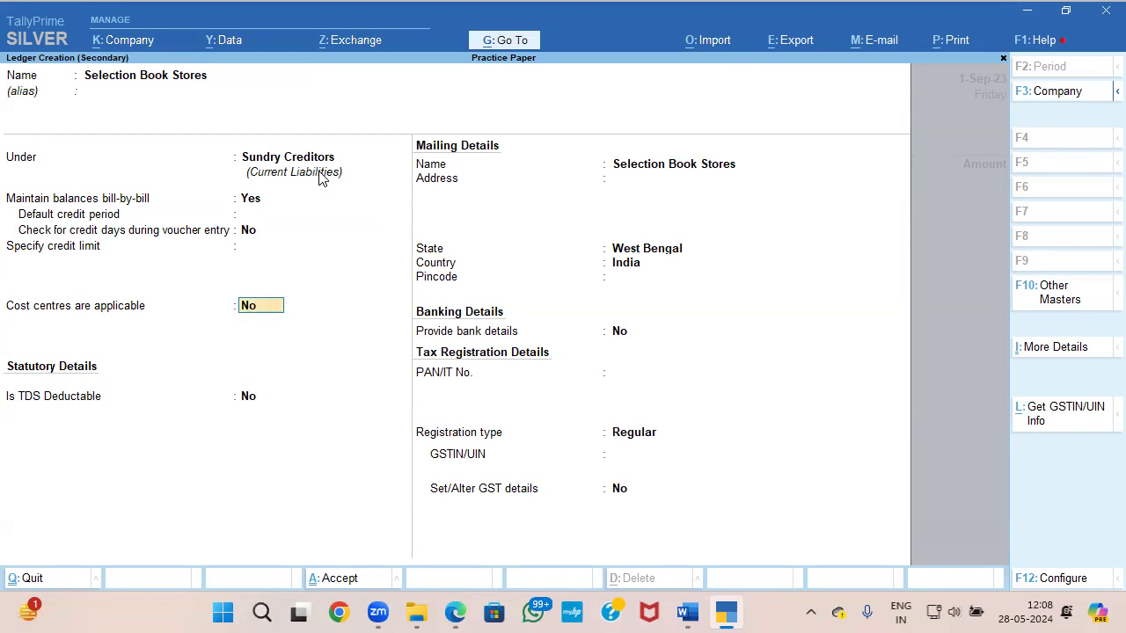
Step: Leave cost centres and TDS off for the supplier ledger, keeping West Bengal, India and no bank details
{"action": "key", "text": "Return"}
{"action": "key", "text": "Return"}
{"action": "key", "text": "Return"}
{"action": "key", "text": "Return"}
{"action": "key", "text": "Return"}
{"action": "key", "text": "Return"}
{"action": "key", "text": "Return"}
{"action": "key", "text": "Return"}
Step: Copy the supplier's GSTIN from the Document 1 invoice into the GSTIN/UIN of the Selection Book Stores ledger
{"action": "key", "text": "alt+Tab"}
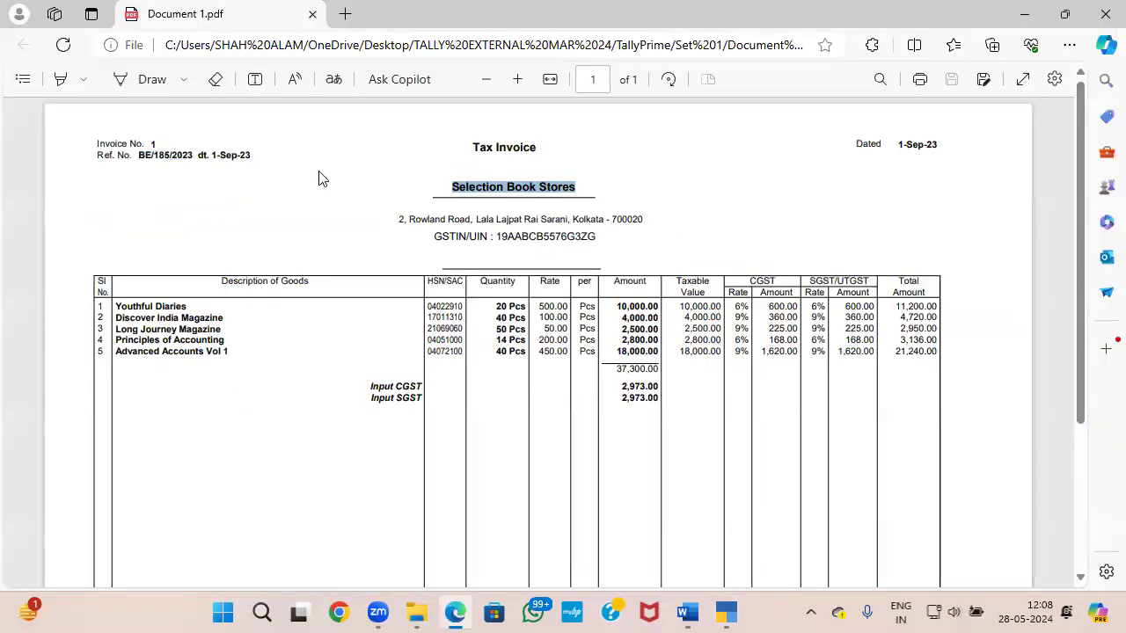
{"action": "key", "text": "alt+Tab"}
{"action": "key", "text": "alt+Tab"}
{"action": "key", "text": "alt+Tab"}
{"action": "key", "text": "alt+Tab"}
{"action": "left_click", "coordinate": [493, 237]}
{"action": "left_click_drag", "start_coordinate": [497, 237], "coordinate": [597, 241]}
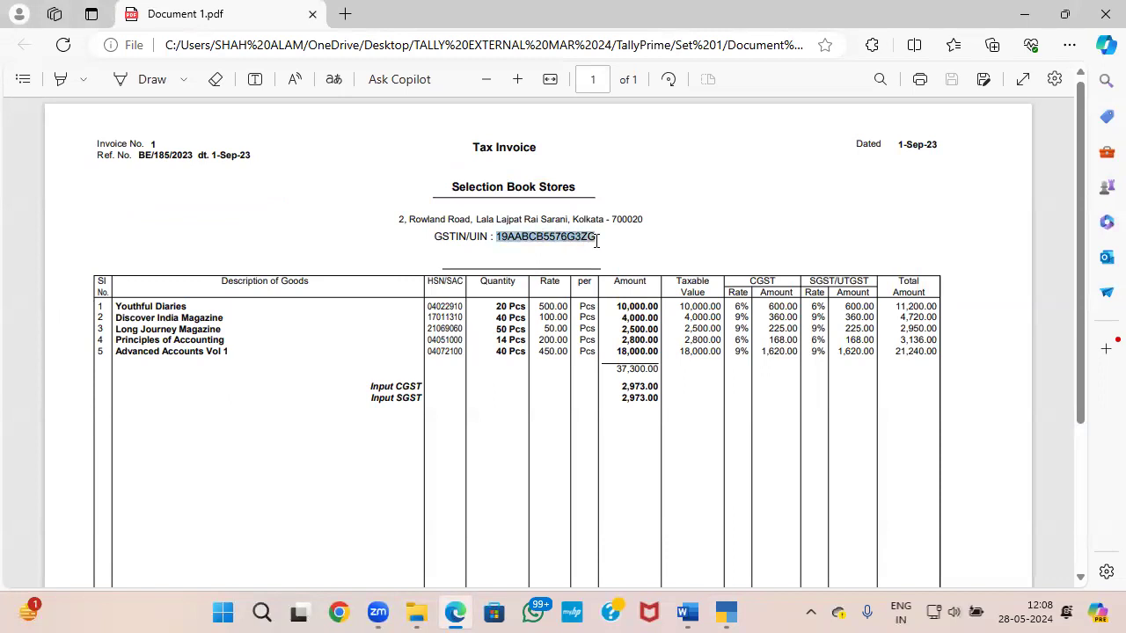
{"action": "key", "text": "alt+Tab"}
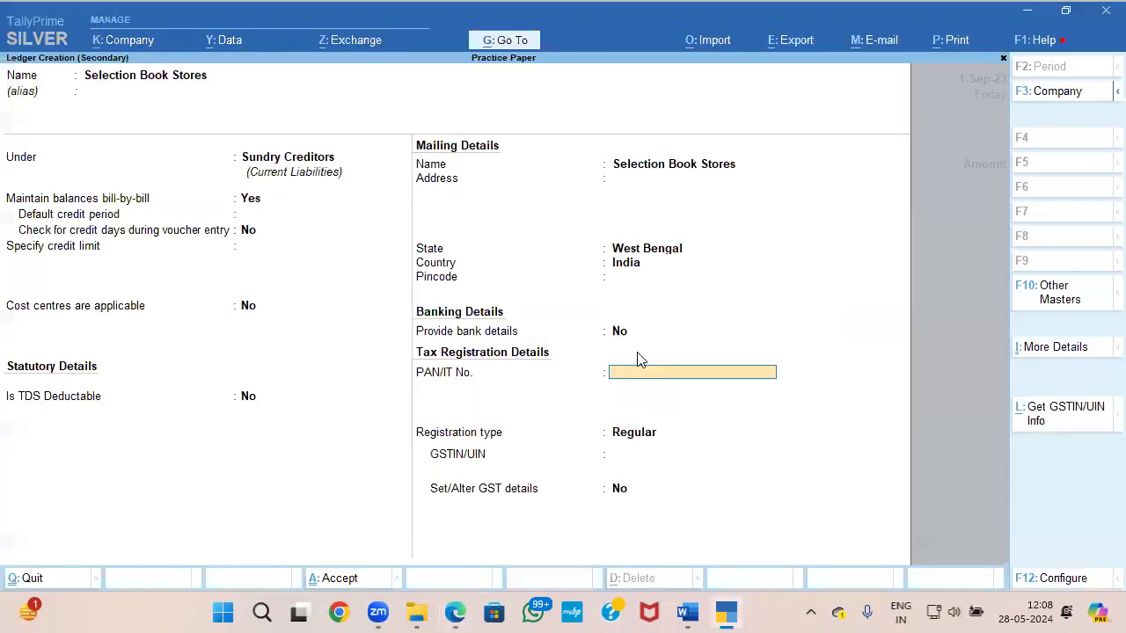
{"action": "left_click", "coordinate": [626, 454]}
{"action": "key", "text": "ctrl+v"}
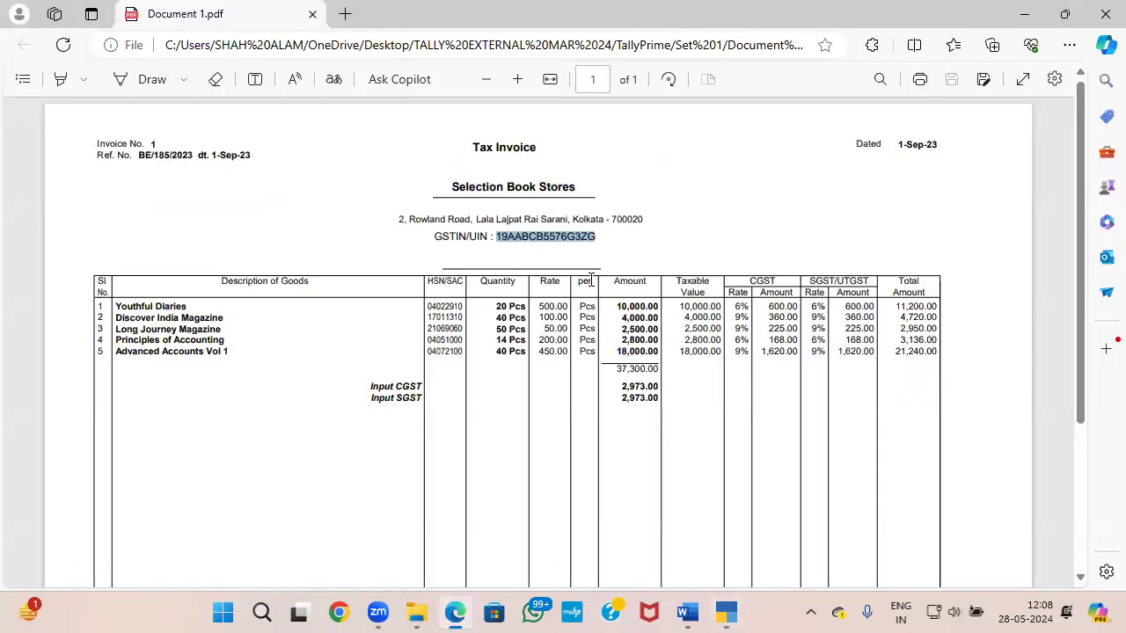
Step: Copy the number and road from the supplier's address in Document 1 into the ledger's first address line
{"action": "key", "text": "alt+Tab"}
{"action": "left_click_drag", "start_coordinate": [393, 217], "coordinate": [532, 219]}
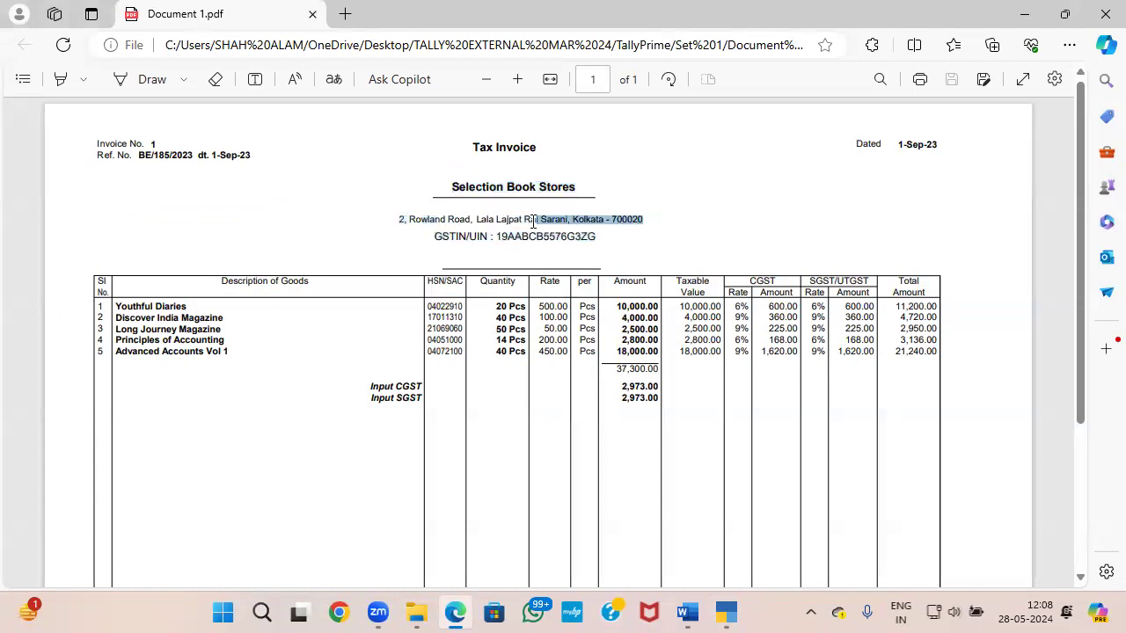
{"action": "left_click", "coordinate": [509, 220]}
{"action": "left_click_drag", "start_coordinate": [401, 219], "coordinate": [475, 220]}
{"action": "left_click", "coordinate": [401, 220]}
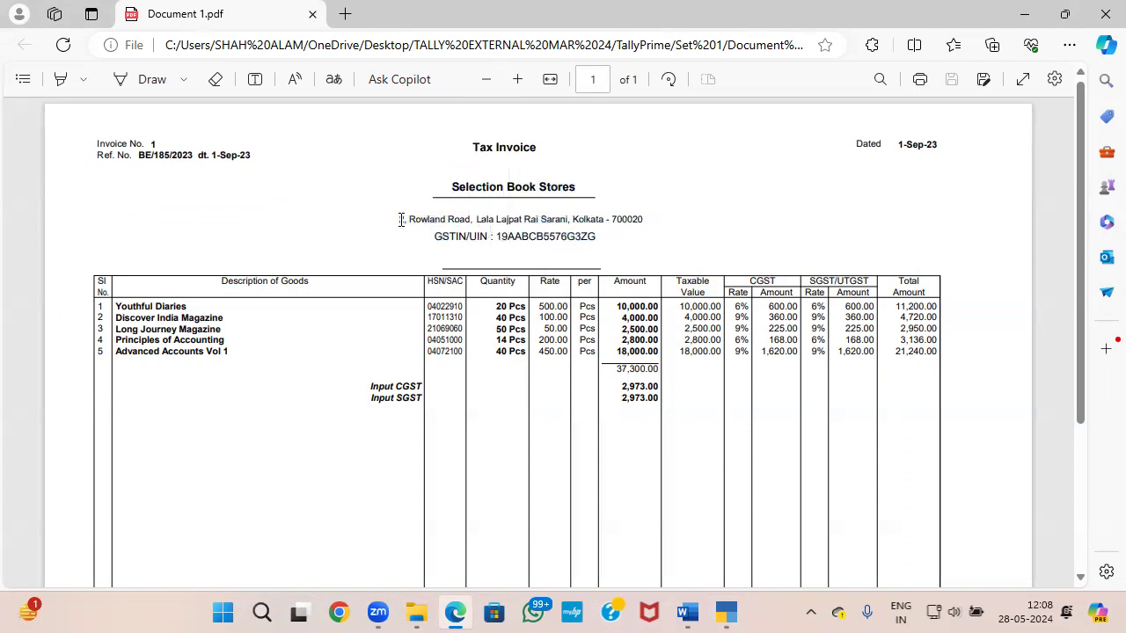
{"action": "left_click_drag", "start_coordinate": [401, 220], "coordinate": [476, 218]}
{"action": "key", "text": "alt+Tab"}
{"action": "left_click", "coordinate": [631, 180]}
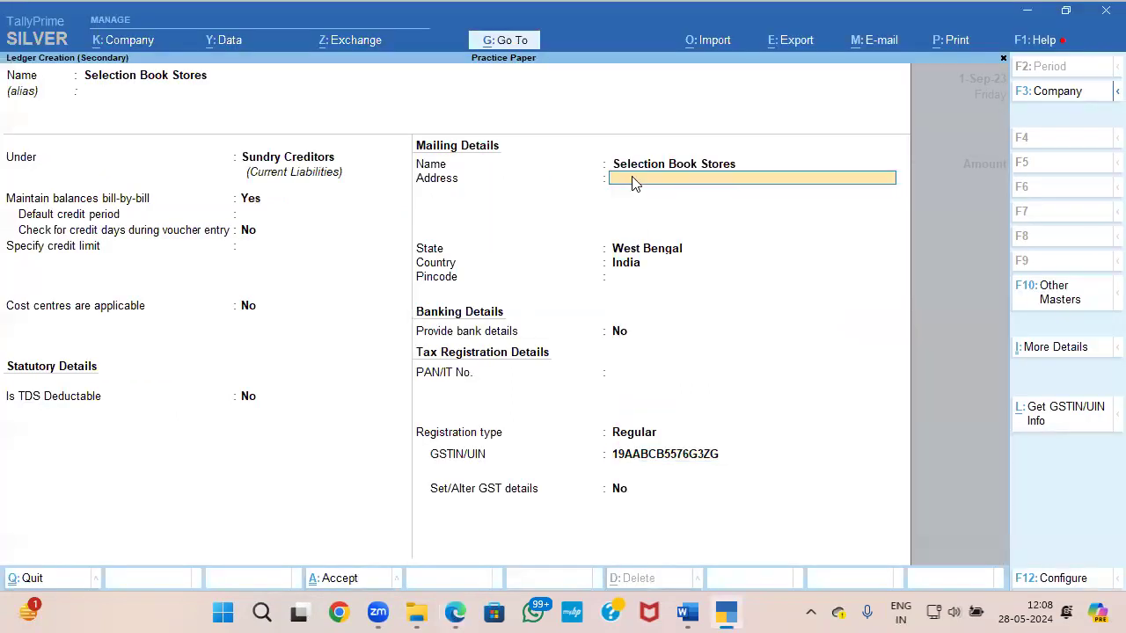
{"action": "key", "text": "ctrl+v"}
Step: Copy the rest of the supplier's address, up to the city, into the second address line and save the ledger
{"action": "key", "text": "alt+Tab"}
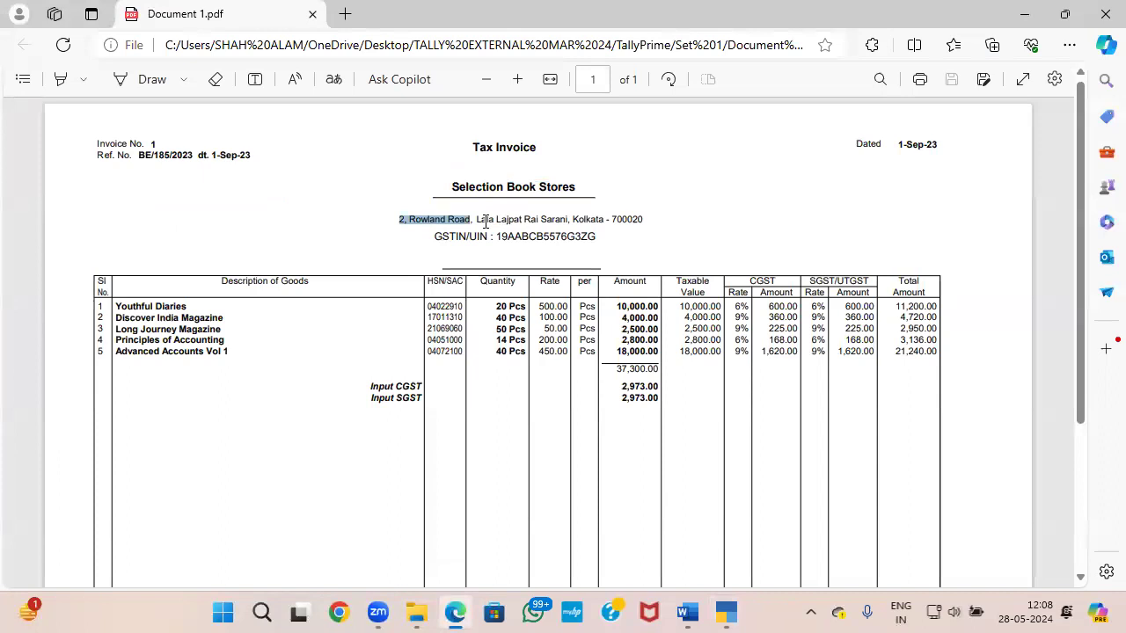
{"action": "left_click_drag", "start_coordinate": [478, 219], "coordinate": [604, 220]}
{"action": "key", "text": "ctrl+c"}
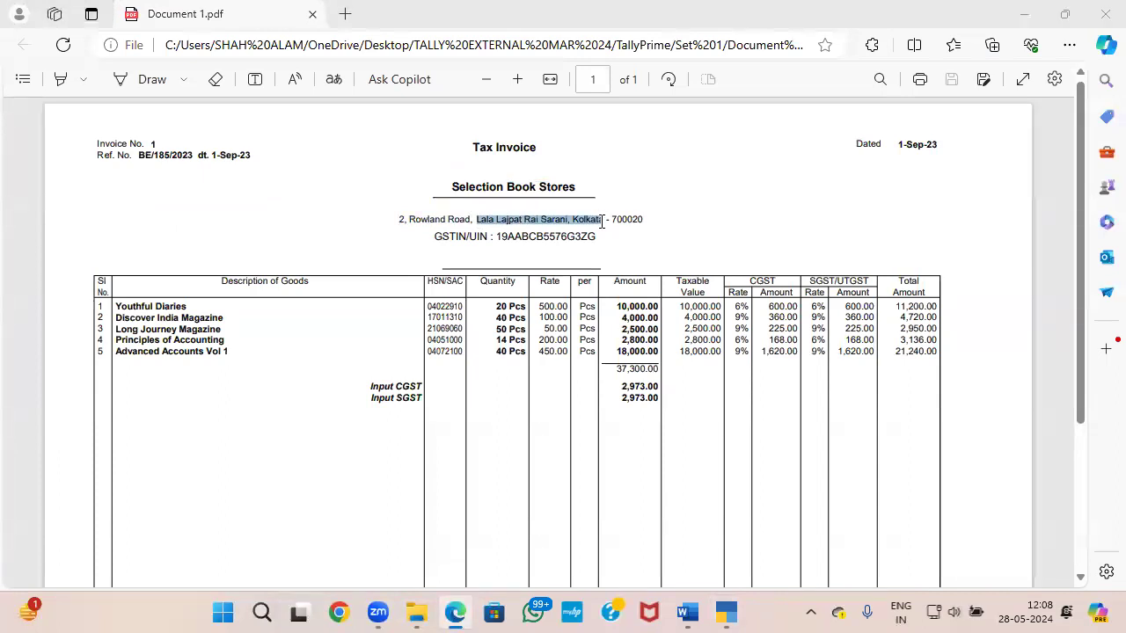
{"action": "key", "text": "alt+Tab"}
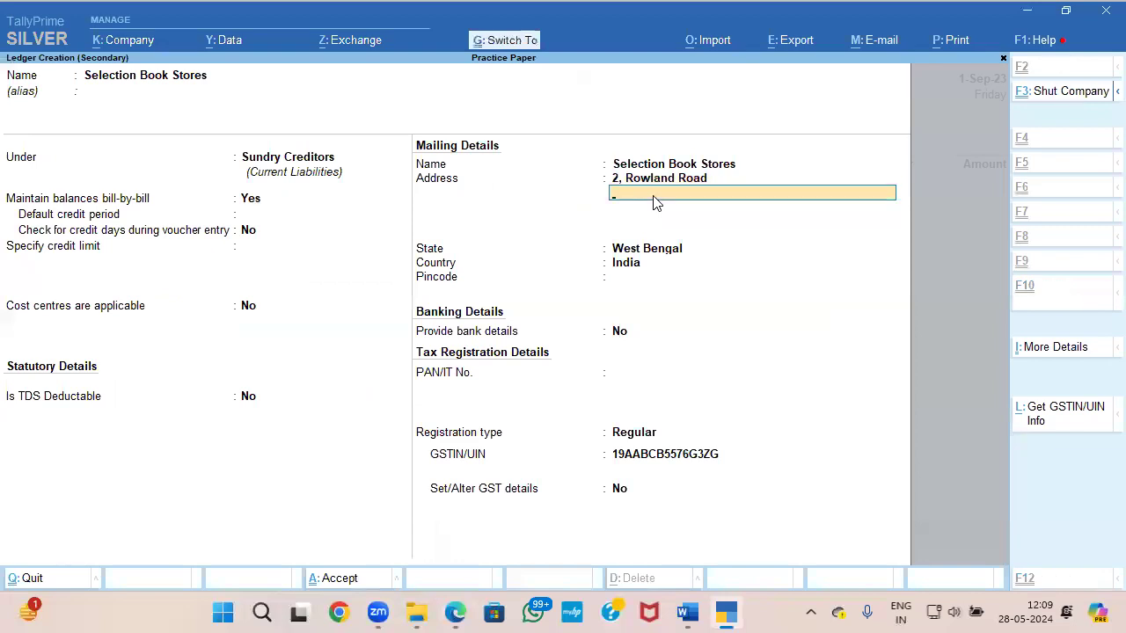
{"action": "key", "text": "ctrl+v"}
{"action": "key", "text": "ctrl+a"}
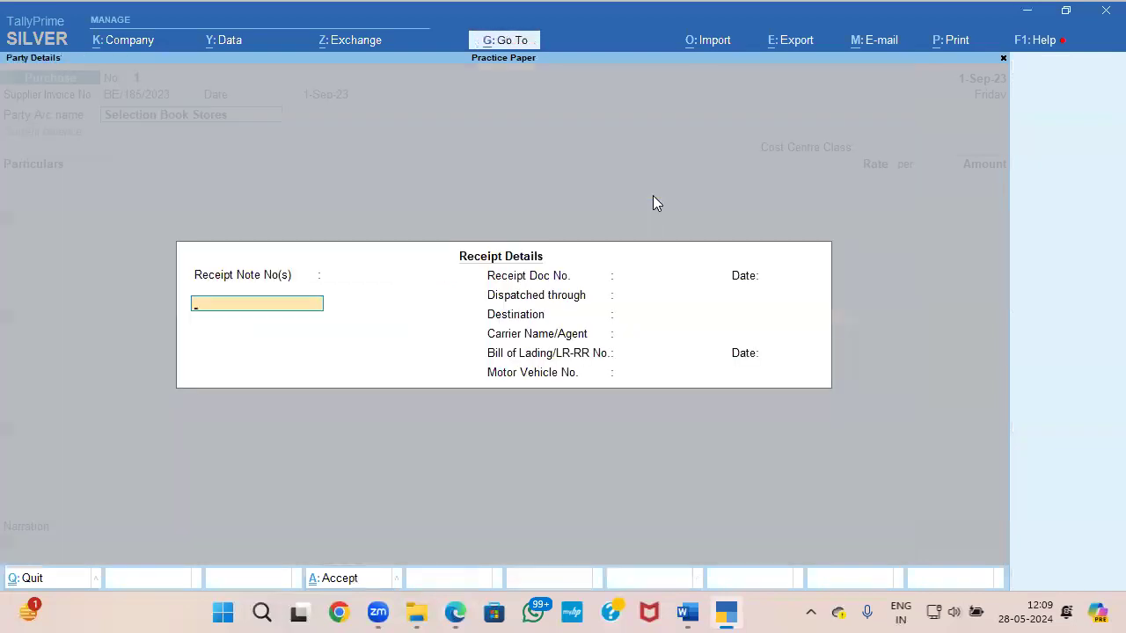
Step: Accept the blank receipt details and the filled-in party details for Selection Book Stores
{"action": "key", "text": "ctrl+a"}
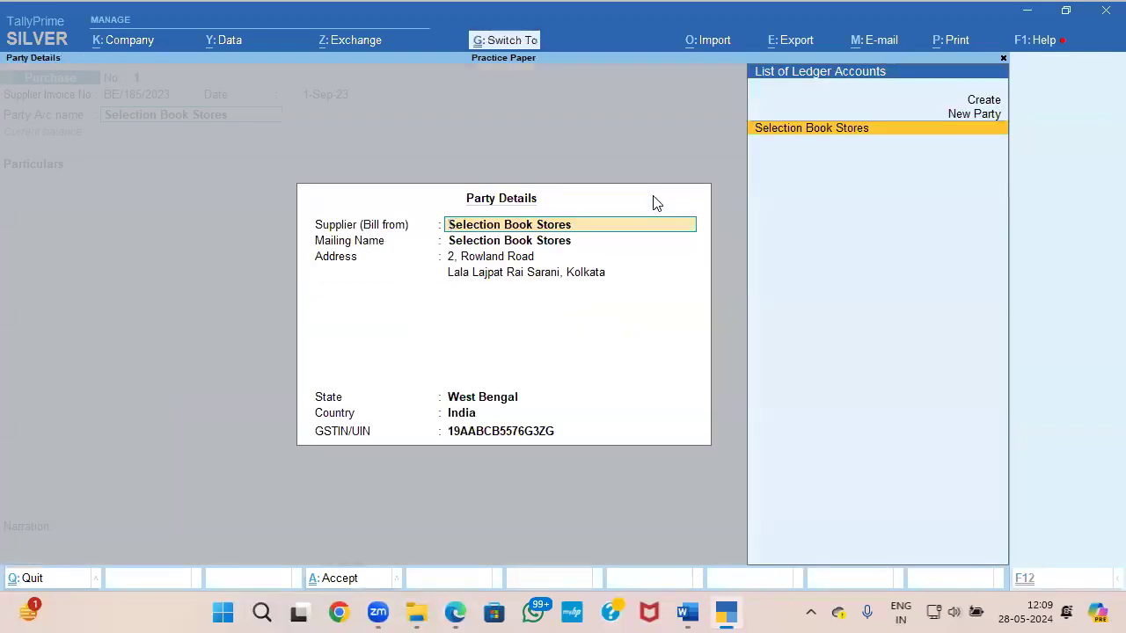
{"action": "key", "text": "ctrl+a"}
{"action": "key", "text": "Return"}
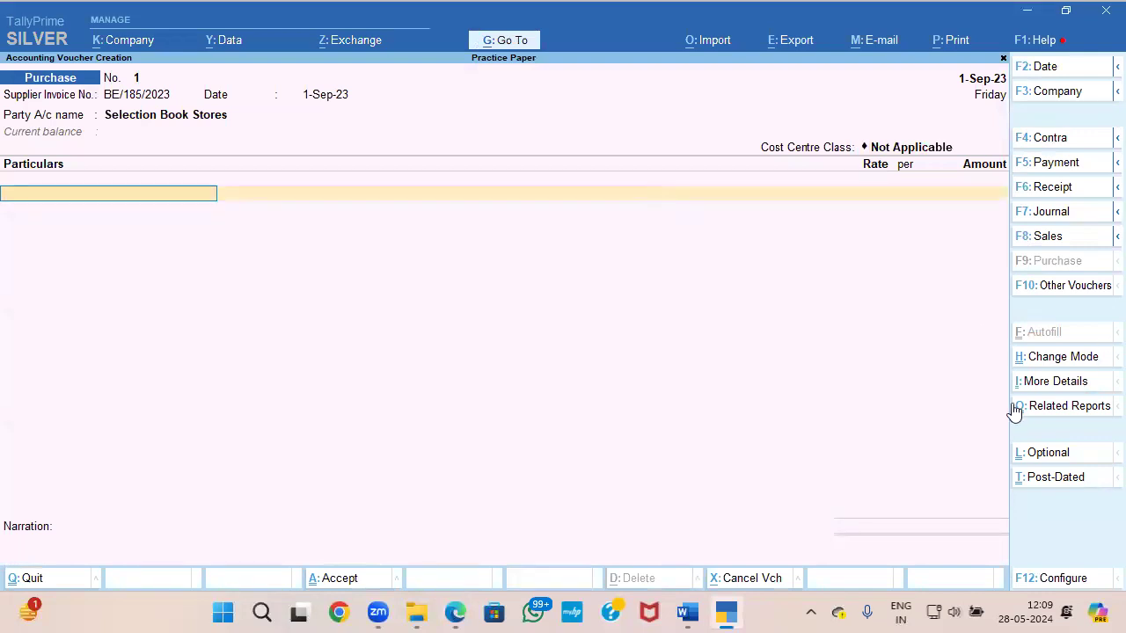
Step: Switch the purchase voucher to Item Invoice mode and accept Selection Book Stores with its receipt and party details again
{"action": "left_click", "coordinate": [1055, 359]}
{"action": "key", "text": "Up"}
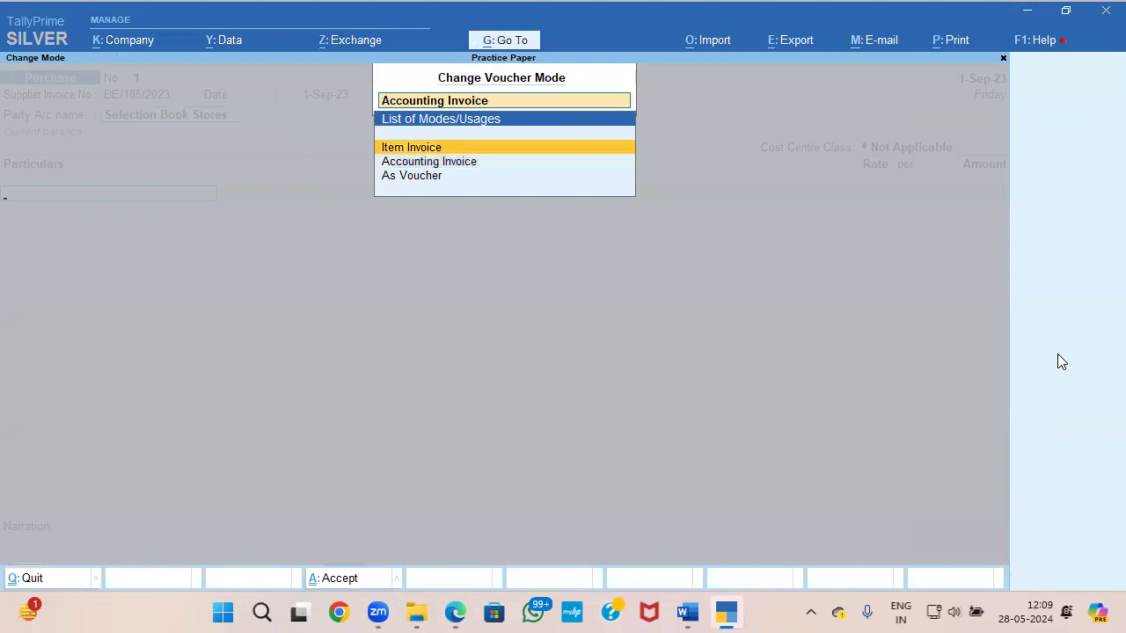
{"action": "key", "text": "Return"}
{"action": "key", "text": "Return"}
{"action": "key", "text": "Return"}
{"action": "key", "text": "Return"}
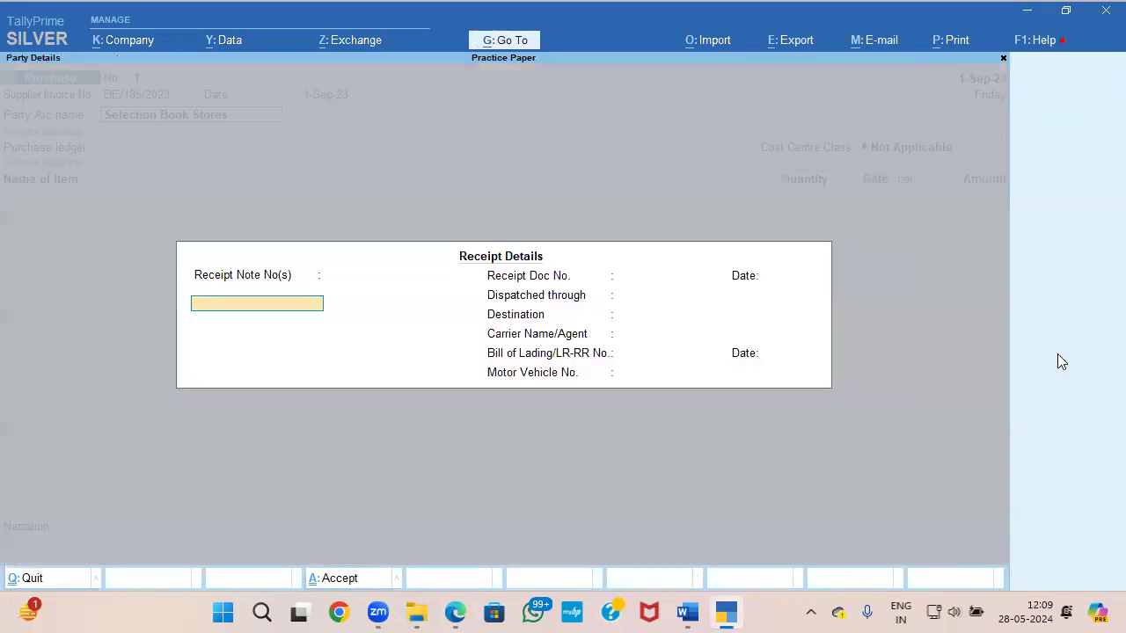
{"action": "key", "text": "ctrl+a"}
{"action": "key", "text": "ctrl+a"}
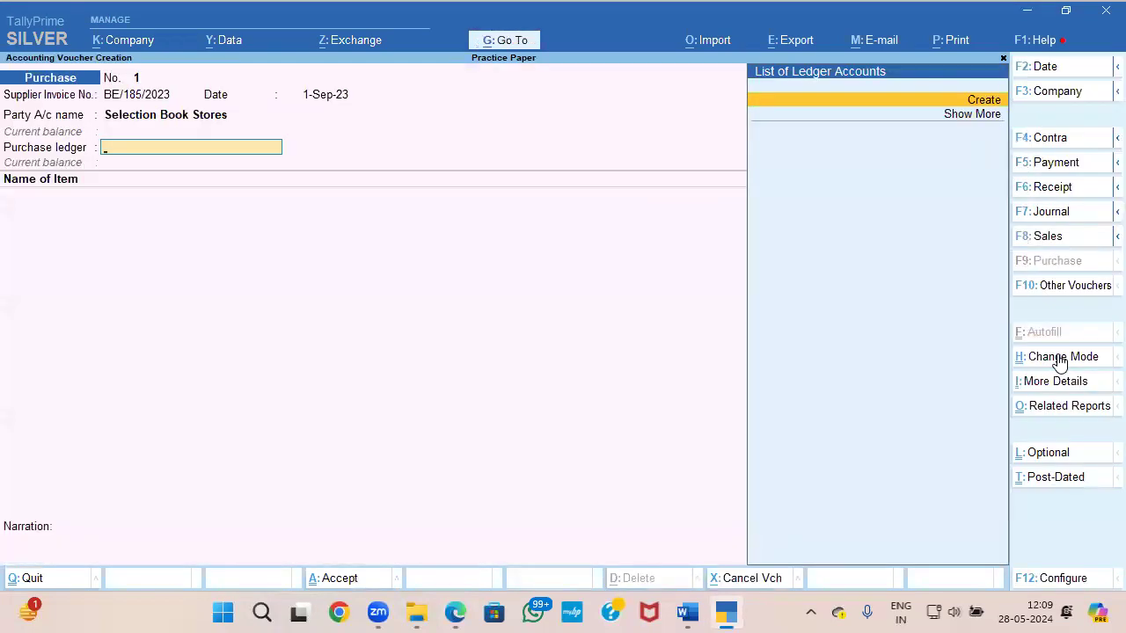
Step: Start a new purchase ledger named PURCHASE under Purchase Accounts, with its ledger type left as Not Applicable
{"action": "key", "text": "Return"}
{"action": "type", "text": "PUR"}
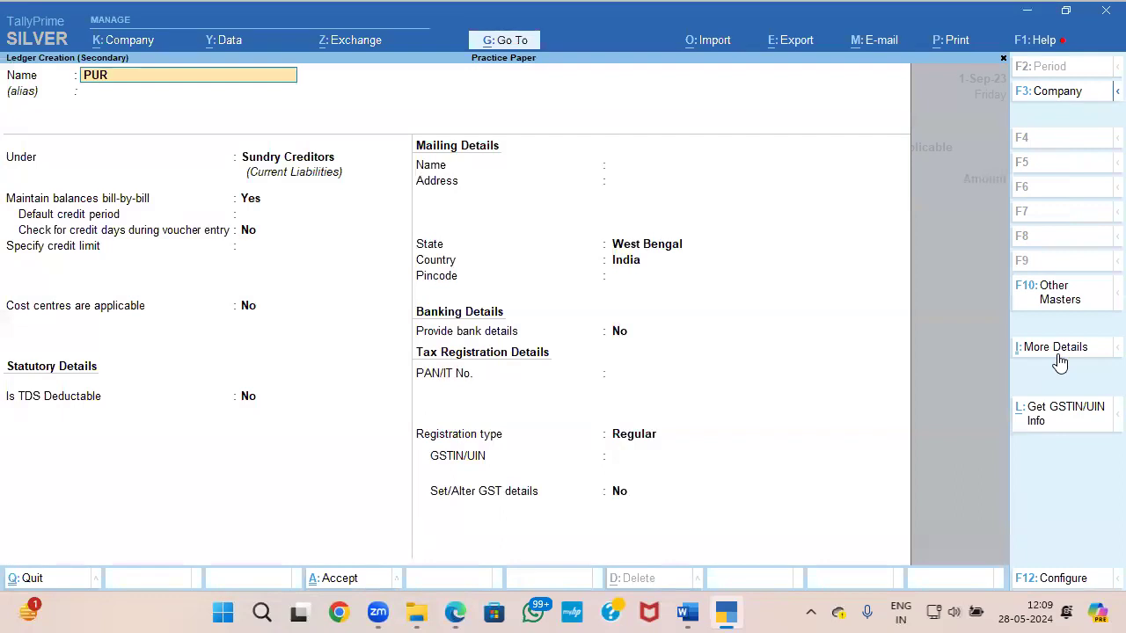
{"action": "type", "text": "CHASE"}
{"action": "key", "text": "Return"}
{"action": "key", "text": "Return"}
{"action": "type", "text": "PU"}
{"action": "key", "text": "Return"}
{"action": "key", "text": "Return"}
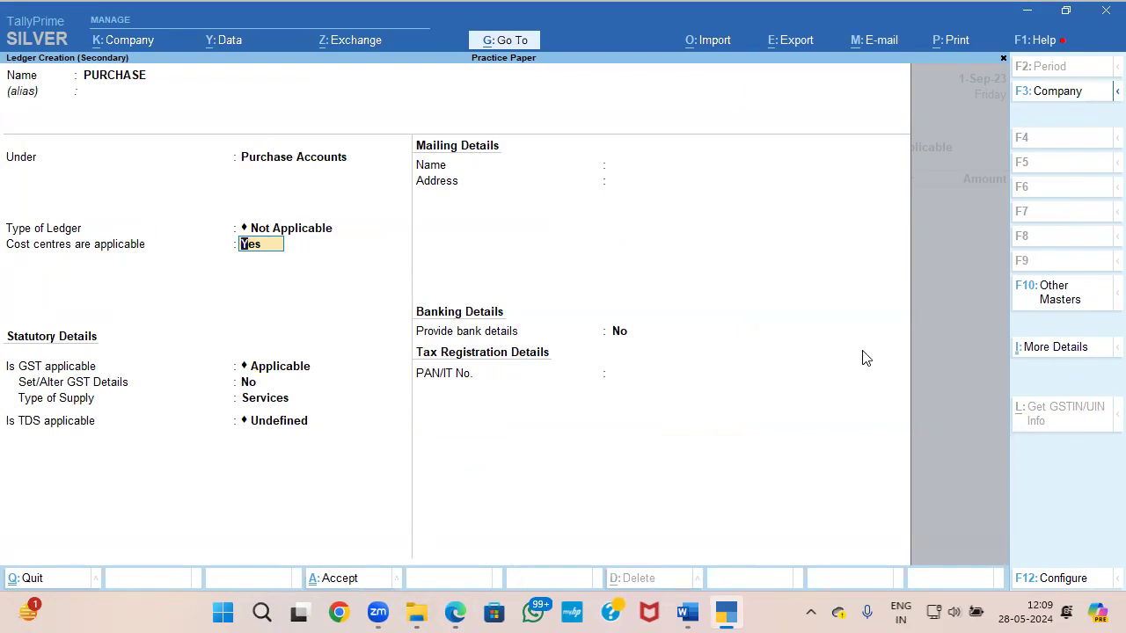
Step: Turn off cost centres for the PURCHASE ledger, keep GST applicable with Goods as the type of supply, and save the ledger
{"action": "type", "text": "N"}
{"action": "key", "text": "Return"}
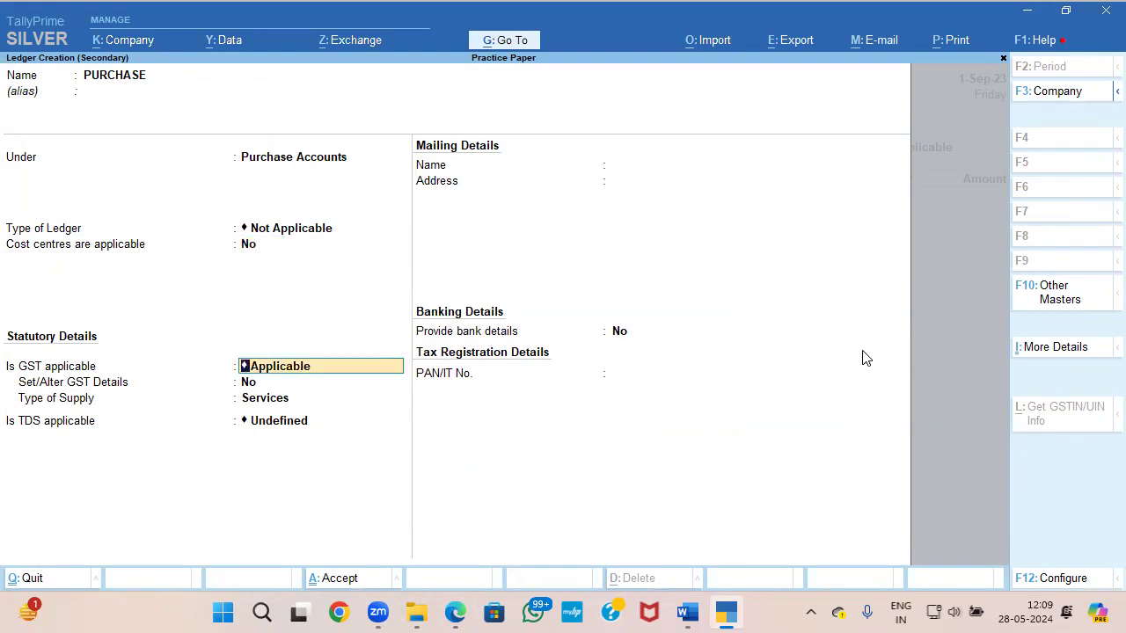
{"action": "key", "text": "Return"}
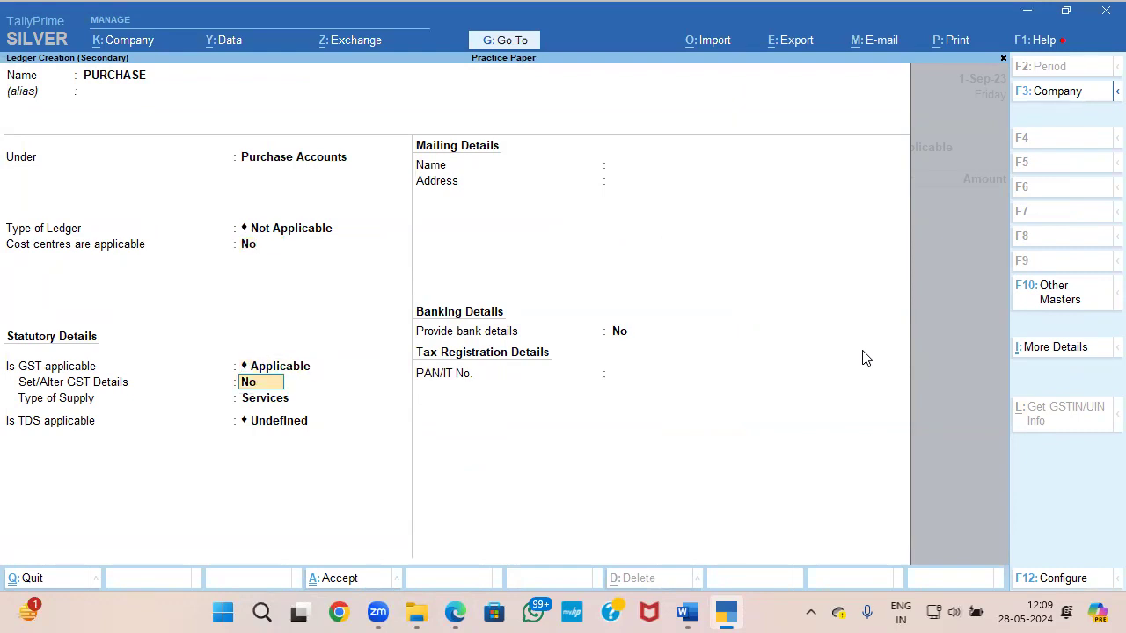
{"action": "key", "text": "Return"}
{"action": "key", "text": "Up"}
{"action": "key", "text": "Return"}
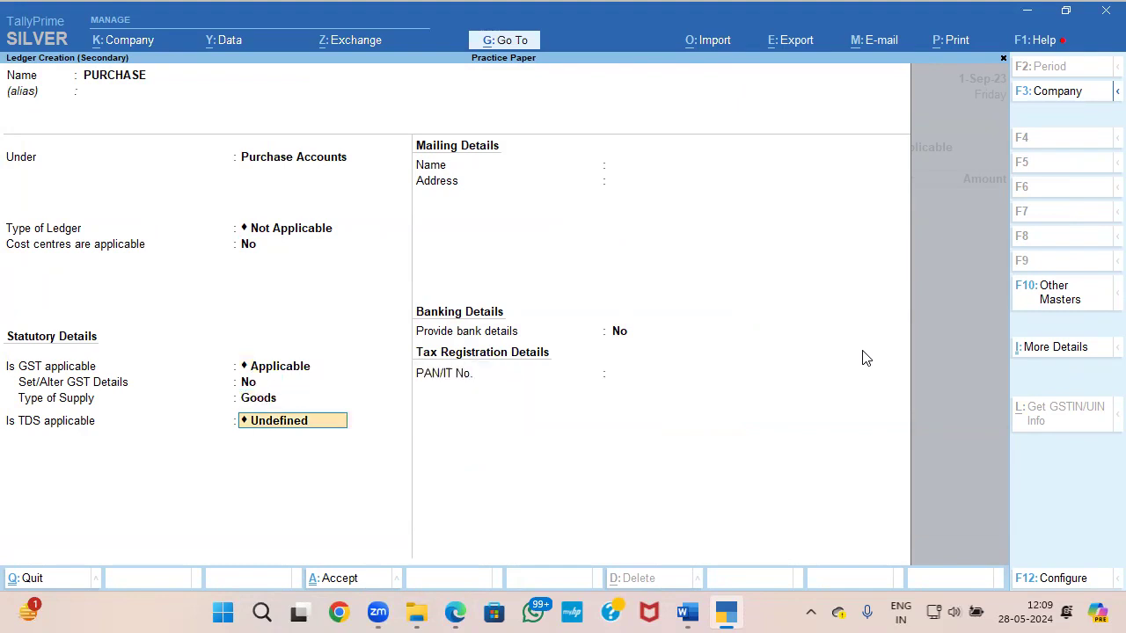
{"action": "key", "text": "ctrl+a"}
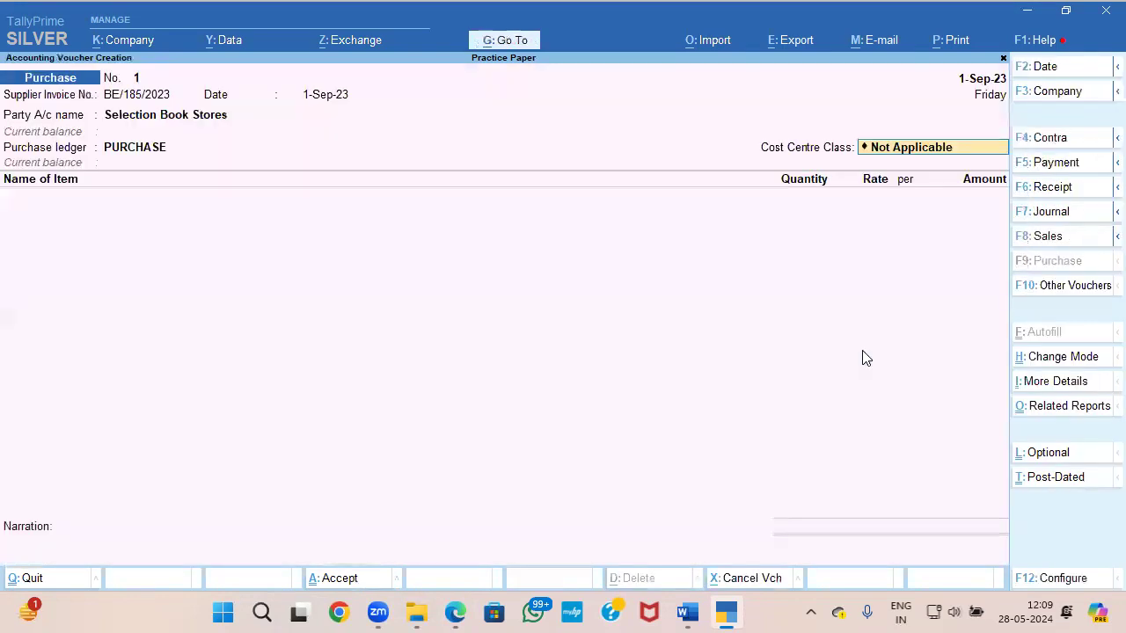
Step: Keep the cost centre class Not Applicable and start a new stock item named Youthful Diaries, copied from the Document 1 PDF invoice
{"action": "key", "text": "Return"}
{"action": "key", "text": "alt+Tab"}
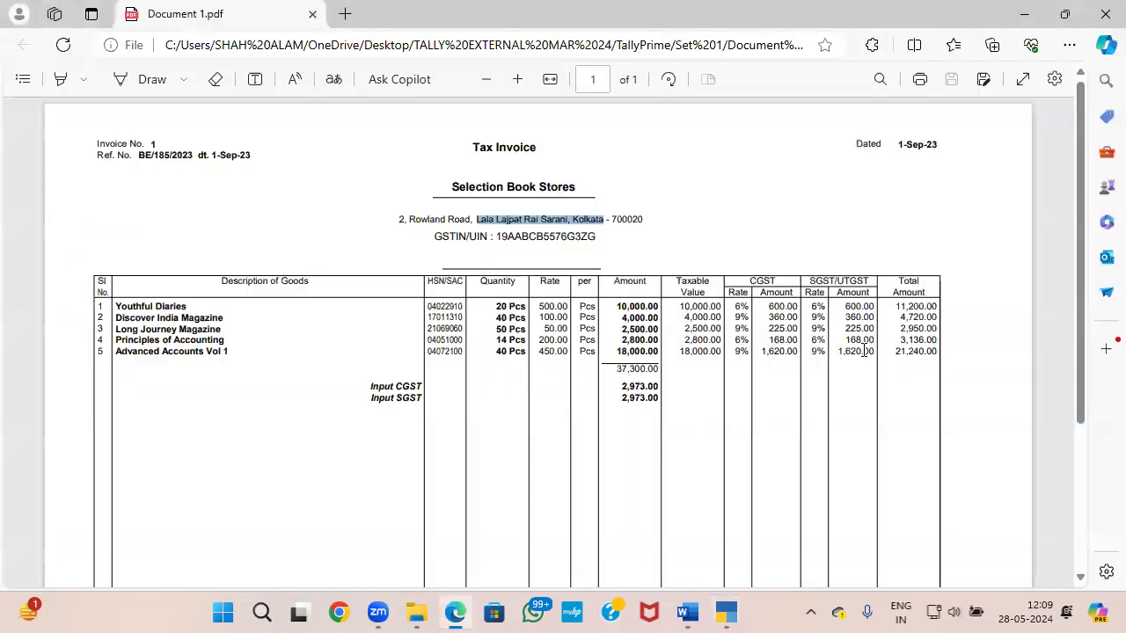
{"action": "left_click_drag", "start_coordinate": [187, 307], "coordinate": [116, 310]}
{"action": "key", "text": "alt+Tab"}
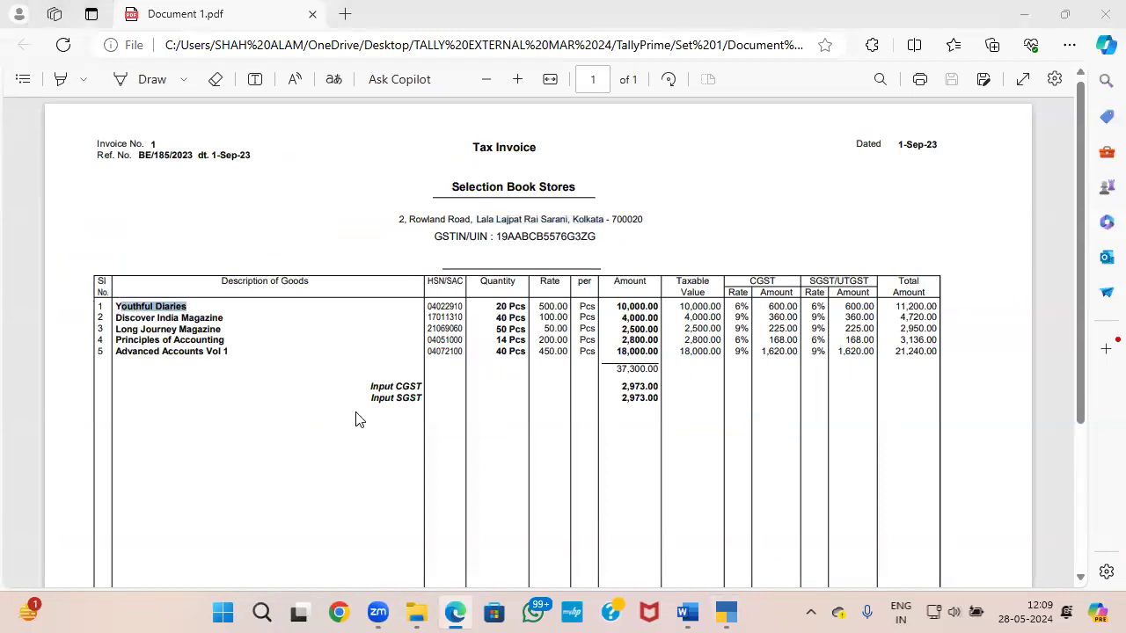
{"action": "key", "text": "alt+Tab"}
{"action": "left_click_drag", "start_coordinate": [116, 307], "coordinate": [196, 306]}
{"action": "key", "text": "ctrl+c"}
{"action": "key", "text": "alt+Tab"}
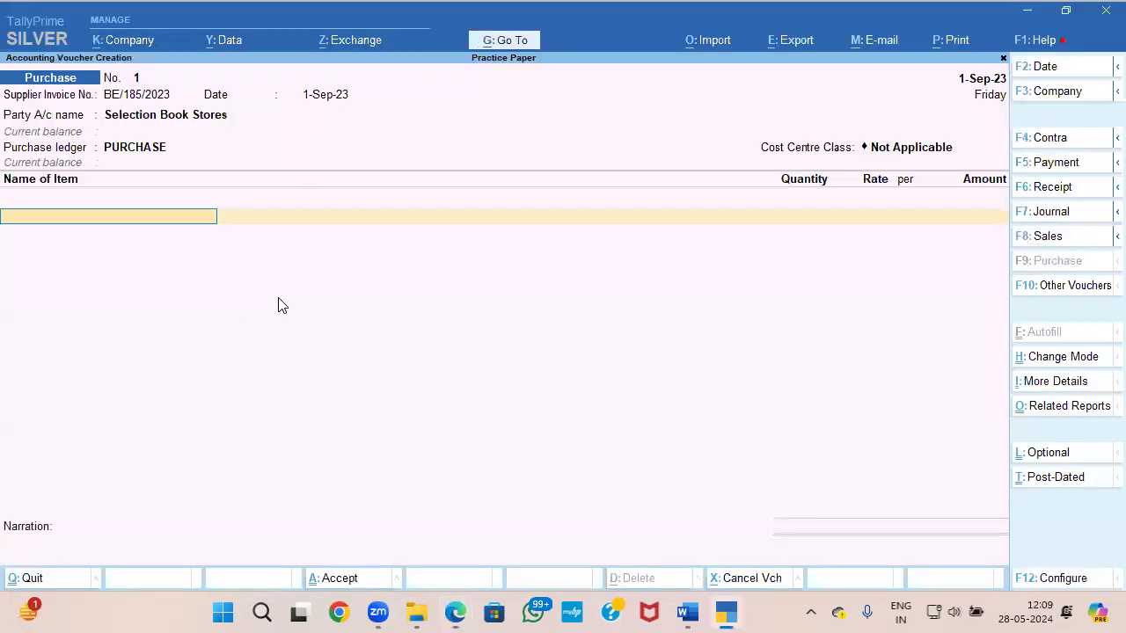
{"action": "key", "text": "alt+c"}
{"action": "key", "text": "ctrl+v"}
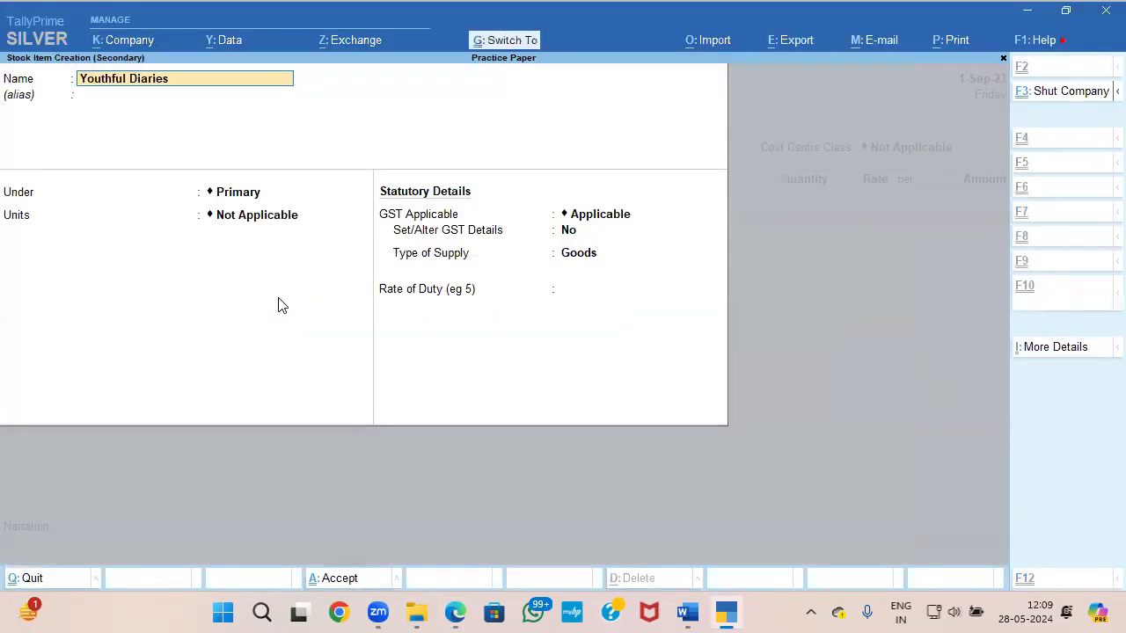
Step: Keep the item under Primary and create its simple unit PCS with the quantity code PCS-PIECES and 0 decimal places
{"action": "key", "text": "Return"}
{"action": "key", "text": "Return"}
{"action": "key", "text": "Return"}
{"action": "key", "text": "Return"}
{"action": "key", "text": "BackSpace"}
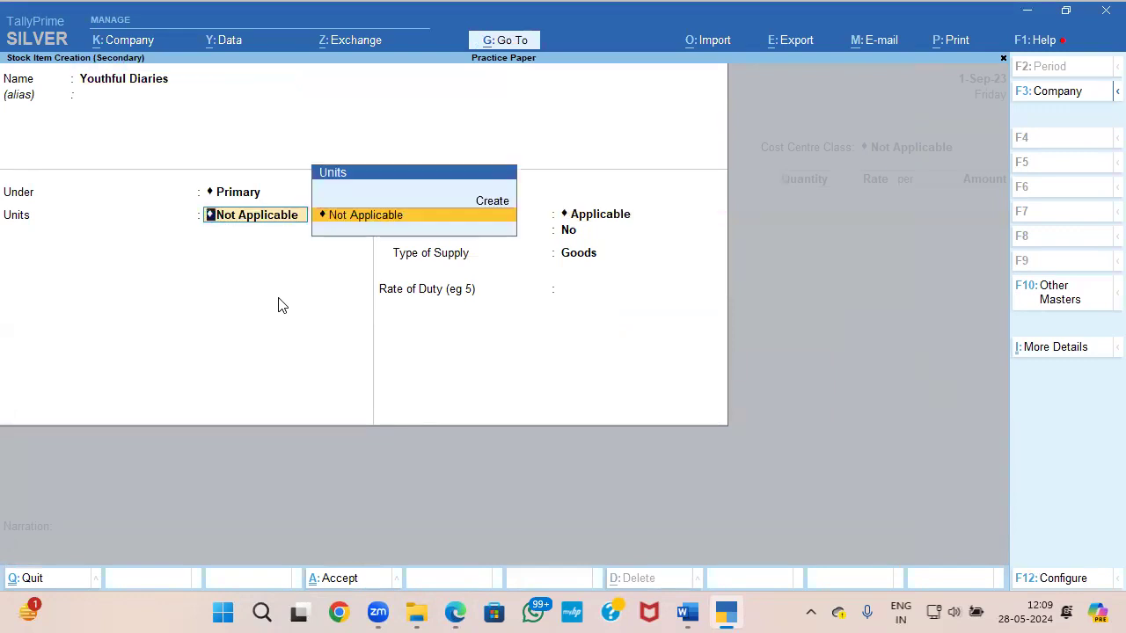
{"action": "key", "text": "alt+c"}
{"action": "key", "text": "alt+Tab"}
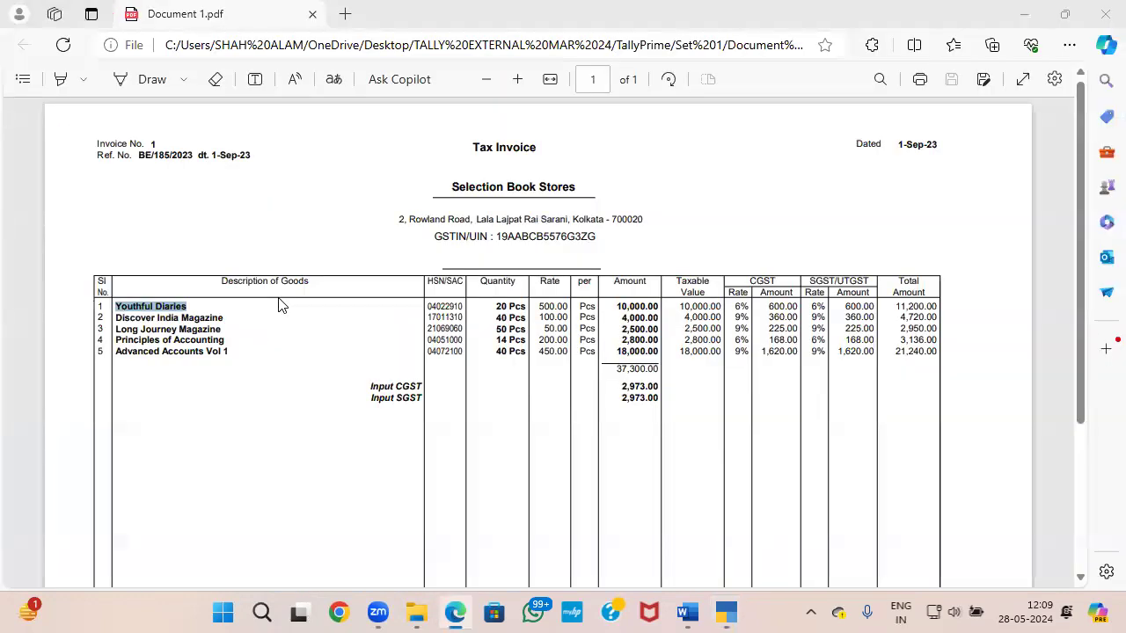
{"action": "key", "text": "alt+Tab"}
{"action": "type", "text": "PCS"}
{"action": "key", "text": "Return"}
{"action": "key", "text": "Return"}
{"action": "type", "text": "PC"}
{"action": "key", "text": "Return"}
{"action": "key", "text": "Return"}
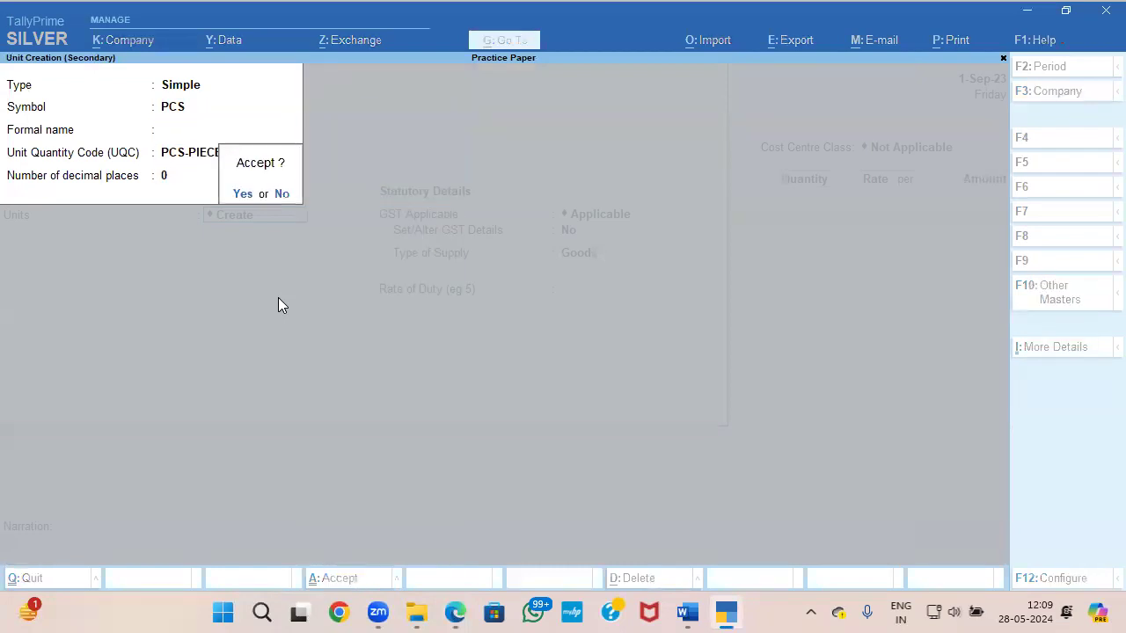
{"action": "key", "text": "Return"}
Step: Enable GST details for the Youthful Diaries item and enter Youthful Diaries as the HSN/SAC description
{"action": "key", "text": "Return"}
{"action": "key", "text": "Return"}
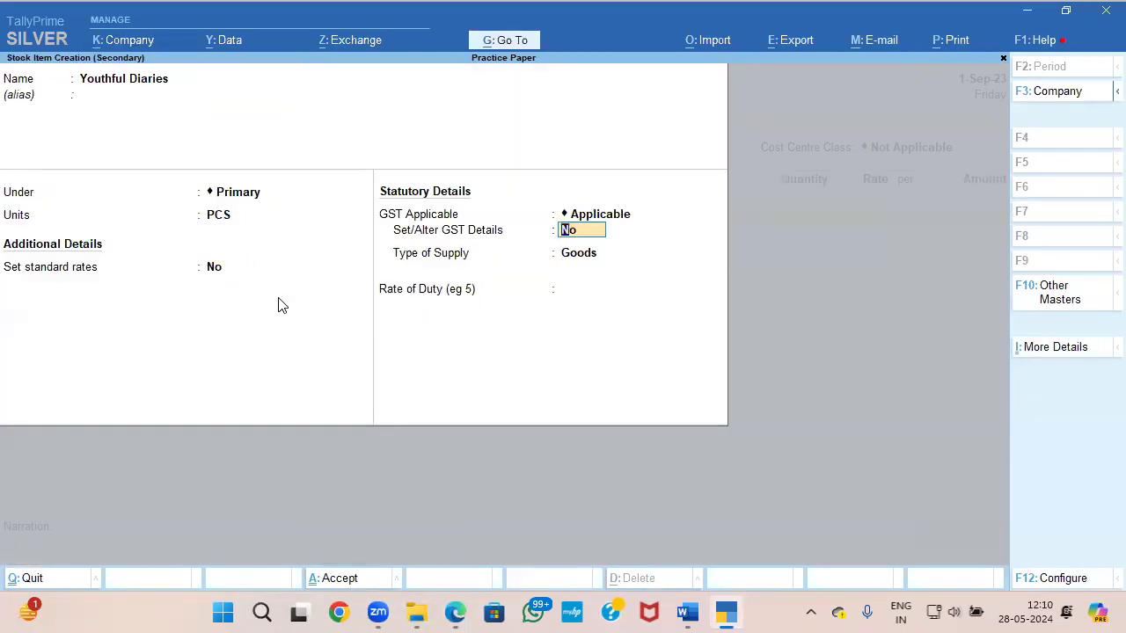
{"action": "key", "text": "y"}
{"action": "key", "text": "ctrl+v"}
{"action": "key", "text": "Return"}
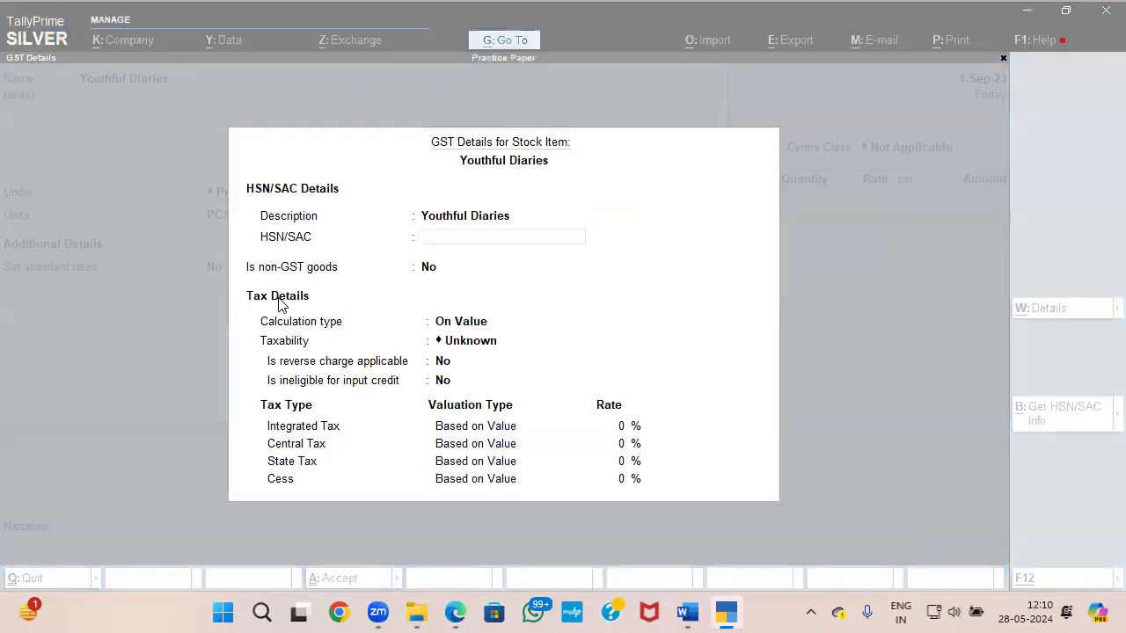
Step: Copy the HSN/SAC code 04022910 from the Document 1 invoice into the GST details of Youthful Diaries, keeping it as GST goods
{"action": "key", "text": "alt+Tab"}
{"action": "left_click_drag", "start_coordinate": [462, 305], "coordinate": [425, 306]}
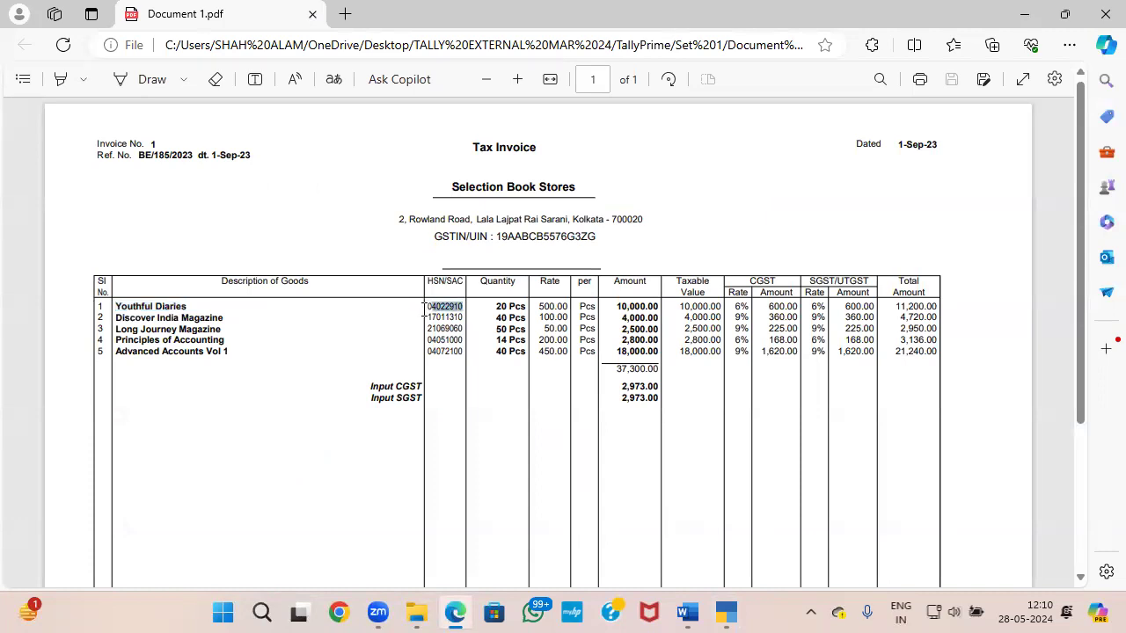
{"action": "left_click_drag", "start_coordinate": [435, 305], "coordinate": [463, 309]}
{"action": "left_click", "coordinate": [466, 318]}
{"action": "key", "text": "ctrl+c"}
{"action": "key", "text": "alt+Tab"}
{"action": "key", "text": "ctrl+v"}
{"action": "key", "text": "Return"}
{"action": "key", "text": "Return"}
Step: Make Youthful Diaries Taxable with 12% integrated tax, then save its GST details and the stock item as Goods
{"action": "key", "text": "Down"}
{"action": "key", "text": "Down"}
{"action": "key", "text": "Down"}
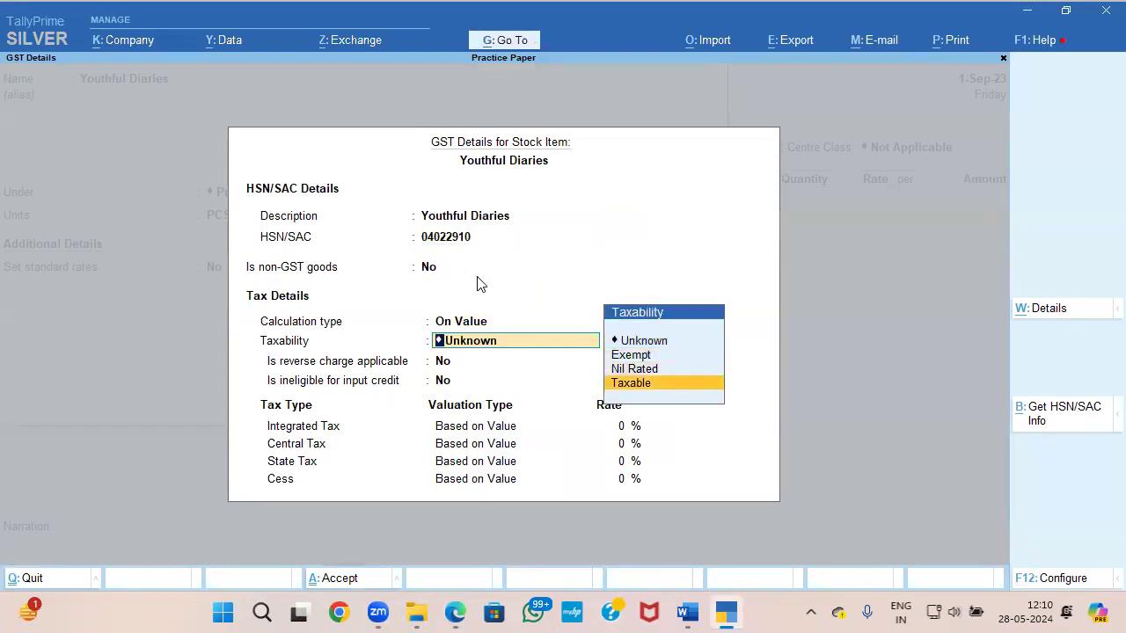
{"action": "key", "text": "Return"}
{"action": "key", "text": "Return"}
{"action": "key", "text": "Return"}
{"action": "key", "text": "alt+Tab"}
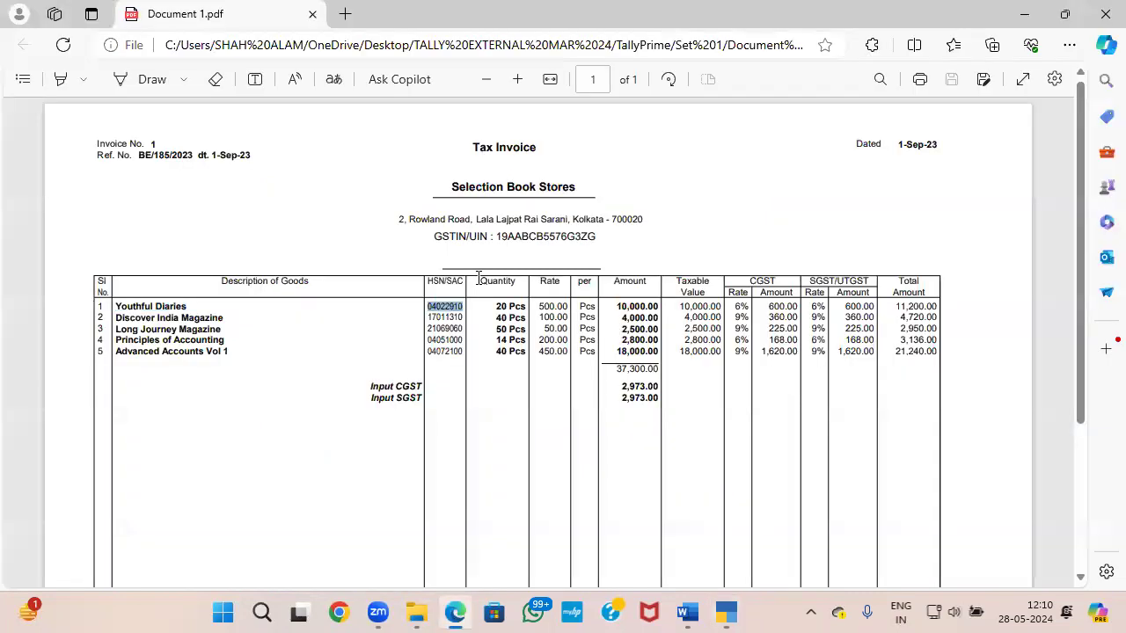
{"action": "key", "text": "alt+Tab"}
{"action": "type", "text": "12"}
{"action": "key", "text": "Return"}
{"action": "key", "text": "alt+Tab"}
{"action": "key", "text": "alt+Tab"}
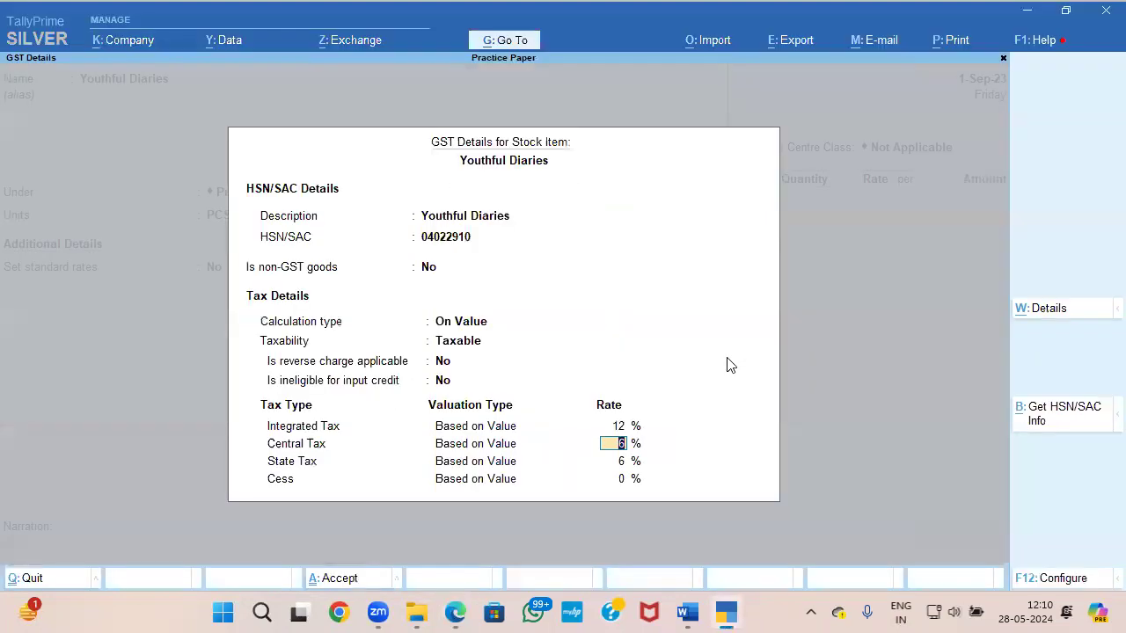
{"action": "key", "text": "ctrl+a"}
{"action": "key", "text": "Return"}
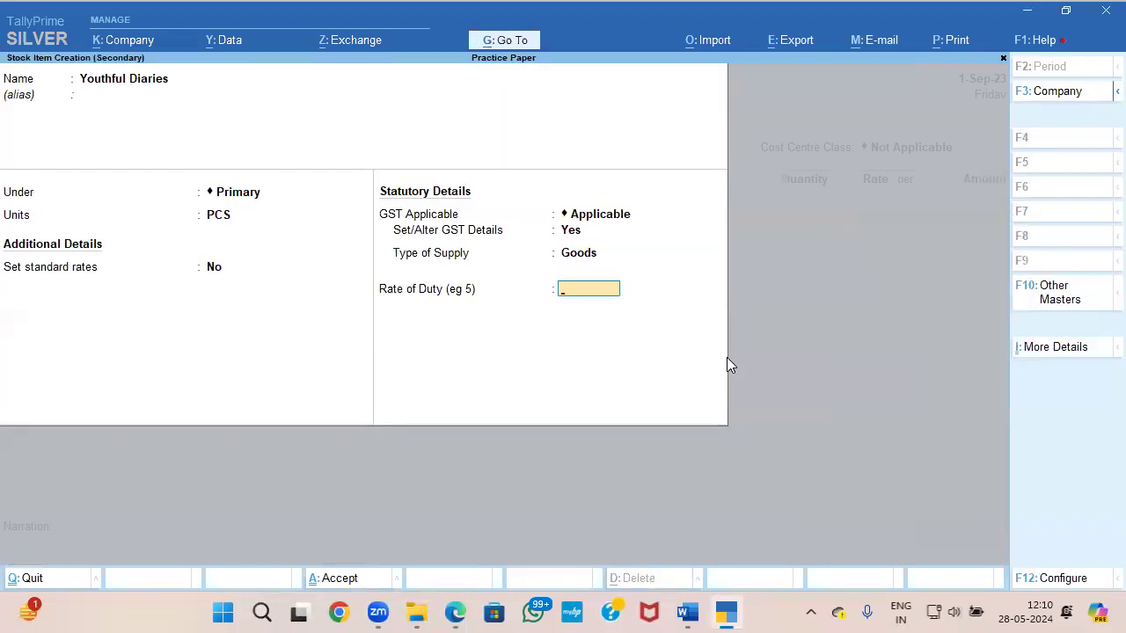
{"action": "key", "text": "Return"}
Step: Enter a quantity of 20 PCS at a rate of 500 for Youthful Diaries in the purchase voucher
{"action": "key", "text": "Return"}
{"action": "key", "text": "alt+Tab"}
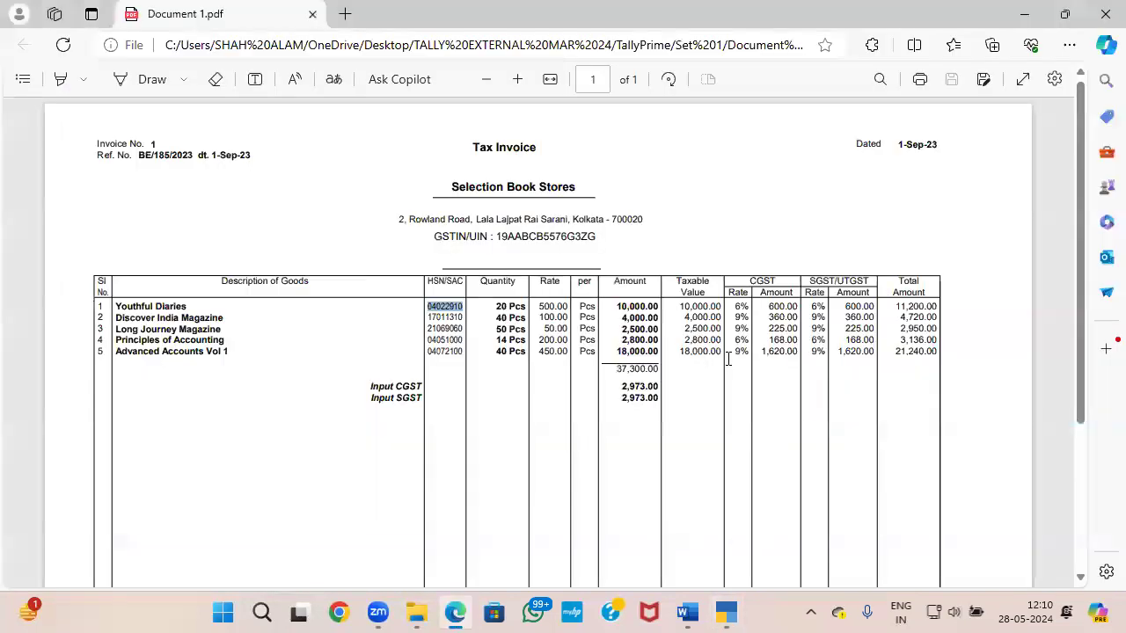
{"action": "key", "text": "alt+Tab"}
{"action": "type", "text": "20"}
{"action": "key", "text": "Return"}
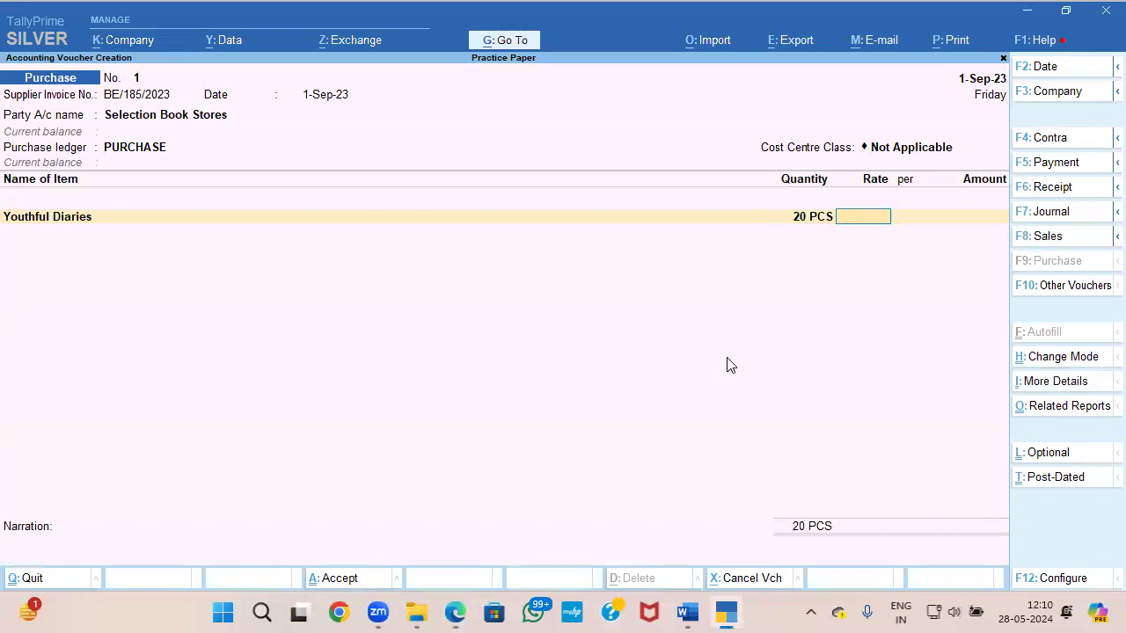
{"action": "type", "text": "500"}
{"action": "key", "text": "Return"}
{"action": "key", "text": "Return"}
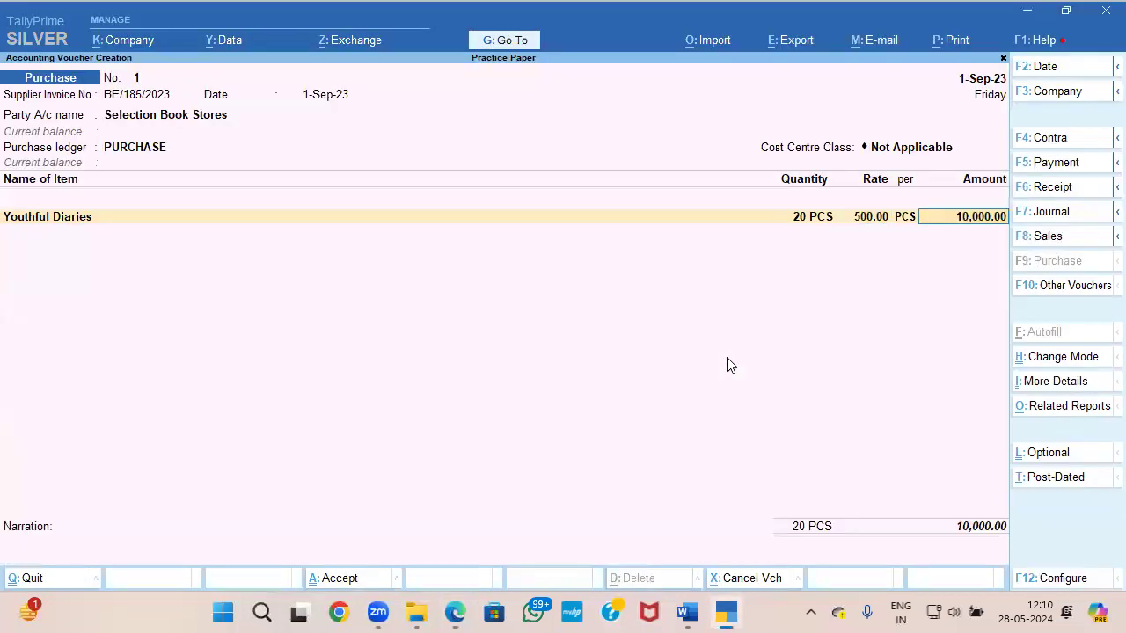
{"action": "key", "text": "Return"}
Step: Start a second stock item named Discover India Magazine, copied from the Document 1 invoice, under Primary with PCS as its unit
{"action": "key", "text": "alt+c"}
{"action": "key", "text": "alt+Tab"}
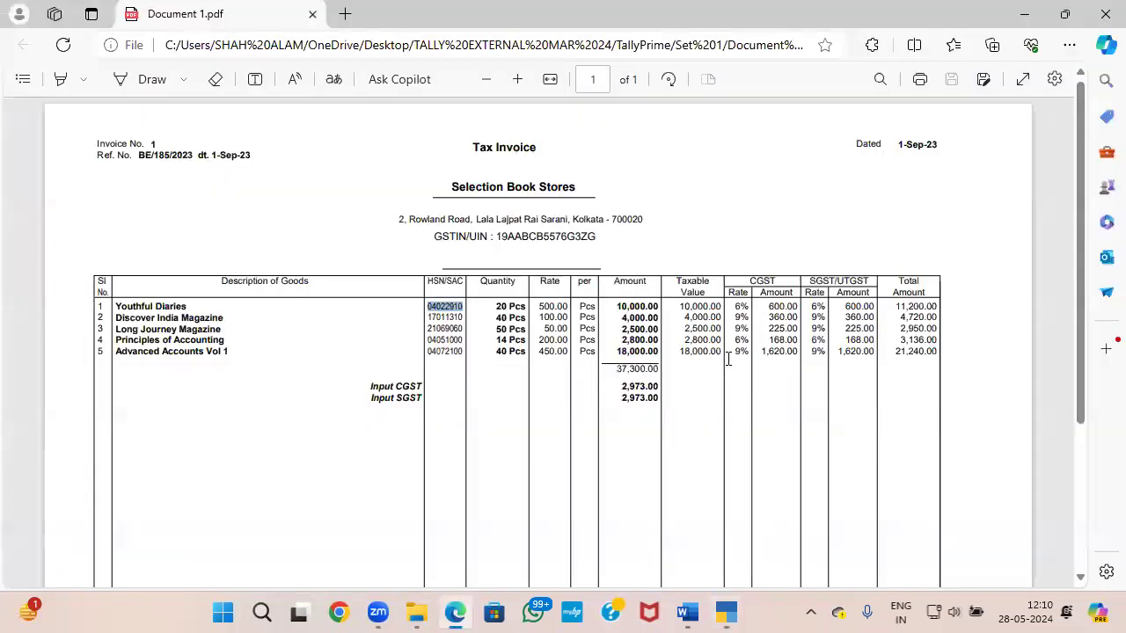
{"action": "left_click_drag", "start_coordinate": [113, 313], "coordinate": [232, 315]}
{"action": "key", "text": "ctrl+c"}
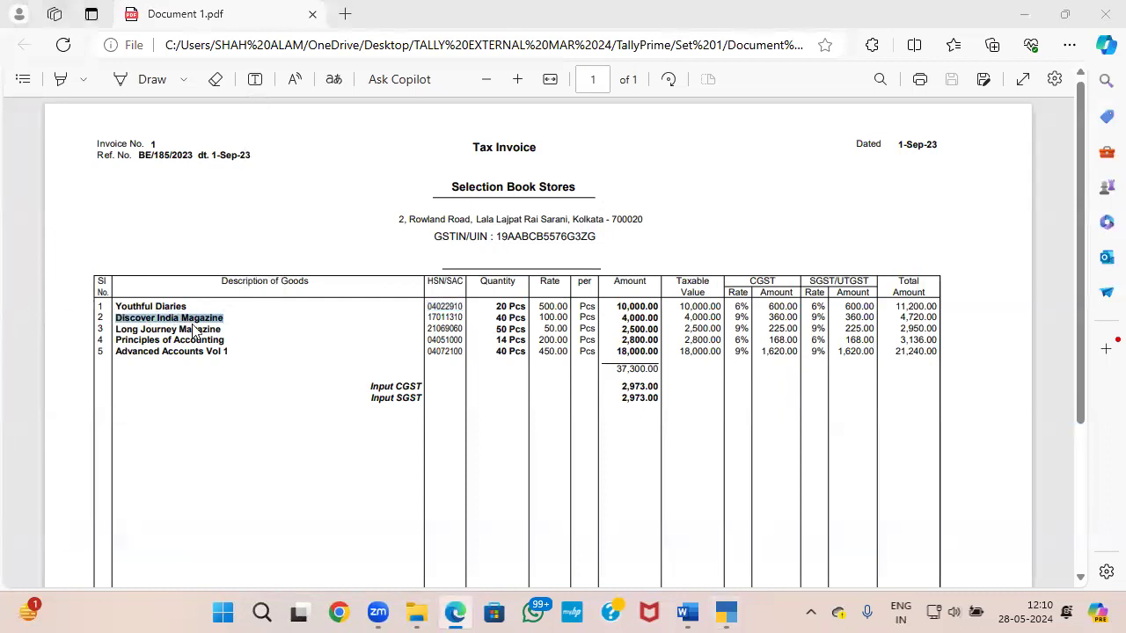
{"action": "key", "text": "alt+Tab"}
{"action": "key", "text": "ctrl+alt+v"}
{"action": "key", "text": "Return"}
{"action": "key", "text": "Return"}
{"action": "key", "text": "Return"}
{"action": "key", "text": "Down"}
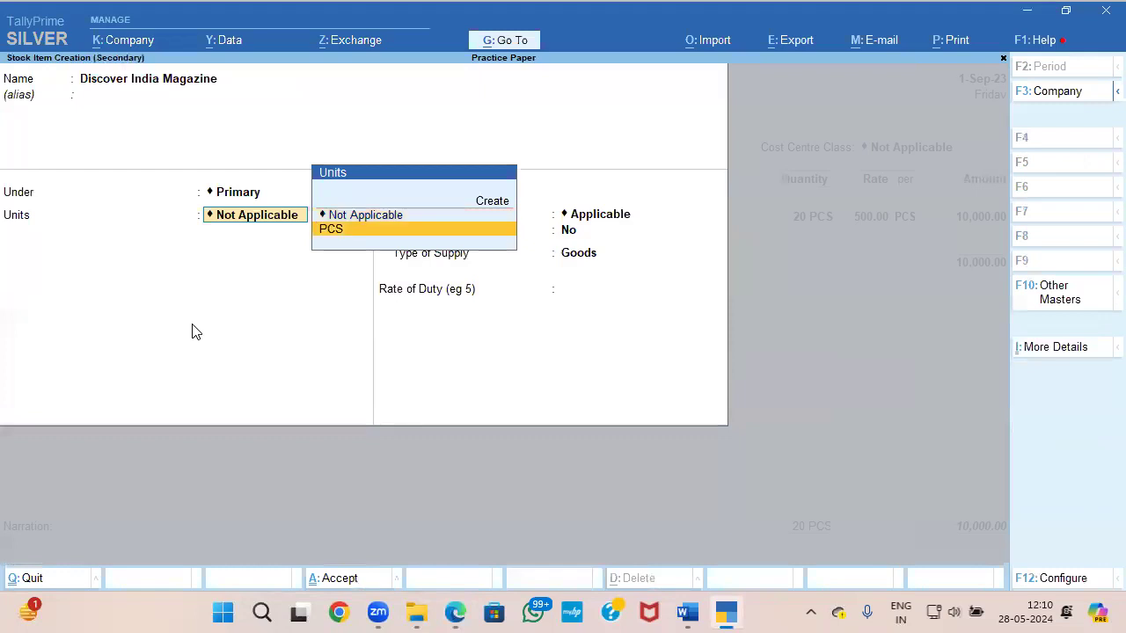
Step: Enable GST details for the Discover India Magazine item and enter its name as the HSN/SAC description
{"action": "key", "text": "Return"}
{"action": "key", "text": "Return"}
{"action": "key", "text": "y"}
{"action": "key", "text": "Return"}
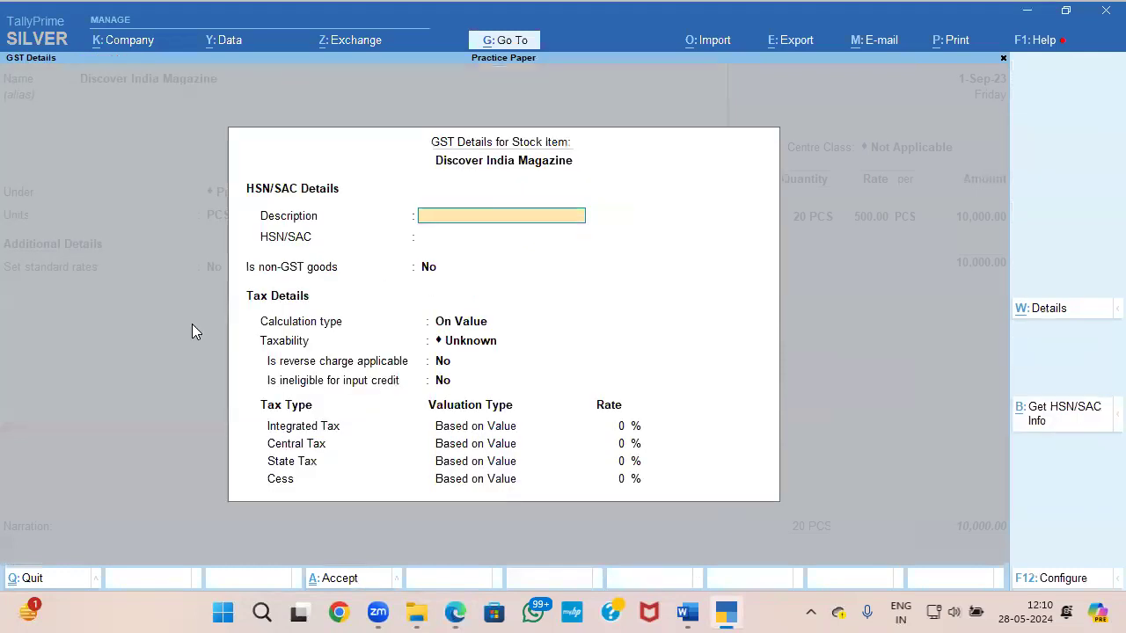
{"action": "key", "text": "ctrl+alt+v"}
{"action": "key", "text": "Return"}
Step: Copy the HSN/SAC code 17011310 from the invoice into the GST details of Discover India Magazine, keeping it as GST goods
{"action": "key", "text": "alt+Tab"}
{"action": "left_click_drag", "start_coordinate": [429, 321], "coordinate": [460, 317]}
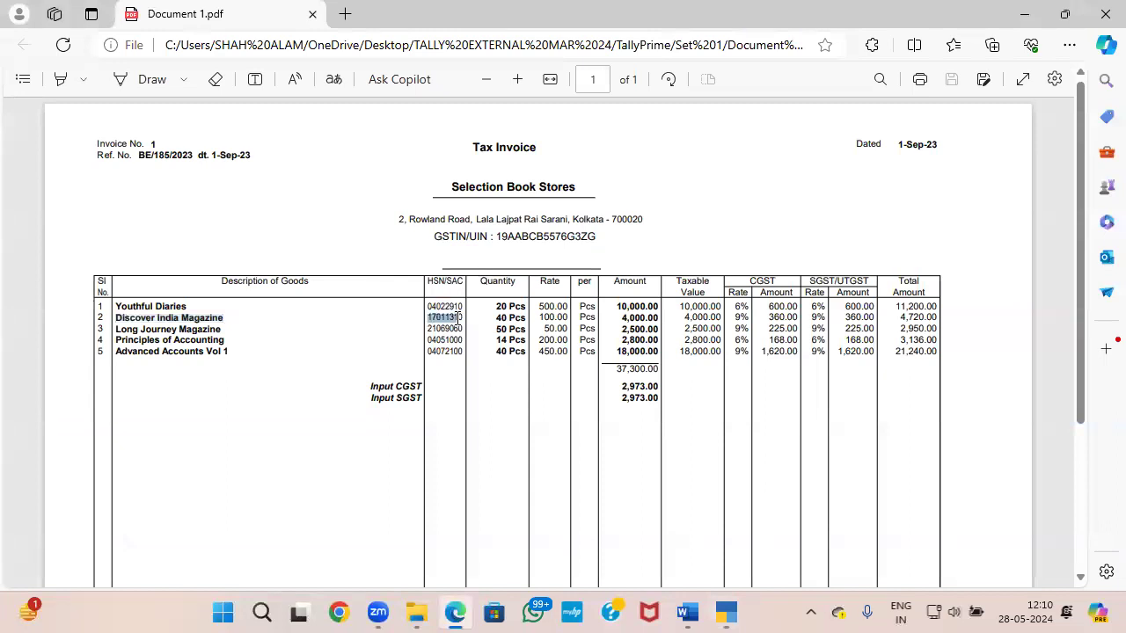
{"action": "key", "text": "ctrl+c"}
{"action": "key", "text": "alt+Tab"}
{"action": "key", "text": "ctrl+alt+v"}
{"action": "key", "text": "Return"}
Step: Make Discover India Magazine Taxable with 18% integrated tax, then save its GST details and the stock item as Goods
{"action": "key", "text": "Return"}
{"action": "key", "text": "Return"}
{"action": "key", "text": "Down"}
{"action": "key", "text": "Down"}
{"action": "key", "text": "Down"}
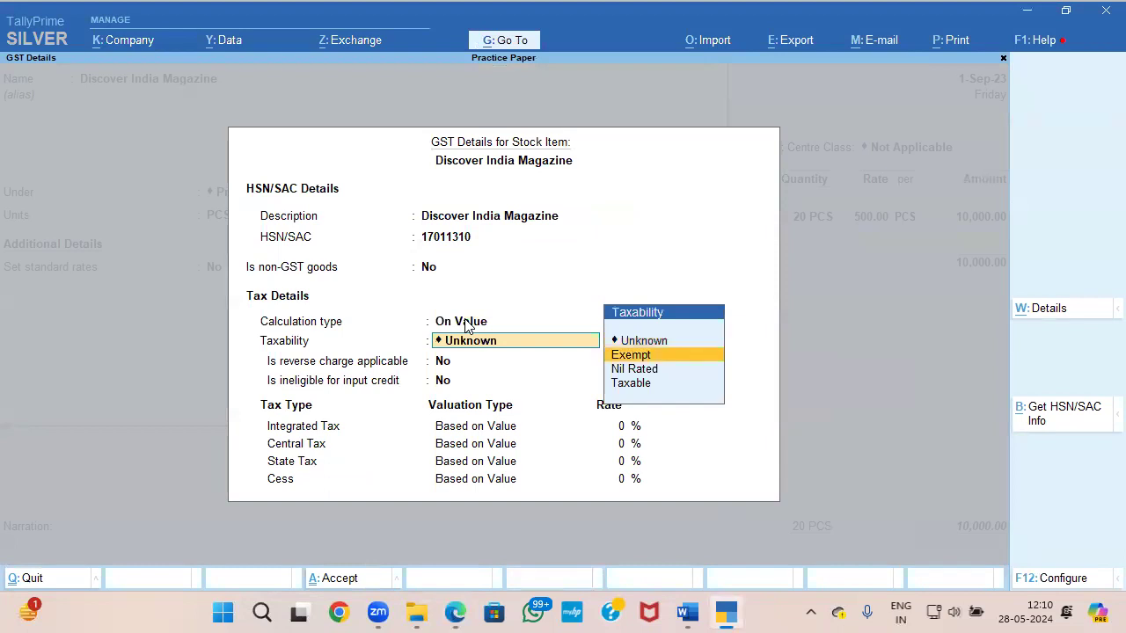
{"action": "key", "text": "Return"}
{"action": "key", "text": "Return"}
{"action": "key", "text": "Return"}
{"action": "key", "text": "alt+Tab"}
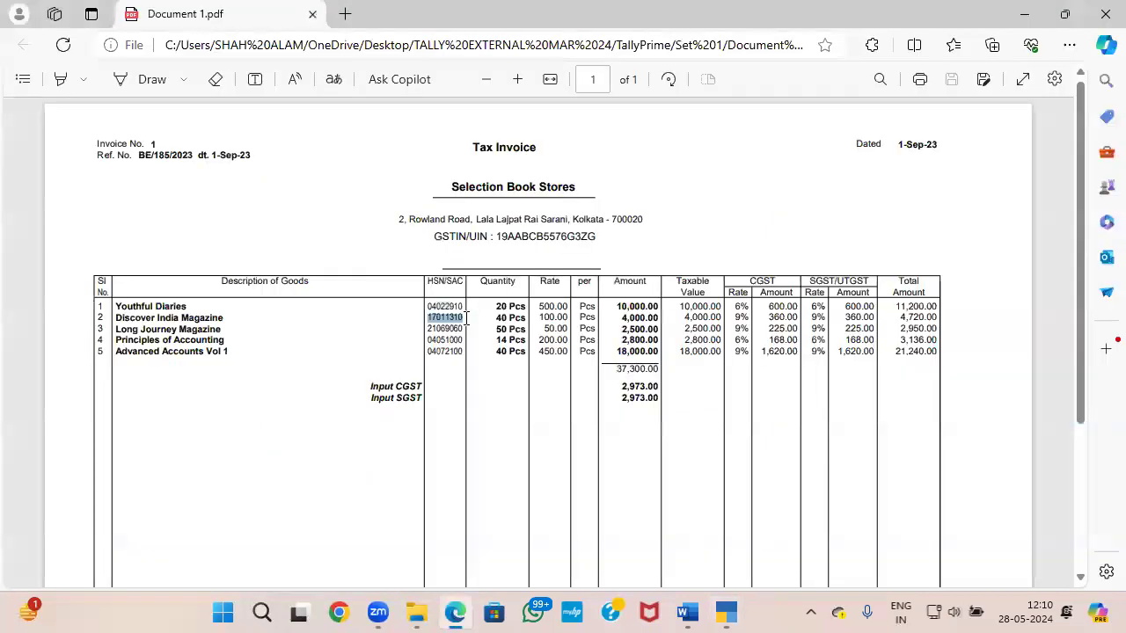
{"action": "key", "text": "alt+Tab"}
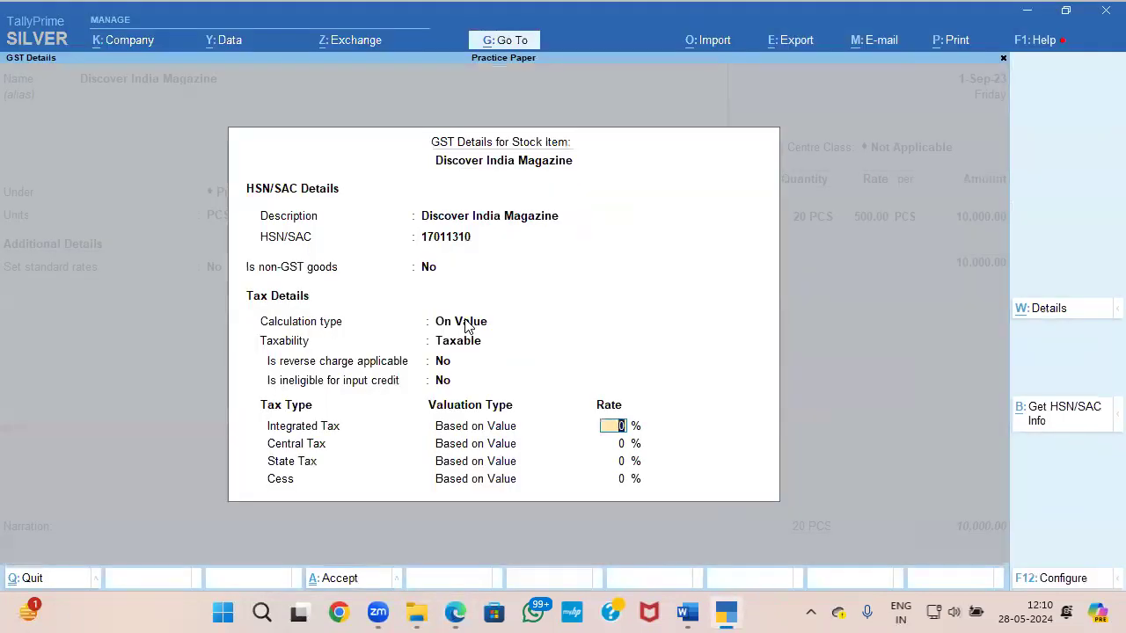
{"action": "type", "text": "18"}
{"action": "key", "text": "Return"}
{"action": "key", "text": "ctrl+a"}
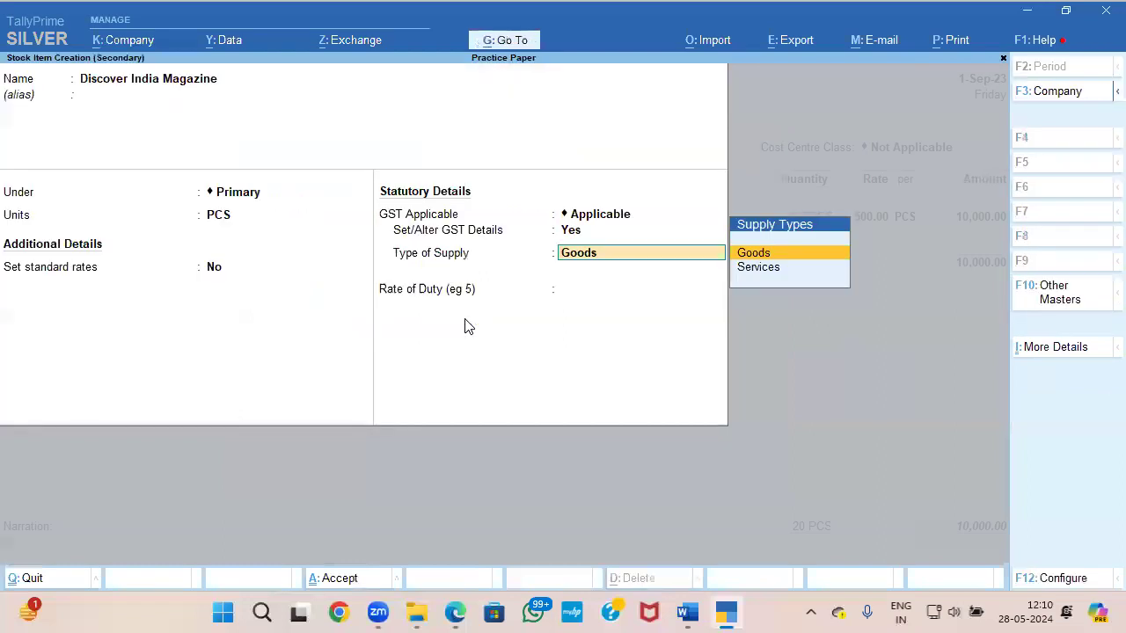
{"action": "key", "text": "Return"}
{"action": "key", "text": "ctrl+a"}
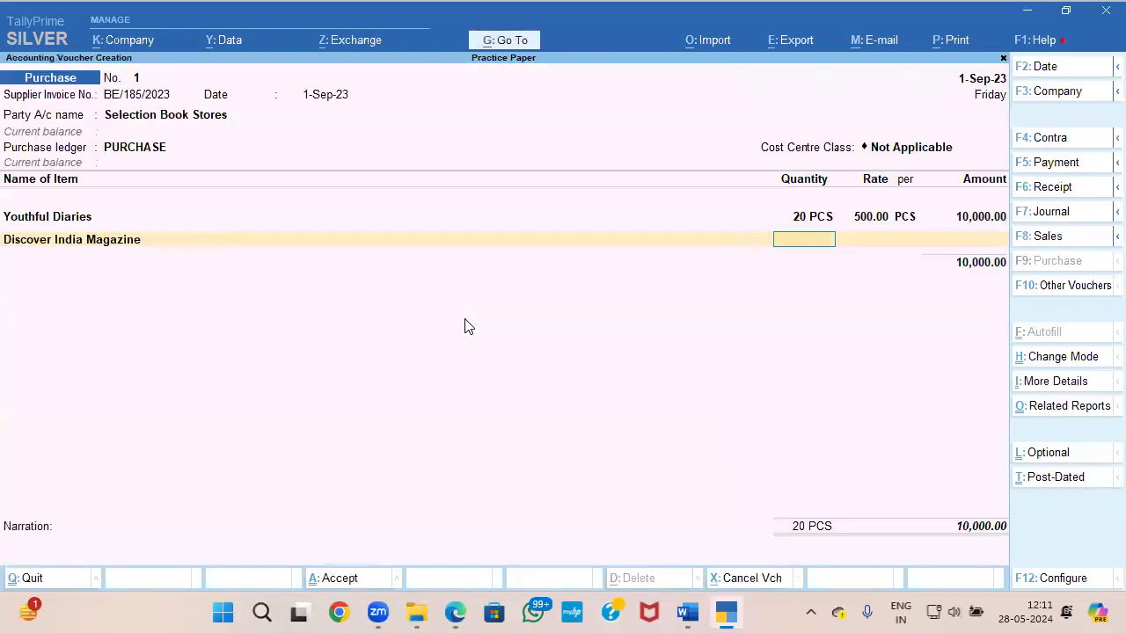
Step: Enter a quantity of 40 PCS at a rate of 100 for Discover India Magazine, checking the figures against the invoice
{"action": "key", "text": "alt+Tab"}
{"action": "key", "text": "alt+Tab"}
{"action": "type", "text": "40"}
{"action": "key", "text": "Return"}
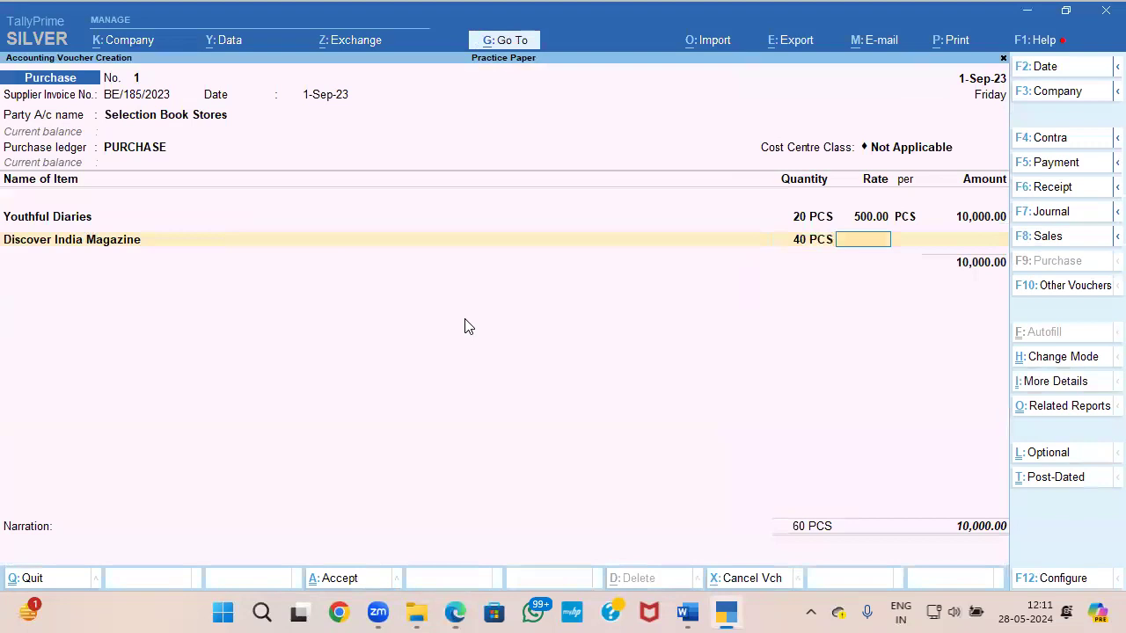
{"action": "key", "text": "alt+Tab"}
Step: Create a stock item named Long Journey Magazine, copying the name from the invoice, under Primary with PCS as its unit
{"action": "key", "text": "alt+Tab"}
{"action": "type", "text": "100"}
{"action": "key", "text": "Return"}
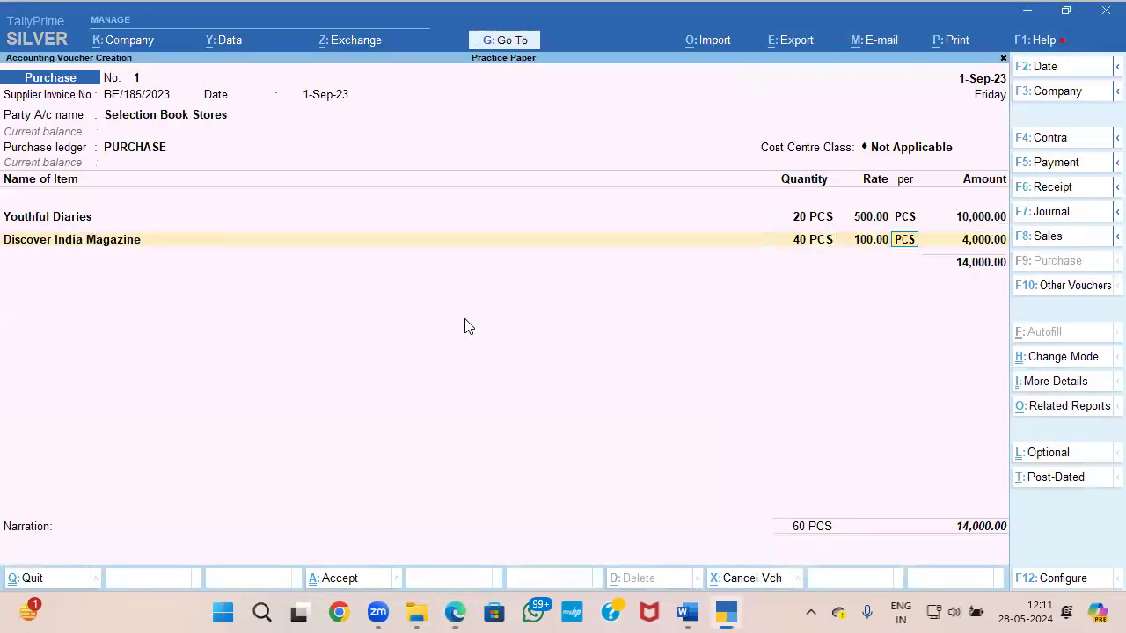
{"action": "key", "text": "Return"}
{"action": "key", "text": "Return"}
{"action": "key", "text": "alt+Tab"}
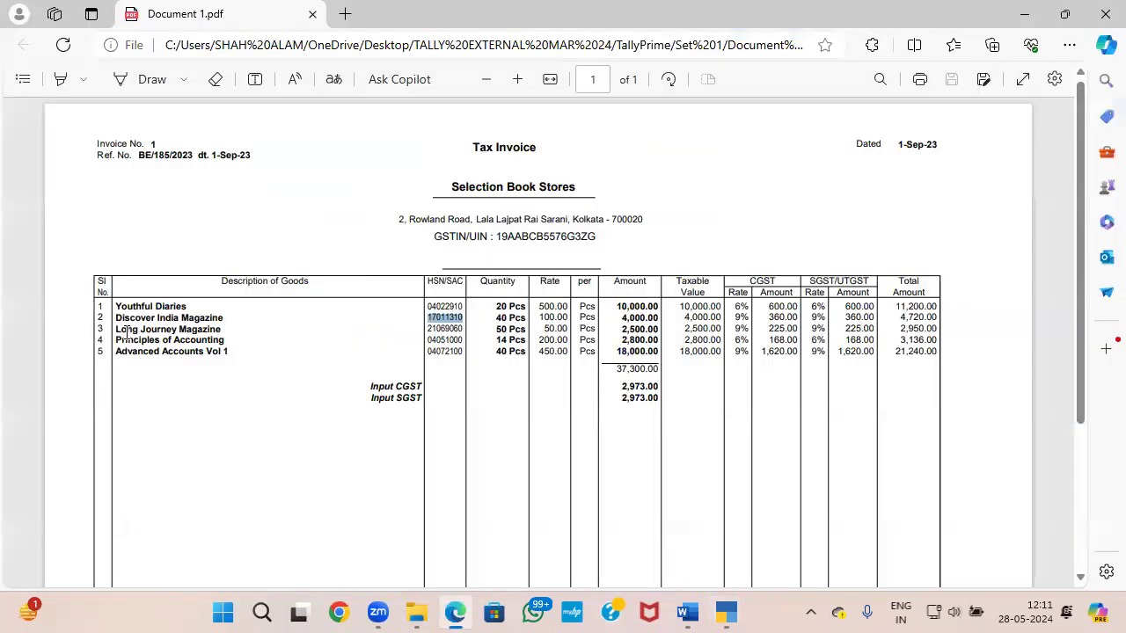
{"action": "left_click_drag", "start_coordinate": [117, 331], "coordinate": [231, 325]}
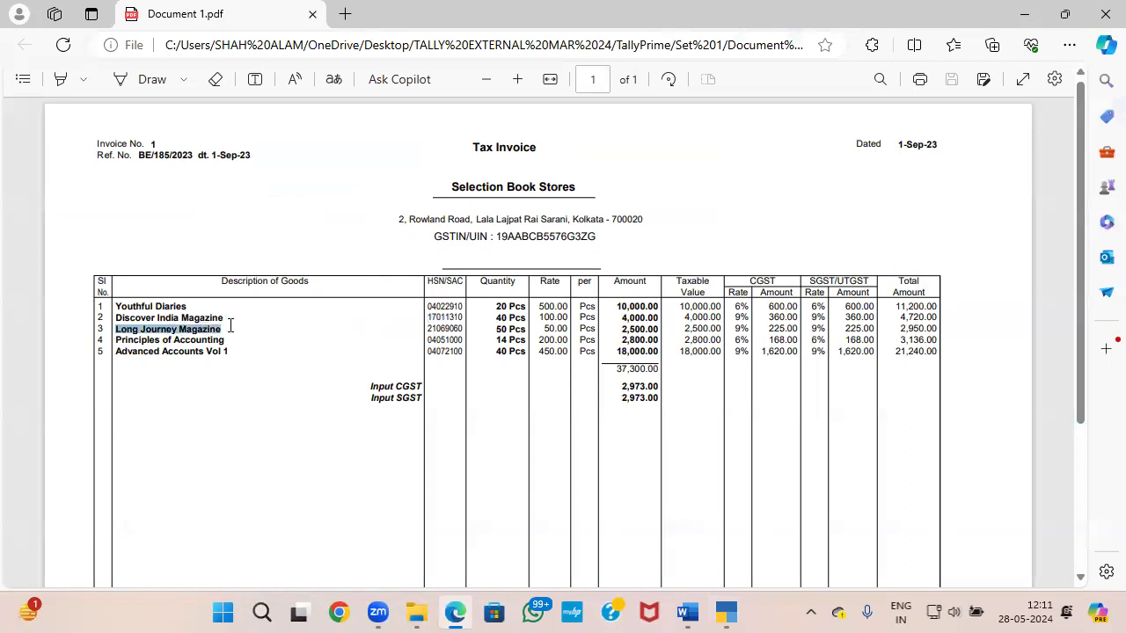
{"action": "key", "text": "alt+Tab"}
{"action": "key", "text": "ctrl+v"}
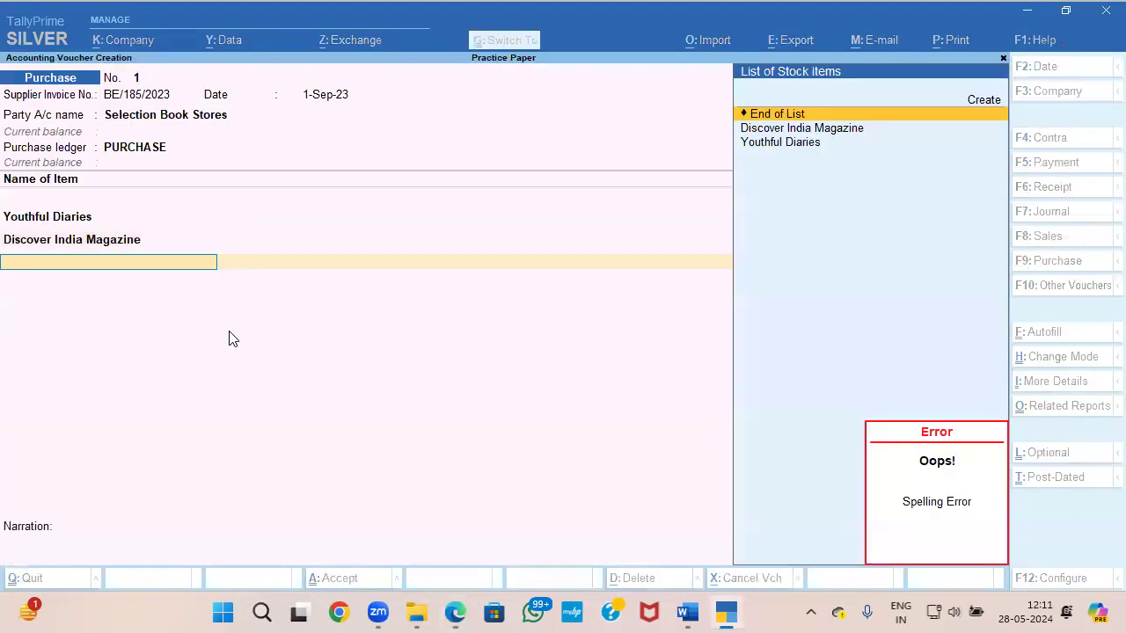
{"action": "key", "text": "alt+c"}
{"action": "key", "text": "ctrl+v"}
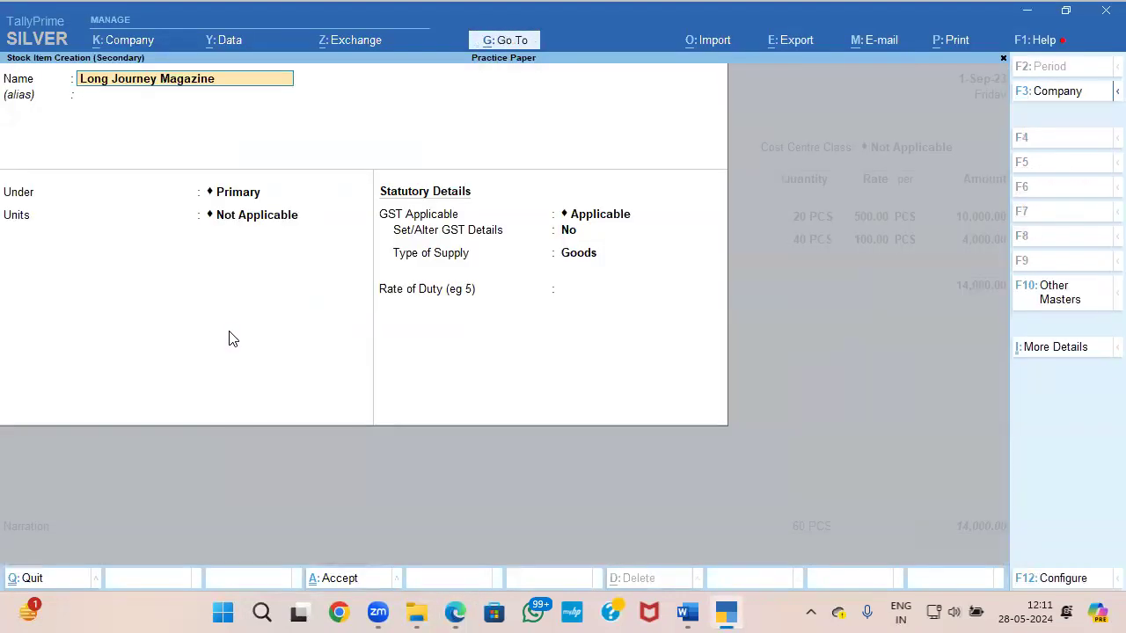
{"action": "key", "text": "Return"}
{"action": "key", "text": "Return"}
{"action": "key", "text": "Return"}
{"action": "key", "text": "Down"}
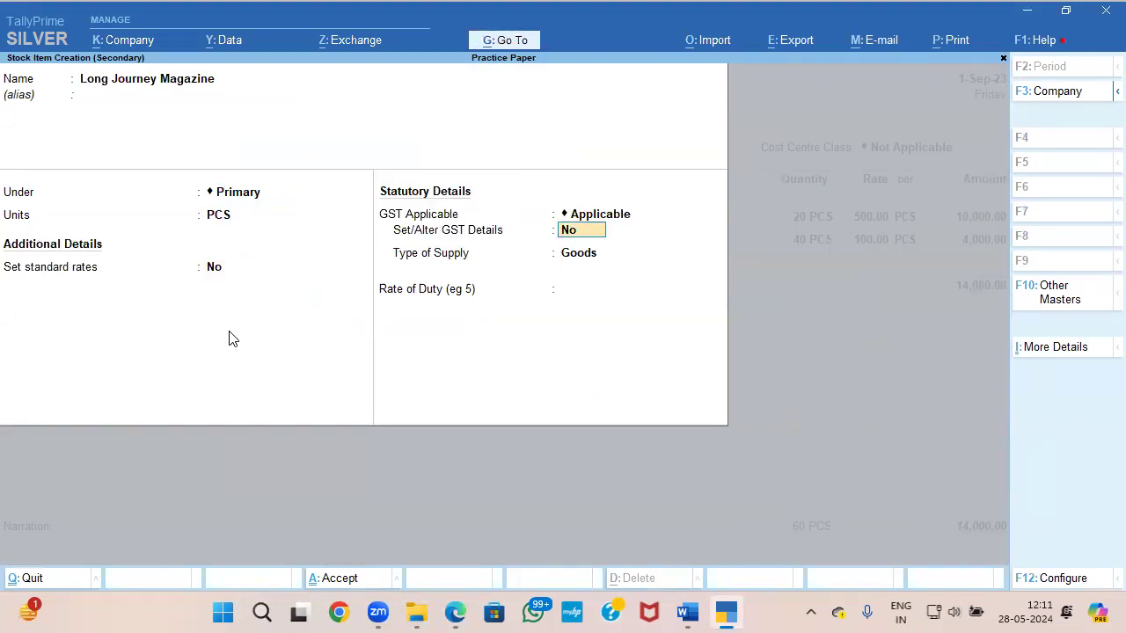
Step: Enable GST details for the Long Journey Magazine item and enter its name as the HSN/SAC description
{"action": "type", "text": "y"}
{"action": "key", "text": "Return"}
{"action": "key", "text": "ctrl+alt+v"}
{"action": "key", "text": "Return"}
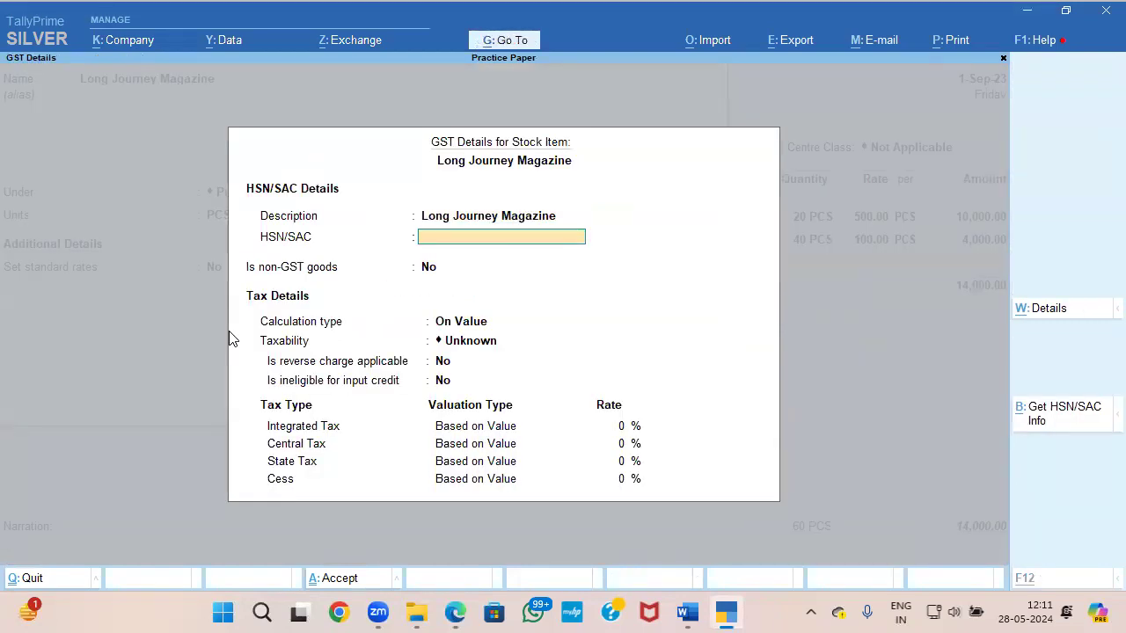
Step: Copy the HSN/SAC code 21069060 from the invoice into Long Journey Magazine's GST details, keeping it as GST goods calculated On Value
{"action": "key", "text": "alt+Tab"}
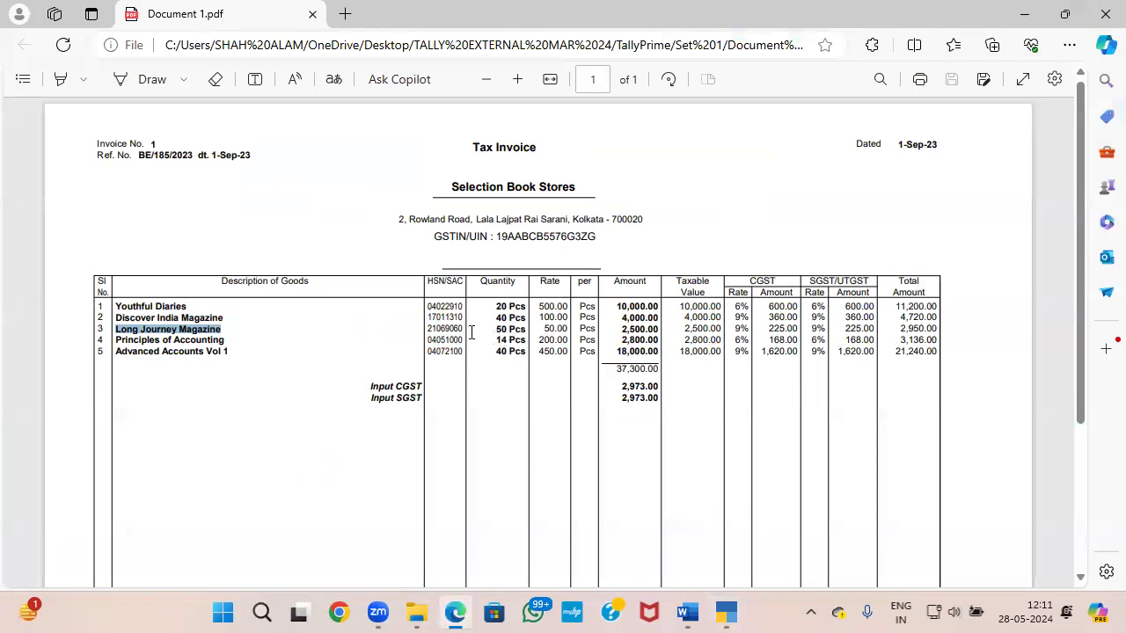
{"action": "left_click_drag", "start_coordinate": [428, 329], "coordinate": [460, 329]}
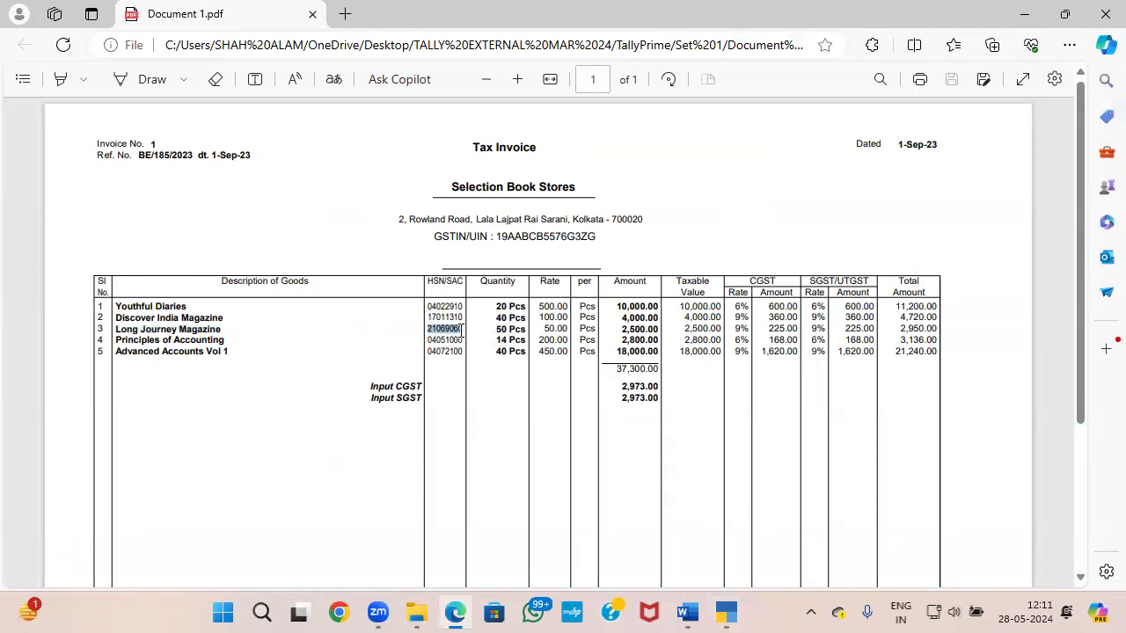
{"action": "key", "text": "ctrl+c"}
{"action": "key", "text": "alt+Tab"}
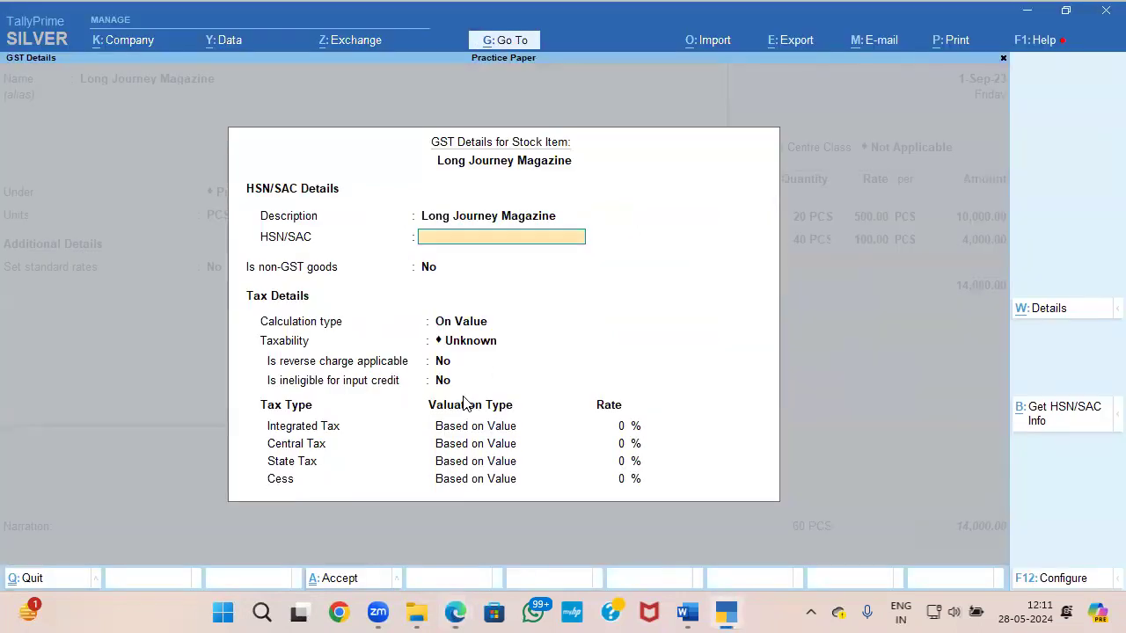
{"action": "key", "text": "ctrl+alt+v"}
{"action": "key", "text": "Return"}
{"action": "key", "text": "Return"}
{"action": "key", "text": "Return"}
Step: Make Long Journey Magazine Taxable with 18% integrated tax, consulting the rates on the invoice
{"action": "key", "text": "Down"}
{"action": "key", "text": "Down"}
{"action": "key", "text": "Down"}
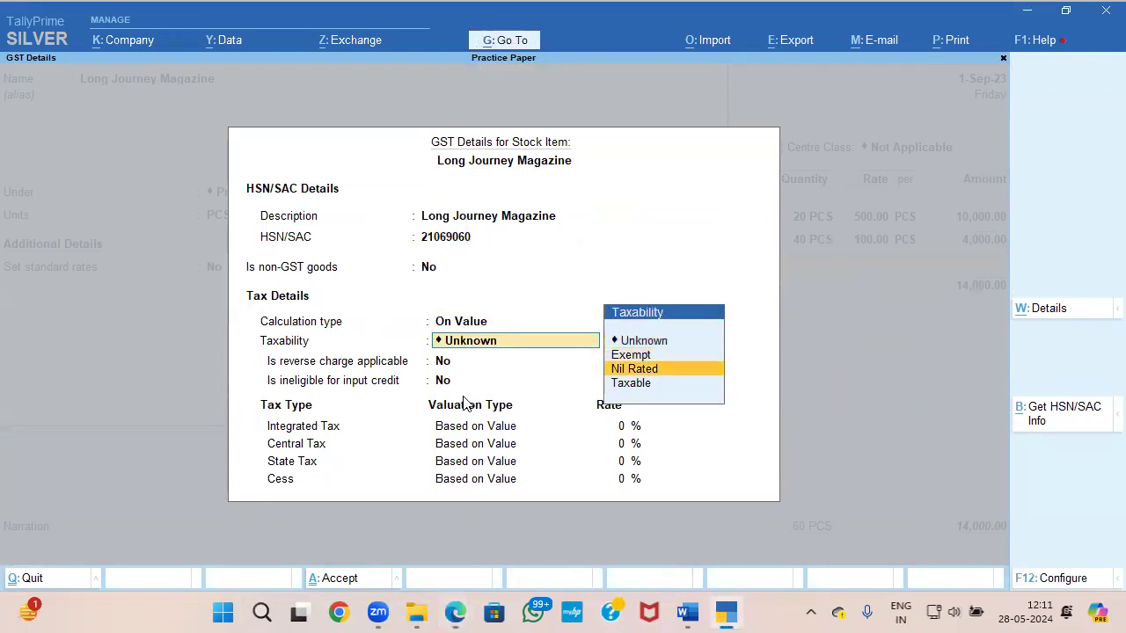
{"action": "key", "text": "Return"}
{"action": "key", "text": "Return"}
{"action": "key", "text": "Return"}
{"action": "key", "text": "alt+Tab"}
{"action": "key", "text": "alt+Tab"}
{"action": "type", "text": "18"}
{"action": "key", "text": "Return"}
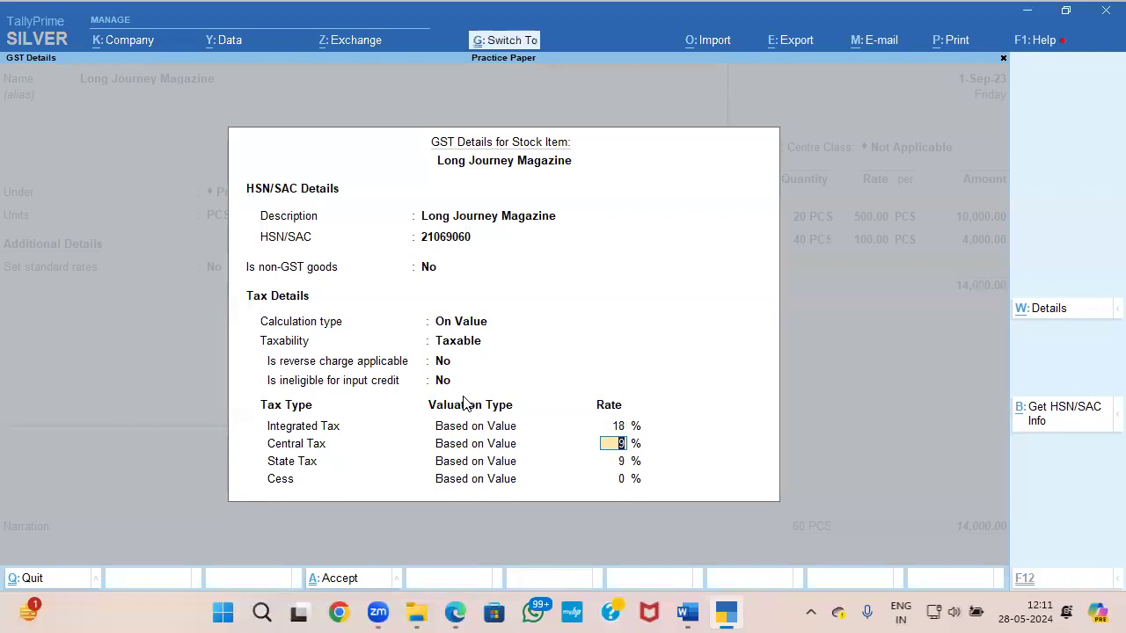
Step: Save the GST details of Long Journey Magazine and accept the stock item as Goods
{"action": "key", "text": "ctrl+a"}
{"action": "key", "text": "Return"}
Step: Enter a quantity of 50 PCS at a rate of 50 for Long Journey Magazine, checking the figures against the invoice
{"action": "key", "text": "Return"}
{"action": "key", "text": "Return"}
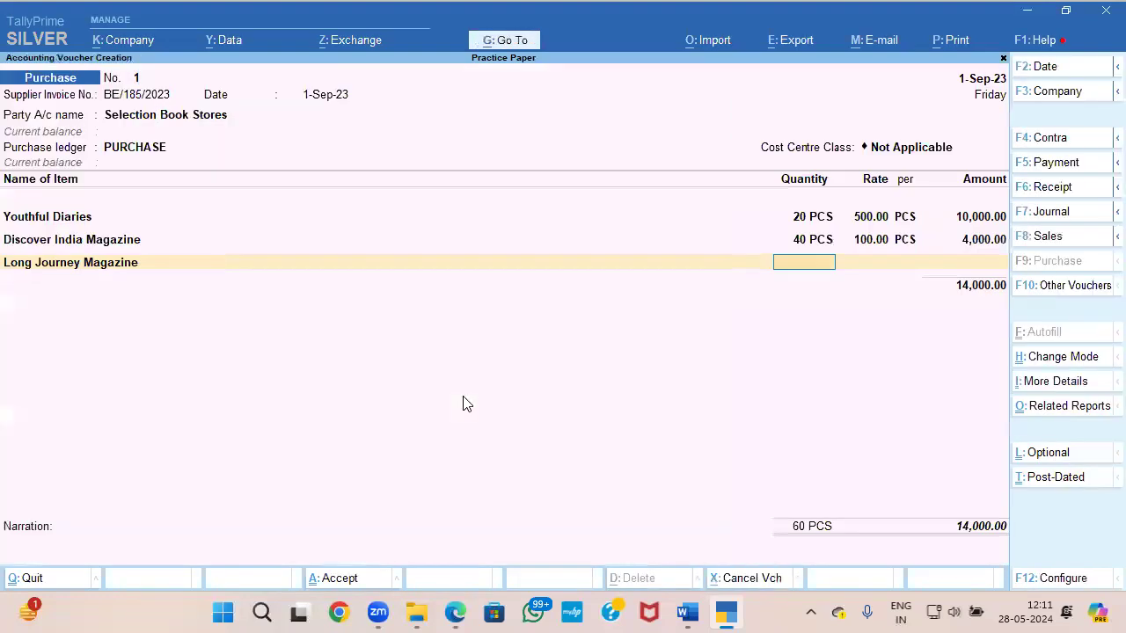
{"action": "key", "text": "alt+Tab"}
{"action": "key", "text": "alt+Tab"}
{"action": "type", "text": "50"}
{"action": "key", "text": "Return"}
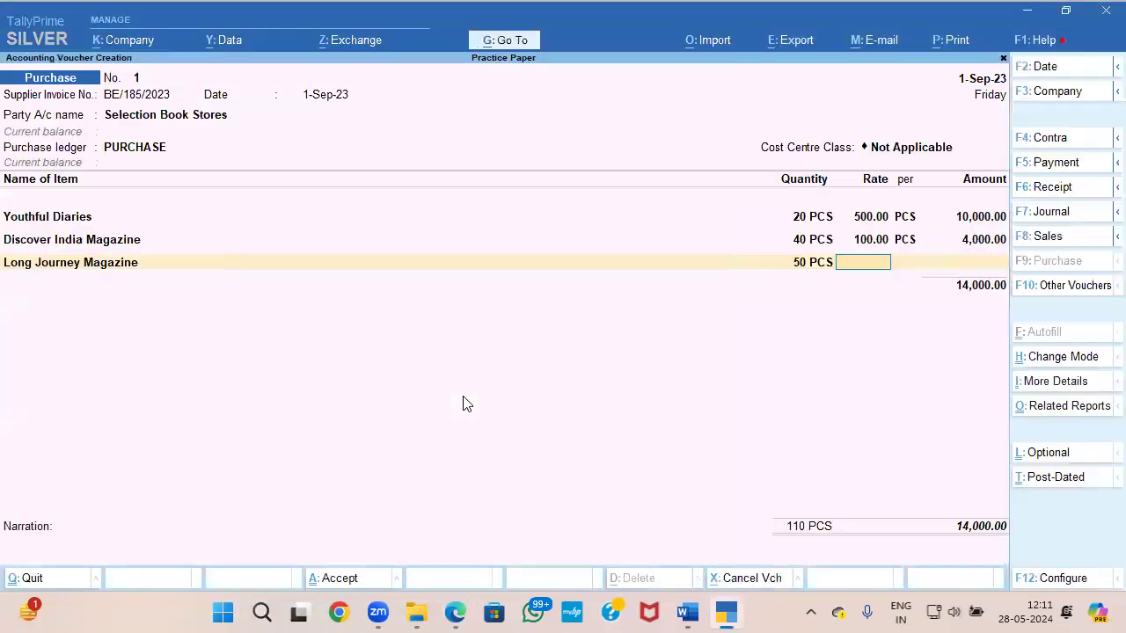
{"action": "key", "text": "alt+Tab"}
Step: Create a stock item named Principles of Accounting, copying the name from the invoice, under Primary with PCS as its unit
{"action": "key", "text": "alt+Tab"}
{"action": "type", "text": "50"}
{"action": "key", "text": "Return"}
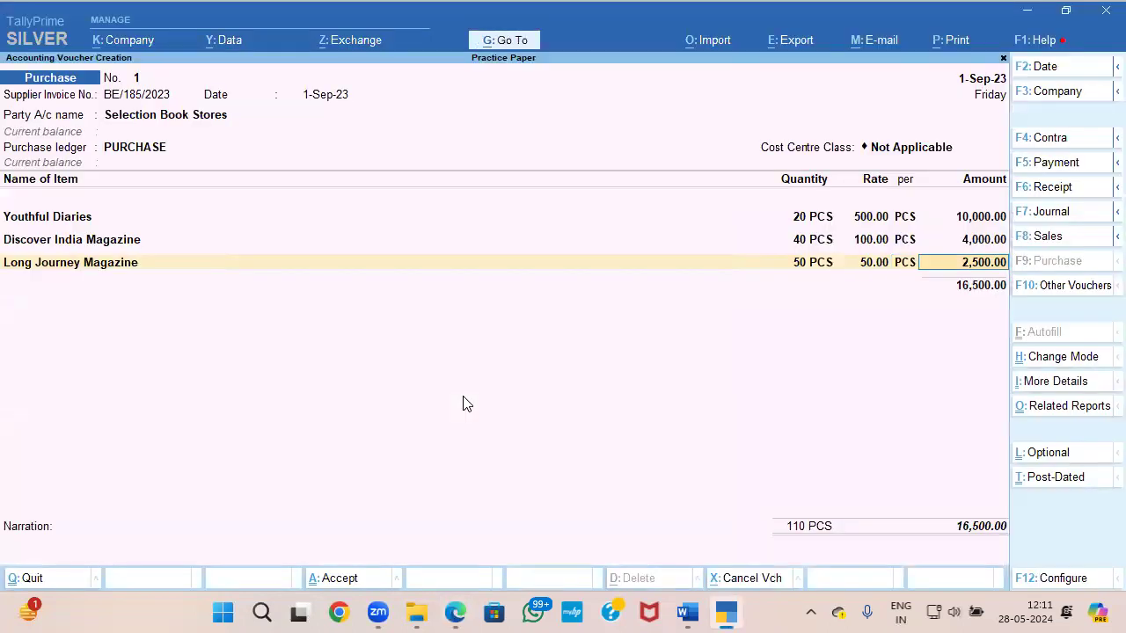
{"action": "key", "text": "Return"}
{"action": "key", "text": "alt+Tab"}
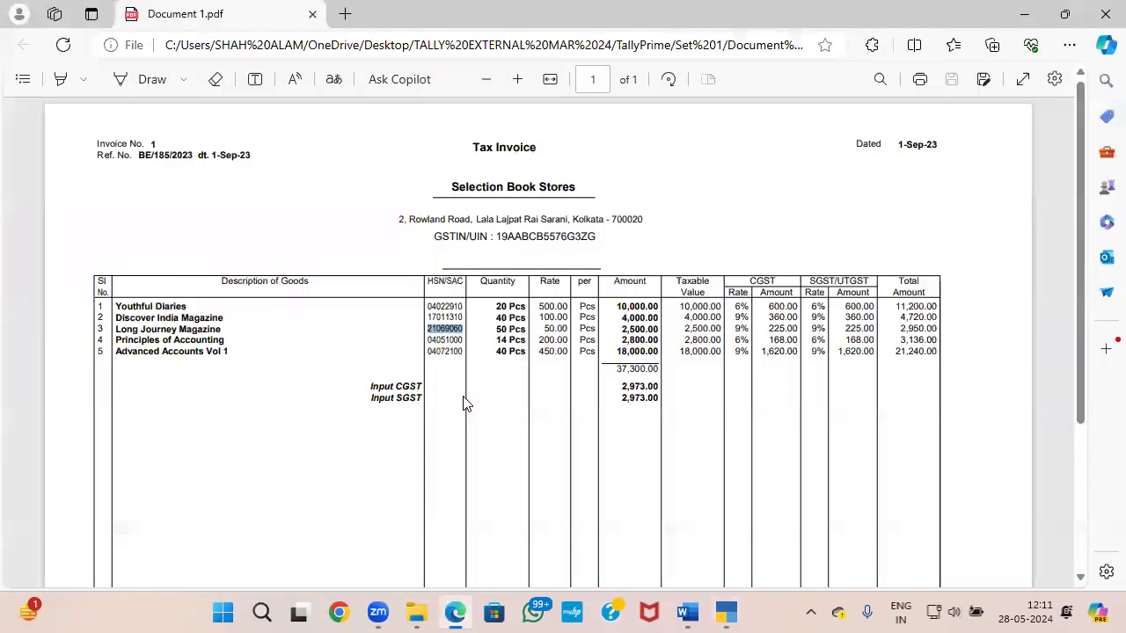
{"action": "left_click_drag", "start_coordinate": [117, 341], "coordinate": [215, 343]}
{"action": "left_click", "coordinate": [122, 336]}
{"action": "left_click_drag", "start_coordinate": [116, 340], "coordinate": [227, 341]}
{"action": "key", "text": "alt+Tab"}
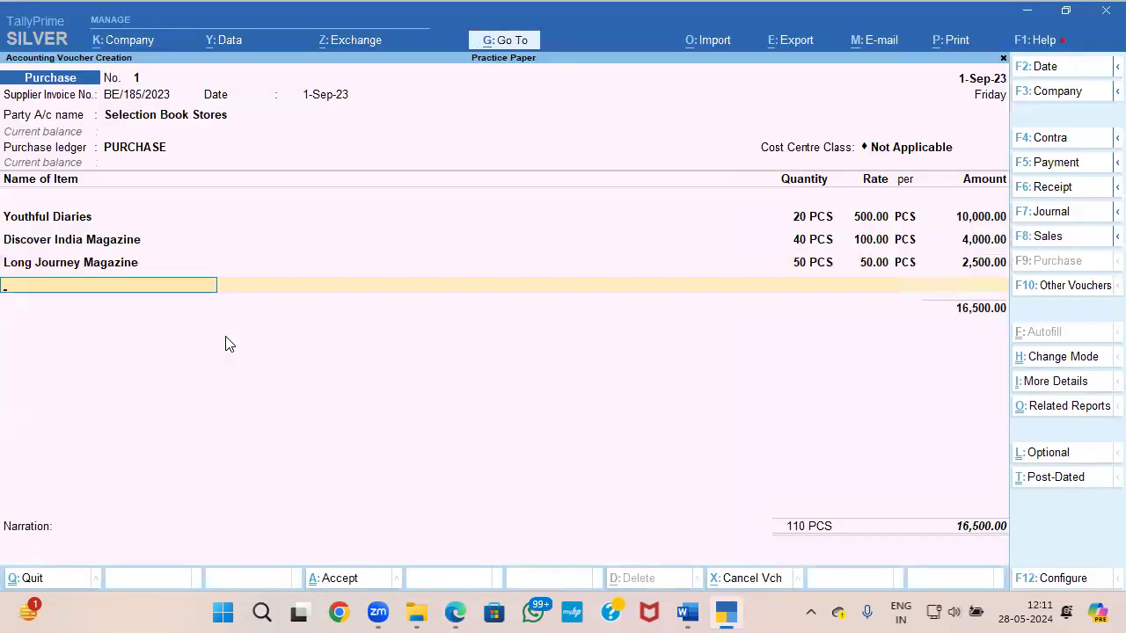
{"action": "key", "text": "alt+c"}
{"action": "key", "text": "ctrl+v"}
{"action": "key", "text": "Return"}
{"action": "key", "text": "Return"}
{"action": "key", "text": "Return"}
{"action": "key", "text": "Down"}
{"action": "key", "text": "Return"}
Step: Enable GST details for the Principles of Accounting item and enter its name as the HSN/SAC description
{"action": "key", "text": "Return"}
{"action": "key", "text": "y"}
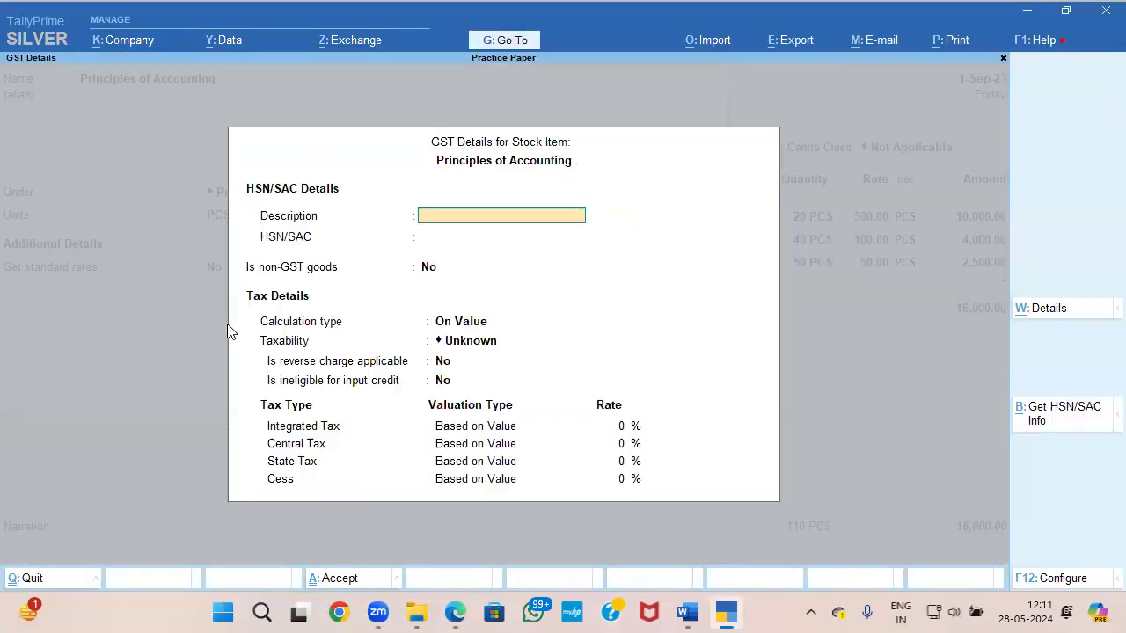
{"action": "key", "text": "ctrl+v"}
{"action": "key", "text": "Return"}
Step: Copy the HSN/SAC code 04051000 from the invoice into Principles of Accounting's GST details, keeping it as GST goods calculated On Value
{"action": "key", "text": "alt+Tab"}
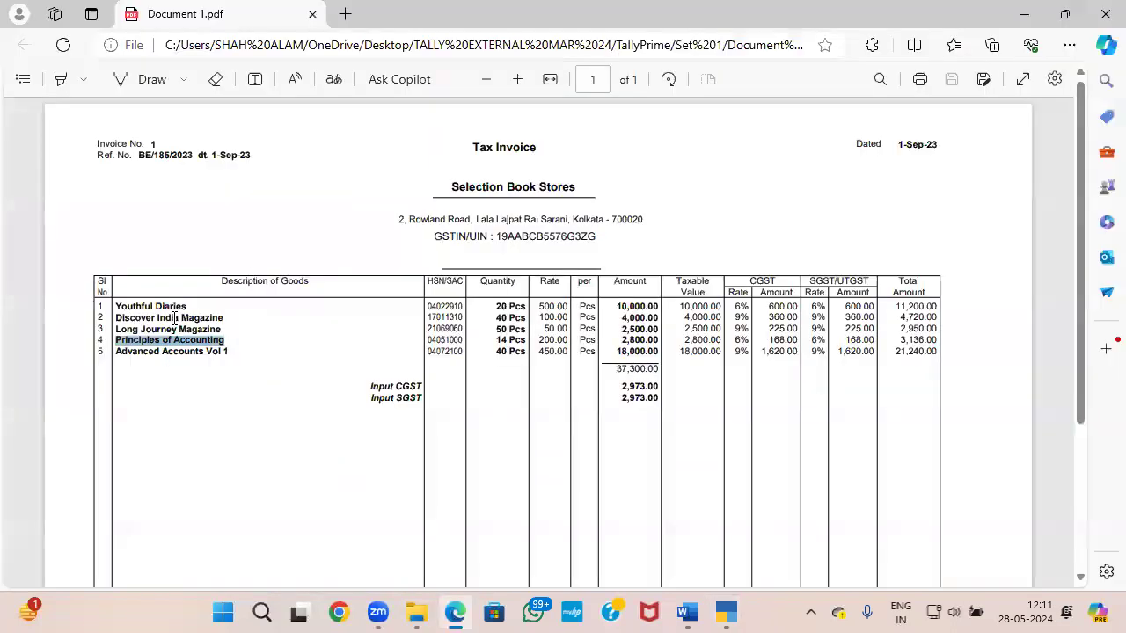
{"action": "left_click", "coordinate": [423, 346]}
{"action": "left_click_drag", "start_coordinate": [428, 340], "coordinate": [466, 345]}
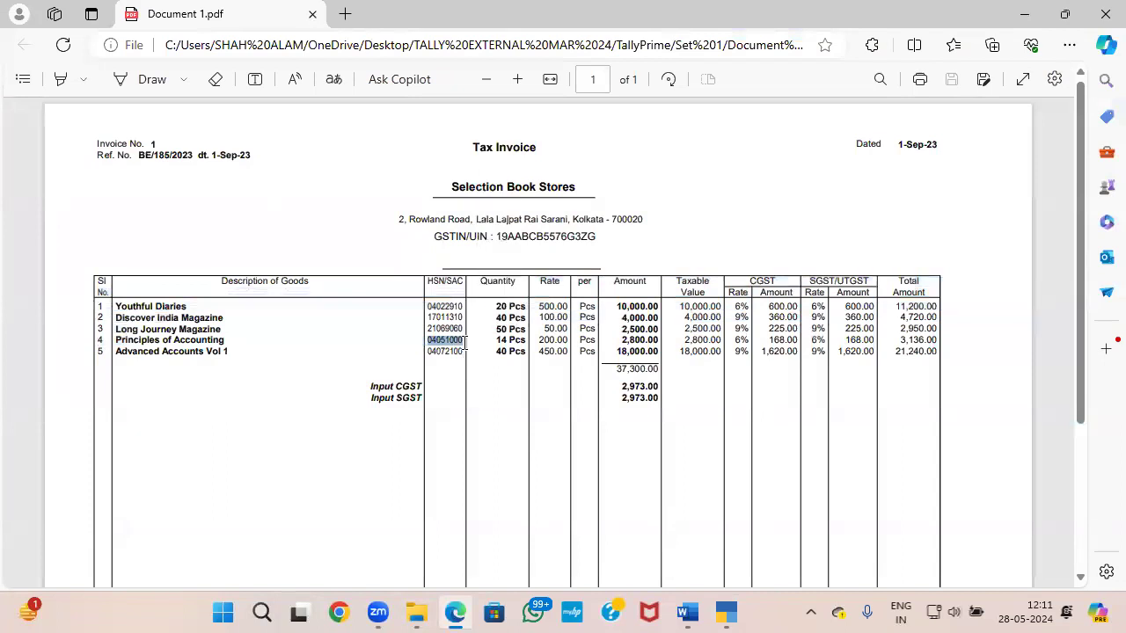
{"action": "key", "text": "alt+Tab"}
{"action": "key", "text": "ctrl+v"}
{"action": "key", "text": "Return"}
{"action": "key", "text": "Return"}
{"action": "key", "text": "Return"}
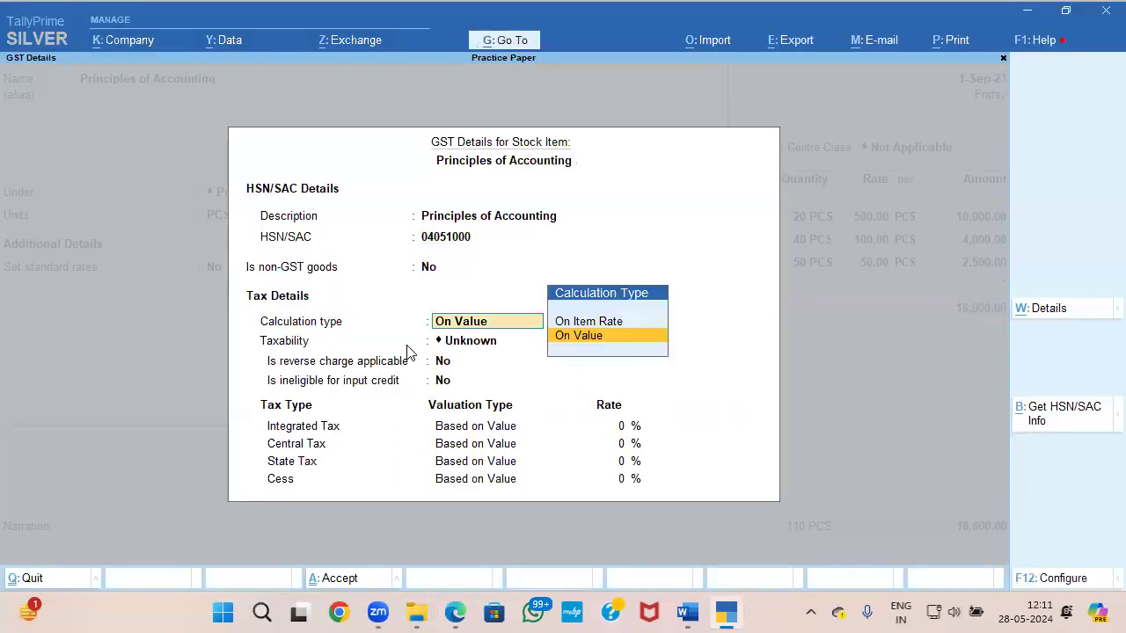
Step: Make Principles of Accounting Taxable with 12% integrated tax, consulting the rates on the invoice
{"action": "key", "text": "Down"}
{"action": "key", "text": "Down"}
{"action": "key", "text": "Down"}
{"action": "key", "text": "Return"}
{"action": "key", "text": "Return"}
{"action": "key", "text": "Return"}
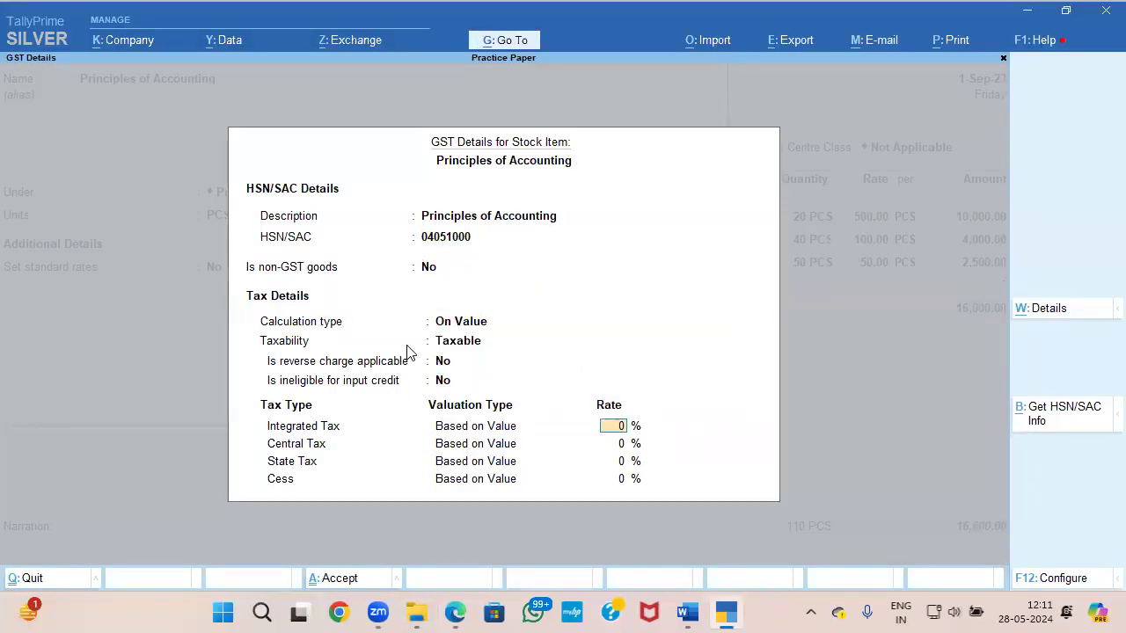
{"action": "key", "text": "alt+Tab"}
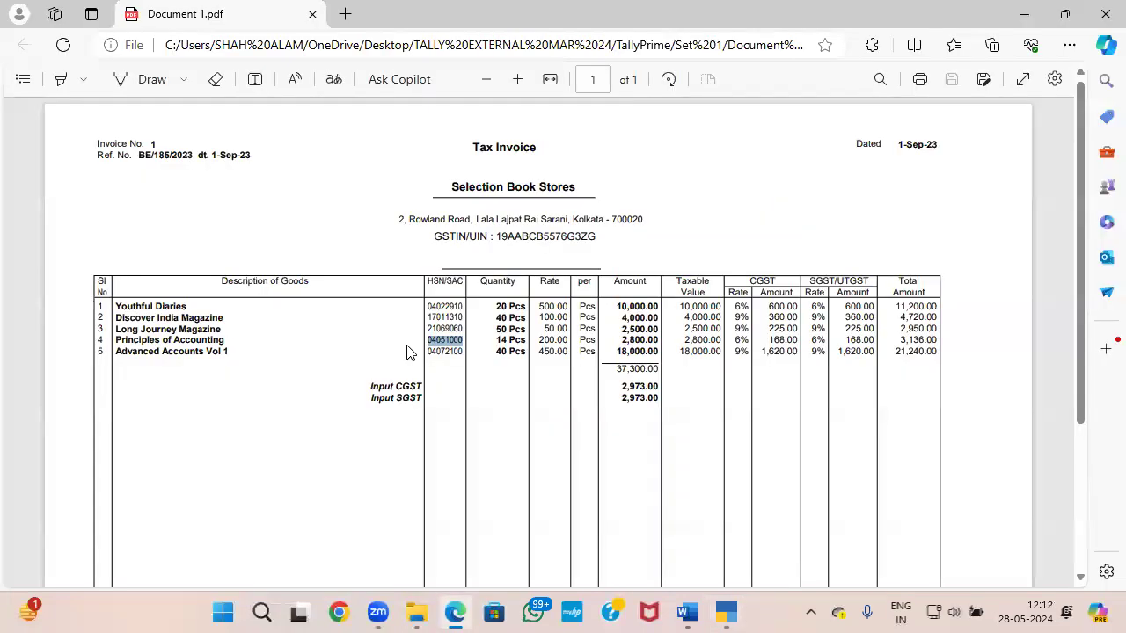
{"action": "key", "text": "alt+Tab"}
{"action": "type", "text": "12"}
{"action": "key", "text": "Return"}
{"action": "key", "text": "Return"}
{"action": "key", "text": "Return"}
{"action": "key", "text": "Return"}
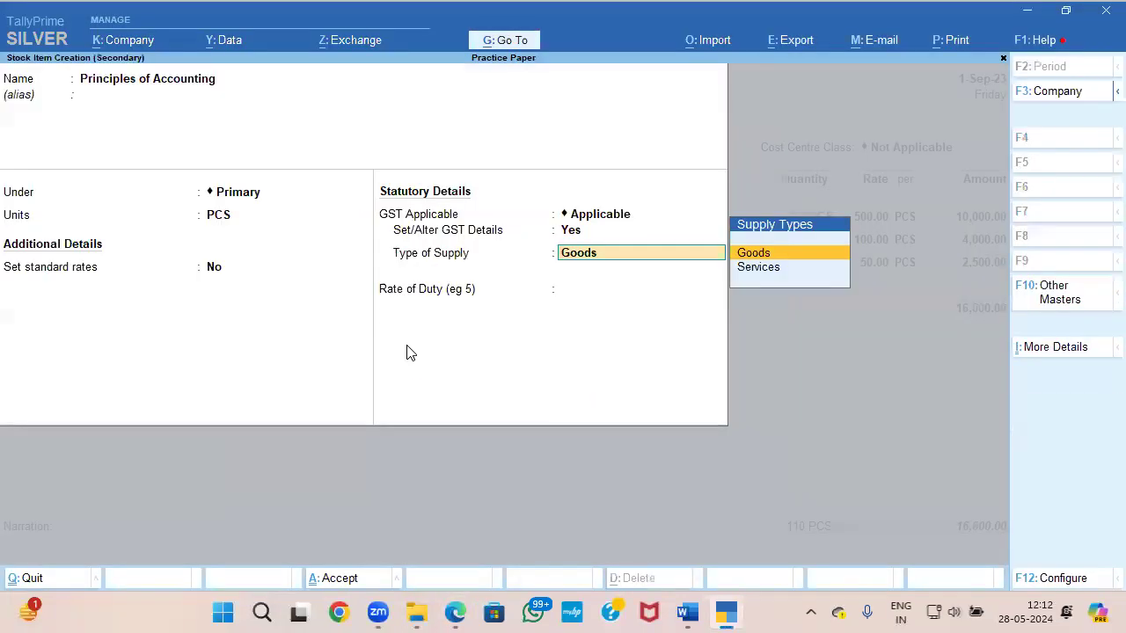
Step: Save the GST details of Principles of Accounting and accept the stock item as Goods
{"action": "key", "text": "Return"}
Step: Enter a quantity of 14 PCS at a rate of 200 for Principles of Accounting, checking the figures against the invoice
{"action": "key", "text": "Return"}
{"action": "key", "text": "alt+Tab"}
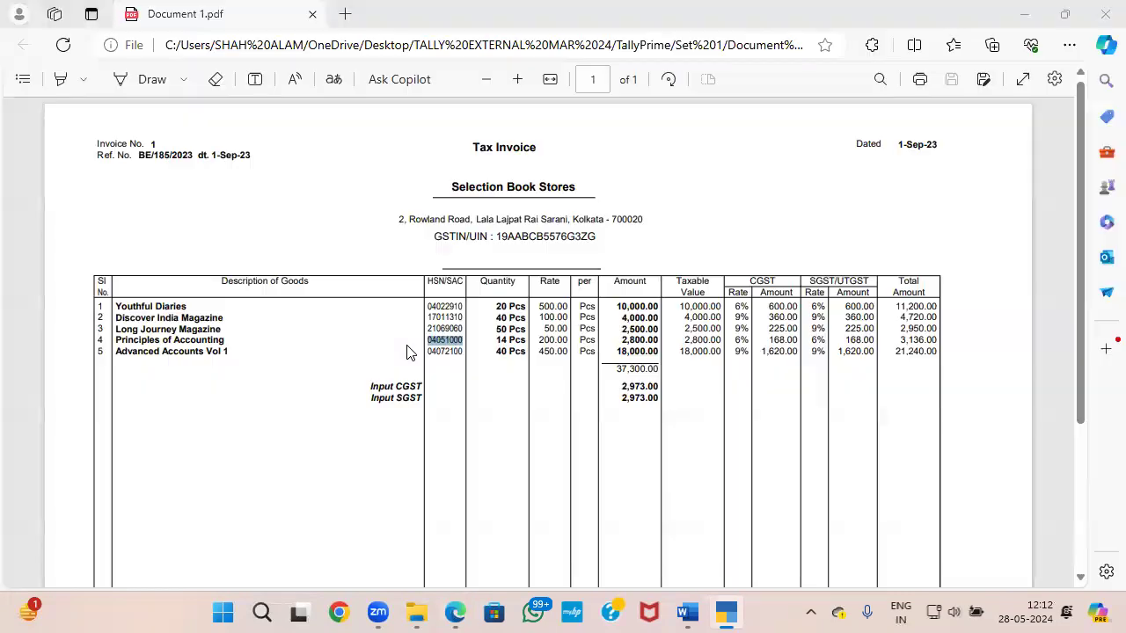
{"action": "key", "text": "alt+Tab"}
{"action": "type", "text": "14"}
{"action": "key", "text": "Return"}
{"action": "key", "text": "alt+Tab"}
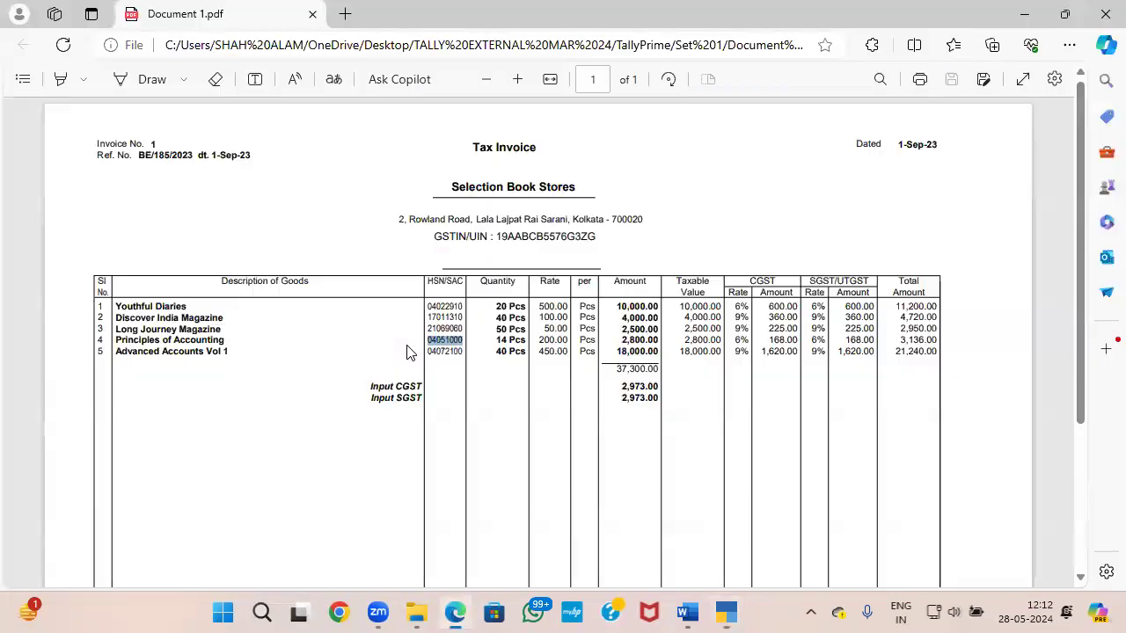
{"action": "key", "text": "alt+Tab"}
{"action": "type", "text": "200"}
{"action": "key", "text": "Return"}
{"action": "key", "text": "Return"}
{"action": "key", "text": "Return"}
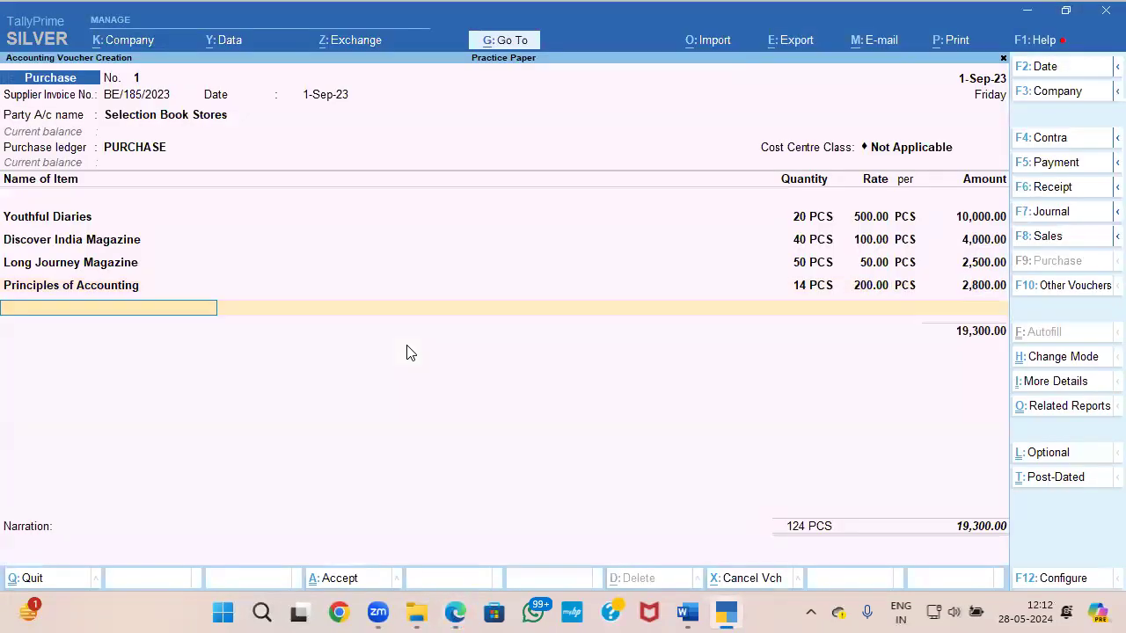
Step: Create a stock item named Advanced Accounts Vol 1, copying the name from the invoice, under Primary with PCS as its unit
{"action": "key", "text": "alt+Tab"}
{"action": "left_click_drag", "start_coordinate": [115, 352], "coordinate": [230, 352]}
{"action": "key", "text": "ctrl+c"}
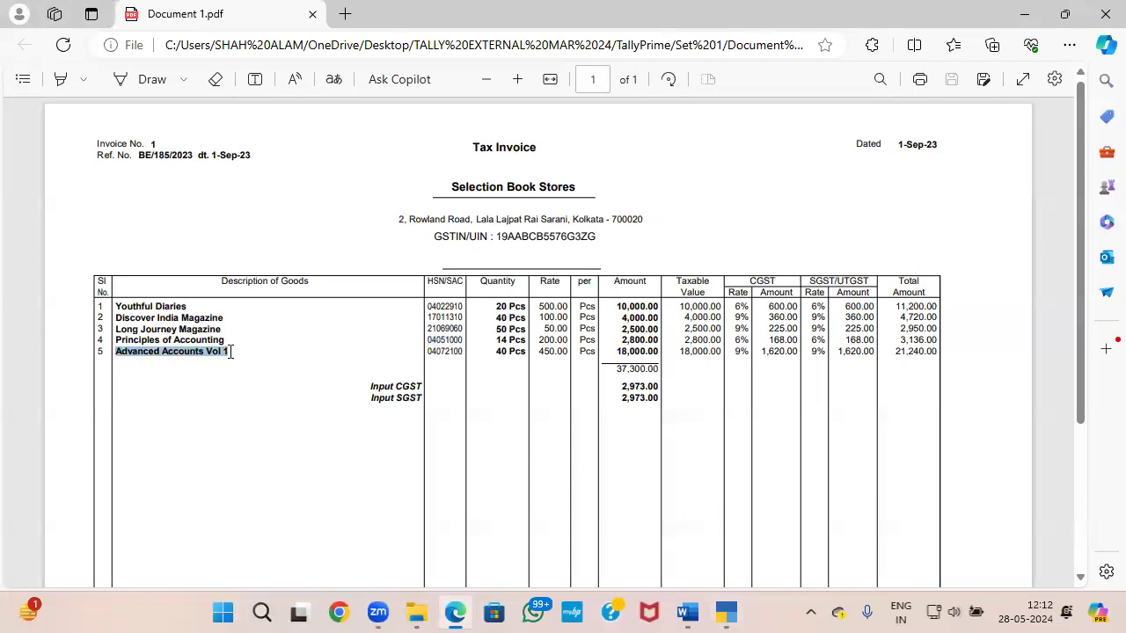
{"action": "key", "text": "alt+Tab"}
{"action": "key", "text": "alt+c"}
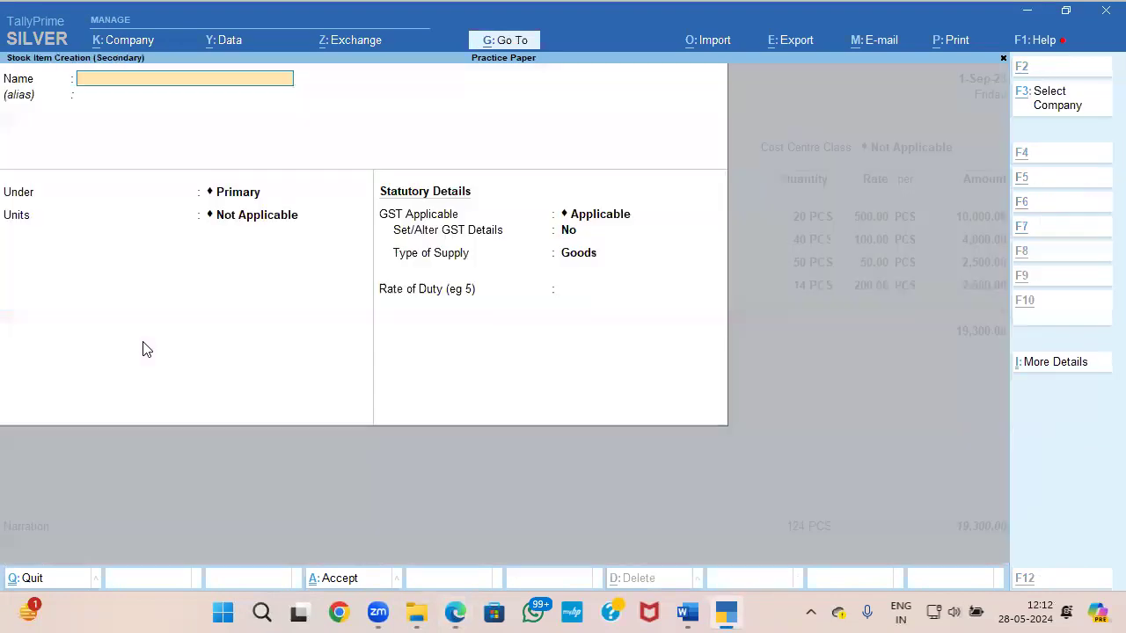
{"action": "key", "text": "ctrl+v"}
{"action": "key", "text": "Return"}
{"action": "key", "text": "Return"}
{"action": "key", "text": "Return"}
{"action": "key", "text": "Down"}
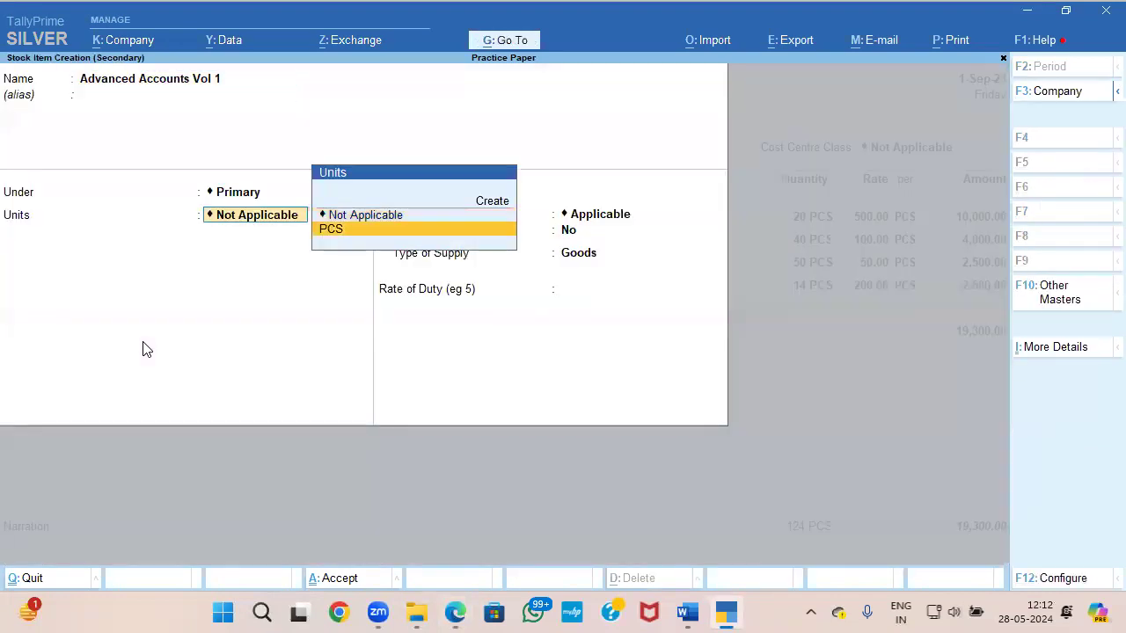
{"action": "key", "text": "Return"}
{"action": "key", "text": "Return"}
Step: Enable GST details for the Advanced Accounts Vol 1 item and enter its name as the HSN/SAC description
{"action": "key", "text": "y"}
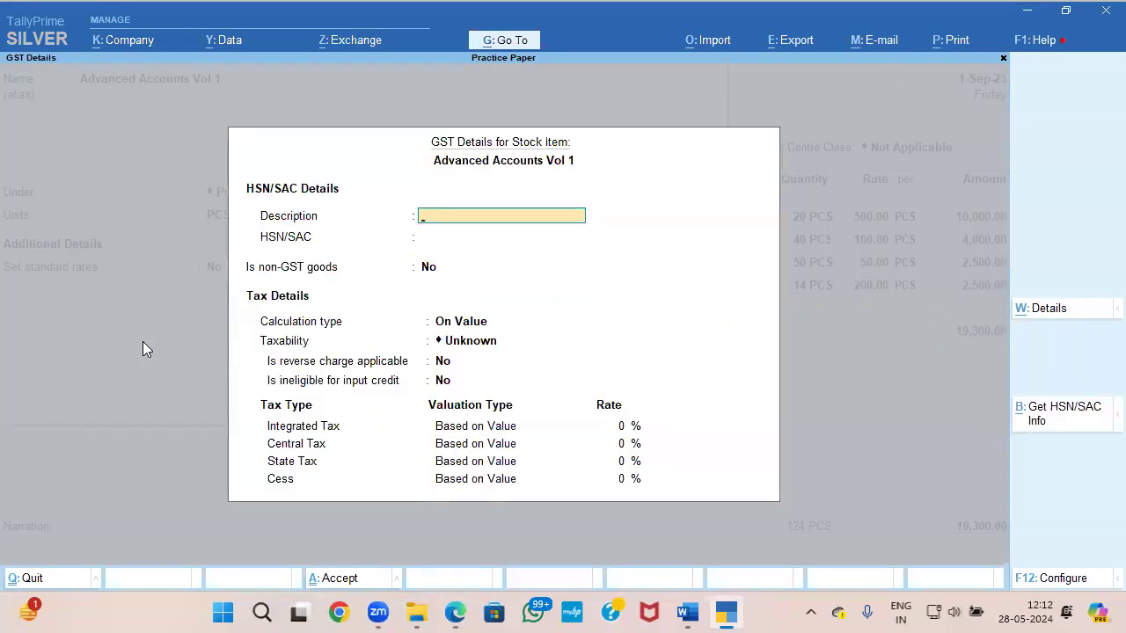
{"action": "key", "text": "ctrl+v"}
{"action": "key", "text": "Return"}
Step: Copy the HSN/SAC code 04072100 from the invoice into Advanced Accounts Vol 1's GST details, keeping it as GST goods calculated On Value
{"action": "key", "text": "alt+Tab"}
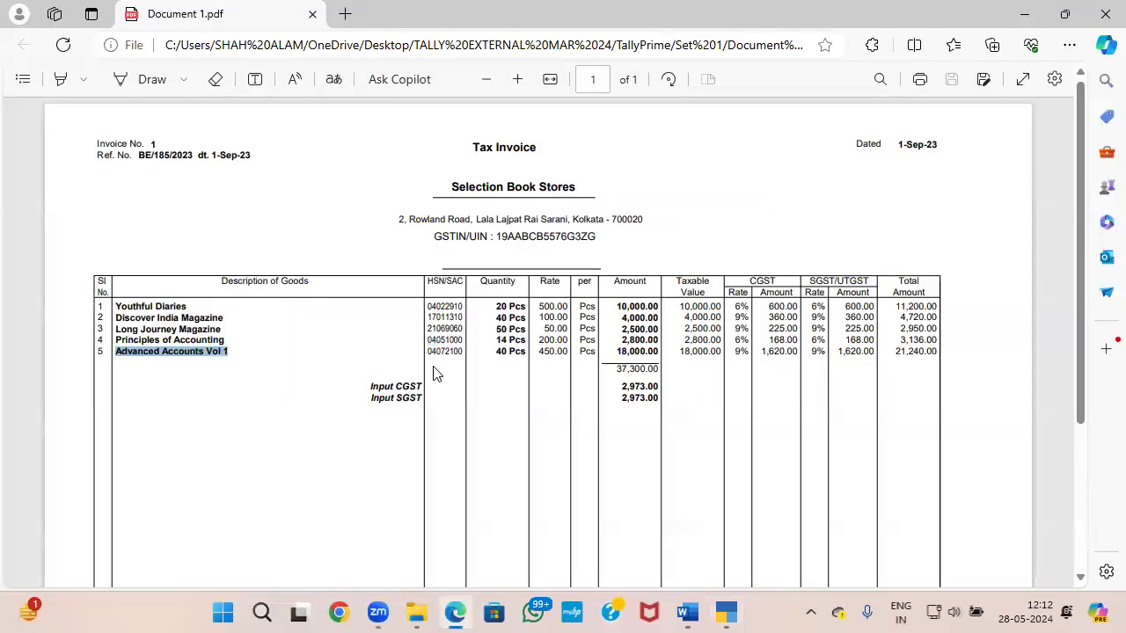
{"action": "left_click_drag", "start_coordinate": [429, 352], "coordinate": [464, 350]}
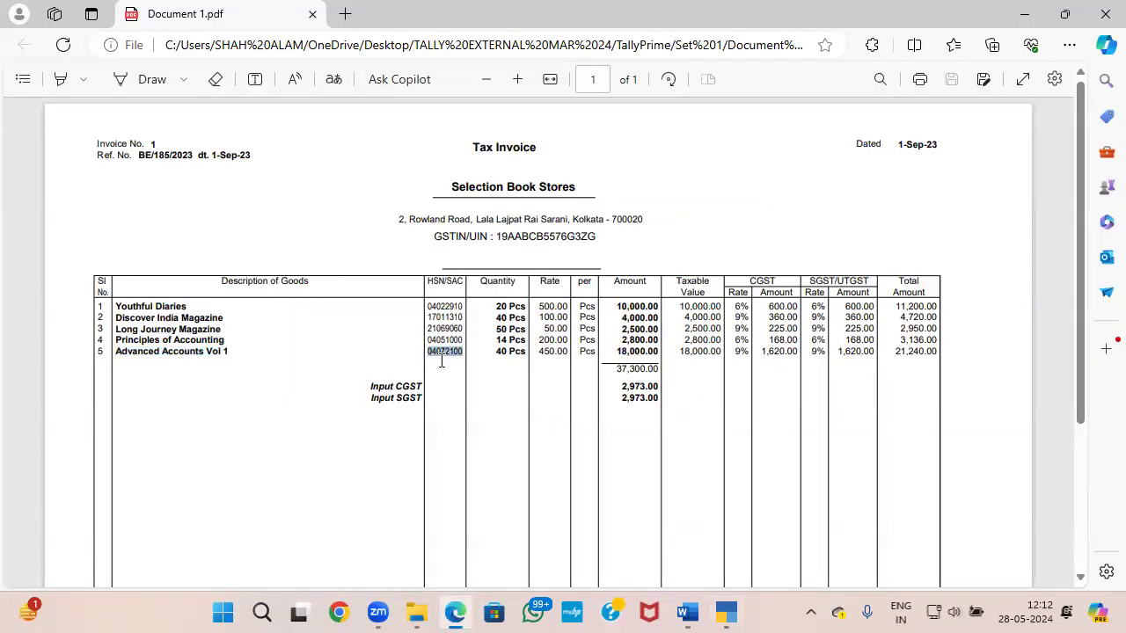
{"action": "key", "text": "ctrl+c"}
{"action": "key", "text": "alt+Tab"}
{"action": "key", "text": "ctrl+v"}
{"action": "key", "text": "Return"}
Step: Make Advanced Accounts Vol 1 Taxable and set its integrated tax rate according to the invoice
{"action": "key", "text": "Return"}
{"action": "key", "text": "Return"}
{"action": "key", "text": "Down"}
{"action": "key", "text": "Down"}
{"action": "key", "text": "Down"}
{"action": "key", "text": "Return"}
{"action": "key", "text": "Return"}
{"action": "key", "text": "Return"}
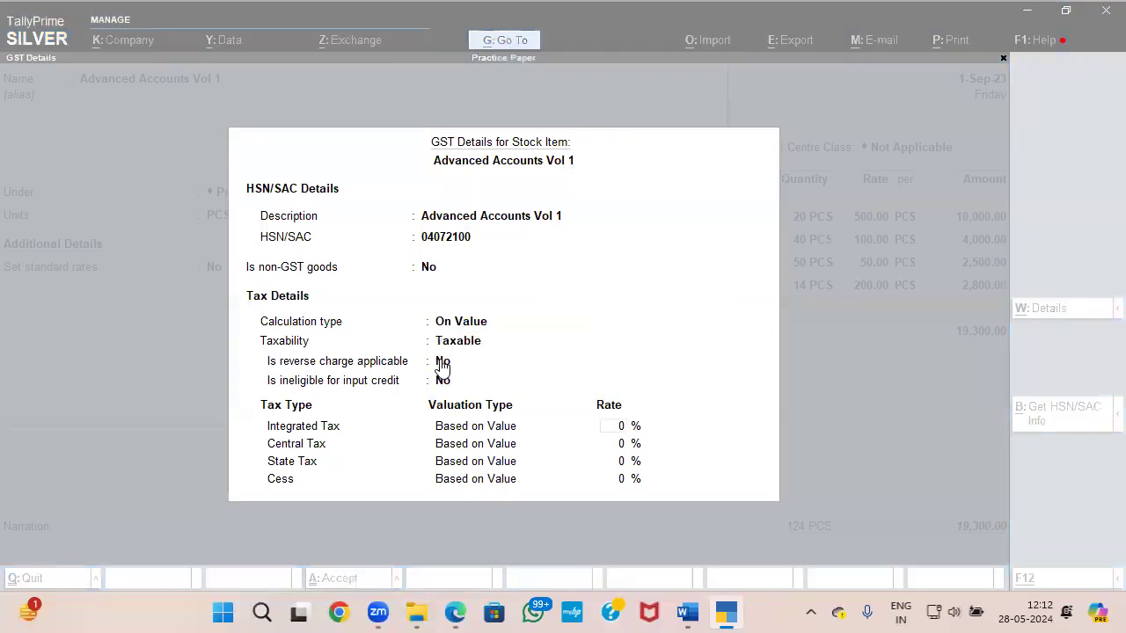
{"action": "key", "text": "alt+Tab"}
{"action": "key", "text": "alt+Tab"}
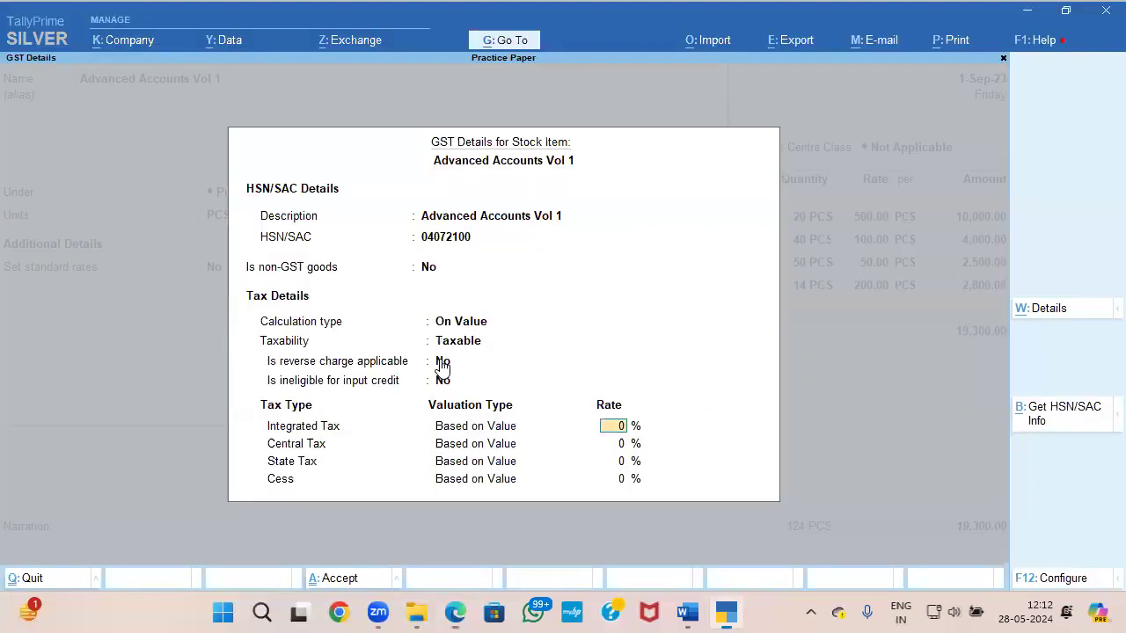
{"action": "key", "text": "Return"}
Step: Save the GST details of Advanced Accounts Vol 1 and accept the stock item as Goods
{"action": "key", "text": "ctrl+a"}
{"action": "key", "text": "Return"}
Step: Enter 40 PCS at a rate of 450 for Advanced Accounts Vol 1 and finish the item list
{"action": "key", "text": "Return"}
{"action": "key", "text": "Return"}
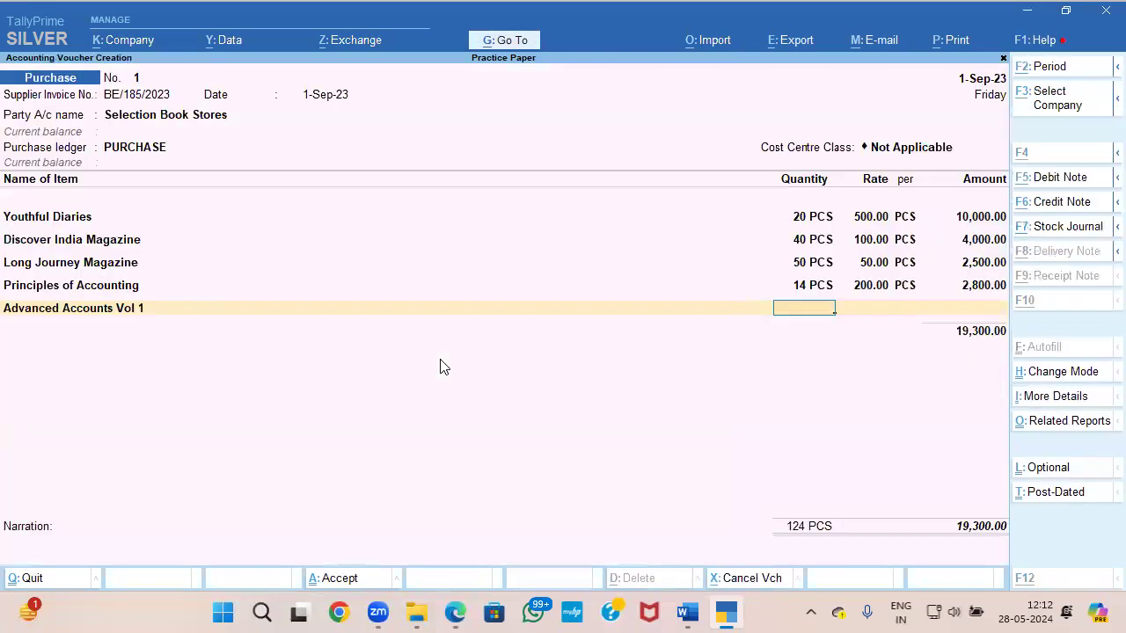
{"action": "key", "text": "alt+Tab"}
{"action": "key", "text": "alt+Tab"}
{"action": "type", "text": "40"}
{"action": "key", "text": "Return"}
{"action": "type", "text": "450"}
{"action": "key", "text": "Return"}
{"action": "key", "text": "Return"}
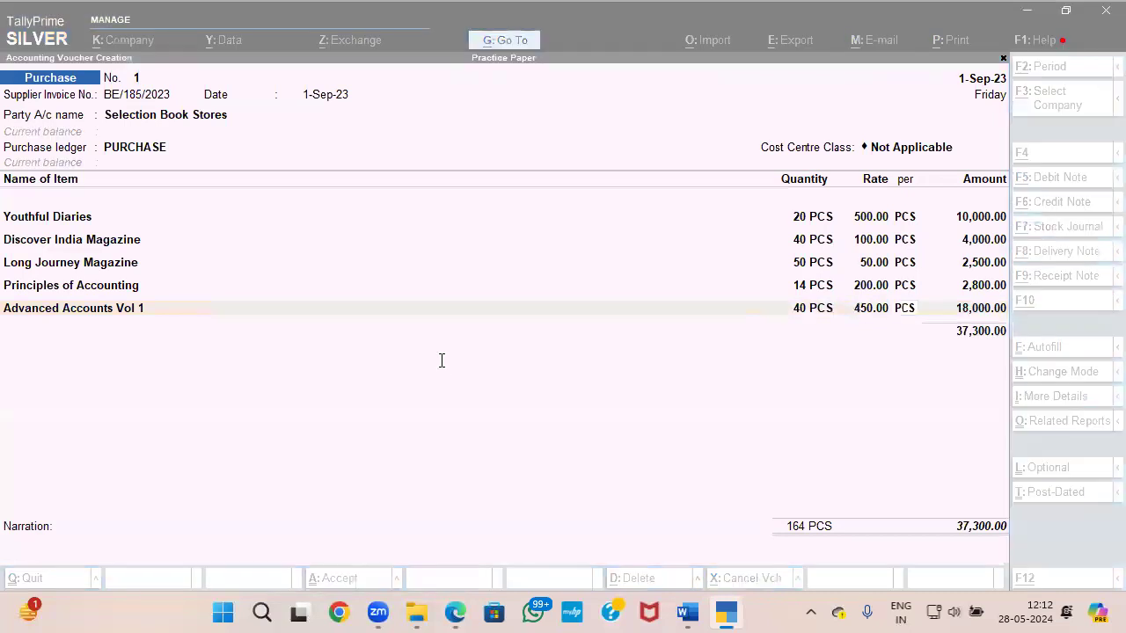
{"action": "key", "text": "alt+Tab"}
{"action": "key", "text": "alt+Tab"}
{"action": "key", "text": "Return"}
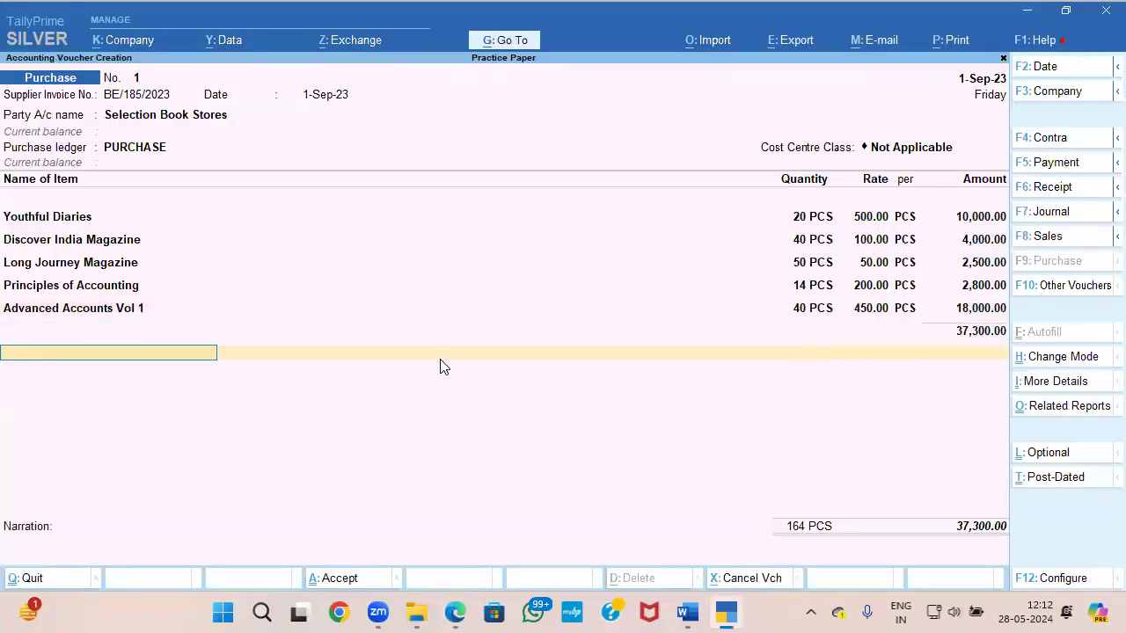
Step: Create the ledger INPUT CGST under Duties & Taxes, with duty type GST and tax type Central Tax
{"action": "key", "text": "alt+c"}
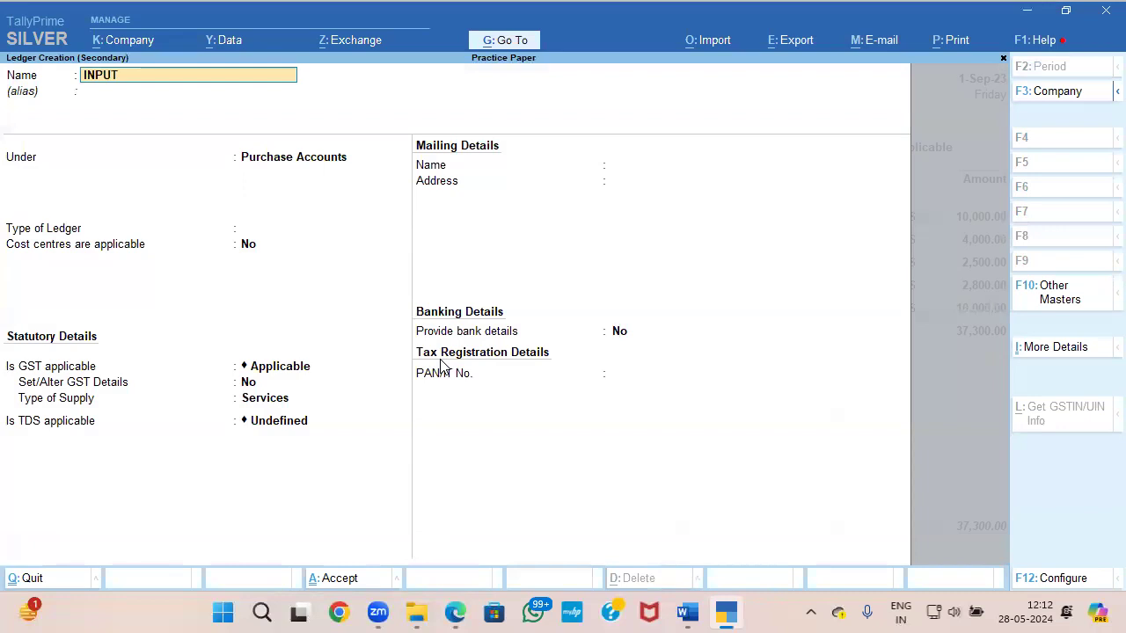
{"action": "key", "text": "Return"}
{"action": "key", "text": "Return"}
{"action": "type", "text": "Du"}
{"action": "key", "text": "Return"}
{"action": "key", "text": "Up"}
{"action": "key", "text": "Return"}
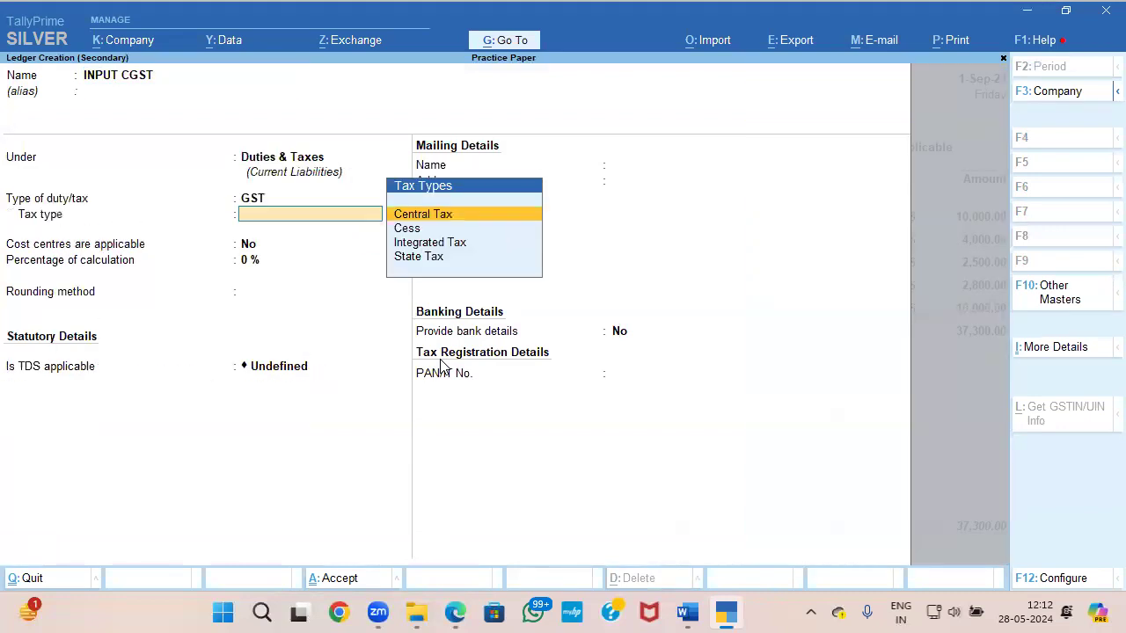
Step: Give INPUT CGST Normal Rounding, save the ledger, and add it to the purchase voucher without a description
{"action": "key", "text": "Return"}
{"action": "key", "text": "Return"}
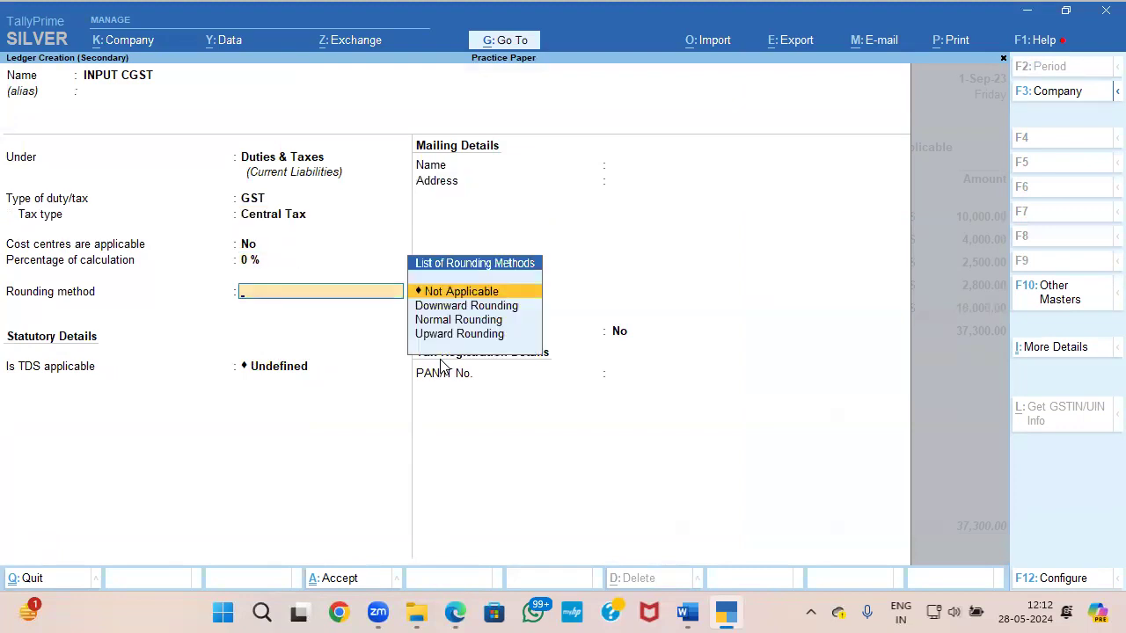
{"action": "key", "text": "Down"}
{"action": "key", "text": "Down"}
{"action": "key", "text": "Return"}
{"action": "key", "text": "ctrl+a"}
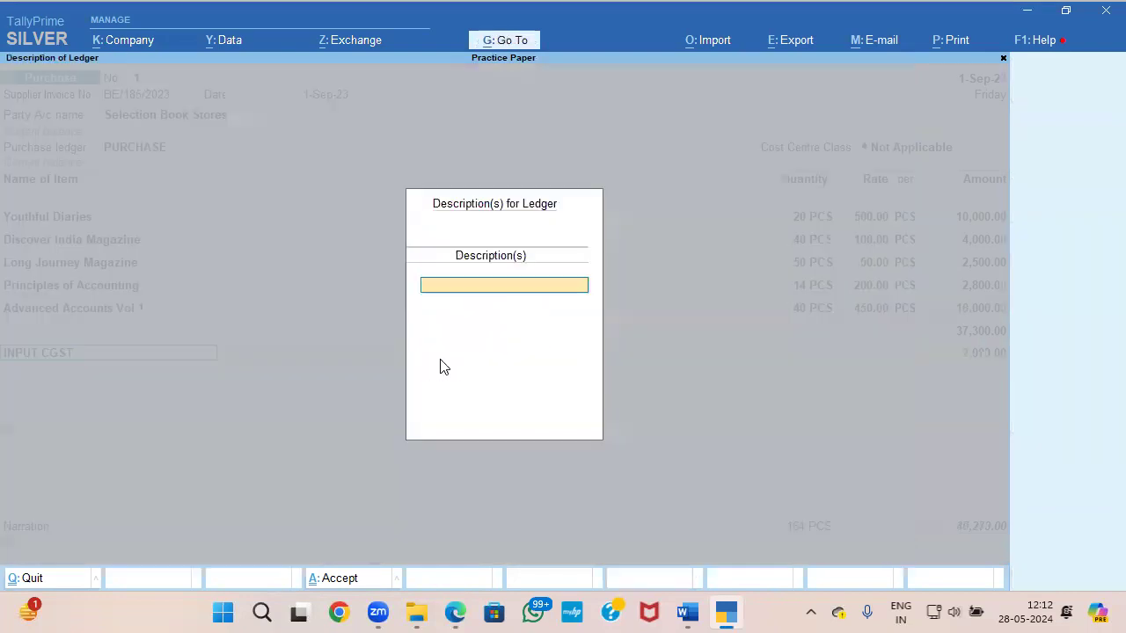
{"action": "key", "text": "Return"}
{"action": "key", "text": "Return"}
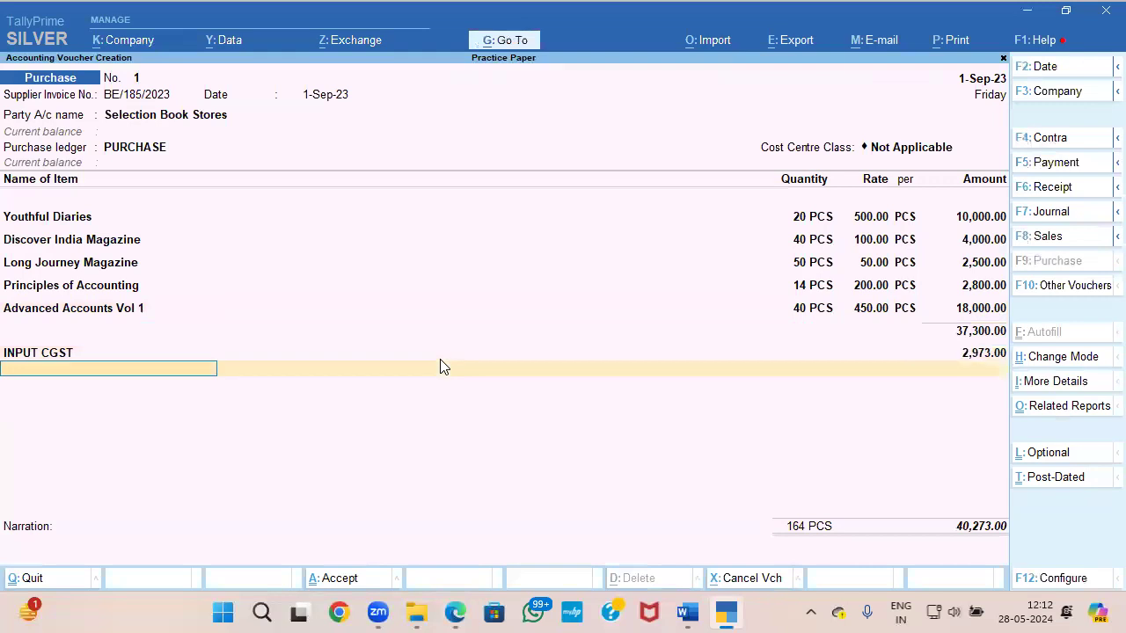
Step: Create the ledger INPUT SGST under Duties & Taxes, with duty type GST and tax type State Tax
{"action": "key", "text": "alt+c"}
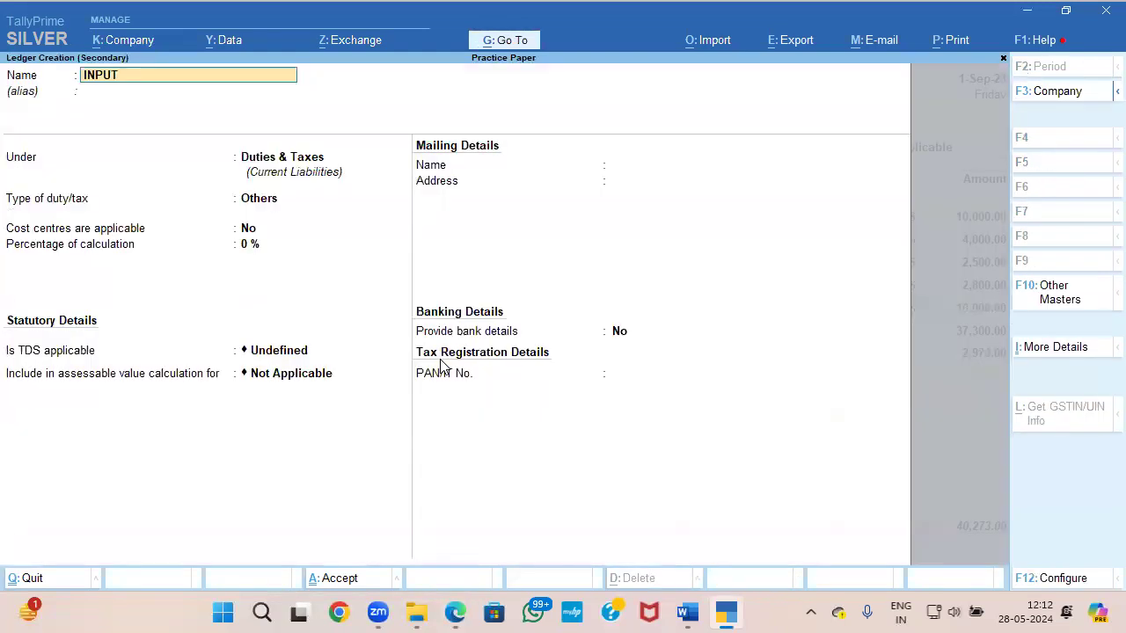
{"action": "key", "text": "Return"}
{"action": "key", "text": "Return"}
{"action": "key", "text": "Return"}
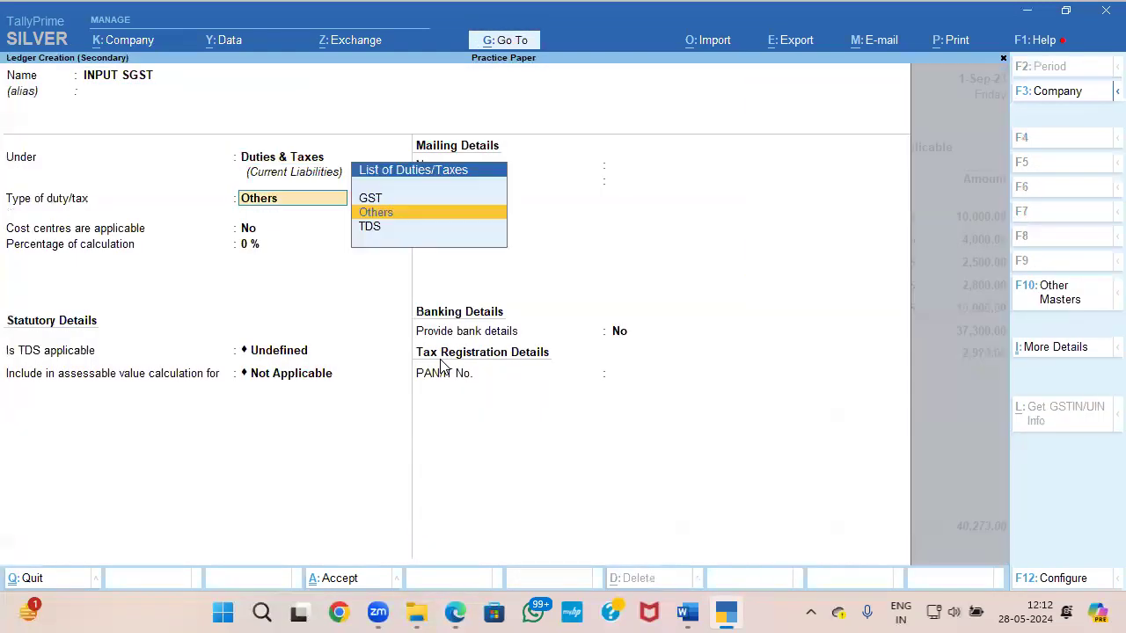
{"action": "key", "text": "Up"}
{"action": "key", "text": "Return"}
{"action": "key", "text": "Down"}
Step: Give INPUT SGST Normal Rounding, save the ledger, and add it to the purchase voucher without a description
{"action": "key", "text": "Down"}
{"action": "key", "text": "Down"}
{"action": "key", "text": "Return"}
{"action": "key", "text": "Return"}
{"action": "key", "text": "Return"}
{"action": "key", "text": "Down"}
{"action": "key", "text": "Return"}
{"action": "key", "text": "Up"}
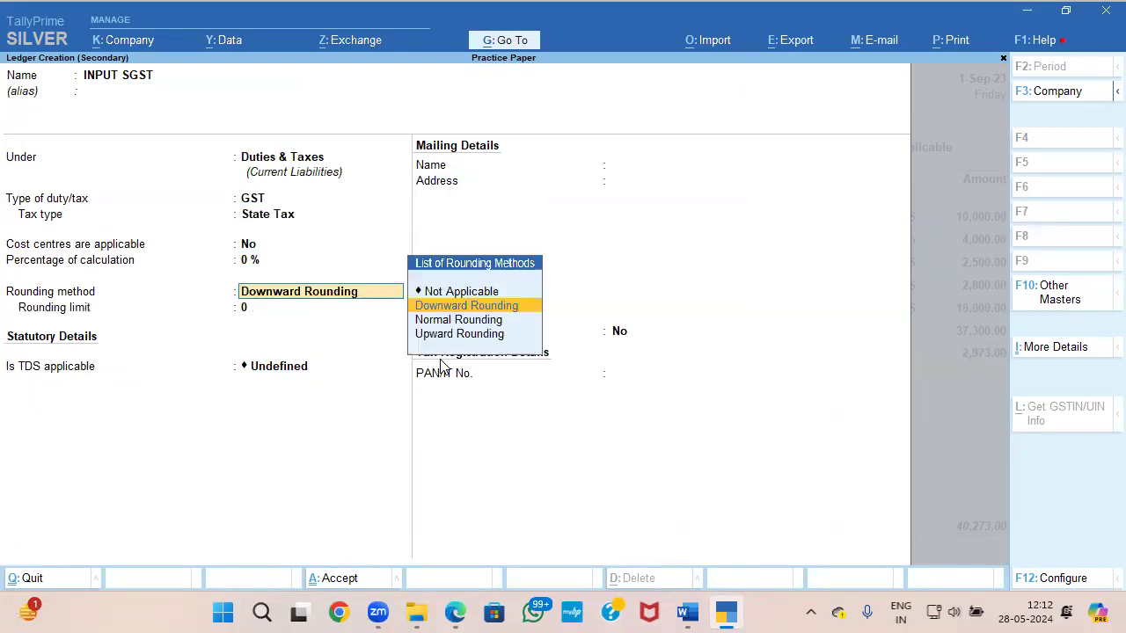
{"action": "key", "text": "Down"}
{"action": "key", "text": "Return"}
{"action": "key", "text": "ctrl+a"}
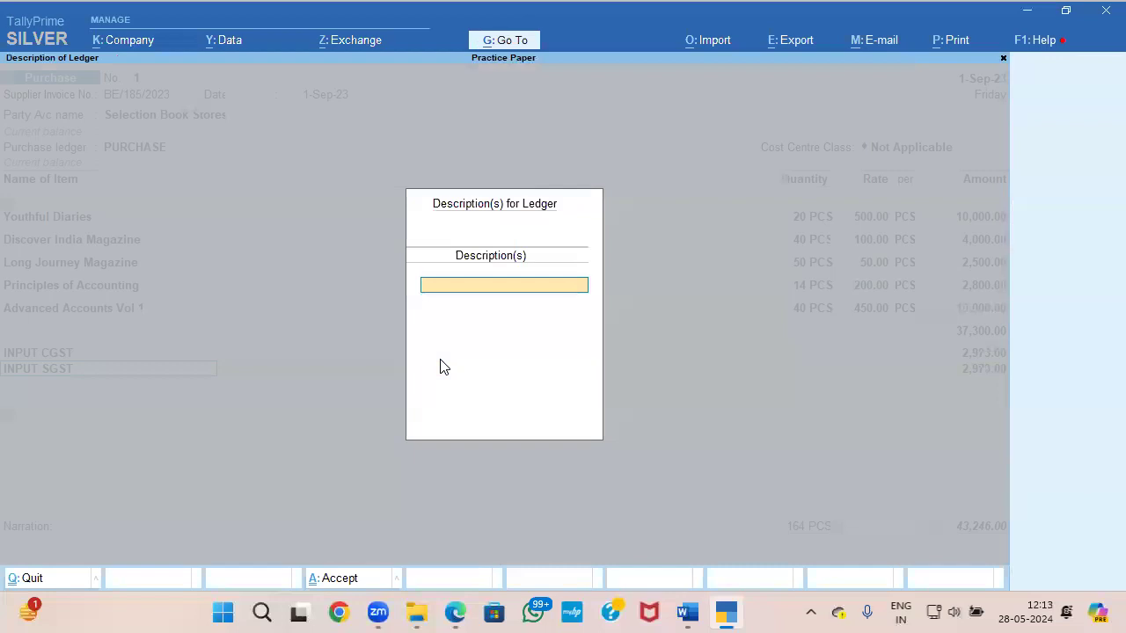
{"action": "key", "text": "Return"}
Step: Compare the voucher with the tax and grand totals on the Document 1 invoice and save the purchase voucher
{"action": "key", "text": "alt+Tab"}
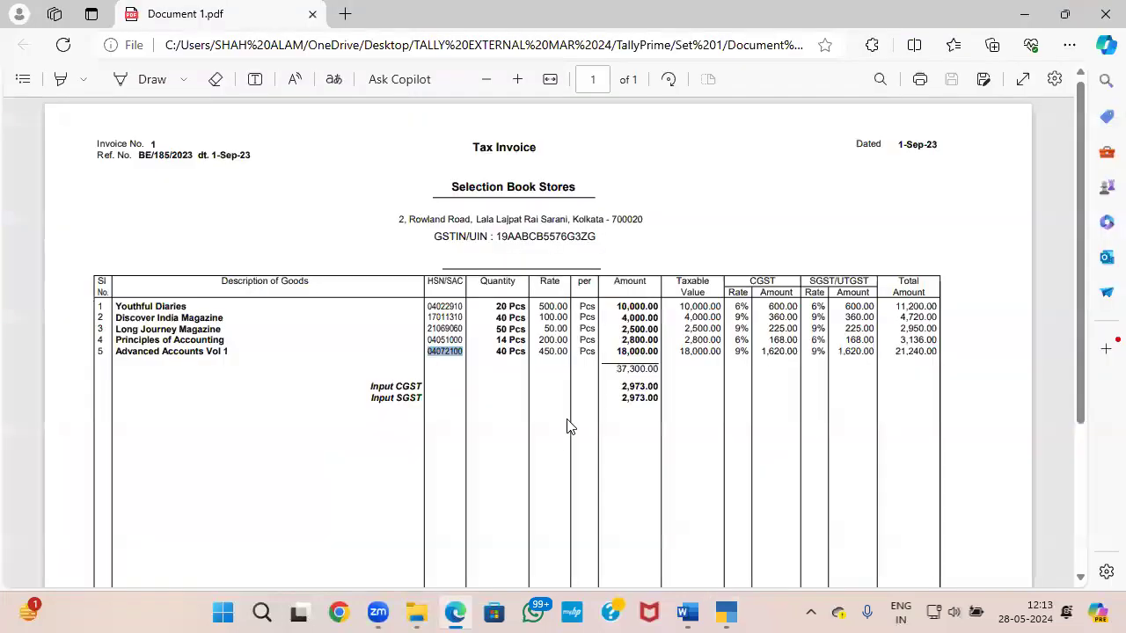
{"action": "scroll", "coordinate": [636, 386], "scroll_direction": "down", "scroll_amount": 5}
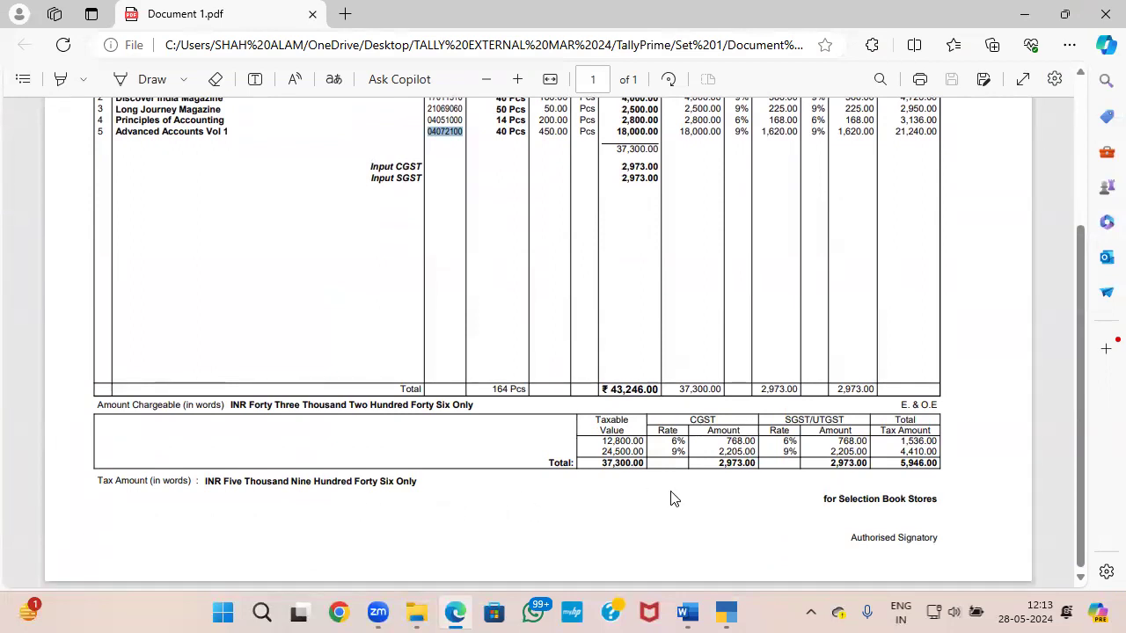
{"action": "key", "text": "alt+Tab"}
{"action": "key", "text": "ctrl"}
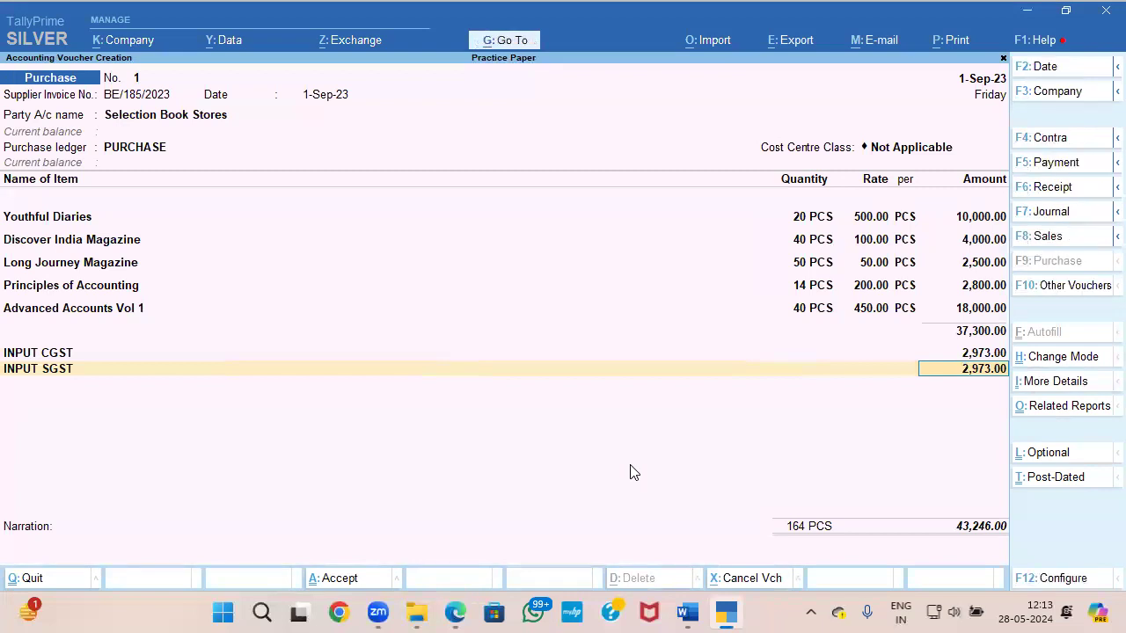
{"action": "key", "text": "ctrl+a"}
Step: Check question 5 of the Word exam paper for where the Document 1 products are stored
{"action": "key", "text": "alt+Tab"}
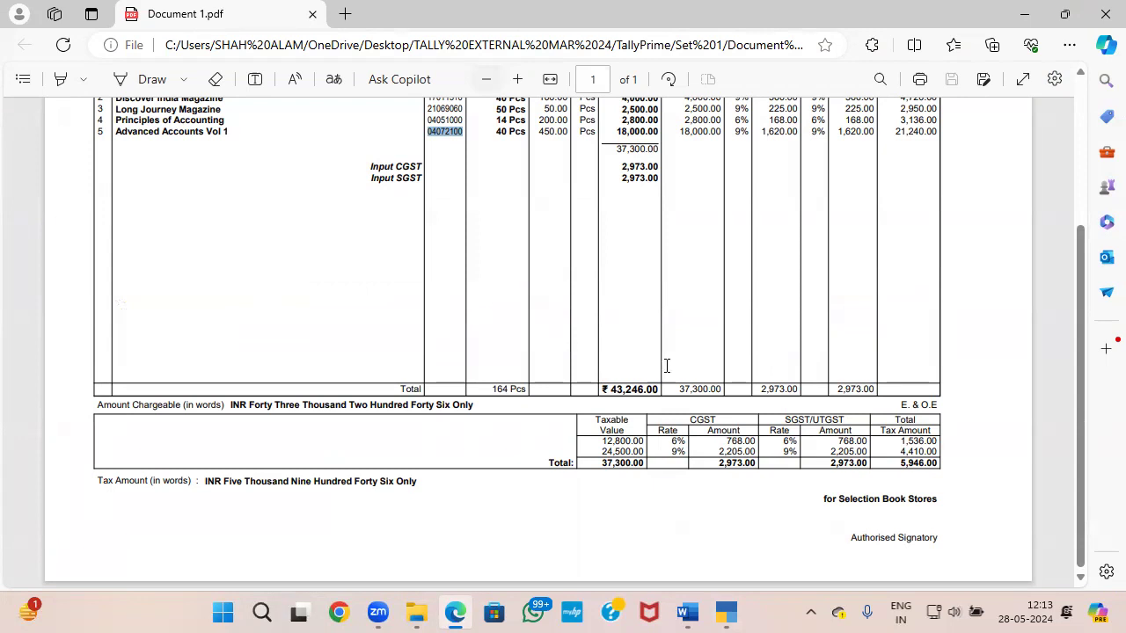
{"action": "key", "text": "alt+Tab"}
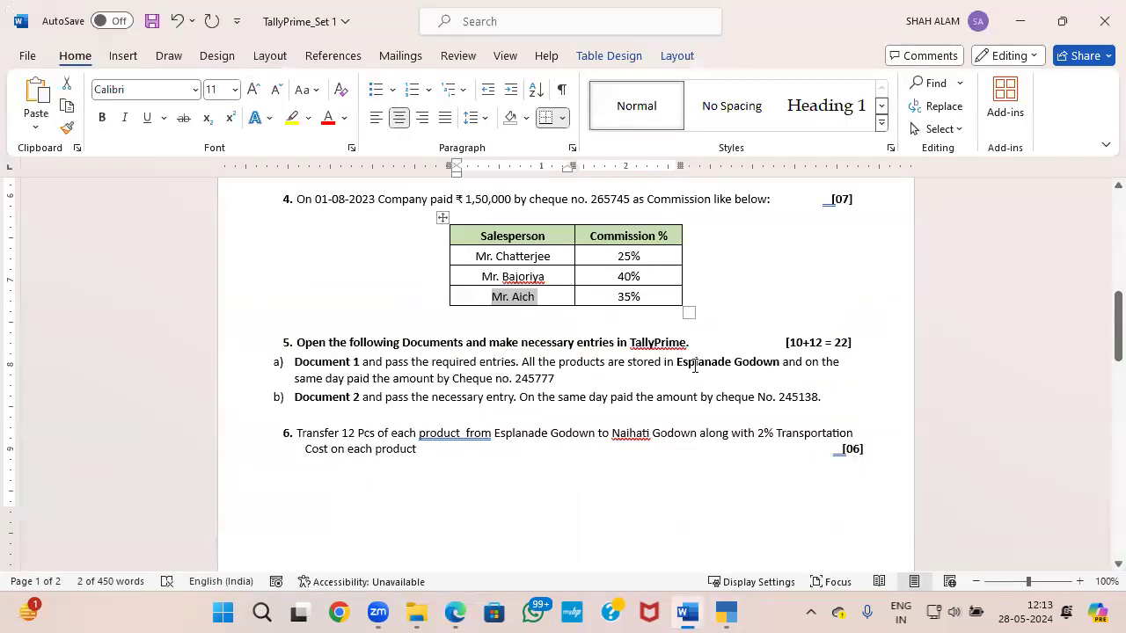
{"action": "key", "text": "alt+Tab"}
{"action": "key", "text": "alt+Tab"}
{"action": "key", "text": "Tab"}
{"action": "key", "text": "Tab"}
Step: Leave voucher entry and open the creation form for a new godown master
{"action": "key", "text": "Escape"}
{"action": "key", "text": "Up"}
{"action": "key", "text": "Up"}
{"action": "key", "text": "Up"}
{"action": "key", "text": "Return"}
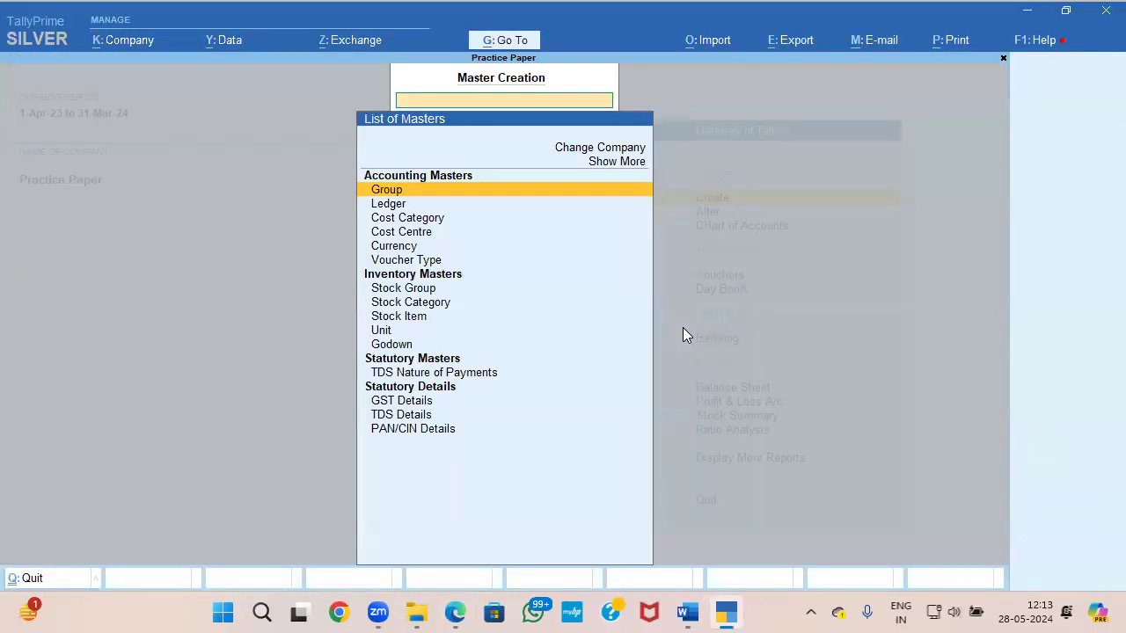
{"action": "key", "text": "Down"}
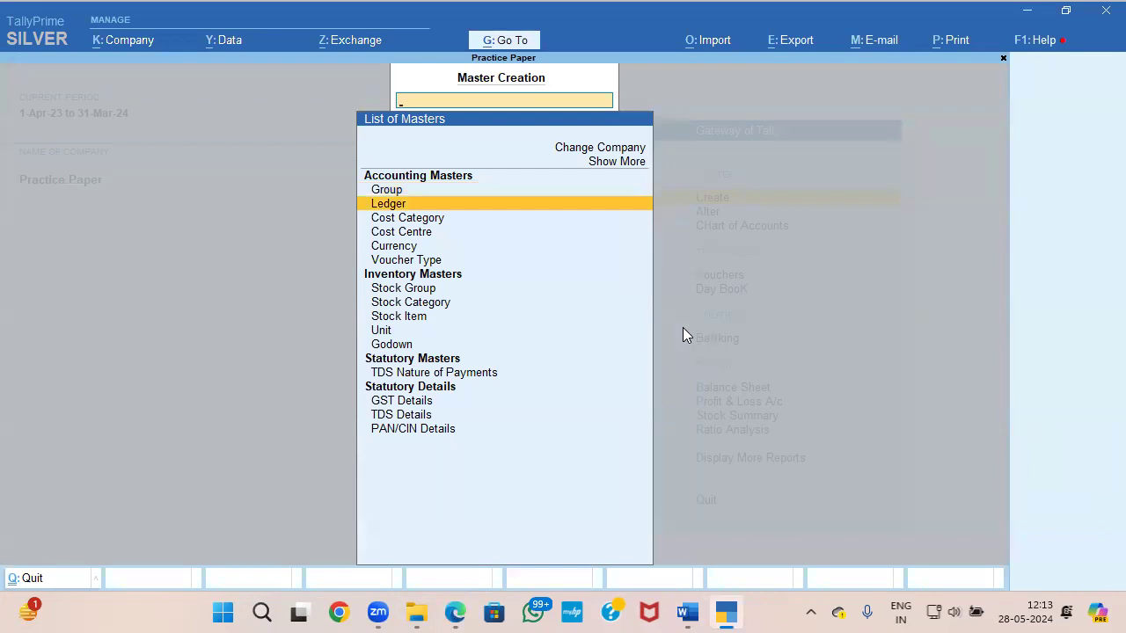
{"action": "key", "text": "Down"}
{"action": "key", "text": "Down"}
{"action": "key", "text": "Down"}
{"action": "key", "text": "Down"}
{"action": "key", "text": "Down"}
{"action": "key", "text": "Down"}
{"action": "key", "text": "Down"}
{"action": "key", "text": "Down"}
{"action": "key", "text": "Down"}
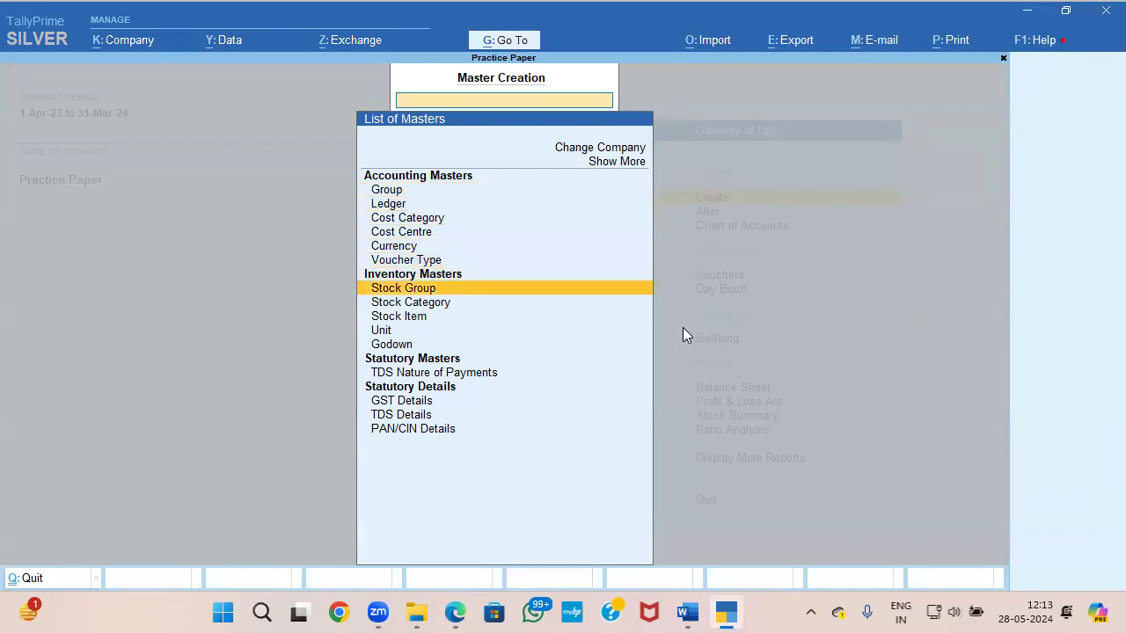
{"action": "key", "text": "Return"}
{"action": "key", "text": "Return"}
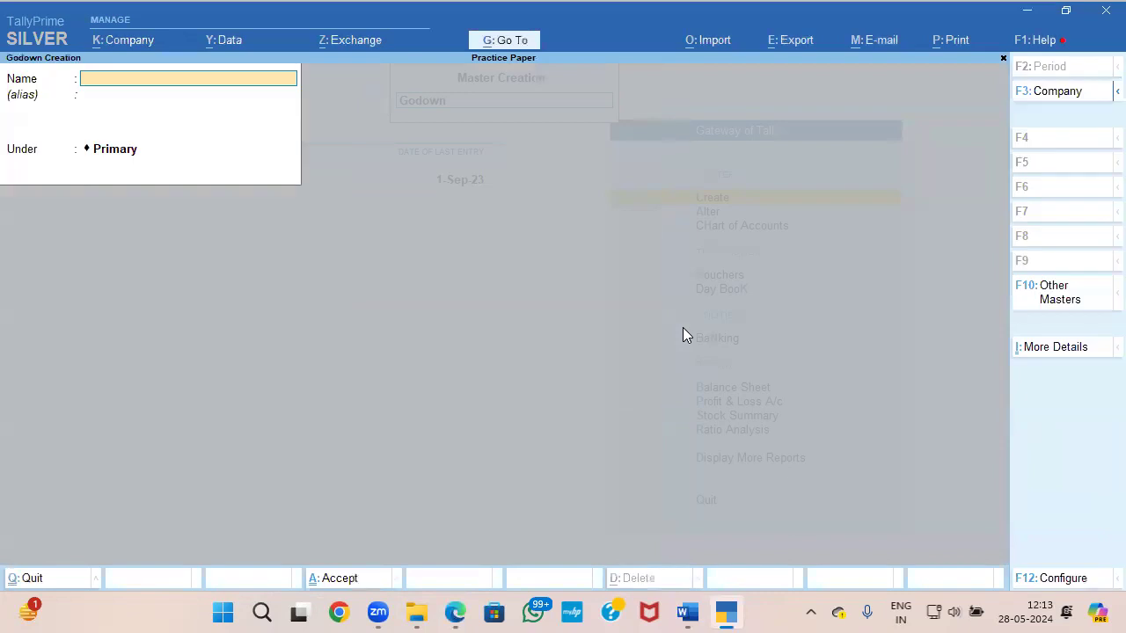
Step: Copy the name Esplanade Godown from the Word exam paper and save it as a godown under Primary
{"action": "key", "text": "alt+Tab"}
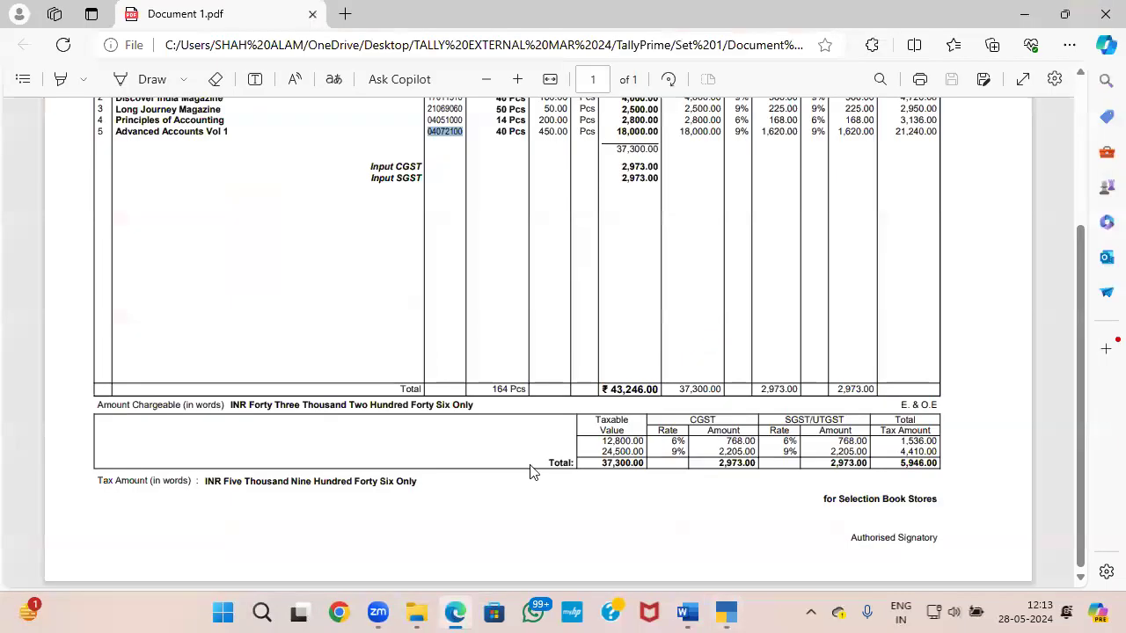
{"action": "left_click", "coordinate": [685, 613]}
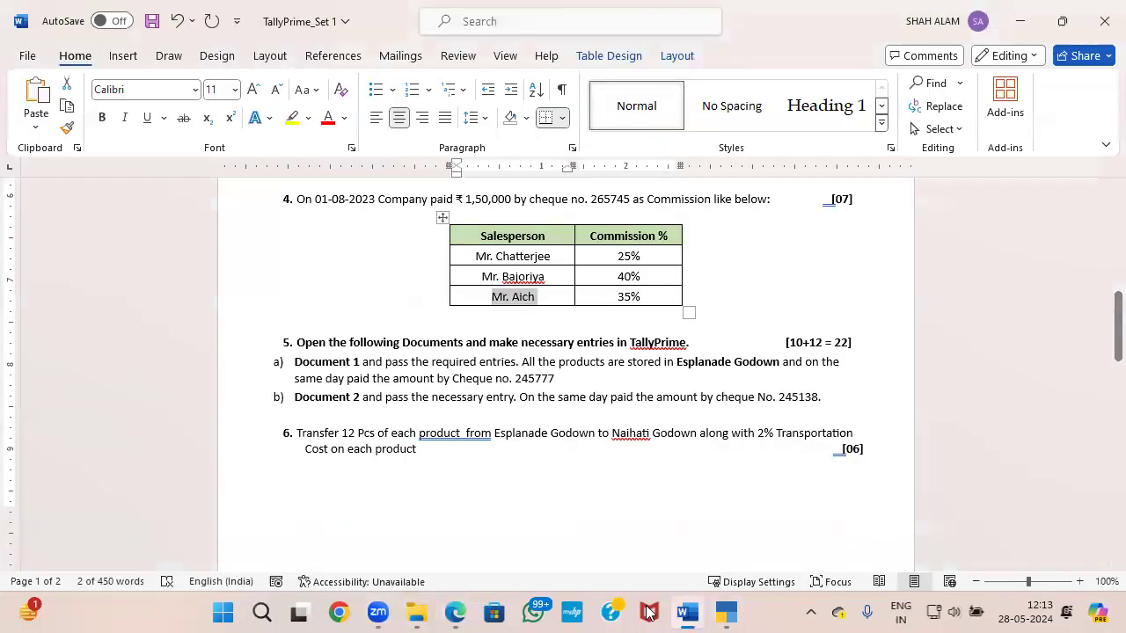
{"action": "left_click_drag", "start_coordinate": [679, 359], "coordinate": [769, 370]}
{"action": "key", "text": "alt+Tab"}
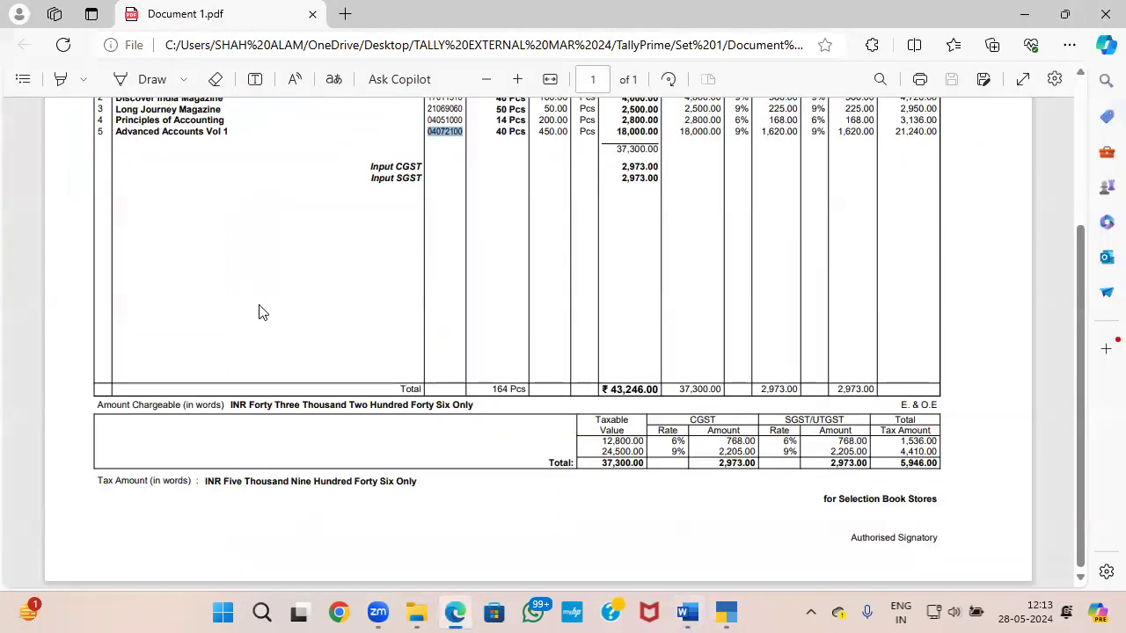
{"action": "key", "text": "alt+Tab"}
{"action": "key", "text": "alt+Tab"}
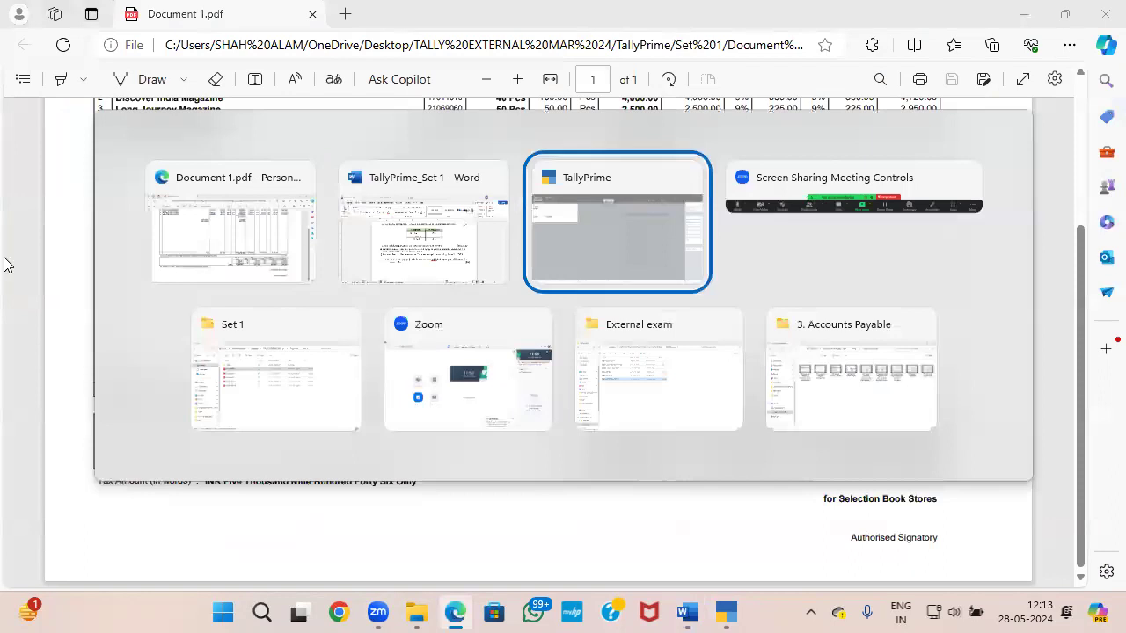
{"action": "key", "text": "Return"}
{"action": "key", "text": "Return"}
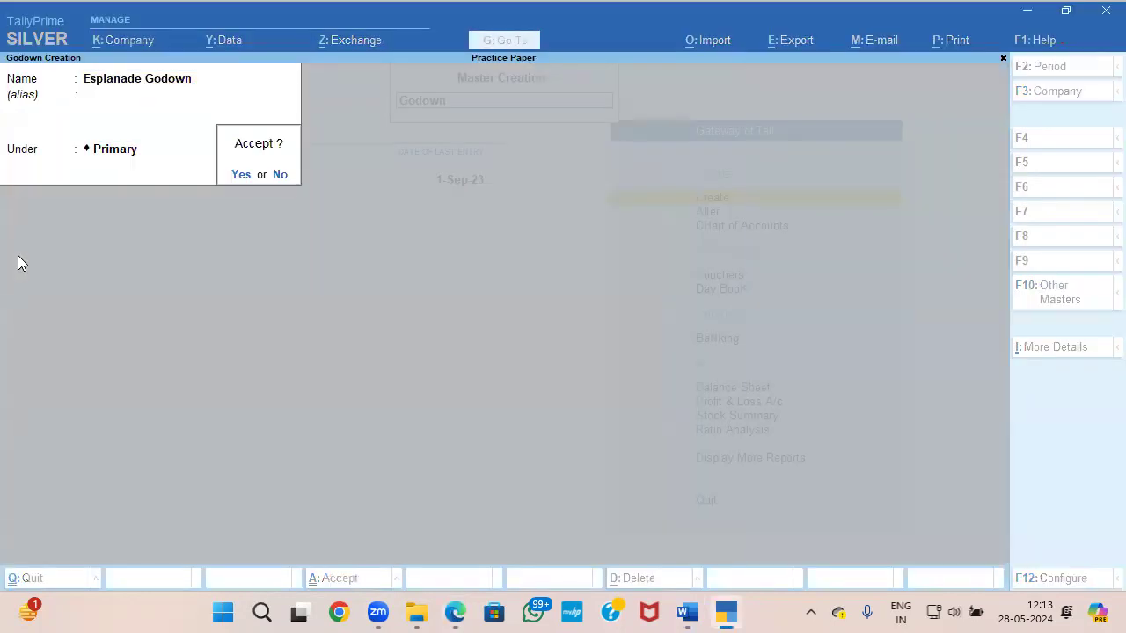
{"action": "key", "text": "Return"}
Step: Leave master creation and open the Selection Book Stores purchase voucher from the Day Book for alteration
{"action": "key", "text": "Escape"}
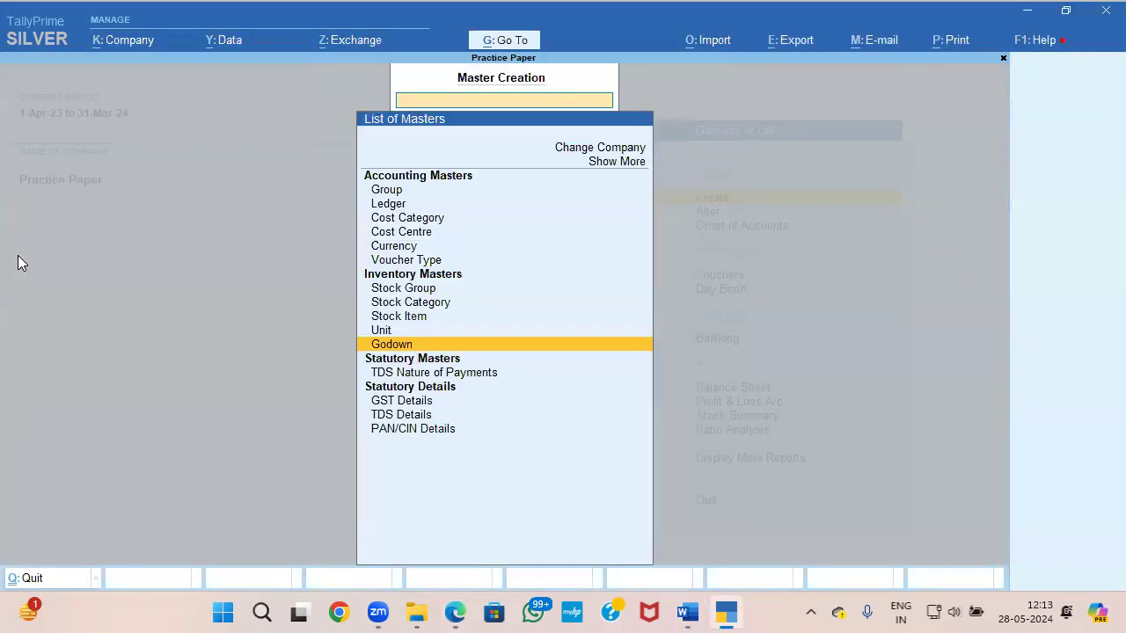
{"action": "key", "text": "Escape"}
{"action": "key", "text": "Down"}
{"action": "key", "text": "Down"}
{"action": "key", "text": "Down"}
{"action": "key", "text": "Down"}
{"action": "key", "text": "Return"}
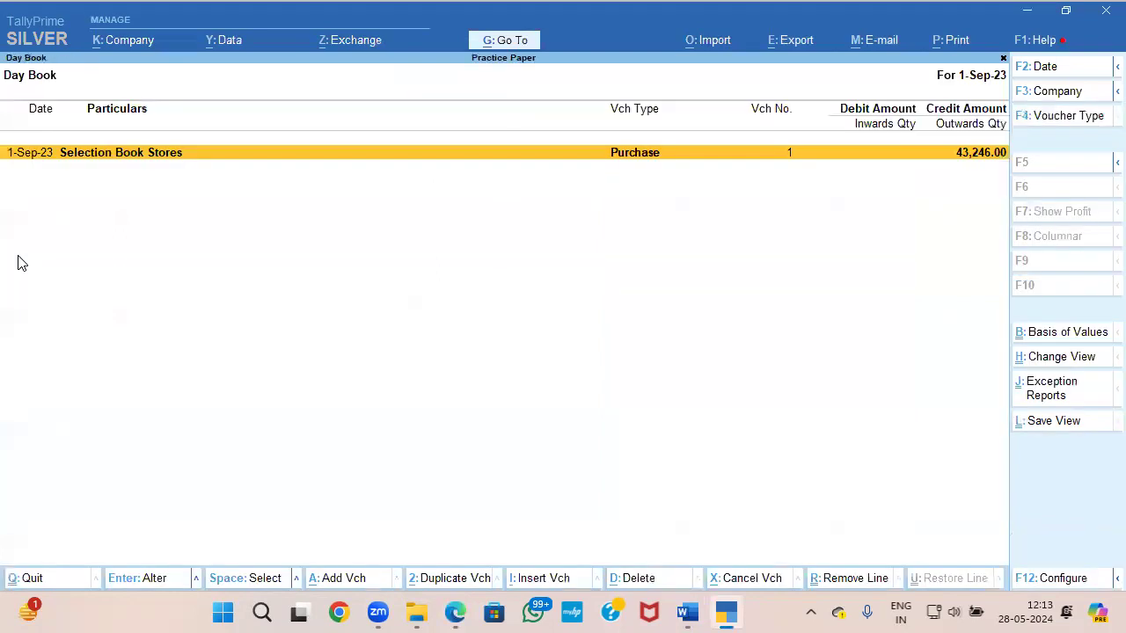
{"action": "key", "text": "Return"}
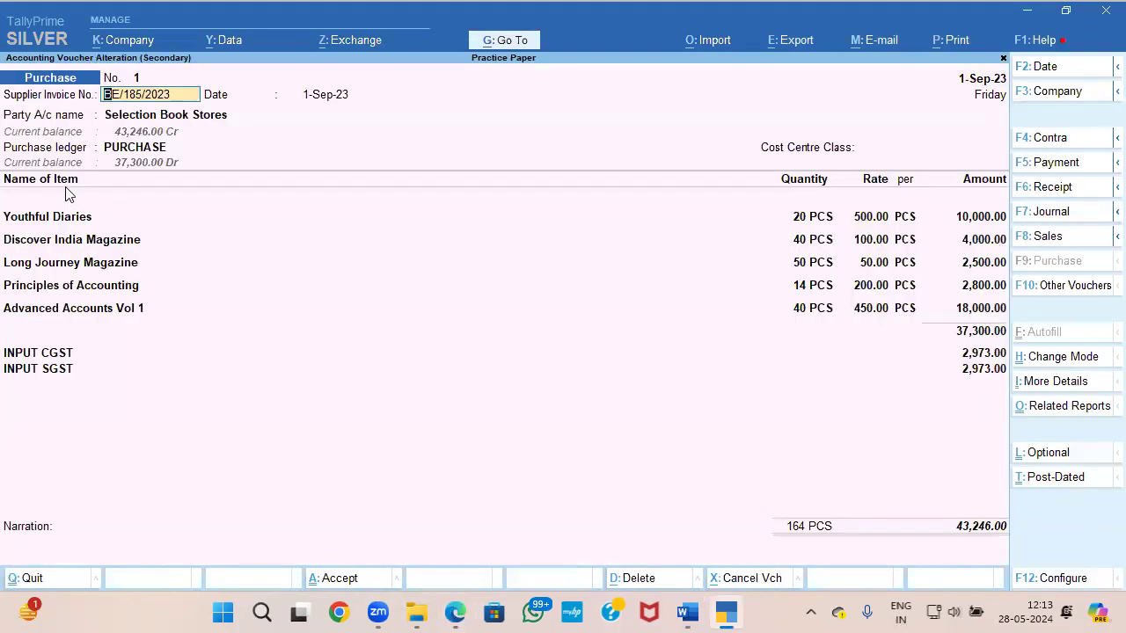
Step: Change the godown allocation of Youthful Diaries to Esplanade Godown
{"action": "left_click", "coordinate": [65, 220]}
{"action": "key", "text": "Return"}
{"action": "key", "text": "Return"}
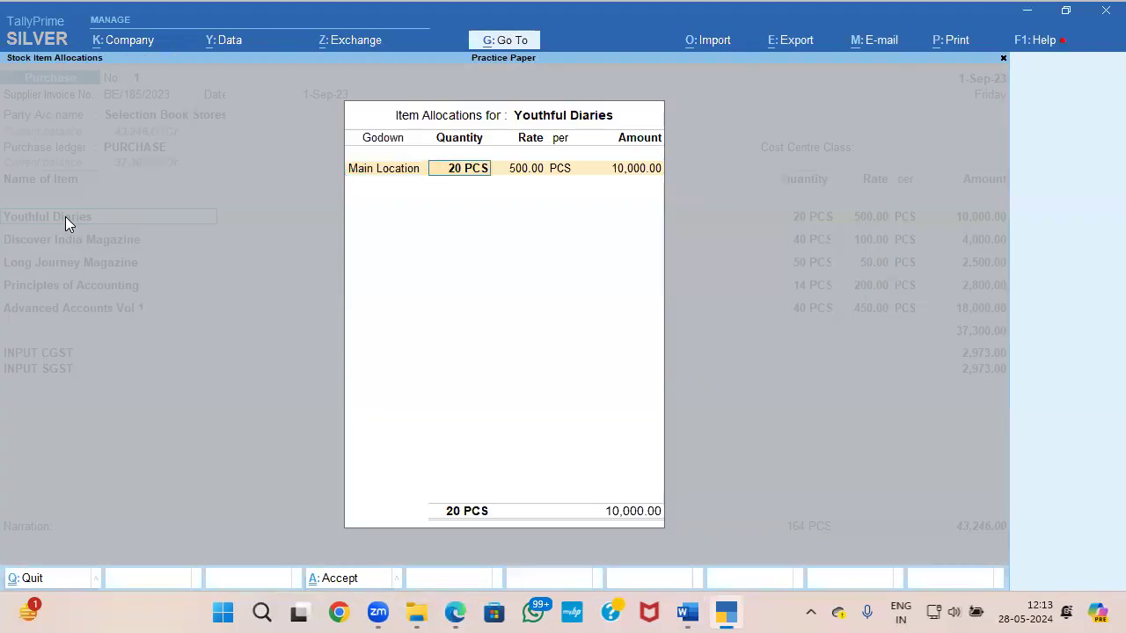
{"action": "key", "text": "BackSpace"}
{"action": "key", "text": "BackSpace"}
{"action": "key", "text": "Down"}
{"action": "key", "text": "Up"}
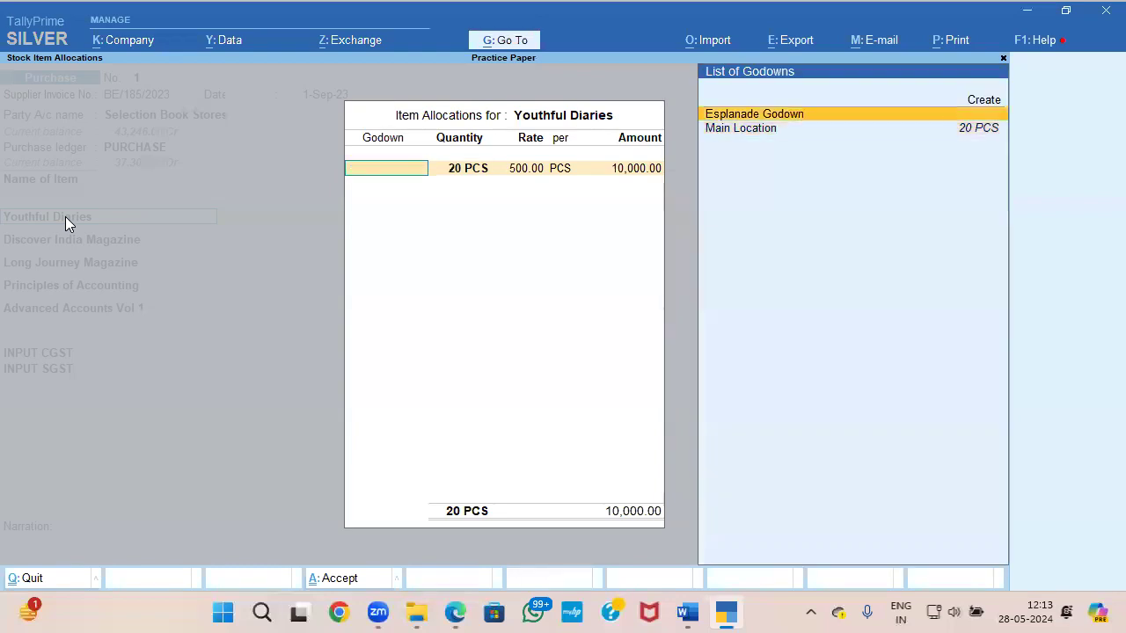
{"action": "key", "text": "Return"}
{"action": "key", "text": "ctrl+a"}
Step: Change the godown allocation of Discover India Magazine to Esplanade Godown
{"action": "key", "text": "Down"}
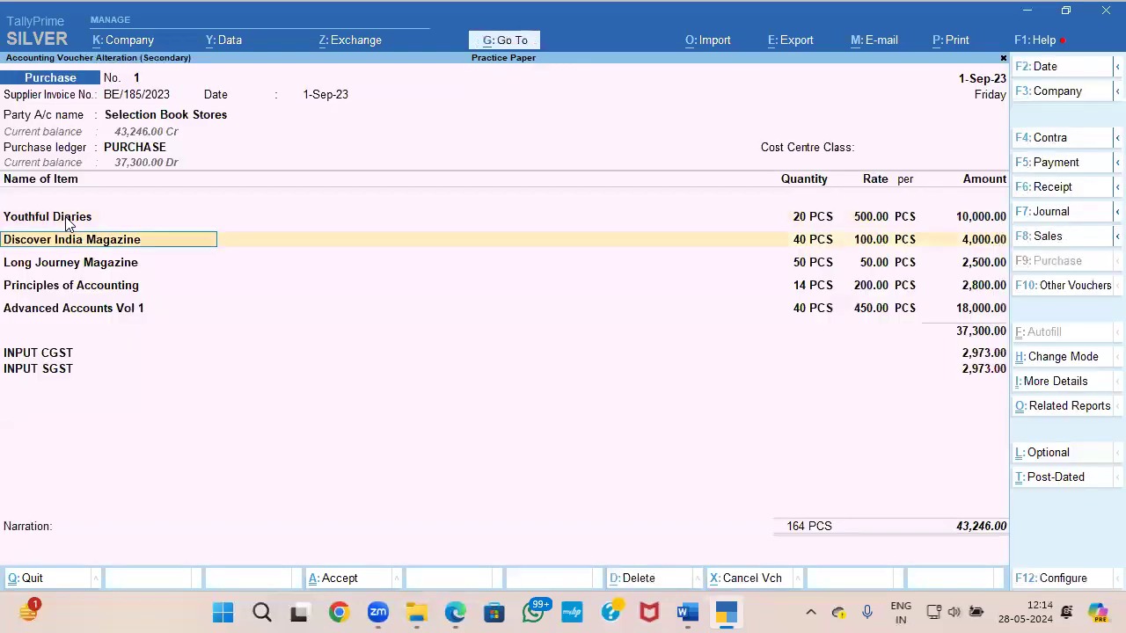
{"action": "key", "text": "Return"}
{"action": "key", "text": "BackSpace"}
{"action": "key", "text": "Up"}
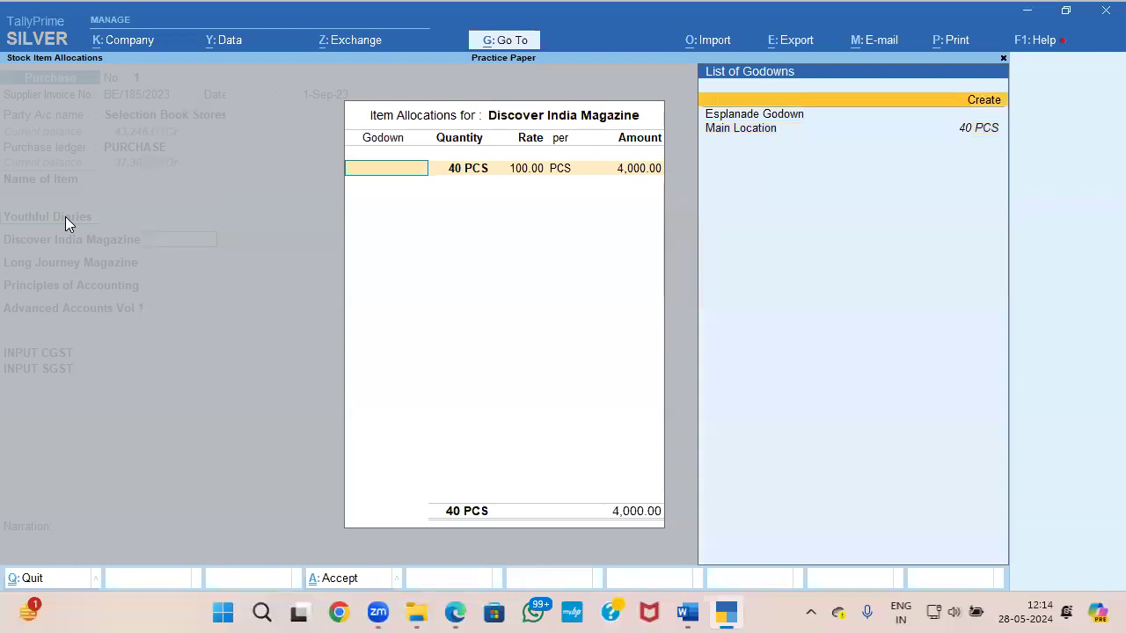
{"action": "key", "text": "Down"}
{"action": "key", "text": "Return"}
{"action": "key", "text": "ctrl+a"}
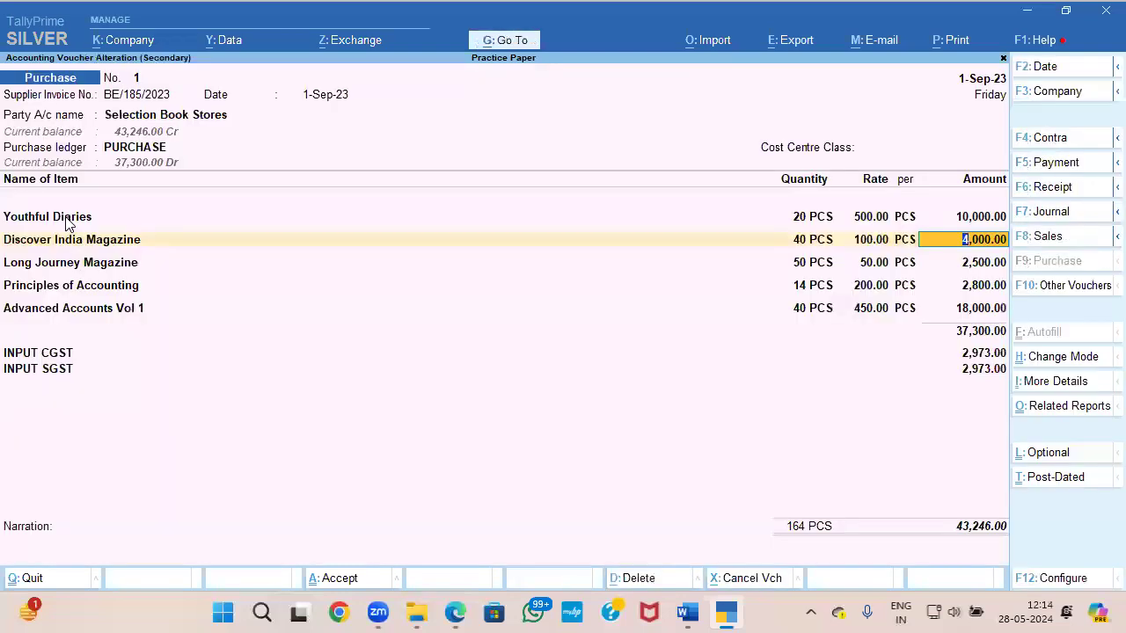
Step: Change the godown allocation of Long Journey Magazine to Esplanade Godown
{"action": "key", "text": "Down"}
{"action": "key", "text": "Return"}
{"action": "key", "text": "BackSpace"}
{"action": "key", "text": "Up"}
{"action": "key", "text": "Up"}
{"action": "key", "text": "Up"}
{"action": "key", "text": "Return"}
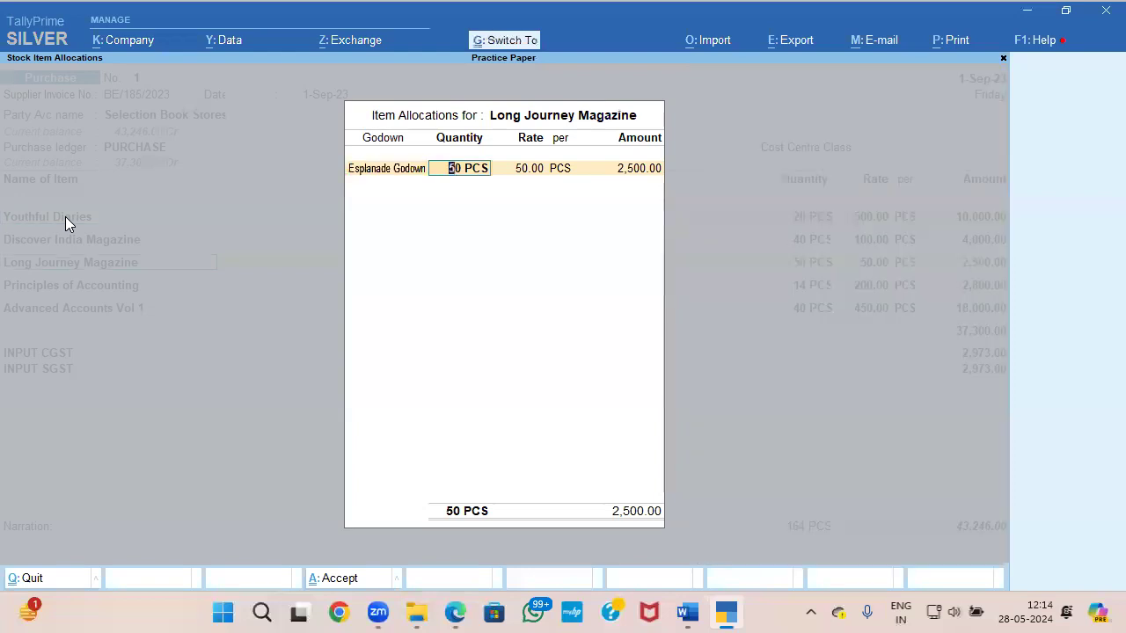
{"action": "key", "text": "ctrl+a"}
Step: Change the godown allocation of Principles of Accounting to Esplanade Godown
{"action": "key", "text": "Down"}
{"action": "key", "text": "Return"}
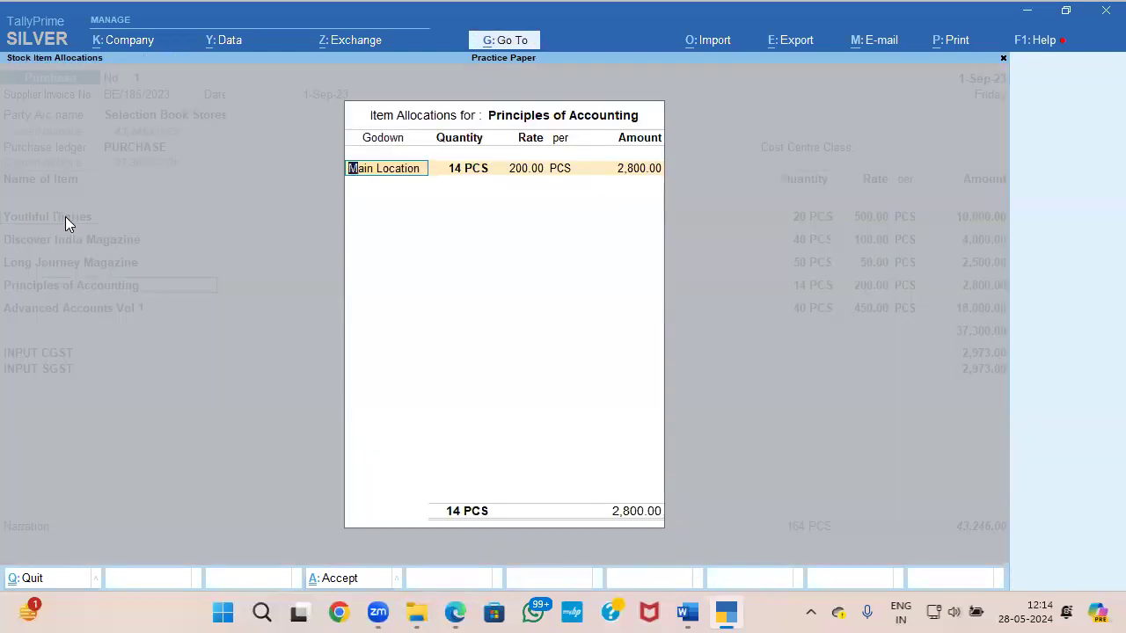
{"action": "key", "text": "BackSpace"}
{"action": "key", "text": "Down"}
{"action": "key", "text": "Return"}
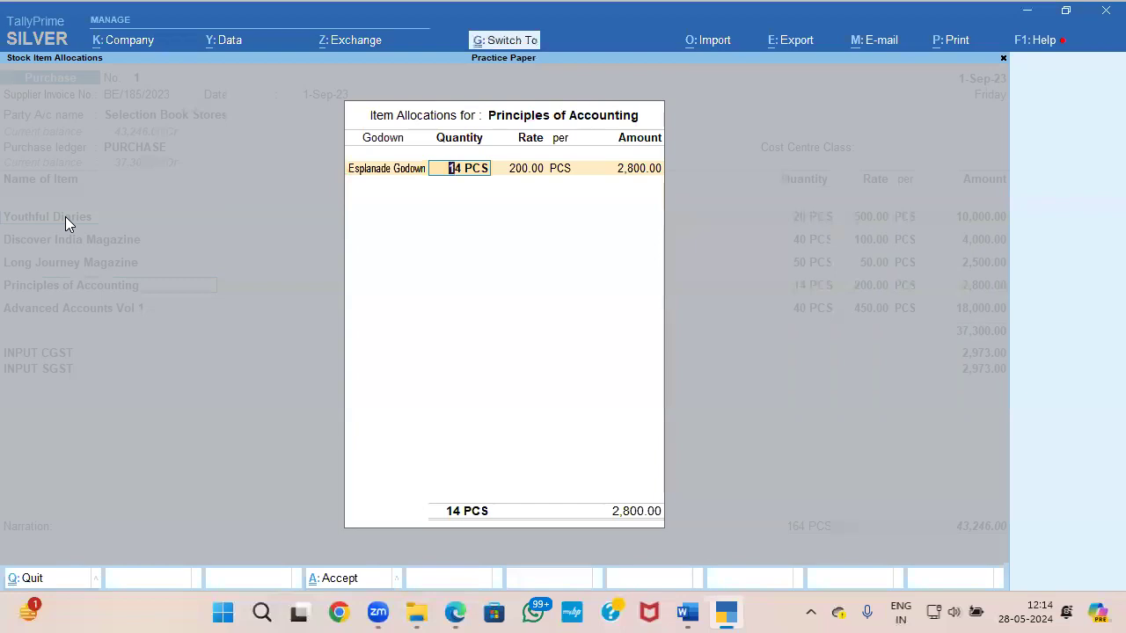
{"action": "key", "text": "ctrl+a"}
Step: Change the godown allocation of Advanced Accounts Vol 1 to Esplanade Godown and save the altered purchase voucher
{"action": "key", "text": "Down"}
{"action": "key", "text": "Return"}
{"action": "key", "text": "BackSpace"}
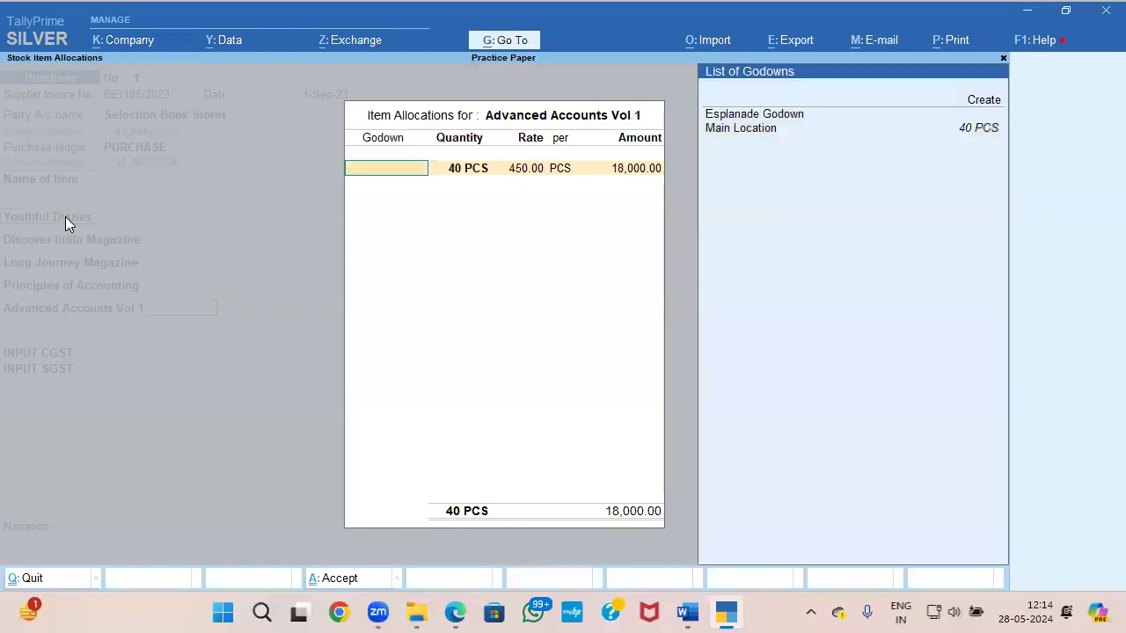
{"action": "key", "text": "Down"}
{"action": "key", "text": "Return"}
{"action": "key", "text": "ctrl+a"}
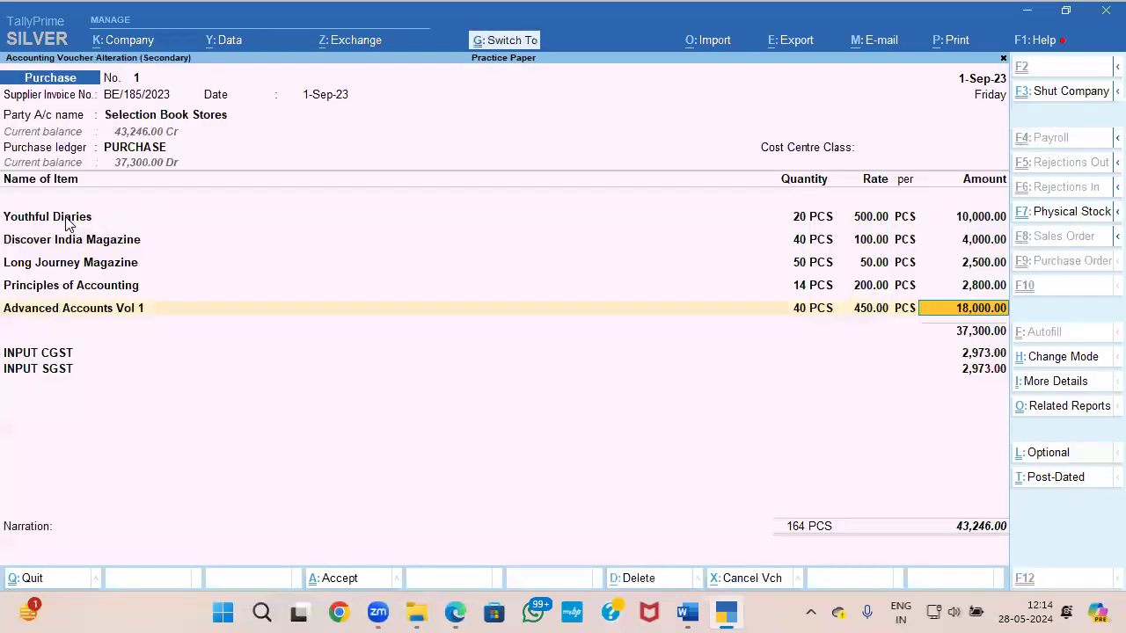
{"action": "key", "text": "ctrl+a"}
{"action": "key", "text": "Escape"}
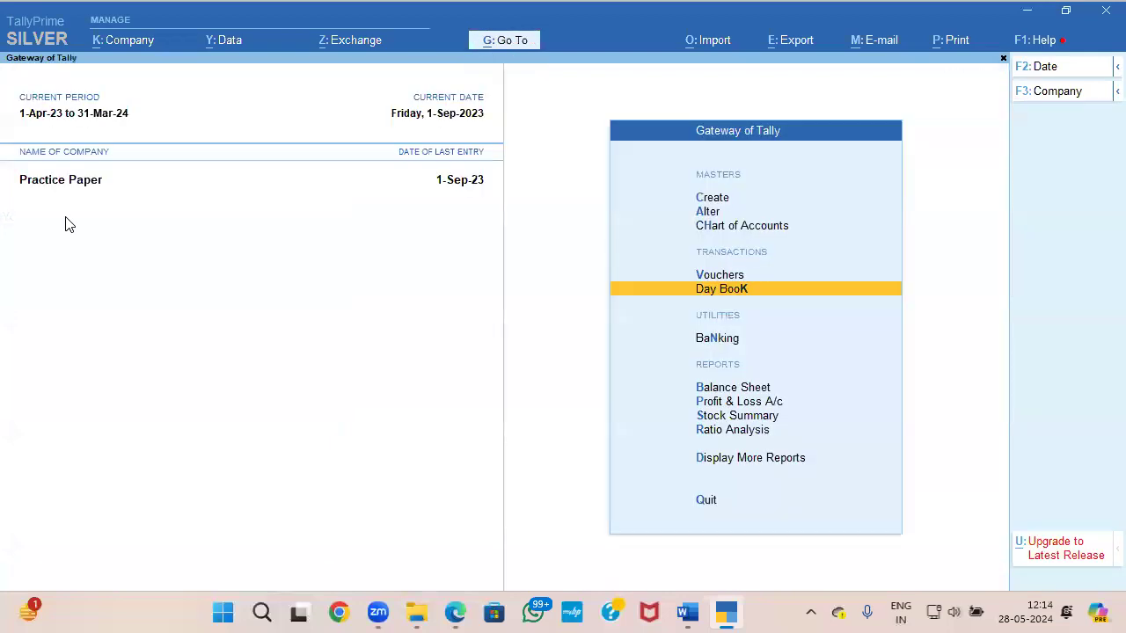
Step: Review the payment instruction for Document 1 and the invoice total, and check the purchase entry in the Day Book
{"action": "key", "text": "alt+Tab"}
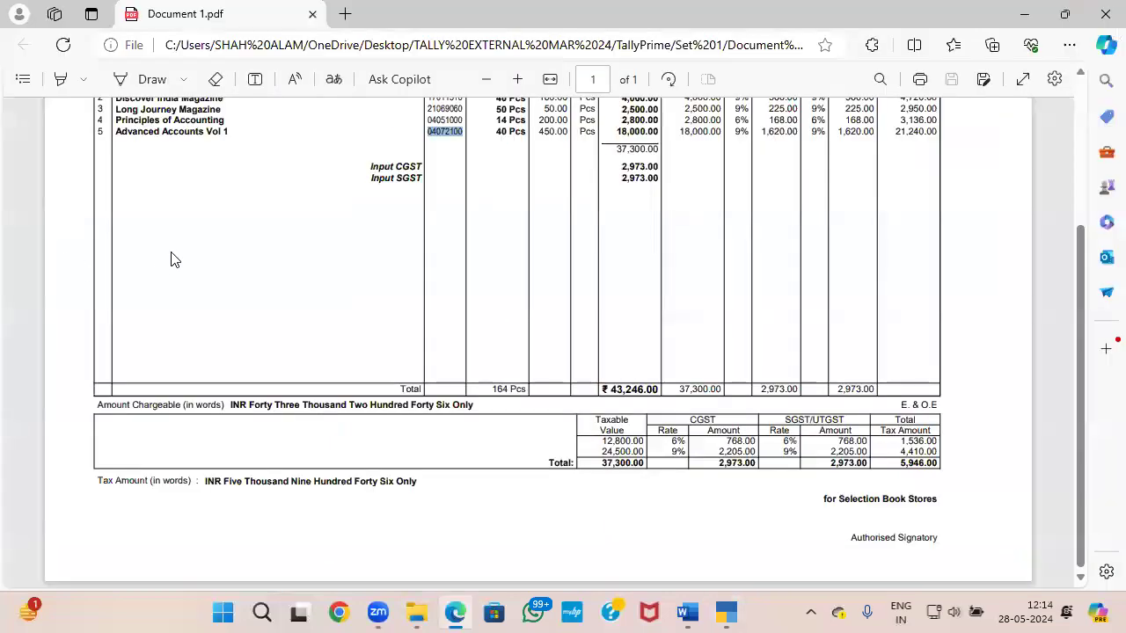
{"action": "key", "text": "alt+Tab"}
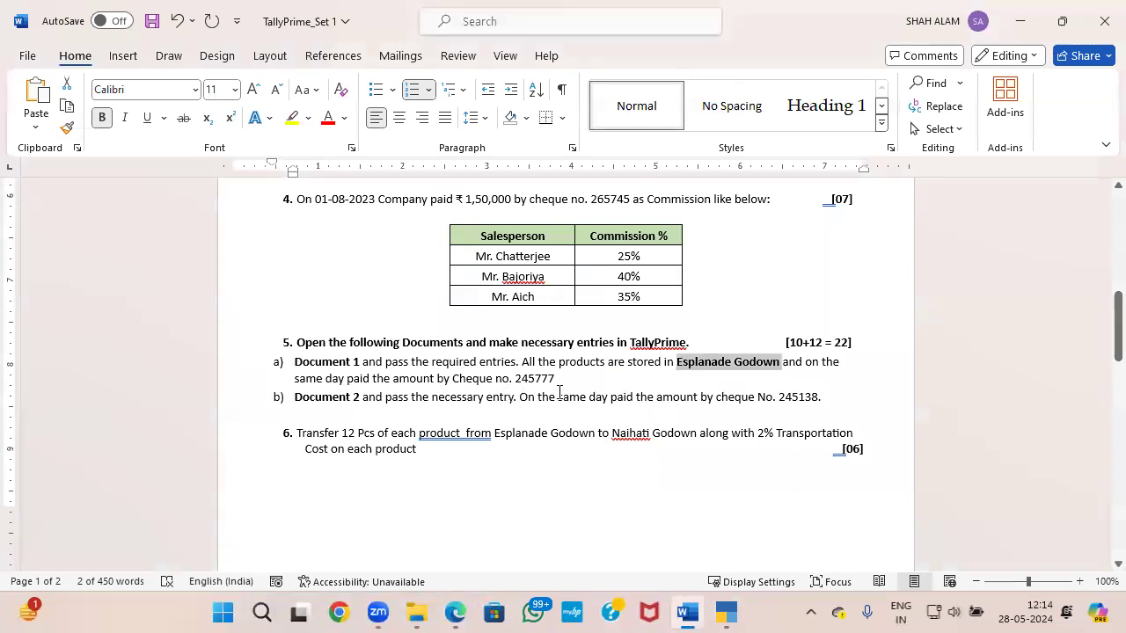
{"action": "key", "text": "alt+Tab"}
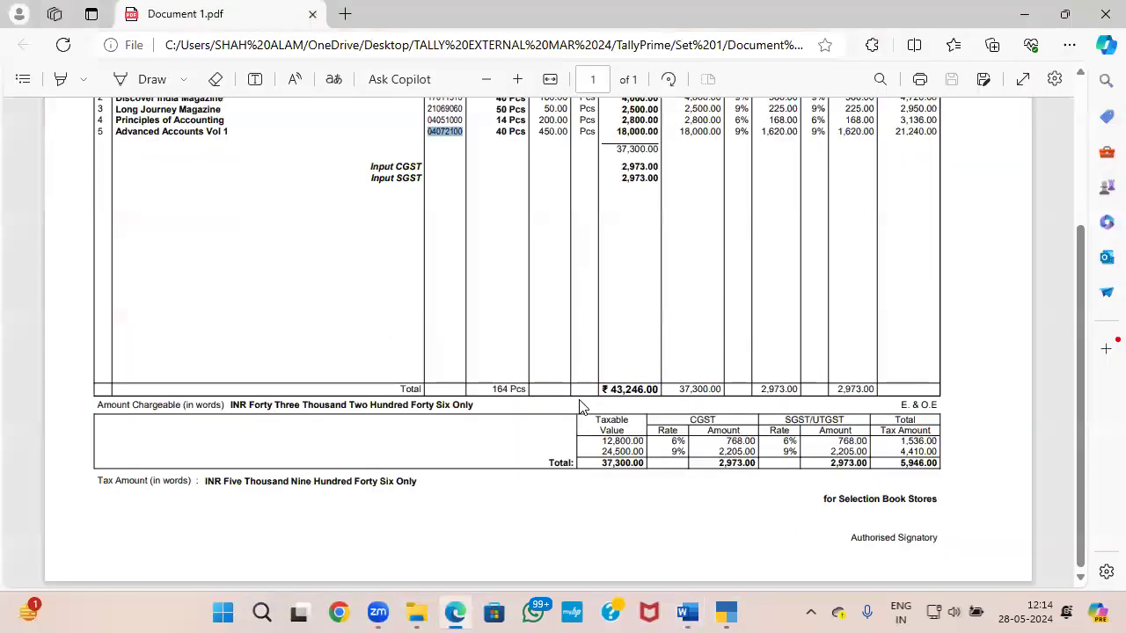
{"action": "key", "text": "alt+Tab"}
{"action": "key", "text": "alt+Tab"}
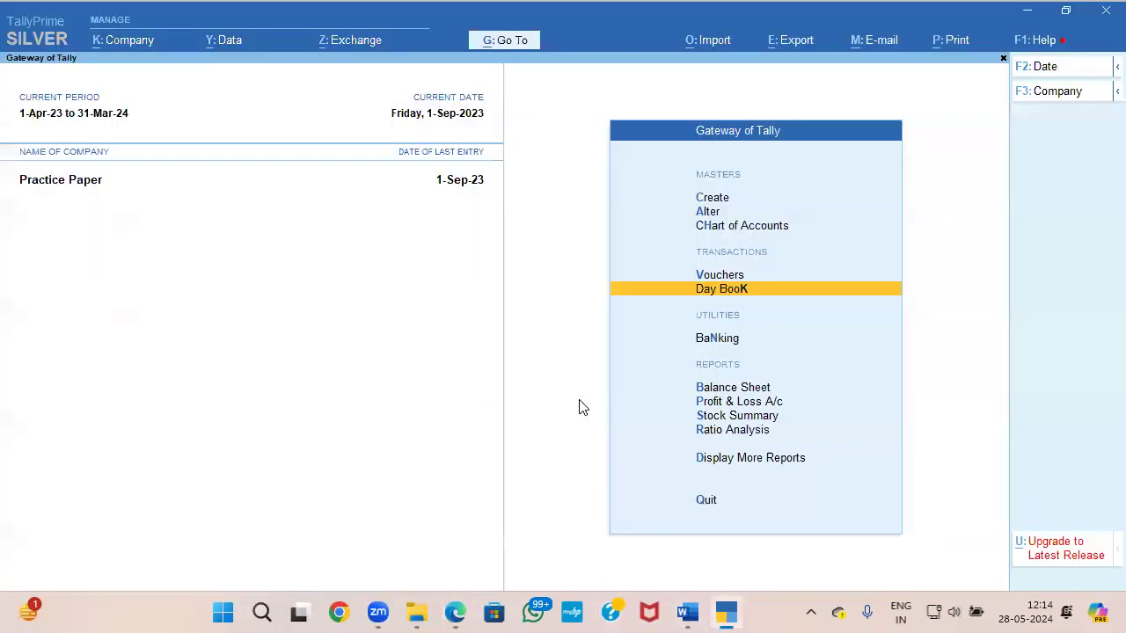
{"action": "key", "text": "Return"}
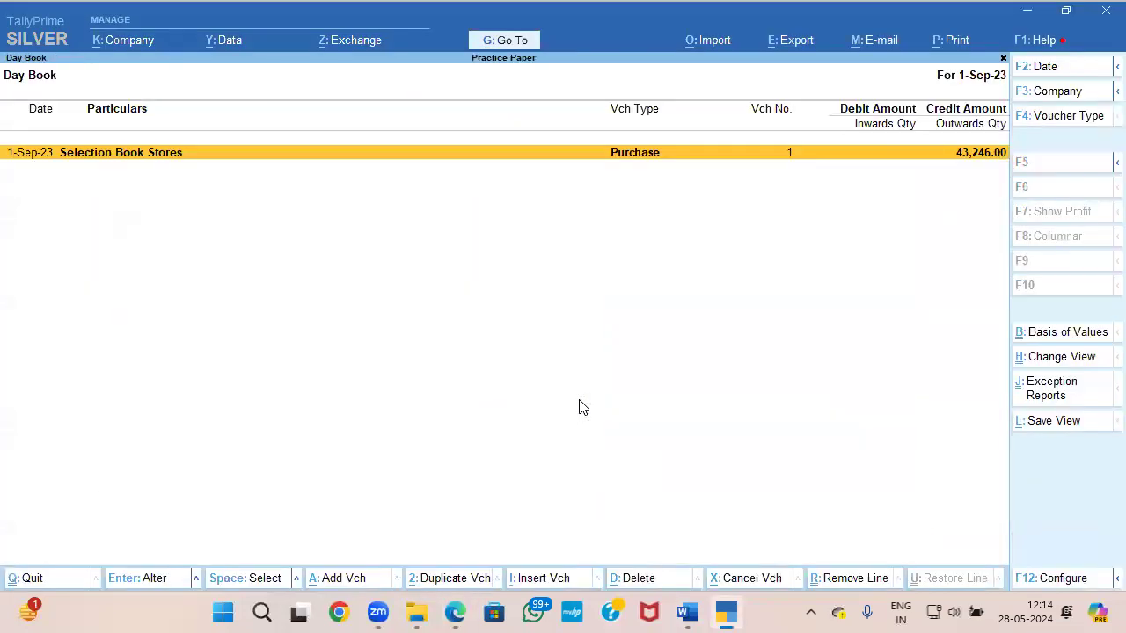
{"action": "key", "text": "Escape"}
{"action": "key", "text": "Escape"}
{"action": "key", "text": "Escape"}
Step: Start a payment voucher dated 1-Sep-23 and debit Selection Book Stores with 43246, with no cost centre class
{"action": "key", "text": "Down"}
{"action": "key", "text": "Down"}
{"action": "key", "text": "Down"}
{"action": "key", "text": "Return"}
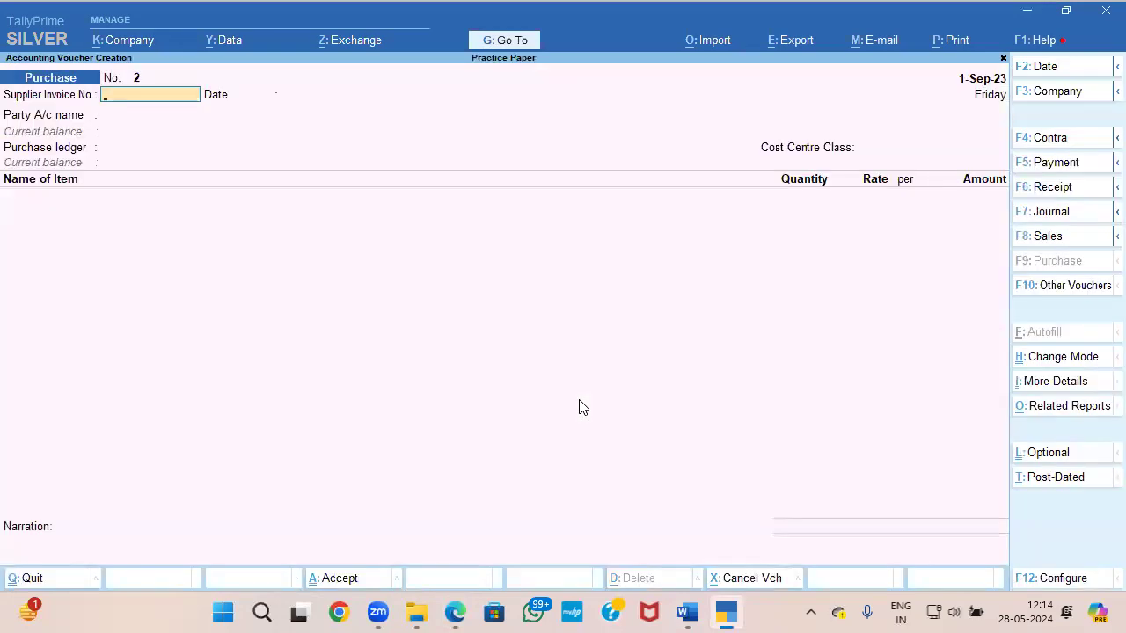
{"action": "key", "text": "F5"}
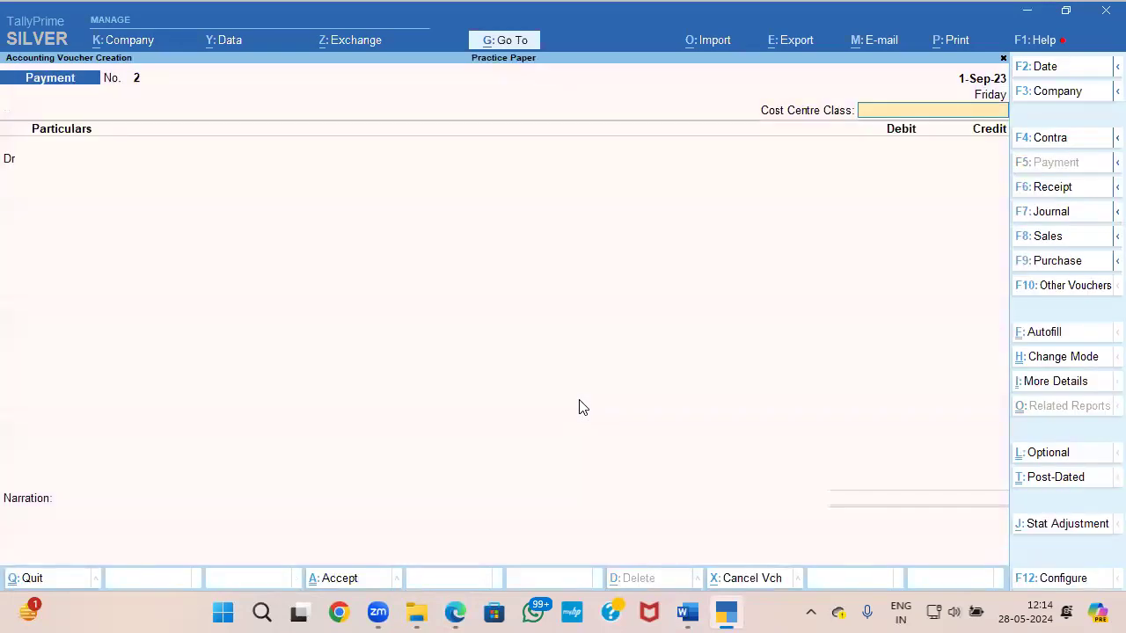
{"action": "key", "text": "Return"}
{"action": "type", "text": "Selection Book Stores"}
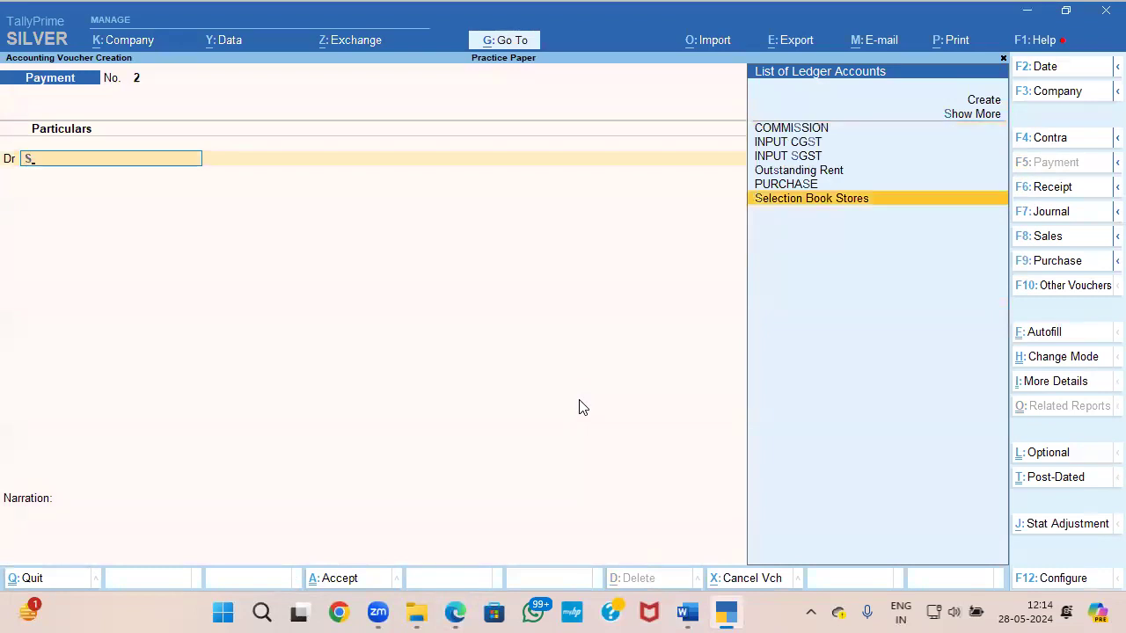
{"action": "key", "text": "Return"}
{"action": "type", "text": "43246"}
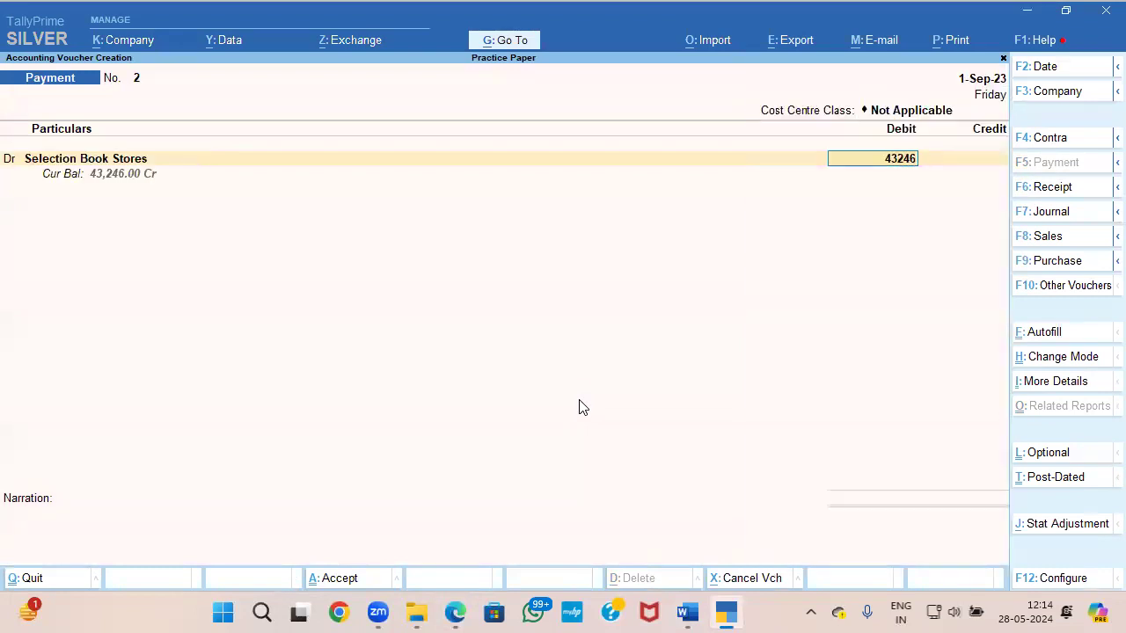
Step: Allocate the Selection Book Stores payment against the bill reference BE/185/2023
{"action": "key", "text": "Return"}
{"action": "key", "text": "Return"}
{"action": "key", "text": "Return"}
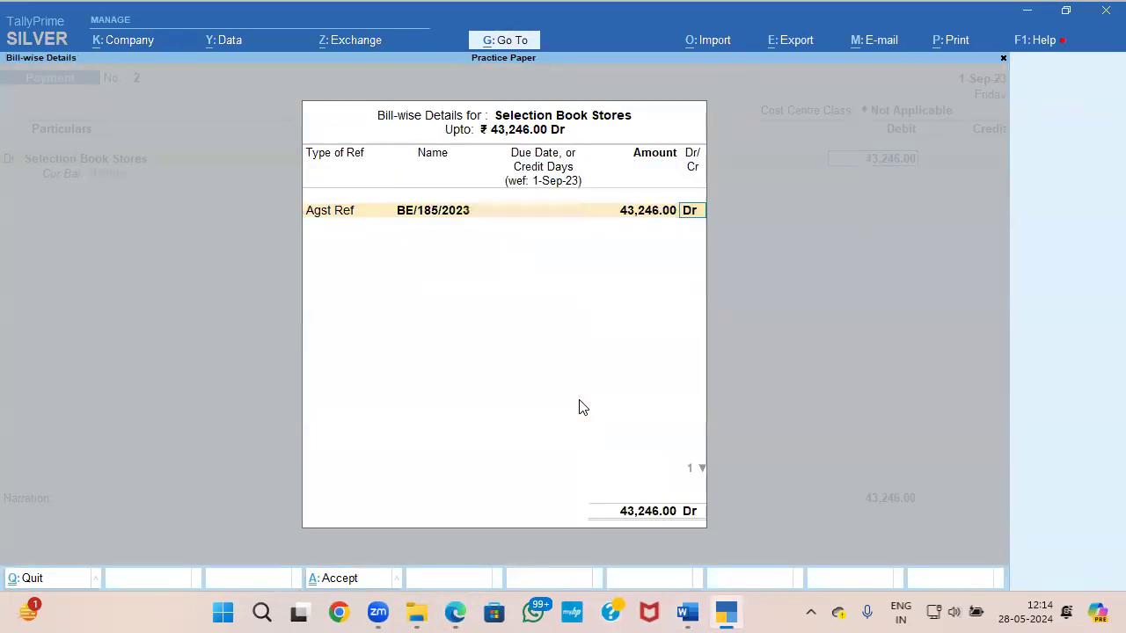
{"action": "key", "text": "Return"}
Step: Credit AXIS BANK with the full payment as a Cheque transaction, leaving the cheque range Not Applicable
{"action": "type", "text": "AX"}
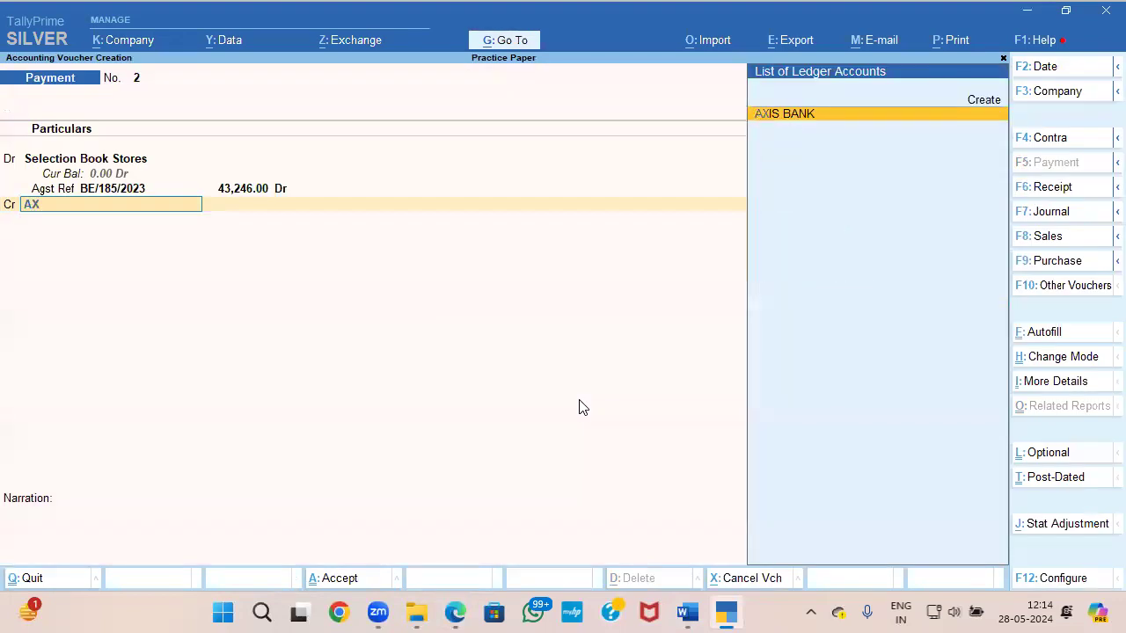
{"action": "key", "text": "Return"}
{"action": "key", "text": "Return"}
{"action": "key", "text": "Return"}
{"action": "key", "text": "Return"}
Step: Enter cheque no. 245777 from the question paper as the instrument number and save the payment voucher
{"action": "key", "text": "alt+Tab"}
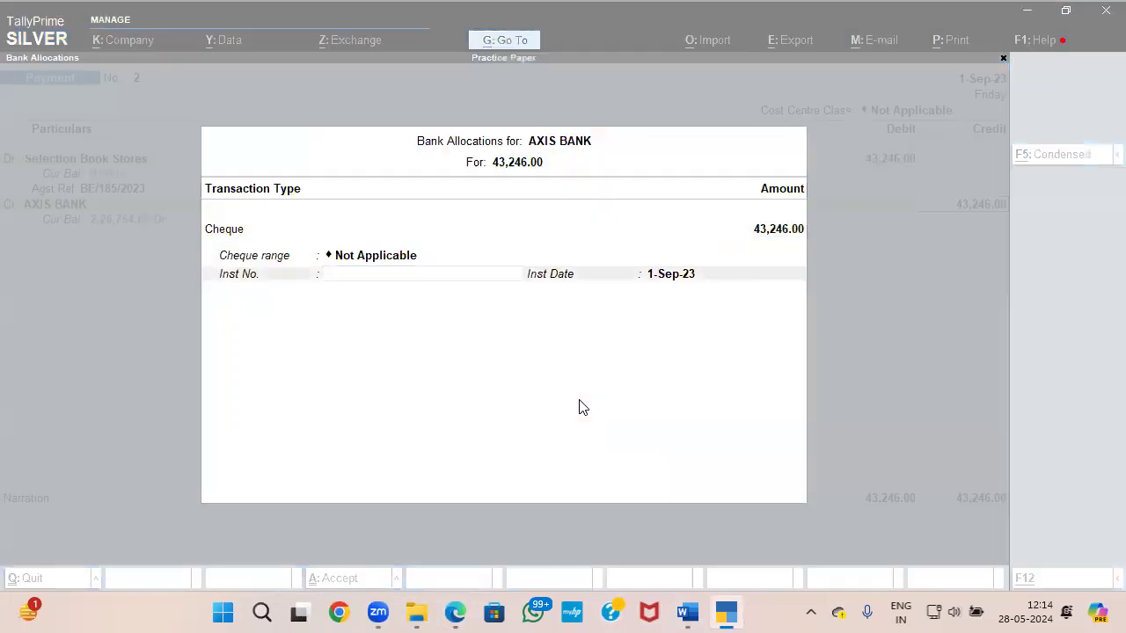
{"action": "key", "text": "alt+Tab"}
{"action": "key", "text": "alt+Tab"}
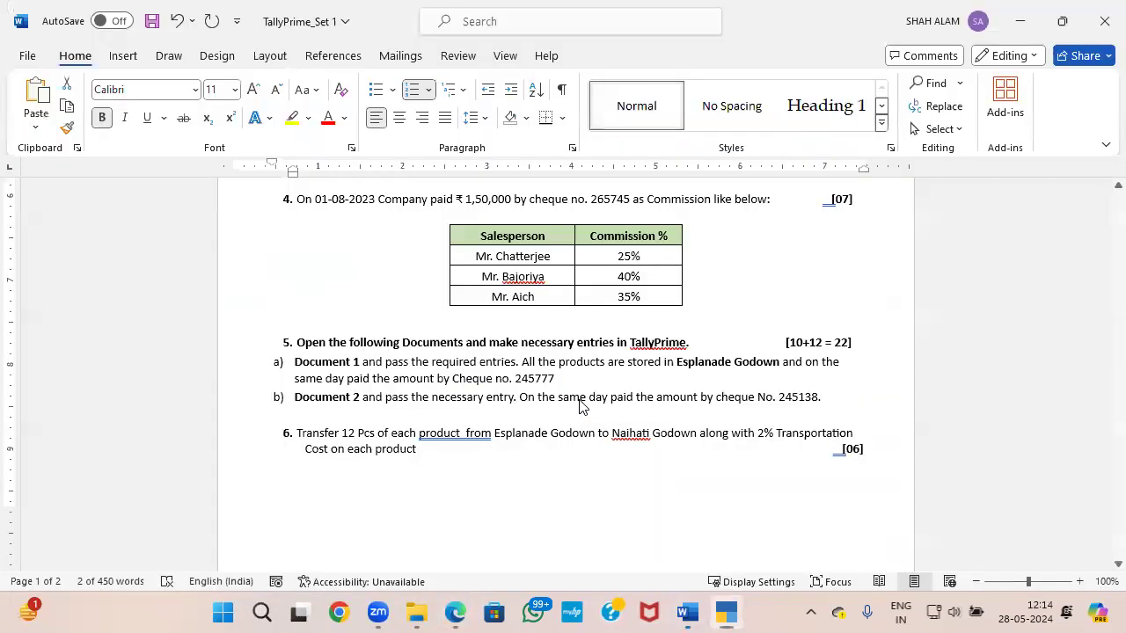
{"action": "key", "text": "alt+Tab"}
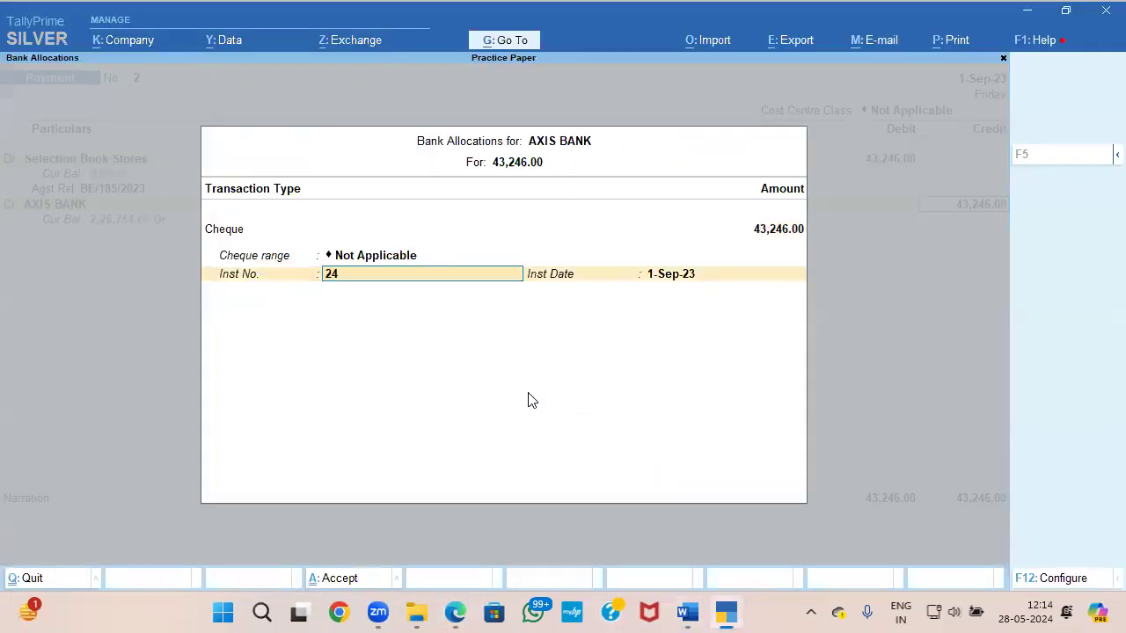
{"action": "key", "text": "alt+Tab"}
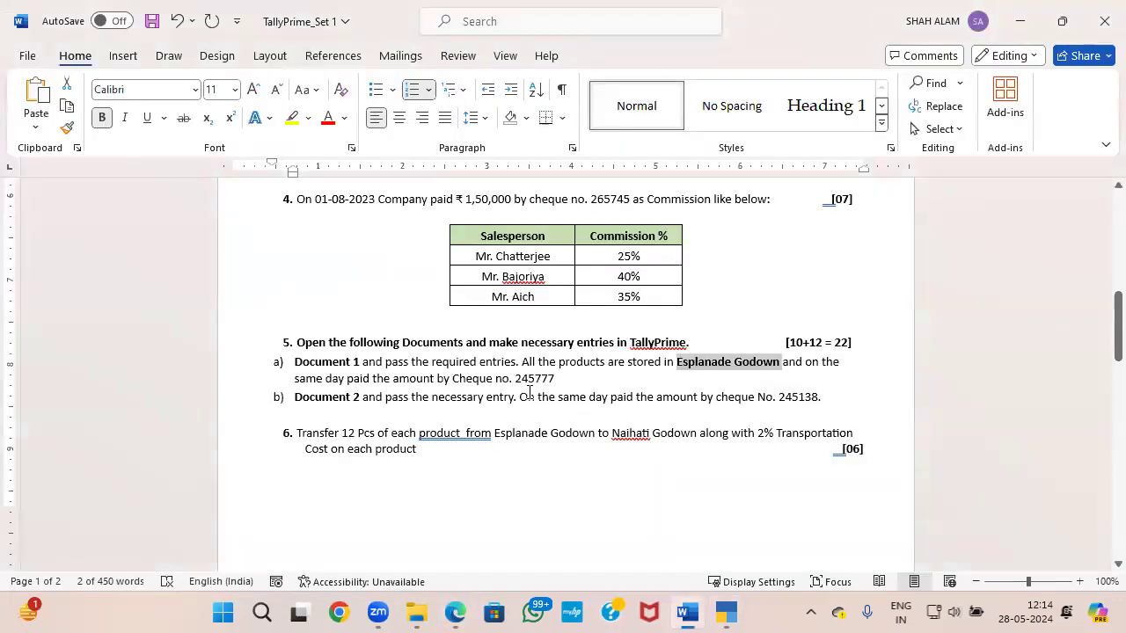
{"action": "key", "text": "alt+Tab"}
{"action": "key", "text": "Return"}
{"action": "key", "text": "Return"}
{"action": "key", "text": "Return"}
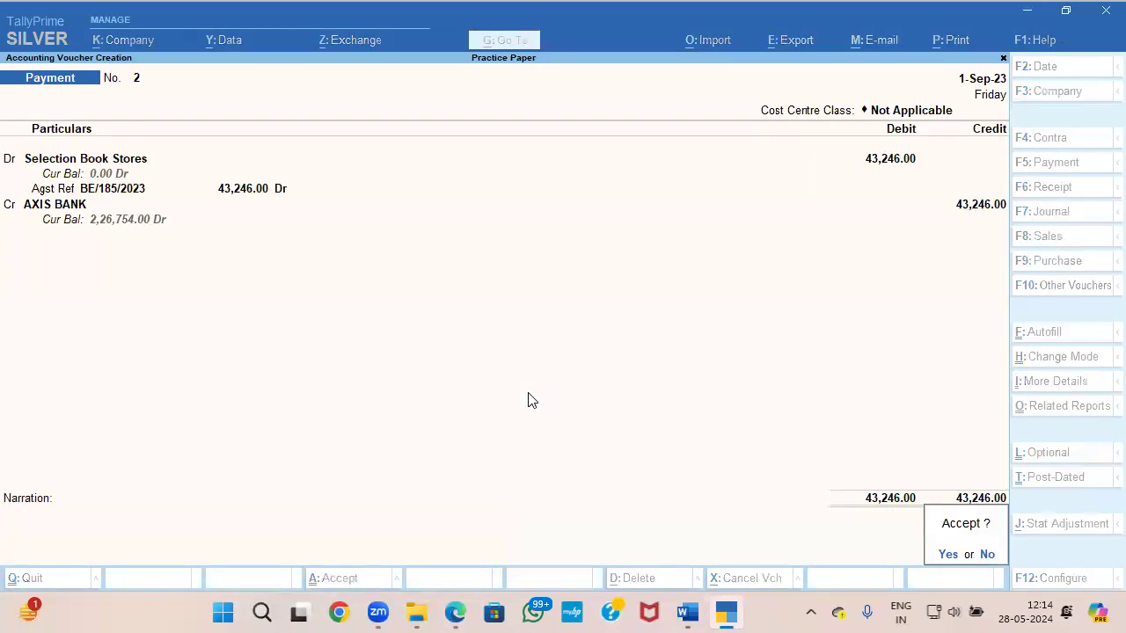
{"action": "key", "text": "Return"}
Step: Read question 5(b) in the paper and open Document 2 from the Set 1 folder
{"action": "key", "text": "alt+Tab"}
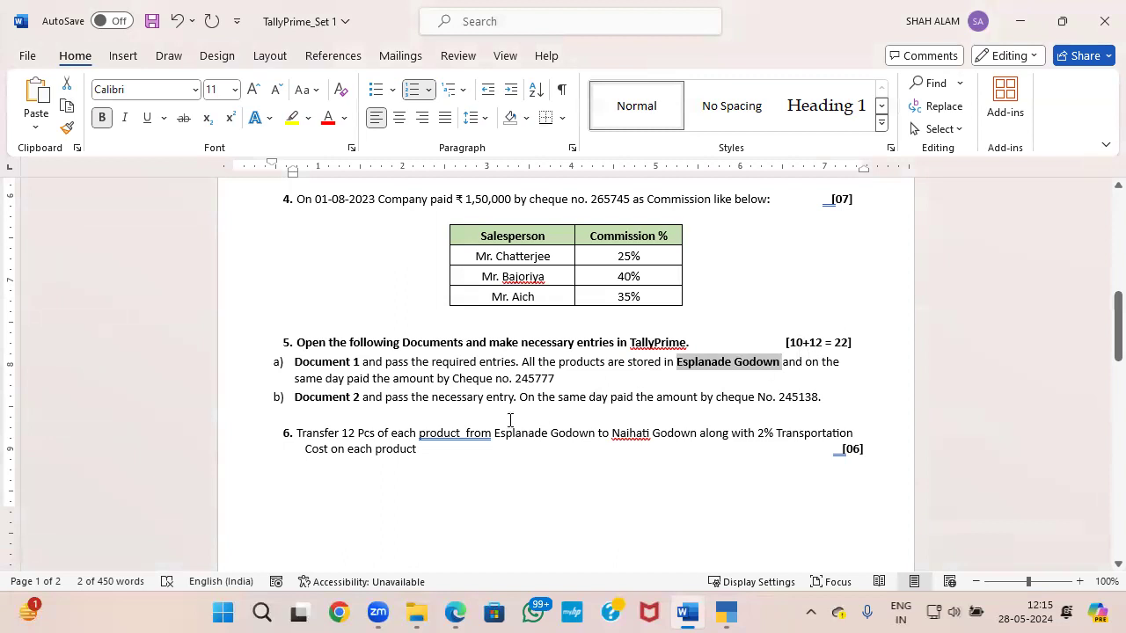
{"action": "scroll", "coordinate": [558, 375], "scroll_direction": "down", "scroll_amount": 1}
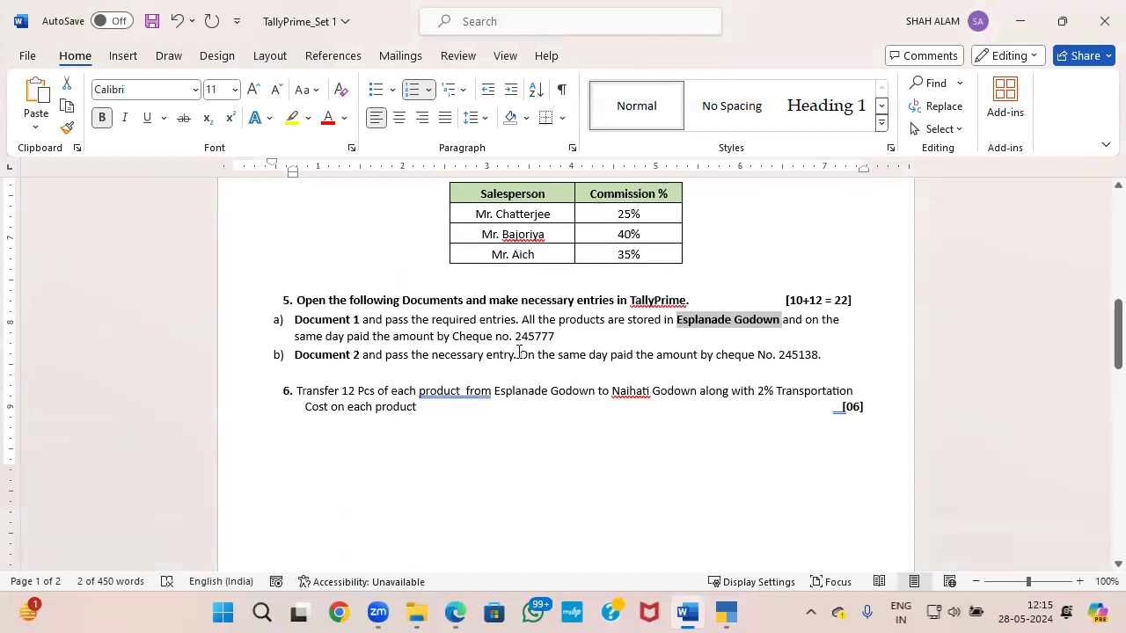
{"action": "left_click", "coordinate": [513, 354]}
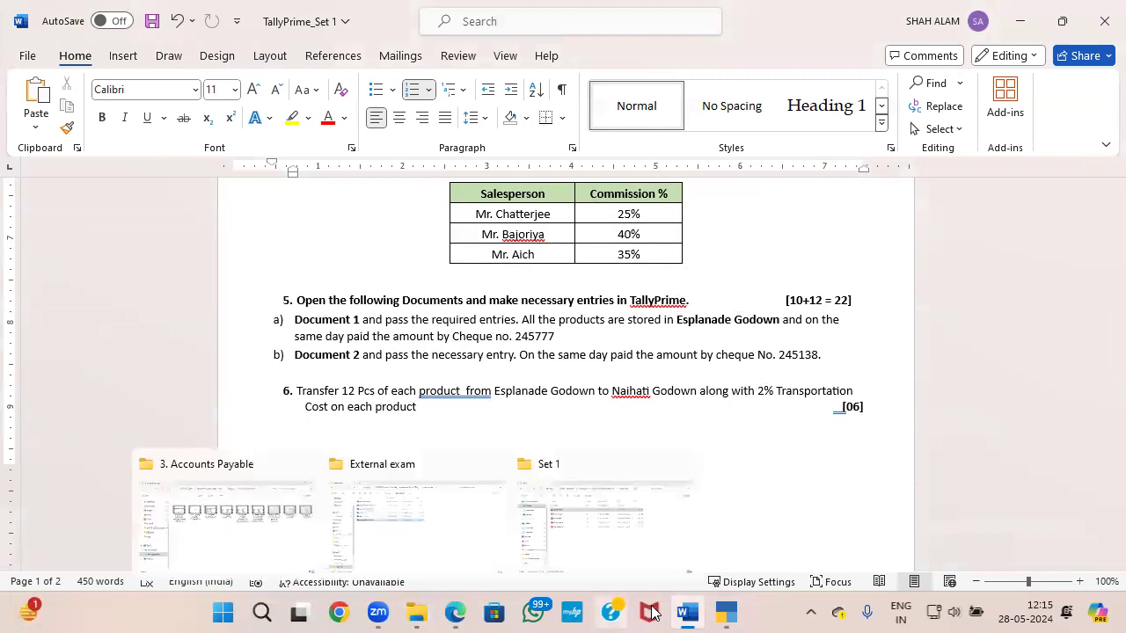
{"action": "left_click", "coordinate": [589, 606]}
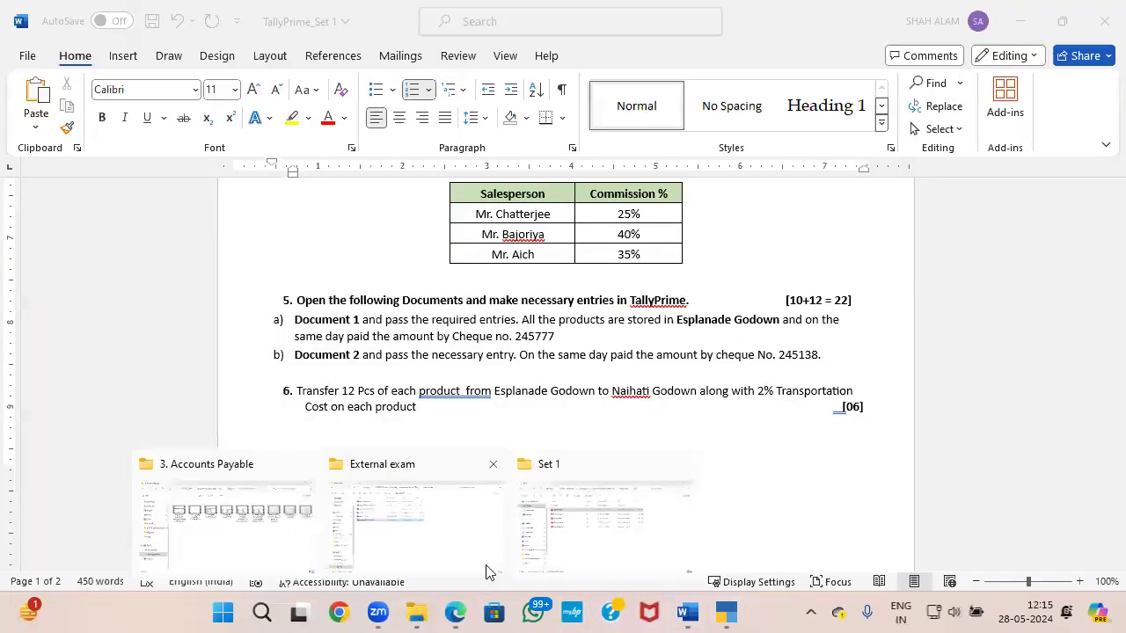
{"action": "left_click", "coordinate": [514, 536]}
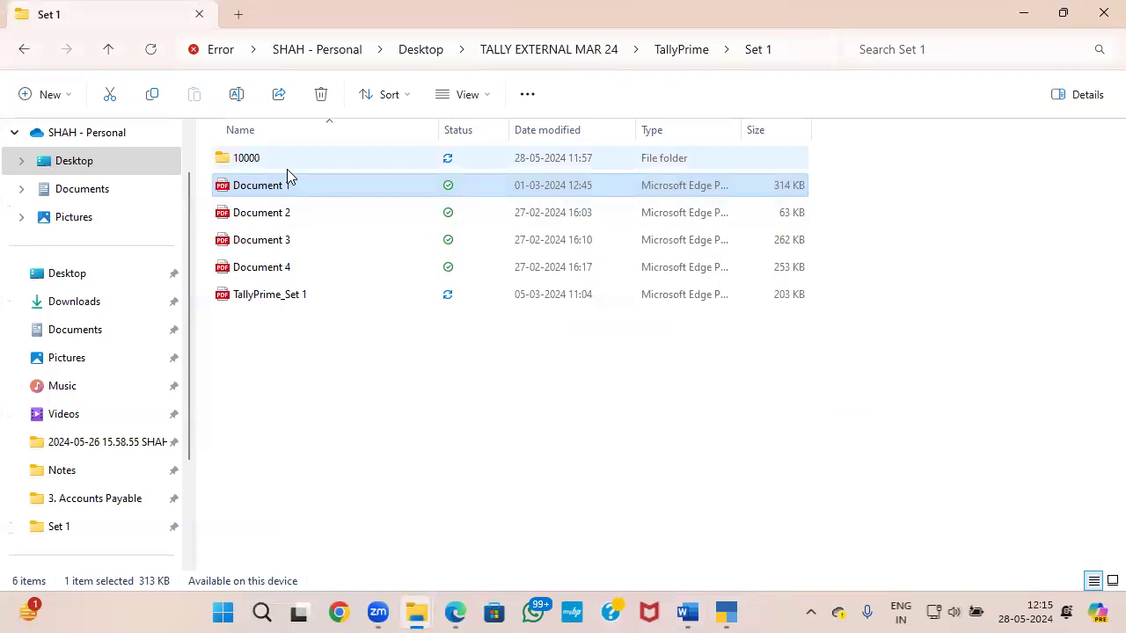
{"action": "double_click", "coordinate": [279, 211]}
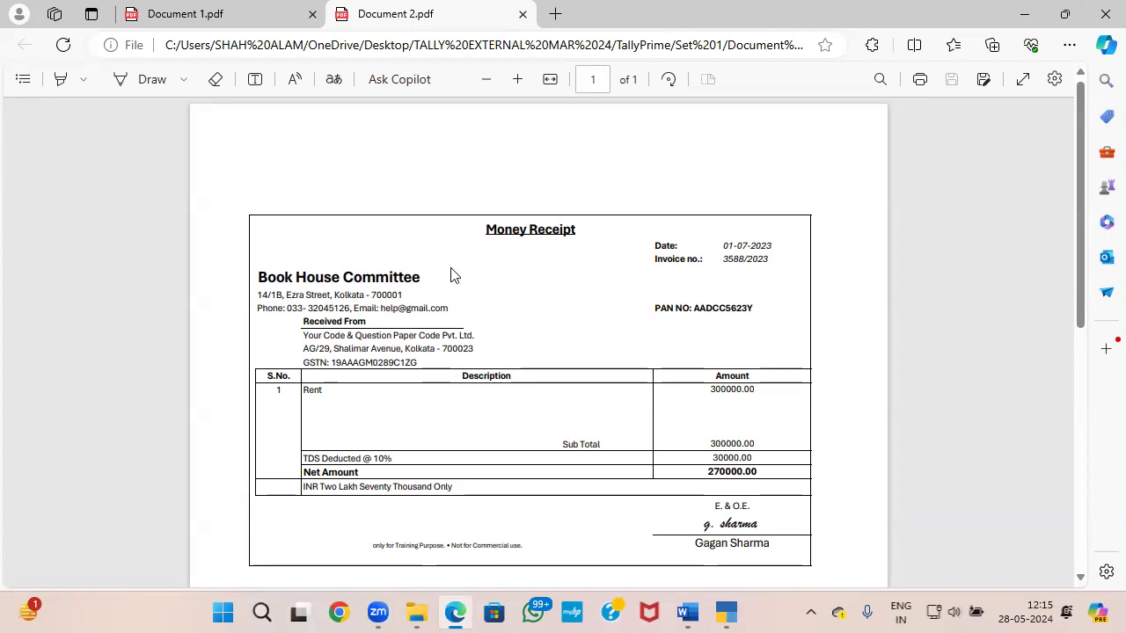
Step: Start a journal voucher in TallyPrime, dated 1-7 as on the Document 2 receipt, with no cost centre class
{"action": "key", "text": "alt+Tab"}
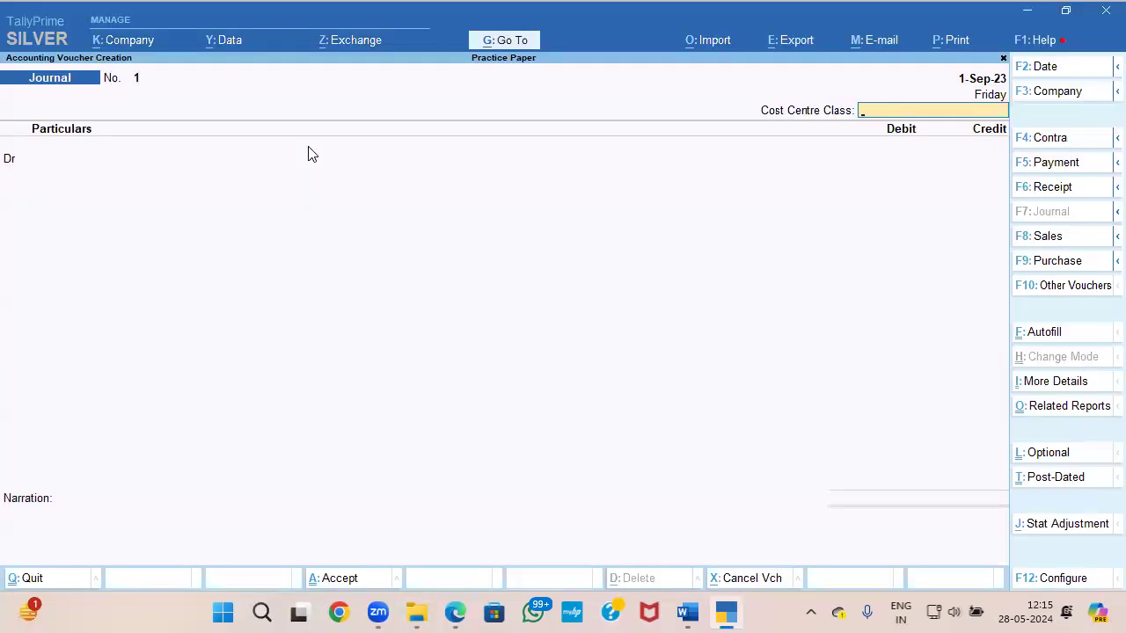
{"action": "key", "text": "F2"}
{"action": "key", "text": "alt+Tab"}
{"action": "key", "text": "alt+Tab"}
{"action": "type", "text": "1-7"}
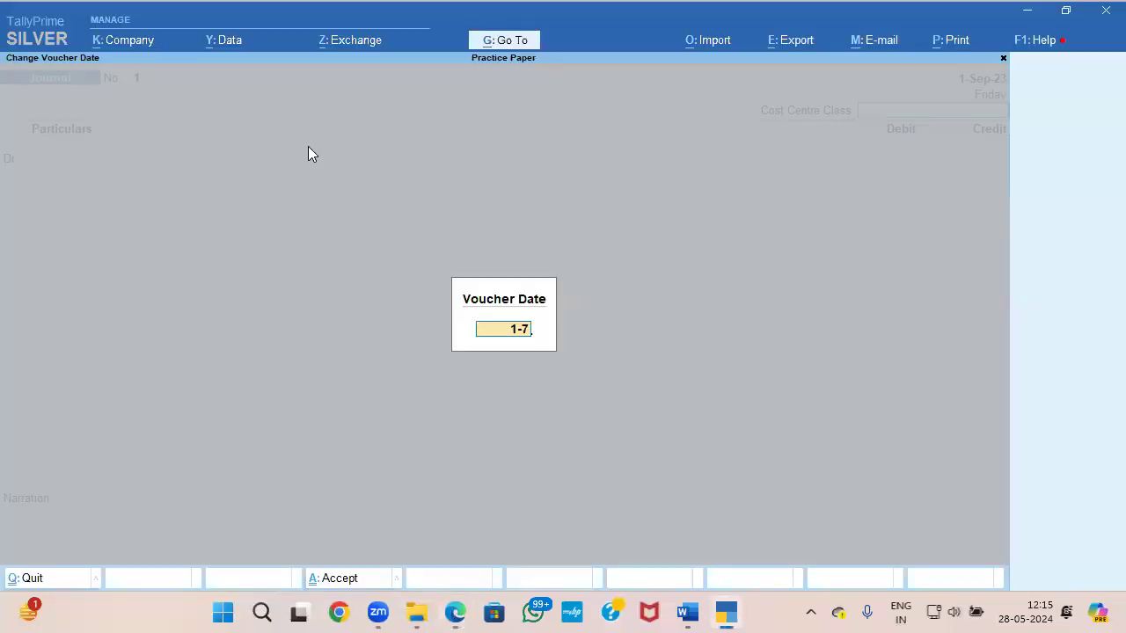
{"action": "key", "text": "Return"}
{"action": "key", "text": "Return"}
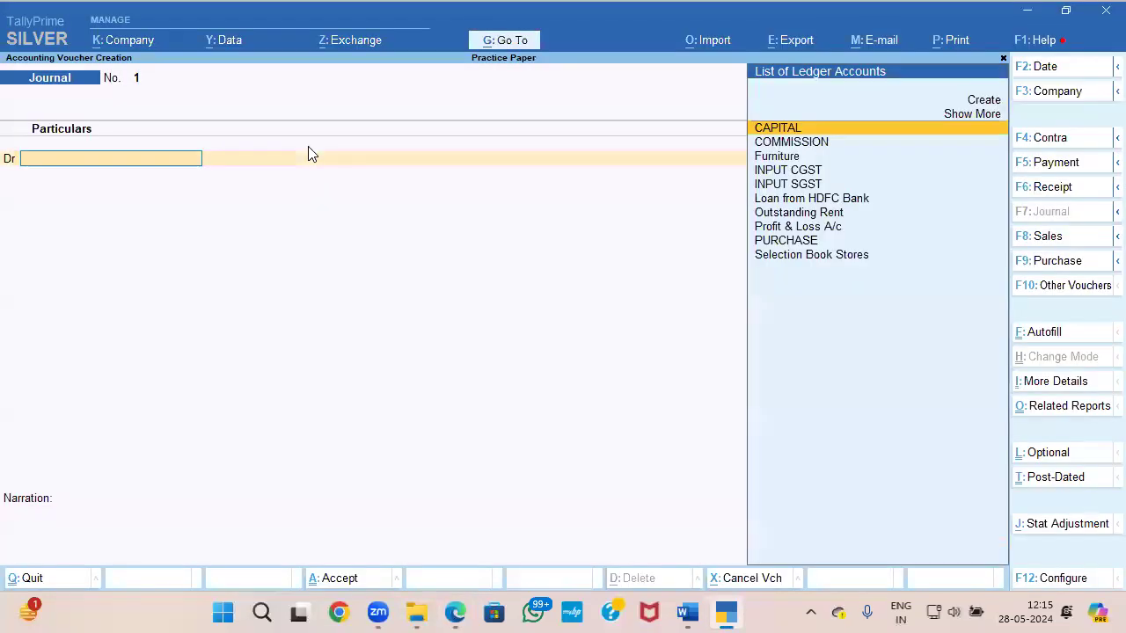
Step: Create a ledger named RENT from within the journal voucher and place it under Indirect Expenses
{"action": "key", "text": "alt+c"}
{"action": "type", "text": "RENT"}
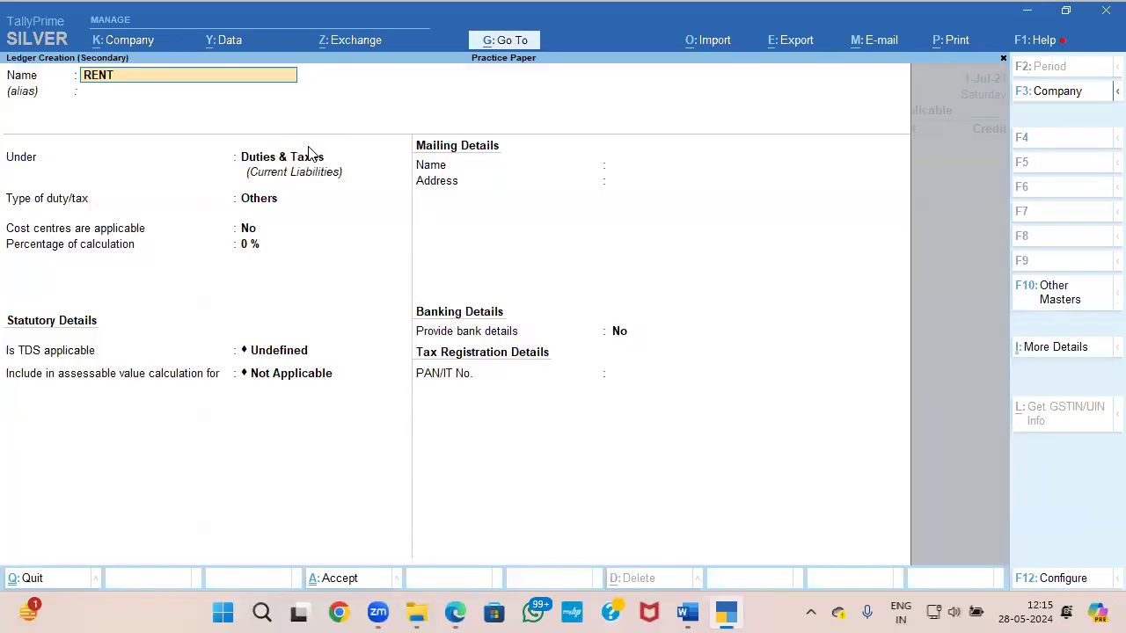
{"action": "key", "text": "Return"}
{"action": "key", "text": "Return"}
{"action": "type", "text": "IN"}
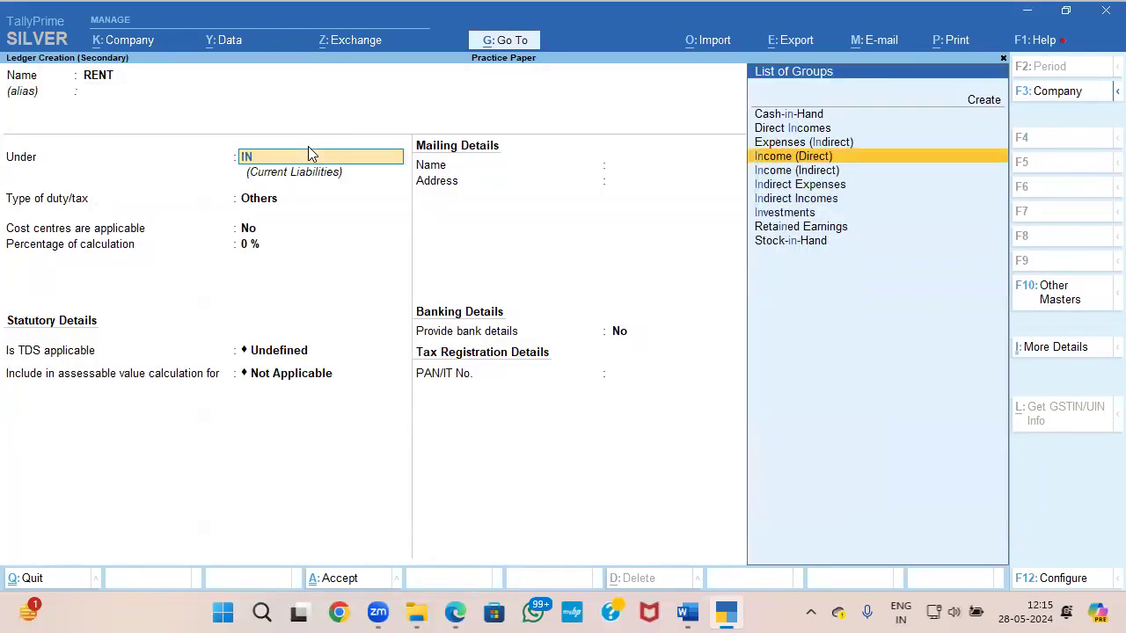
{"action": "key", "text": "Down"}
{"action": "key", "text": "Down"}
Step: Set the RENT ledger's type to Not Applicable, cost centres to No and GST to Not Applicable
{"action": "key", "text": "Return"}
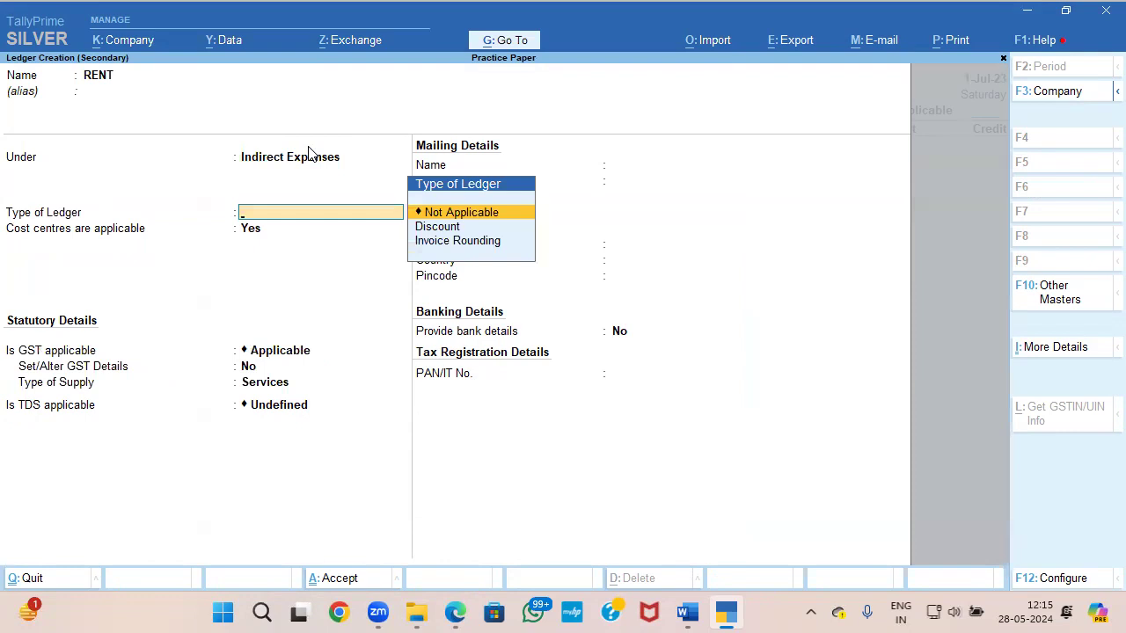
{"action": "key", "text": "Return"}
{"action": "type", "text": "N"}
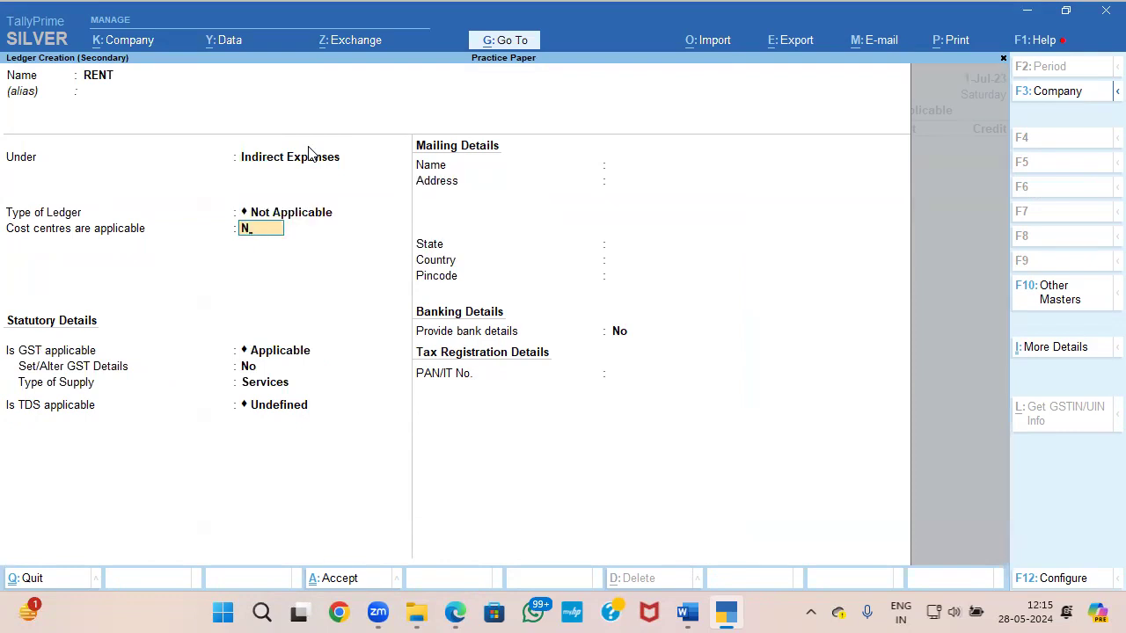
{"action": "key", "text": "Return"}
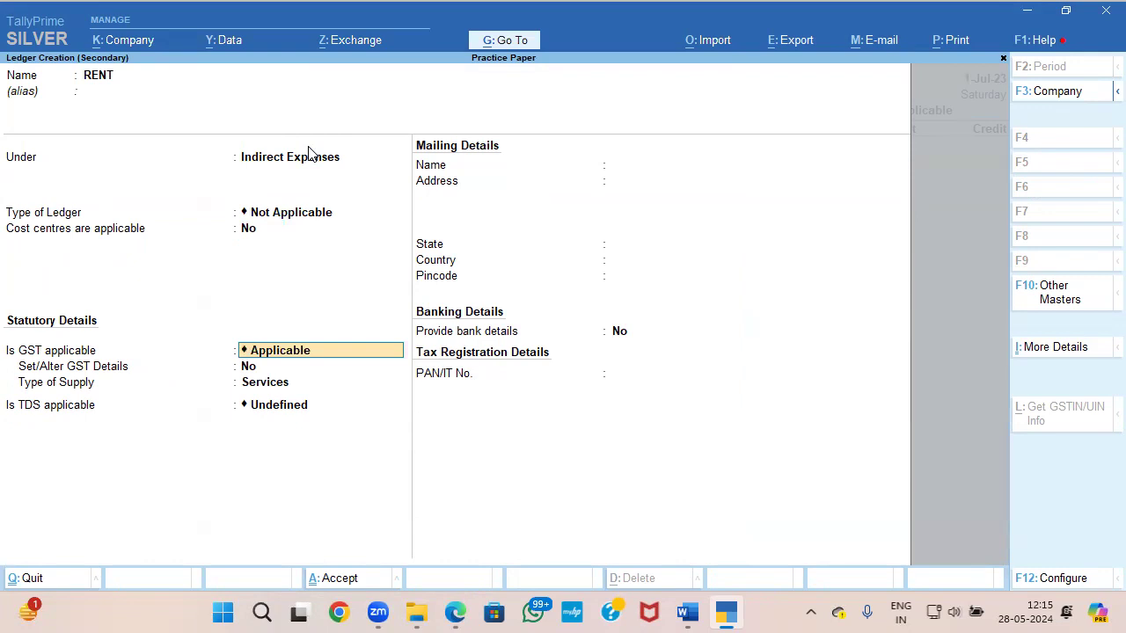
{"action": "key", "text": "Down"}
{"action": "key", "text": "Return"}
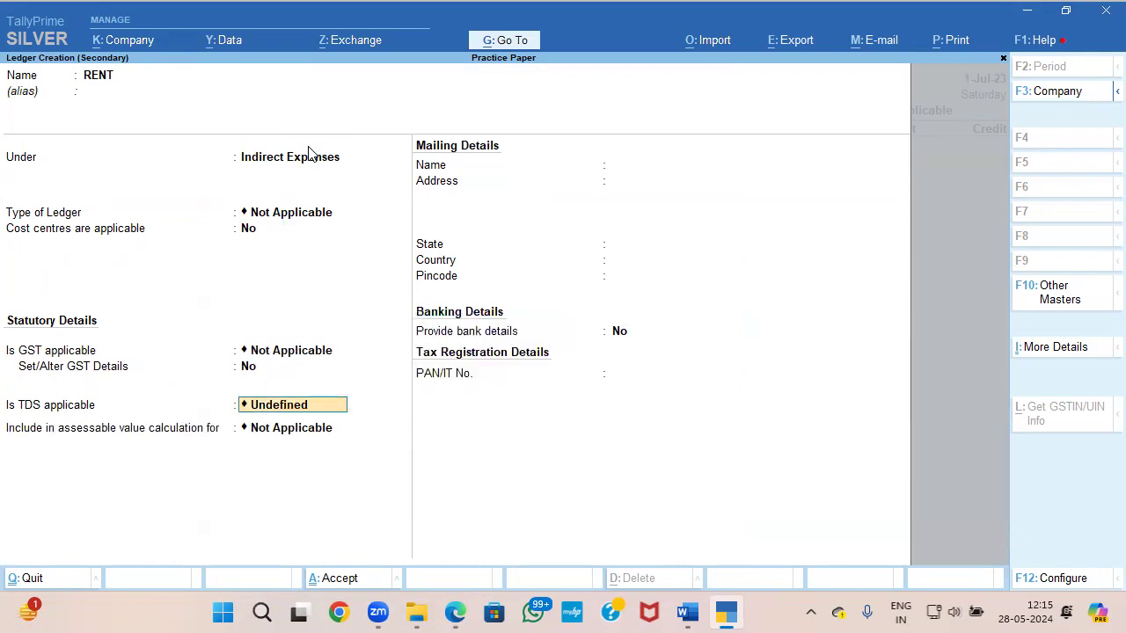
Step: Make TDS applicable on the RENT ledger and start a new TDS nature of payment named RENT
{"action": "key", "text": "Up"}
{"action": "key", "text": "Up"}
{"action": "key", "text": "Return"}
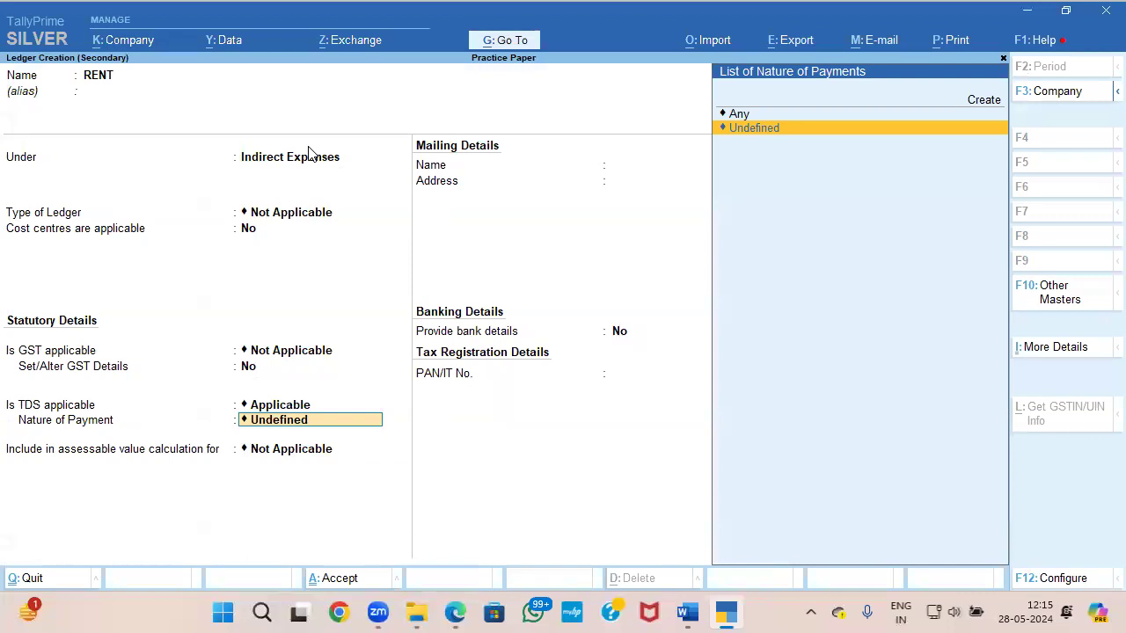
{"action": "key", "text": "Up"}
{"action": "key", "text": "Up"}
{"action": "key", "text": "Return"}
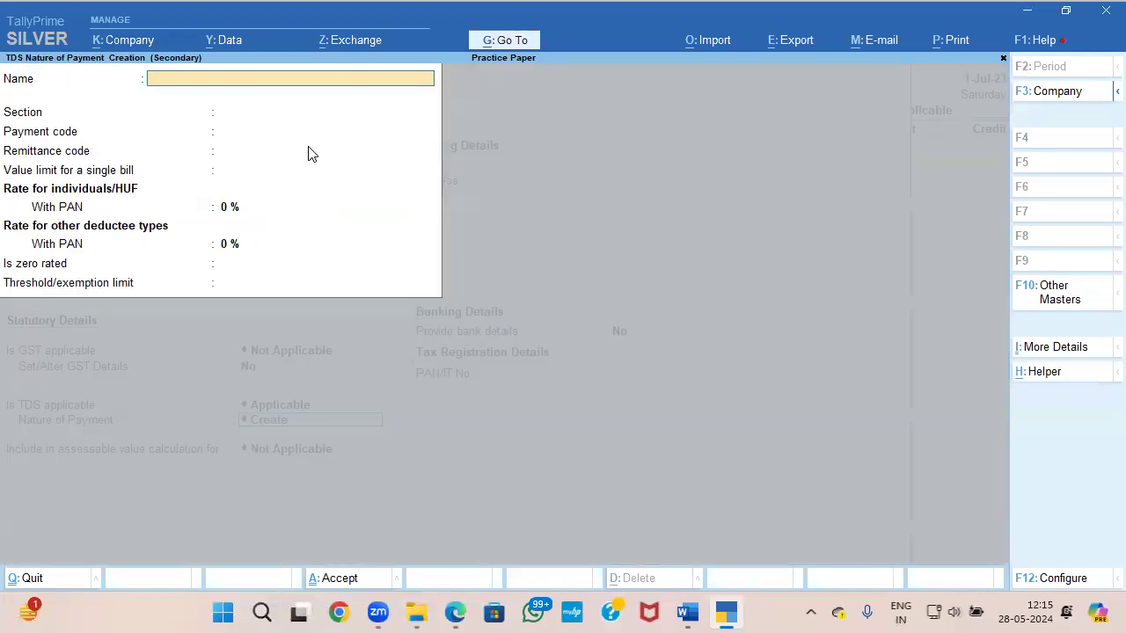
{"action": "type", "text": "RENT"}
{"action": "key", "text": "Return"}
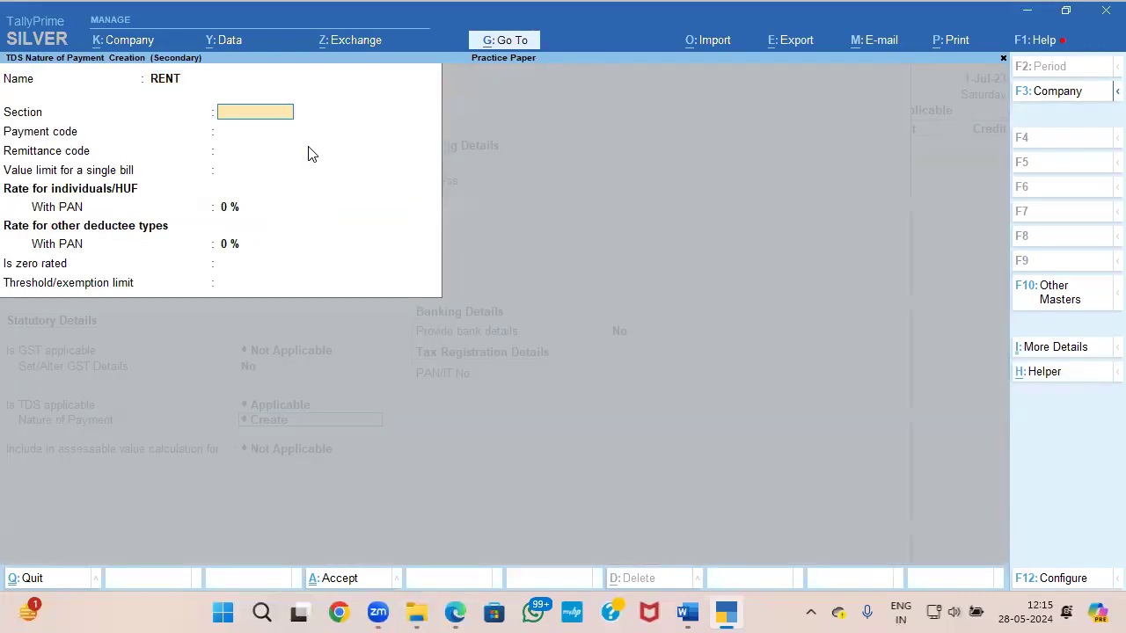
Step: Check the TDS line on the receipt, and enter section 194I and payment code 94I with no remittance code
{"action": "key", "text": "alt+Tab"}
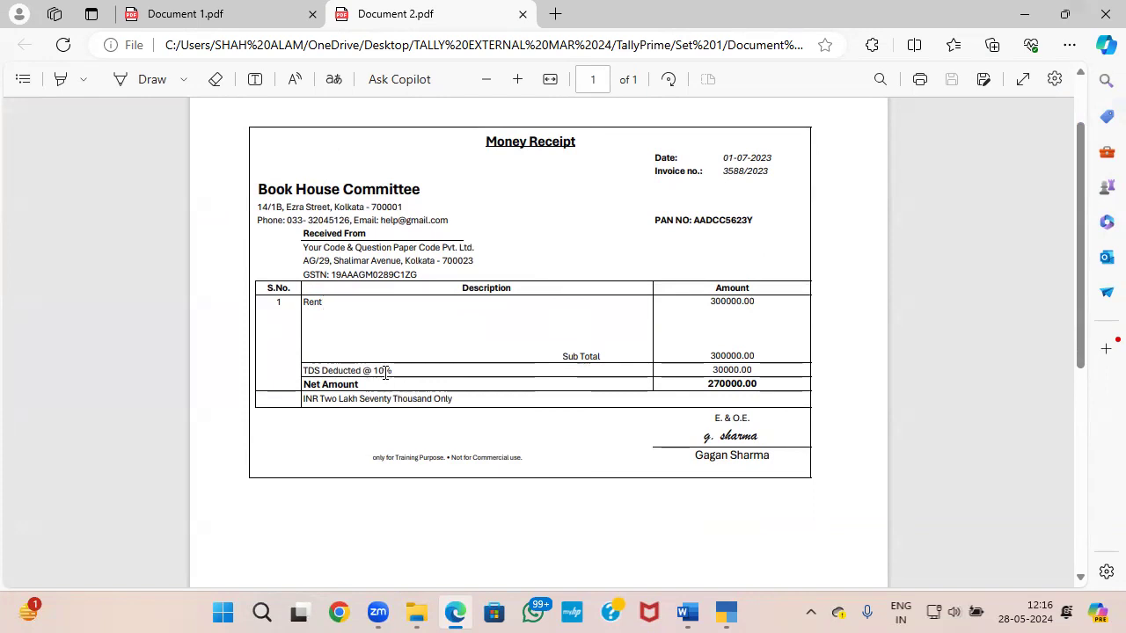
{"action": "key", "text": "alt+Tab"}
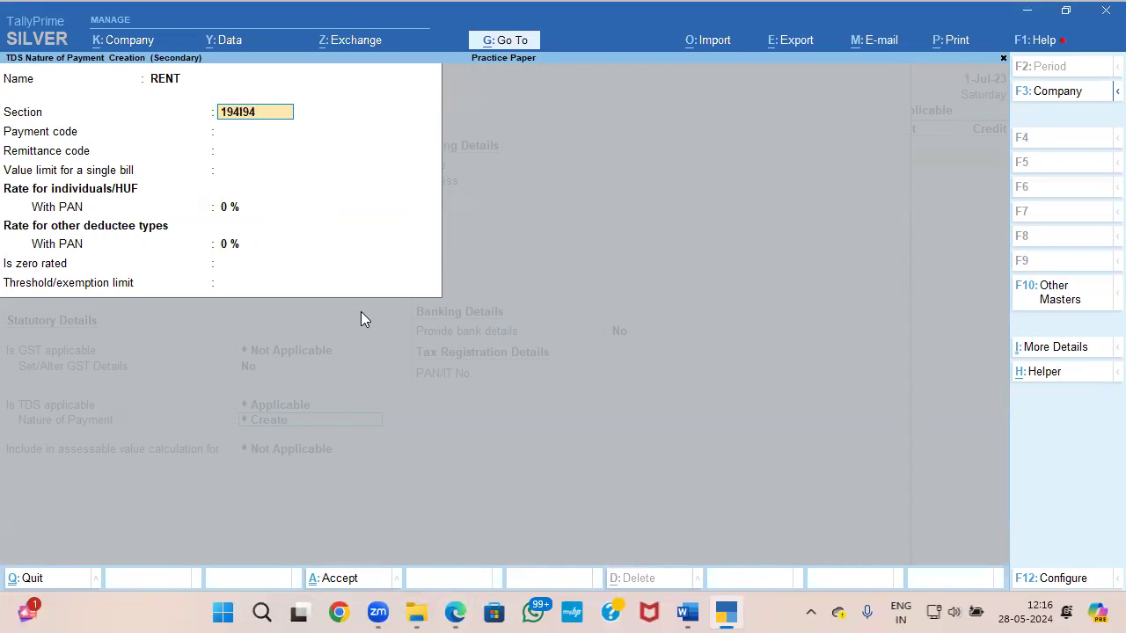
{"action": "key", "text": "Return"}
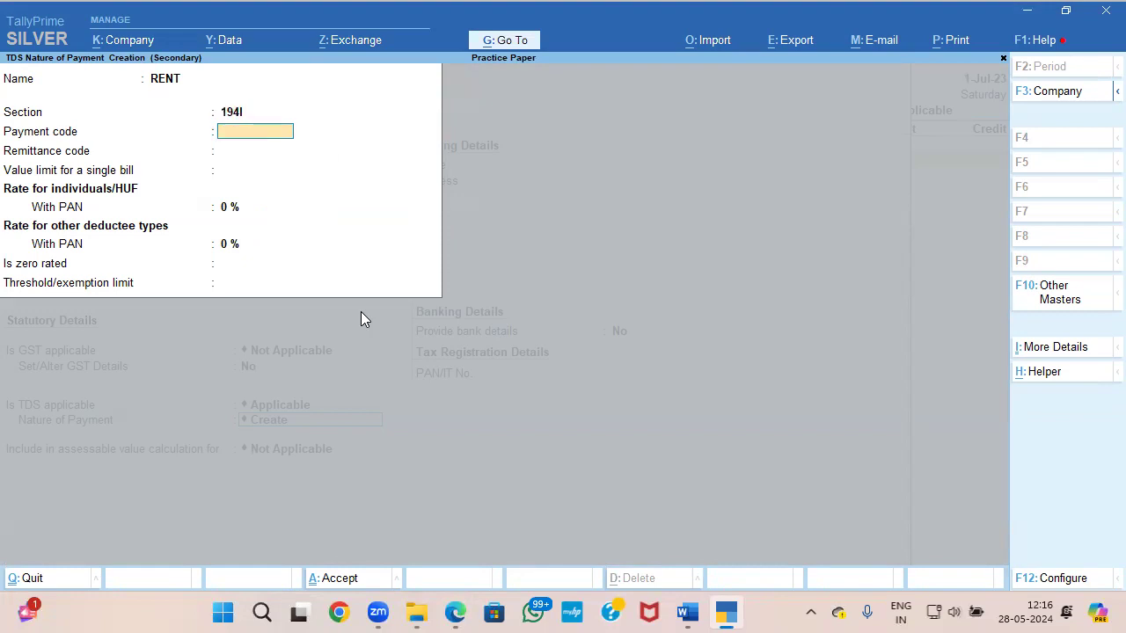
{"action": "type", "text": "94I"}
{"action": "key", "text": "Return"}
Step: Set the single-bill limit to 20,000, both PAN rates to 10% and the threshold to 2,40,000, and save the nature of payment and RENT ledger
{"action": "key", "text": "Return"}
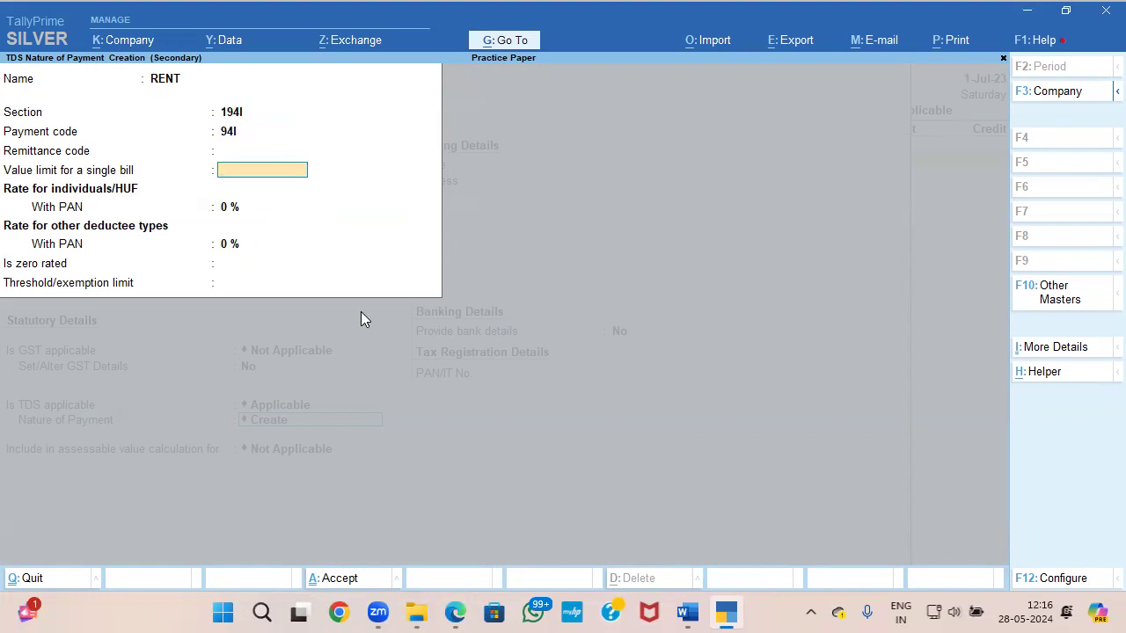
{"action": "key", "text": "Return"}
{"action": "key", "text": "Up"}
{"action": "type", "text": "20,000"}
{"action": "key", "text": "Return"}
{"action": "type", "text": "10"}
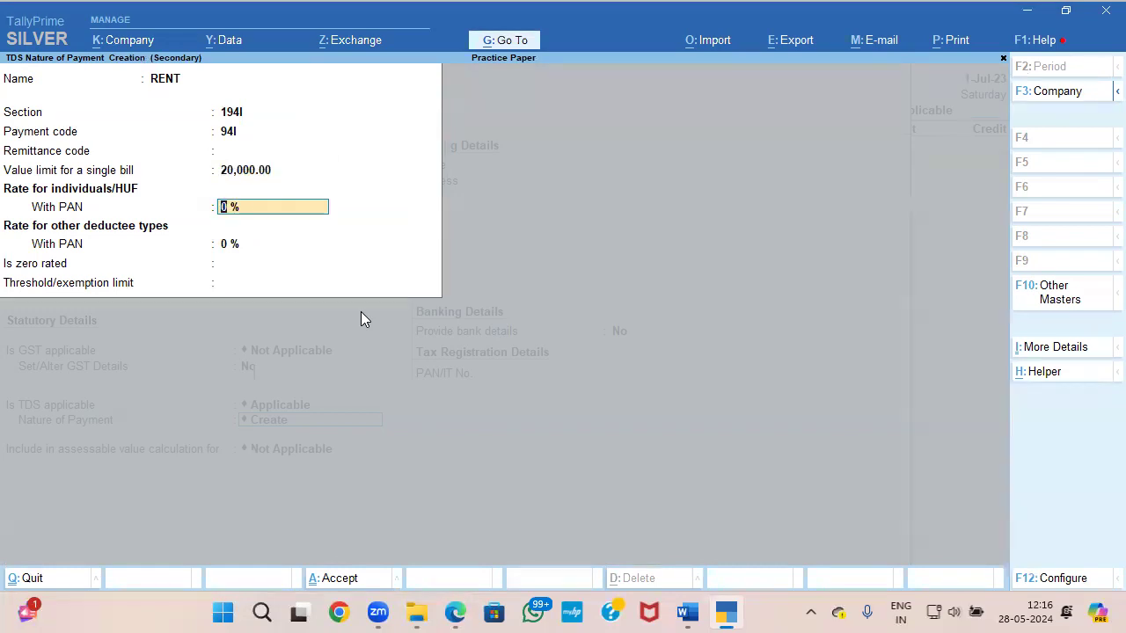
{"action": "key", "text": "Return"}
{"action": "key", "text": "Return"}
{"action": "type", "text": "2"}
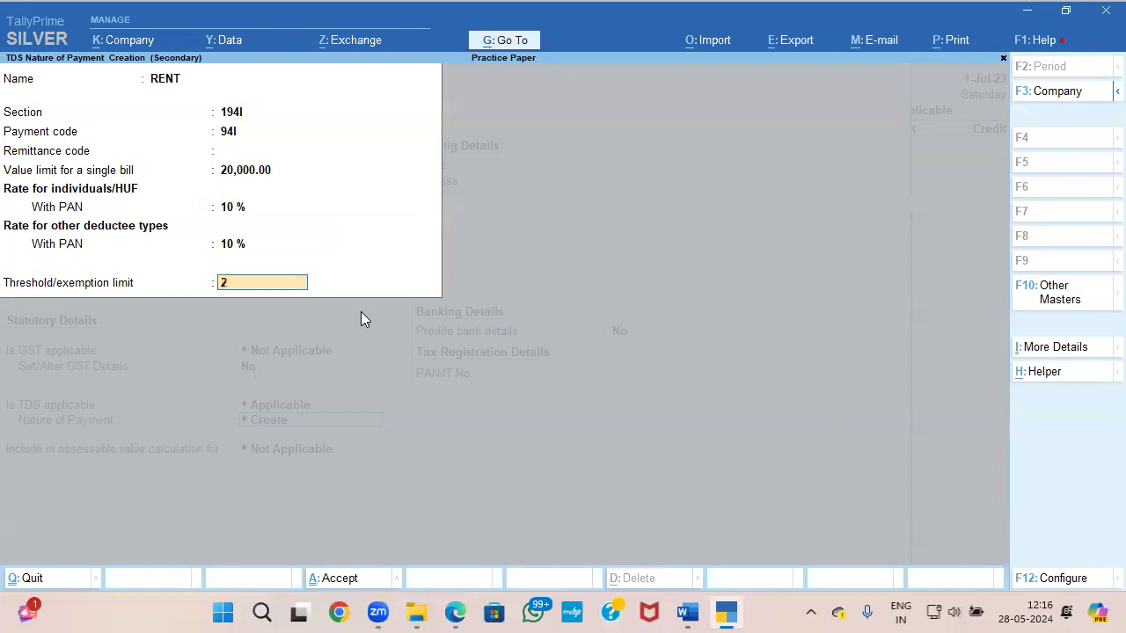
{"action": "type", "text": "40000"}
{"action": "key", "text": "Return"}
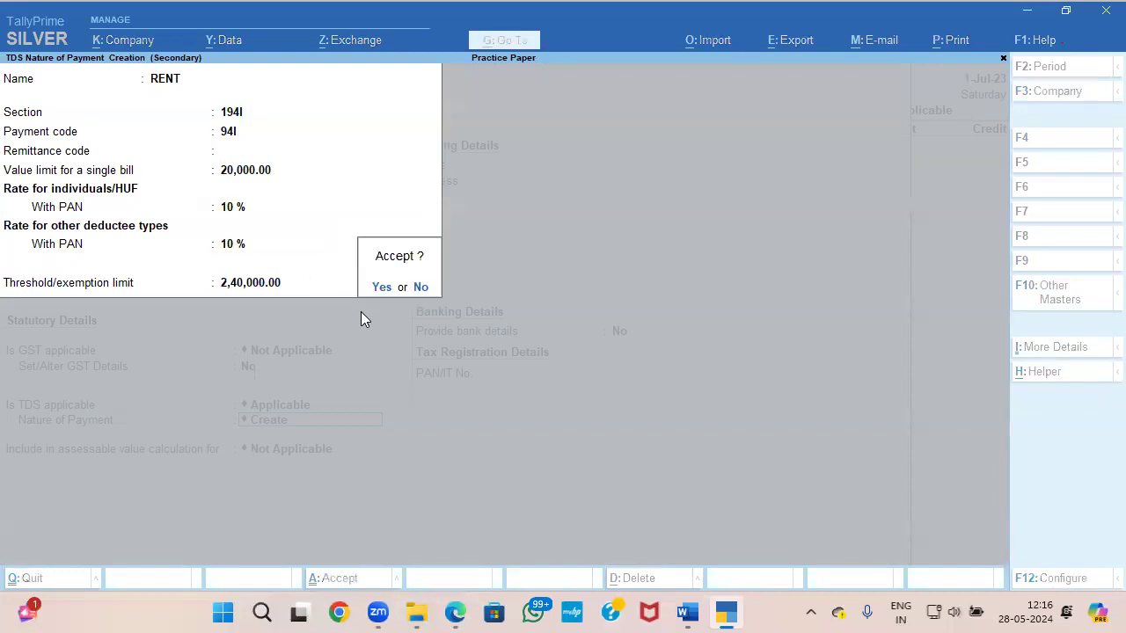
{"action": "key", "text": "Return"}
{"action": "key", "text": "ctrl+a"}
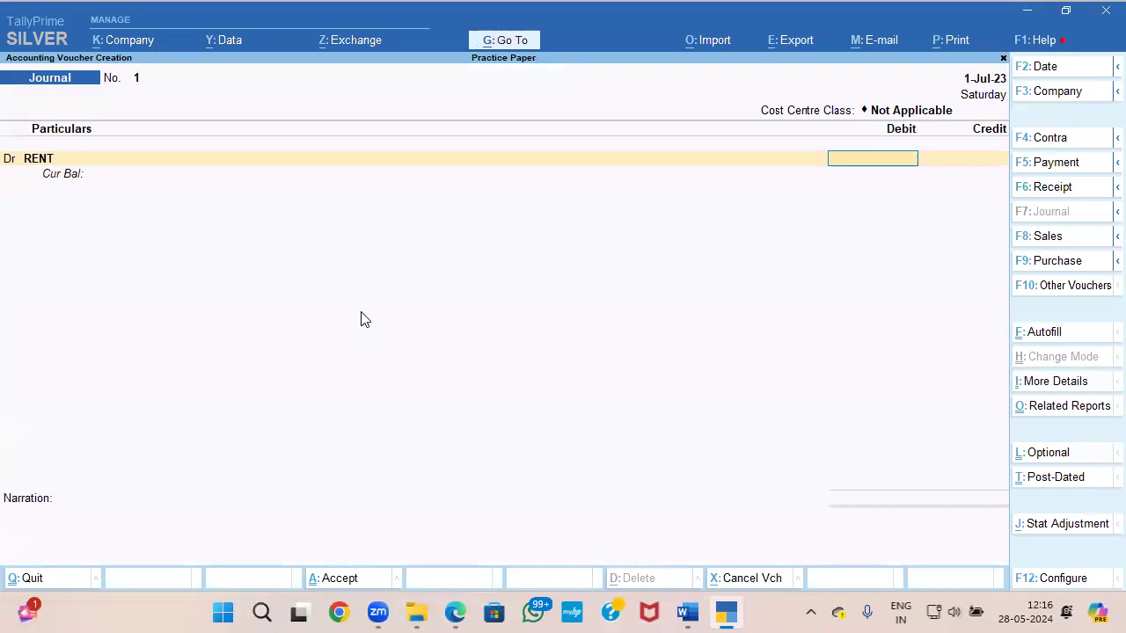
Step: Debit RENT with the receipt's rent amount of 3,00,000 in the journal voucher
{"action": "key", "text": "alt+Tab"}
{"action": "key", "text": "alt+Tab"}
{"action": "type", "text": "300000"}
{"action": "key", "text": "Return"}
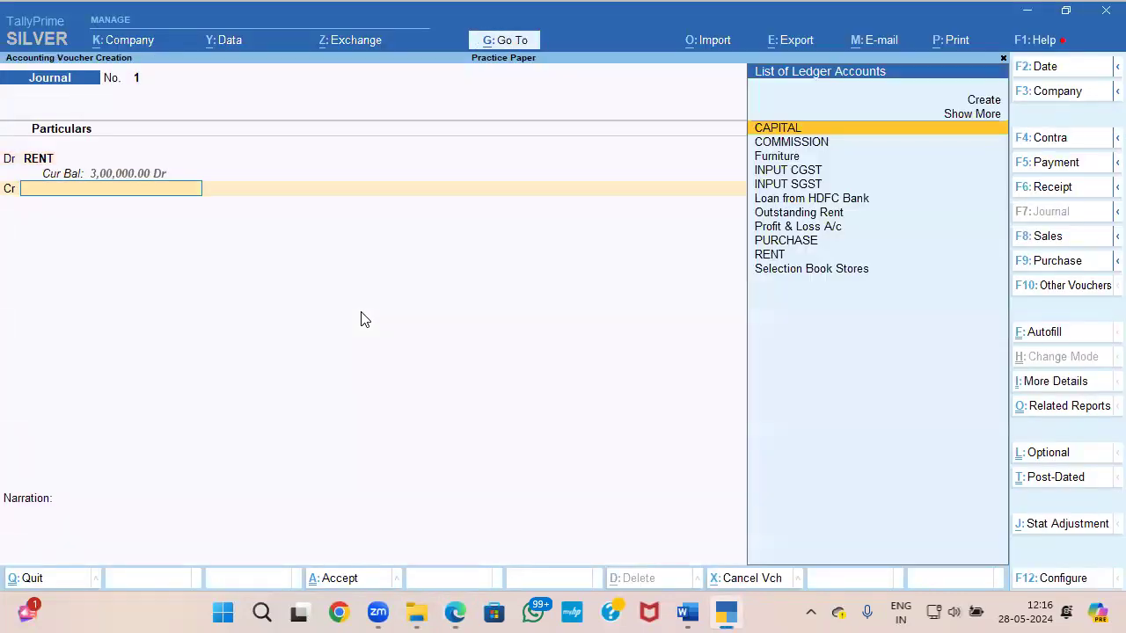
Step: Create a ledger for the credit line and name it Book House Committee, copying the name from the Document 2 receipt
{"action": "key", "text": "alt+c"}
{"action": "key", "text": "alt+Tab"}
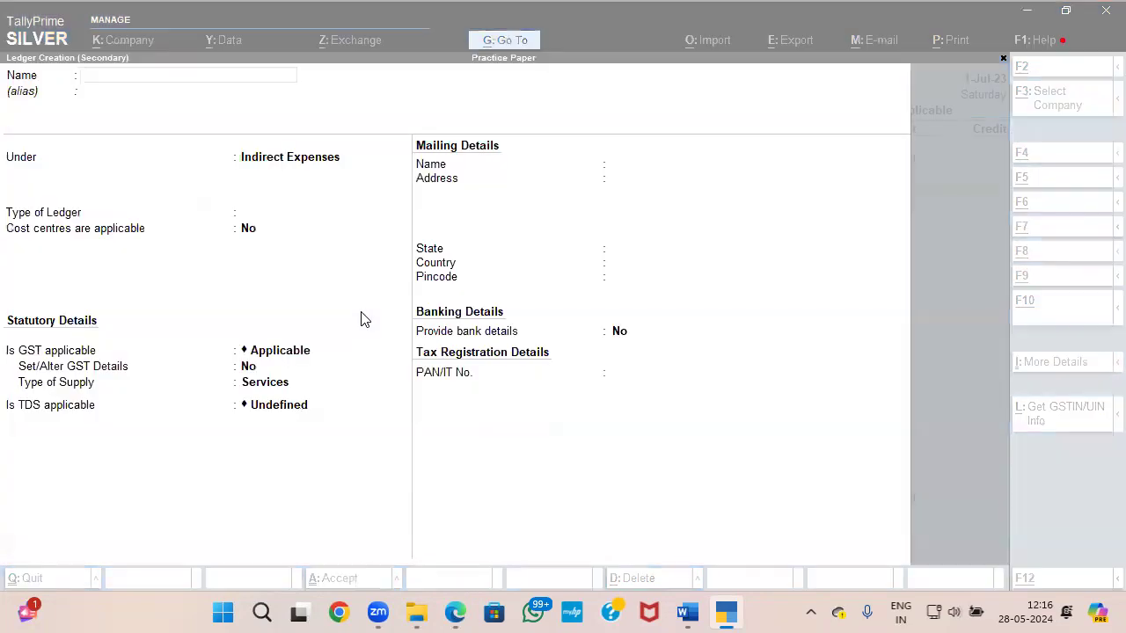
{"action": "left_click_drag", "start_coordinate": [423, 189], "coordinate": [268, 187]}
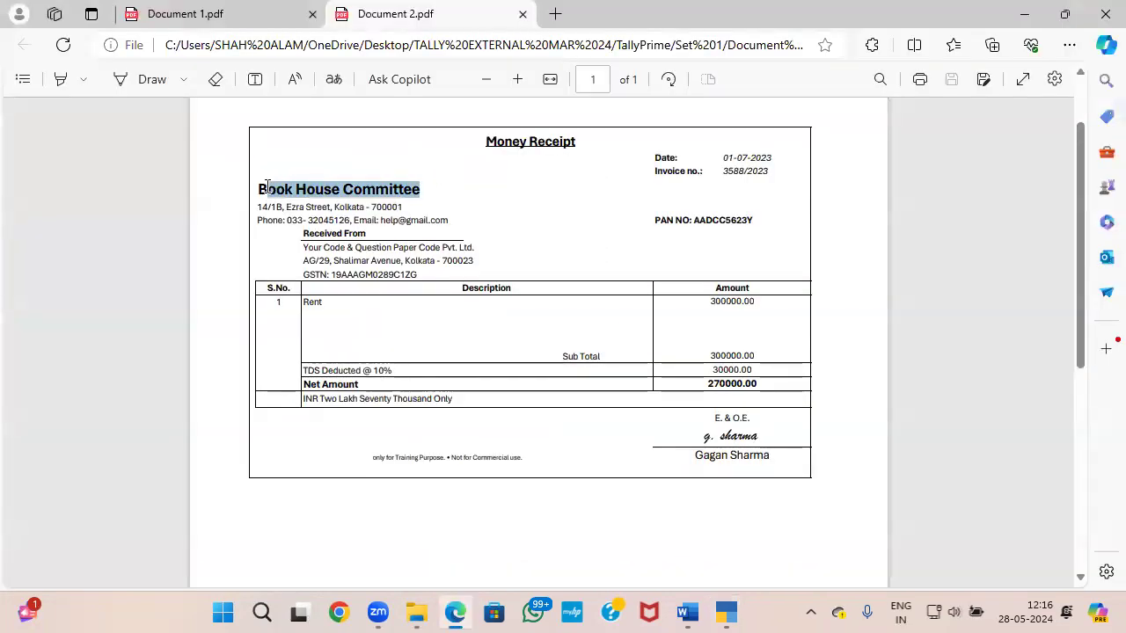
{"action": "left_click", "coordinate": [262, 191]}
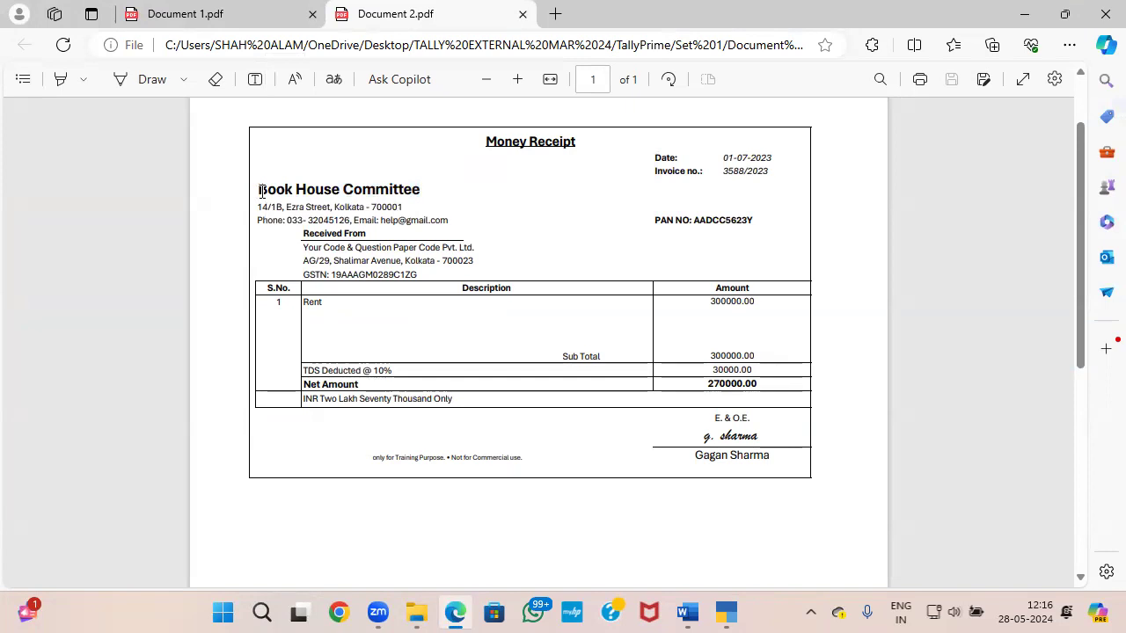
{"action": "key", "text": "ctrl+a"}
{"action": "left_click", "coordinate": [241, 212]}
{"action": "left_click_drag", "start_coordinate": [255, 191], "coordinate": [432, 186]}
{"action": "left_click", "coordinate": [432, 189]}
{"action": "left_click_drag", "start_coordinate": [258, 189], "coordinate": [423, 190]}
{"action": "key", "text": "ctrl+c"}
{"action": "key", "text": "alt+Tab"}
{"action": "key", "text": "ctrl+v"}
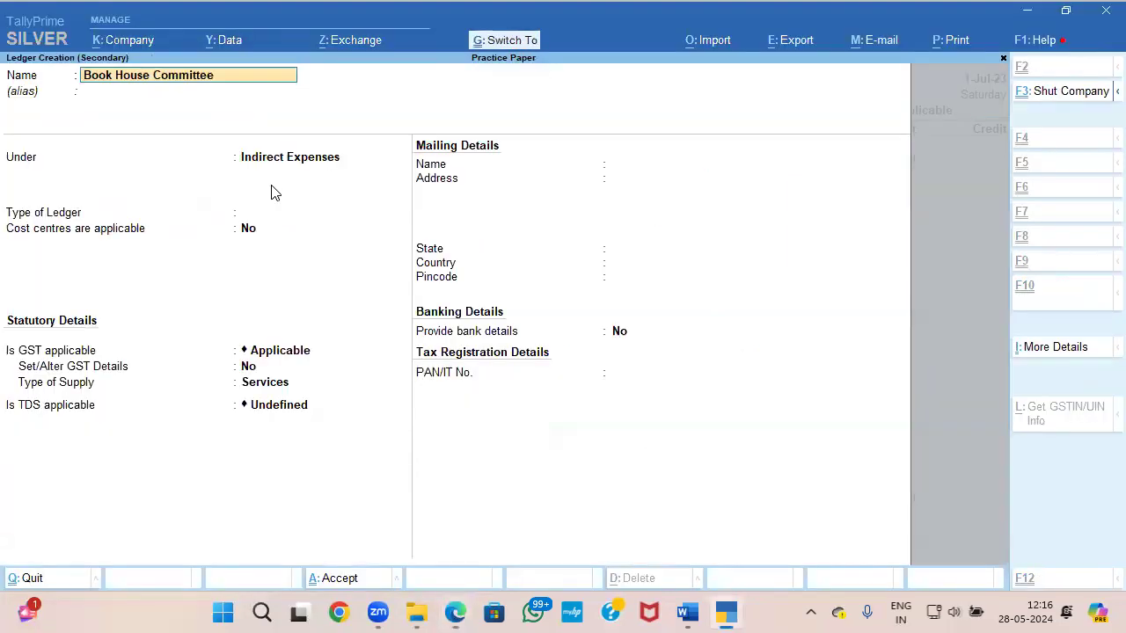
Step: Place the Book House Committee ledger under Sundry Creditors, keeping bill-by-bill balances on and the credit settings at their defaults
{"action": "key", "text": "Return"}
{"action": "key", "text": "Return"}
{"action": "type", "text": "SU"}
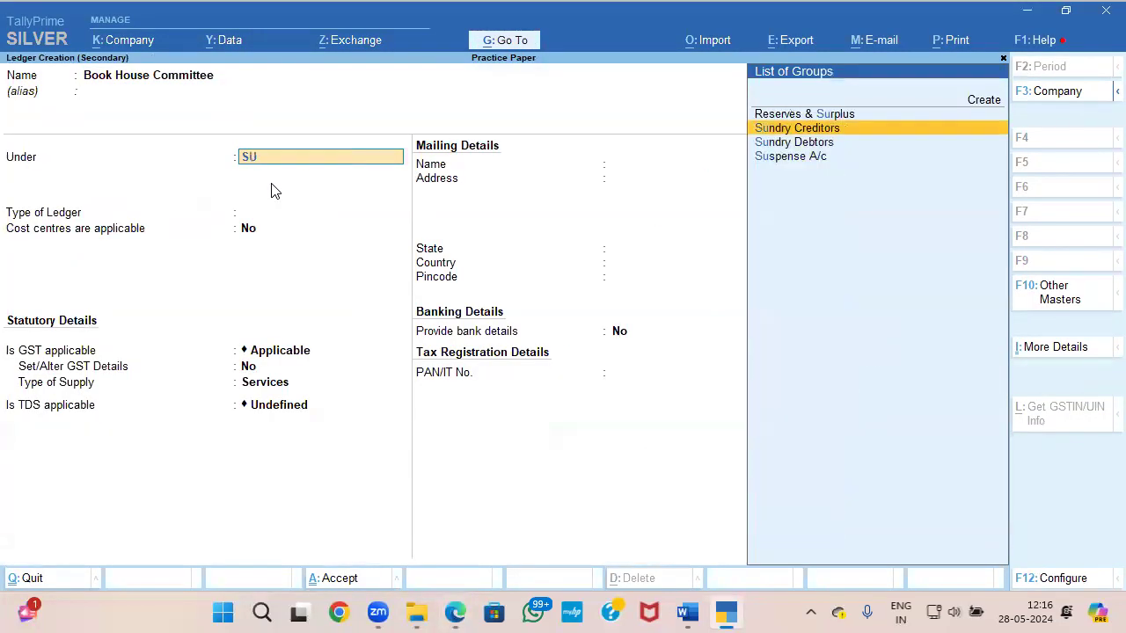
{"action": "key", "text": "Return"}
{"action": "key", "text": "Return"}
{"action": "key", "text": "Return"}
{"action": "key", "text": "Return"}
{"action": "key", "text": "Return"}
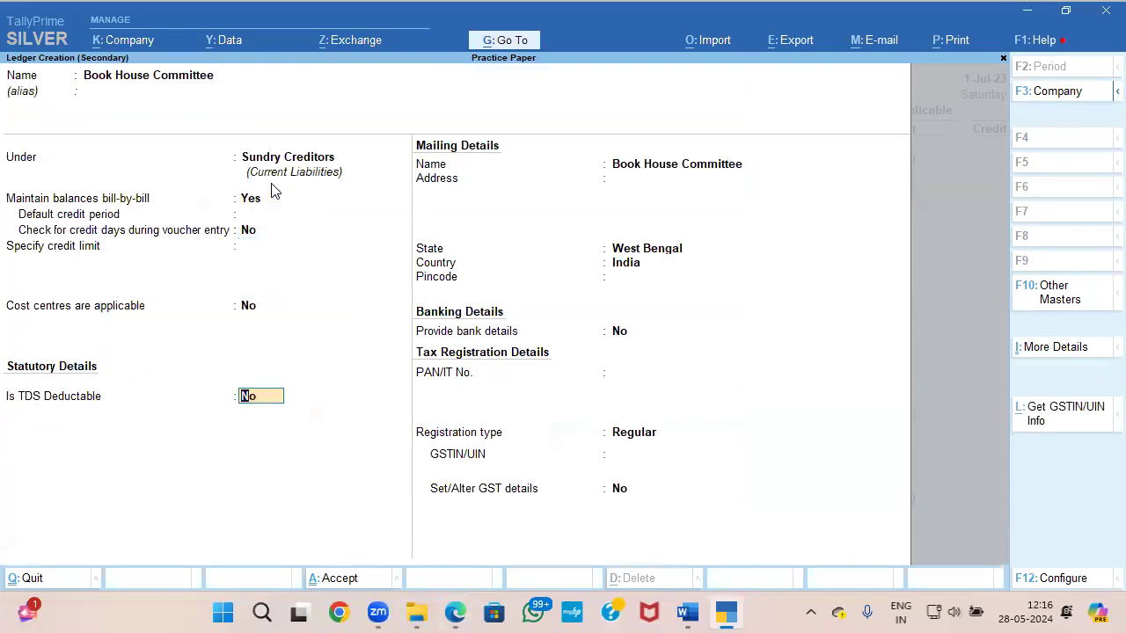
Step: Make TDS deductable for Book House Committee, with deductee type Company - Resident and TDS deducted in the same voucher
{"action": "key", "text": "y"}
{"action": "key", "text": "alt+Tab"}
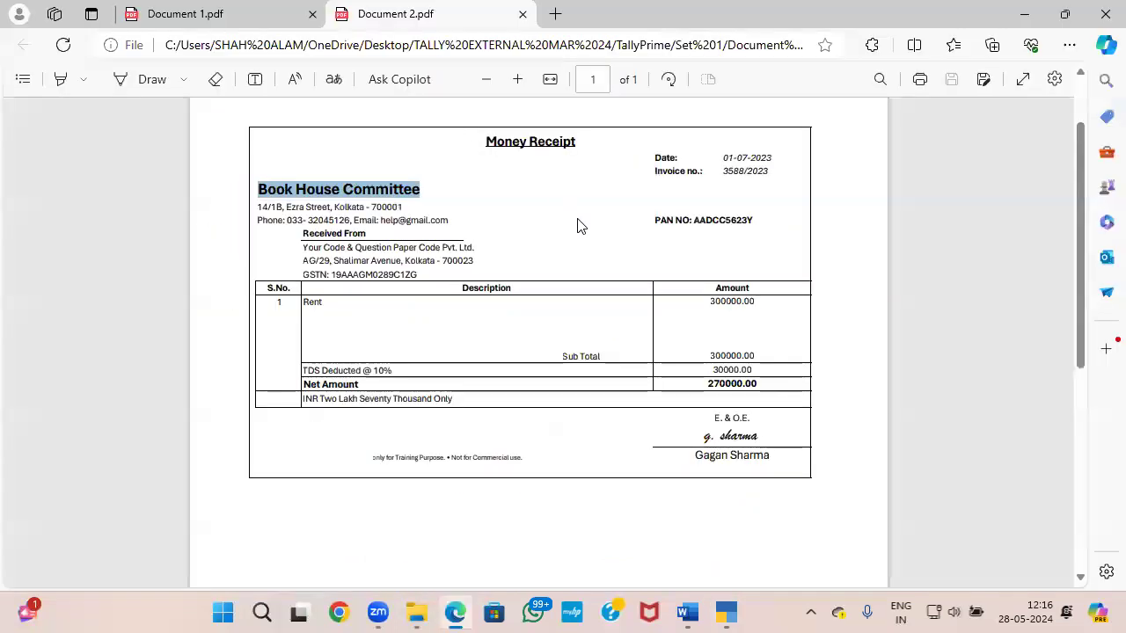
{"action": "key", "text": "alt+Tab"}
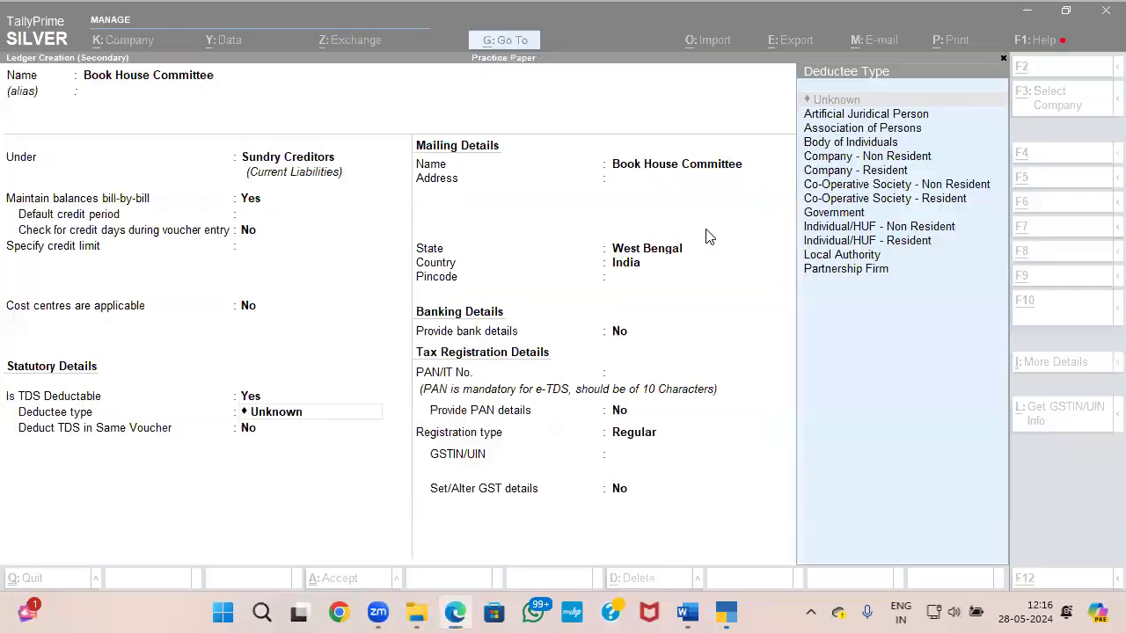
{"action": "key", "text": "Down"}
{"action": "key", "text": "Down"}
{"action": "key", "text": "Down"}
{"action": "key", "text": "Down"}
{"action": "key", "text": "Down"}
{"action": "key", "text": "Return"}
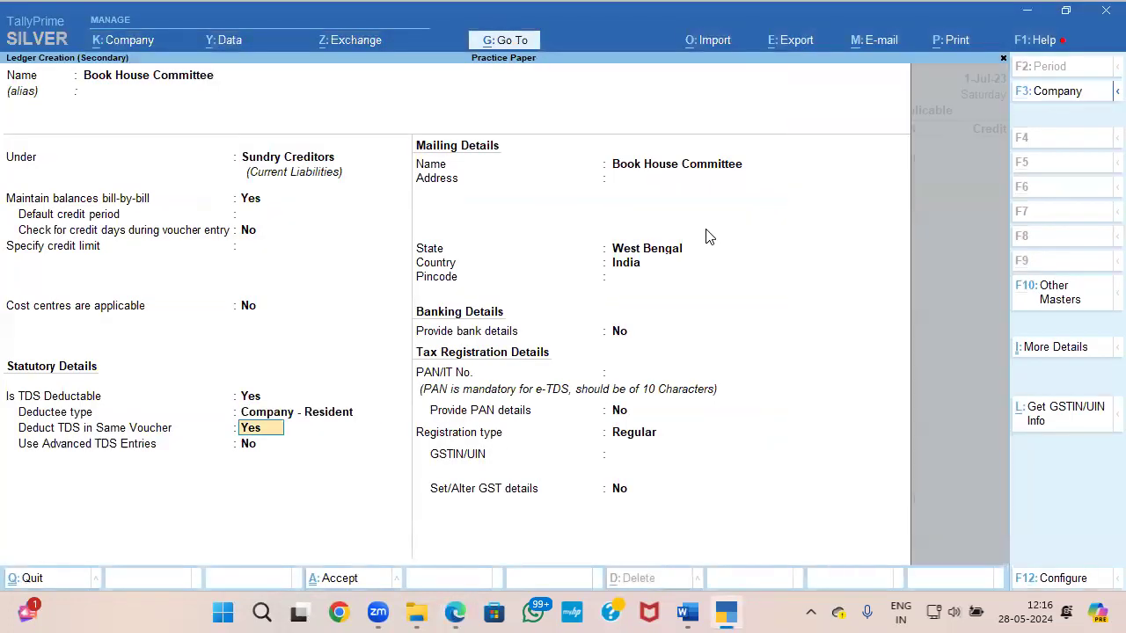
Step: Copy the PAN from the Document 2 receipt into the ledger's PAN/IT No., leaving the address and pincode blank
{"action": "key", "text": "alt+Tab"}
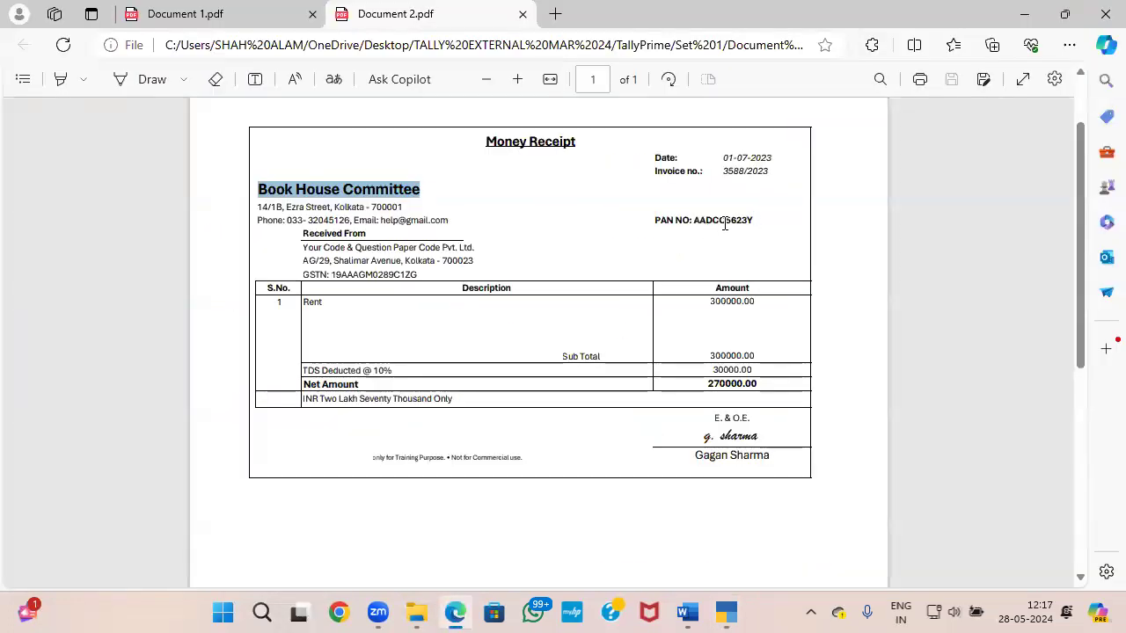
{"action": "key", "text": "alt+Tab"}
{"action": "key", "text": "Return"}
{"action": "key", "text": "Return"}
{"action": "key", "text": "Return"}
{"action": "key", "text": "Return"}
{"action": "key", "text": "Return"}
{"action": "key", "text": "Return"}
{"action": "key", "text": "Return"}
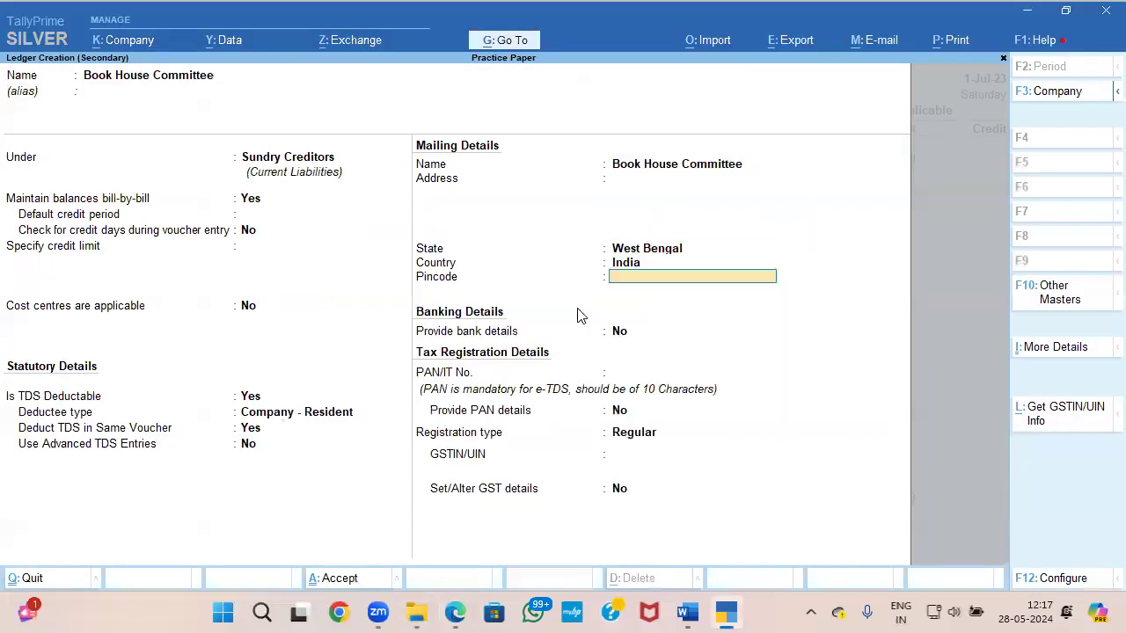
{"action": "key", "text": "alt+Tab"}
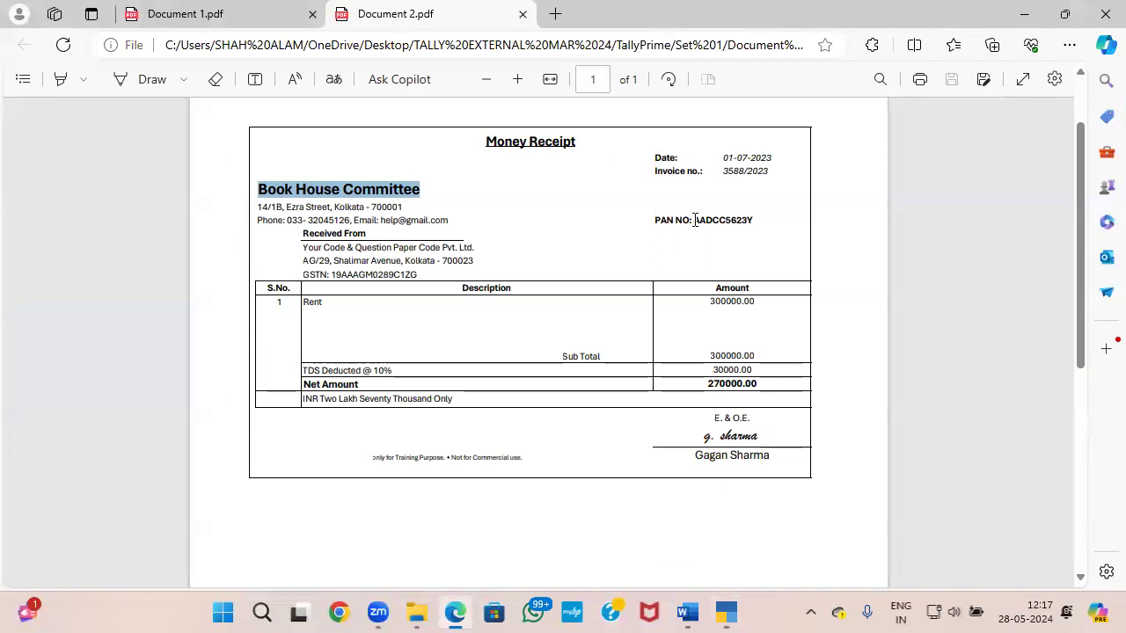
{"action": "left_click_drag", "start_coordinate": [695, 220], "coordinate": [760, 227]}
{"action": "key", "text": "ctrl+c"}
{"action": "key", "text": "alt+Tab"}
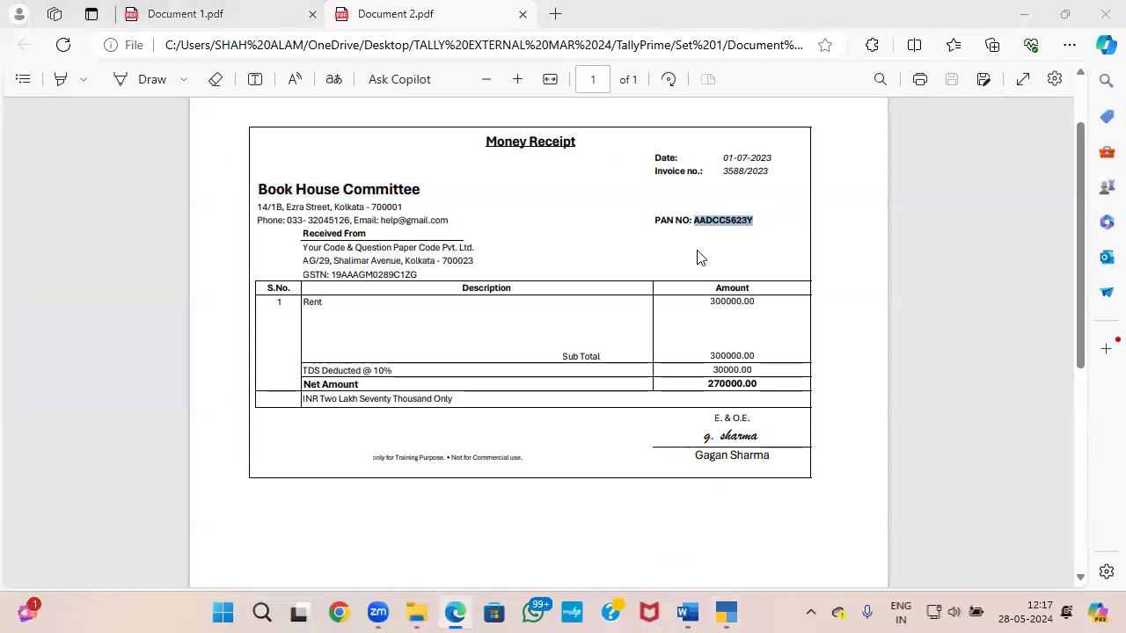
{"action": "key", "text": "ctrl+v"}
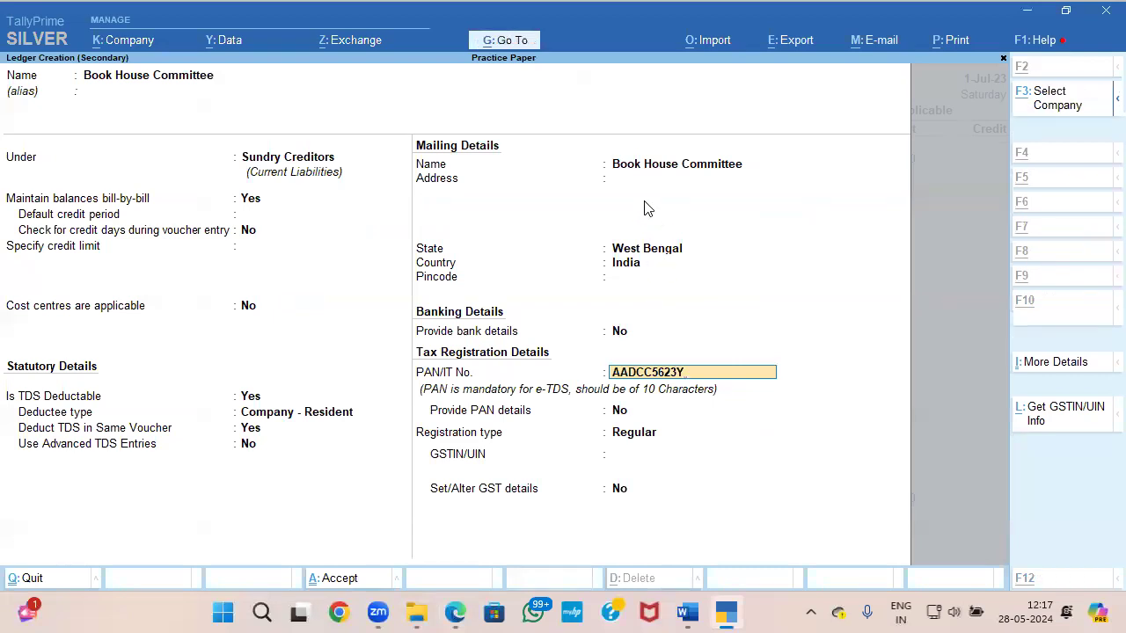
Step: Keep the registration type Regular with a blank GSTIN, save the Book House Committee ledger and accept its 2,70,000 credit in the journal
{"action": "key", "text": "alt+Tab"}
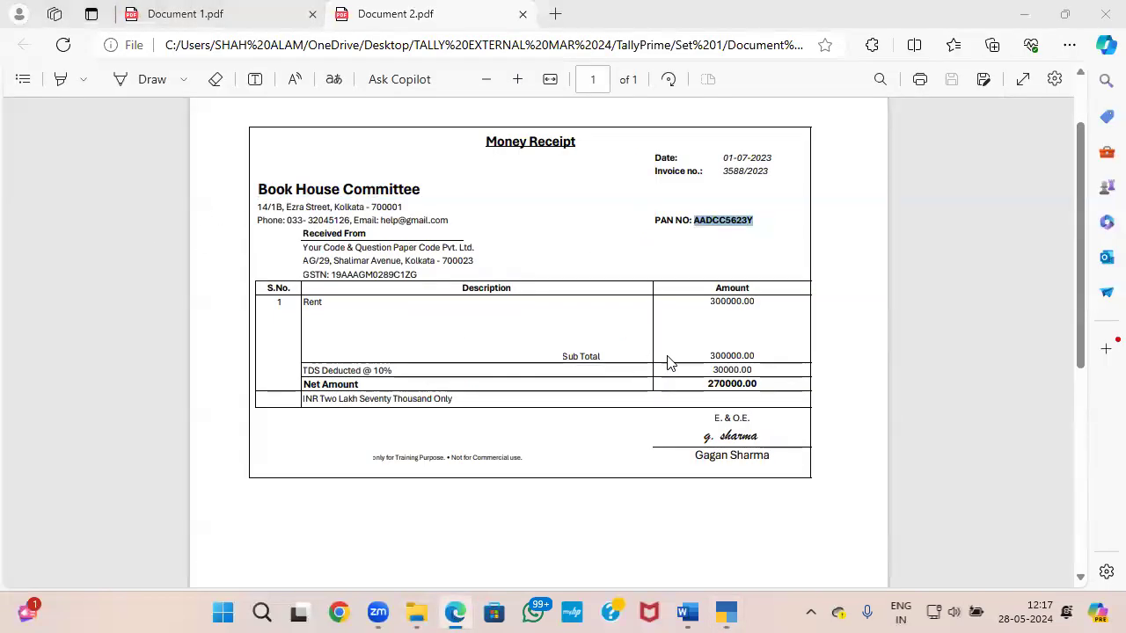
{"action": "key", "text": "alt+Tab"}
{"action": "key", "text": "Return"}
{"action": "key", "text": "Return"}
{"action": "key", "text": "Return"}
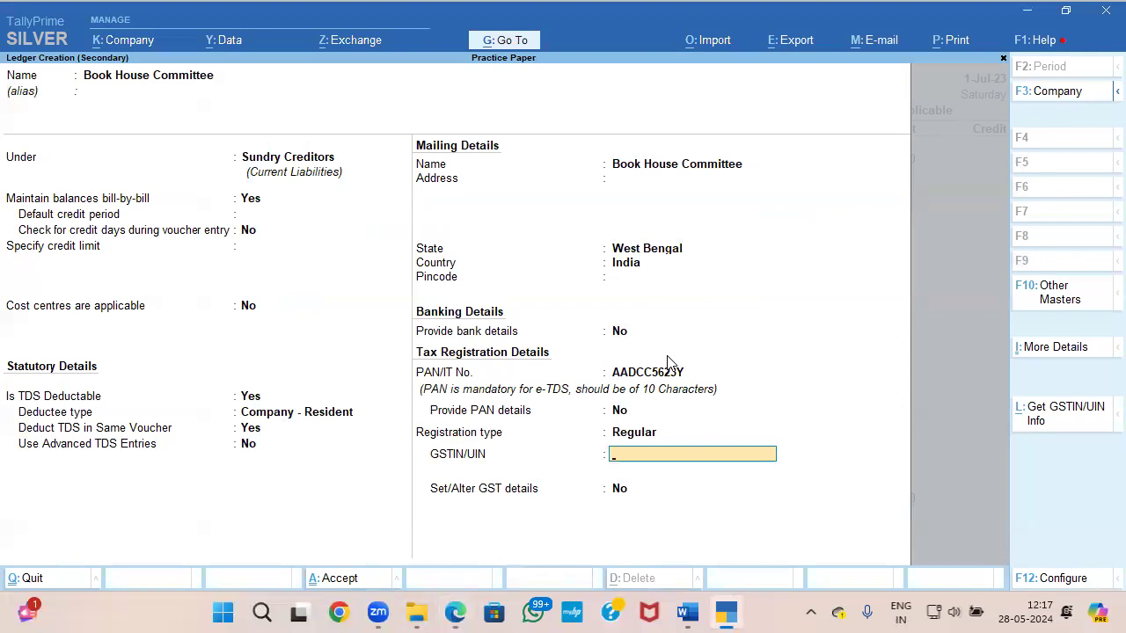
{"action": "key", "text": "alt+Tab"}
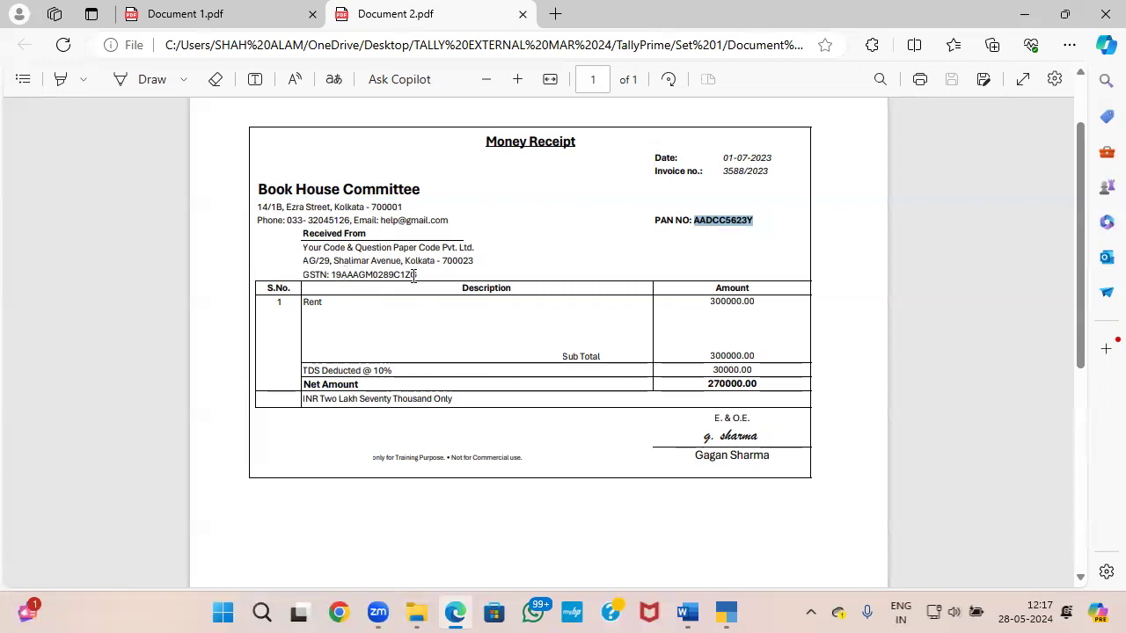
{"action": "key", "text": "alt+Tab"}
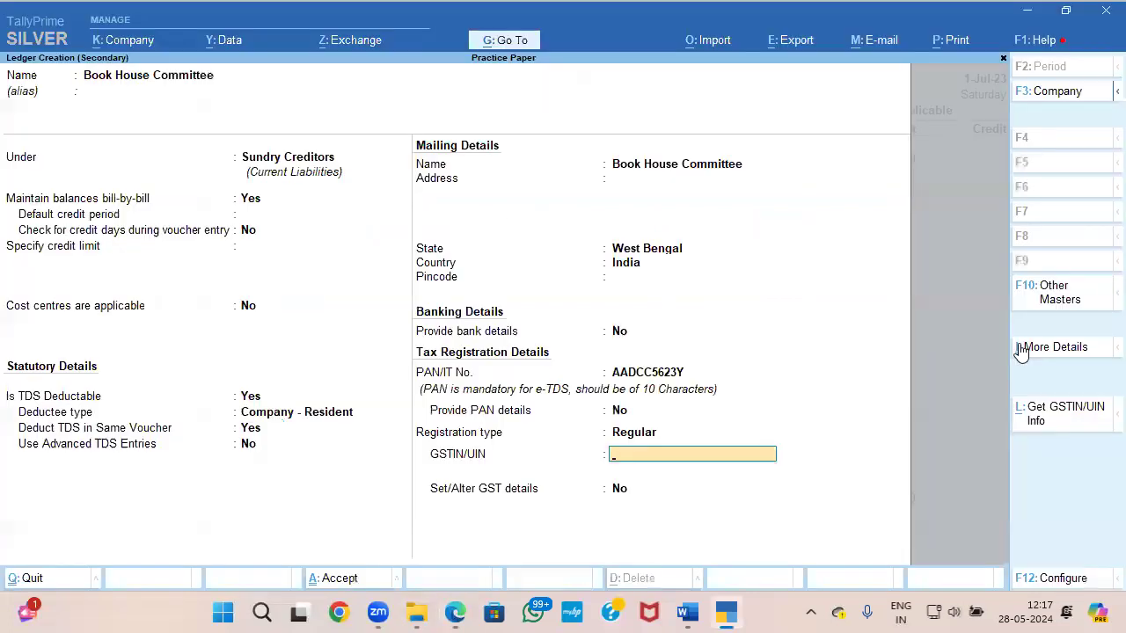
{"action": "key", "text": "Return"}
{"action": "key", "text": "Return"}
{"action": "key", "text": "Return"}
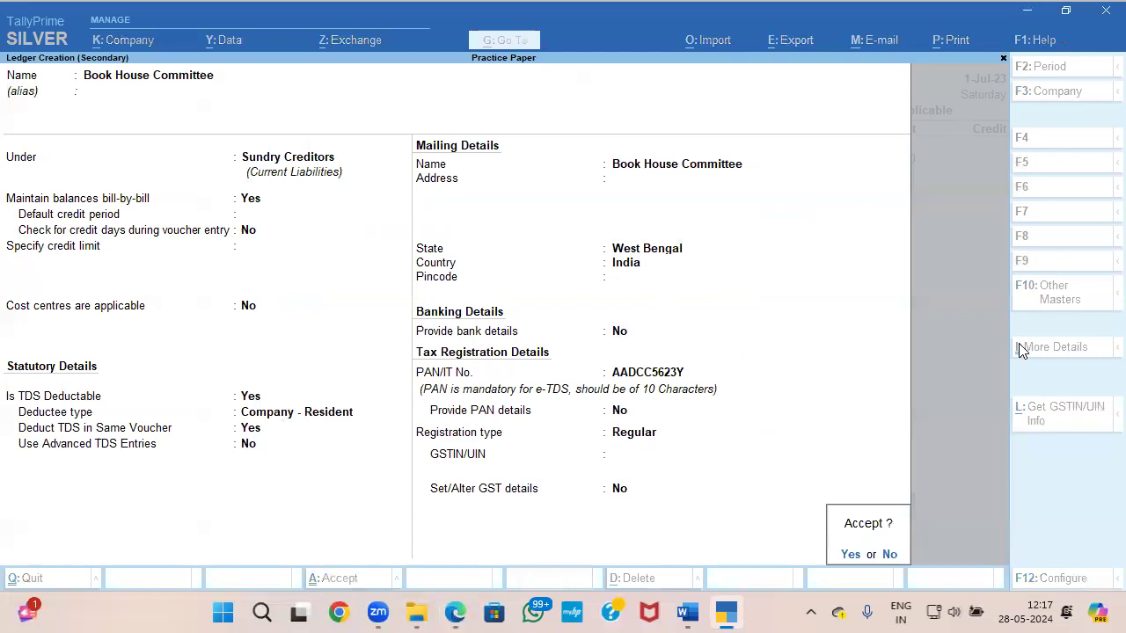
{"action": "key", "text": "Return"}
Step: Allocate Book House Committee's credit bill-wise as New Ref 1 for 3,00,000 Cr and New Ref 1 for 30,000 Dr
{"action": "key", "text": "Return"}
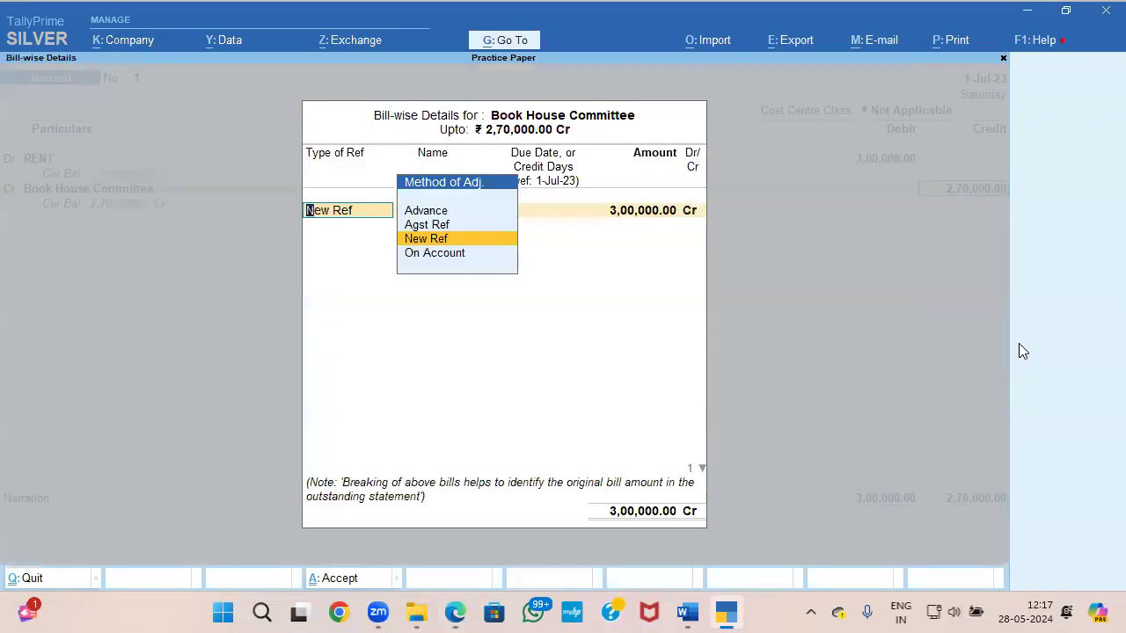
{"action": "key", "text": "Return"}
{"action": "key", "text": "Return"}
{"action": "key", "text": "Return"}
{"action": "key", "text": "Return"}
{"action": "key", "text": "Return"}
{"action": "key", "text": "Return"}
{"action": "key", "text": "Return"}
{"action": "key", "text": "Return"}
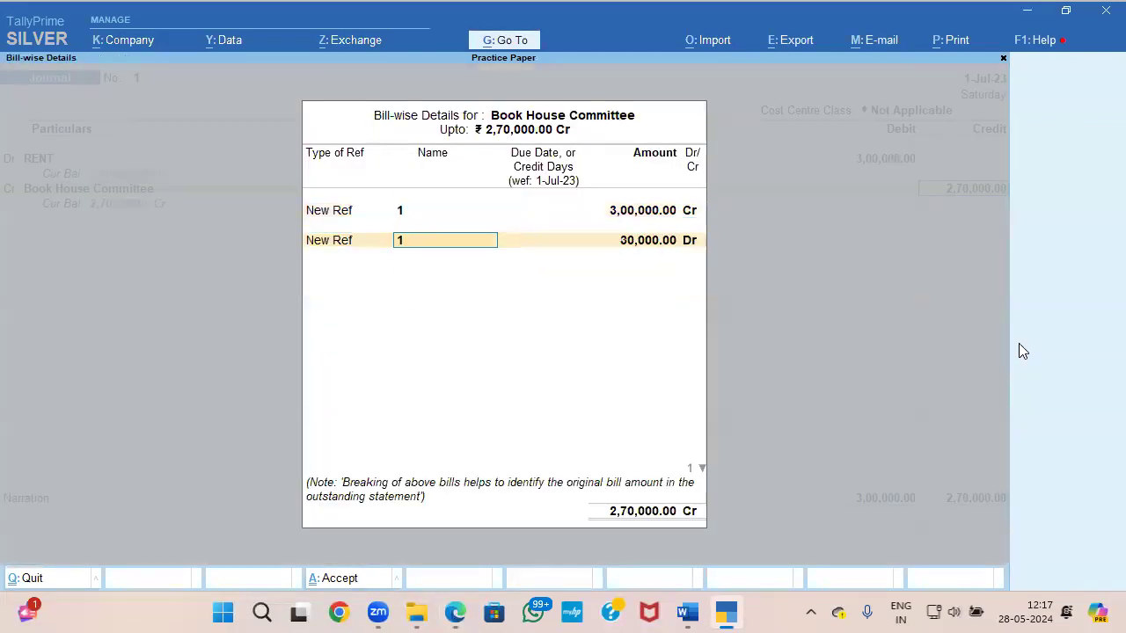
{"action": "key", "text": "Return"}
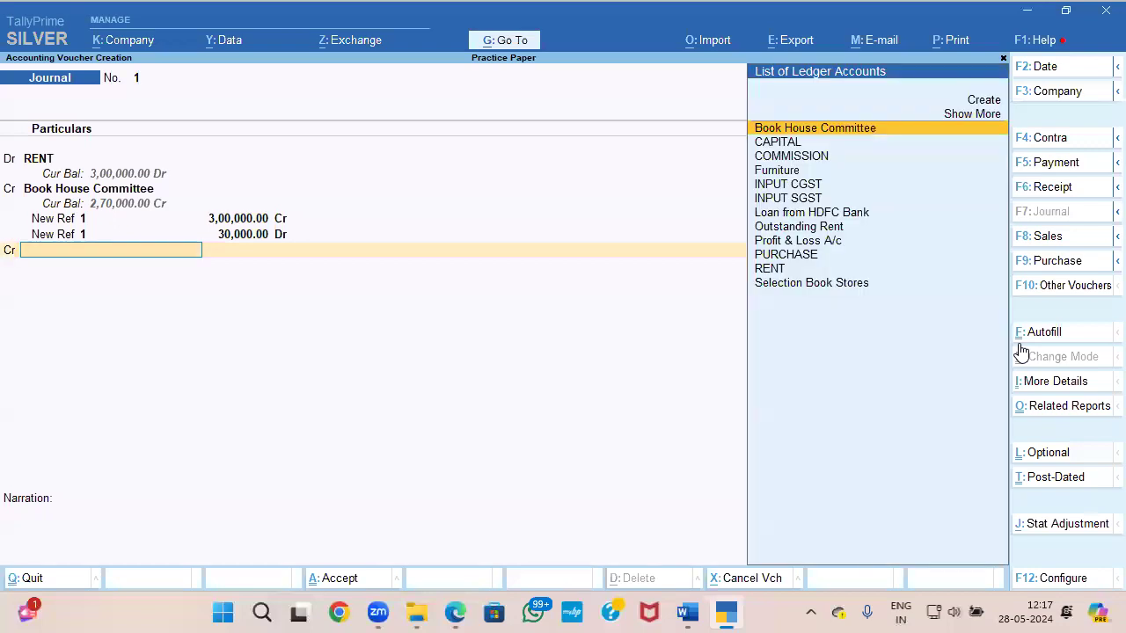
Step: Create a ledger named TDS ON RENT from the journal's next credit line and place it under Duties & Taxes
{"action": "key", "text": "alt+c"}
{"action": "type", "text": "TDS O"}
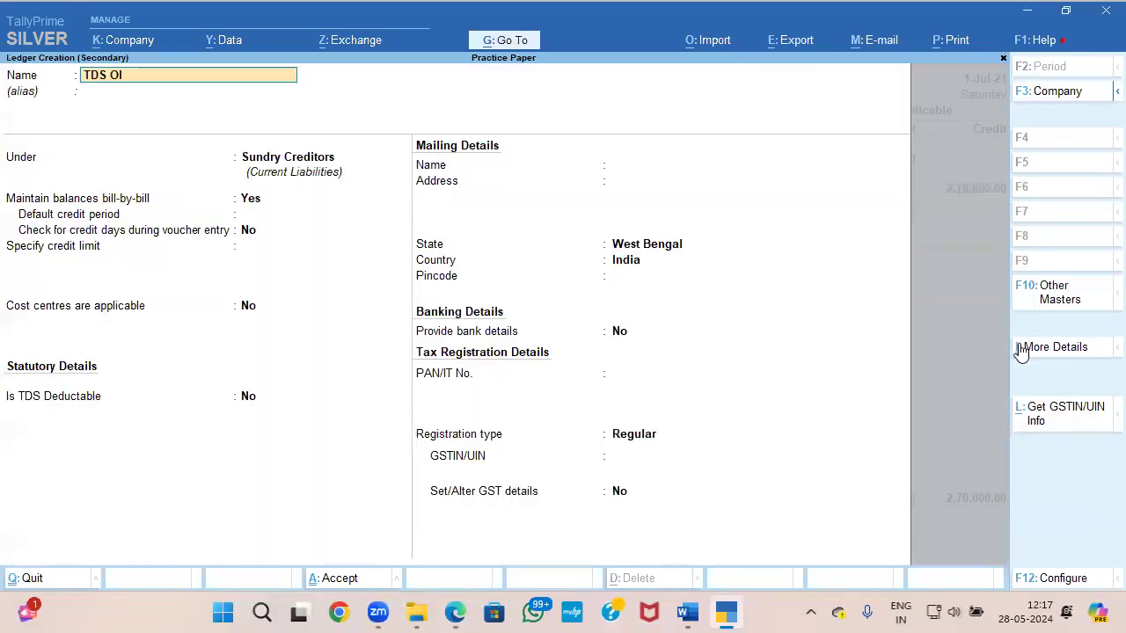
{"action": "type", "text": "N RENT"}
{"action": "key", "text": "Return"}
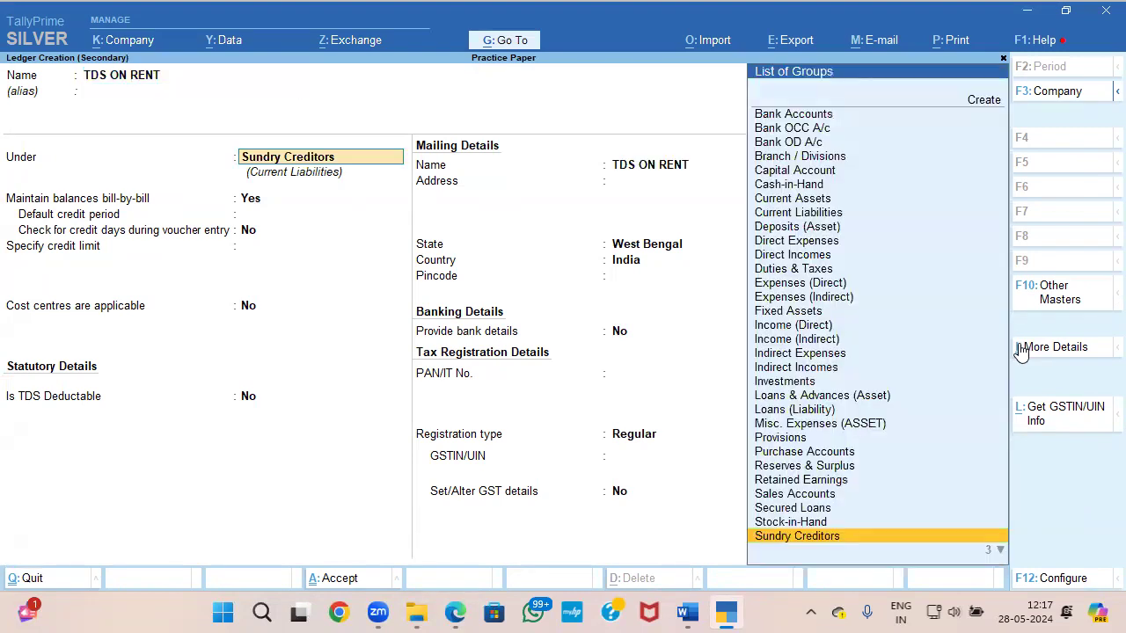
{"action": "type", "text": "SU"}
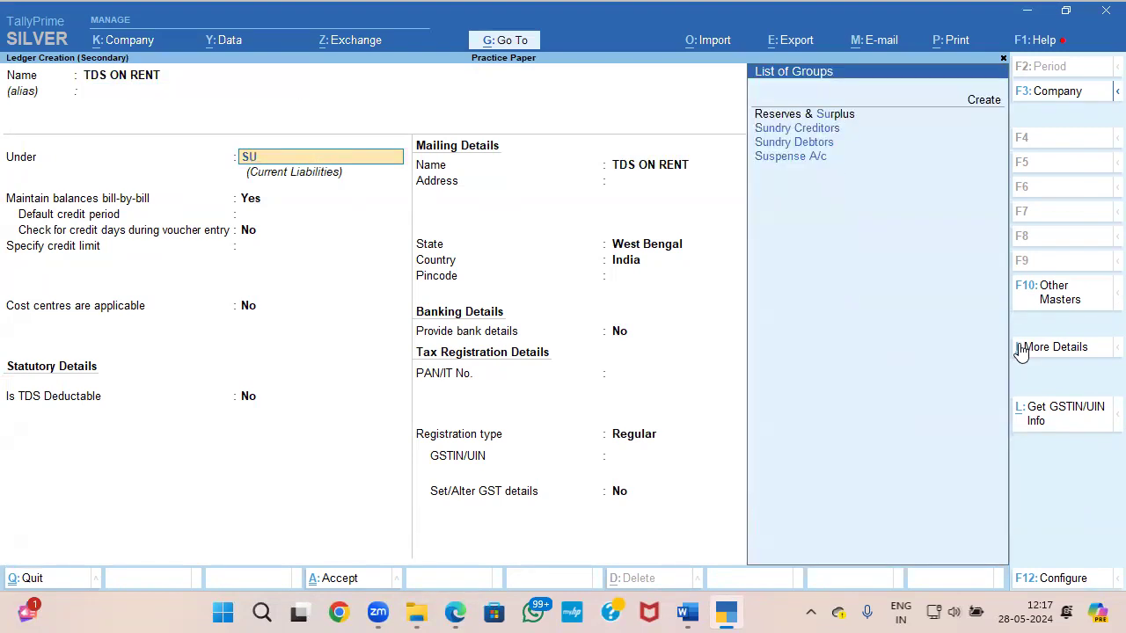
{"action": "key", "text": "BackSpace"}
{"action": "key", "text": "BackSpace"}
{"action": "key", "text": "BackSpace"}
{"action": "key", "text": "Return"}
{"action": "type", "text": "DU"}
{"action": "key", "text": "Return"}
{"action": "key", "text": "Return"}
{"action": "key", "text": "Return"}
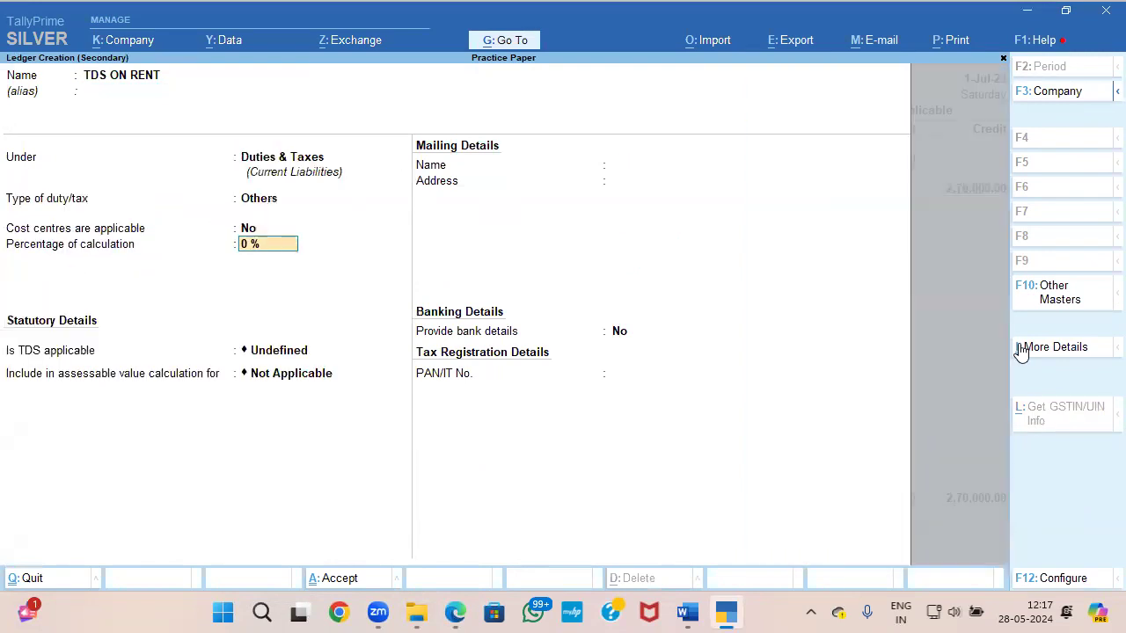
Step: Set the TDS ON RENT ledger's duty type to TDS with RENT as nature of payment, and save it
{"action": "key", "text": "BackSpace"}
{"action": "key", "text": "BackSpace"}
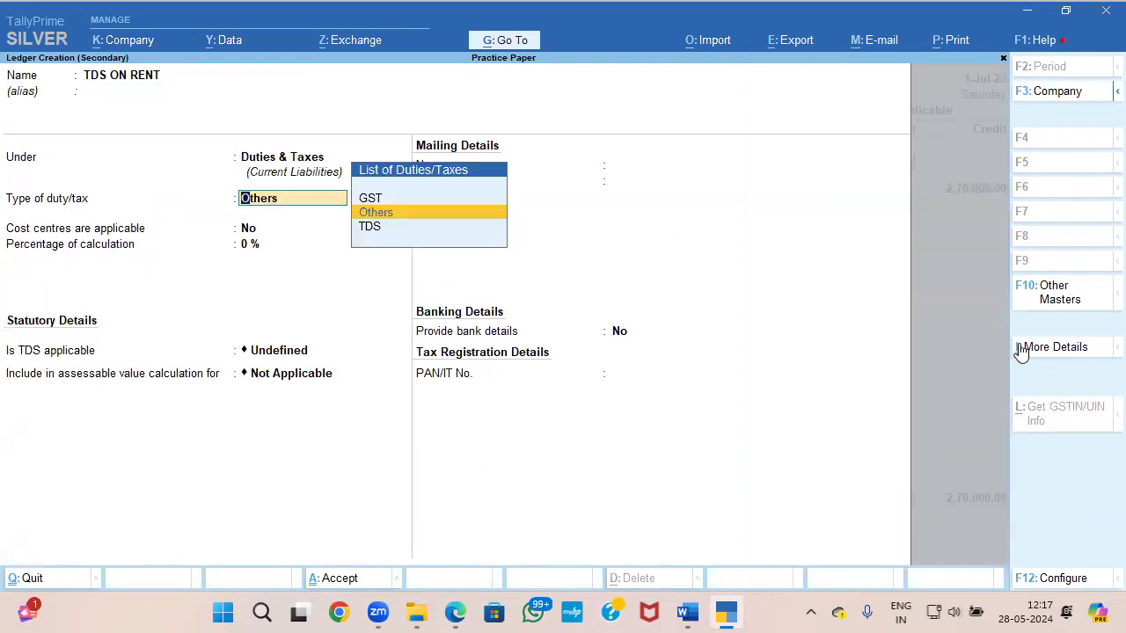
{"action": "type", "text": "T"}
{"action": "key", "text": "Return"}
{"action": "type", "text": "R"}
{"action": "key", "text": "Return"}
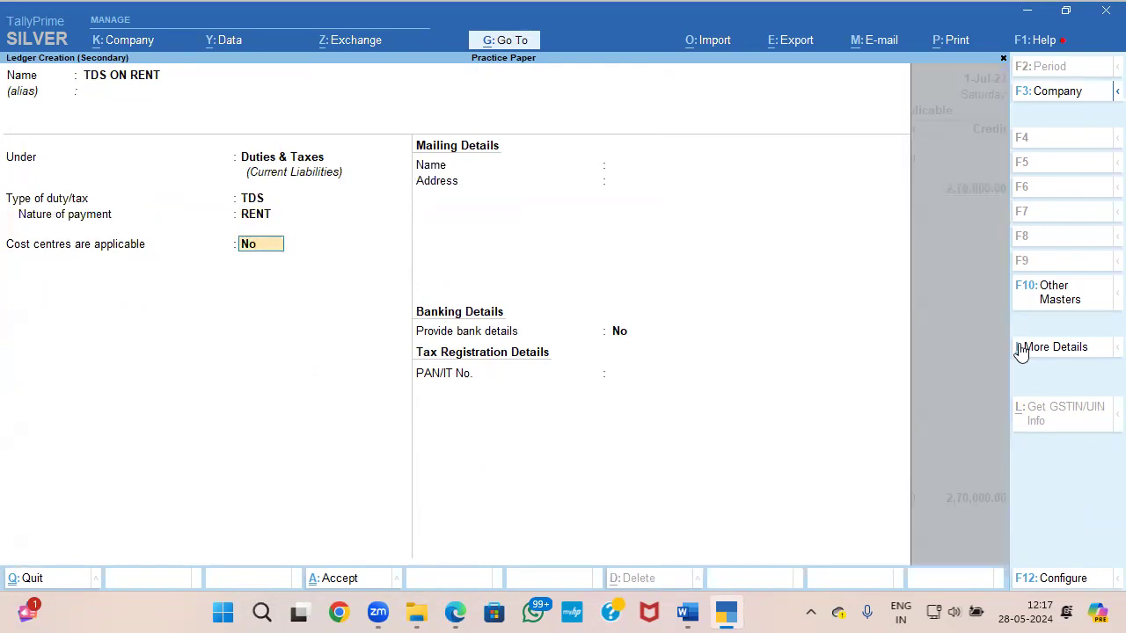
{"action": "key", "text": "ctrl+a"}
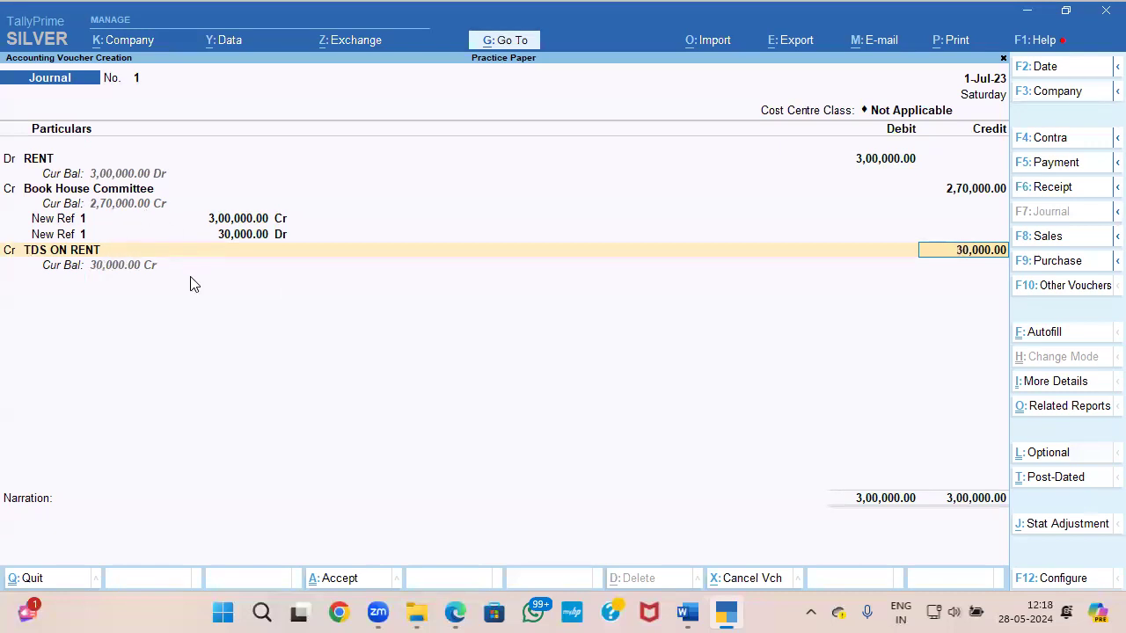
Step: Recheck the TDS ON RENT ledger's group and tax settings, then save the rent journal with its 30,000 TDS credit
{"action": "key", "text": "BackSpace"}
{"action": "key", "text": "ctrl+Return"}
{"action": "key", "text": "Return"}
{"action": "key", "text": "Return"}
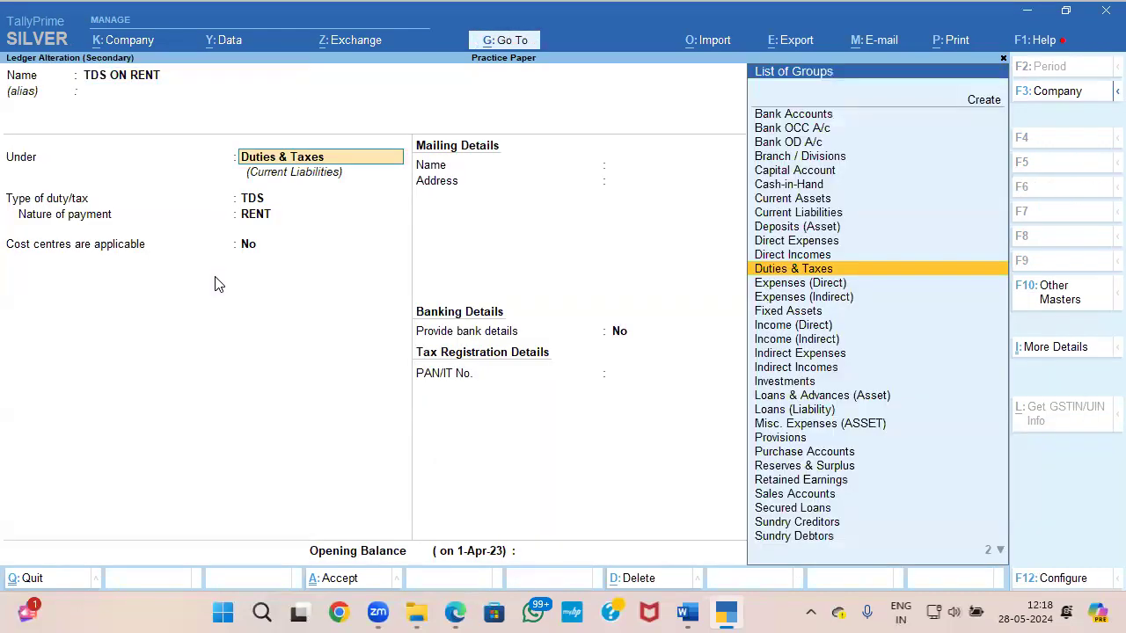
{"action": "key", "text": "Return"}
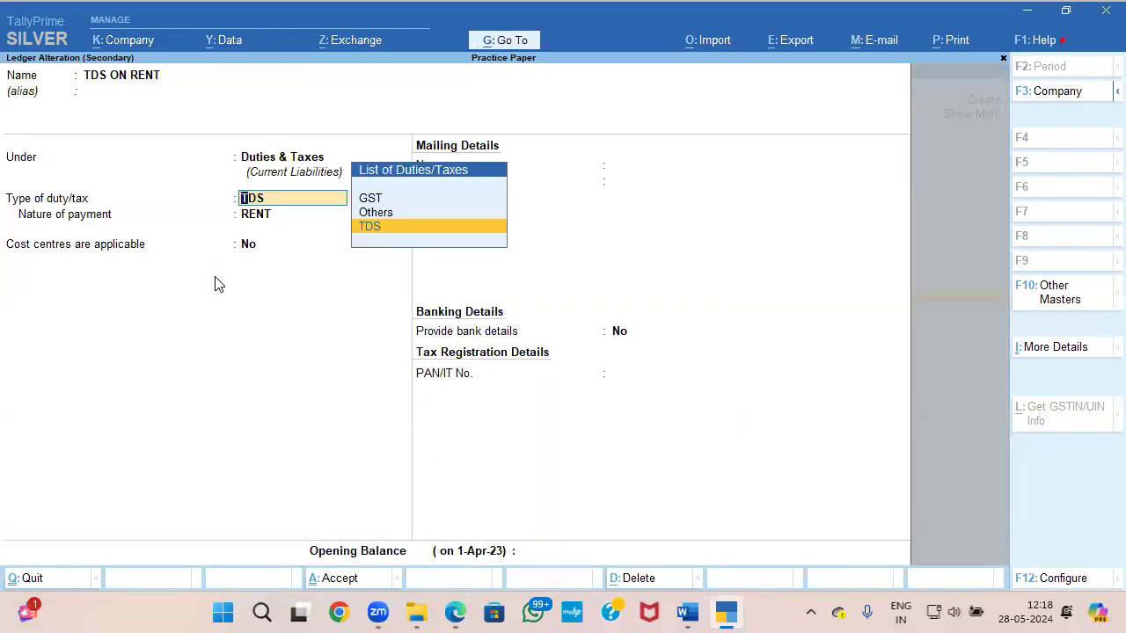
{"action": "key", "text": "Return"}
{"action": "key", "text": "Return"}
{"action": "key", "text": "ctrl+a"}
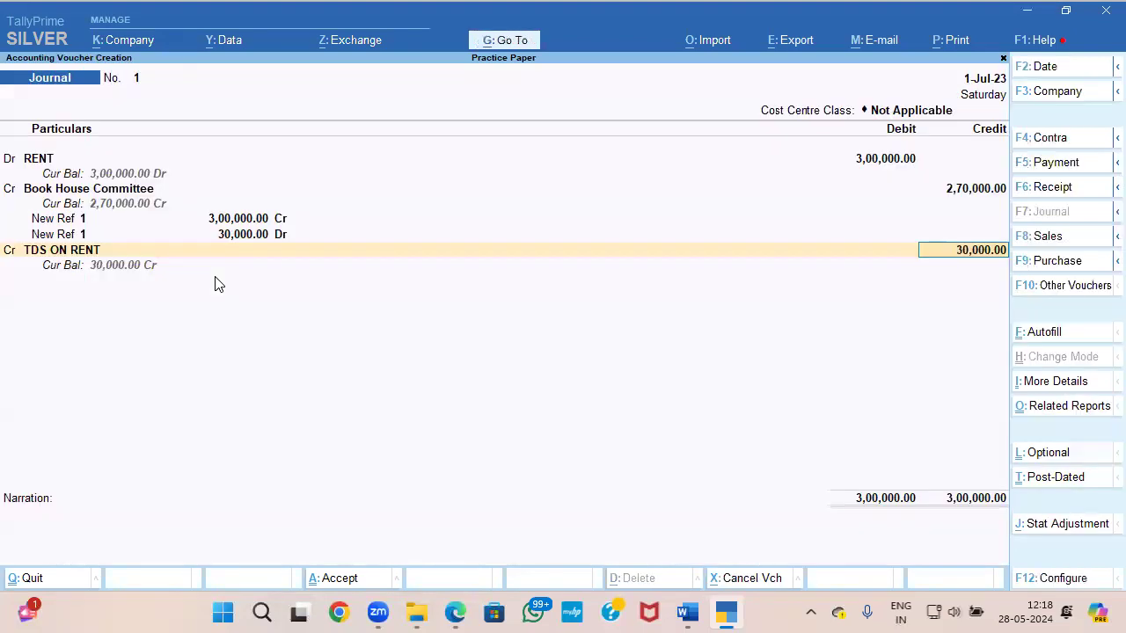
{"action": "key", "text": "ctrl+a"}
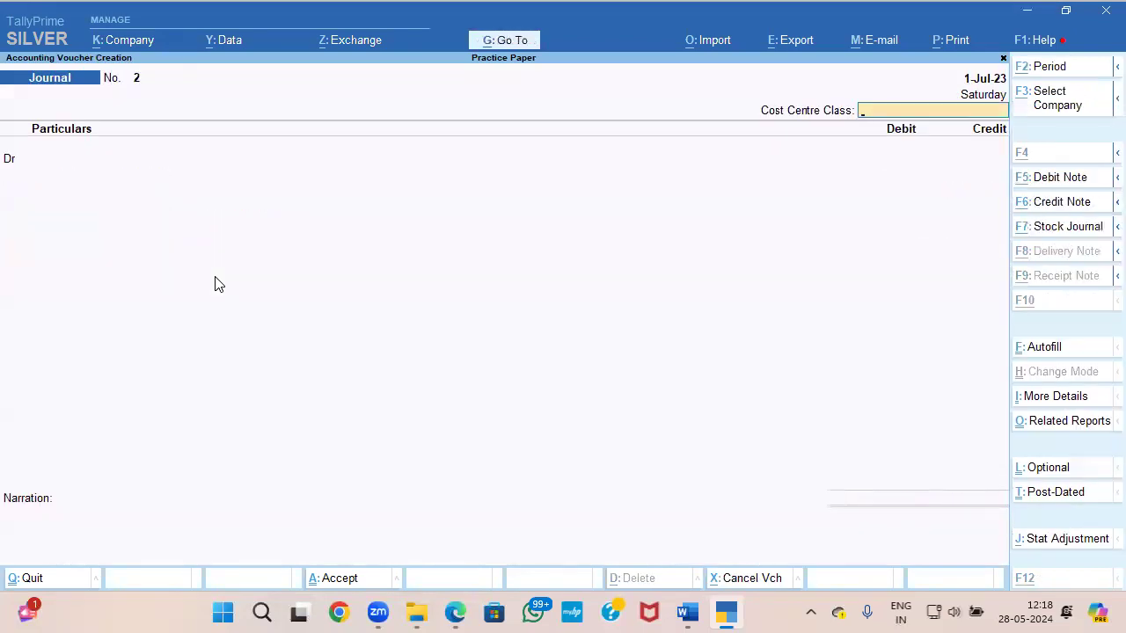
Step: Check question 5(b) and the Document 2 receipt, and start a payment voucher with the cost centre class skipped
{"action": "key", "text": "alt+Tab"}
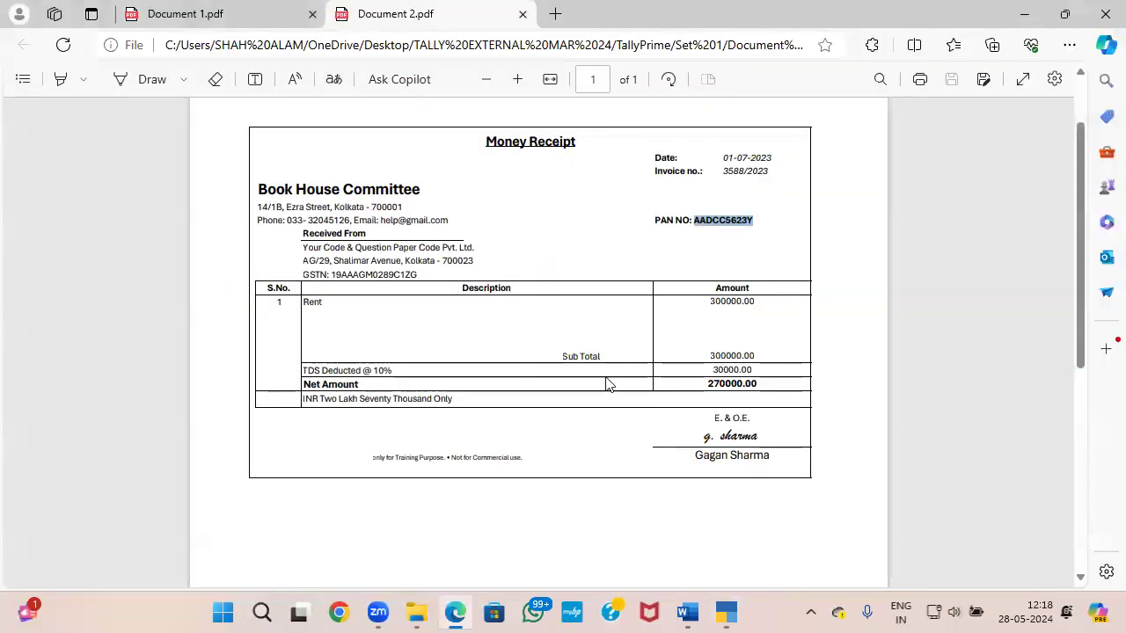
{"action": "key", "text": "alt+Tab"}
{"action": "key", "text": "alt+Tab"}
{"action": "key", "text": "alt+Tab"}
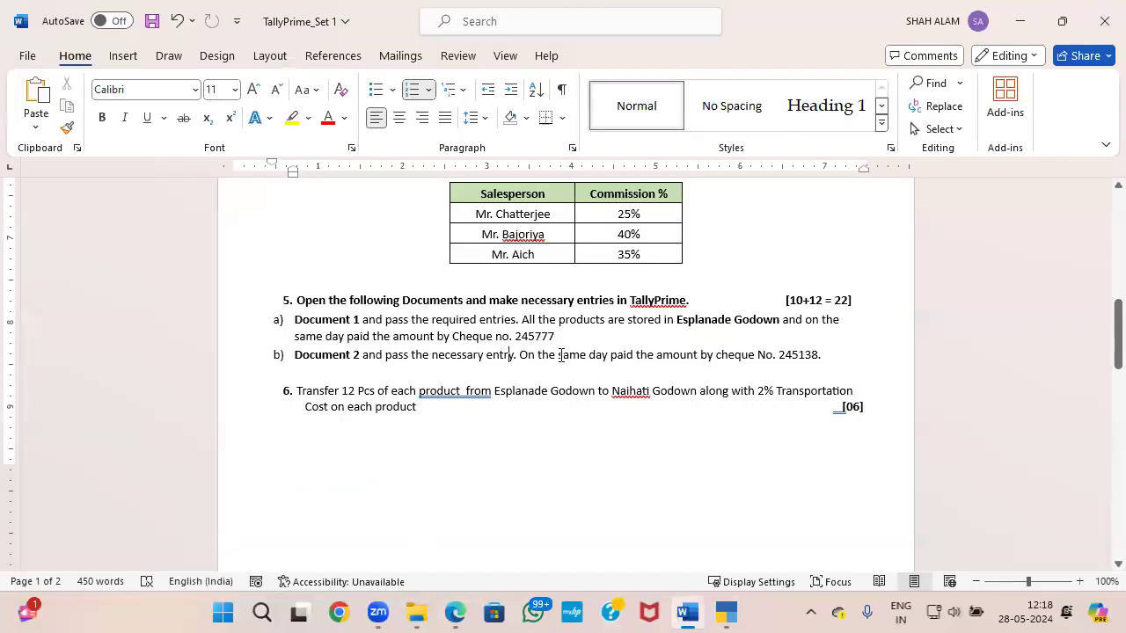
{"action": "key", "text": "alt+Tab"}
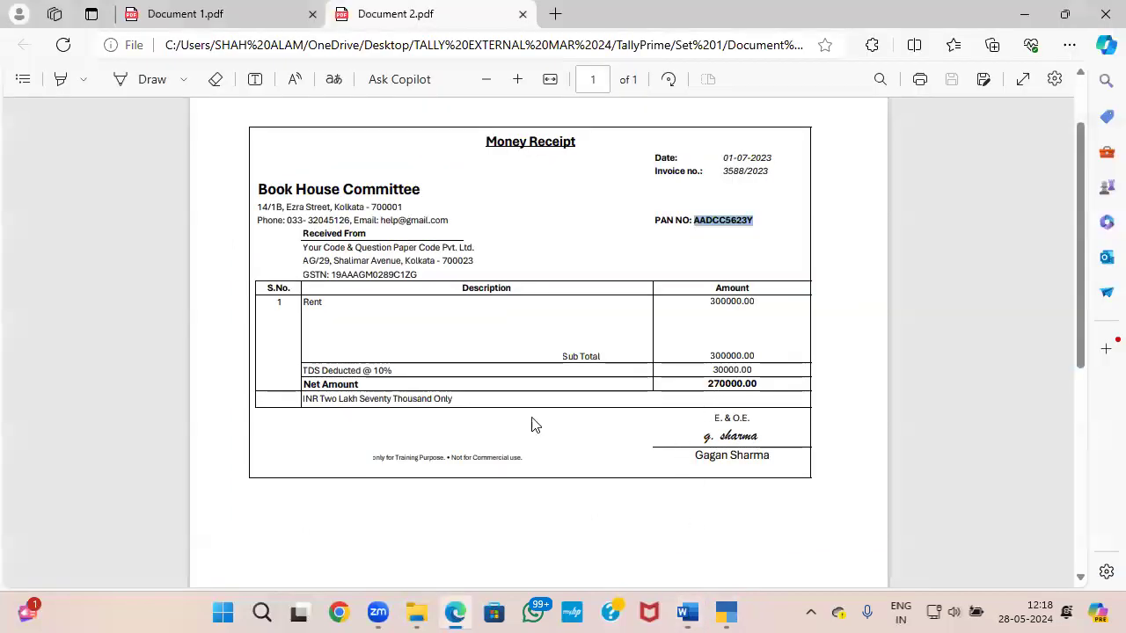
{"action": "key", "text": "alt+Tab"}
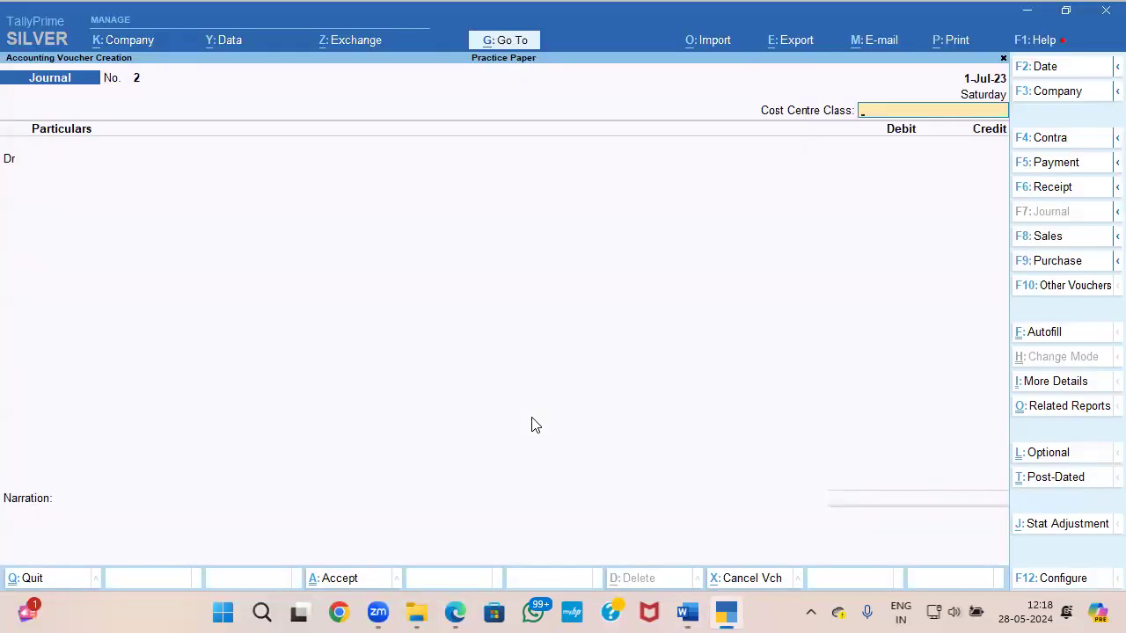
{"action": "key", "text": "F5"}
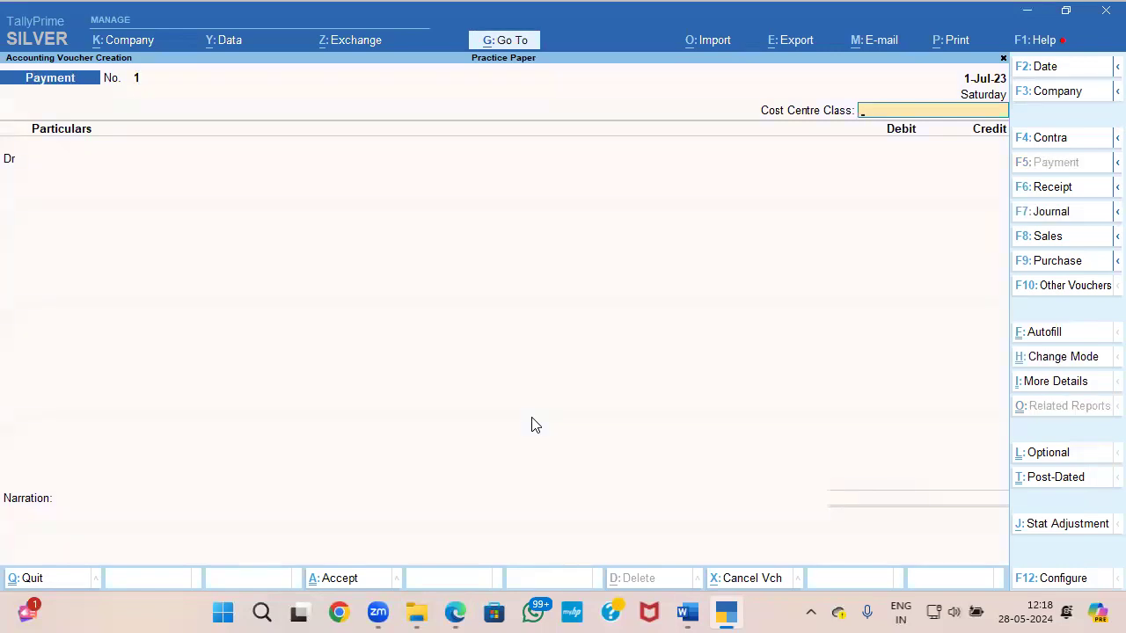
{"action": "key", "text": "alt+Tab"}
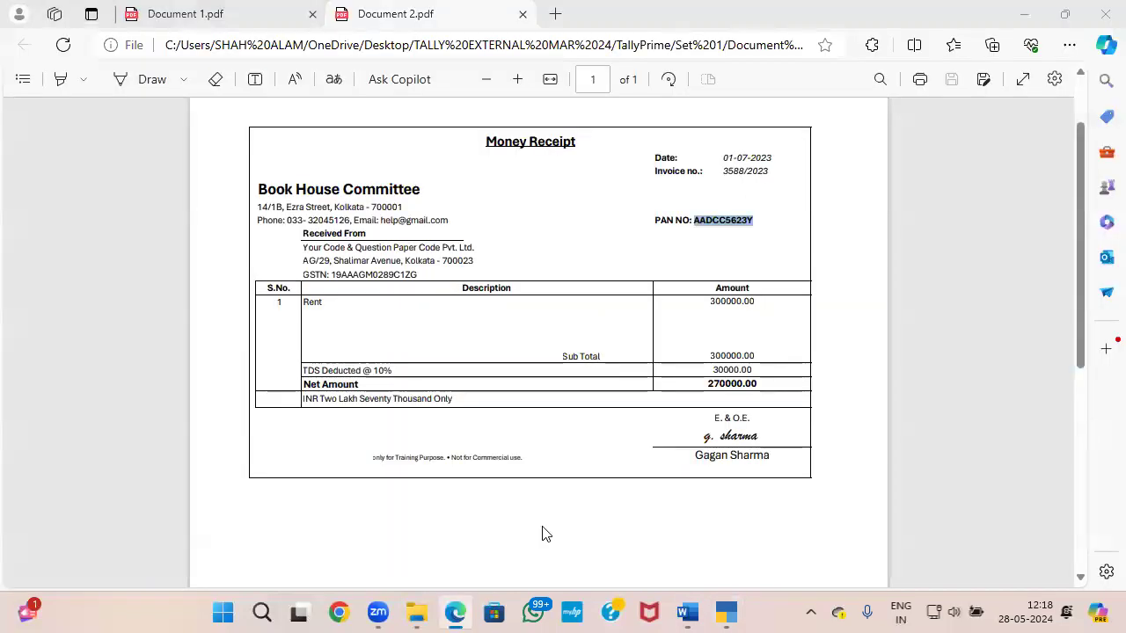
{"action": "key", "text": "alt+Tab"}
{"action": "key", "text": "Return"}
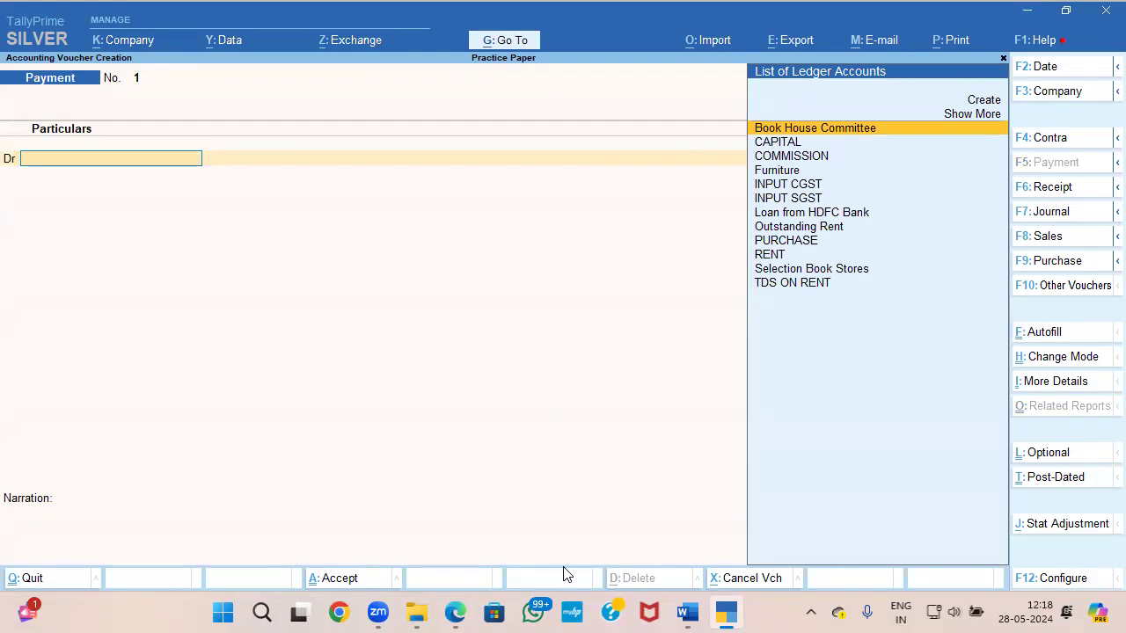
Step: Debit Book House Committee 2,70,000 in the payment voucher, adjusted as Agst Ref against bill 1
{"action": "key", "text": "Return"}
{"action": "type", "text": "2,70,000"}
{"action": "key", "text": "Return"}
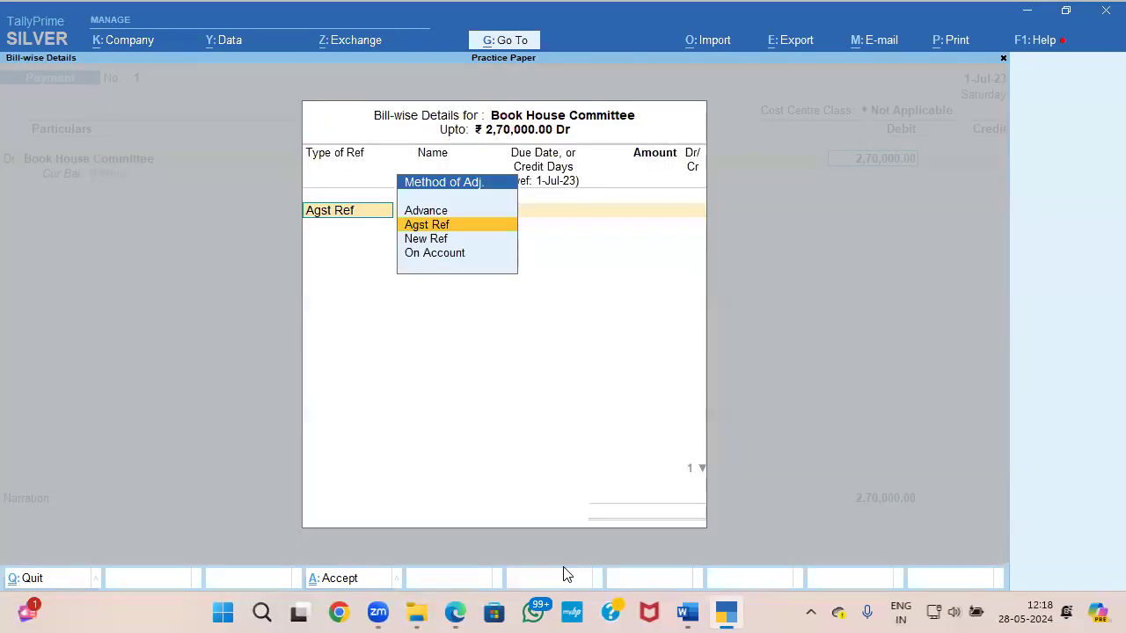
{"action": "key", "text": "Return"}
{"action": "key", "text": "Return"}
{"action": "key", "text": "Return"}
{"action": "key", "text": "Return"}
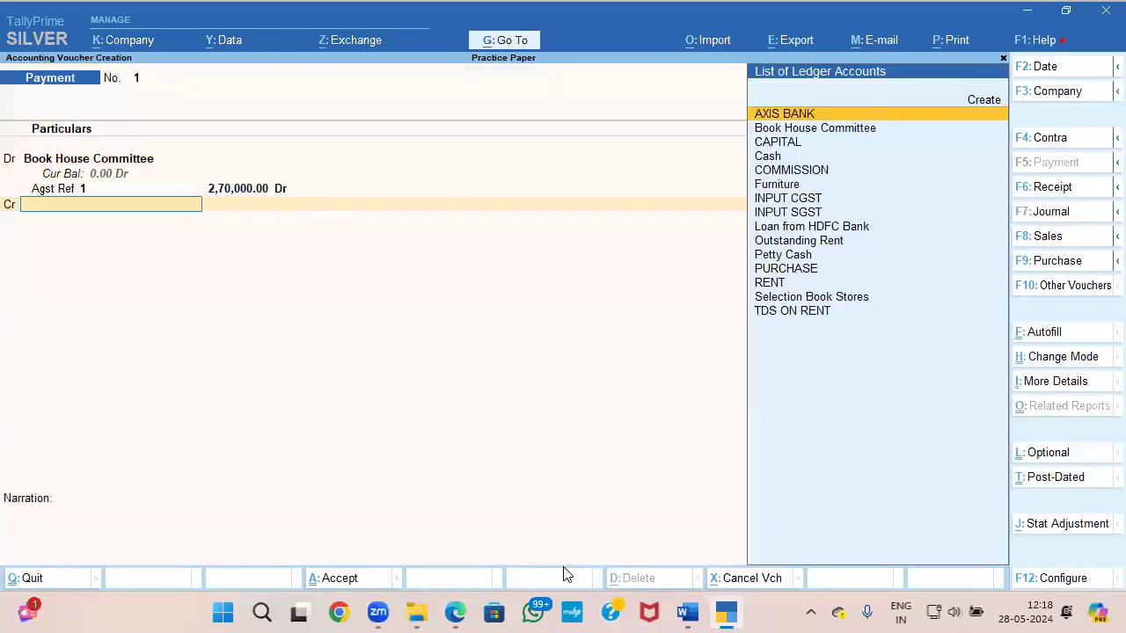
Step: Credit AXIS BANK with 2,70,000 as a cheque transaction, leaving the cheque range Not Applicable
{"action": "key", "text": "Down"}
{"action": "type", "text": "a"}
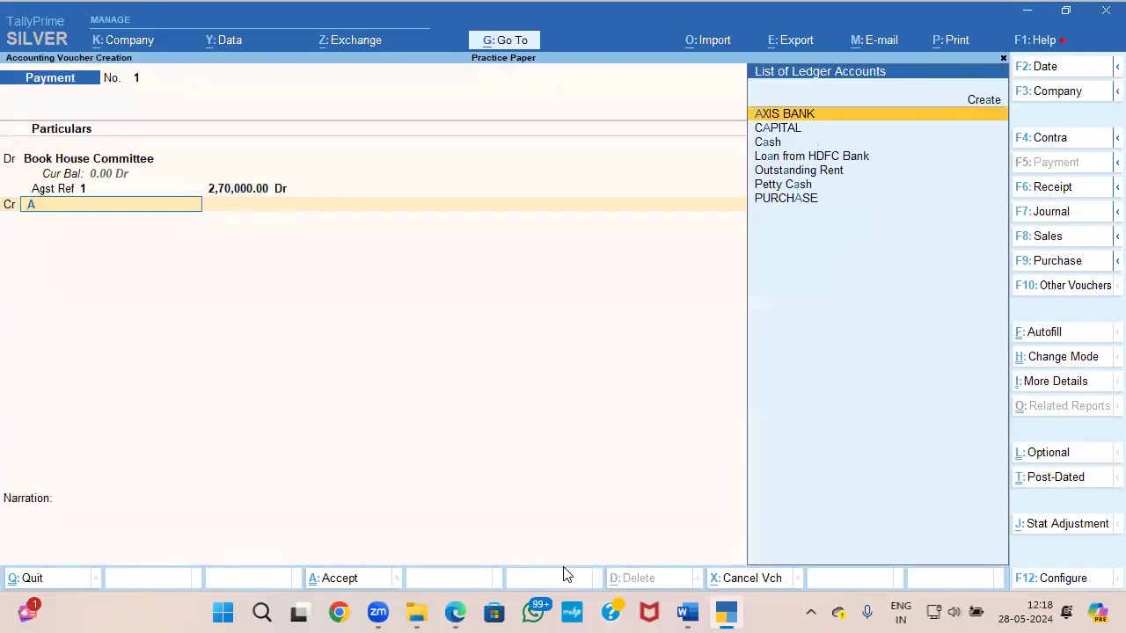
{"action": "key", "text": "Return"}
{"action": "key", "text": "Return"}
{"action": "key", "text": "Return"}
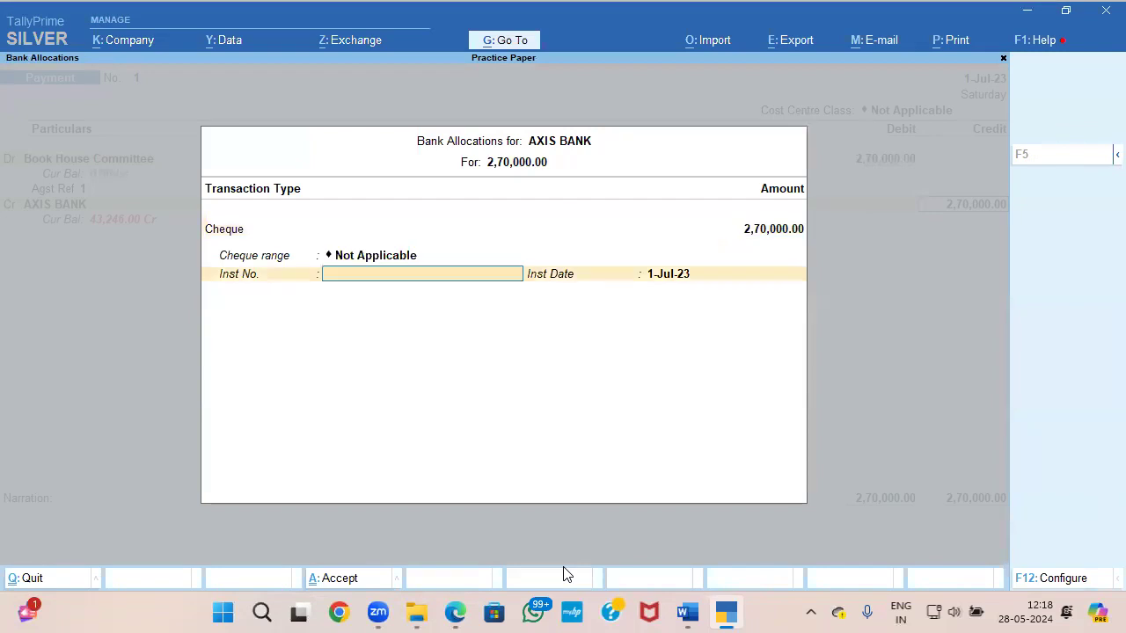
Step: Look up the cheque number in question 5(b), enter 245138 as the instrument number dated 1-Jul-23, and save the payment
{"action": "key", "text": "alt+Tab"}
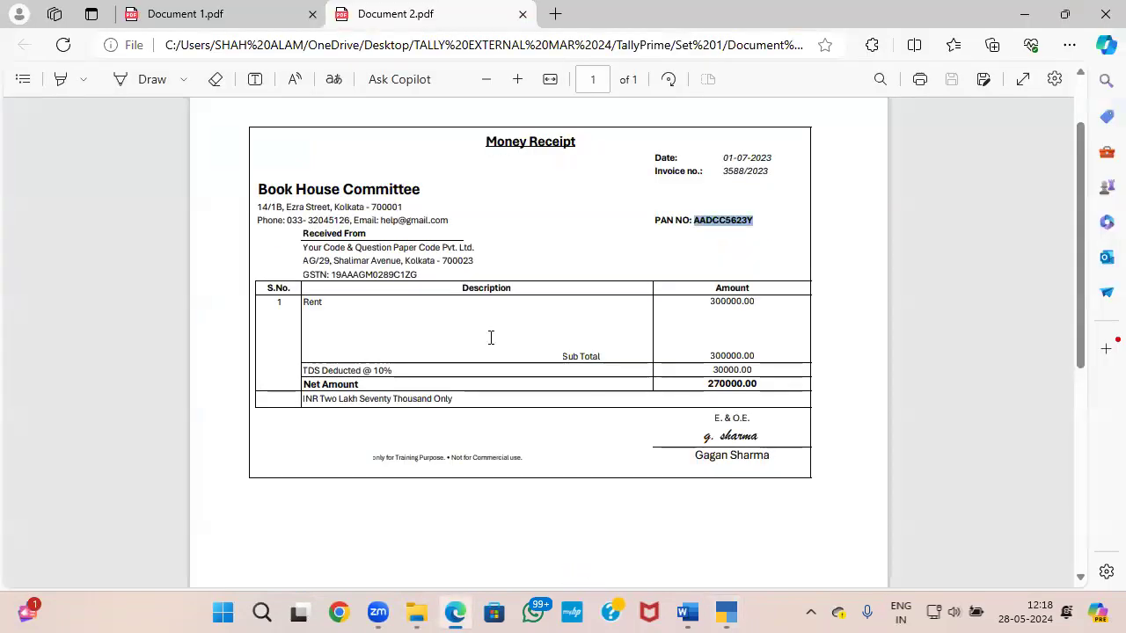
{"action": "key", "text": "alt+Tab"}
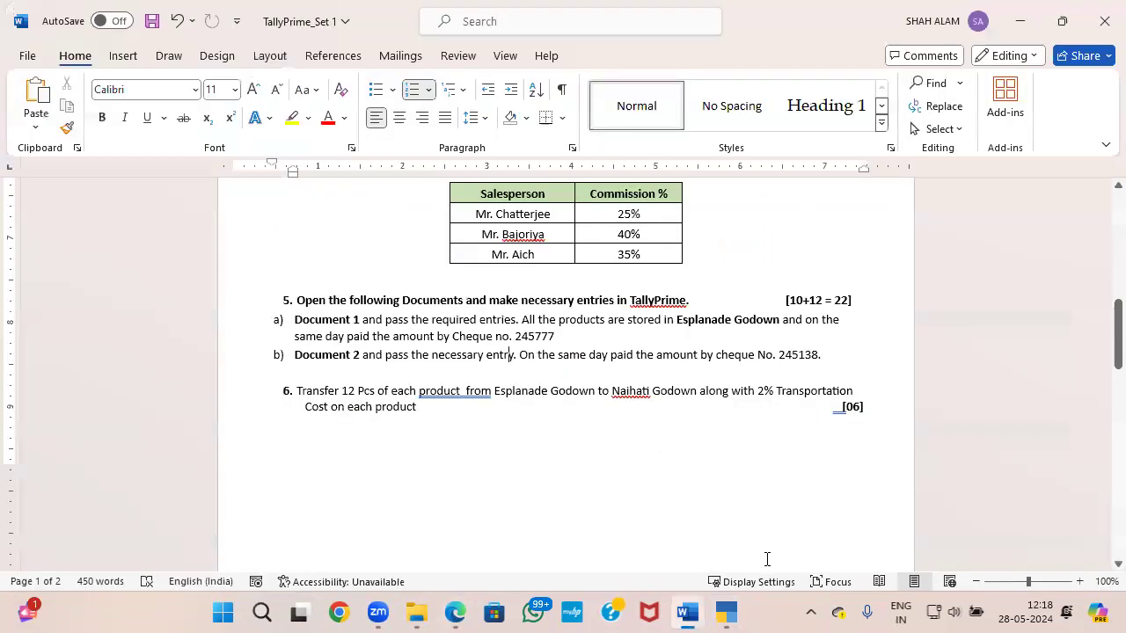
{"action": "key", "text": "alt+Tab"}
{"action": "type", "text": "245138"}
{"action": "key", "text": "Return"}
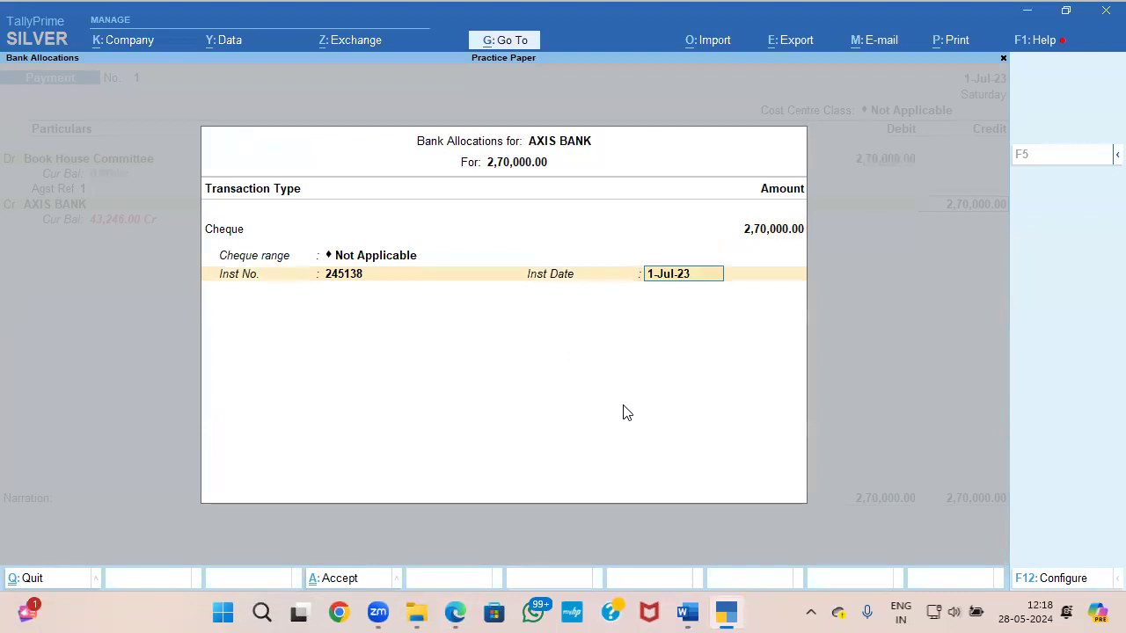
{"action": "key", "text": "ctrl+a"}
{"action": "key", "text": "ctrl+a"}
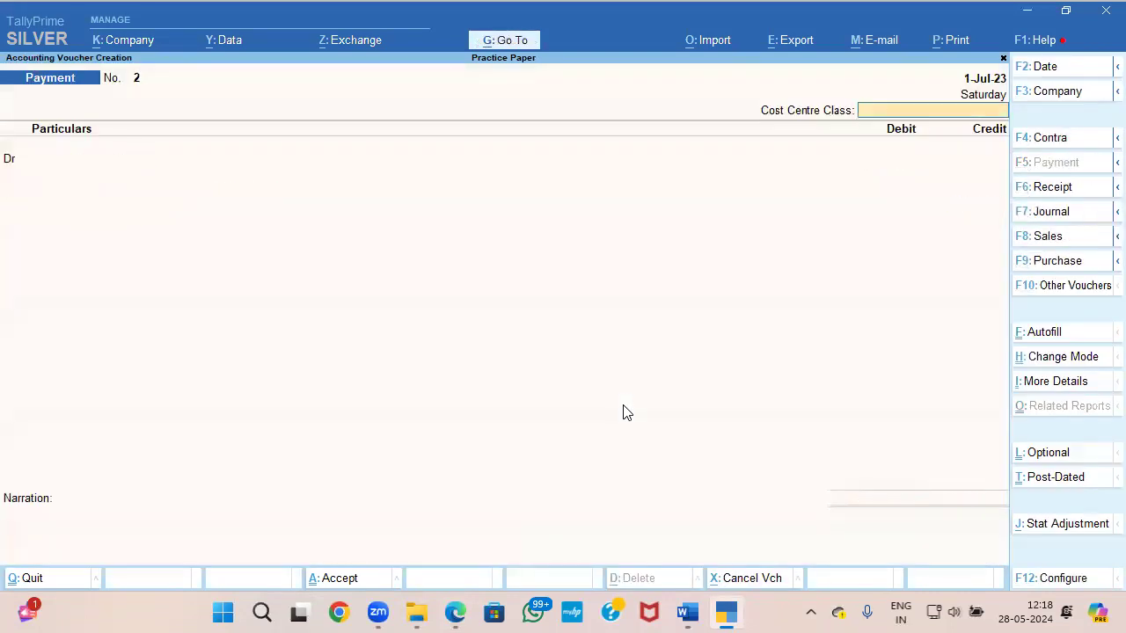
Step: Read question 6 on the godown transfer in the Word paper and open a Stock Journal voucher in TallyPrime
{"action": "mouse_move", "coordinate": [456, 611]}
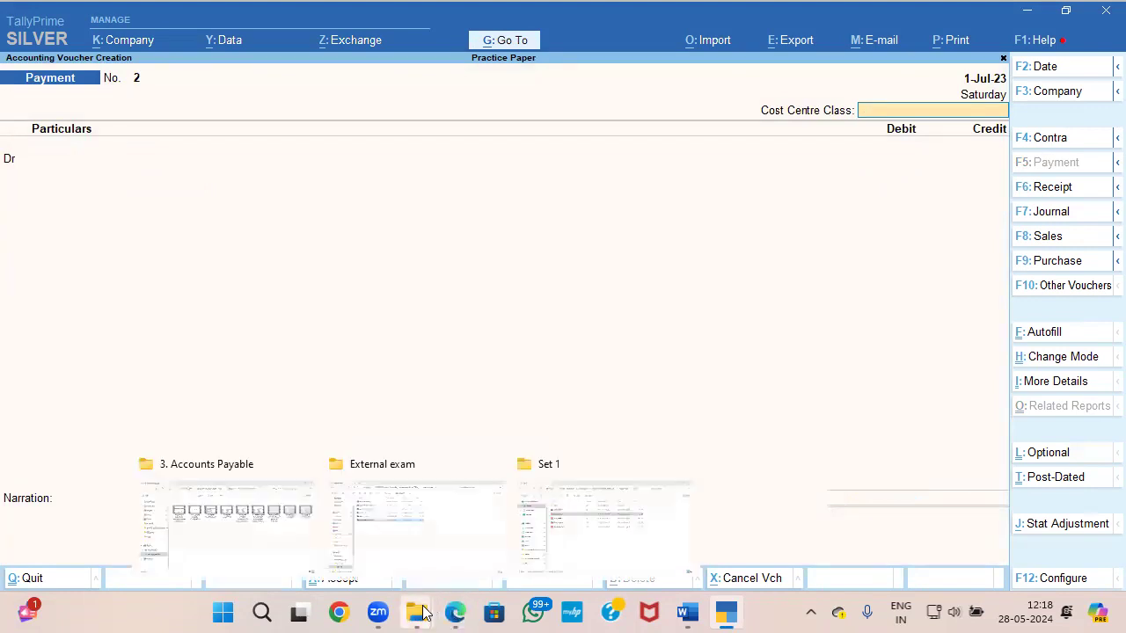
{"action": "left_click", "coordinate": [689, 613]}
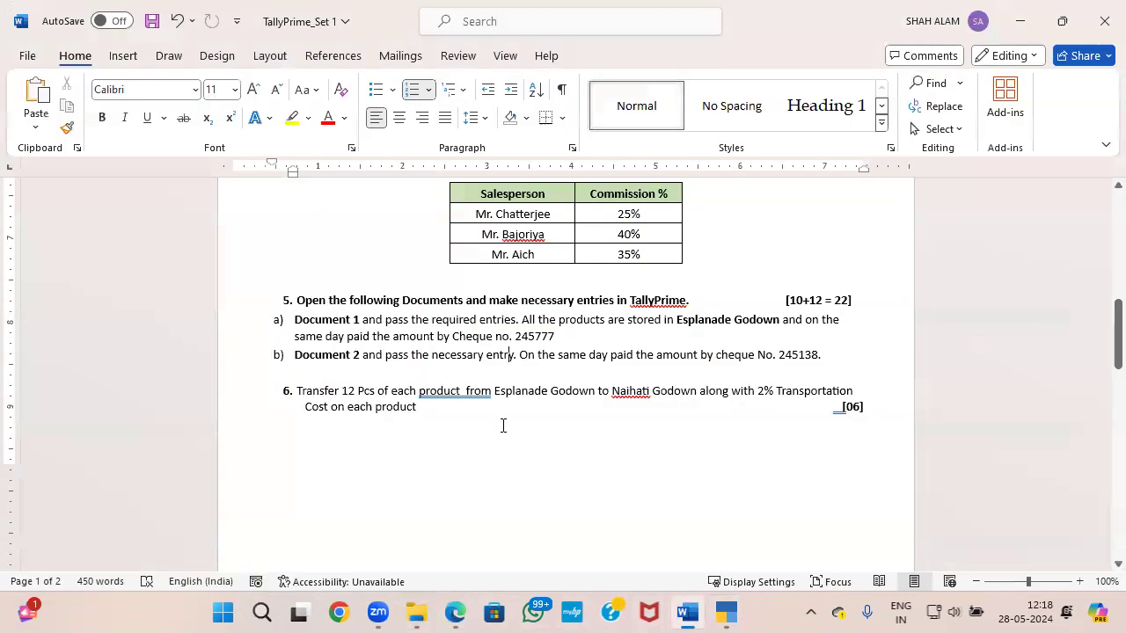
{"action": "scroll", "coordinate": [403, 376], "scroll_direction": "down", "scroll_amount": 1}
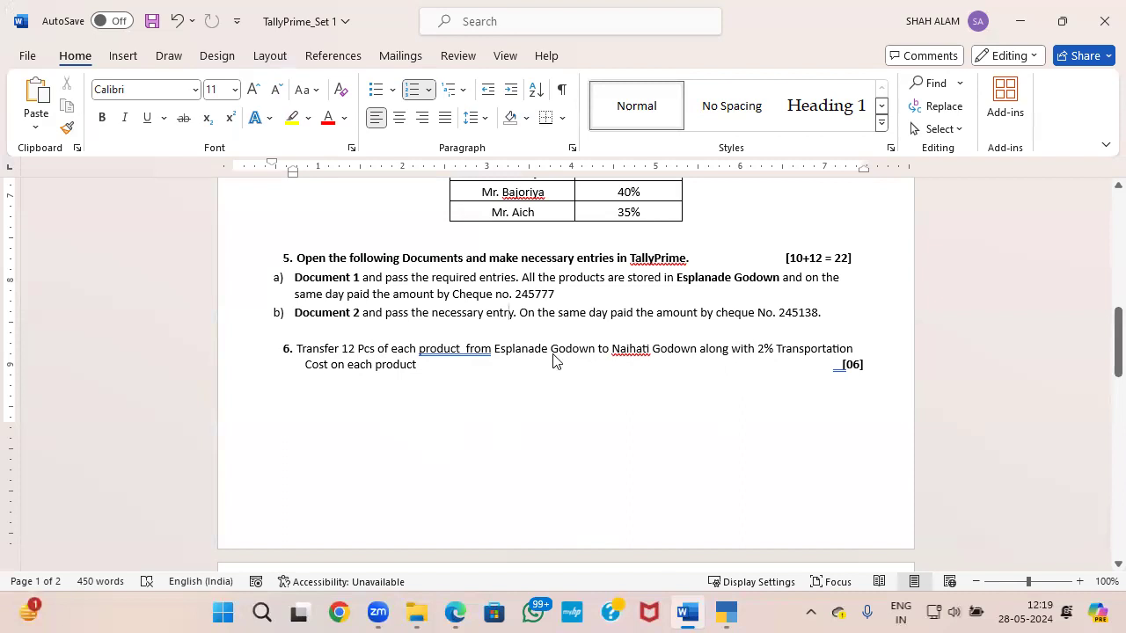
{"action": "key", "text": "alt+Tab"}
{"action": "left_click", "coordinate": [1069, 297]}
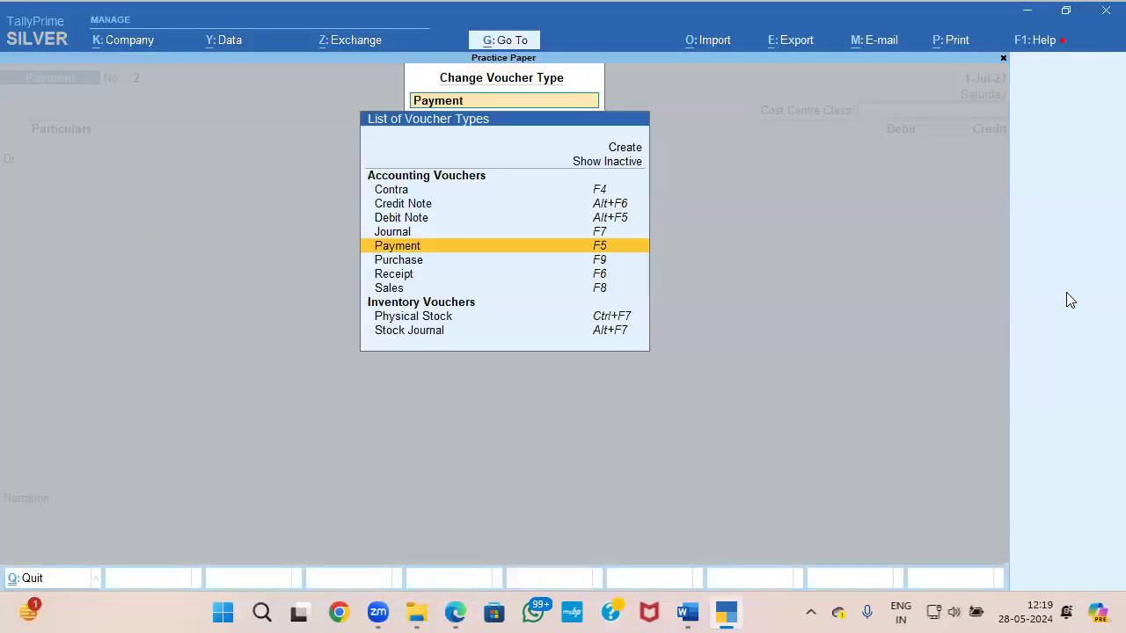
{"action": "key", "text": "Down"}
{"action": "key", "text": "Down"}
{"action": "key", "text": "Down"}
{"action": "key", "text": "Down"}
{"action": "key", "text": "Down"}
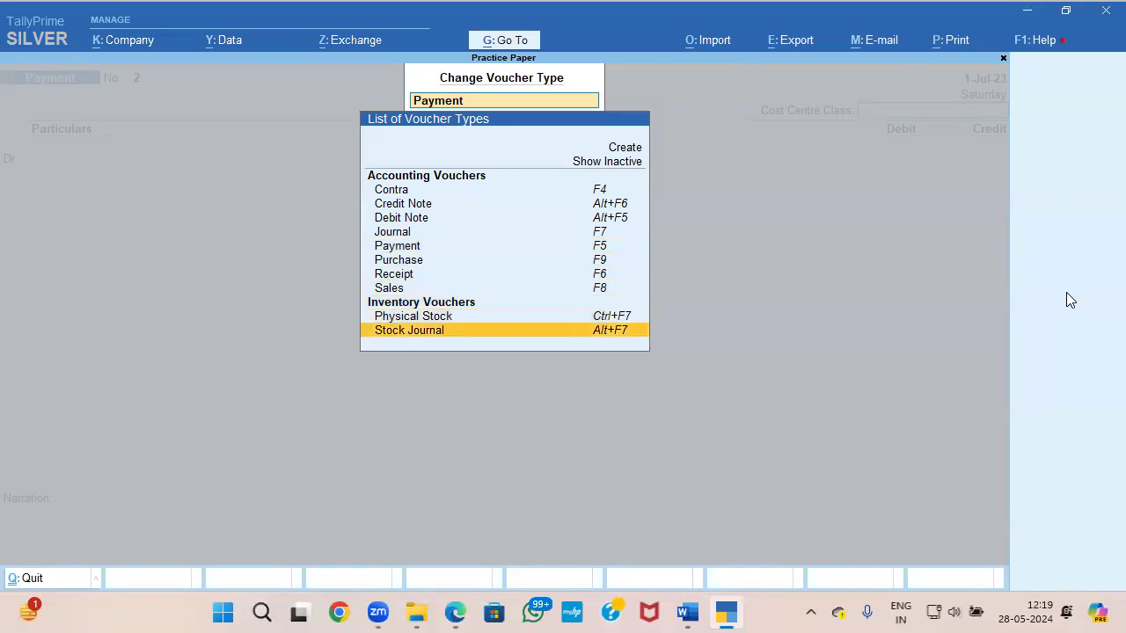
{"action": "key", "text": "Return"}
{"action": "key", "text": "alt+Tab"}
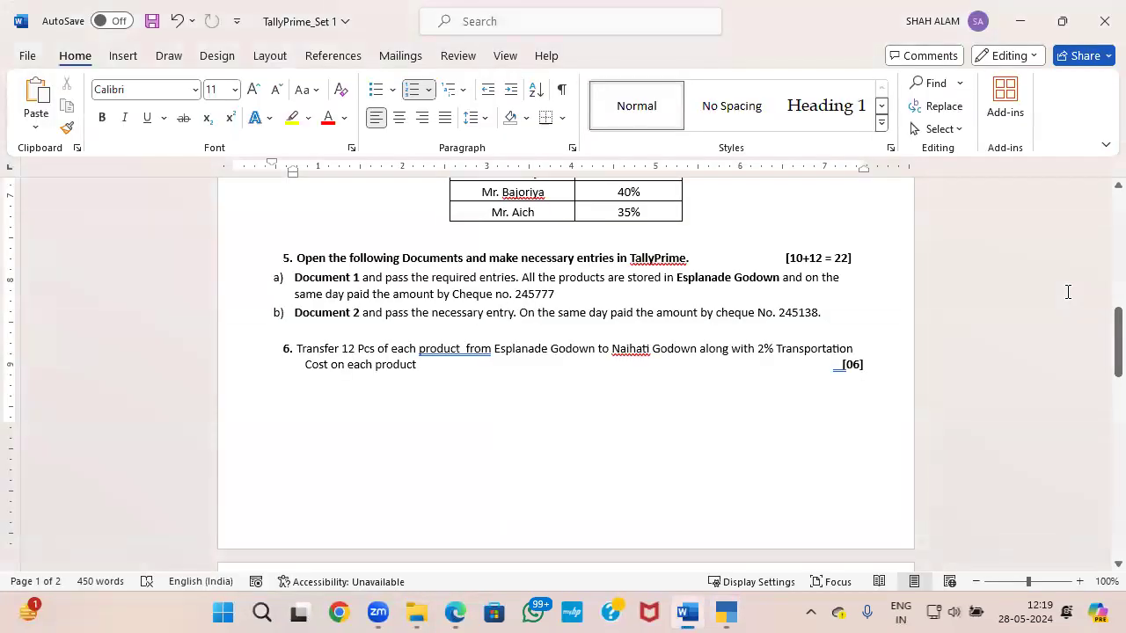
{"action": "key", "text": "alt+Tab"}
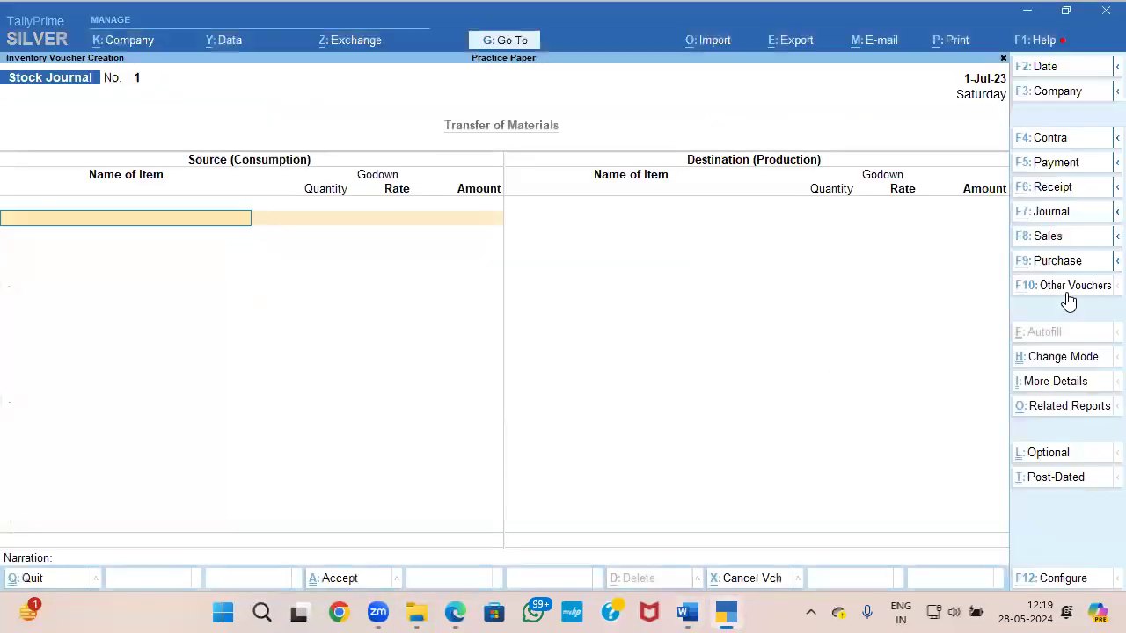
Step: Check question 6 in the Word paper and set the stock journal's date to 1-Sep-23 in TallyPrime
{"action": "key", "text": "alt+Tab"}
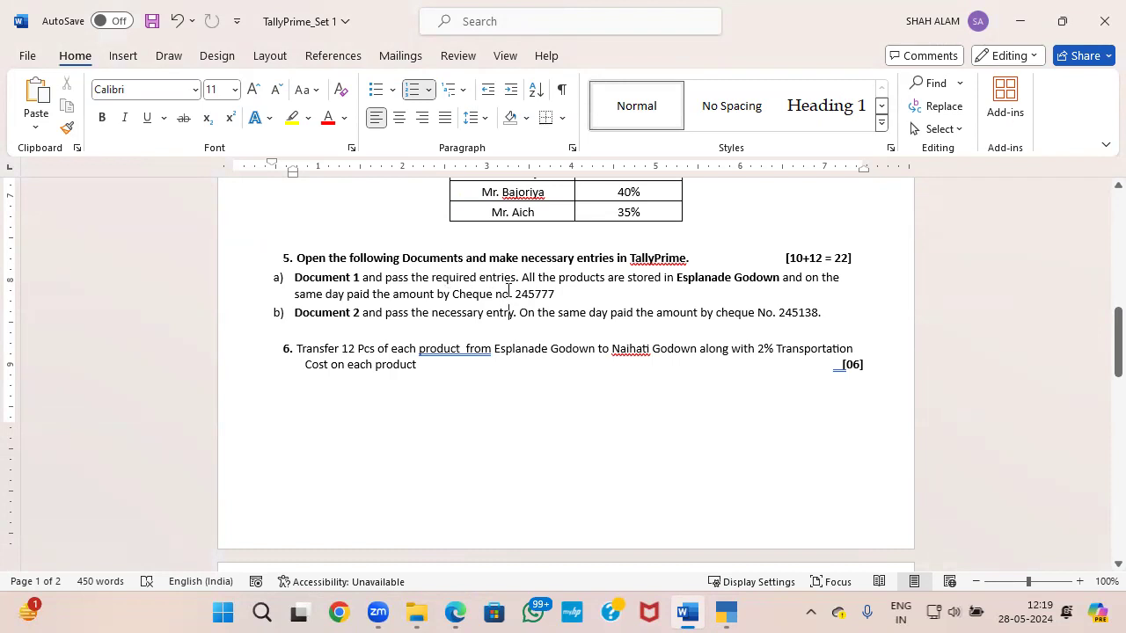
{"action": "key", "text": "alt+Tab"}
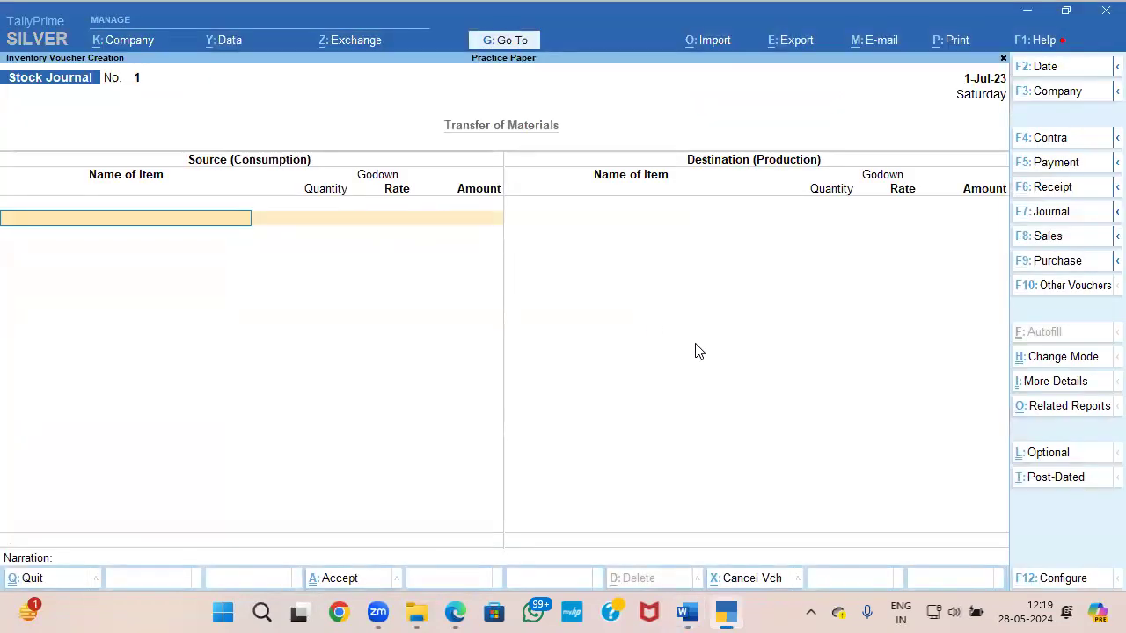
{"action": "key", "text": "F2"}
{"action": "type", "text": "1-9"}
{"action": "key", "text": "Return"}
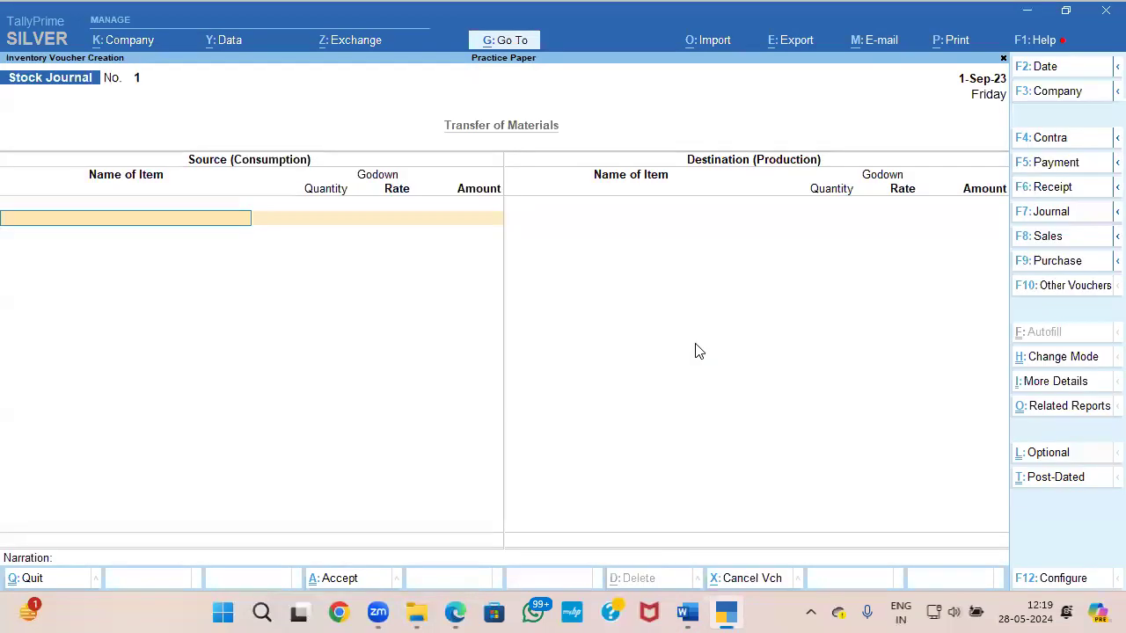
Step: Reread question 6 in Word and enter Advanced Accounts Vol 1 as a source item: Esplanade Godown, 12 PCS at 450.00/PCS
{"action": "key", "text": "alt+Tab"}
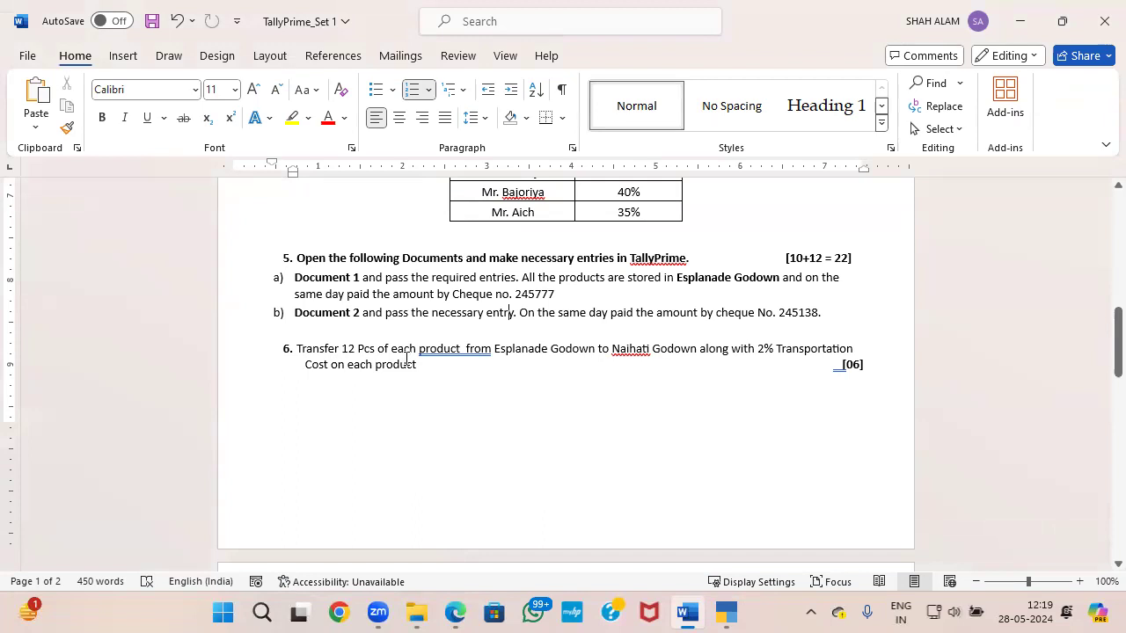
{"action": "key", "text": "alt+Tab"}
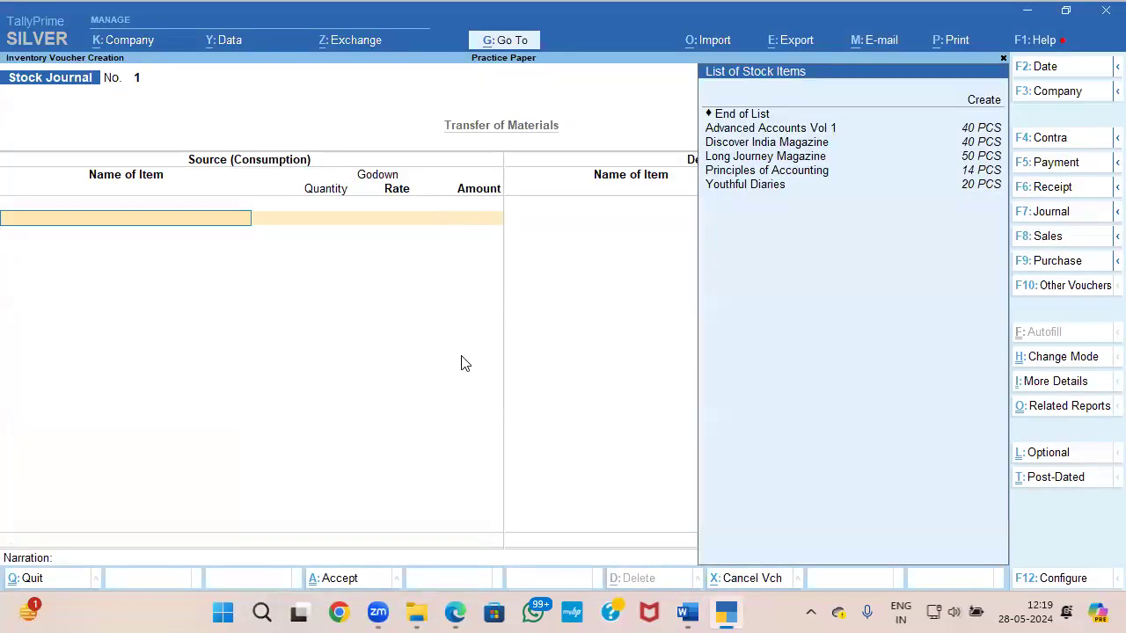
{"action": "key", "text": "Down"}
{"action": "key", "text": "Down"}
{"action": "key", "text": "Return"}
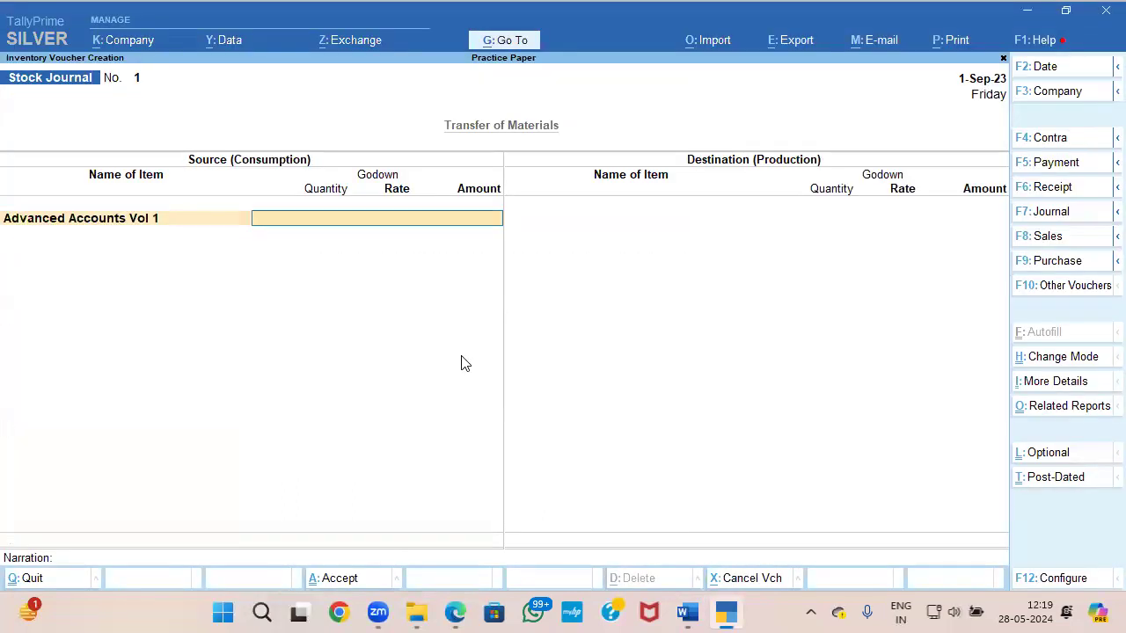
{"action": "key", "text": "Down"}
{"action": "key", "text": "Return"}
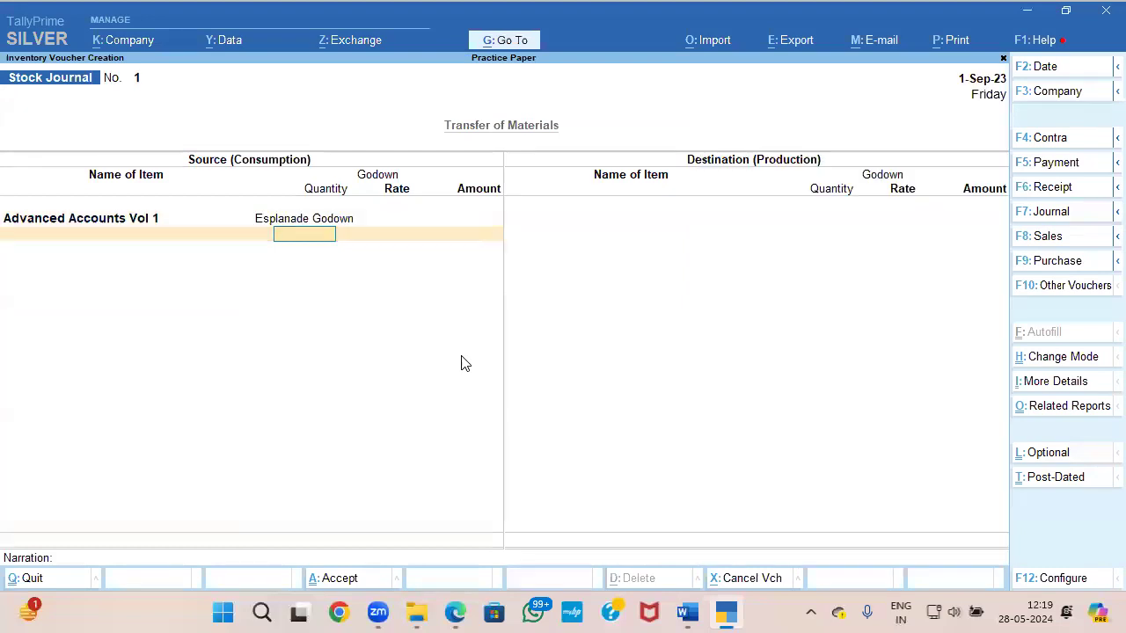
{"action": "key", "text": "Return"}
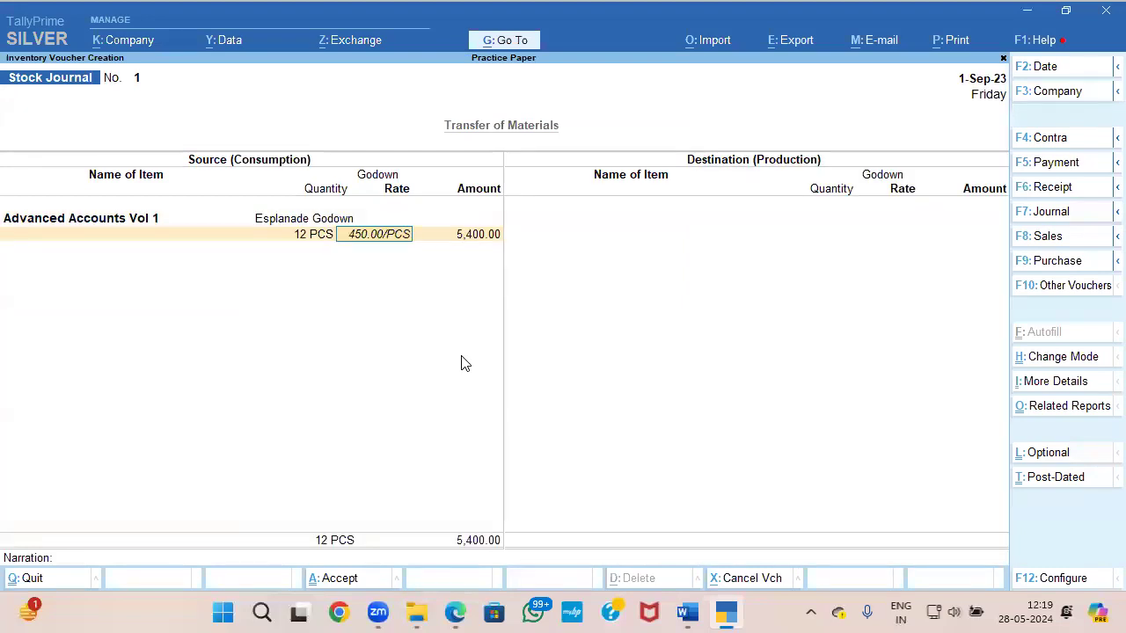
{"action": "key", "text": "Return"}
{"action": "key", "text": "Return"}
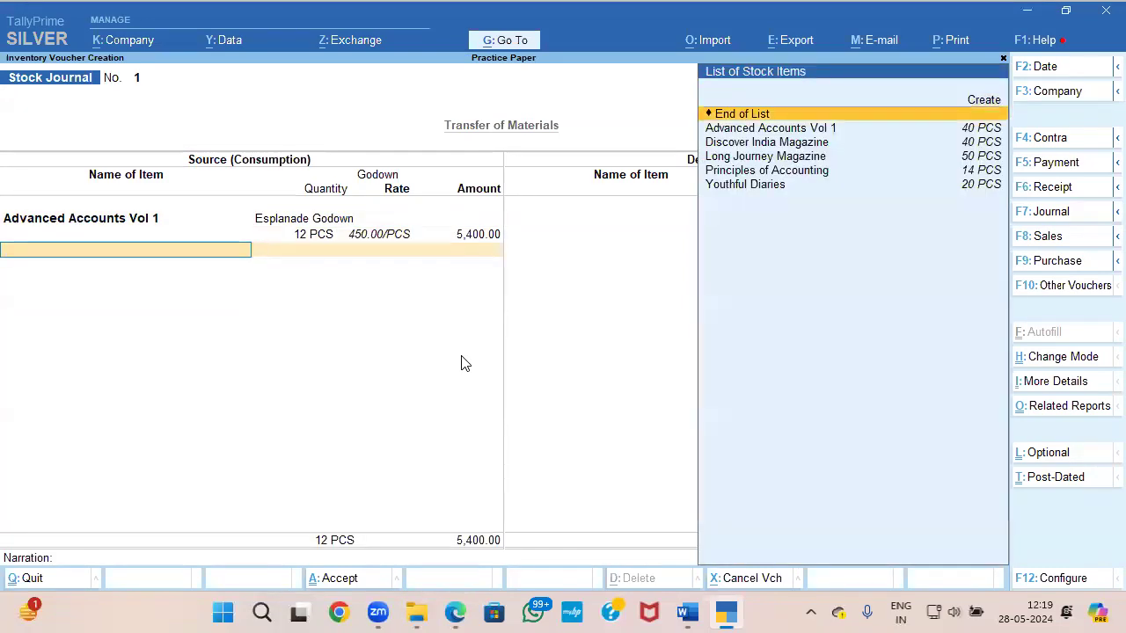
Step: Add Discover India Magazine to the source side from Esplanade Godown, 12 PCS at 100.00/PCS
{"action": "key", "text": "Down"}
{"action": "key", "text": "Down"}
{"action": "key", "text": "Return"}
{"action": "key", "text": "Return"}
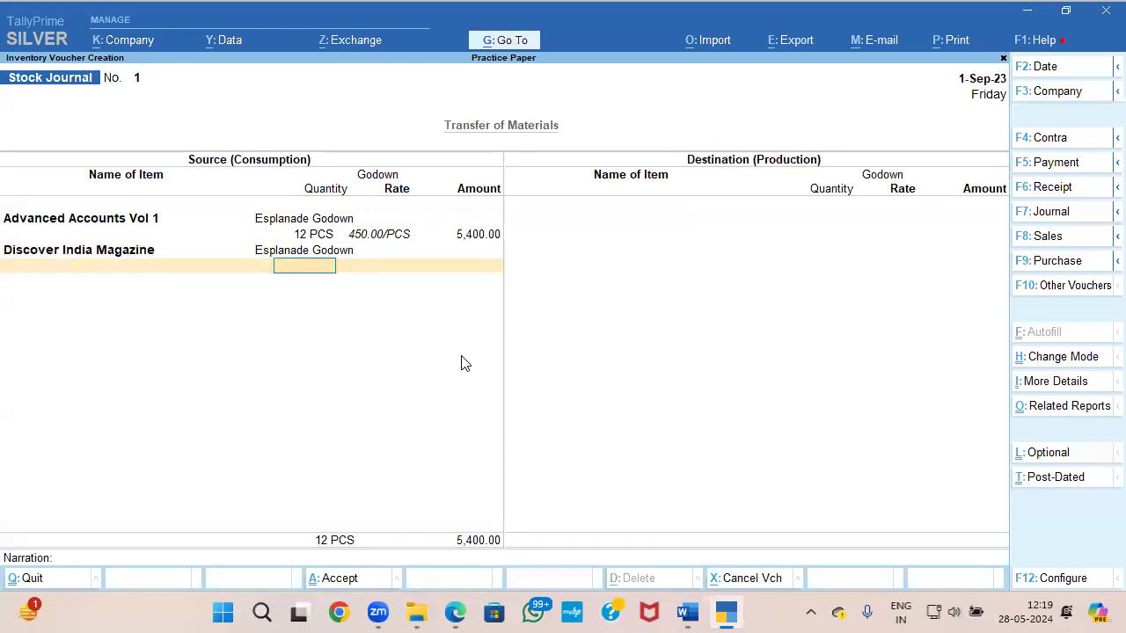
{"action": "type", "text": "12"}
Step: Add Long Journey Magazine to the source side from Esplanade Godown, 12 PCS at 50.00/PCS
{"action": "key", "text": "Return"}
{"action": "key", "text": "Return"}
{"action": "key", "text": "Return"}
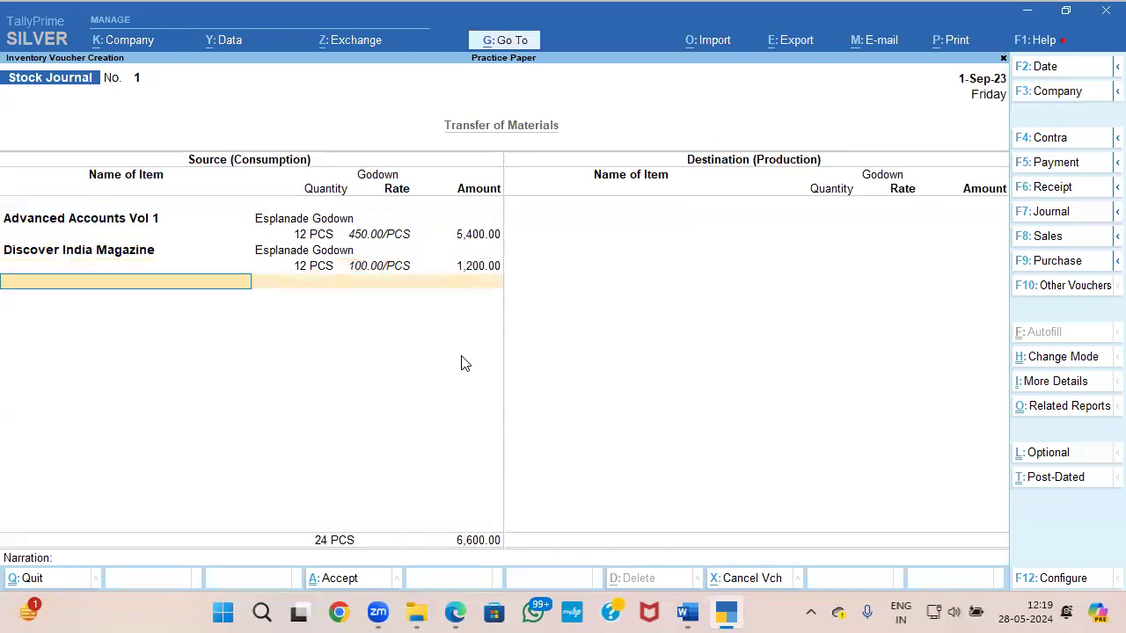
{"action": "key", "text": "Down"}
{"action": "key", "text": "Down"}
{"action": "key", "text": "Down"}
{"action": "key", "text": "Down"}
{"action": "key", "text": "Return"}
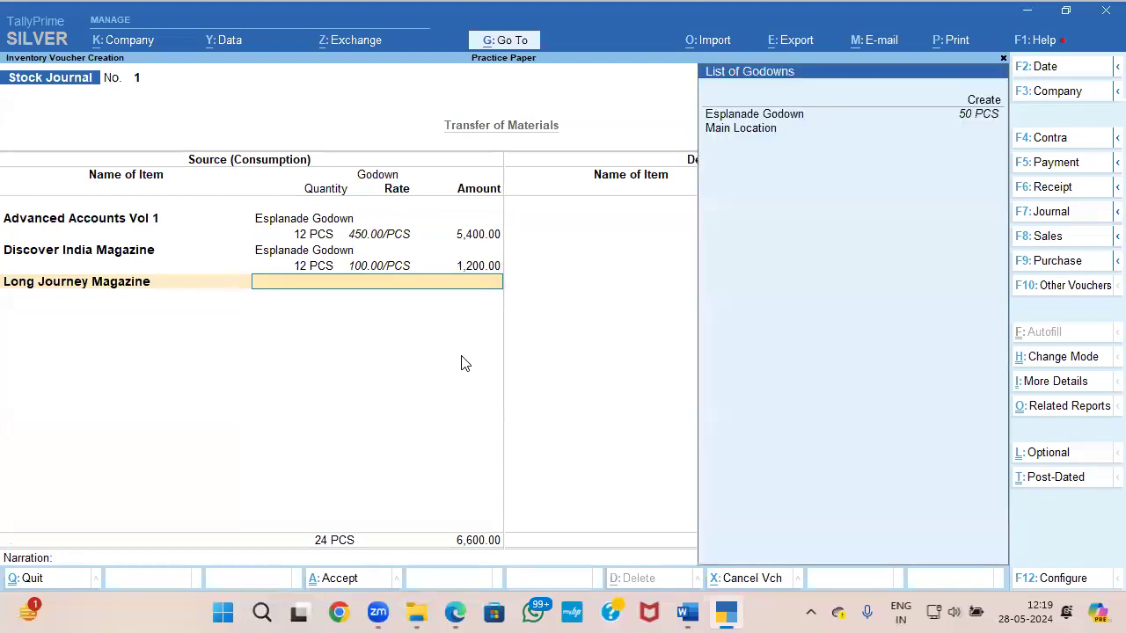
{"action": "key", "text": "Return"}
{"action": "type", "text": "12"}
{"action": "key", "text": "Return"}
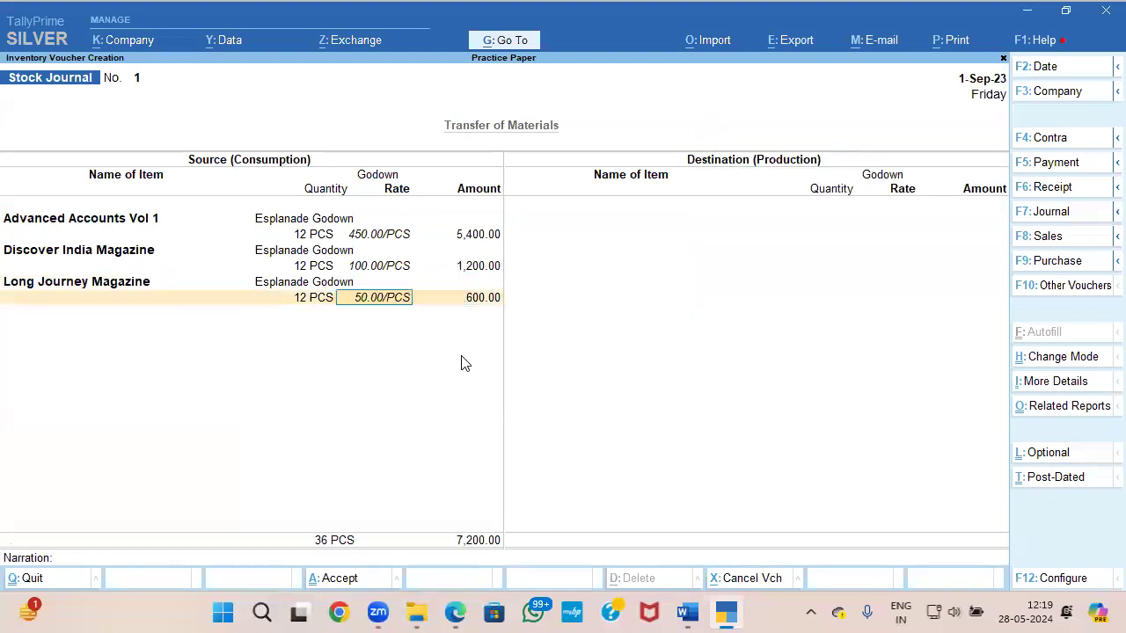
{"action": "key", "text": "Return"}
{"action": "key", "text": "Return"}
Step: Add Principles of Accounting to the source side from Esplanade Godown, 12 PCS at 200.00/PCS
{"action": "key", "text": "Down"}
{"action": "key", "text": "Down"}
{"action": "key", "text": "Down"}
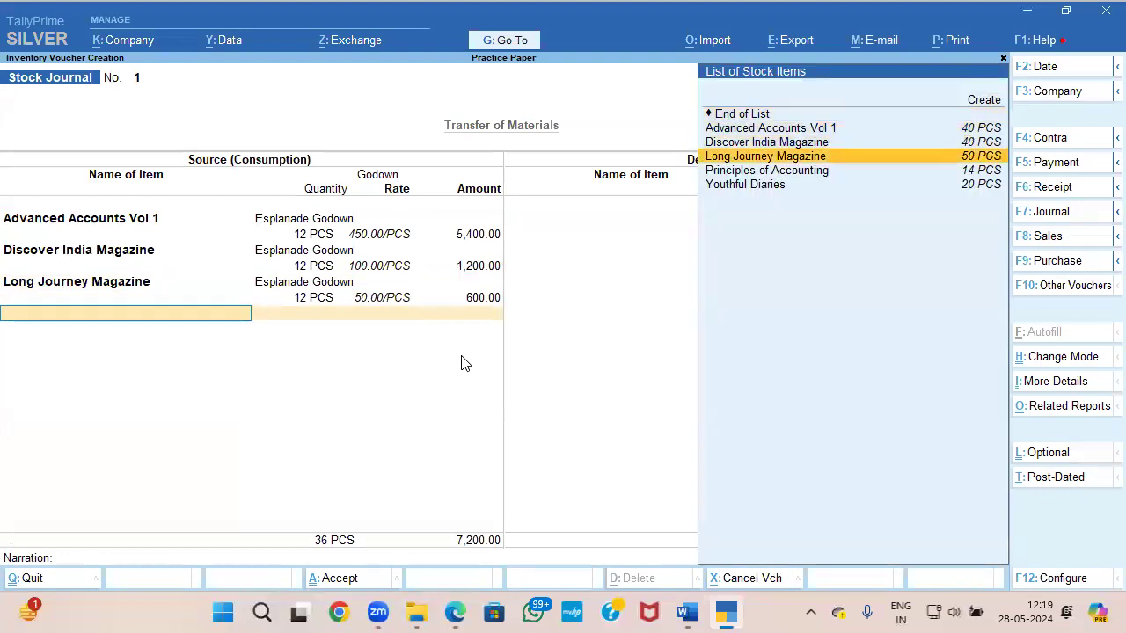
{"action": "key", "text": "Down"}
{"action": "key", "text": "Return"}
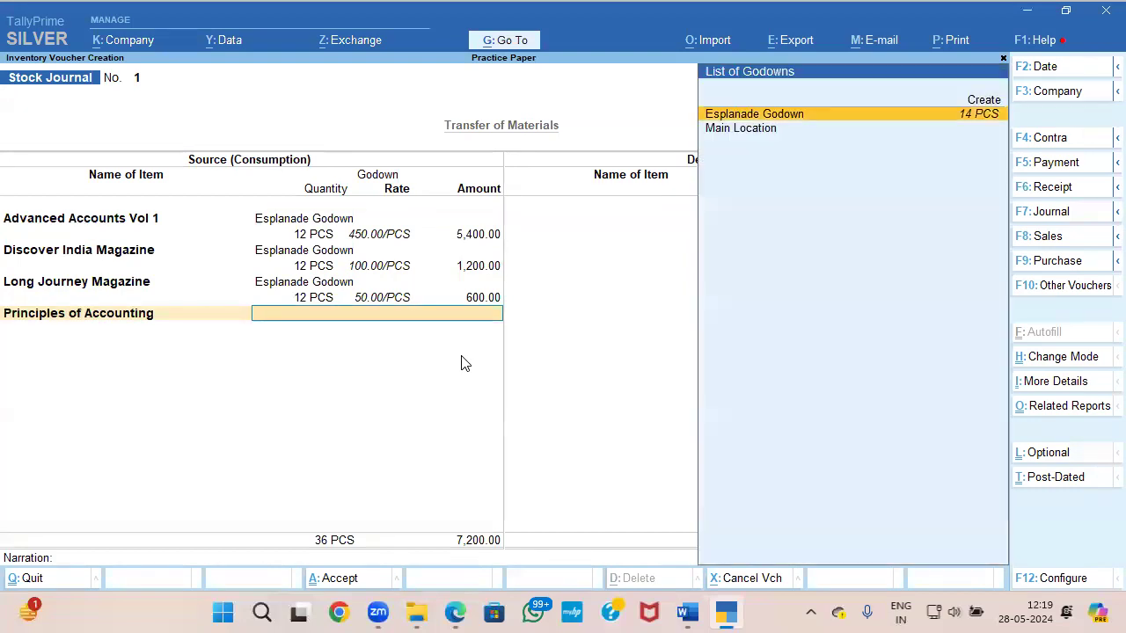
{"action": "key", "text": "Return"}
Step: Add Youthful Diaries from Esplanade Godown, 12 PCS at 500.00/PCS, and end the source item list
{"action": "key", "text": "Return"}
{"action": "key", "text": "Return"}
{"action": "key", "text": "Return"}
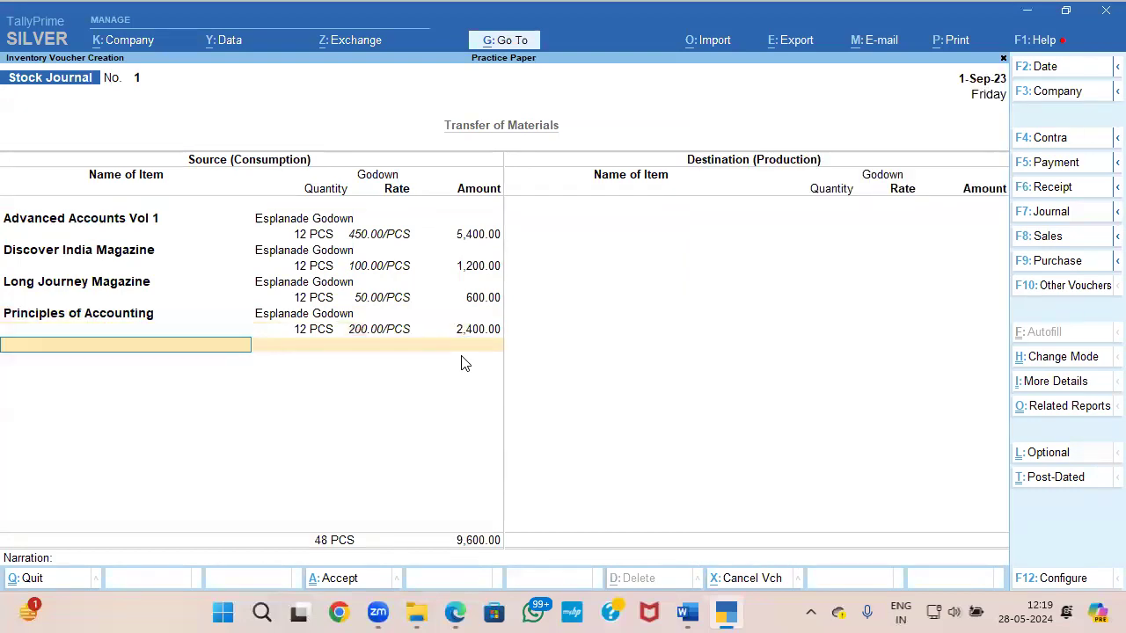
{"action": "key", "text": "Down"}
{"action": "key", "text": "Down"}
{"action": "key", "text": "Down"}
{"action": "key", "text": "Down"}
{"action": "key", "text": "Down"}
{"action": "key", "text": "Return"}
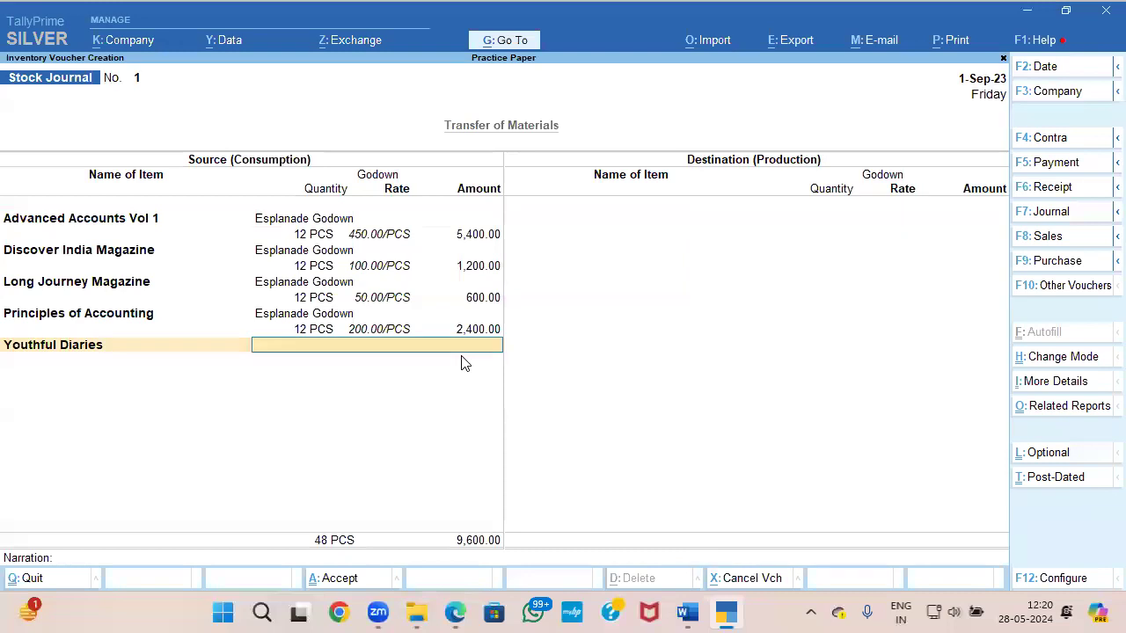
{"action": "key", "text": "Down"}
{"action": "key", "text": "Return"}
{"action": "type", "text": "12"}
{"action": "key", "text": "Return"}
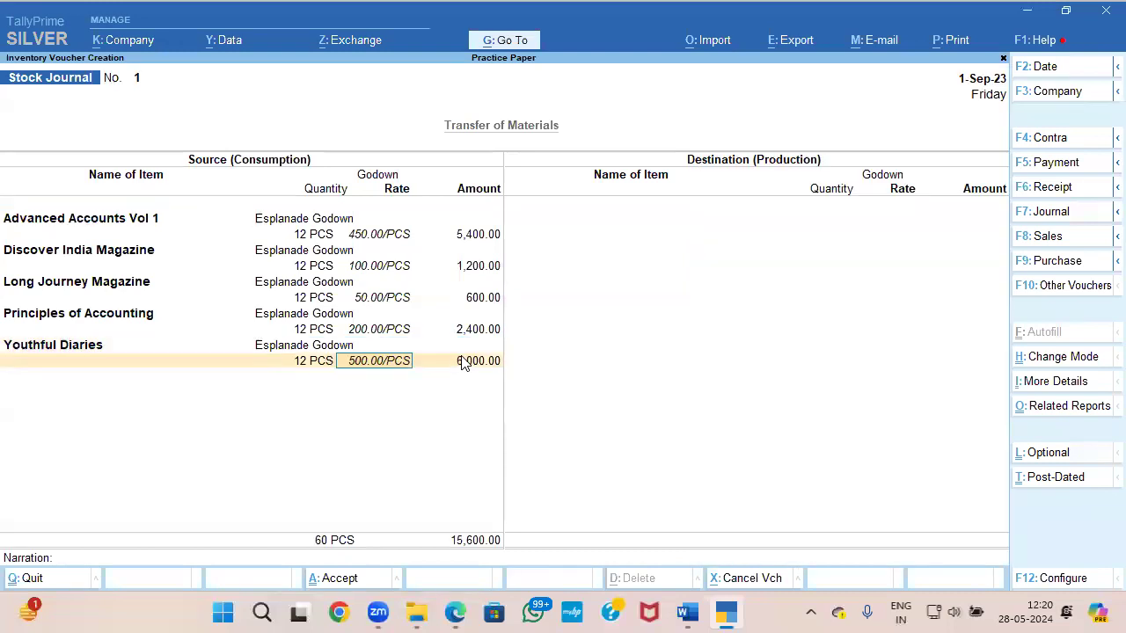
{"action": "key", "text": "Return"}
{"action": "key", "text": "Return"}
Step: Enter Advanced Accounts Vol 1 as the destination item and create Naihati Godown under Primary for it, copying the name from question 6
{"action": "key", "text": "Return"}
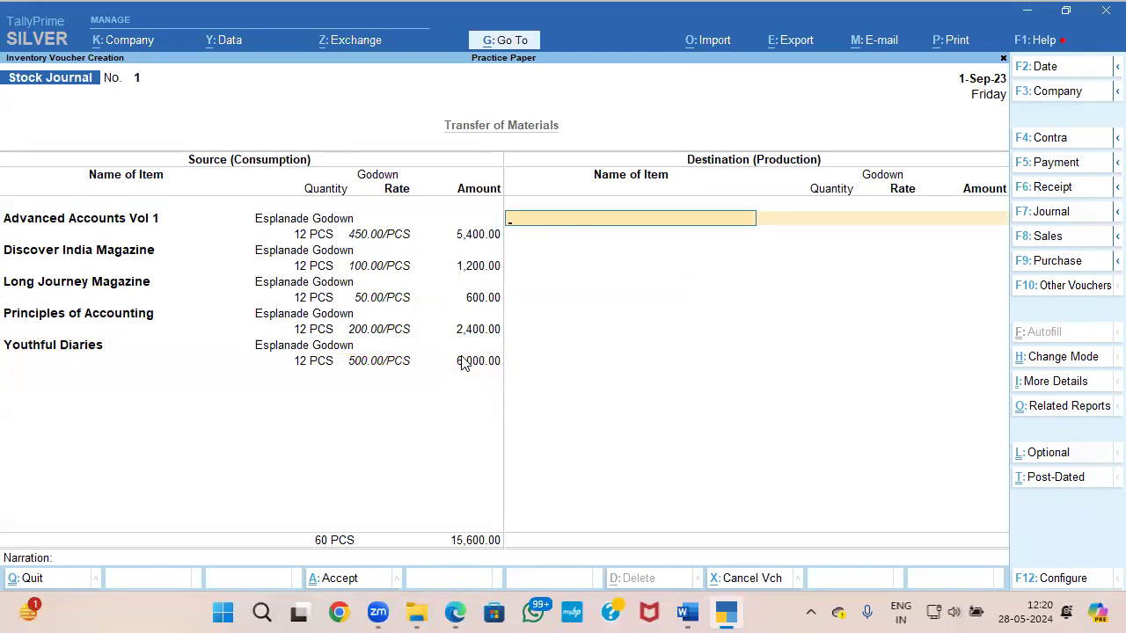
{"action": "type", "text": "AD"}
{"action": "key", "text": "Return"}
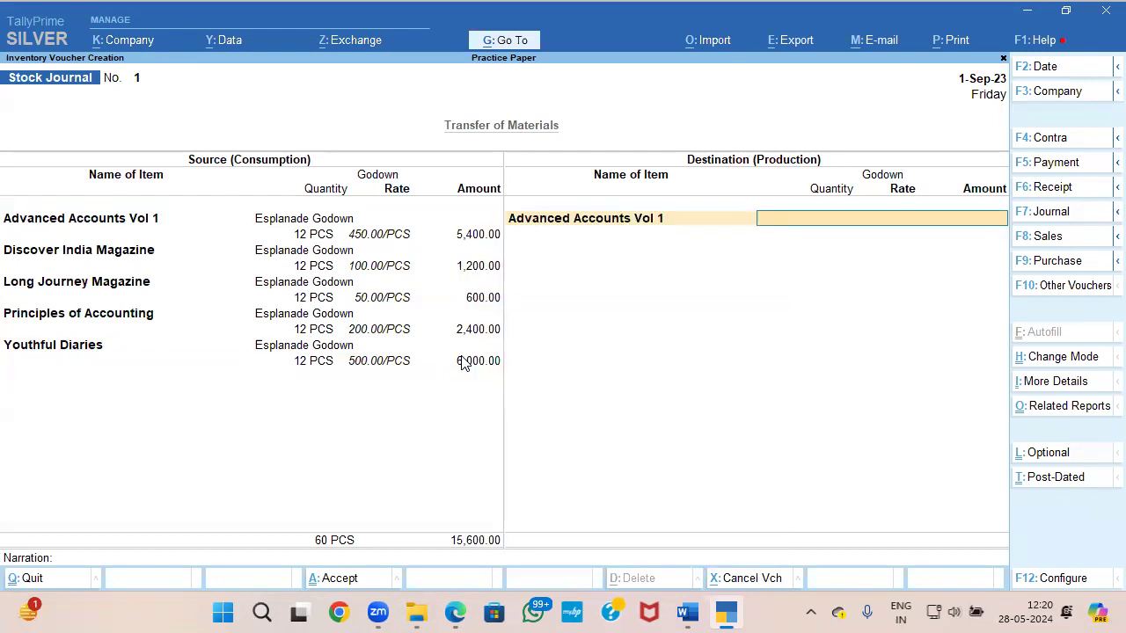
{"action": "key", "text": "alt+c"}
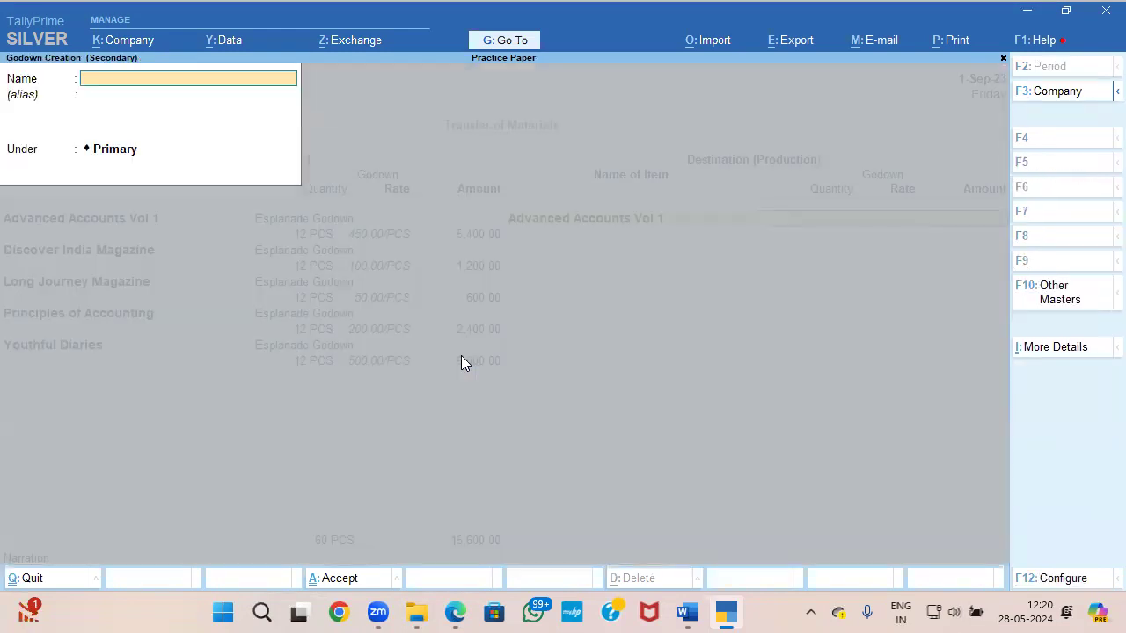
{"action": "key", "text": "alt+Tab"}
{"action": "left_click_drag", "start_coordinate": [612, 349], "coordinate": [678, 352]}
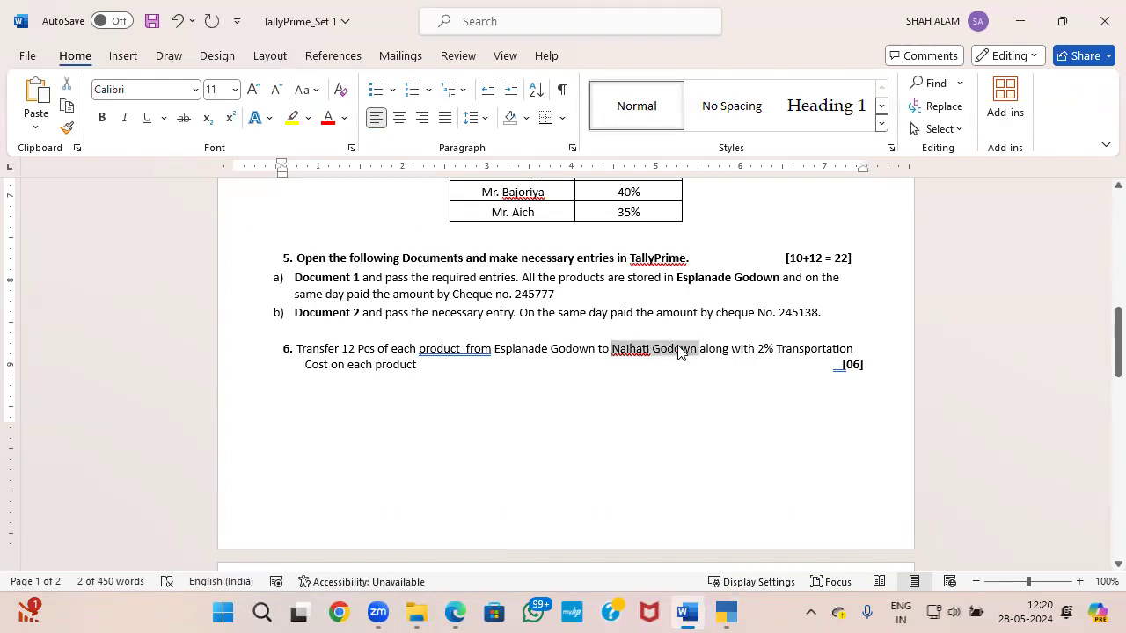
{"action": "key", "text": "alt+Tab"}
{"action": "key", "text": "ctrl+alt+v"}
{"action": "key", "text": "Return"}
Step: Enter 12 PCS at 450.00/PCS for Advanced Accounts Vol 1 in Naihati Godown and save the stock journal
{"action": "key", "text": "Return"}
{"action": "key", "text": "Return"}
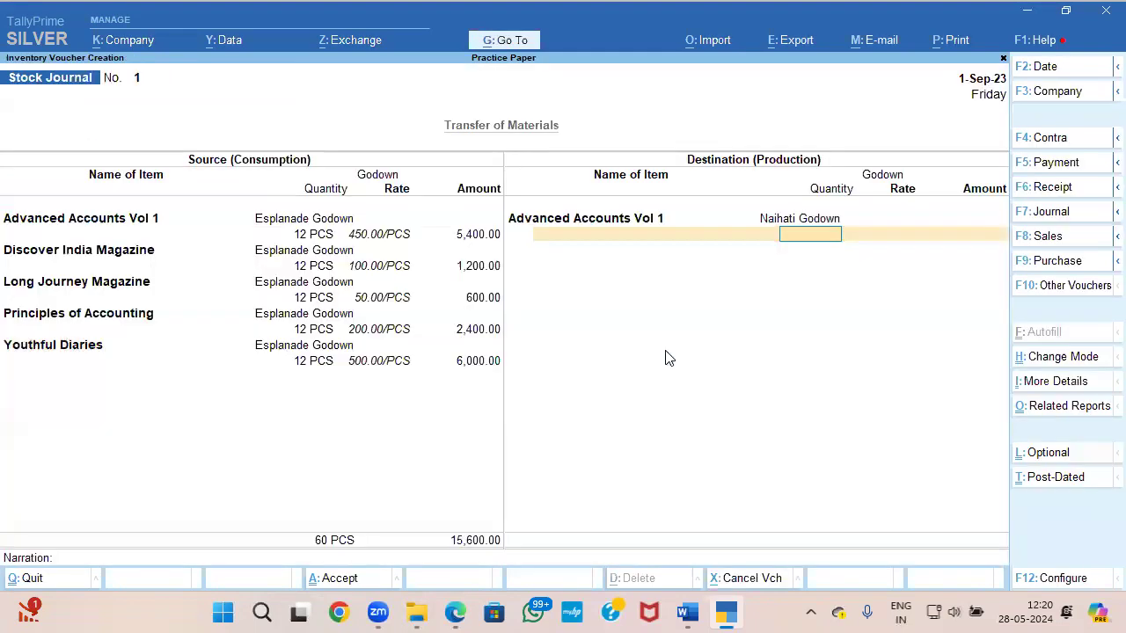
{"action": "key", "text": "Return"}
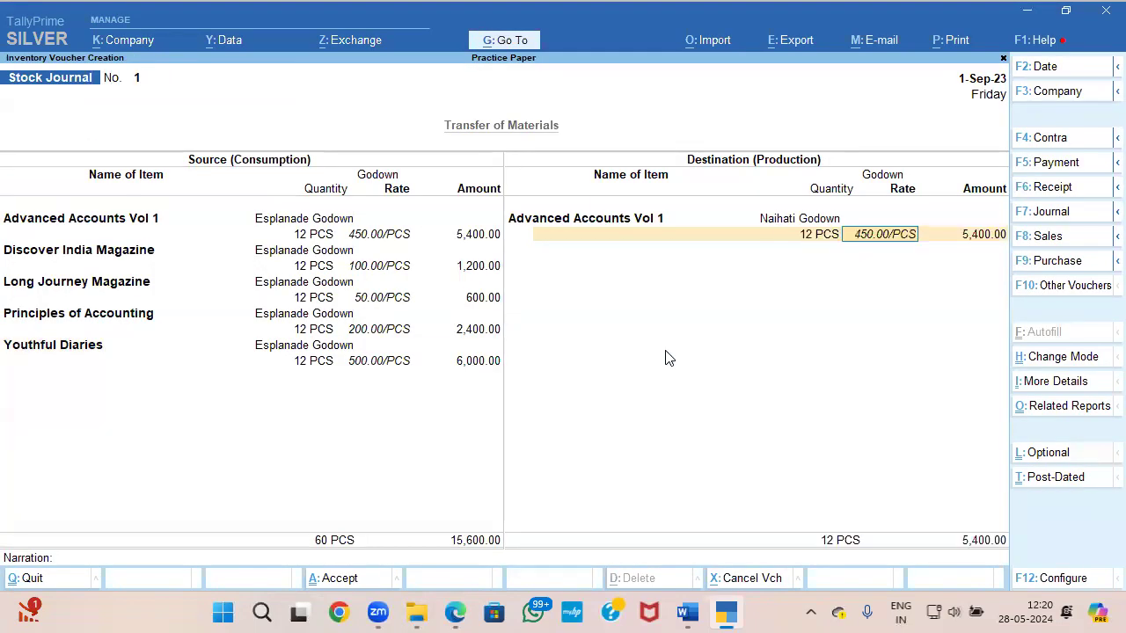
{"action": "key", "text": "Return"}
{"action": "key", "text": "Return"}
{"action": "key", "text": "BackSpace"}
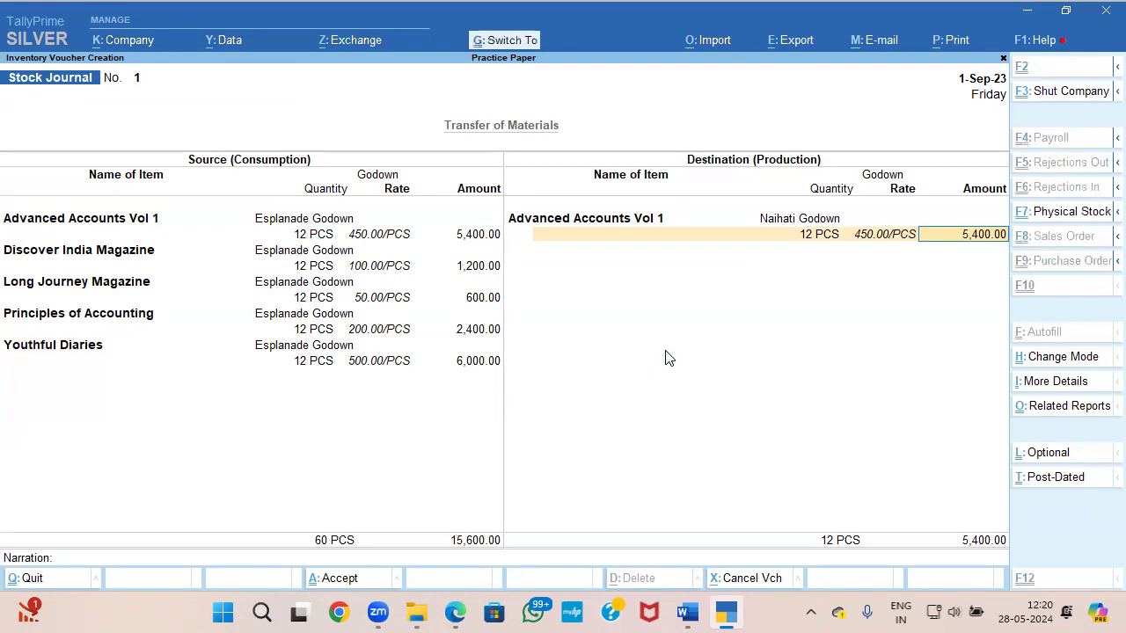
{"action": "key", "text": "ctrl+a"}
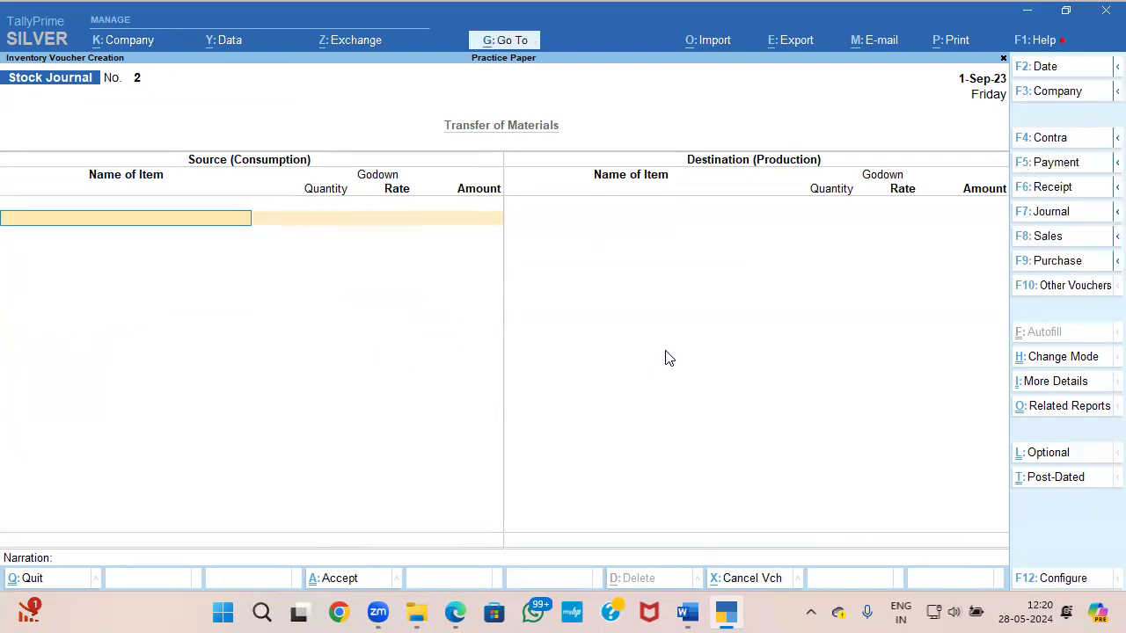
Step: Leave voucher entry and open the Stock Journal voucher type for alteration
{"action": "key", "text": "Escape"}
{"action": "key", "text": "Up"}
{"action": "key", "text": "Up"}
{"action": "key", "text": "Return"}
{"action": "key", "text": "Down"}
{"action": "key", "text": "Down"}
{"action": "key", "text": "Down"}
{"action": "key", "text": "Down"}
{"action": "key", "text": "Down"}
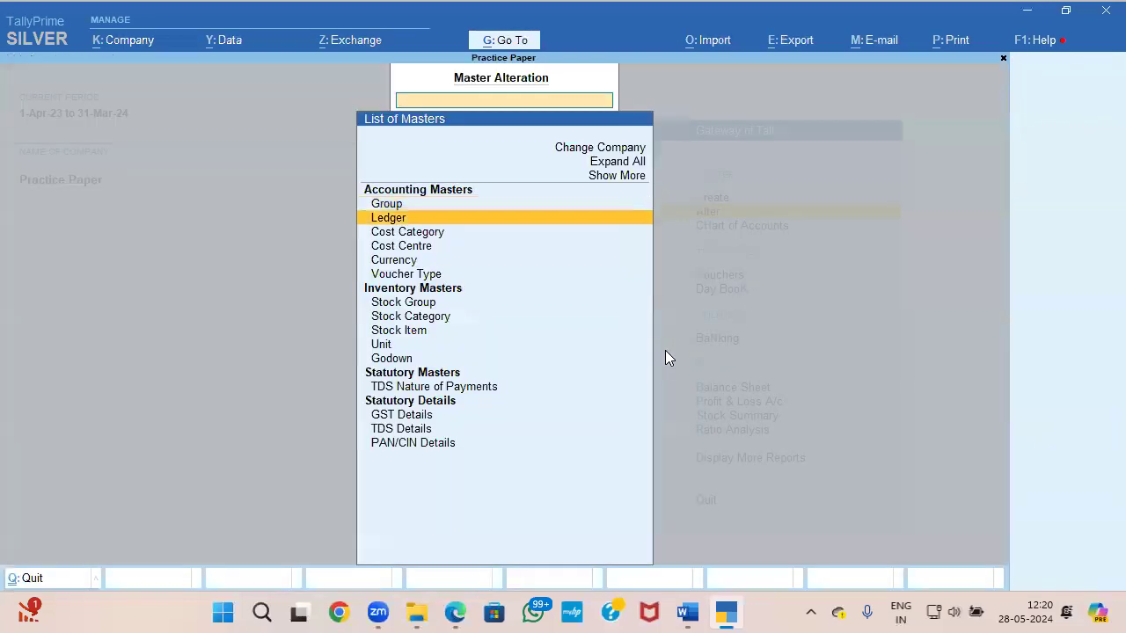
{"action": "key", "text": "Return"}
{"action": "type", "text": "ST"}
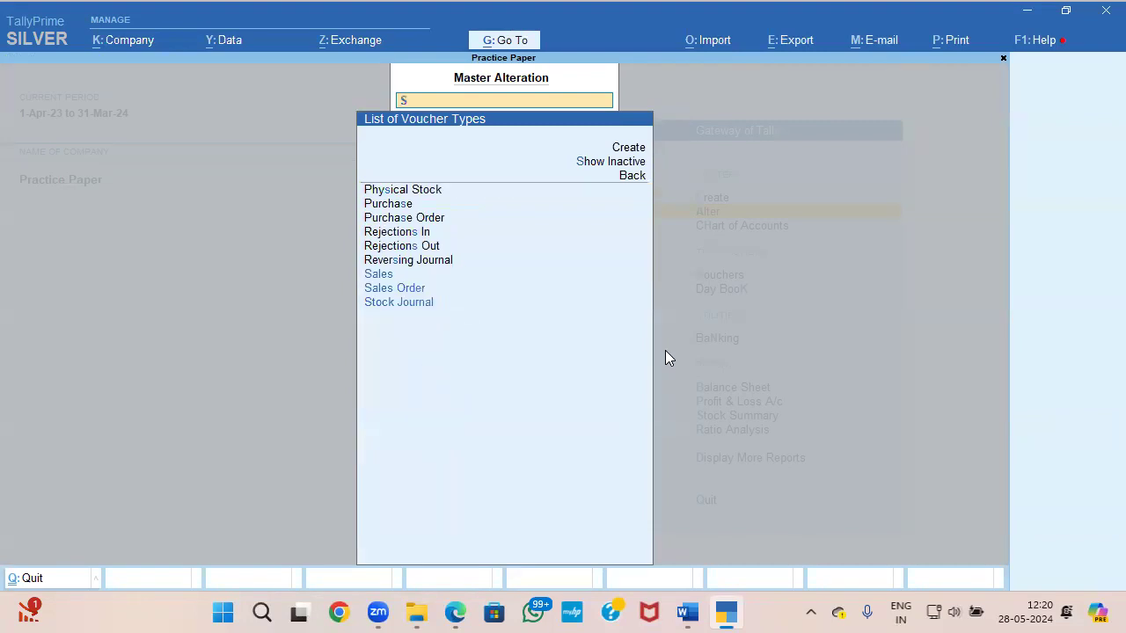
{"action": "key", "text": "Return"}
{"action": "key", "text": "Return"}
{"action": "key", "text": "Return"}
{"action": "key", "text": "Return"}
Step: Set Track Additional Costs for Purchases to Yes in the Stock Journal voucher type, save it, and return to the Gateway of Tally
{"action": "key", "text": "Return"}
{"action": "key", "text": "Return"}
{"action": "key", "text": "Return"}
{"action": "key", "text": "Return"}
{"action": "key", "text": "Return"}
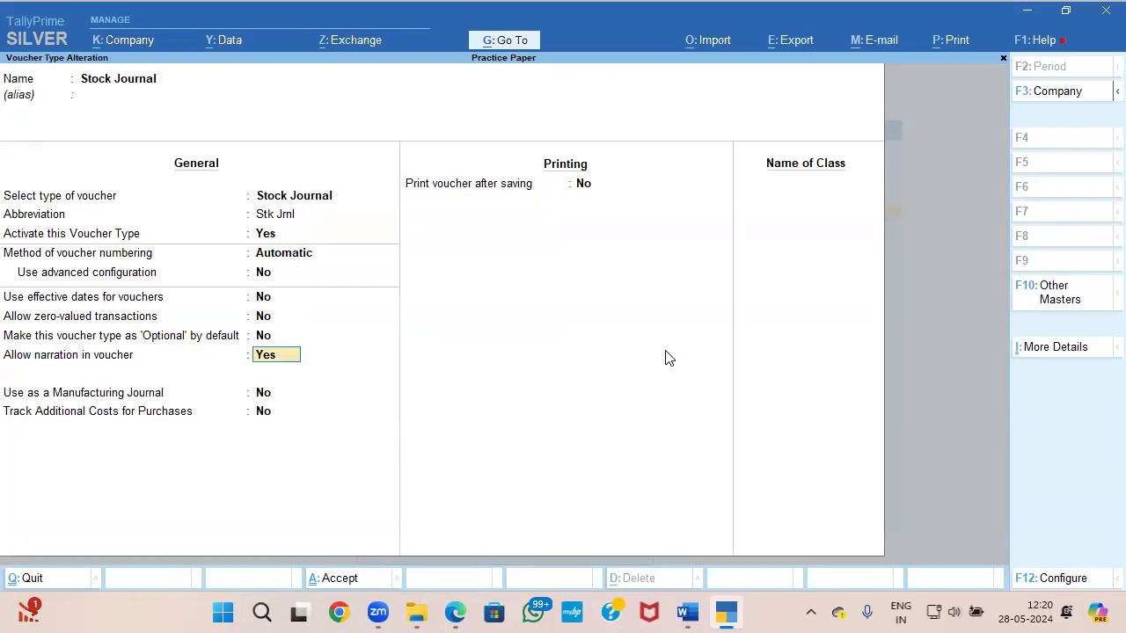
{"action": "key", "text": "Return"}
{"action": "key", "text": "Return"}
{"action": "type", "text": "y"}
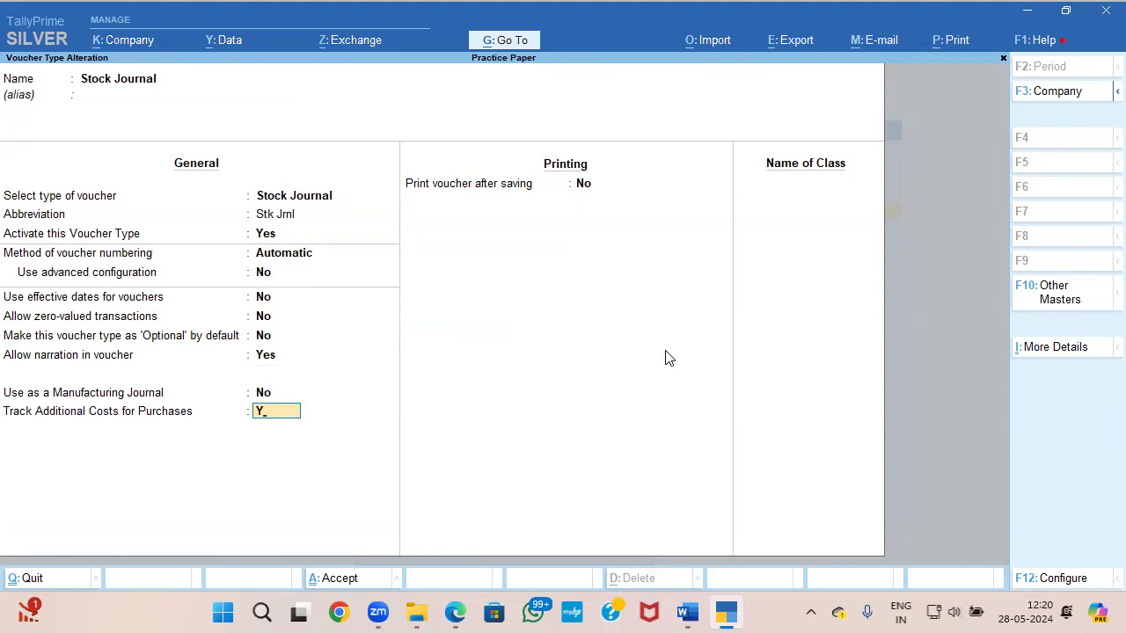
{"action": "key", "text": "Return"}
{"action": "key", "text": "Return"}
{"action": "key", "text": "Escape"}
{"action": "key", "text": "Escape"}
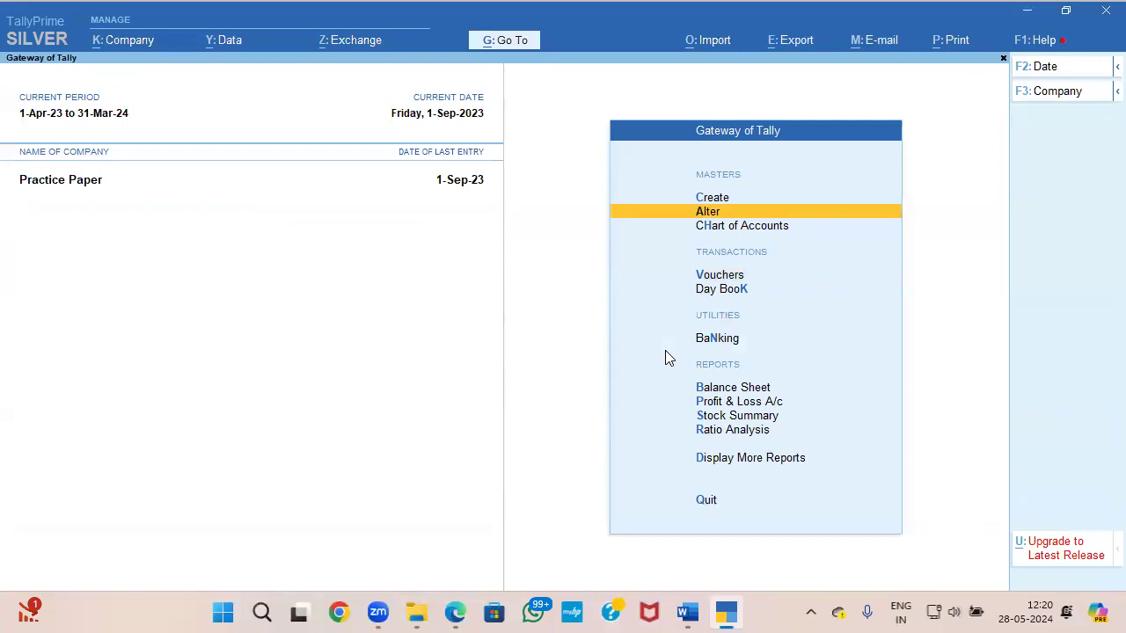
Step: Open the 1-Sep-23 Stock Journal voucher for Advanced Accounts Vol 1 from the Day Book for alteration
{"action": "key", "text": "Down"}
{"action": "key", "text": "Down"}
{"action": "key", "text": "Down"}
{"action": "key", "text": "Down"}
{"action": "key", "text": "Down"}
{"action": "key", "text": "Down"}
{"action": "key", "text": "Down"}
{"action": "key", "text": "Down"}
{"action": "key", "text": "Down"}
{"action": "key", "text": "Up"}
{"action": "key", "text": "Up"}
{"action": "key", "text": "Up"}
{"action": "key", "text": "Up"}
{"action": "key", "text": "Up"}
{"action": "key", "text": "Up"}
{"action": "key", "text": "Return"}
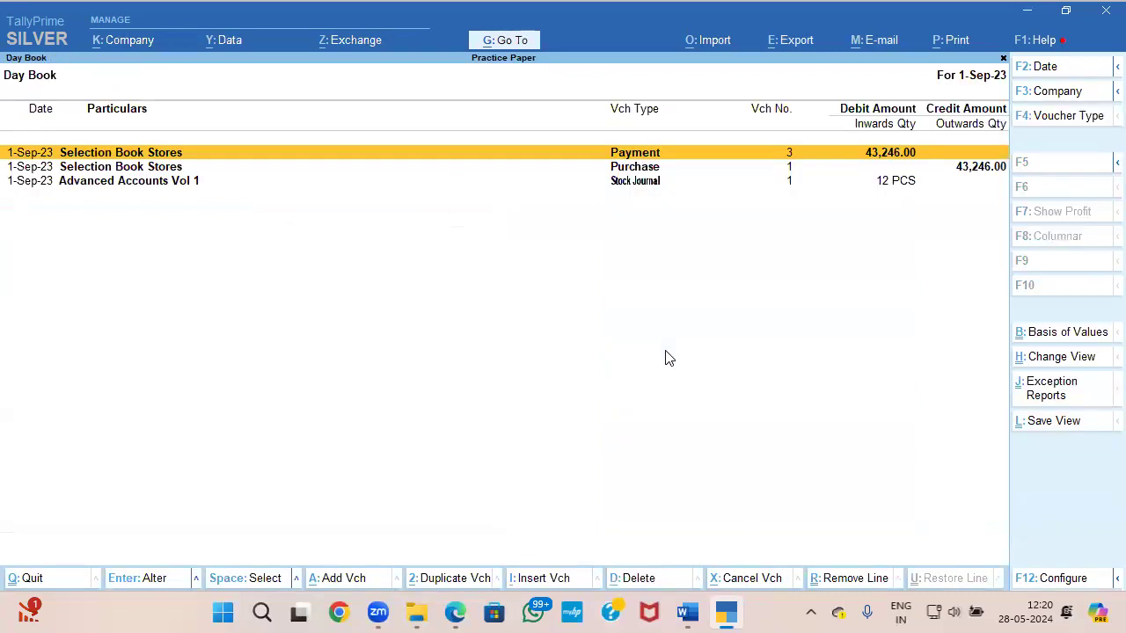
{"action": "key", "text": "Down"}
{"action": "key", "text": "Down"}
{"action": "key", "text": "Return"}
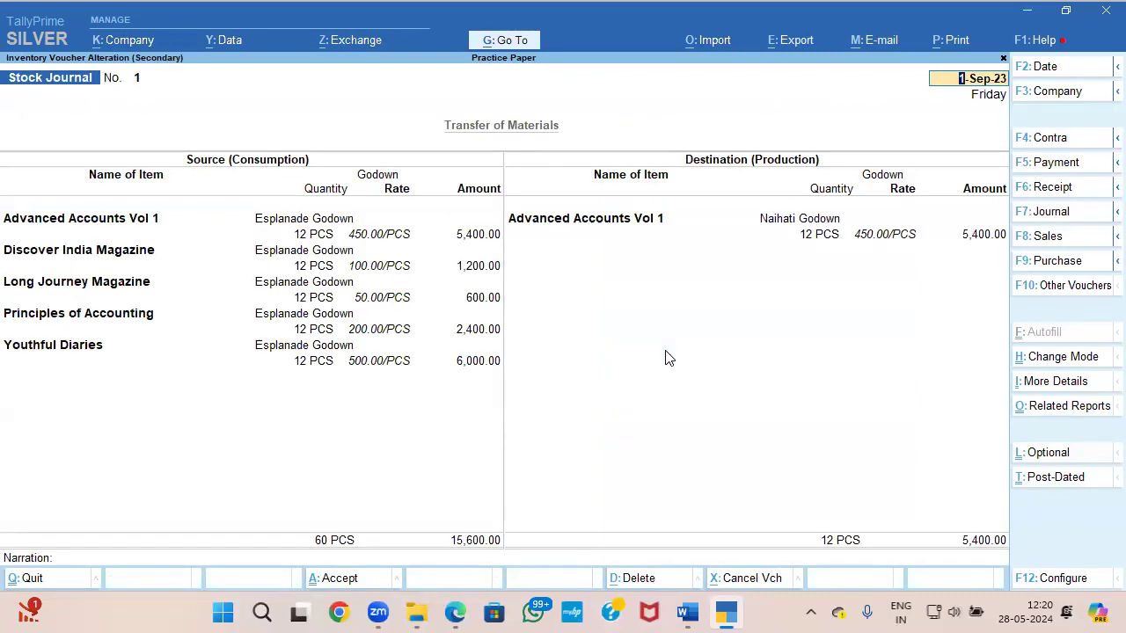
Step: Open the additional cost details for Advanced Accounts Vol 1 in Naihati Godown and begin a new ledger named TRANPORTATION COST
{"action": "left_click", "coordinate": [972, 236]}
{"action": "key", "text": "Return"}
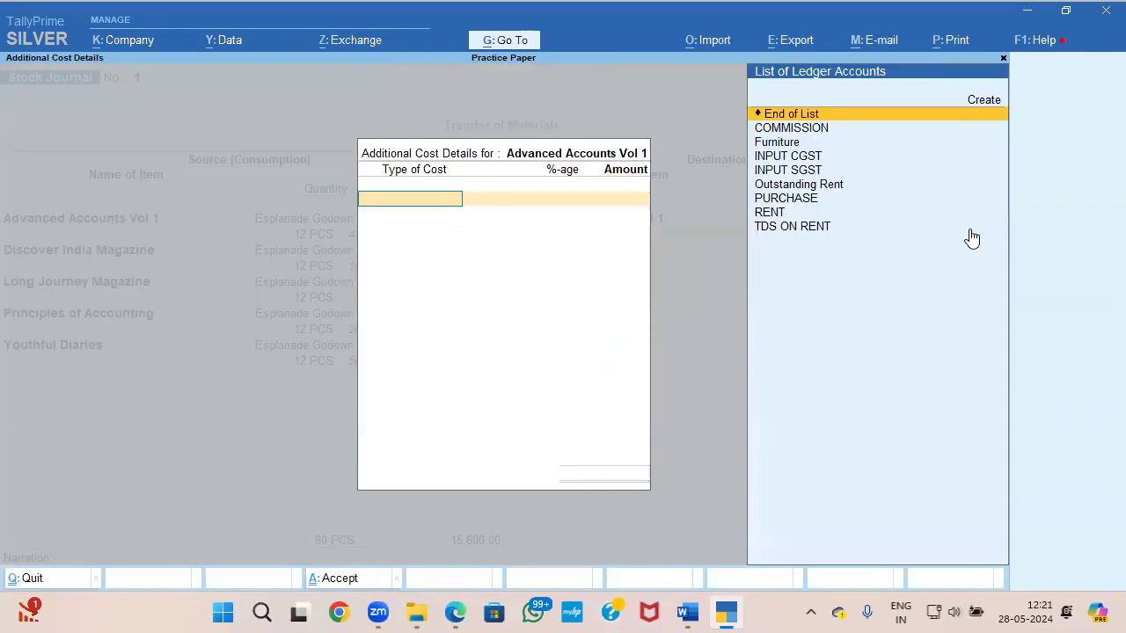
{"action": "key", "text": "alt+c"}
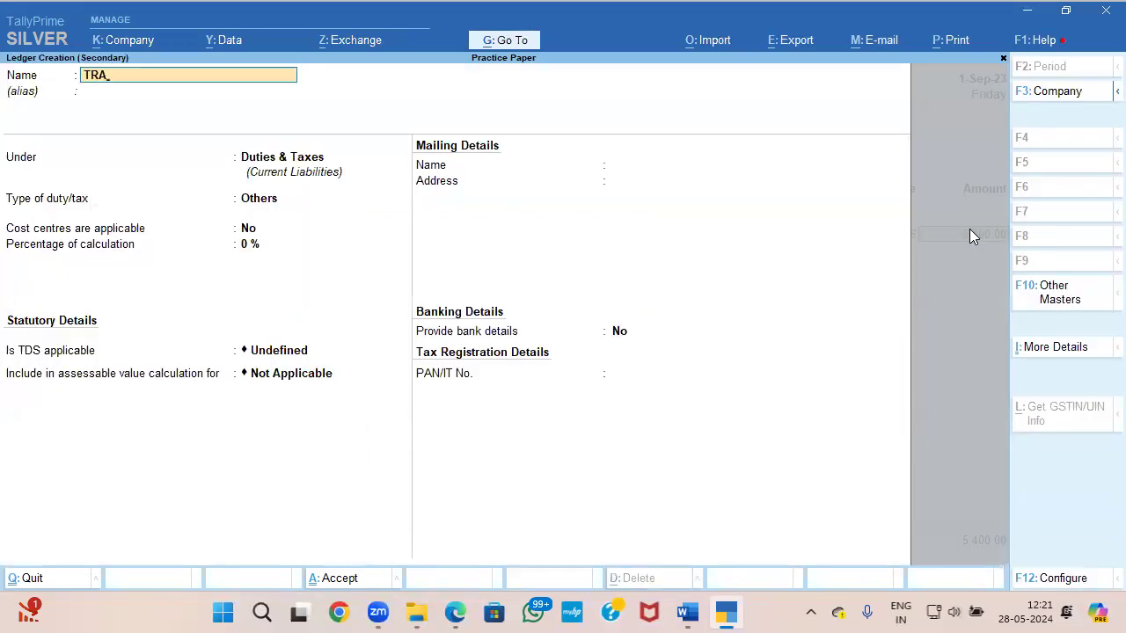
{"action": "type", "text": "TRANPORTATION COS"}
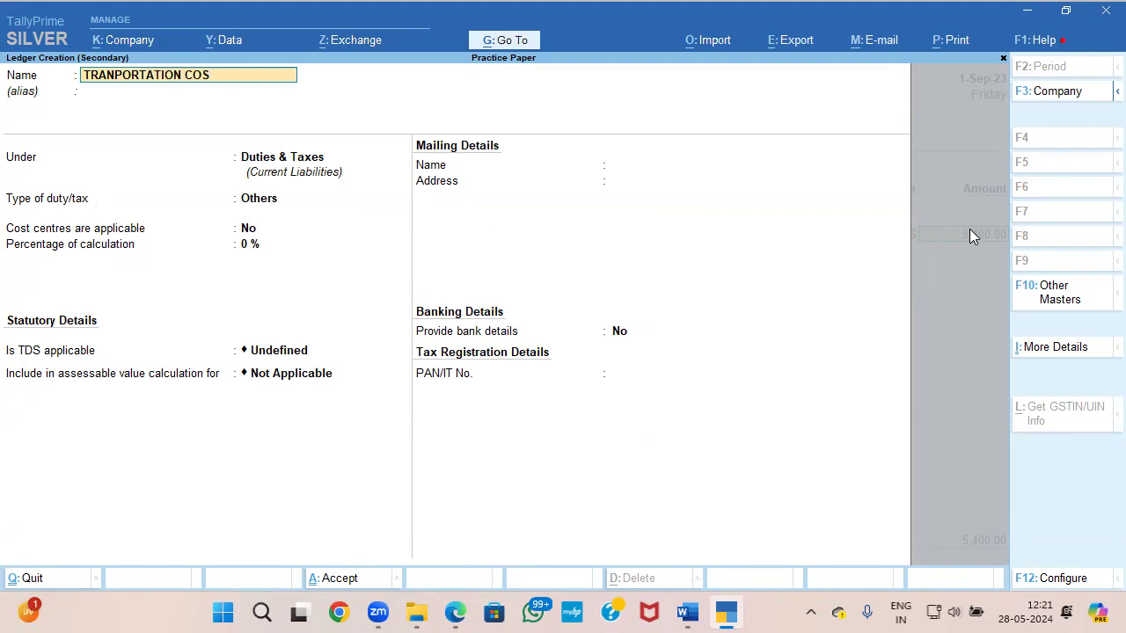
{"action": "key", "text": "Return"}
{"action": "key", "text": "Return"}
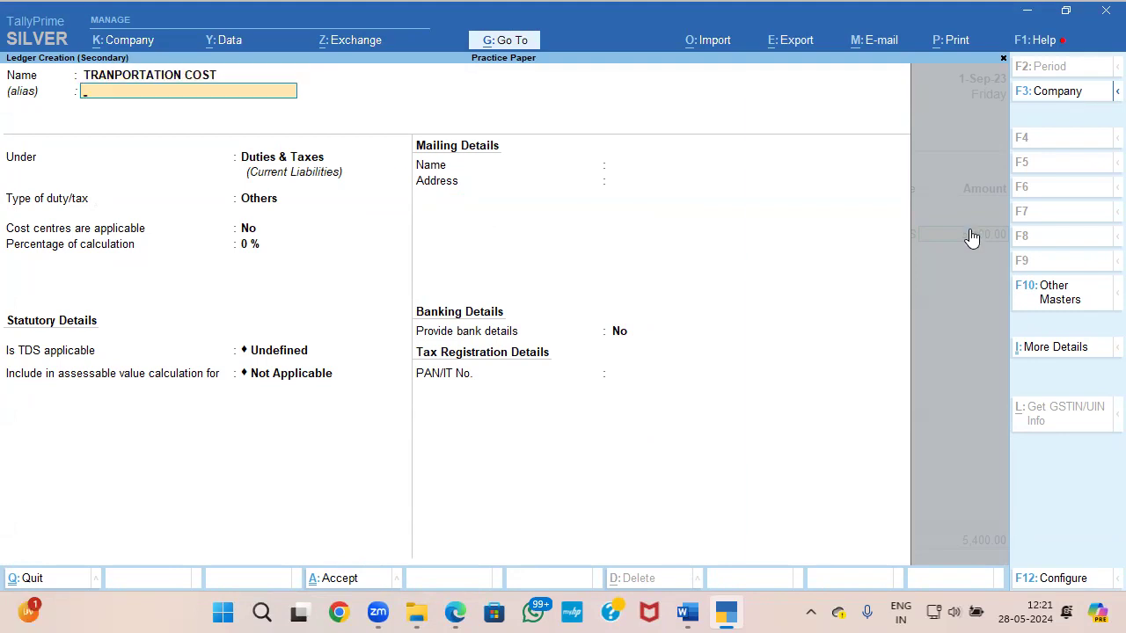
Step: Place the new ledger under Direct Expenses, set cost centres to No and GST to Not Applicable, and save it
{"action": "type", "text": "I"}
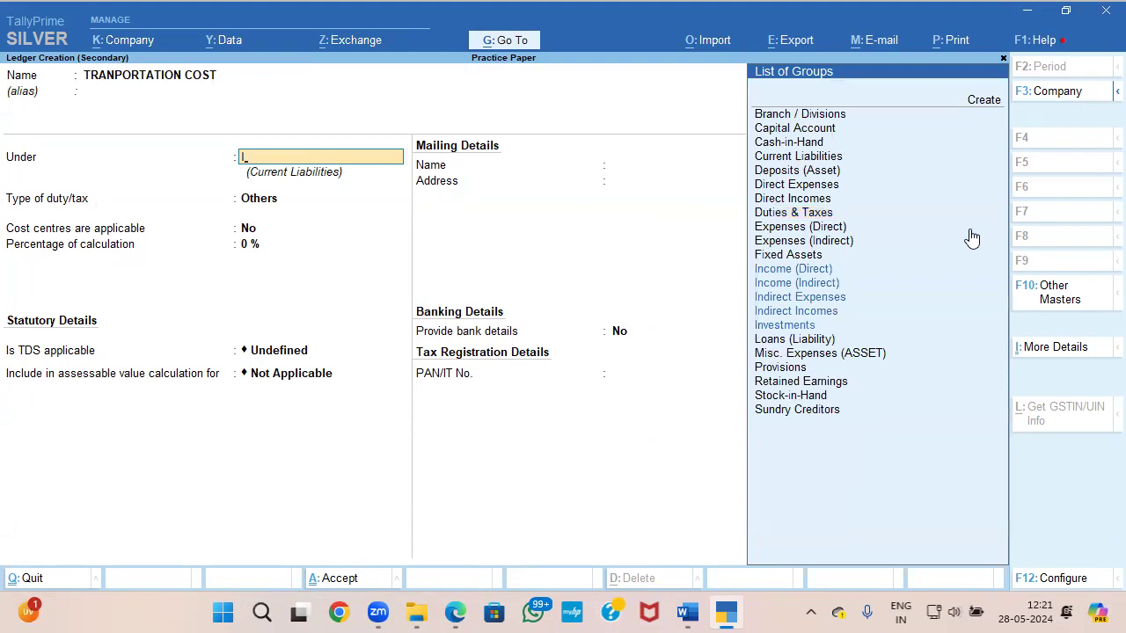
{"action": "key", "text": "BackSpace"}
{"action": "key", "text": "Down"}
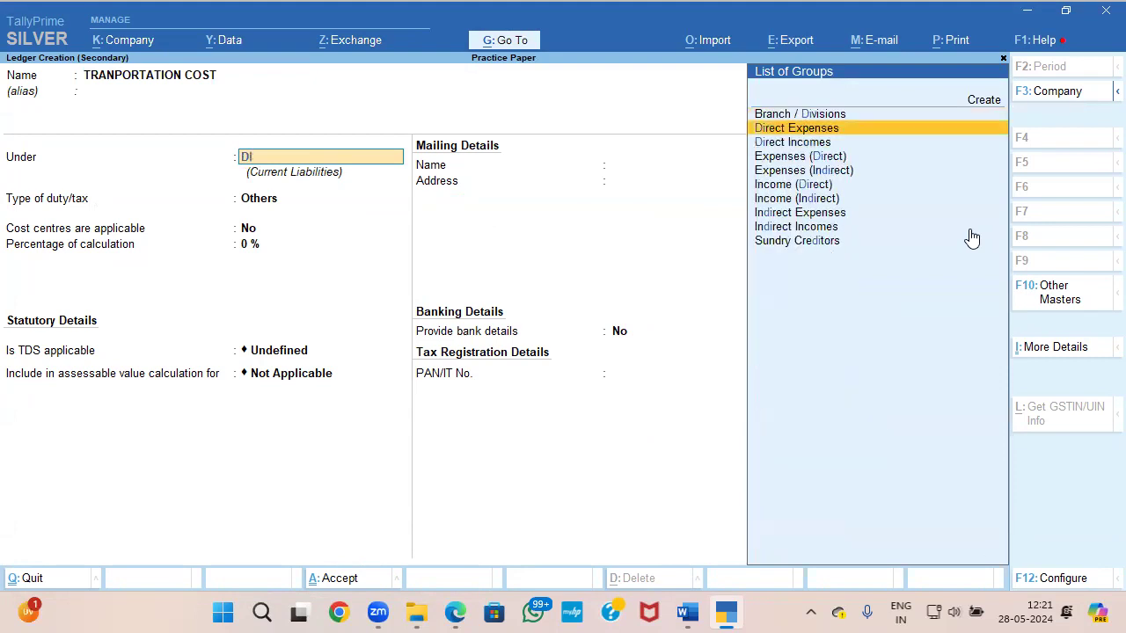
{"action": "key", "text": "Return"}
{"action": "key", "text": "Return"}
{"action": "type", "text": "N"}
{"action": "key", "text": "Return"}
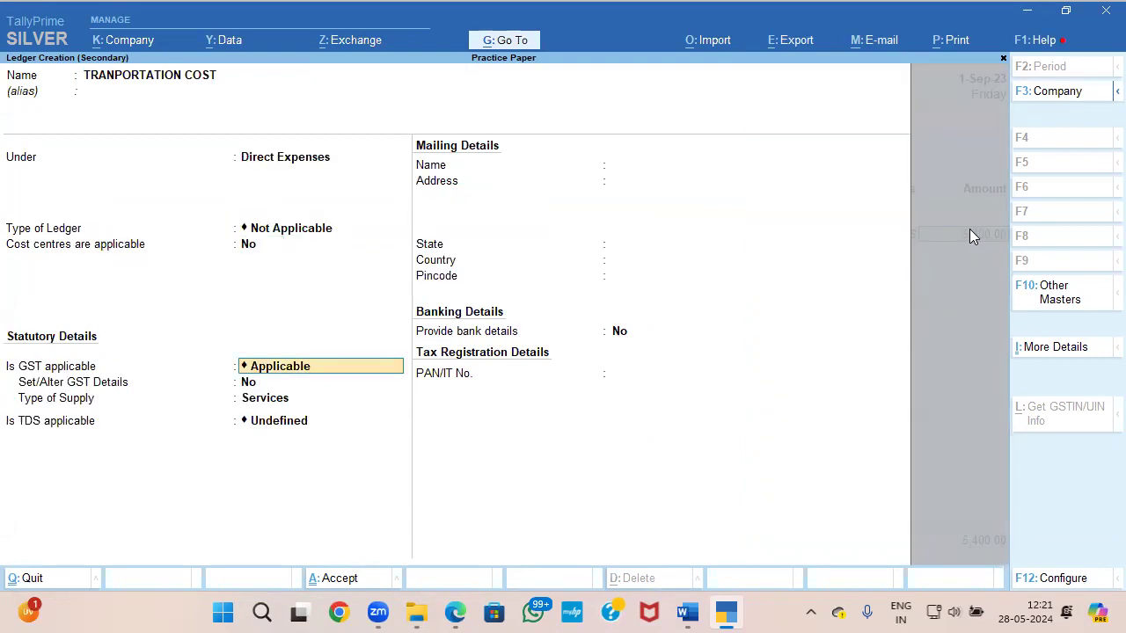
{"action": "key", "text": "Down"}
{"action": "key", "text": "Return"}
{"action": "key", "text": "Return"}
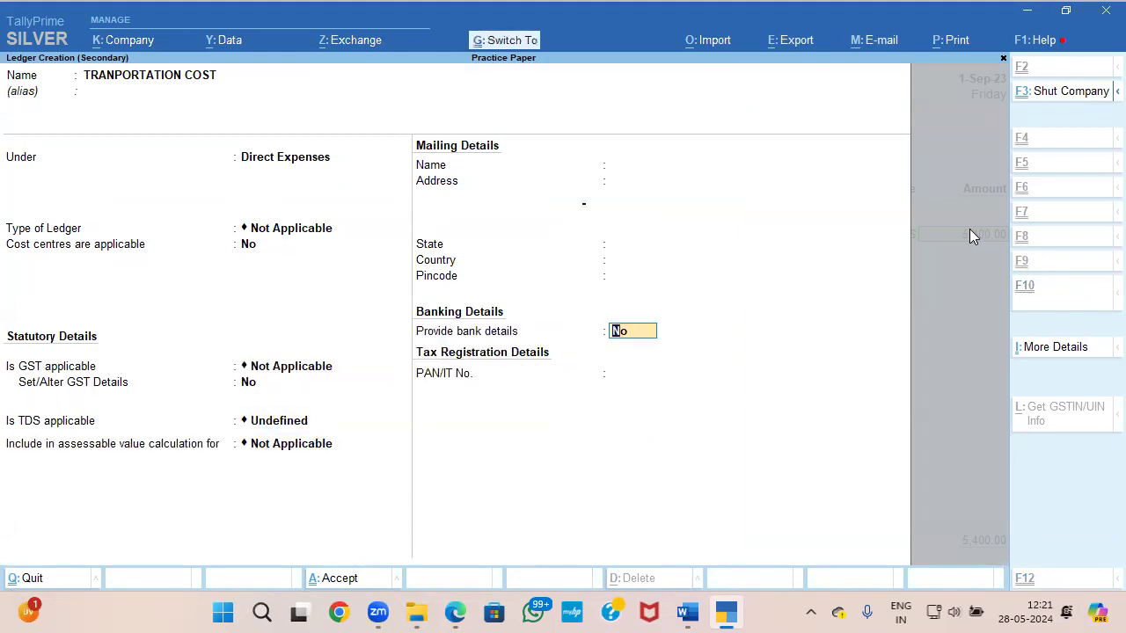
{"action": "key", "text": "ctrl+a"}
Step: Check question 6 in Word, return to TallyPrime, and apply 2% transportation cost to Advanced Accounts Vol 1
{"action": "key", "text": "alt+Tab"}
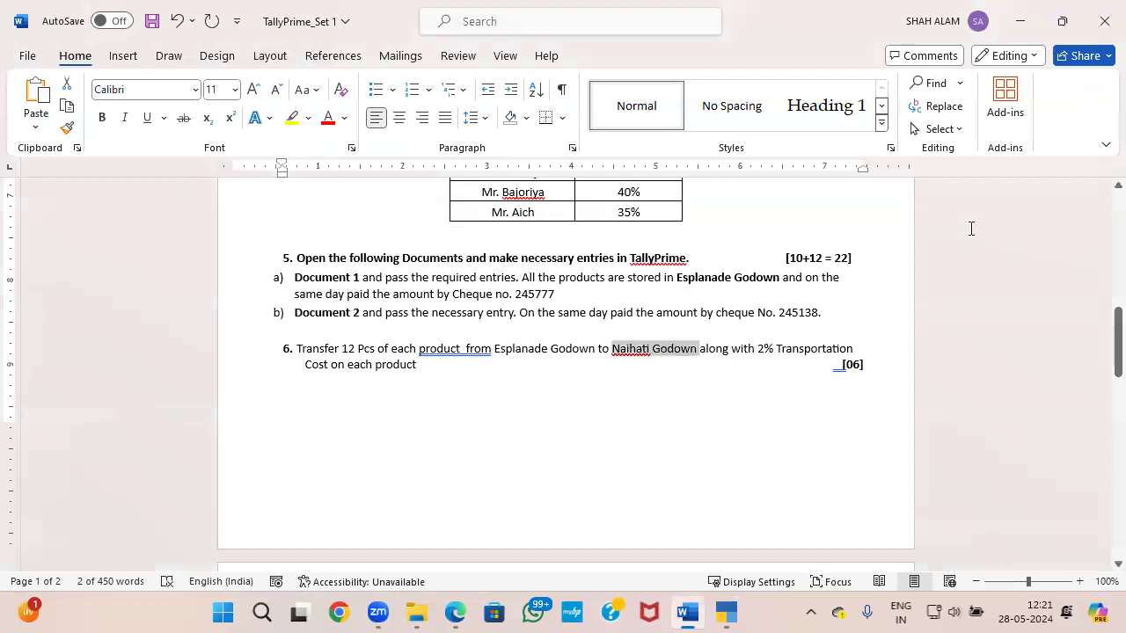
{"action": "key", "text": "alt+Tab"}
{"action": "type", "text": "2"}
{"action": "key", "text": "Return"}
{"action": "key", "text": "Return"}
{"action": "key", "text": "Return"}
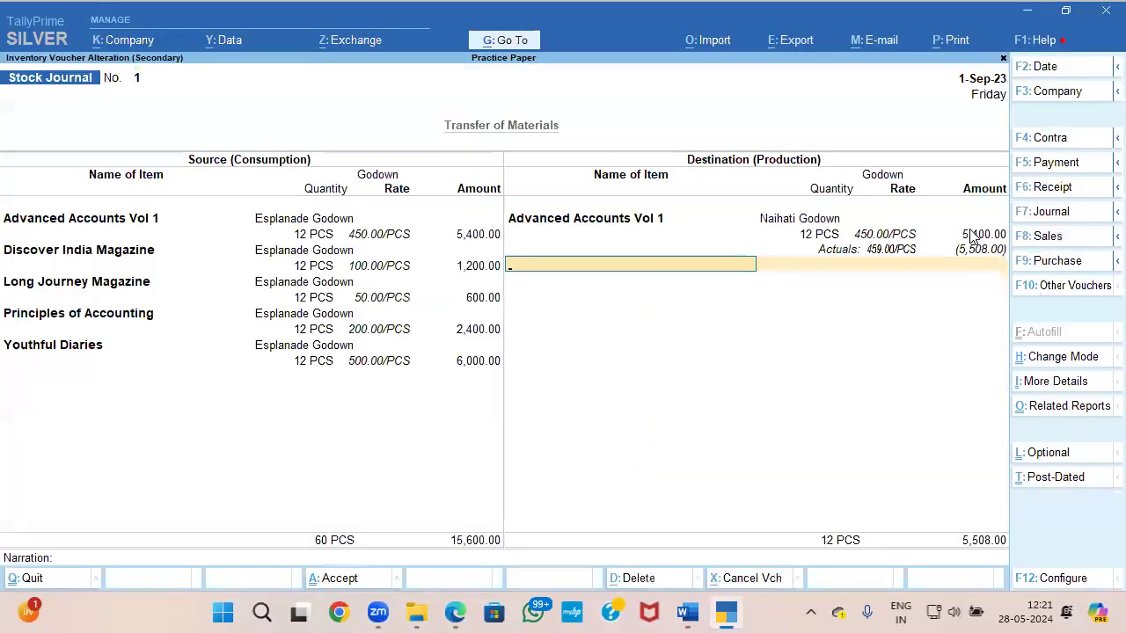
Step: Add Discover India Magazine to the destination side in Naihati Godown with 12 PCS at 100.00/PCS
{"action": "type", "text": "d"}
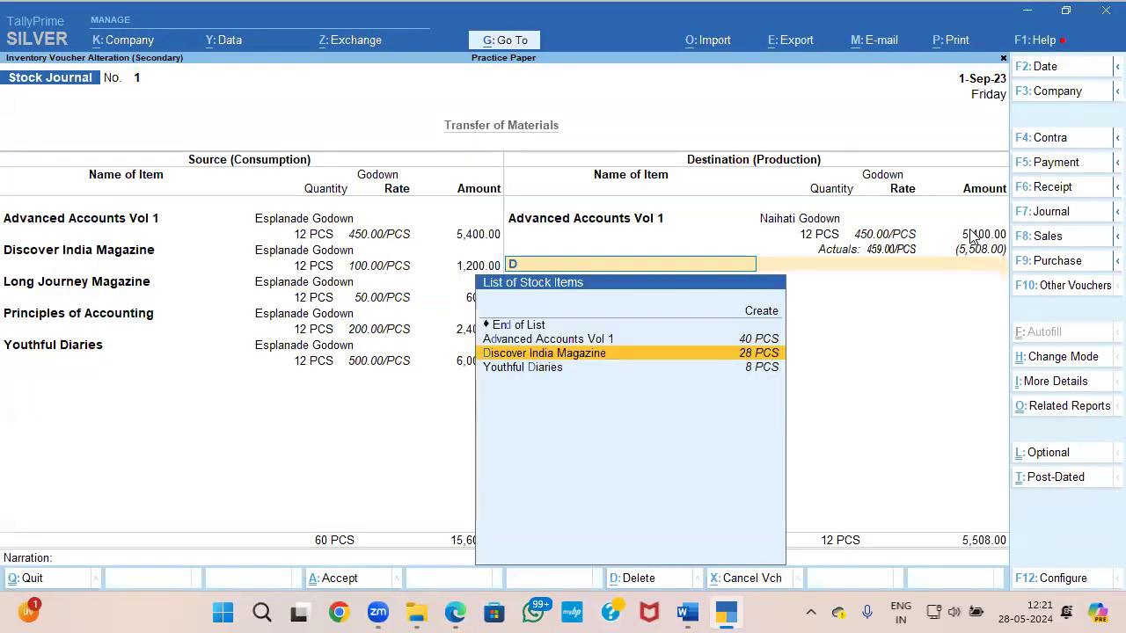
{"action": "key", "text": "Return"}
{"action": "key", "text": "Down"}
{"action": "key", "text": "Down"}
{"action": "key", "text": "Down"}
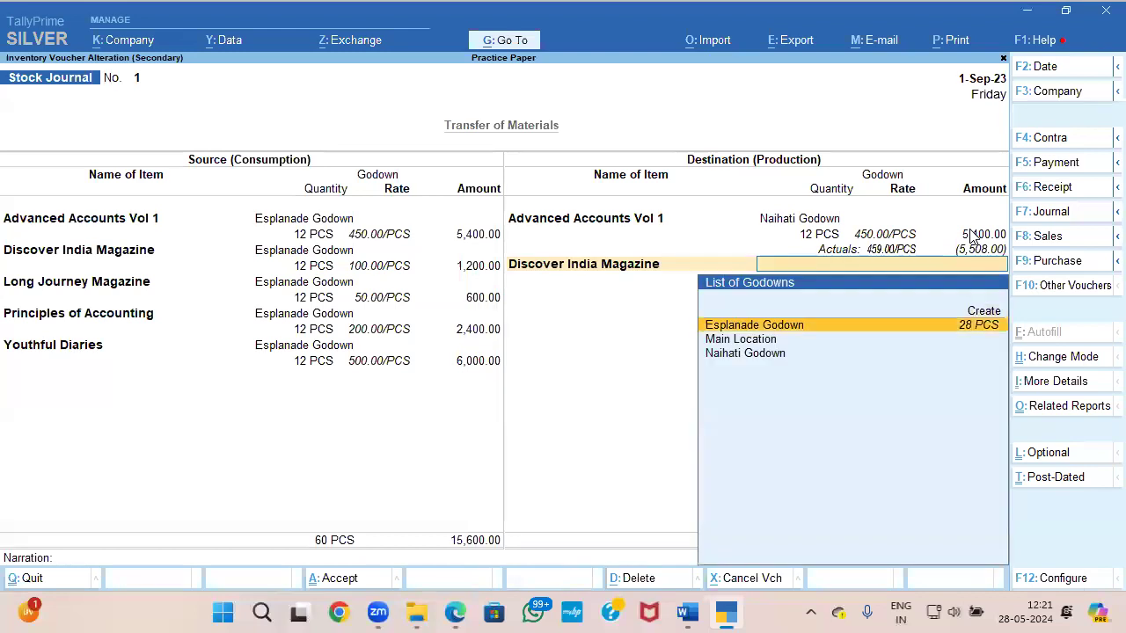
{"action": "key", "text": "Return"}
{"action": "type", "text": "12"}
{"action": "key", "text": "Return"}
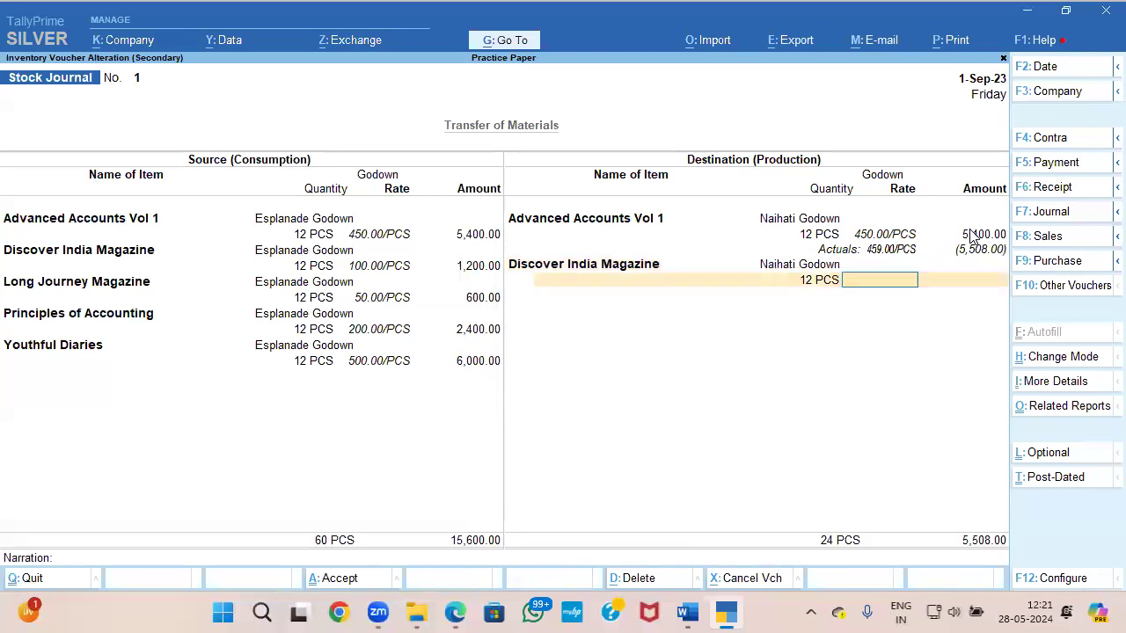
{"action": "type", "text": "100"}
{"action": "key", "text": "Return"}
Step: Add TRANPORTATION COST at 2% as the additional cost for Discover India Magazine
{"action": "key", "text": "Return"}
{"action": "key", "text": "Down"}
{"action": "key", "text": "Down"}
{"action": "key", "text": "Down"}
{"action": "key", "text": "Down"}
{"action": "key", "text": "Down"}
{"action": "key", "text": "Down"}
{"action": "key", "text": "Down"}
{"action": "key", "text": "Return"}
{"action": "type", "text": "2"}
{"action": "key", "text": "Return"}
Step: Add Long Journey Magazine to the destination side in Naihati Godown with 12 PCS at 50.00/PCS
{"action": "key", "text": "Return"}
{"action": "key", "text": "Return"}
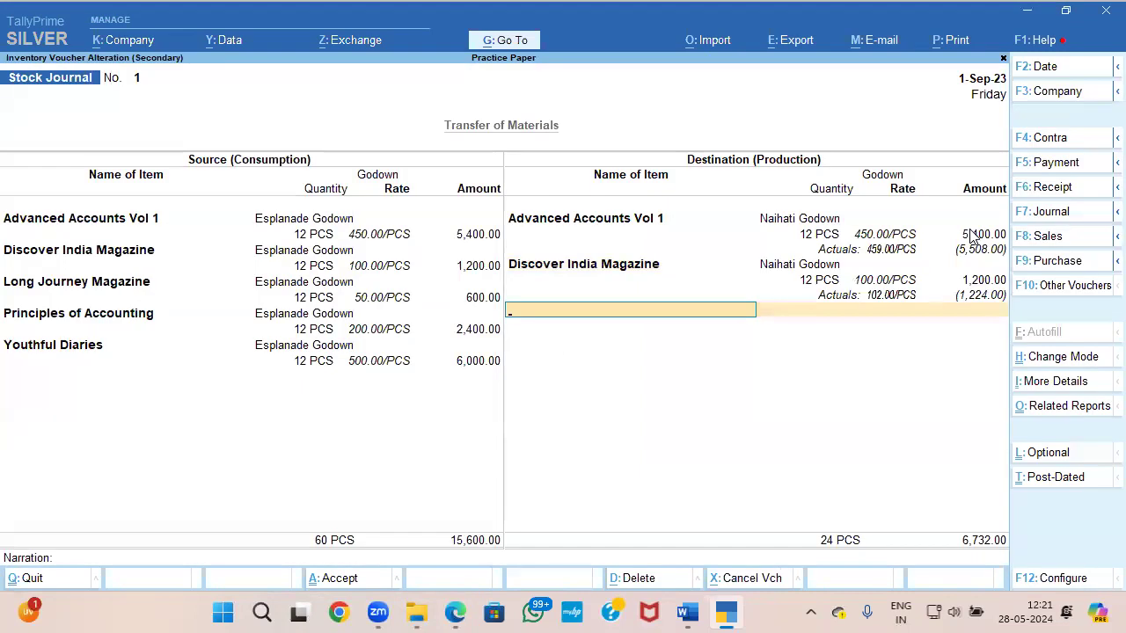
{"action": "type", "text": "l"}
{"action": "key", "text": "Return"}
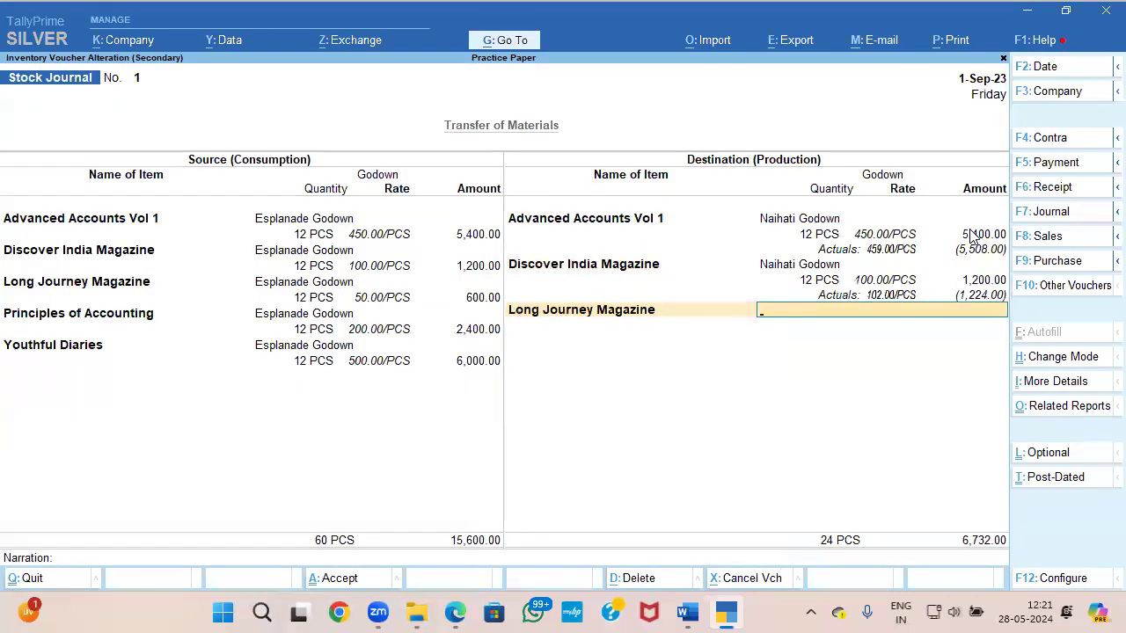
{"action": "type", "text": "N"}
{"action": "key", "text": "Return"}
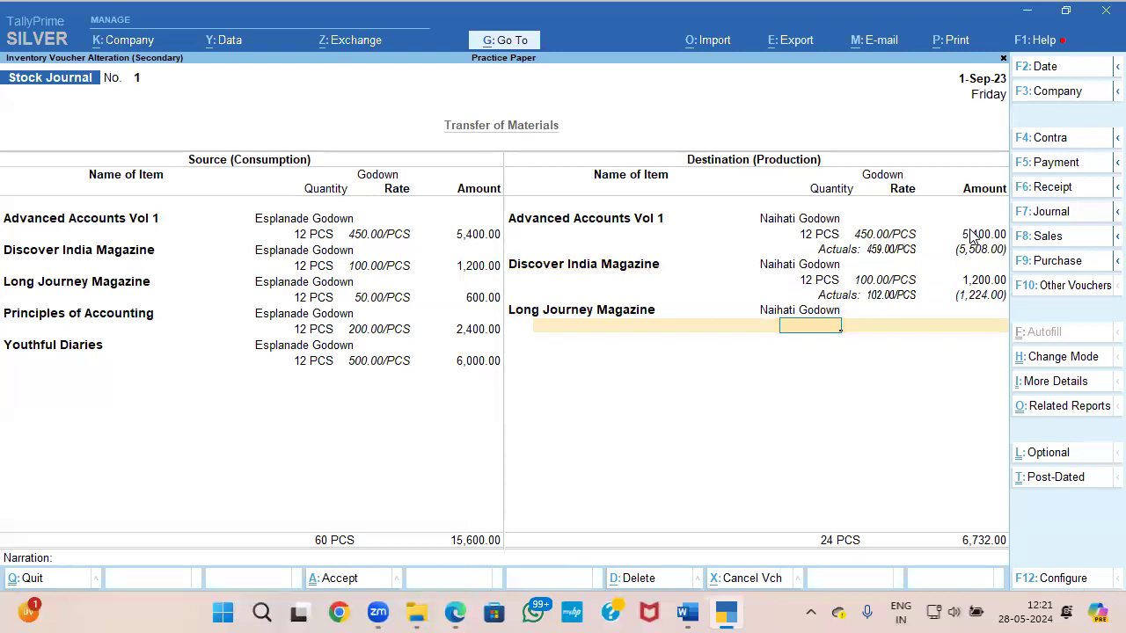
{"action": "type", "text": "12"}
{"action": "key", "text": "Return"}
{"action": "type", "text": "50"}
{"action": "key", "text": "Return"}
{"action": "key", "text": "Return"}
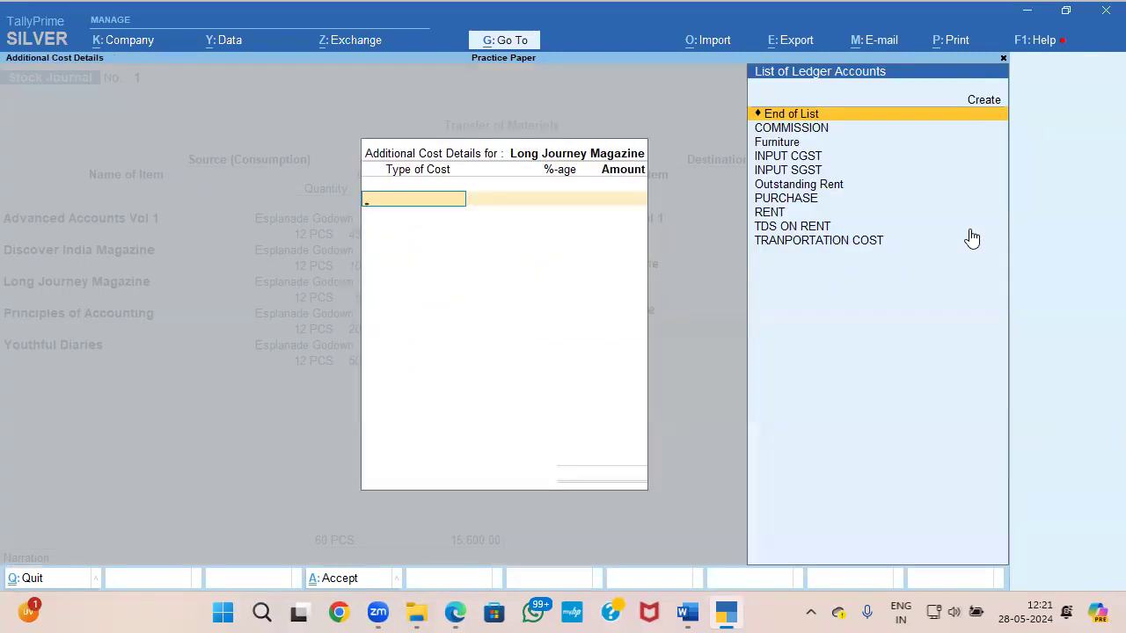
Step: Add TRANPORTATION COST at 2% as the additional cost for Long Journey Magazine
{"action": "left_click", "coordinate": [970, 238]}
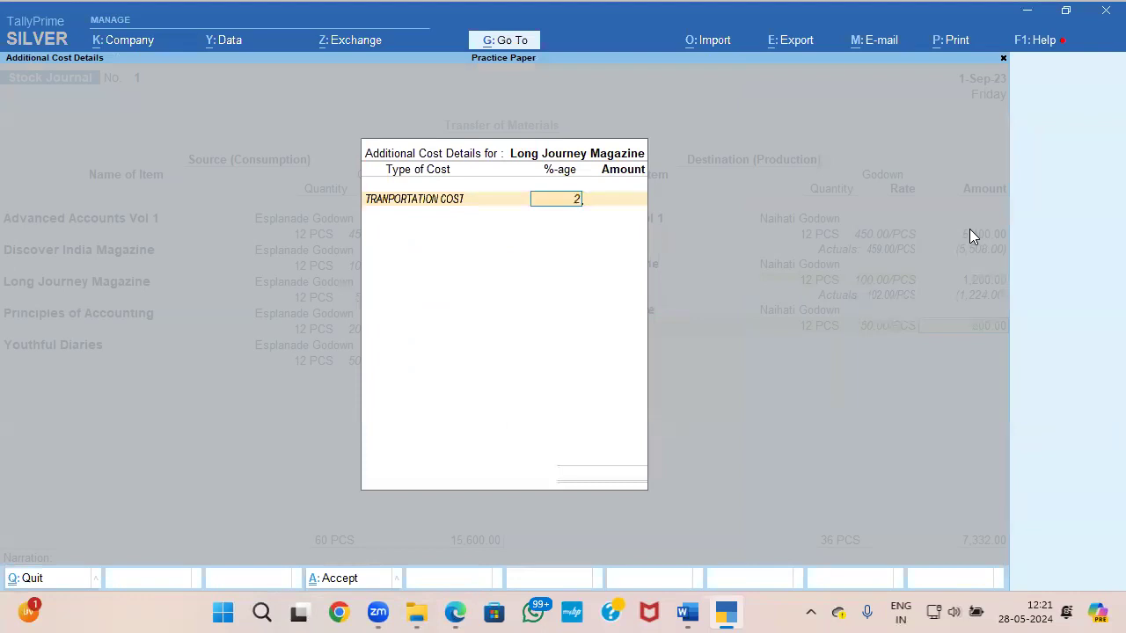
{"action": "key", "text": "Return"}
{"action": "key", "text": "Return"}
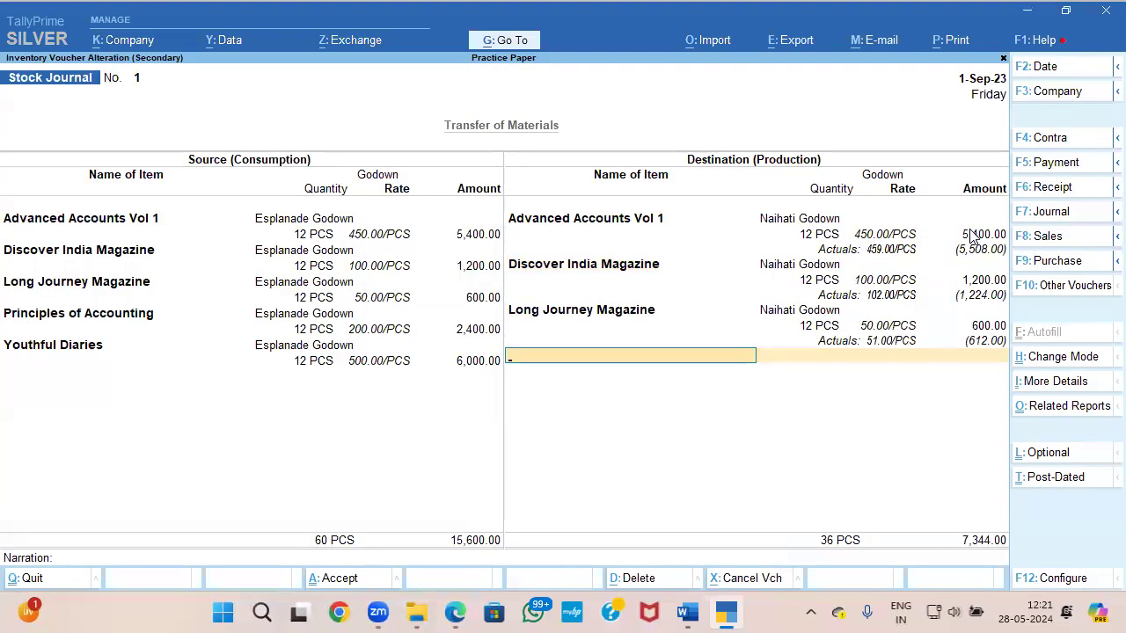
Step: Add Principles of Accounting to the destination side in Naihati Godown with 12 PCS at 200.00/PCS
{"action": "type", "text": "P"}
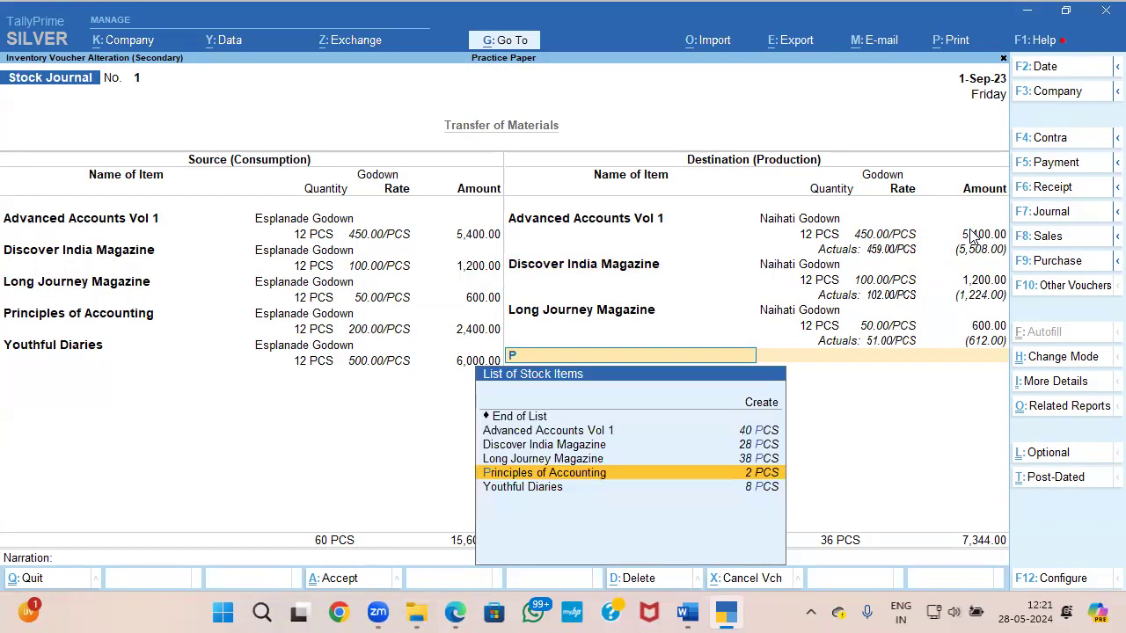
{"action": "key", "text": "Return"}
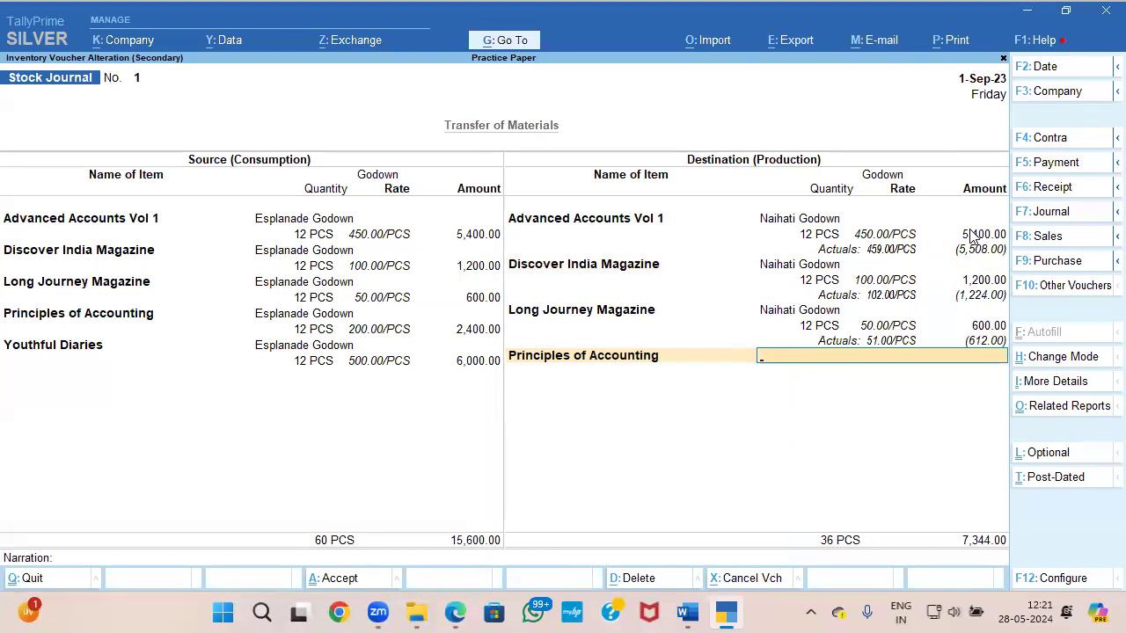
{"action": "key", "text": "Return"}
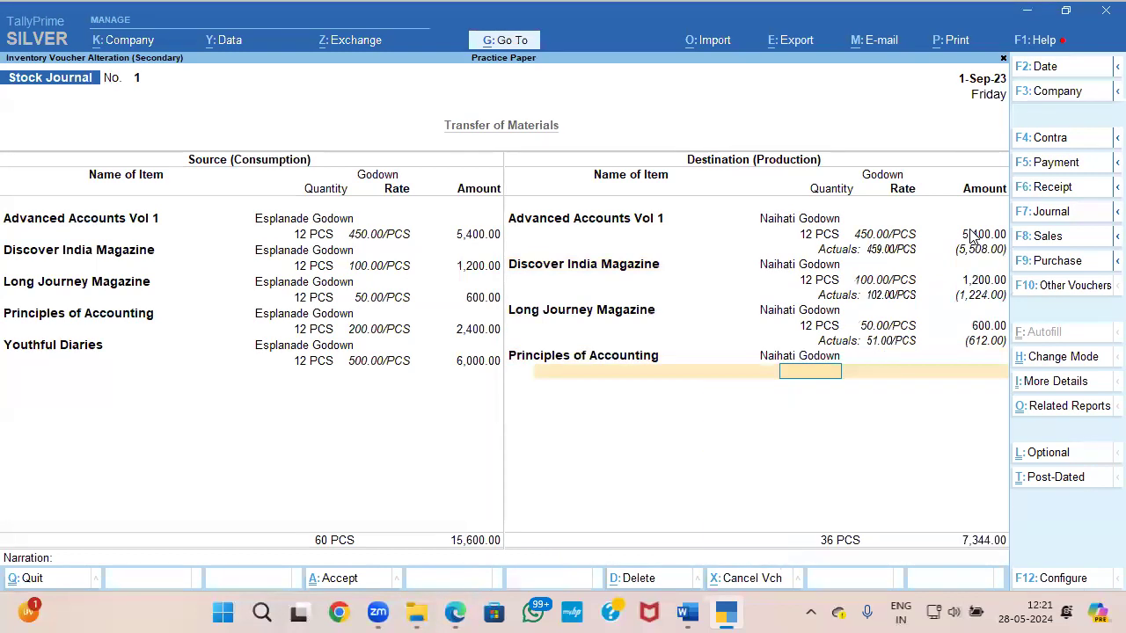
{"action": "key", "text": "Return"}
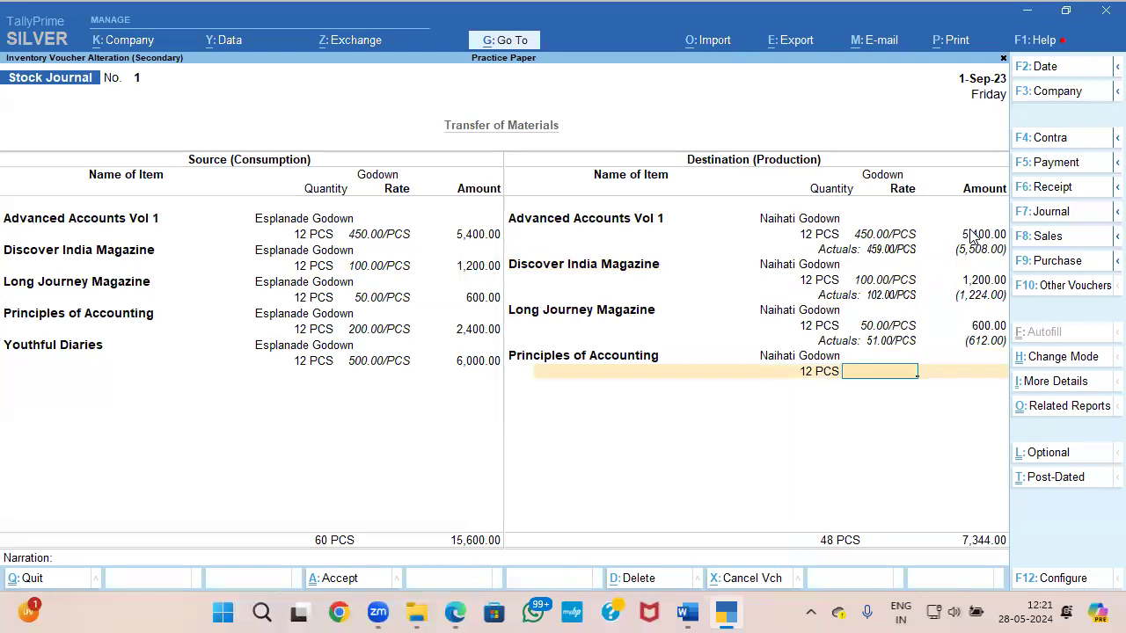
{"action": "type", "text": "200"}
{"action": "key", "text": "Return"}
Step: Add TRANPORTATION COST at 2% as the additional cost for Principles of Accounting
{"action": "key", "text": "Return"}
{"action": "key", "text": "Down"}
{"action": "left_click", "coordinate": [972, 238]}
{"action": "type", "text": "2"}
{"action": "key", "text": "Return"}
Step: Add Youthful Diaries to the destination side in Naihati Godown with 12 PCS at 500.00/PCS
{"action": "key", "text": "Return"}
{"action": "key", "text": "Return"}
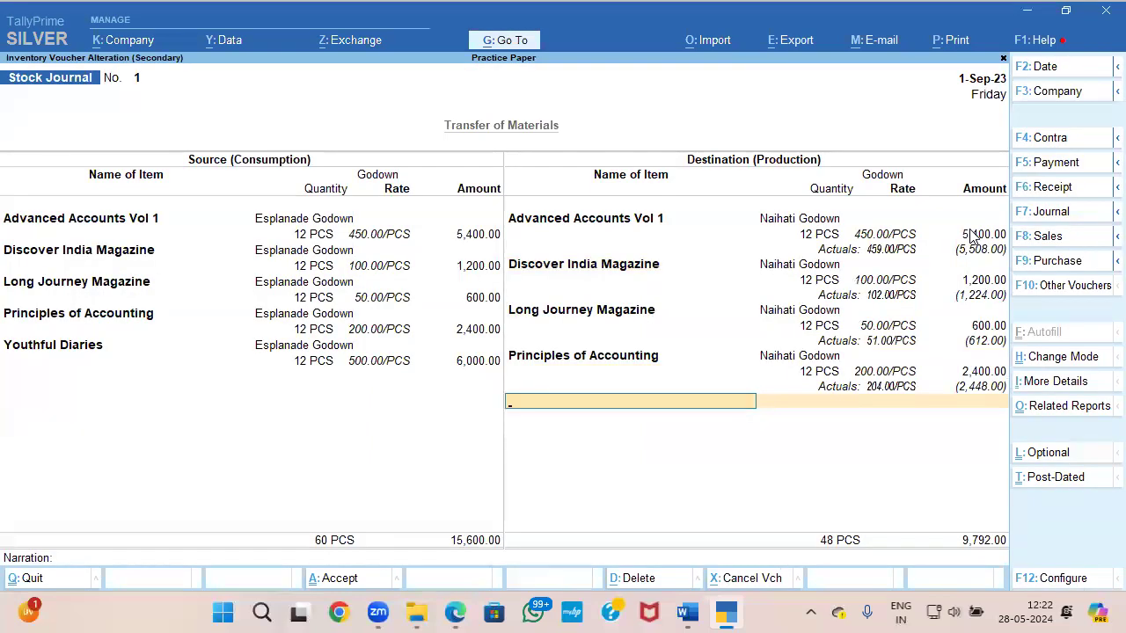
{"action": "type", "text": "Y"}
{"action": "key", "text": "Return"}
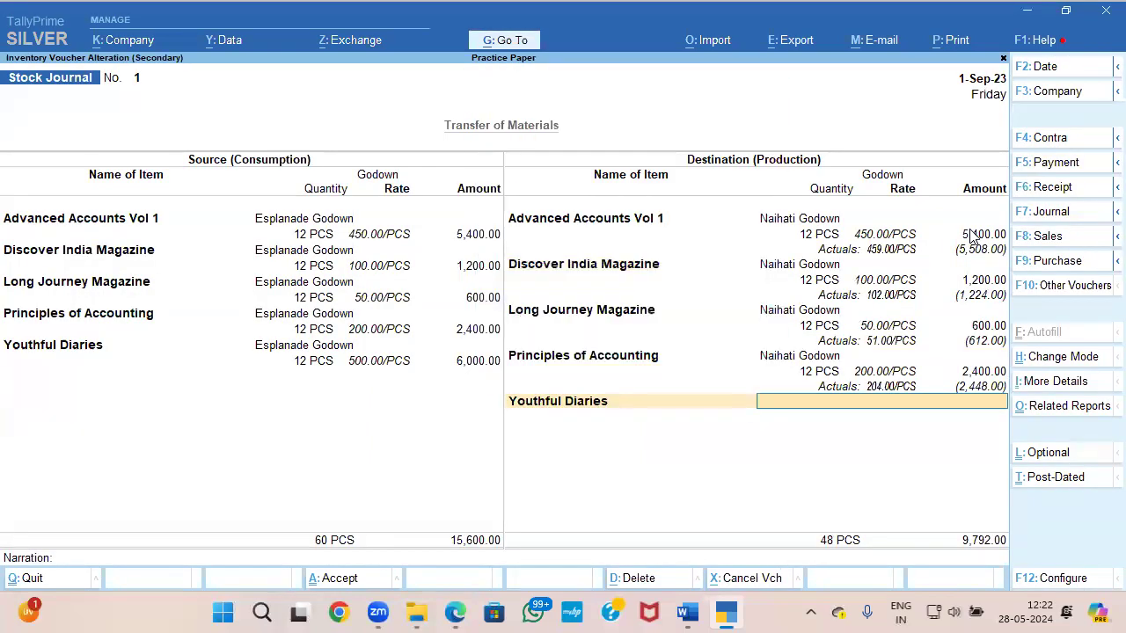
{"action": "key", "text": "Return"}
{"action": "type", "text": "12"}
{"action": "key", "text": "Return"}
{"action": "type", "text": "500"}
Step: Add TRANPORTATION COST at 2% as the additional cost for Youthful Diaries
{"action": "key", "text": "Return"}
{"action": "key", "text": "Return"}
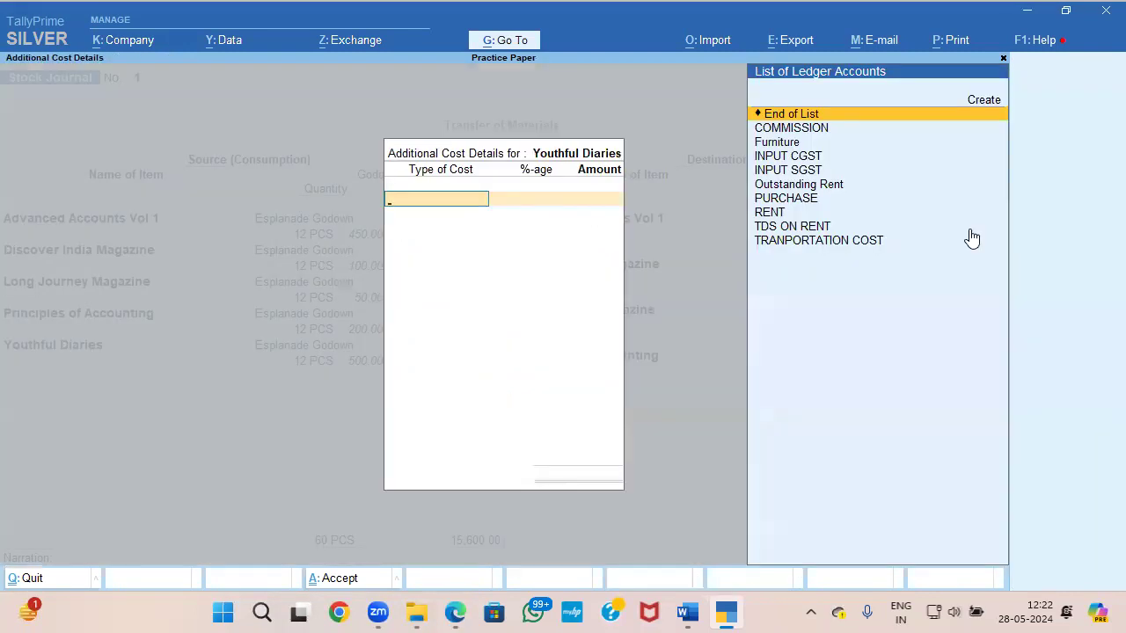
{"action": "key", "text": "Down"}
{"action": "key", "text": "Down"}
{"action": "key", "text": "Down"}
{"action": "key", "text": "Down"}
{"action": "key", "text": "Down"}
{"action": "key", "text": "Down"}
{"action": "key", "text": "Down"}
{"action": "key", "text": "Down"}
{"action": "key", "text": "Down"}
{"action": "key", "text": "Return"}
{"action": "type", "text": "2"}
{"action": "key", "text": "Return"}
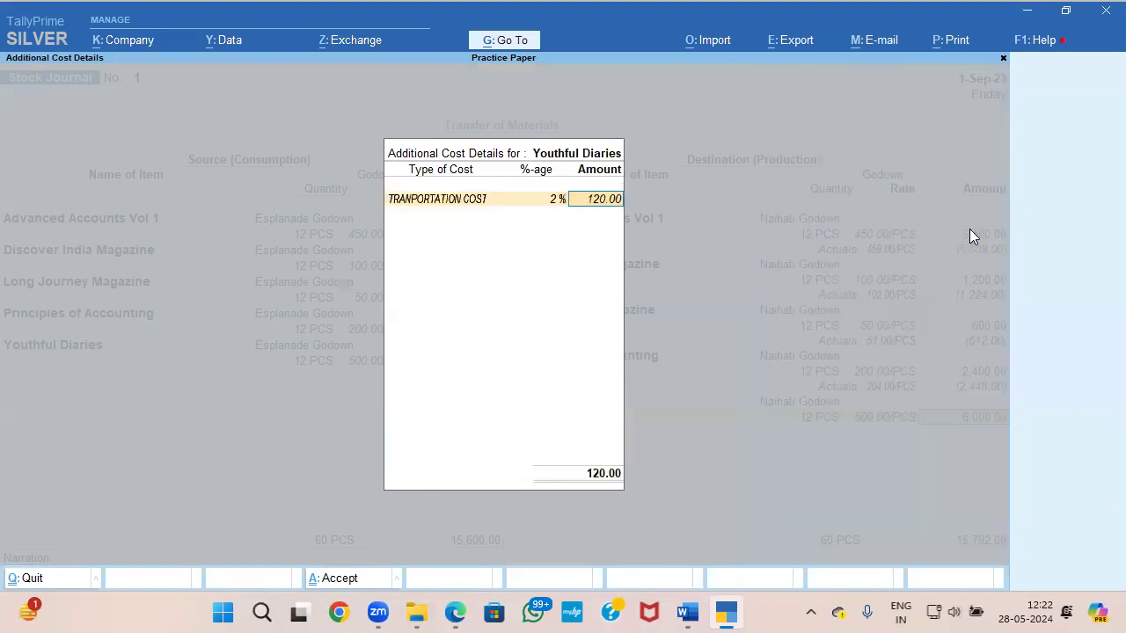
{"action": "key", "text": "Return"}
{"action": "key", "text": "Return"}
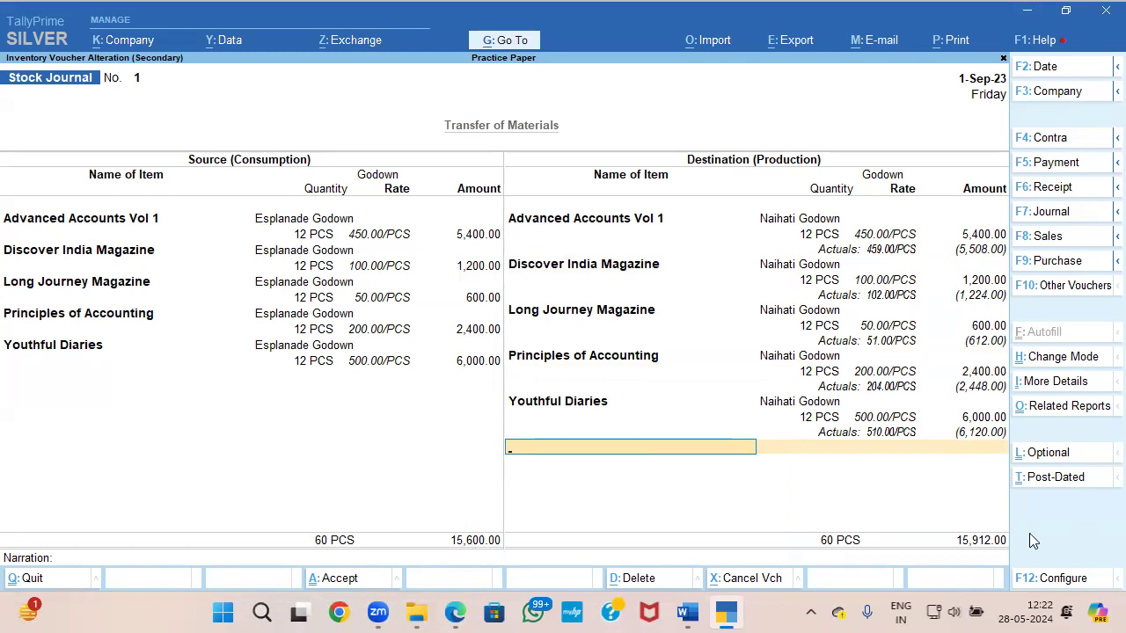
Step: End the destination item list, leave the narration blank, and save the altered stock journal
{"action": "key", "text": "Return"}
{"action": "key", "text": "Return"}
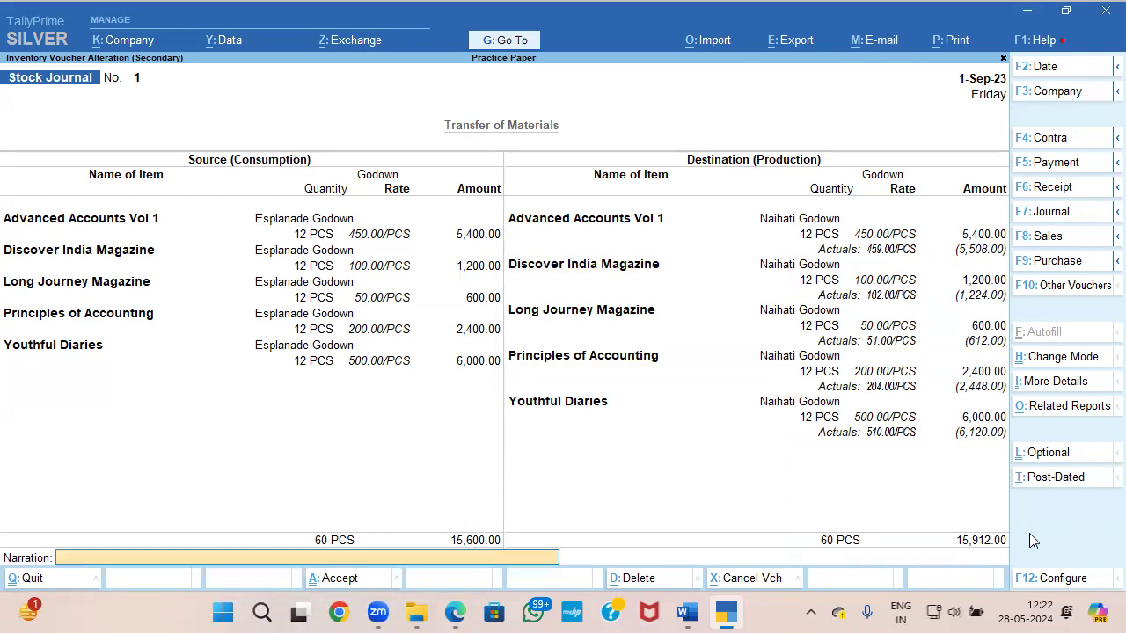
{"action": "key", "text": "Return"}
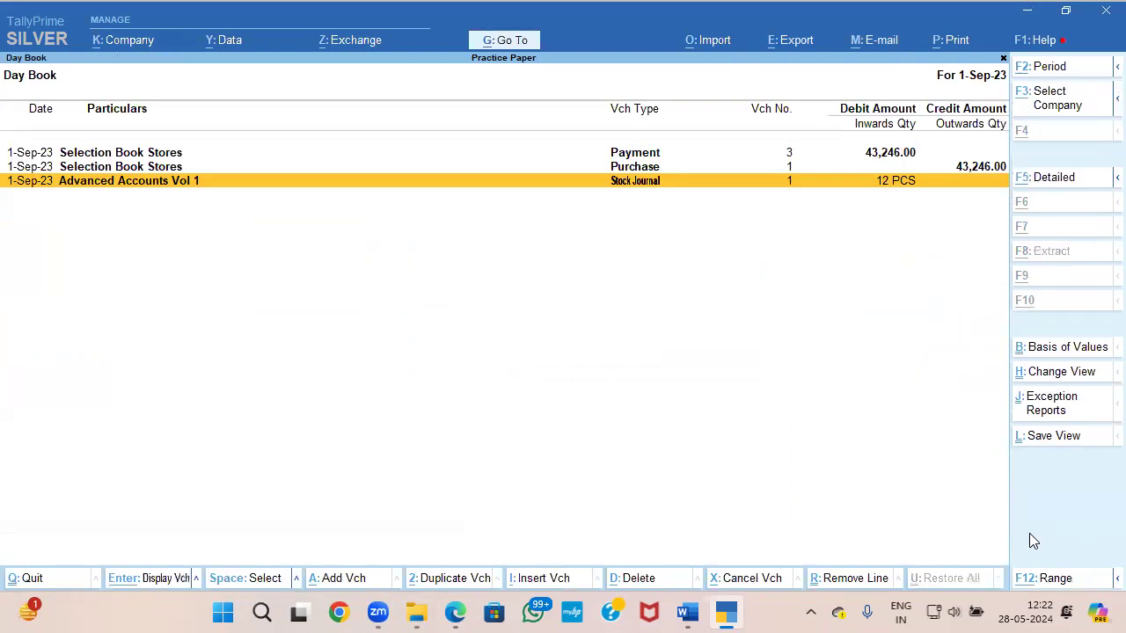
Step: Create a new Payment voucher from the Day Book and debit TRANPORTATION COST with 312
{"action": "key", "text": "alt+a"}
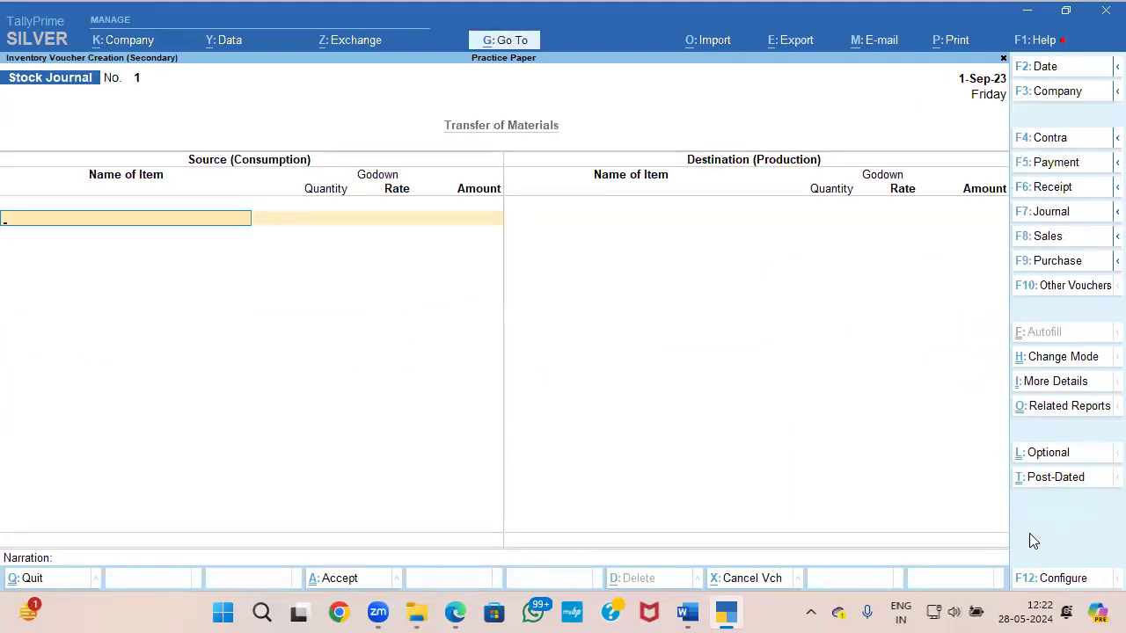
{"action": "key", "text": "F5"}
{"action": "key", "text": "Return"}
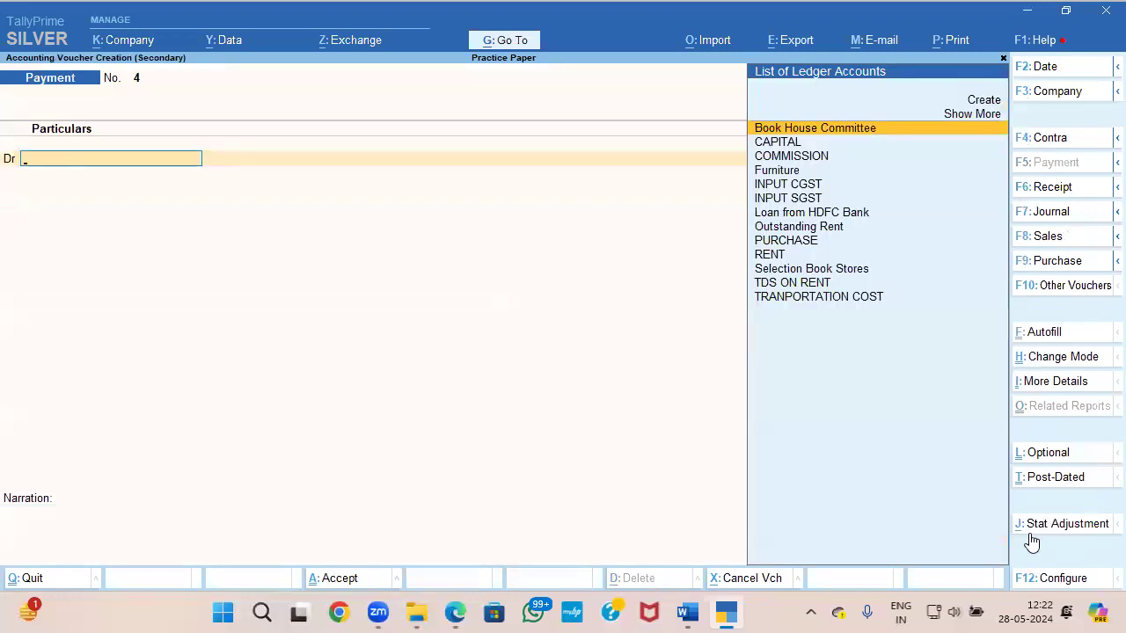
{"action": "type", "text": "tr"}
{"action": "key", "text": "Return"}
{"action": "type", "text": "312"}
{"action": "key", "text": "Return"}
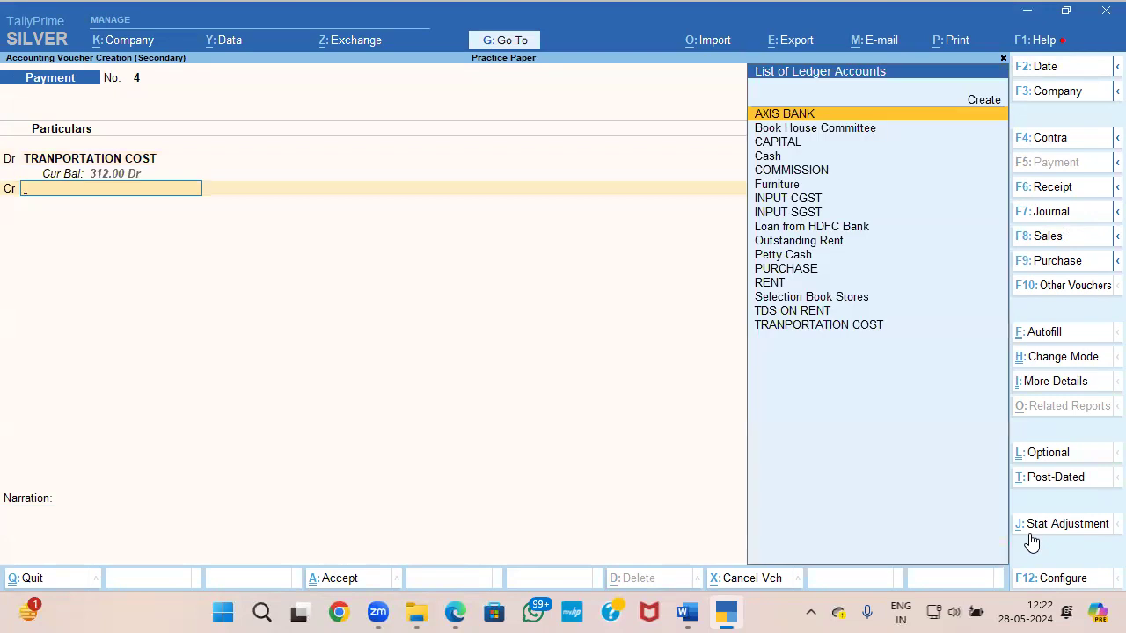
Step: Check question 6 in the Word paper, credit Cash with 312.00 against TRANPORTATION COST in TallyPrime, and save the Payment voucher
{"action": "key", "text": "alt+Tab"}
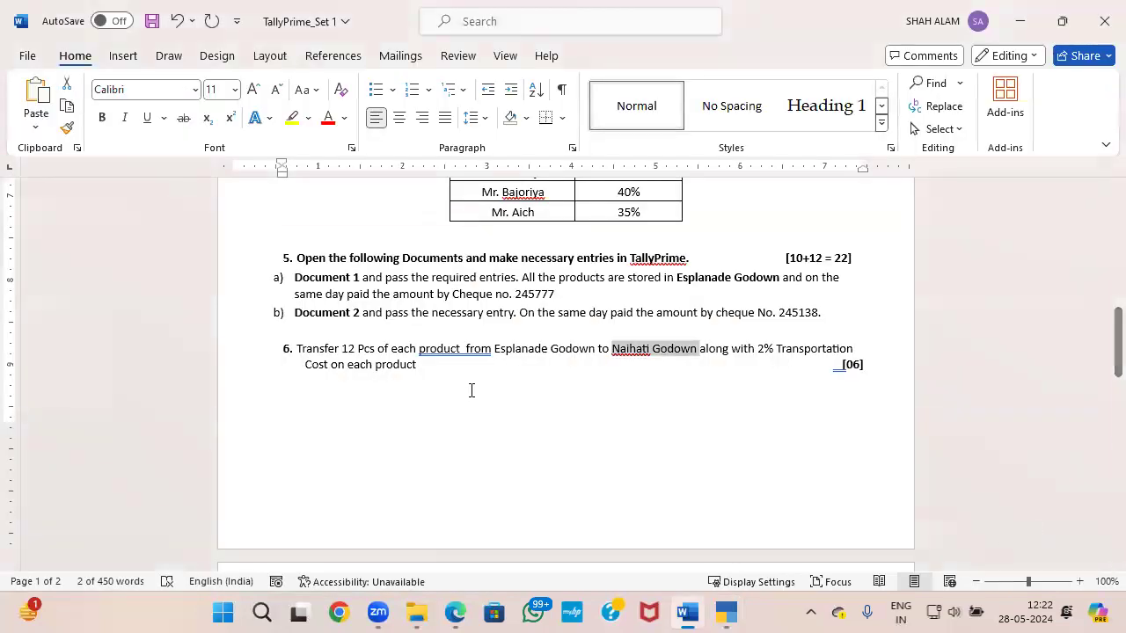
{"action": "scroll", "coordinate": [471, 390], "scroll_direction": "down", "scroll_amount": 2}
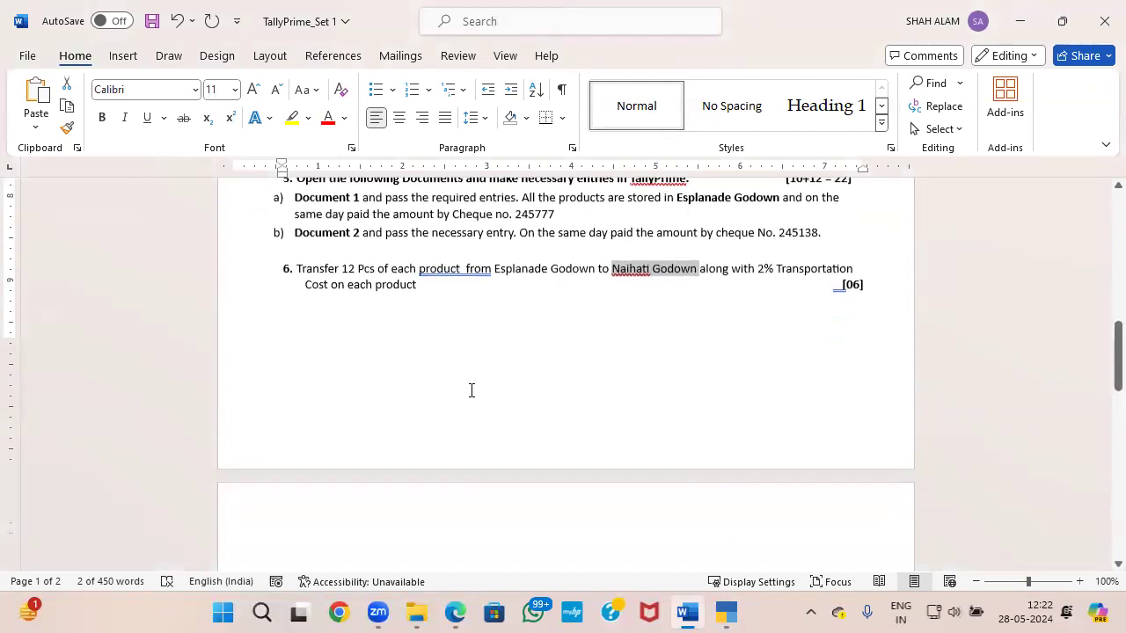
{"action": "key", "text": "alt+Tab"}
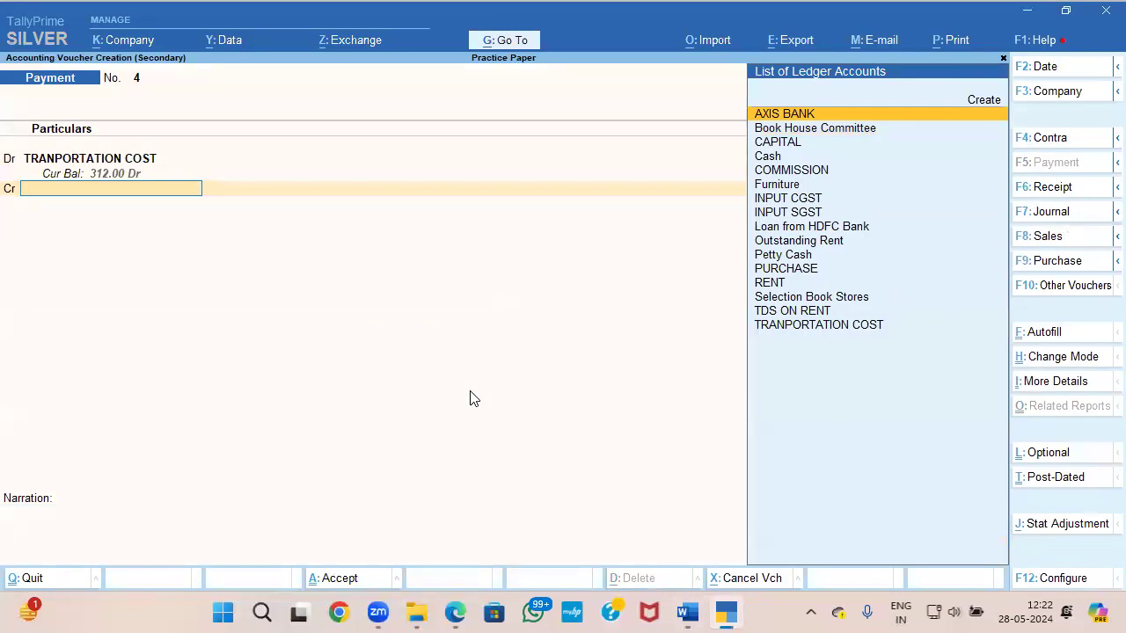
{"action": "key", "text": "Down"}
{"action": "key", "text": "Down"}
{"action": "key", "text": "Down"}
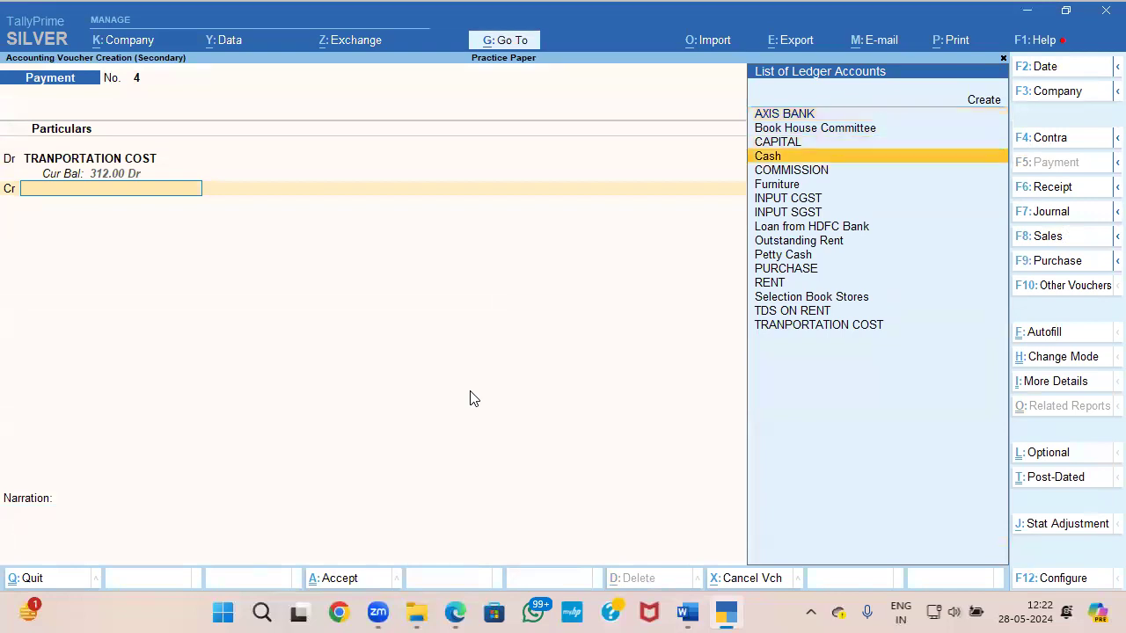
{"action": "key", "text": "Return"}
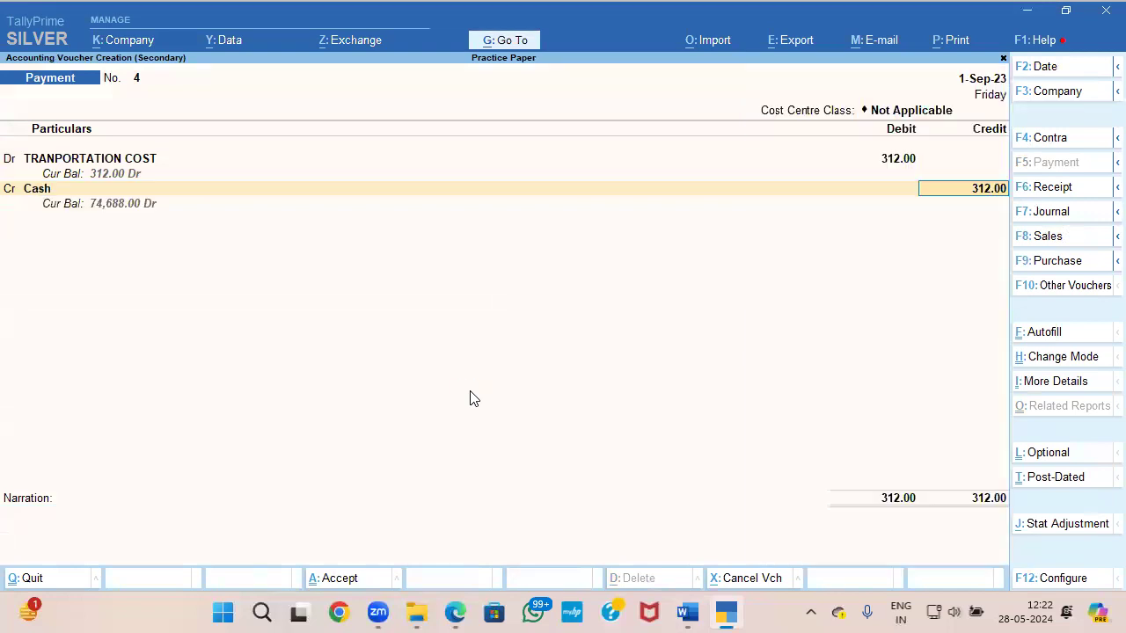
{"action": "key", "text": "ctrl+a"}
Step: Switch to the TallyPrime_Set 1 paper in Word and read question 7 on Johnson Pvt. Ltd.'s credit terms and sale
{"action": "key", "text": "alt+Tab"}
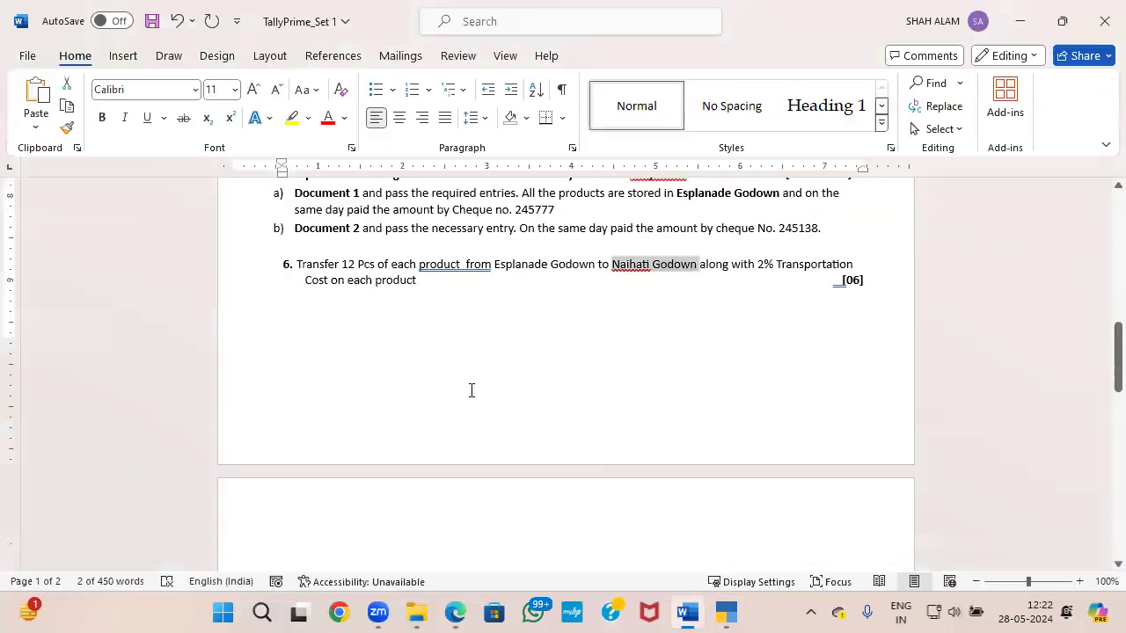
{"action": "scroll", "coordinate": [531, 434], "scroll_direction": "down", "scroll_amount": 4}
{"action": "scroll", "coordinate": [530, 434], "scroll_direction": "down", "scroll_amount": 6}
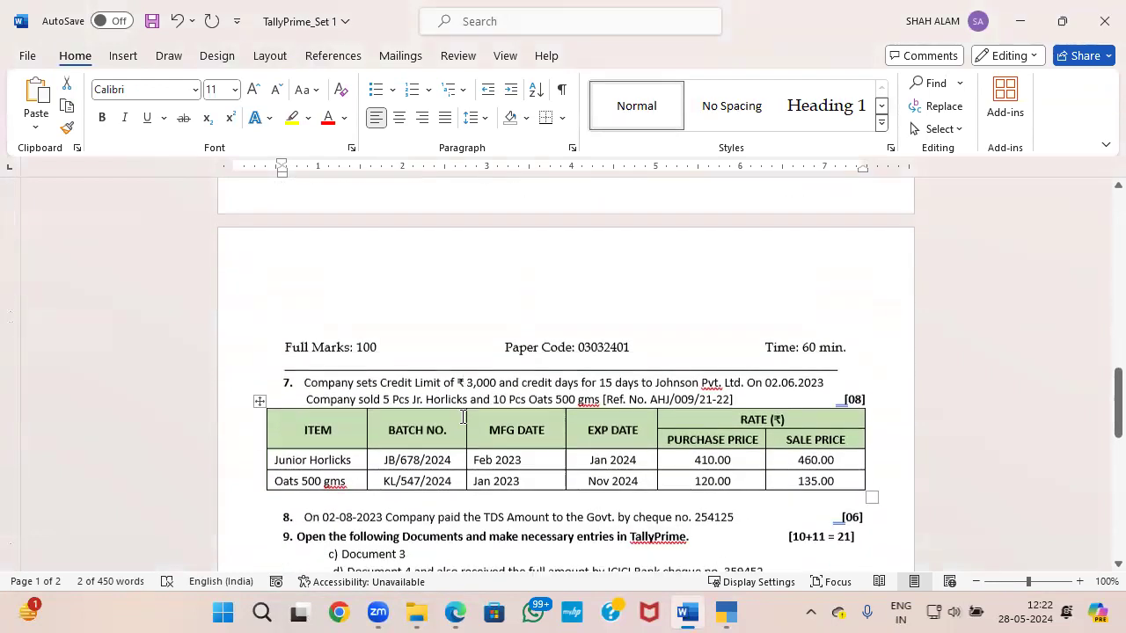
{"action": "scroll", "coordinate": [459, 415], "scroll_direction": "up", "scroll_amount": 2}
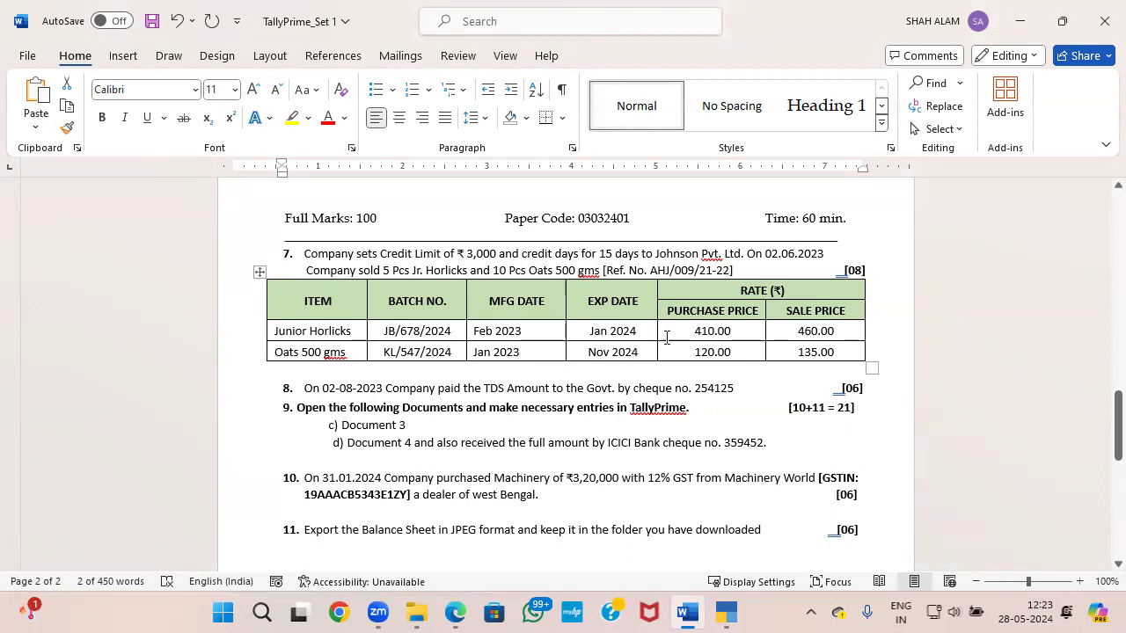
Step: Recheck question 7 in the Word paper, leave TallyPrime's Day Book, and start a new Sales voucher
{"action": "key", "text": "alt+Tab"}
{"action": "key", "text": "alt+Tab"}
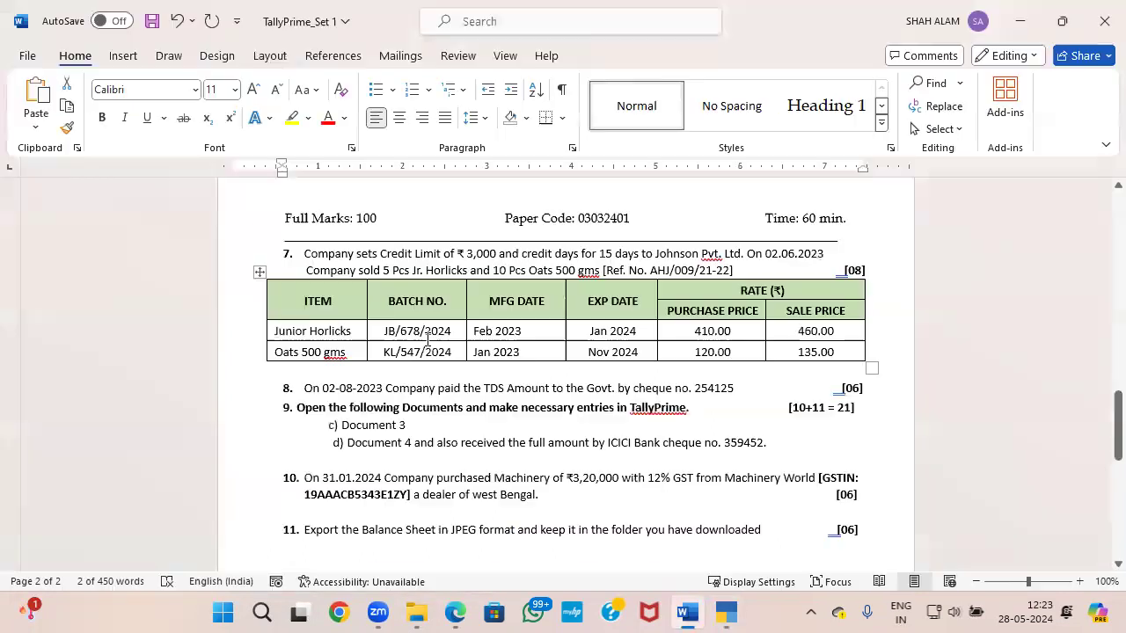
{"action": "key", "text": "alt+Tab"}
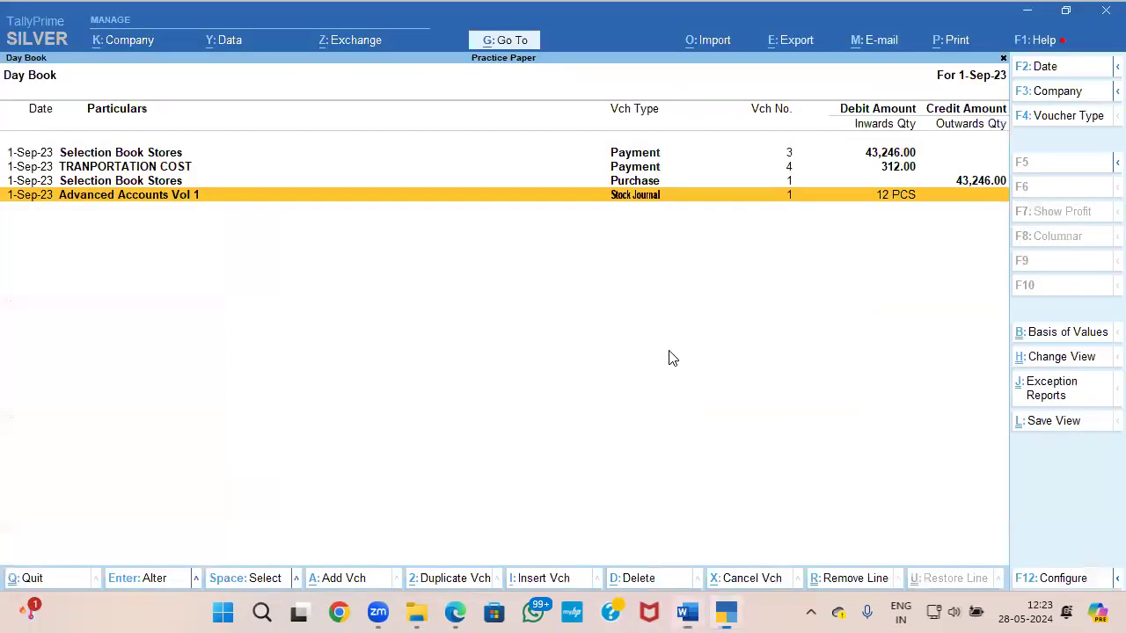
{"action": "key", "text": "alt+Tab"}
{"action": "key", "text": "alt+Tab"}
{"action": "key", "text": "alt+Tab"}
{"action": "key", "text": "alt+Tab"}
{"action": "key", "text": "Escape"}
{"action": "key", "text": "Escape"}
{"action": "key", "text": "Escape"}
{"action": "key", "text": "Down"}
{"action": "key", "text": "Down"}
{"action": "key", "text": "Down"}
{"action": "key", "text": "Return"}
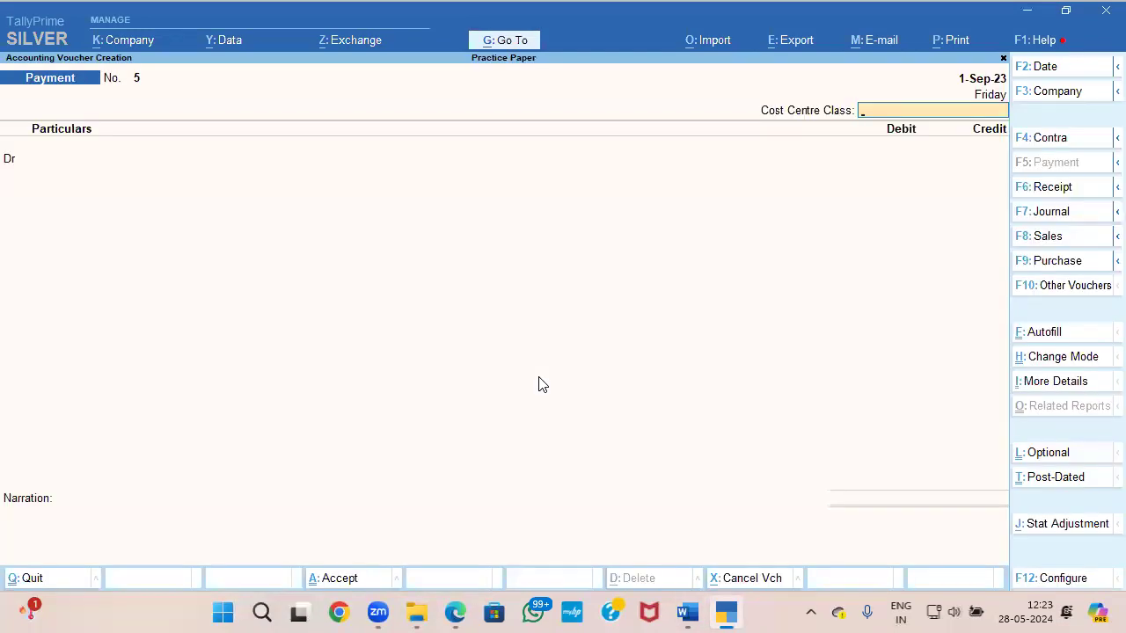
{"action": "key", "text": "F8"}
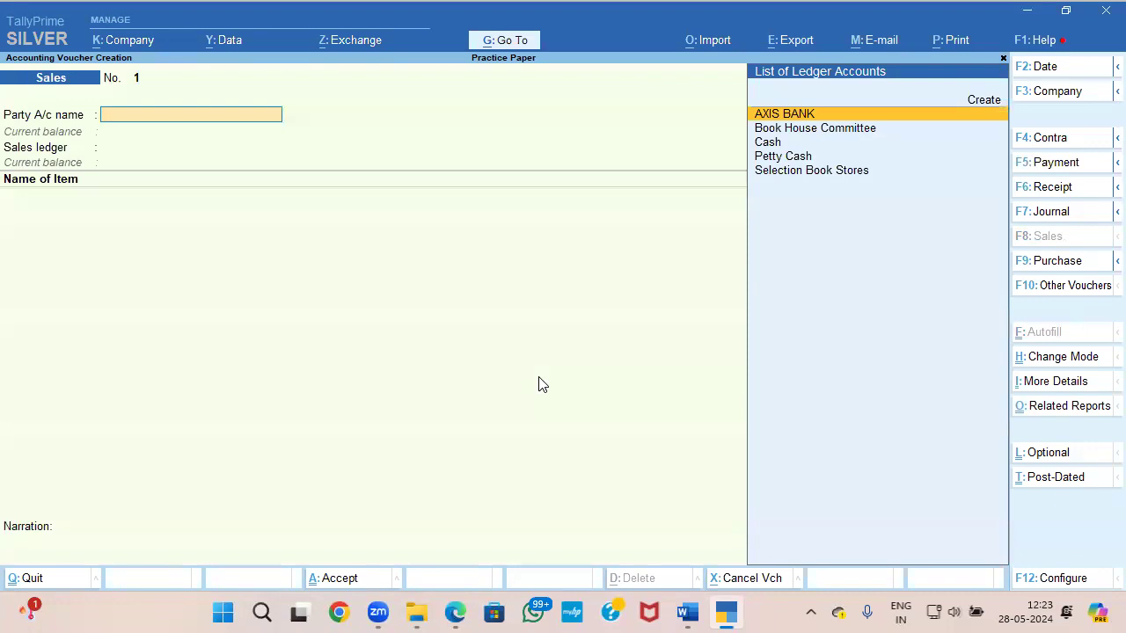
Step: Check the sale date in question 7 and set the Sales voucher's date to 2-Jun-23
{"action": "key", "text": "F2"}
{"action": "type", "text": "1-4"}
{"action": "key", "text": "Return"}
{"action": "key", "text": "alt+Tab"}
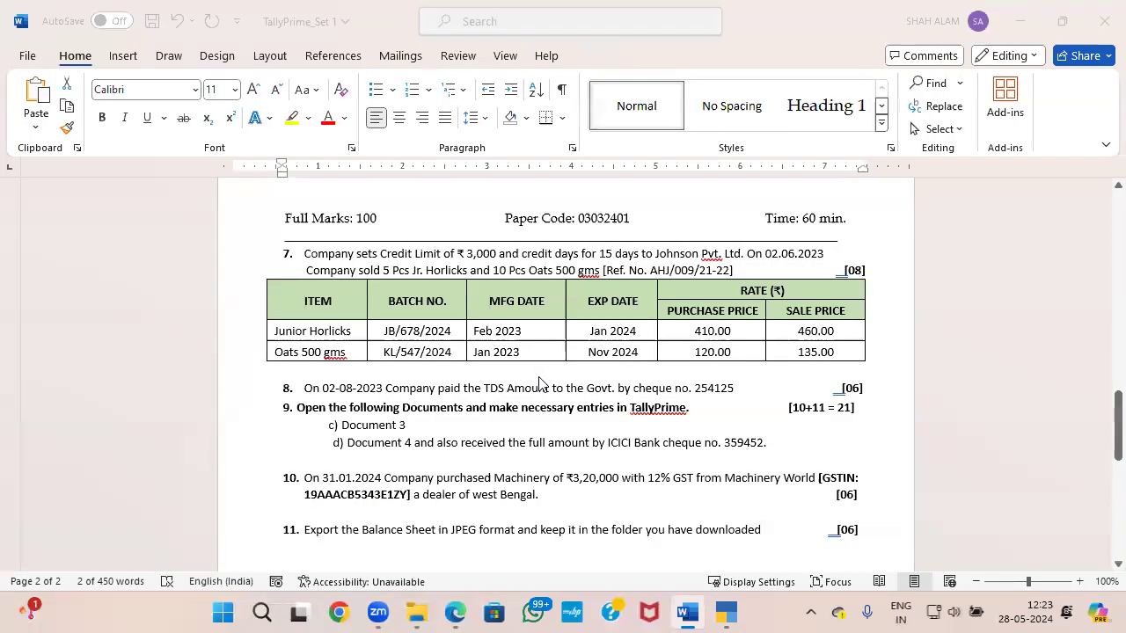
{"action": "key", "text": "alt+Tab"}
{"action": "key", "text": "F2"}
{"action": "type", "text": "2-6"}
{"action": "key", "text": "Return"}
Step: Create a new party ledger from the Sales voucher, copying the name Johnson Pvt. from question 7 in Word
{"action": "key", "text": "Up"}
{"action": "key", "text": "Return"}
{"action": "key", "text": "alt+Tab"}
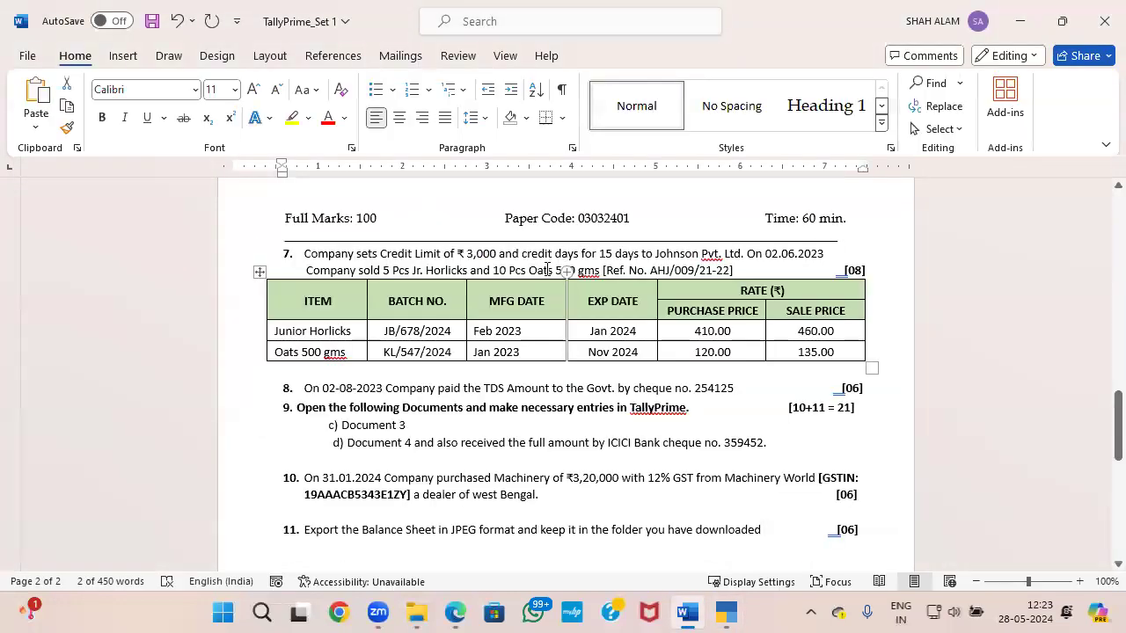
{"action": "left_click_drag", "start_coordinate": [672, 253], "coordinate": [721, 259]}
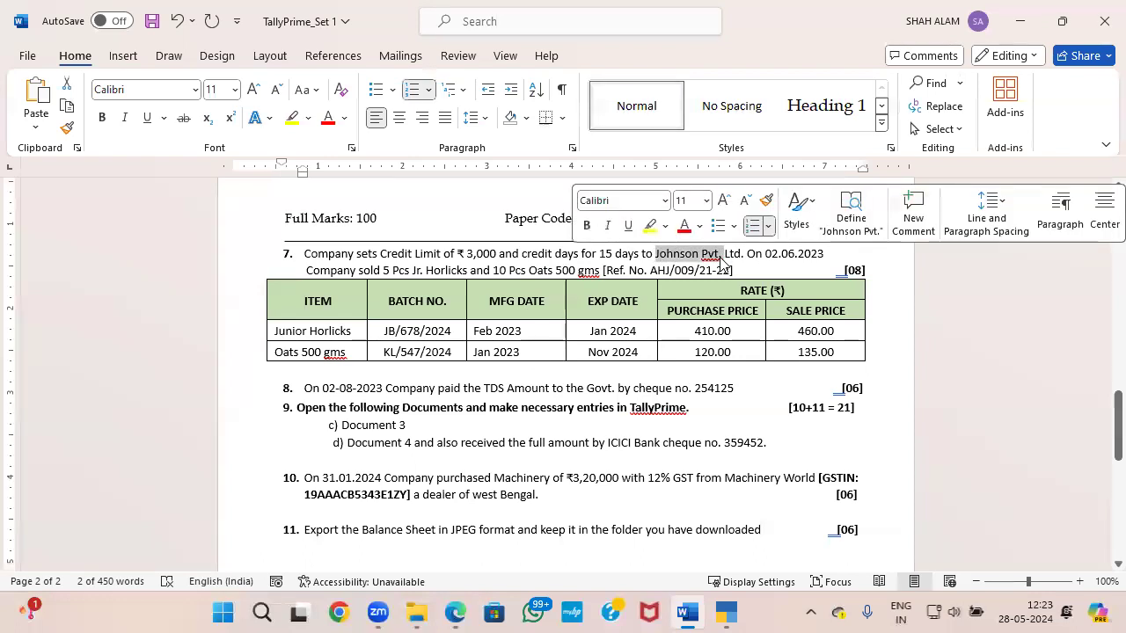
{"action": "key", "text": "ctrl+c"}
{"action": "key", "text": "alt+Tab"}
{"action": "key", "text": "ctrl+alt+v"}
{"action": "key", "text": "Return"}
Step: Group the Johnson Pvt. ledger under Sundry Debtors with bill-by-bill balances, leaving the credit period and credit limit blank
{"action": "key", "text": "Return"}
{"action": "type", "text": "SU"}
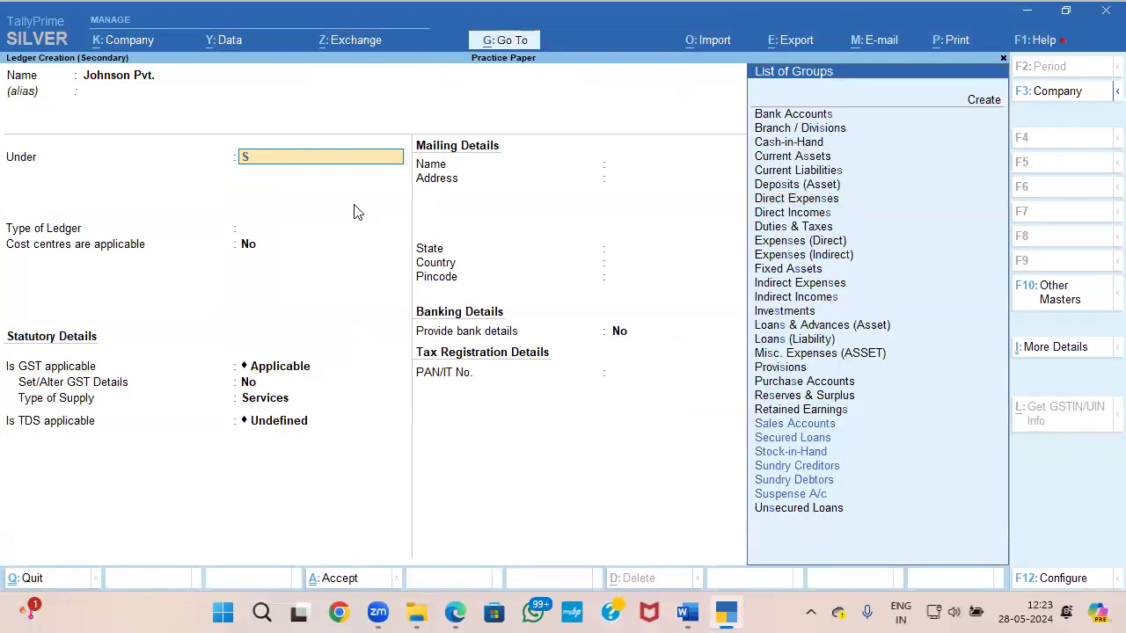
{"action": "key", "text": "Down"}
{"action": "key", "text": "Down"}
{"action": "key", "text": "Up"}
{"action": "key", "text": "Down"}
{"action": "key", "text": "Return"}
{"action": "key", "text": "Return"}
{"action": "key", "text": "Return"}
Step: Set the Johnson Pvt. ledger's registration type to Consumer, save it, and accept the voucher's dispatch and party details
{"action": "key", "text": "Return"}
{"action": "key", "text": "Return"}
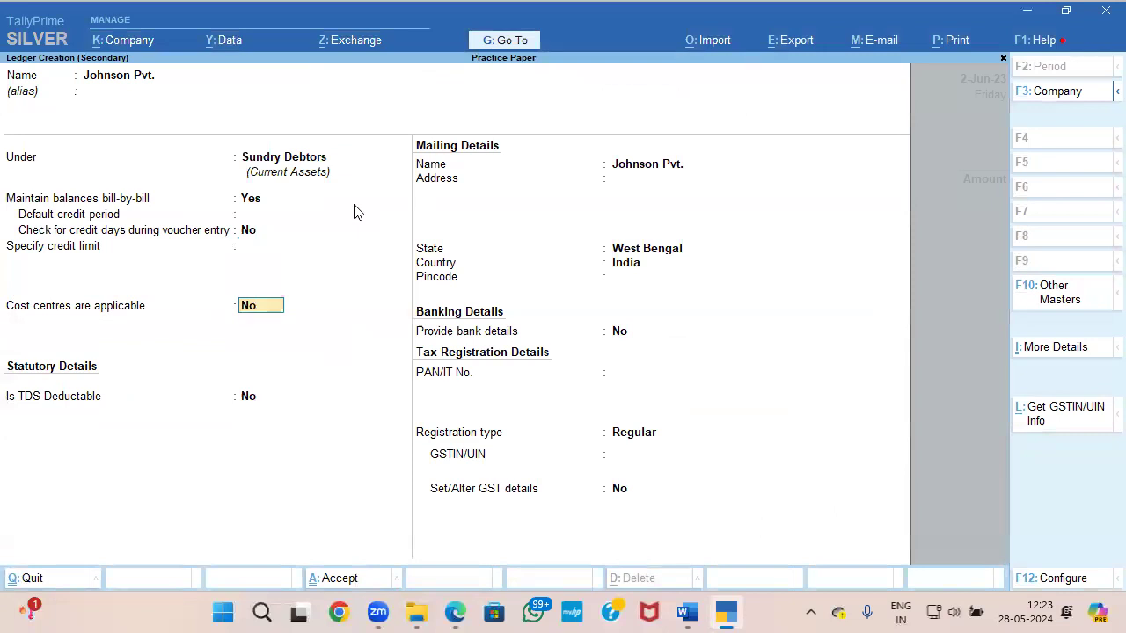
{"action": "key", "text": "Return"}
{"action": "key", "text": "Return"}
{"action": "key", "text": "Return"}
{"action": "key", "text": "Return"}
{"action": "key", "text": "Return"}
{"action": "key", "text": "Return"}
{"action": "key", "text": "Return"}
{"action": "key", "text": "Return"}
{"action": "key", "text": "Up"}
{"action": "key", "text": "Return"}
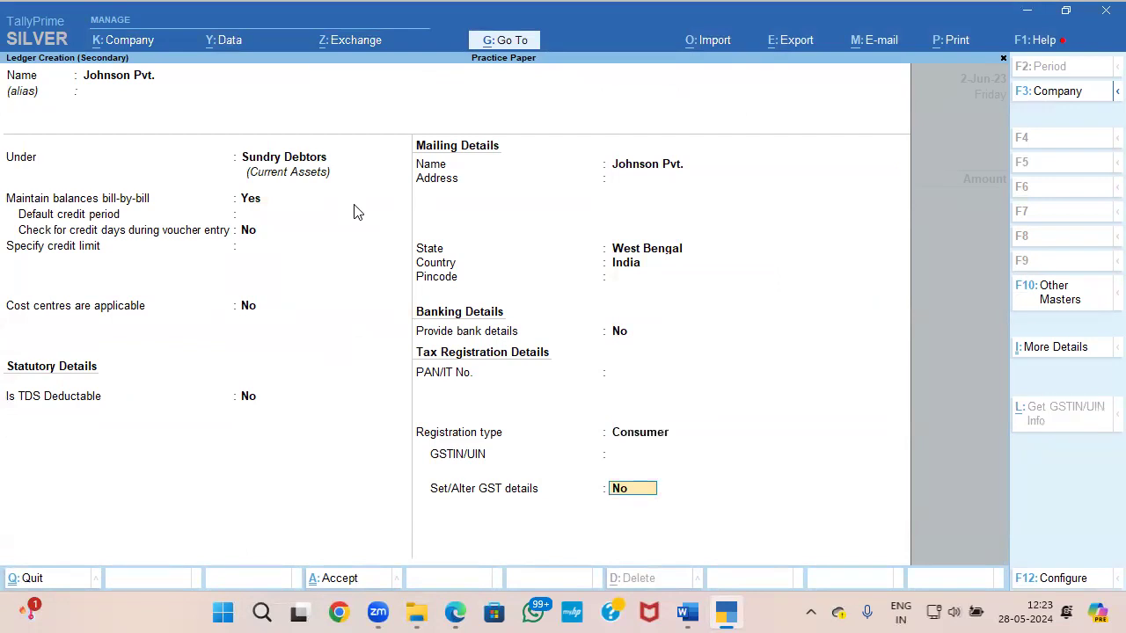
{"action": "key", "text": "ctrl+a"}
{"action": "key", "text": "ctrl+a"}
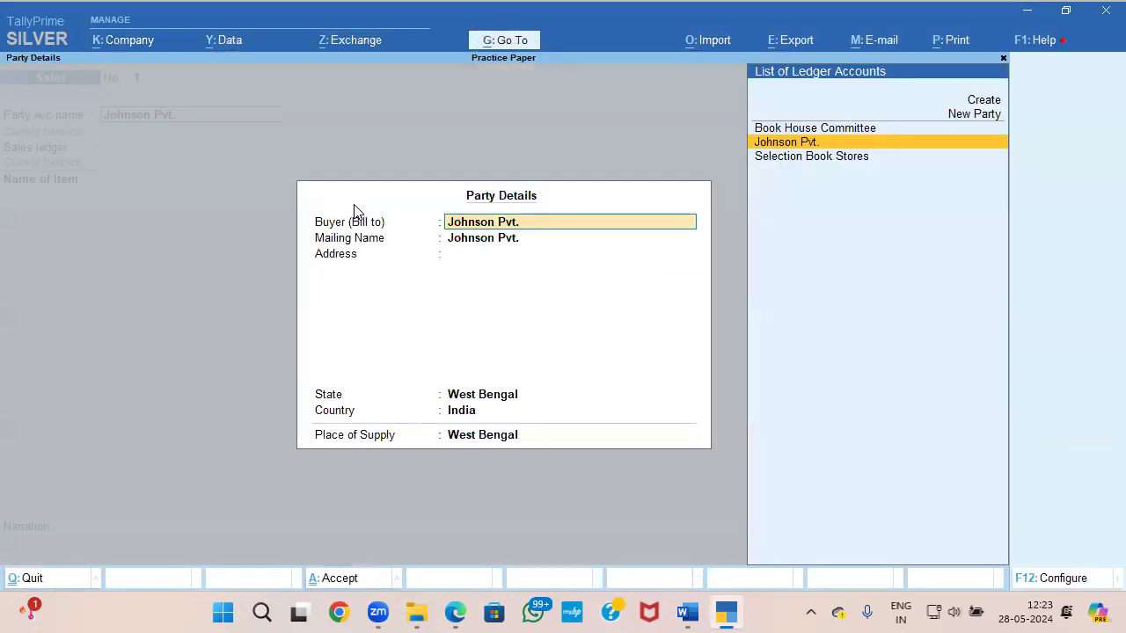
{"action": "key", "text": "ctrl+a"}
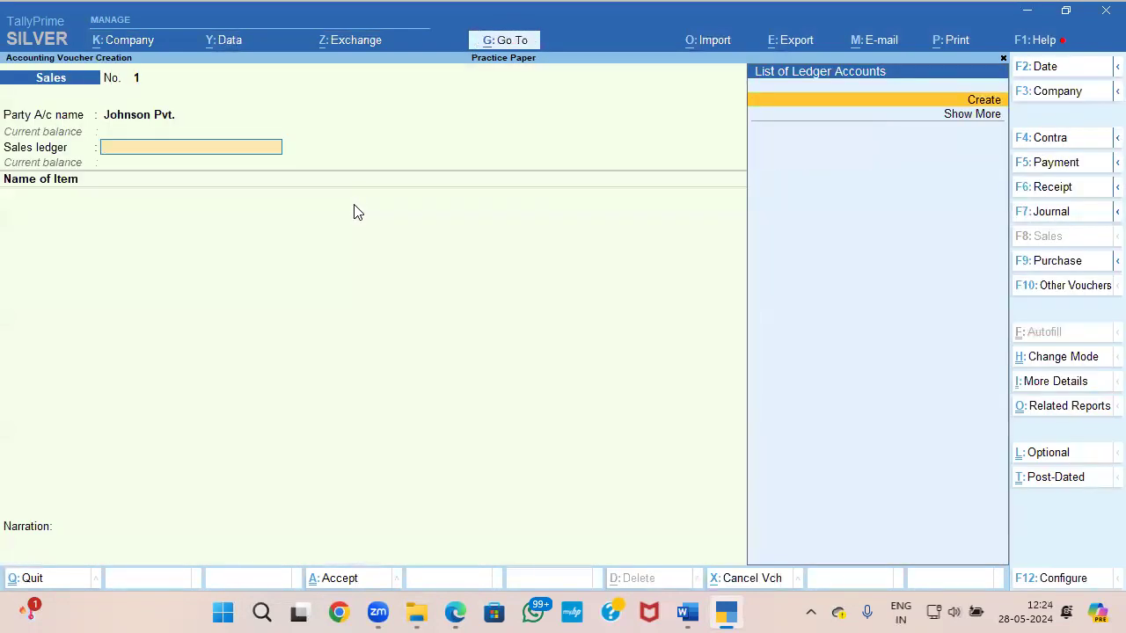
Step: Create a ledger named SALES under Sales Accounts, keeping the ledger type Not Applicable
{"action": "key", "text": "Return"}
{"action": "type", "text": "SALES"}
{"action": "key", "text": "Return"}
{"action": "key", "text": "Return"}
{"action": "type", "text": "SA"}
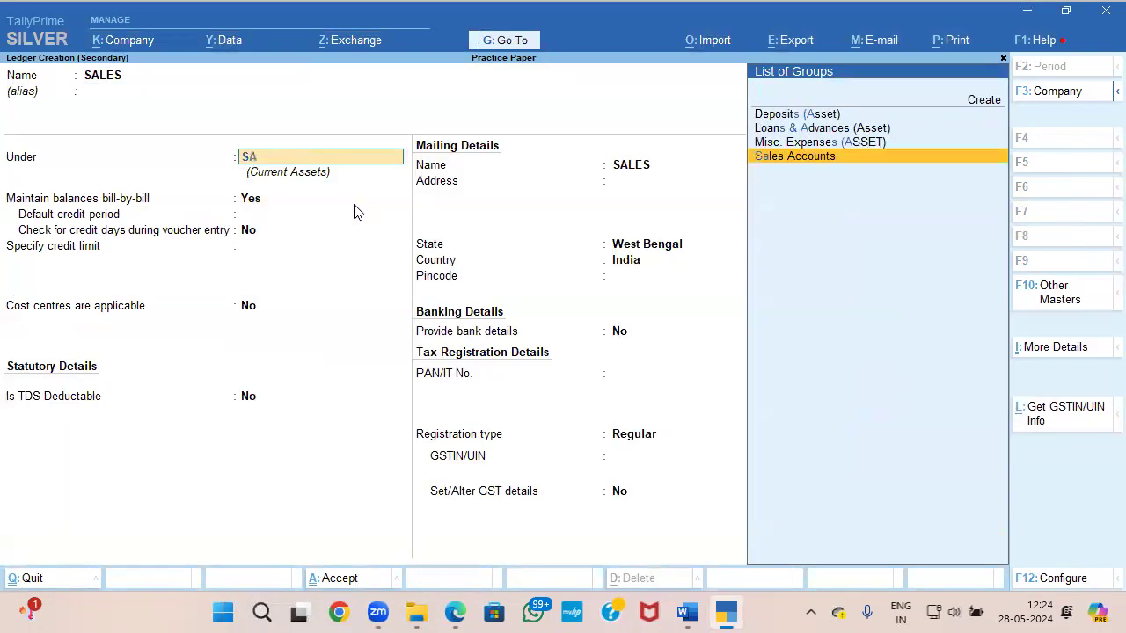
{"action": "key", "text": "Return"}
Step: Set the SALES ledger's cost centres to No and type of supply to Goods, and save the ledger
{"action": "key", "text": "Return"}
{"action": "key", "text": "BackSpace"}
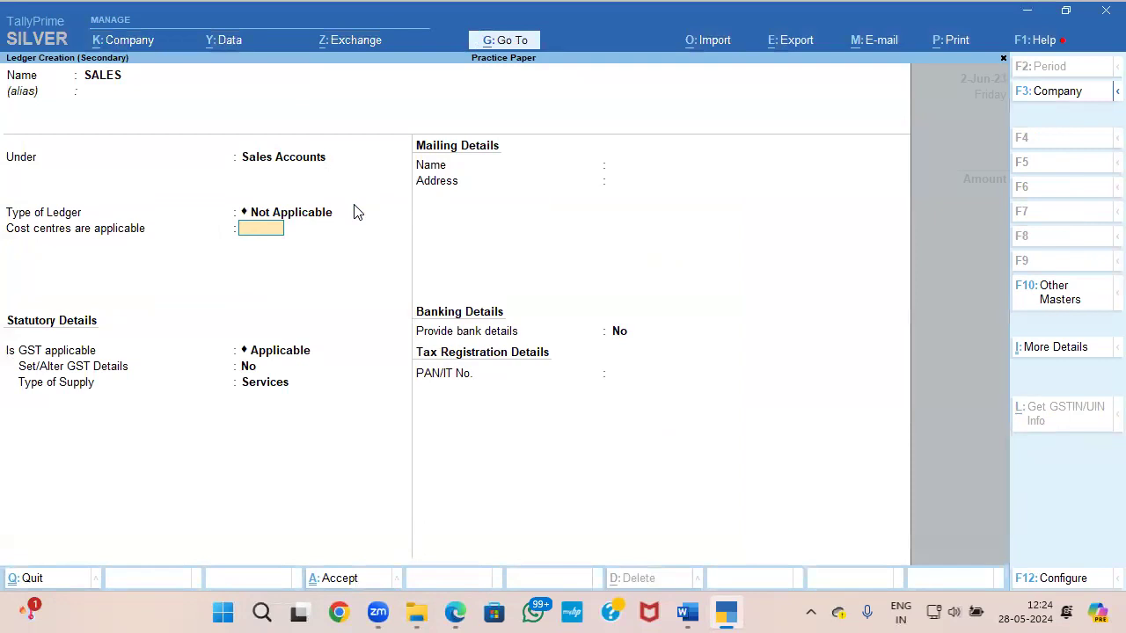
{"action": "type", "text": "N"}
{"action": "key", "text": "Return"}
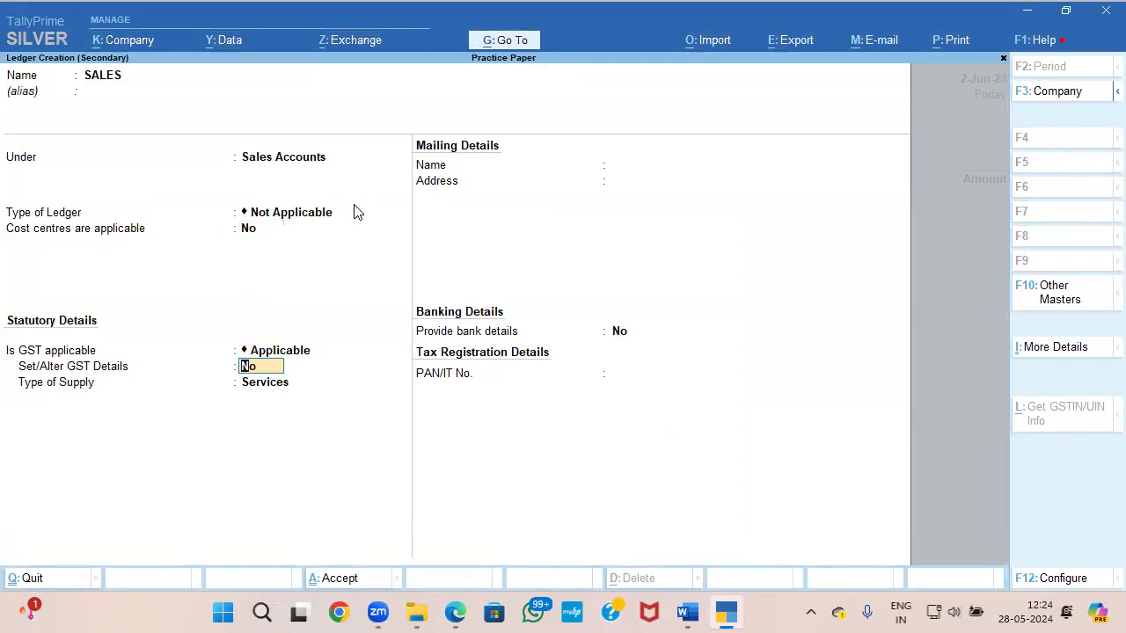
{"action": "key", "text": "Return"}
{"action": "key", "text": "Up"}
{"action": "key", "text": "Return"}
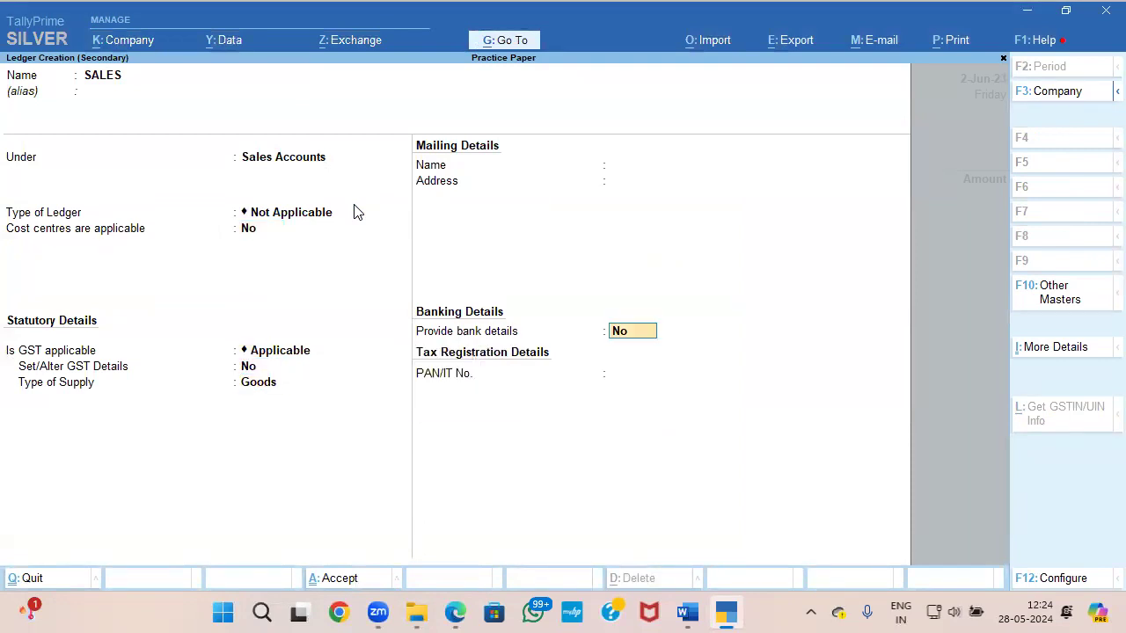
{"action": "key", "text": "ctrl+a"}
{"action": "key", "text": "Return"}
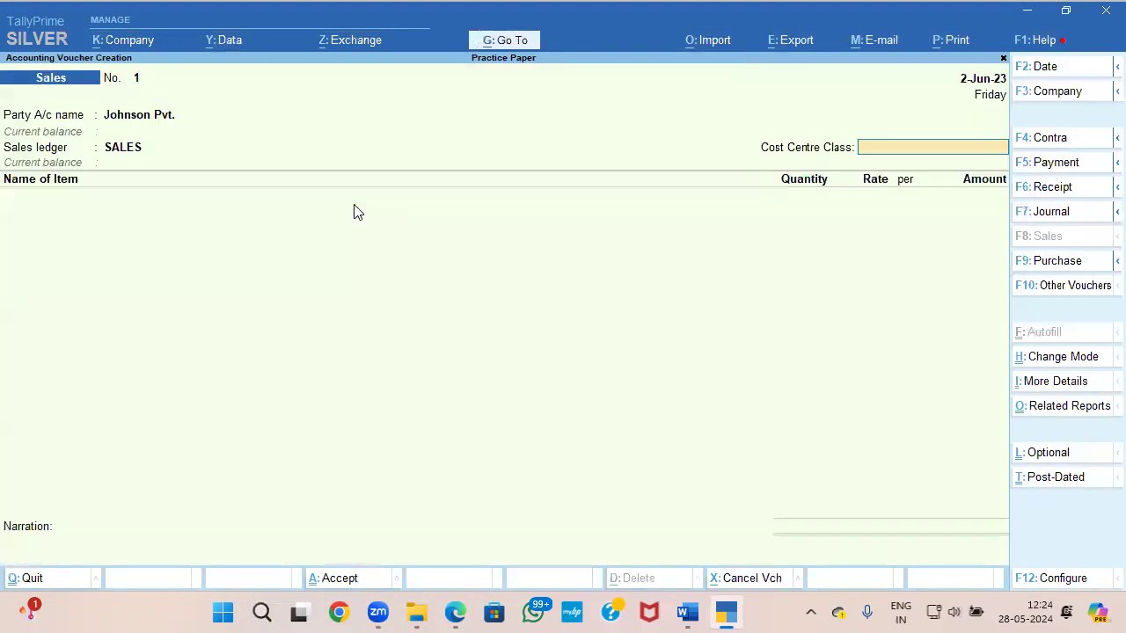
Step: Select the item name Junior Horlicks in question 7's table in Word and return to TallyPrime
{"action": "key", "text": "alt+Tab"}
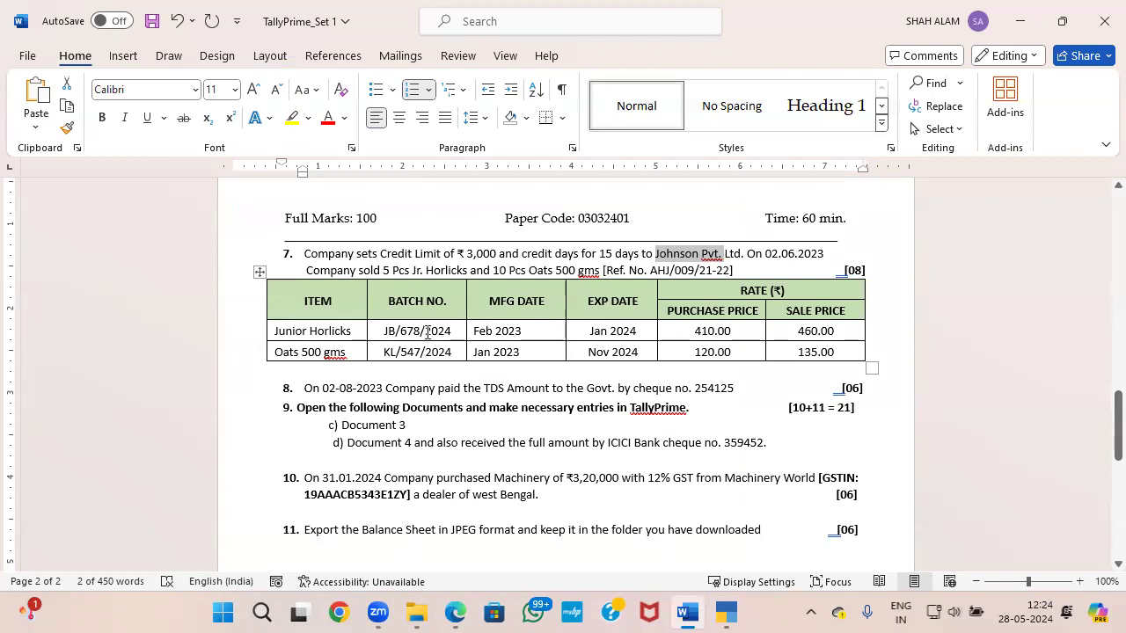
{"action": "left_click_drag", "start_coordinate": [351, 334], "coordinate": [274, 333]}
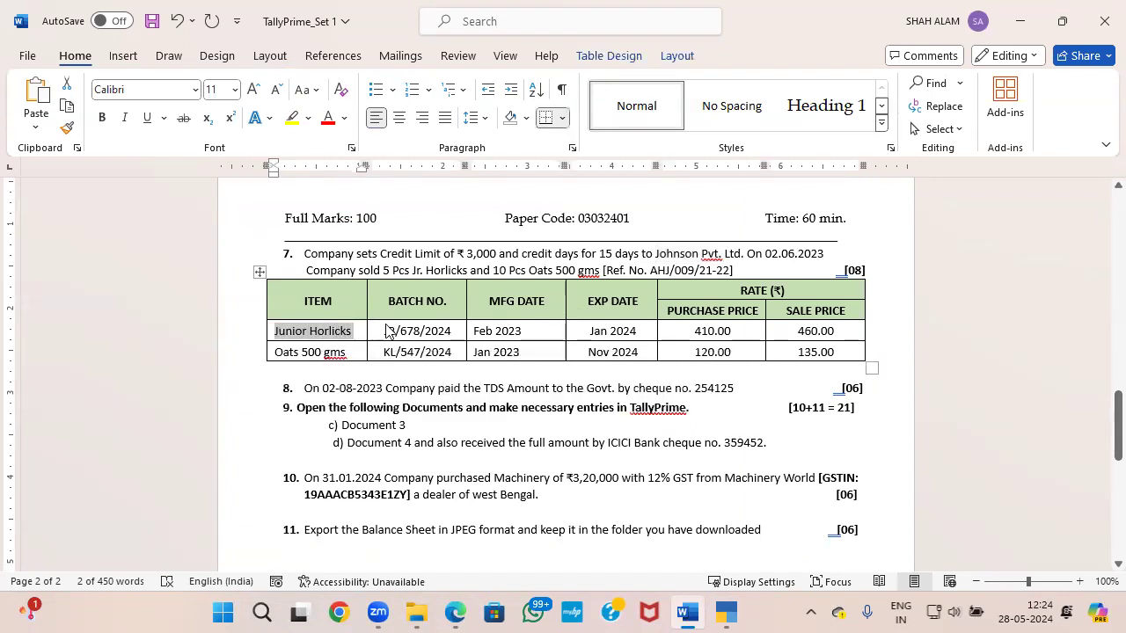
{"action": "key", "text": "alt+Tab"}
Step: Open the Johnson Pvt. ledger for alteration, set its default credit period to 15 days, and recheck question 7
{"action": "left_click", "coordinate": [141, 114]}
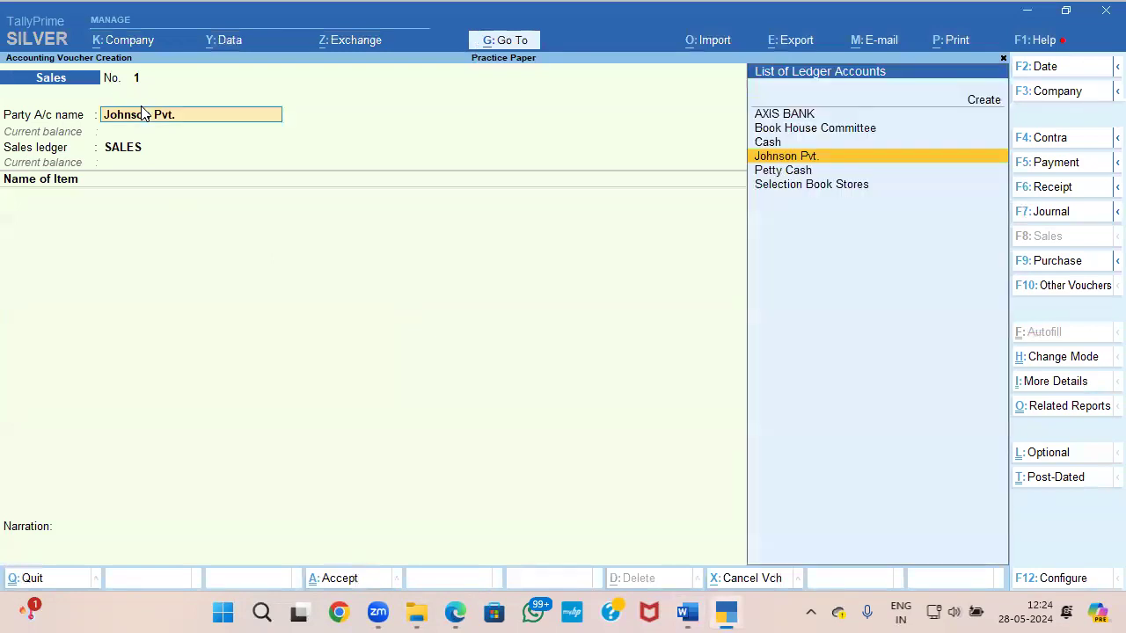
{"action": "key", "text": "ctrl+Return"}
{"action": "key", "text": "Return"}
{"action": "key", "text": "Return"}
{"action": "key", "text": "Return"}
{"action": "key", "text": "Return"}
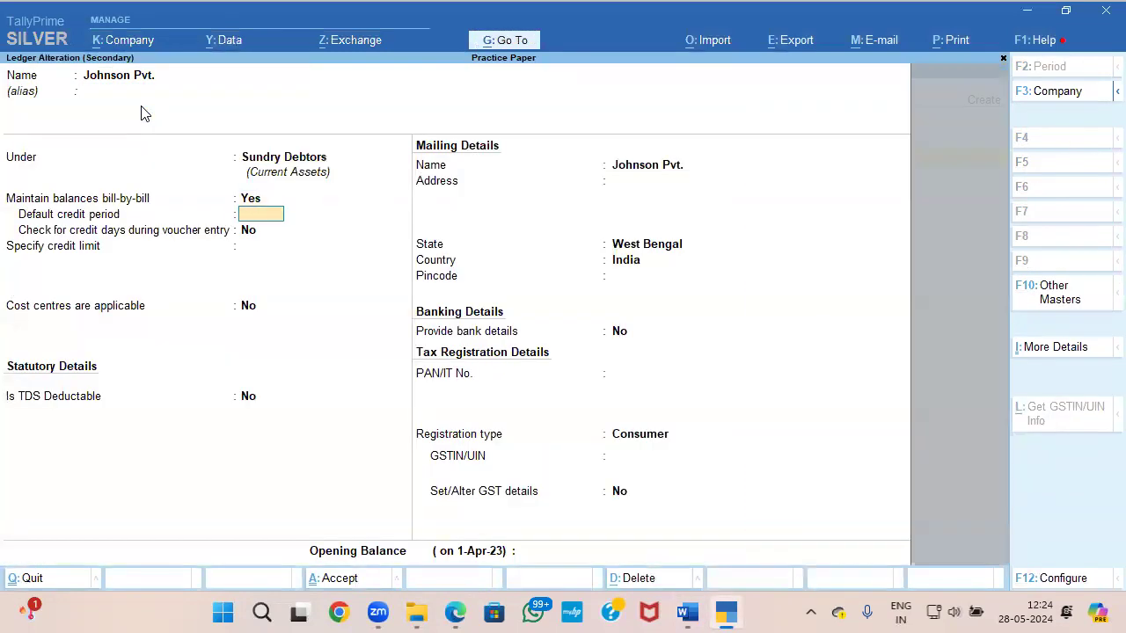
{"action": "type", "text": "15"}
{"action": "key", "text": "Return"}
{"action": "key", "text": "alt+Tab"}
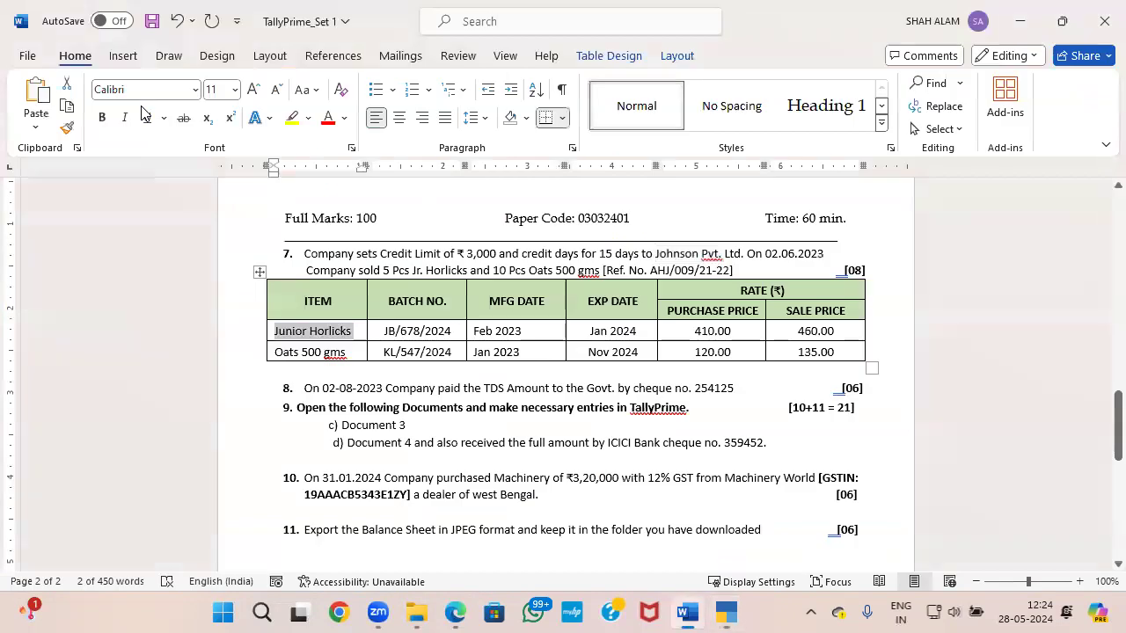
{"action": "key", "text": "alt+Tab"}
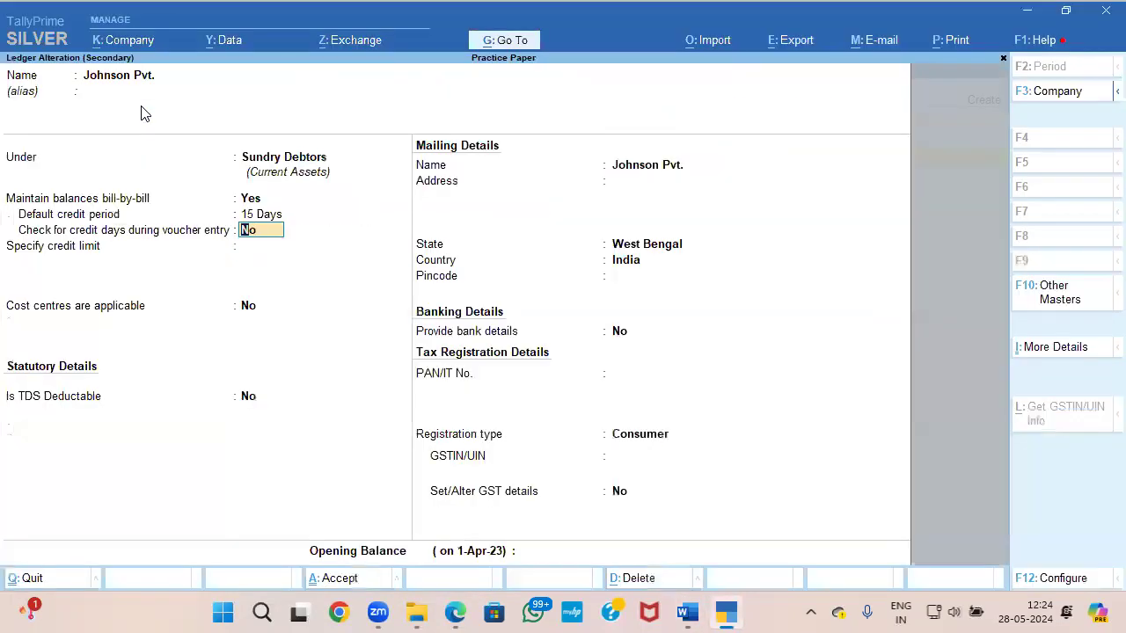
Step: Examine the company features and the ledger configuration for the Provide Credit Limits option
{"action": "key", "text": "F11"}
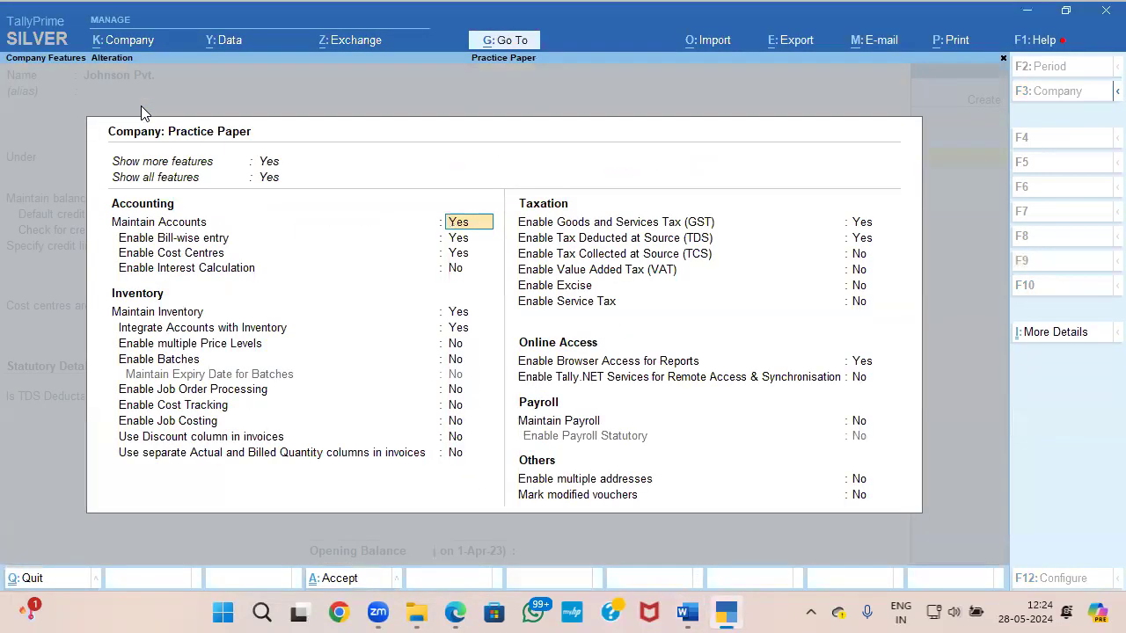
{"action": "key", "text": "Escape"}
{"action": "key", "text": "y"}
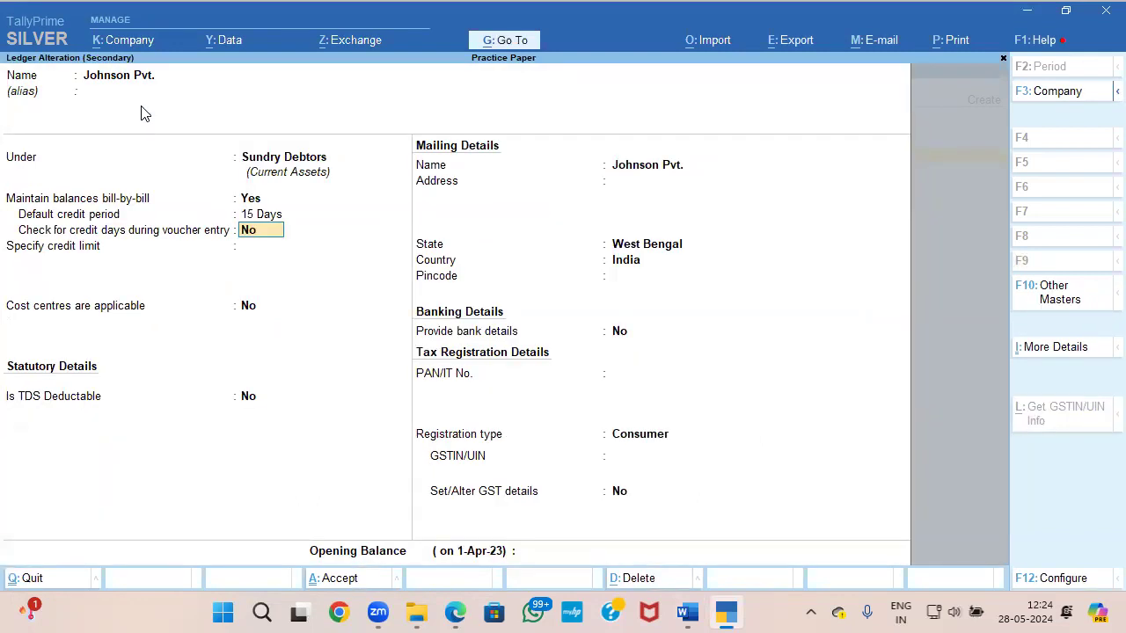
{"action": "key", "text": "F12"}
{"action": "key", "text": "Return"}
{"action": "key", "text": "Return"}
{"action": "key", "text": "Return"}
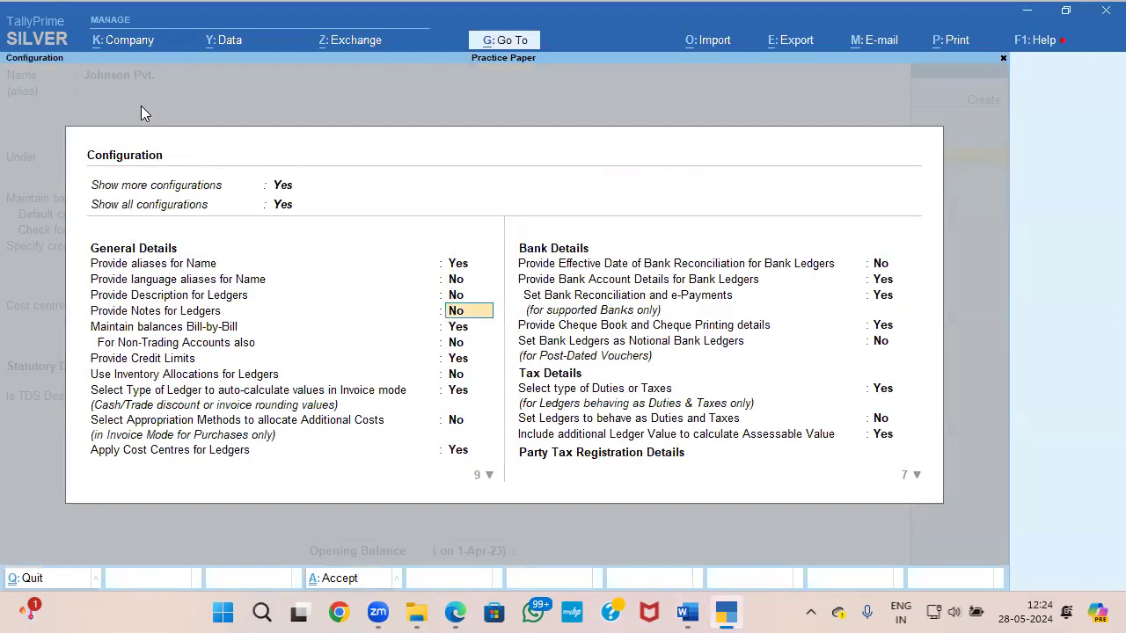
{"action": "key", "text": "Return"}
{"action": "key", "text": "Return"}
{"action": "key", "text": "Return"}
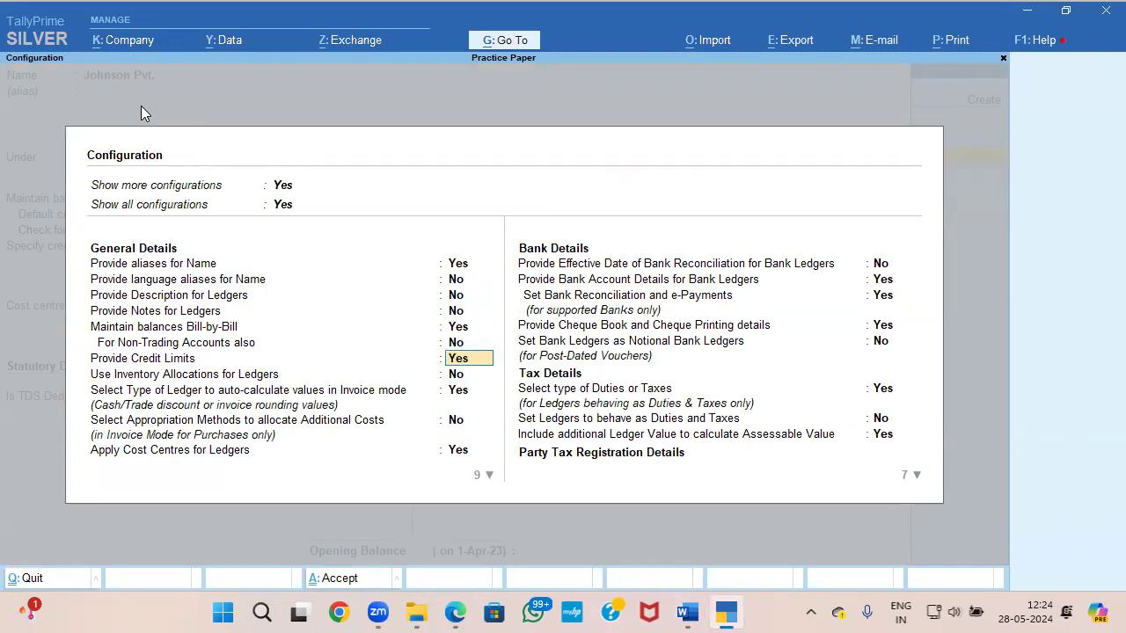
Step: Close the ledger configuration, set the Johnson Pvt. credit limit to 3000, and save the altered ledger
{"action": "key", "text": "ctrl+a"}
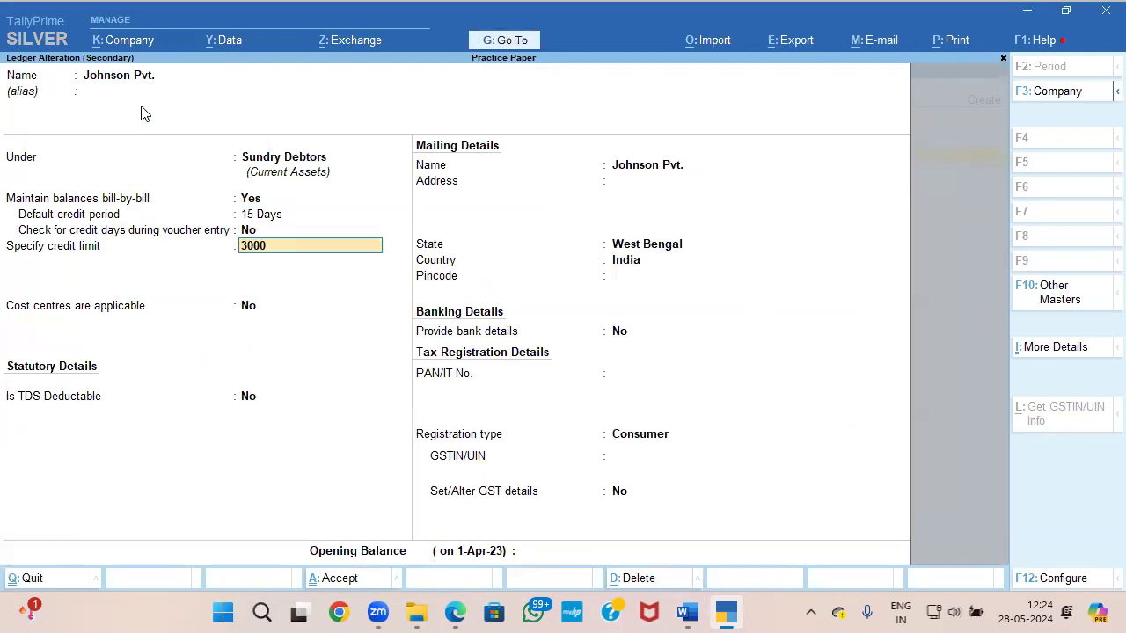
{"action": "key", "text": "alt+Tab"}
{"action": "key", "text": "alt+Tab"}
{"action": "key", "text": "Return"}
{"action": "key", "text": "ctrl+a"}
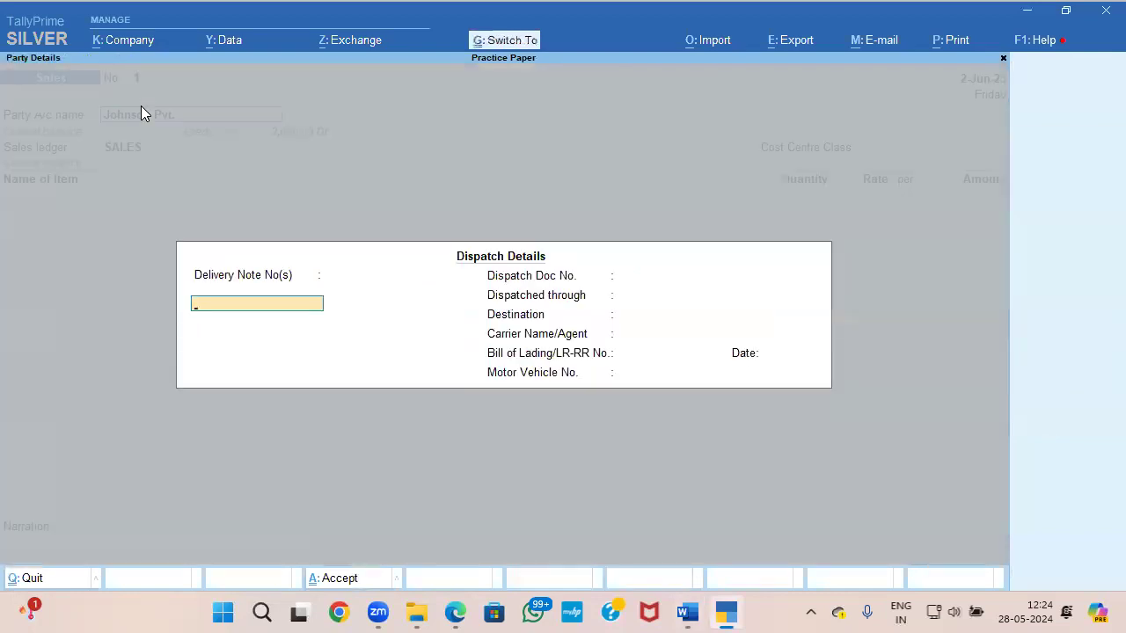
Step: Accept the dispatch and party details, keeping SALES as the sales ledger and Not Applicable as the cost centre class
{"action": "key", "text": "ctrl+a"}
{"action": "key", "text": "ctrl+a"}
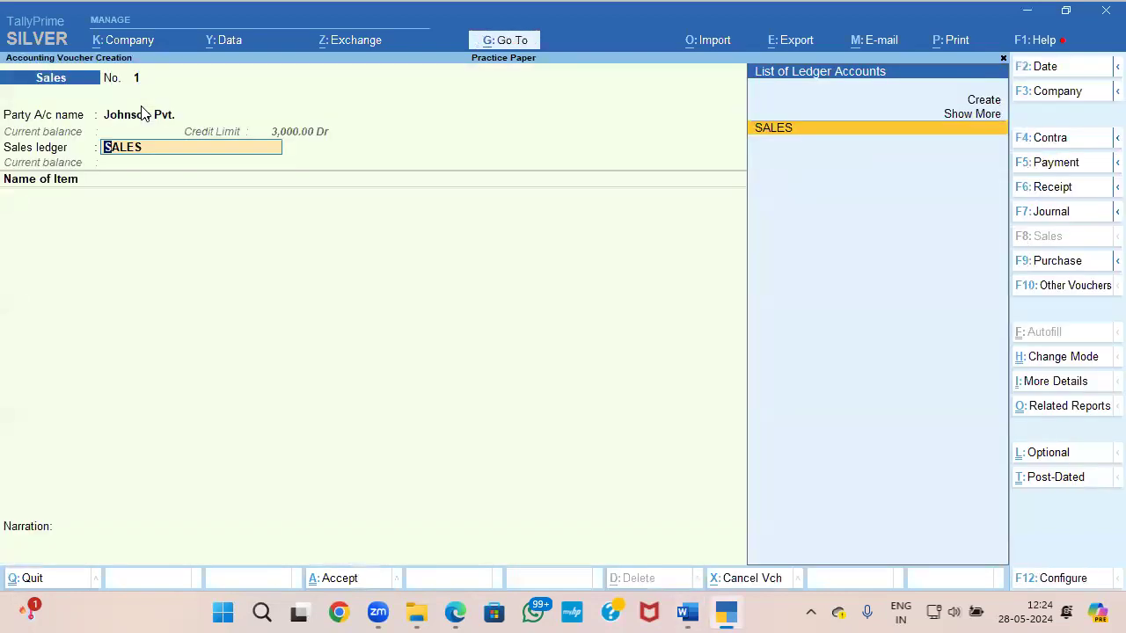
{"action": "key", "text": "Return"}
{"action": "key", "text": "Return"}
{"action": "key", "text": "Return"}
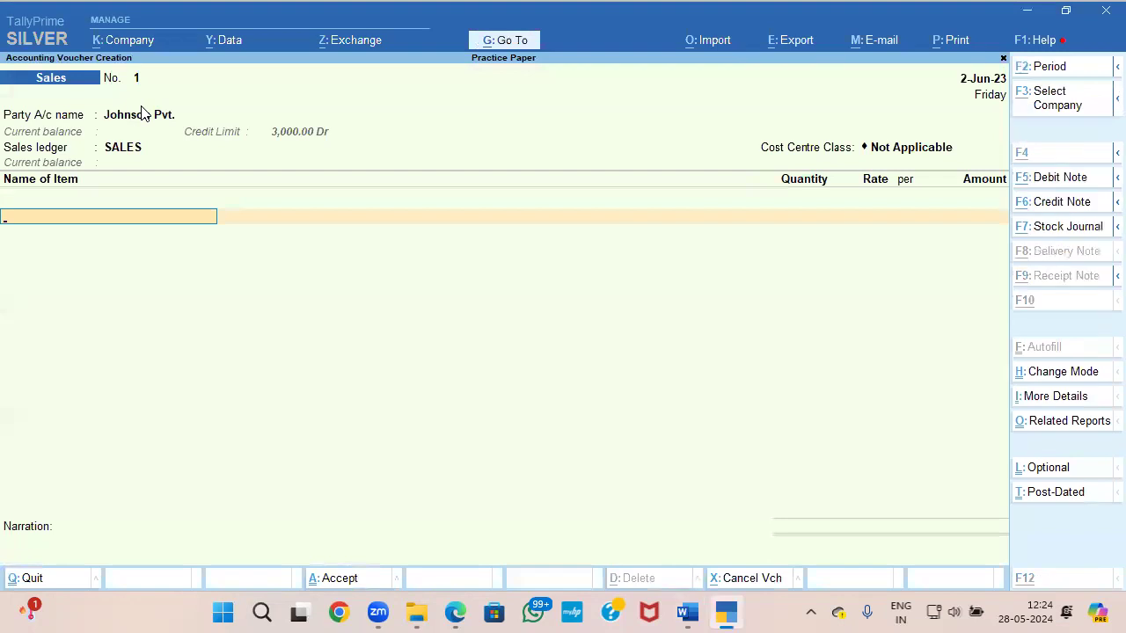
Step: Create a stock item named Junior Horlicks, copied from the Word paper, under Primary with PCS as its unit
{"action": "key", "text": "alt+c"}
{"action": "key", "text": "alt+Tab"}
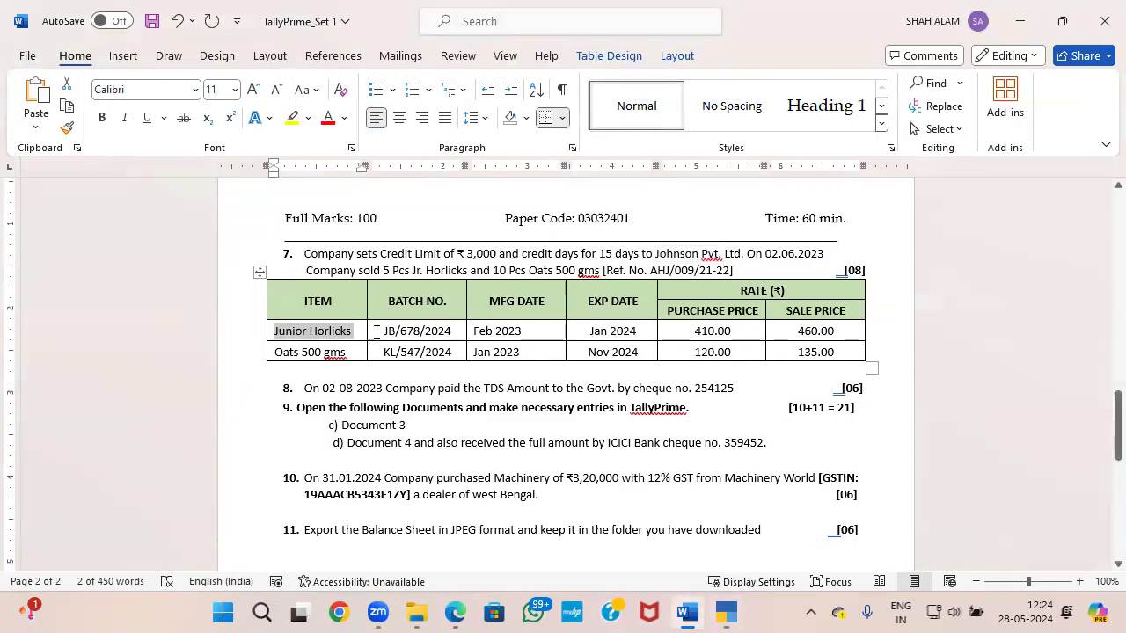
{"action": "key", "text": "ctrl+c"}
{"action": "key", "text": "alt+Tab"}
{"action": "key", "text": "ctrl+v"}
{"action": "key", "text": "Return"}
{"action": "key", "text": "Return"}
{"action": "key", "text": "Return"}
{"action": "key", "text": "Down"}
{"action": "key", "text": "Return"}
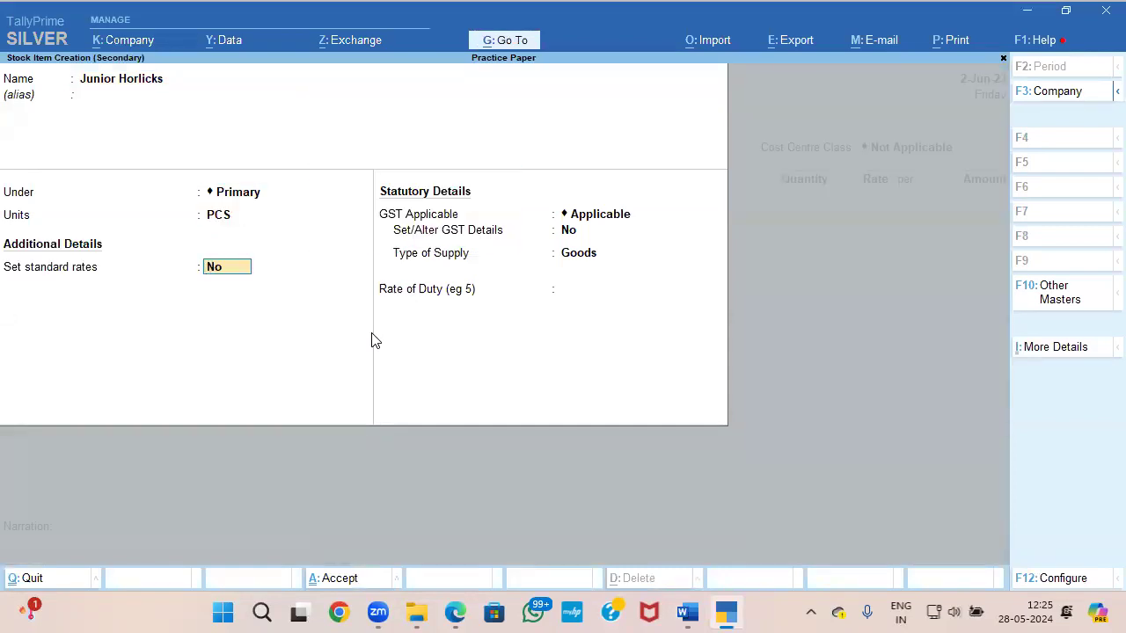
Step: Check Provide Standard Buying and Selling Rates in the stock item configuration, and enable standard rates for Junior Horlicks
{"action": "key", "text": "F12"}
{"action": "key", "text": "Down"}
{"action": "key", "text": "Down"}
{"action": "key", "text": "Down"}
{"action": "key", "text": "Down"}
{"action": "key", "text": "Down"}
{"action": "key", "text": "Down"}
{"action": "key", "text": "Down"}
{"action": "key", "text": "Down"}
{"action": "key", "text": "Down"}
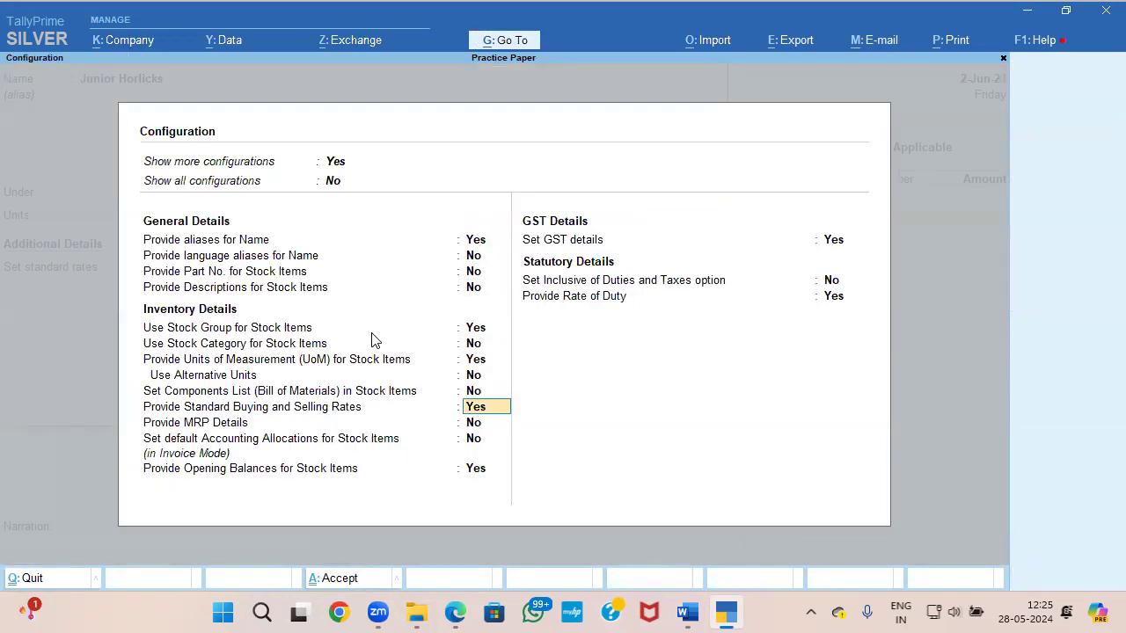
{"action": "key", "text": "ctrl+a"}
{"action": "type", "text": "Y"}
{"action": "key", "text": "Return"}
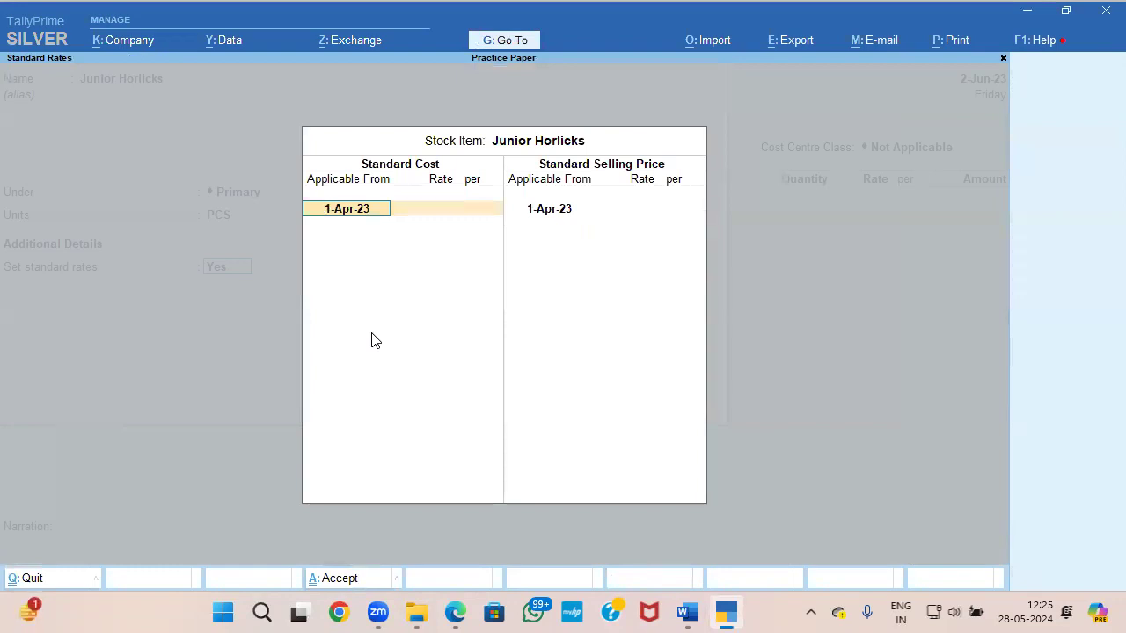
Step: Check Junior Horlicks' purchase price in the Word paper and set its standard cost to 410 from 1-Apr-23
{"action": "key", "text": "alt+Tab"}
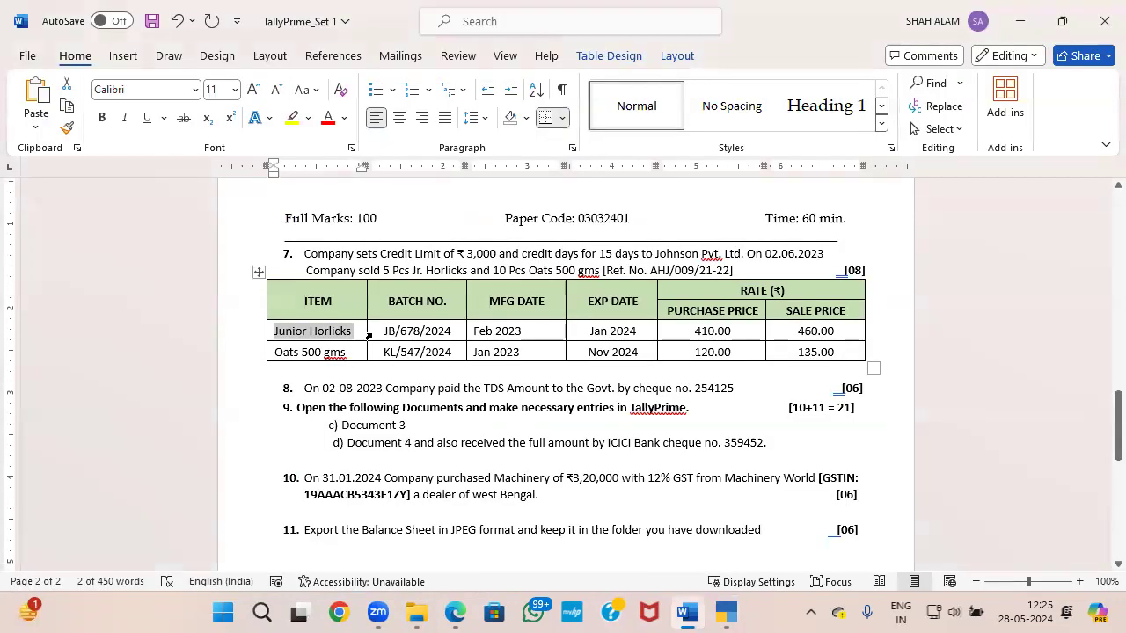
{"action": "key", "text": "alt+Tab"}
{"action": "key", "text": "Return"}
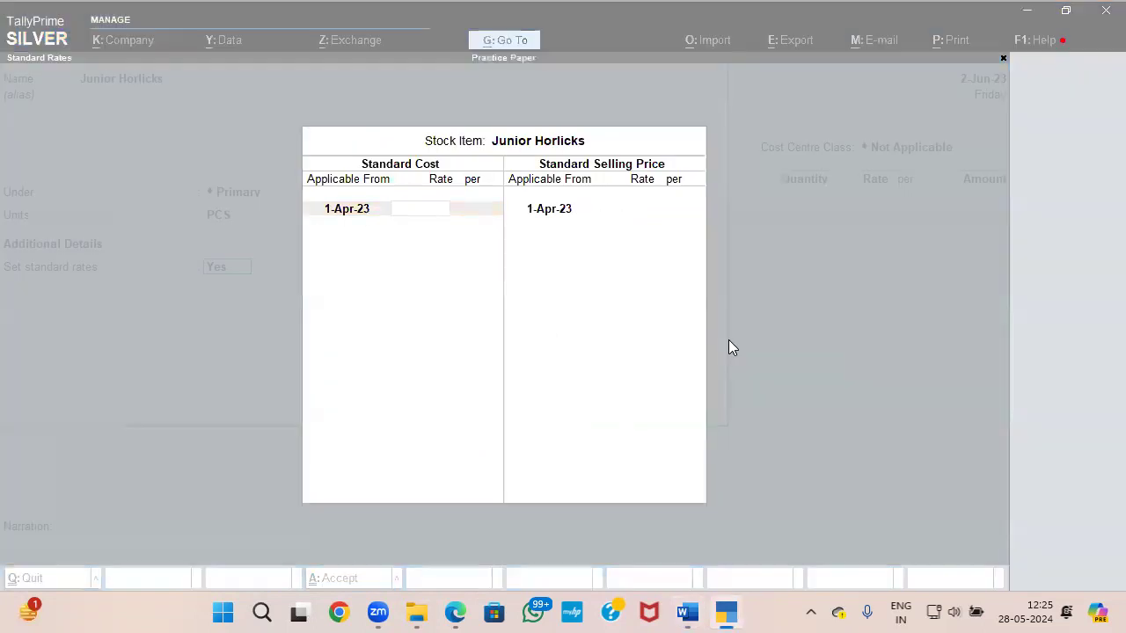
{"action": "key", "text": "alt+Tab"}
{"action": "key", "text": "alt+Tab"}
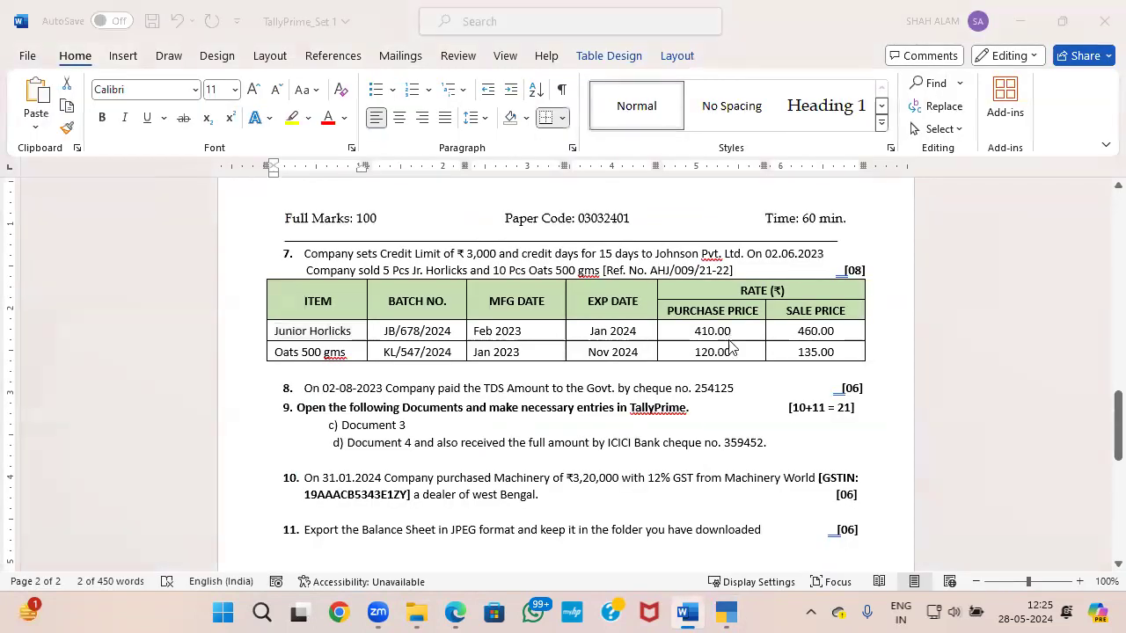
{"action": "key", "text": "alt+Tab"}
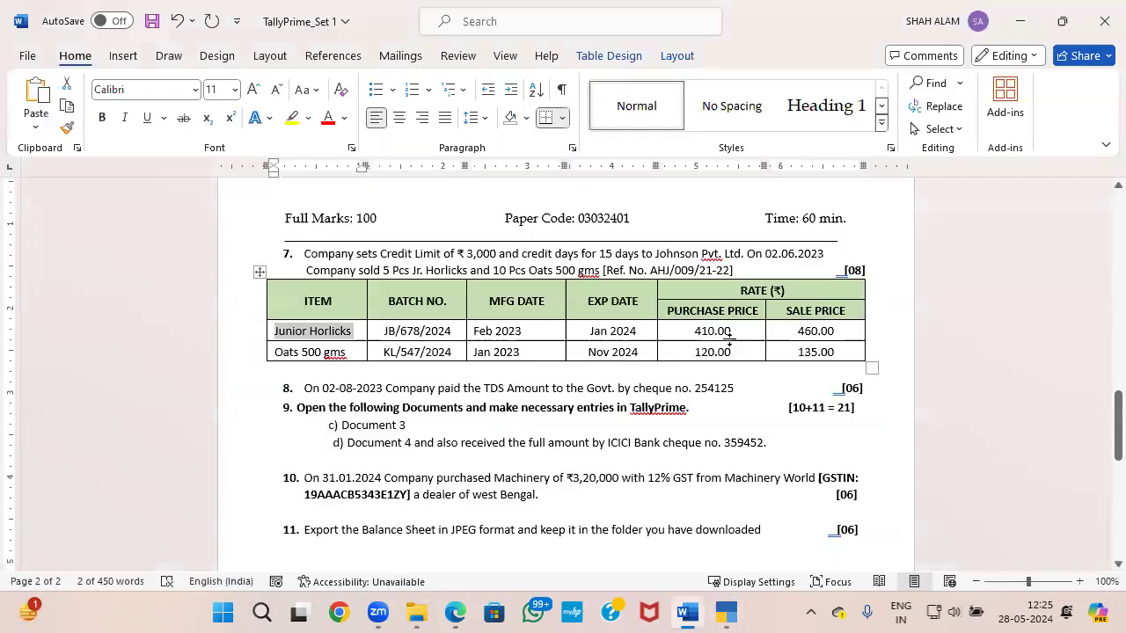
{"action": "key", "text": "alt+Tab"}
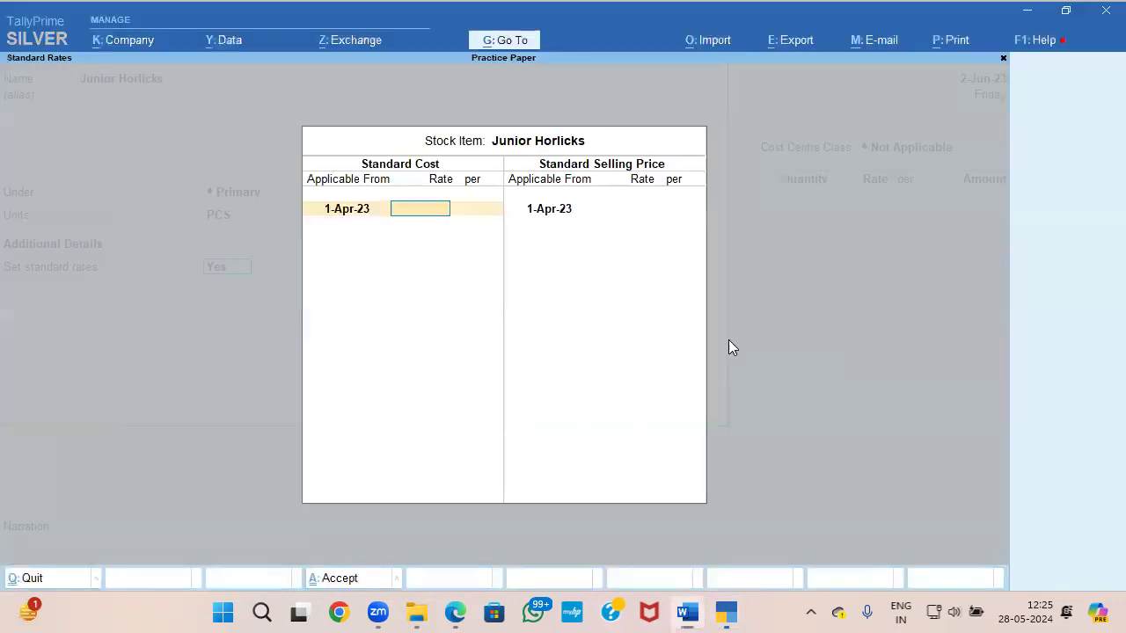
Step: Check the sale price in the Word paper and set Junior Horlicks' standard selling price to 460 from 1-Apr-23
{"action": "key", "text": "alt+Tab"}
{"action": "key", "text": "alt+Tab"}
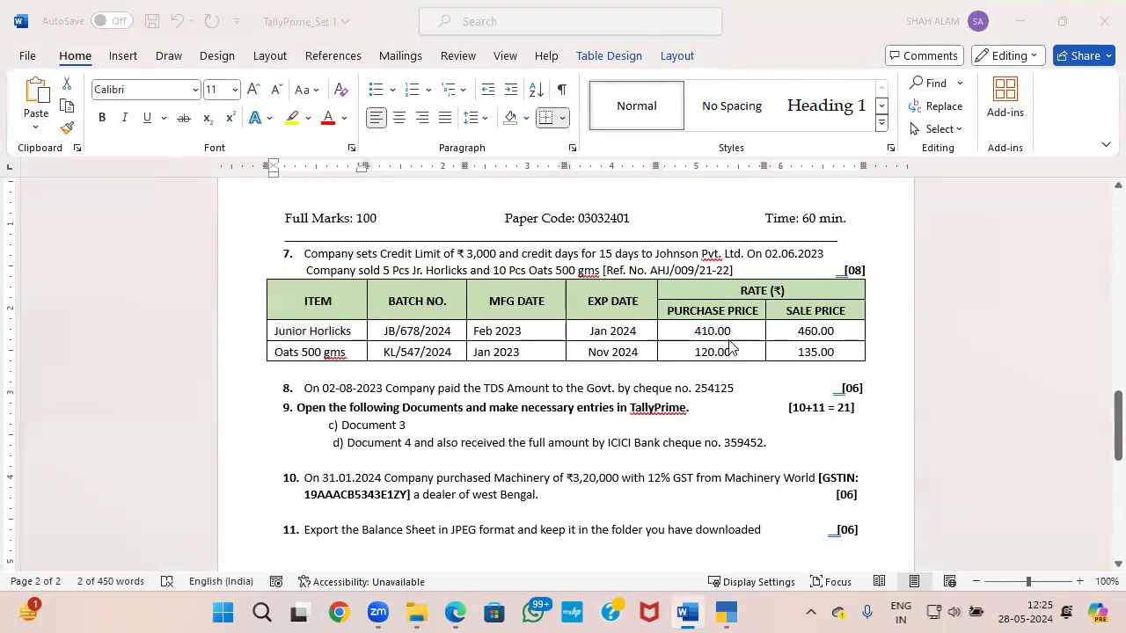
{"action": "type", "text": "410"}
{"action": "key", "text": "Return"}
{"action": "key", "text": "Return"}
{"action": "key", "text": "Return"}
{"action": "key", "text": "Return"}
{"action": "key", "text": "alt+Tab"}
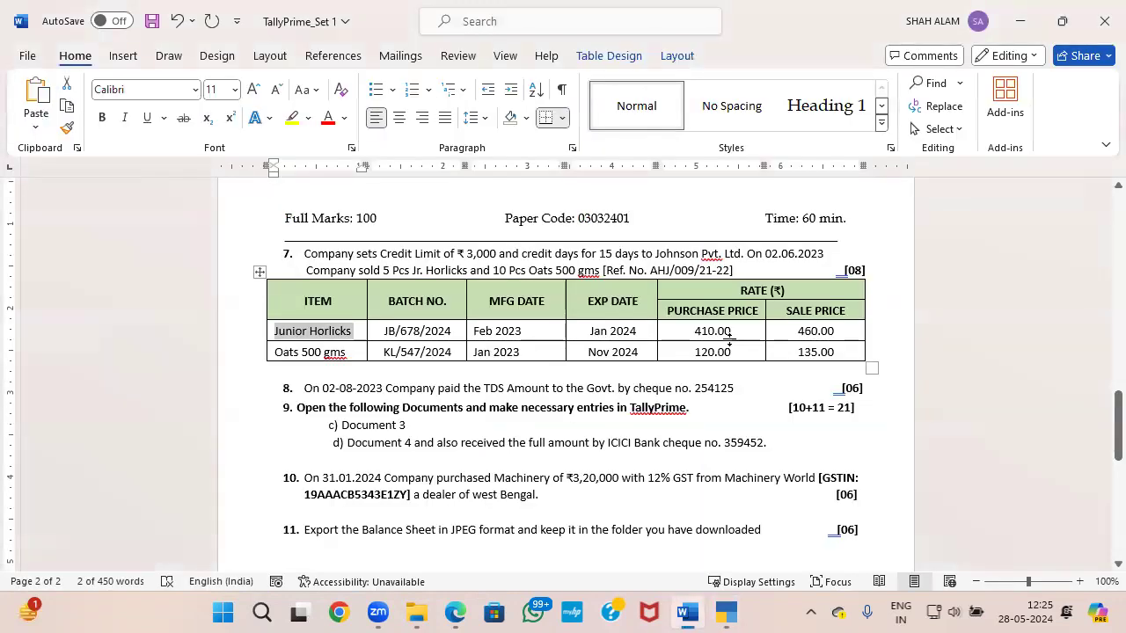
{"action": "key", "text": "alt+Tab"}
{"action": "type", "text": "460"}
{"action": "key", "text": "Return"}
Step: Keep GST as Applicable and Goods as the type of supply for Junior Horlicks, and save the stock item
{"action": "key", "text": "Return"}
{"action": "key", "text": "Return"}
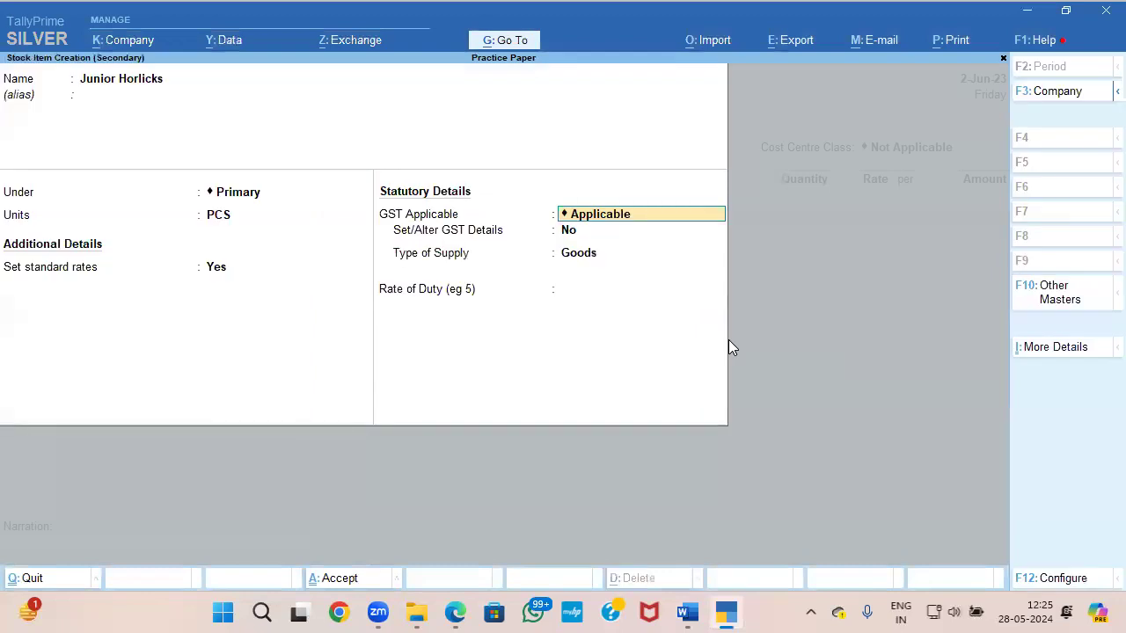
{"action": "key", "text": "Return"}
{"action": "key", "text": "alt+Tab"}
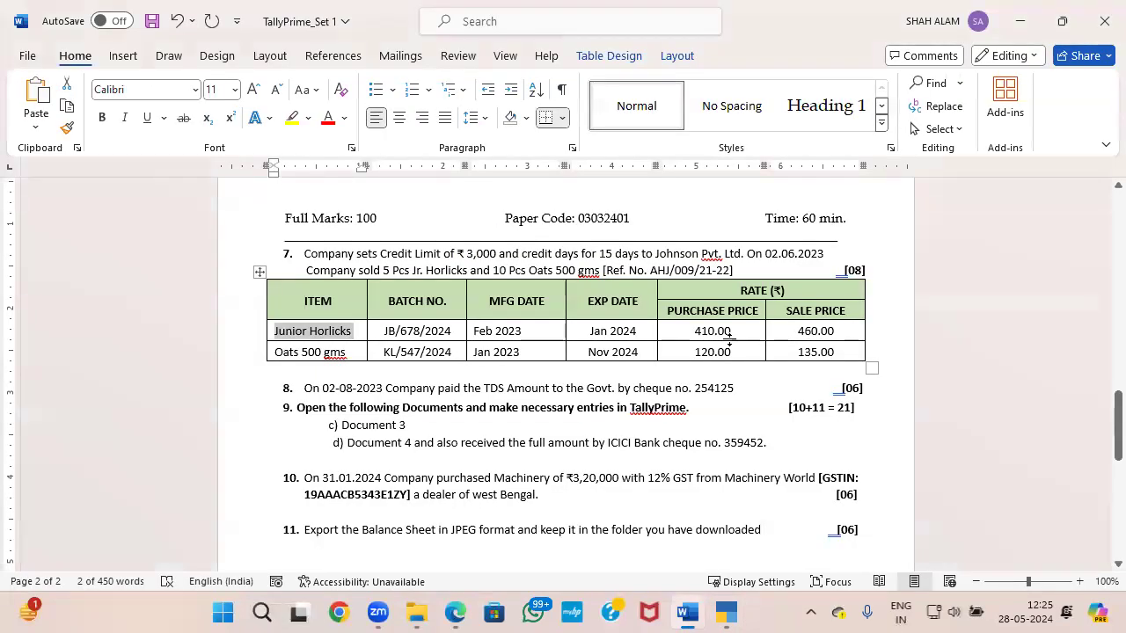
{"action": "key", "text": "alt+Tab"}
{"action": "key", "text": "Return"}
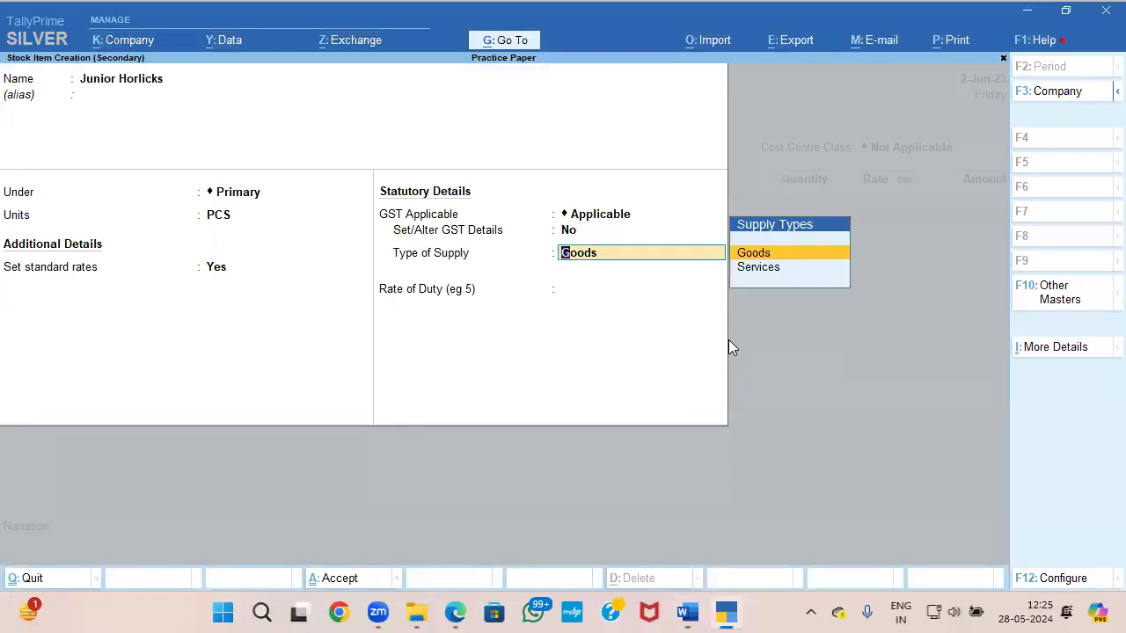
{"action": "key", "text": "Return"}
{"action": "key", "text": "Return"}
{"action": "key", "text": "Return"}
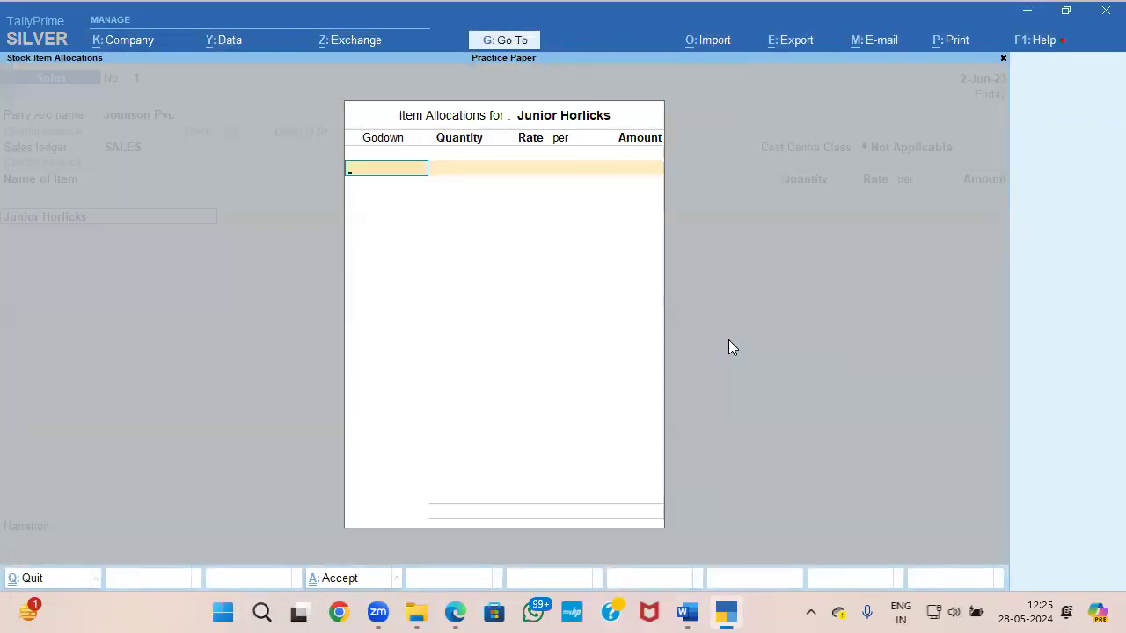
{"action": "key", "text": "alt+Tab"}
{"action": "key", "text": "alt+Tab"}
{"action": "key", "text": "alt+c"}
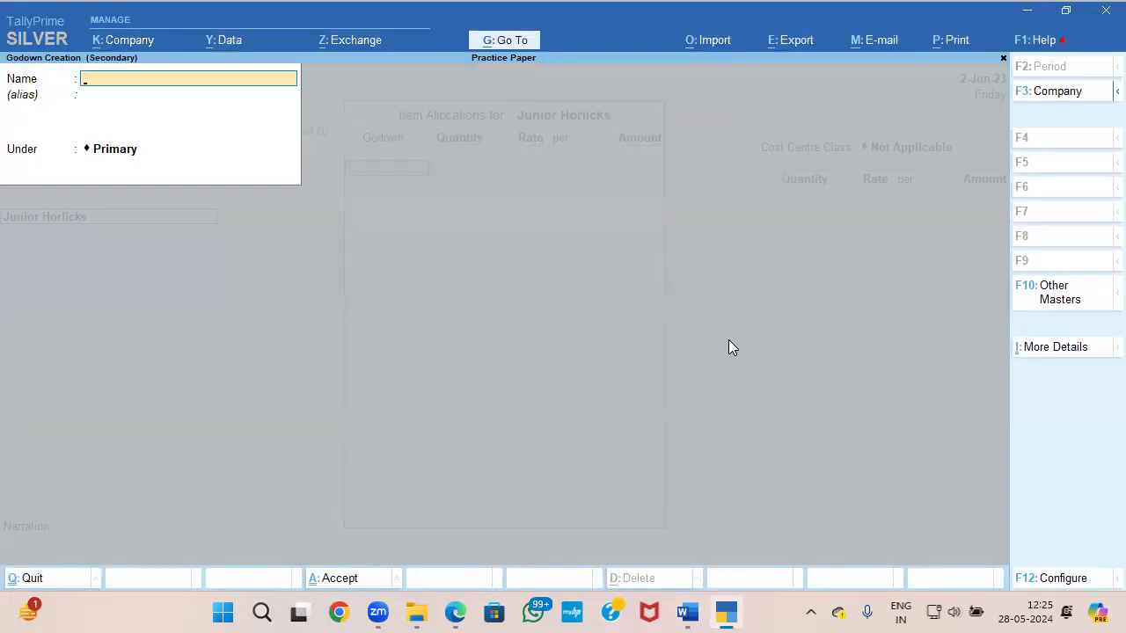
{"action": "key", "text": "alt+Tab"}
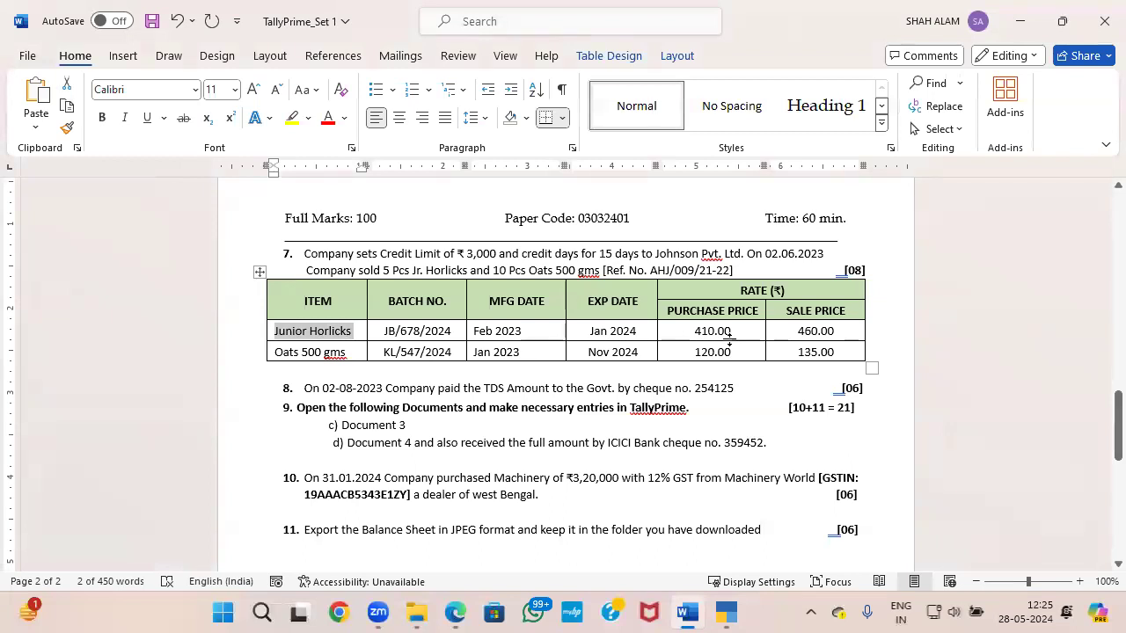
{"action": "key", "text": "alt+Tab"}
{"action": "key", "text": "Escape"}
{"action": "key", "text": "Return"}
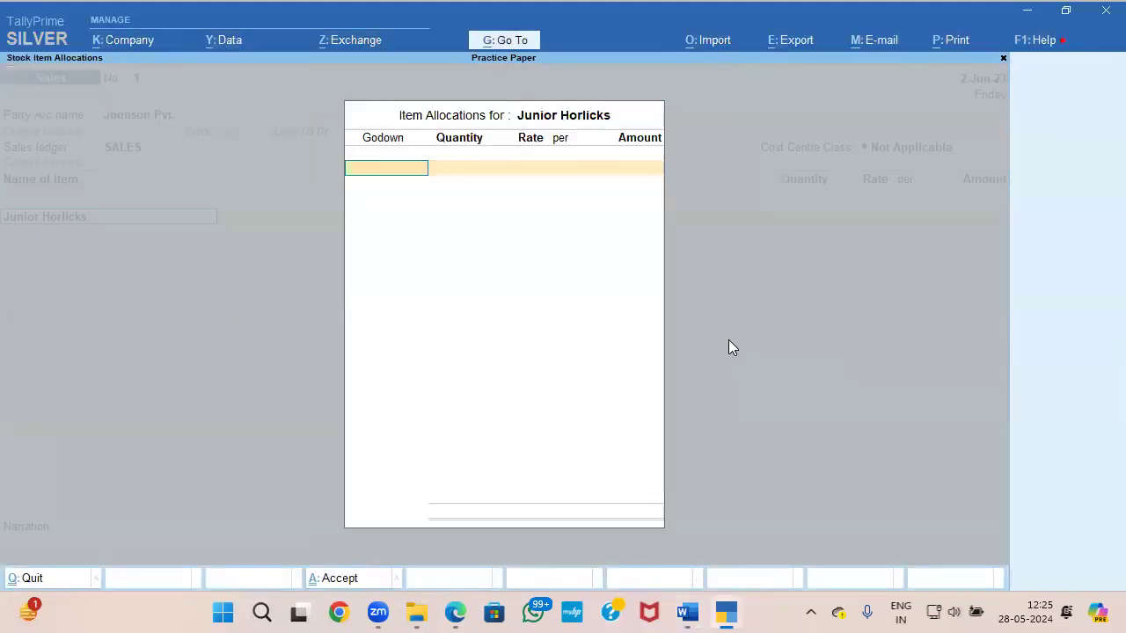
Step: Choose Main Location as the godown in the Junior Horlicks item allocation
{"action": "key", "text": "Down"}
{"action": "key", "text": "Down"}
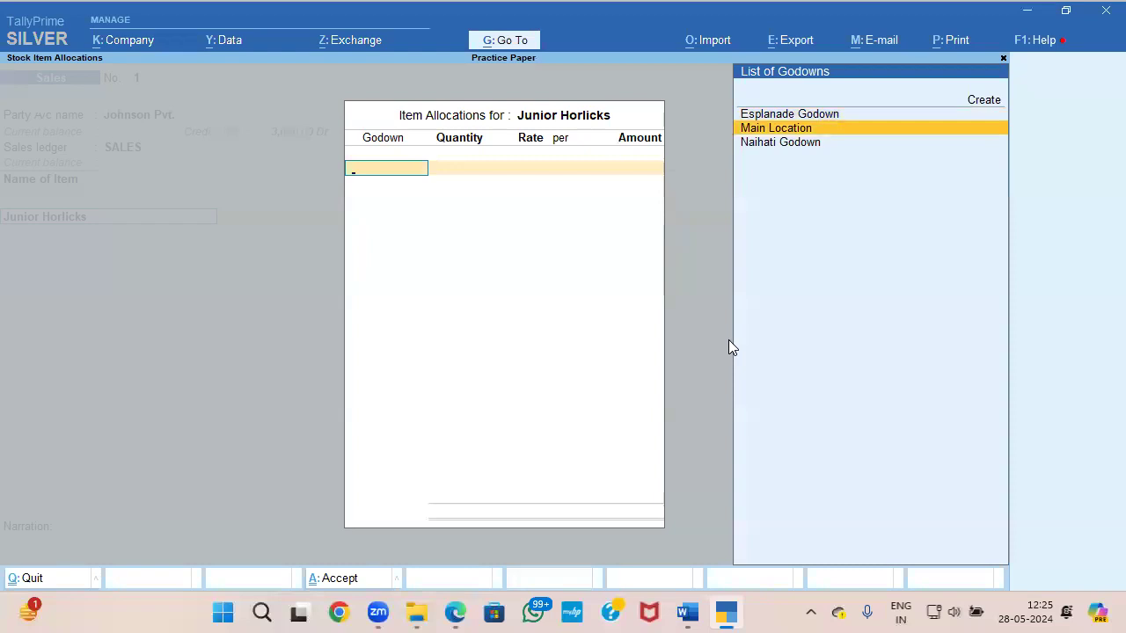
{"action": "key", "text": "Return"}
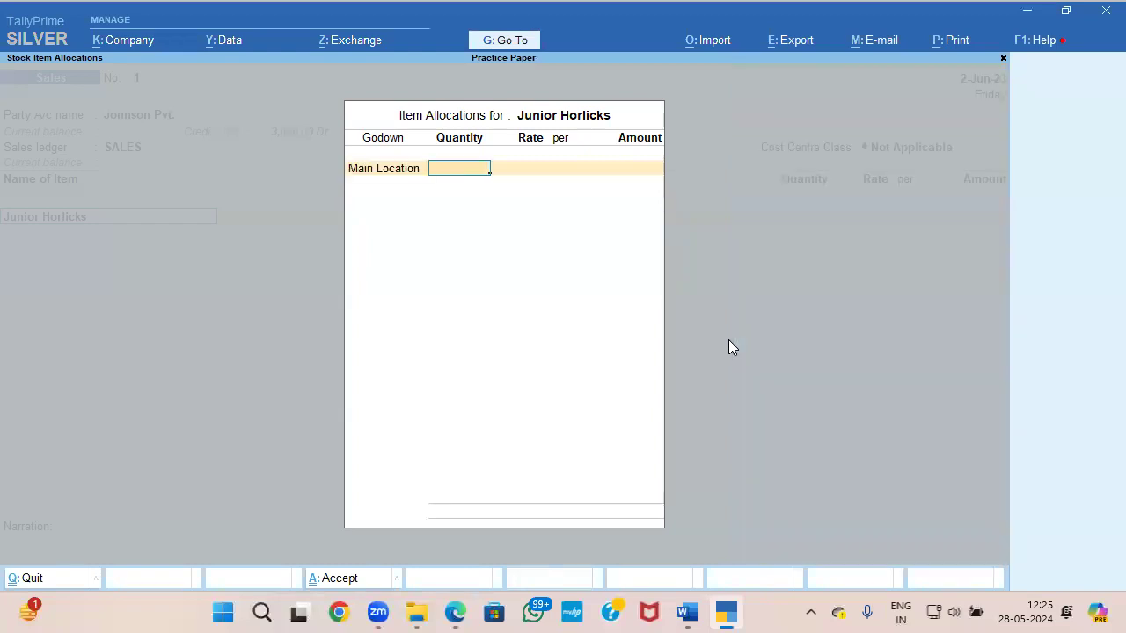
{"action": "key", "text": "alt+Tab"}
{"action": "key", "text": "alt+Tab"}
Step: Return to the item line, open Junior Horlicks for alteration, and enable Batches with Maintain Expiry Date in the company features
{"action": "key", "text": "BackSpace"}
{"action": "key", "text": "Escape"}
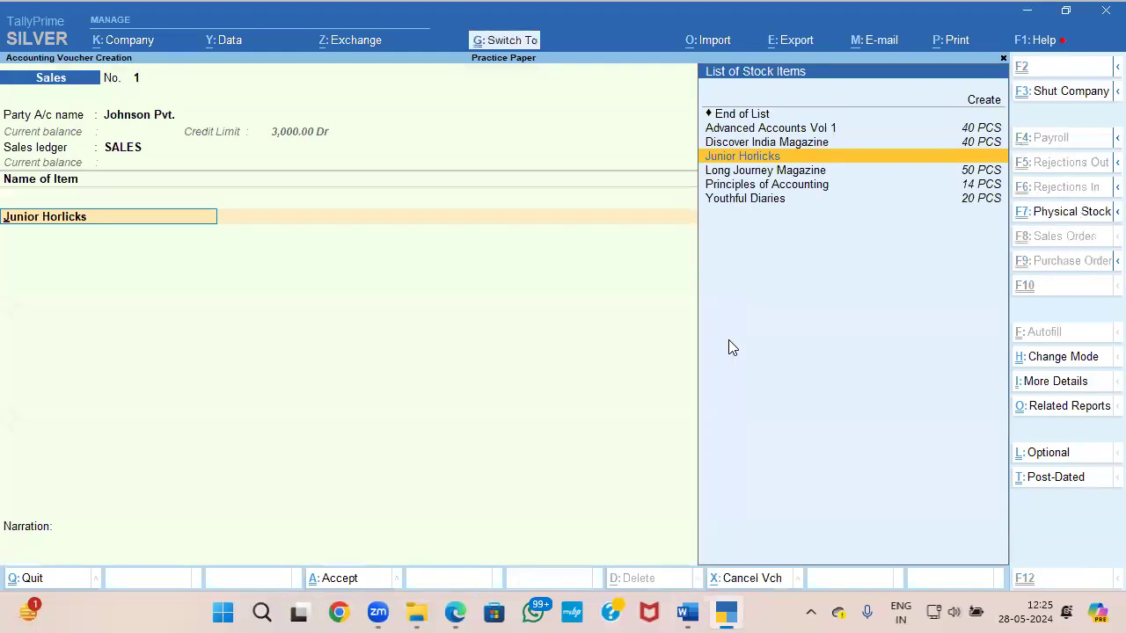
{"action": "key", "text": "ctrl+Return"}
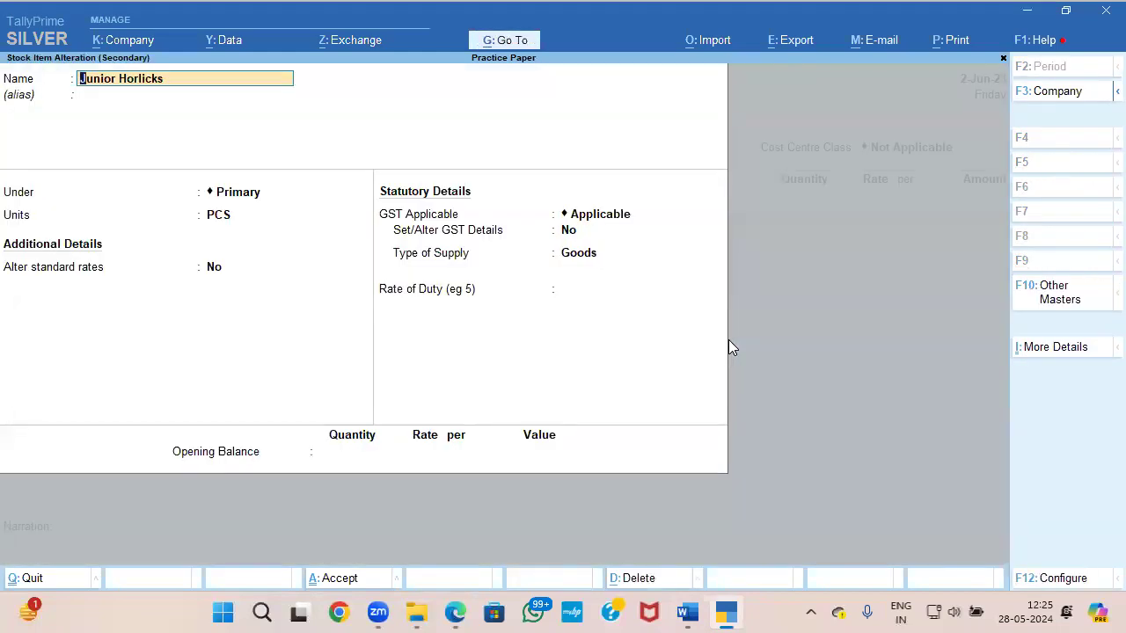
{"action": "key", "text": "F11"}
{"action": "key", "text": "Down"}
{"action": "key", "text": "Down"}
{"action": "key", "text": "Down"}
{"action": "key", "text": "Down"}
{"action": "key", "text": "Down"}
{"action": "key", "text": "Down"}
{"action": "key", "text": "Down"}
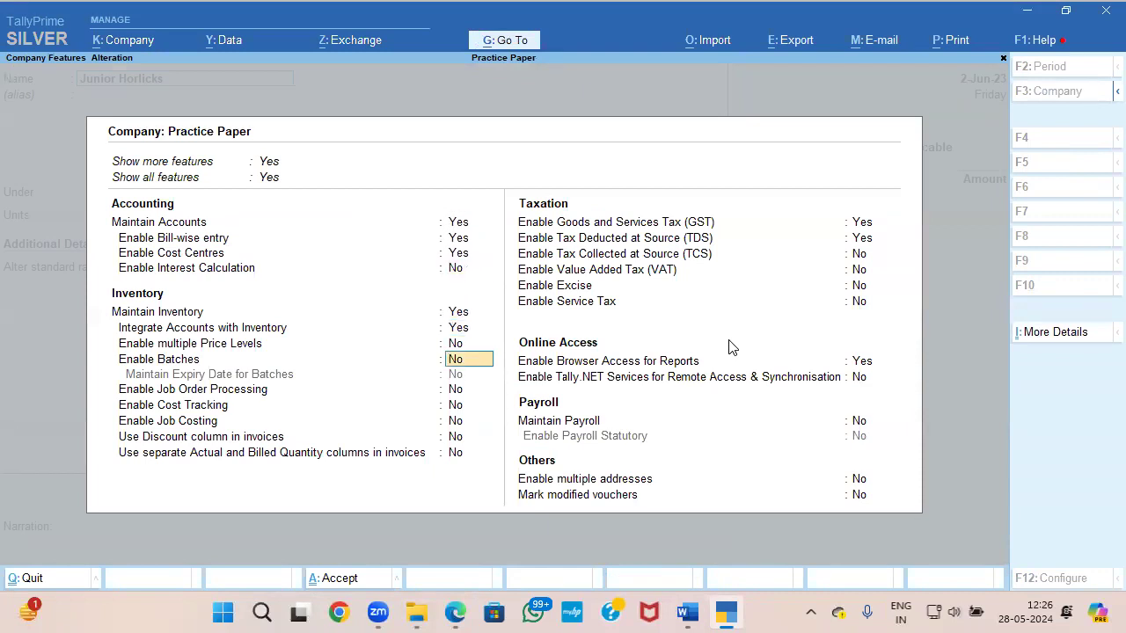
{"action": "key", "text": "y"}
{"action": "key", "text": "Return"}
{"action": "type", "text": "y"}
{"action": "key", "text": "Return"}
{"action": "key", "text": "ctrl+a"}
Step: Set Junior Horlicks to be maintained in batches with manufacturing date tracking and expiry dates, and save the item
{"action": "key", "text": "Return"}
{"action": "key", "text": "Return"}
{"action": "key", "text": "Return"}
{"action": "key", "text": "Return"}
{"action": "type", "text": "y"}
{"action": "key", "text": "Return"}
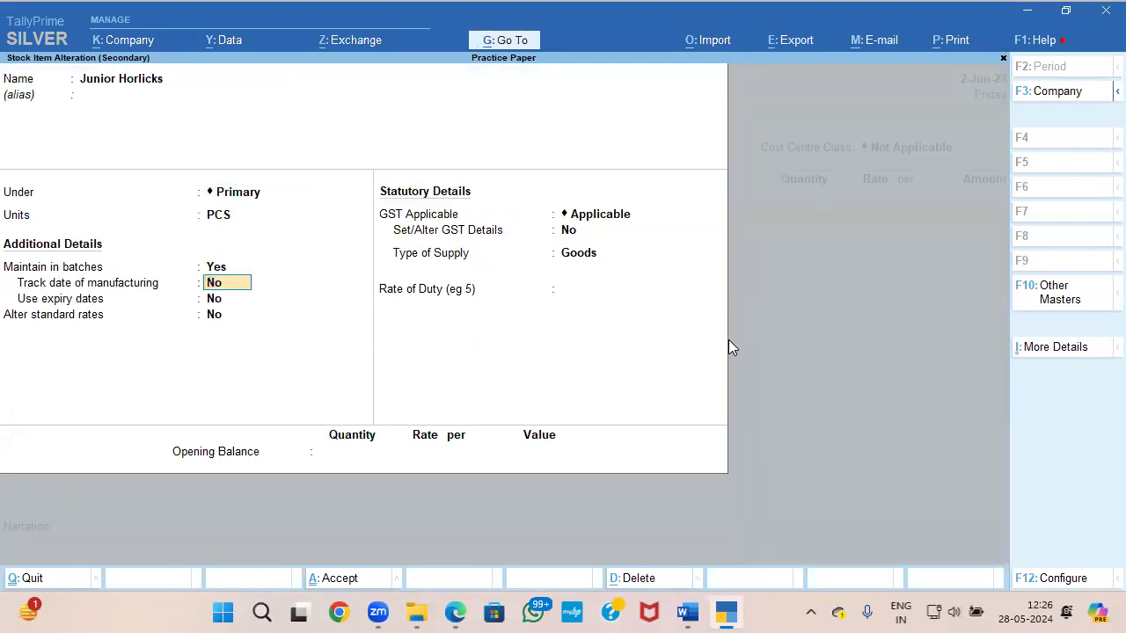
{"action": "type", "text": "y"}
{"action": "key", "text": "Return"}
{"action": "type", "text": "y"}
Step: Keep Main Location and add the new batch number JB/678/2024, copied from the Word paper, to the Junior Horlicks allocation
{"action": "key", "text": "Return"}
{"action": "key", "text": "ctrl+a"}
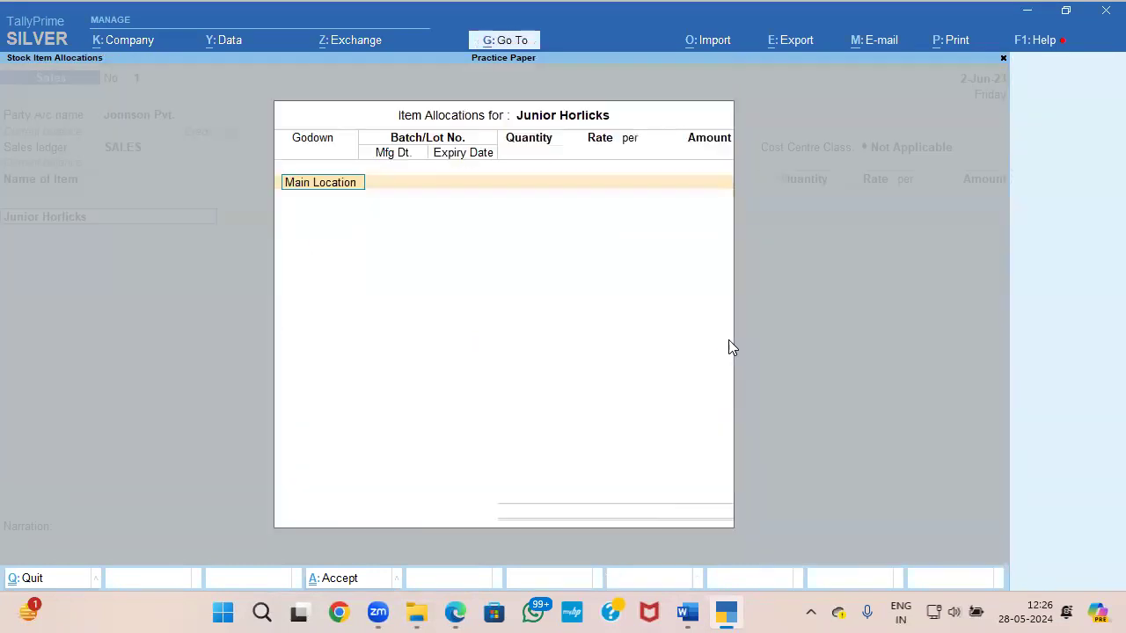
{"action": "key", "text": "Return"}
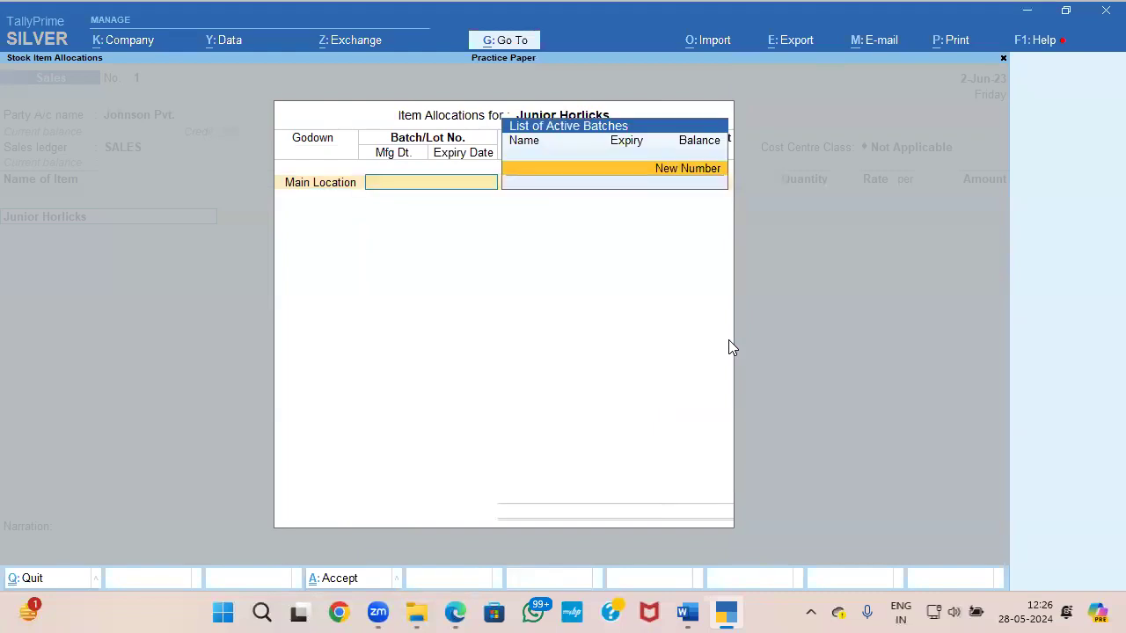
{"action": "key", "text": "Return"}
{"action": "key", "text": "alt+Tab"}
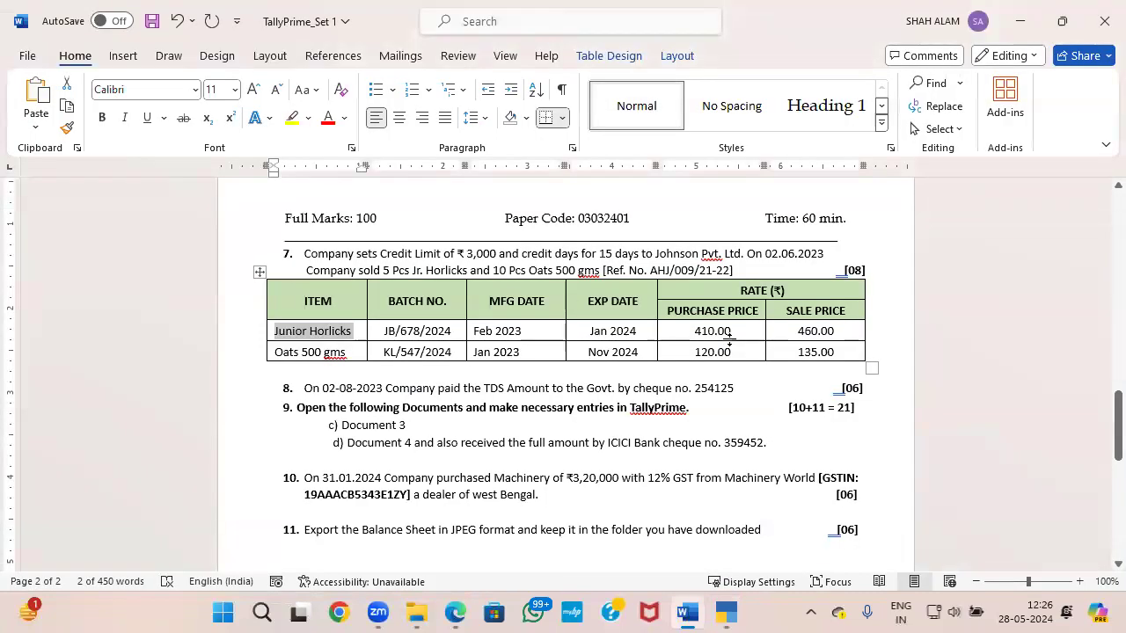
{"action": "left_click", "coordinate": [452, 332]}
{"action": "left_click_drag", "start_coordinate": [437, 334], "coordinate": [462, 333]}
{"action": "left_click", "coordinate": [388, 334]}
{"action": "key", "text": "alt+Tab"}
{"action": "key", "text": "ctrl+alt+v"}
{"action": "key", "text": "Return"}
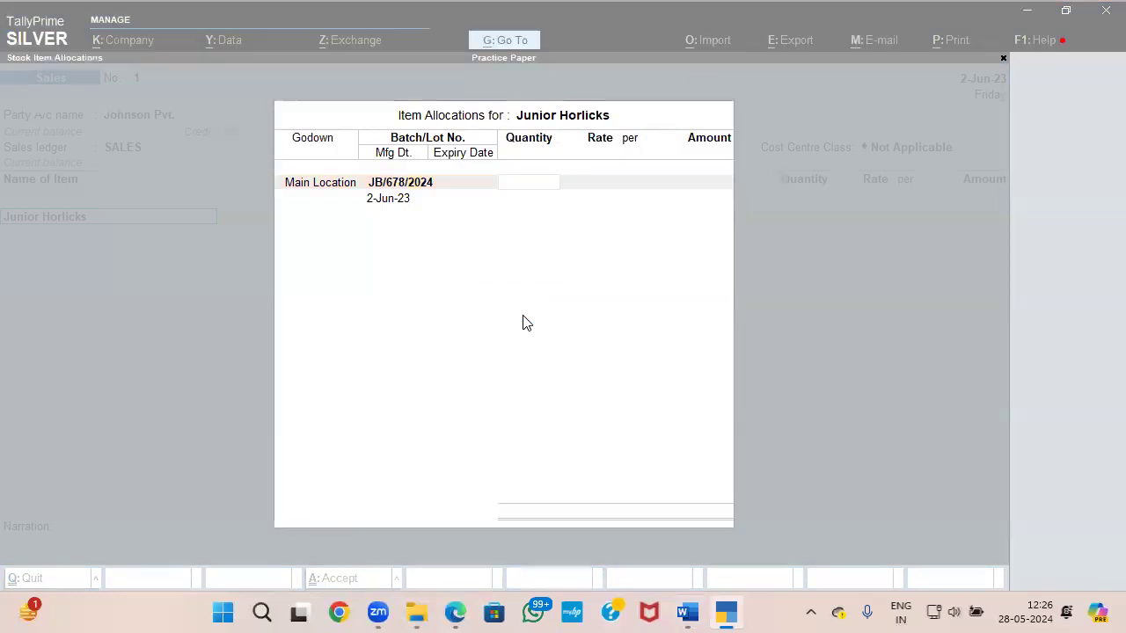
Step: Check the sold quantity in the Word paper and allocate 5 PCS of Junior Horlicks at a rate of 460
{"action": "key", "text": "alt+Tab"}
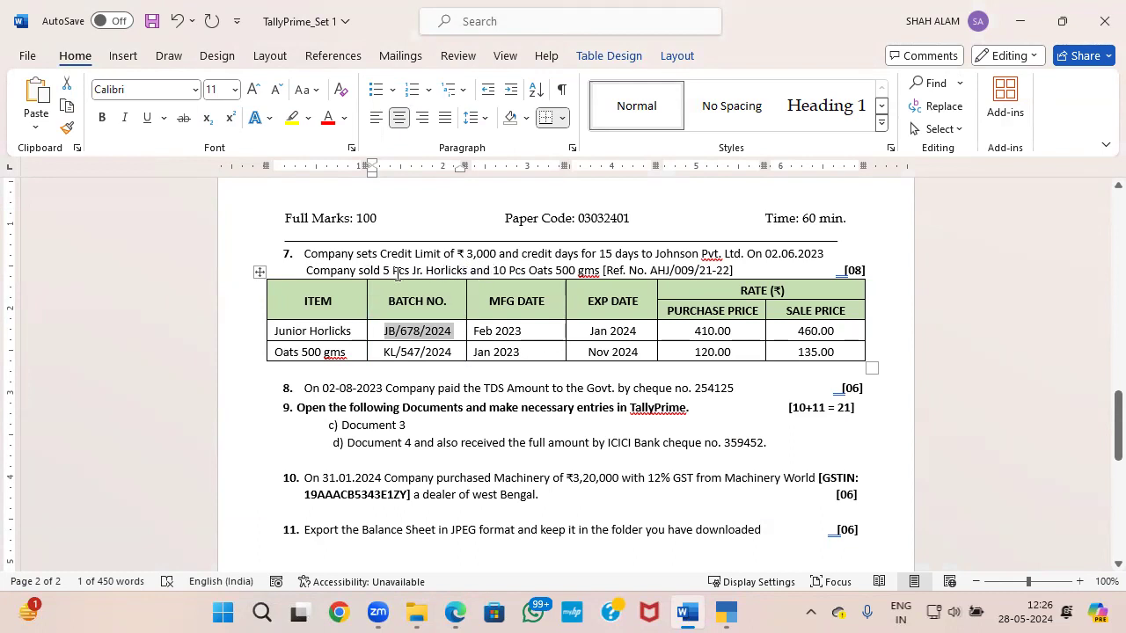
{"action": "key", "text": "alt+Tab"}
{"action": "key", "text": "Return"}
{"action": "key", "text": "Return"}
{"action": "key", "text": "Return"}
{"action": "key", "text": "Return"}
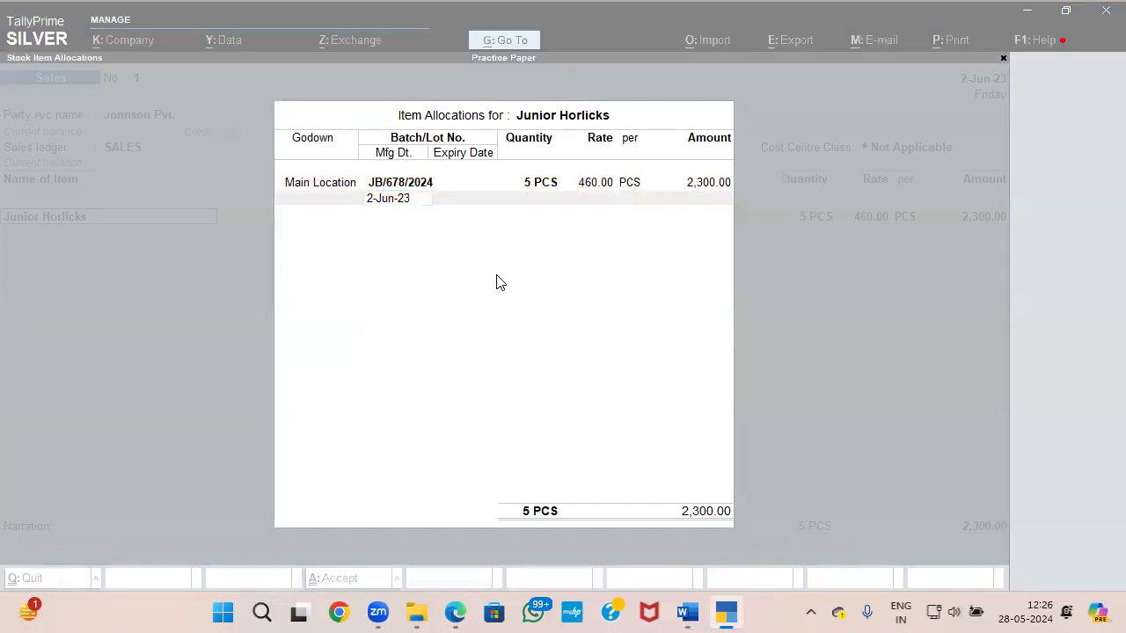
Step: Set the manufacturing date of batch JB/678/2024 to Feb 2023, as given in the Word paper
{"action": "key", "text": "alt+Tab"}
{"action": "key", "text": "alt+Tab"}
{"action": "type", "text": "F"}
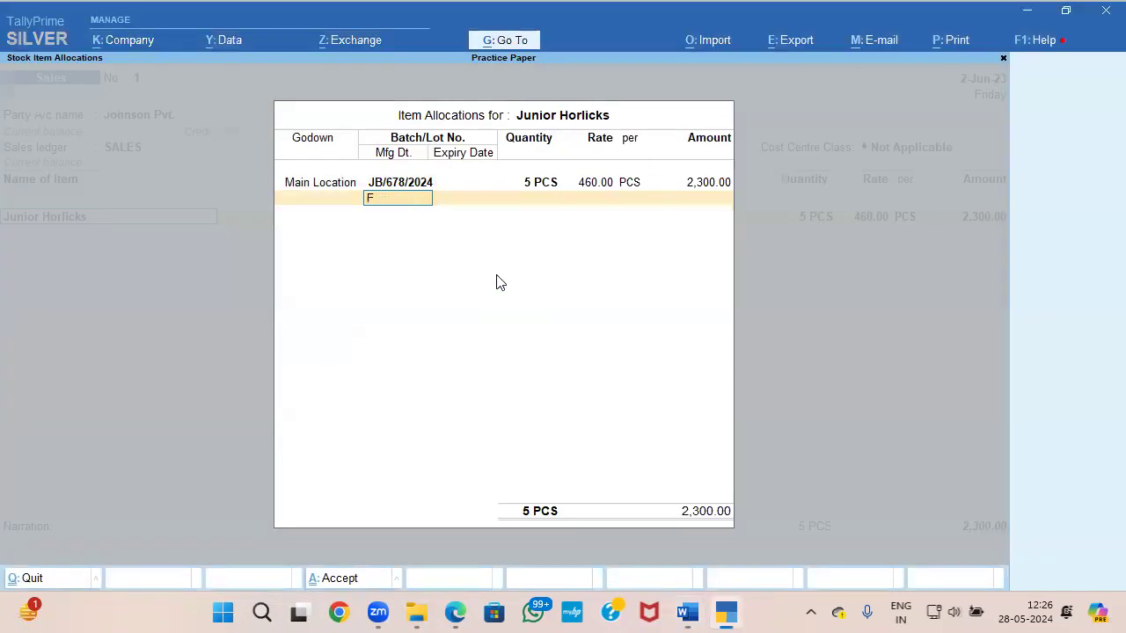
{"action": "type", "text": "EB"}
{"action": "key", "text": "alt+Tab"}
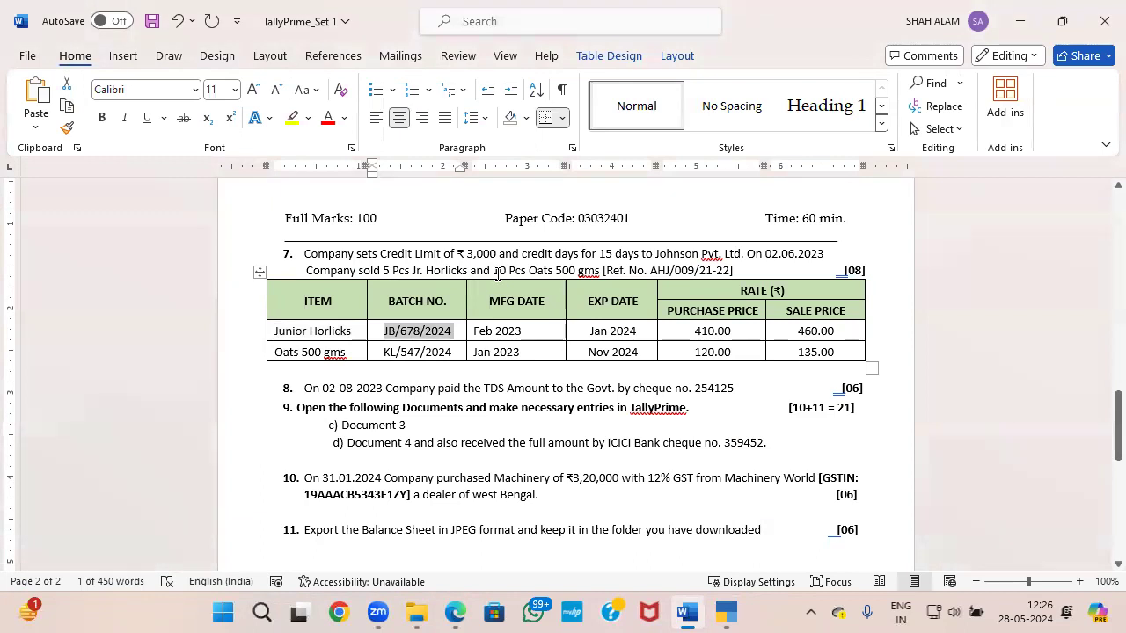
Step: Set the batch's expiry date to JAN 24, finish the allocation, and accept the Junior Horlicks sales line
{"action": "key", "text": "alt+Tab"}
{"action": "type", "text": "2023"}
{"action": "key", "text": "Return"}
{"action": "key", "text": "alt+Tab"}
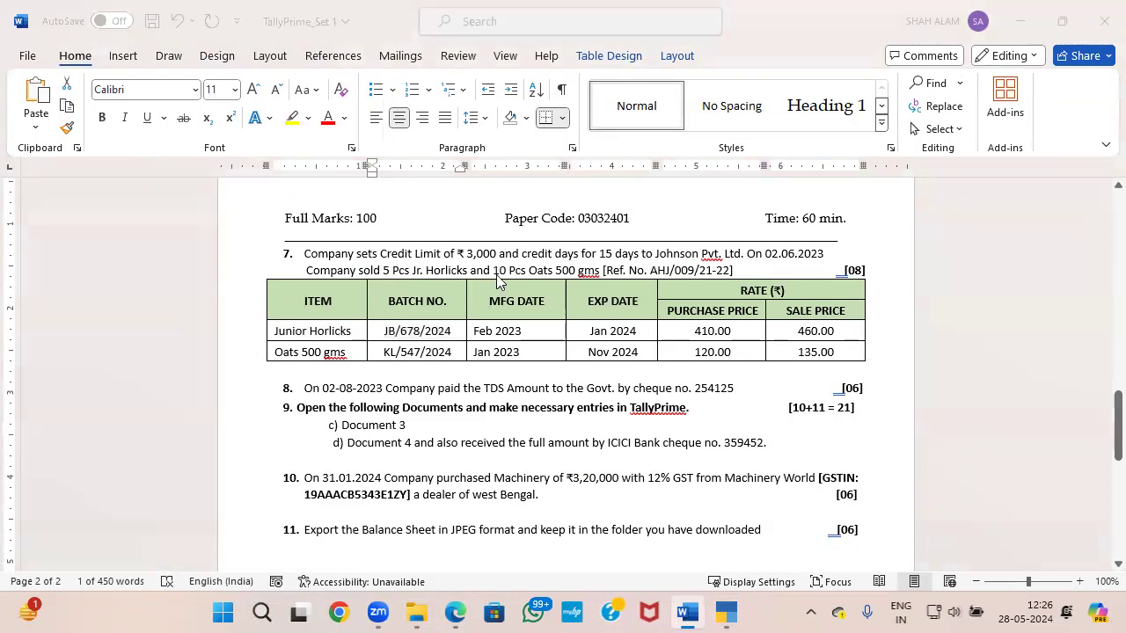
{"action": "key", "text": "alt+Tab"}
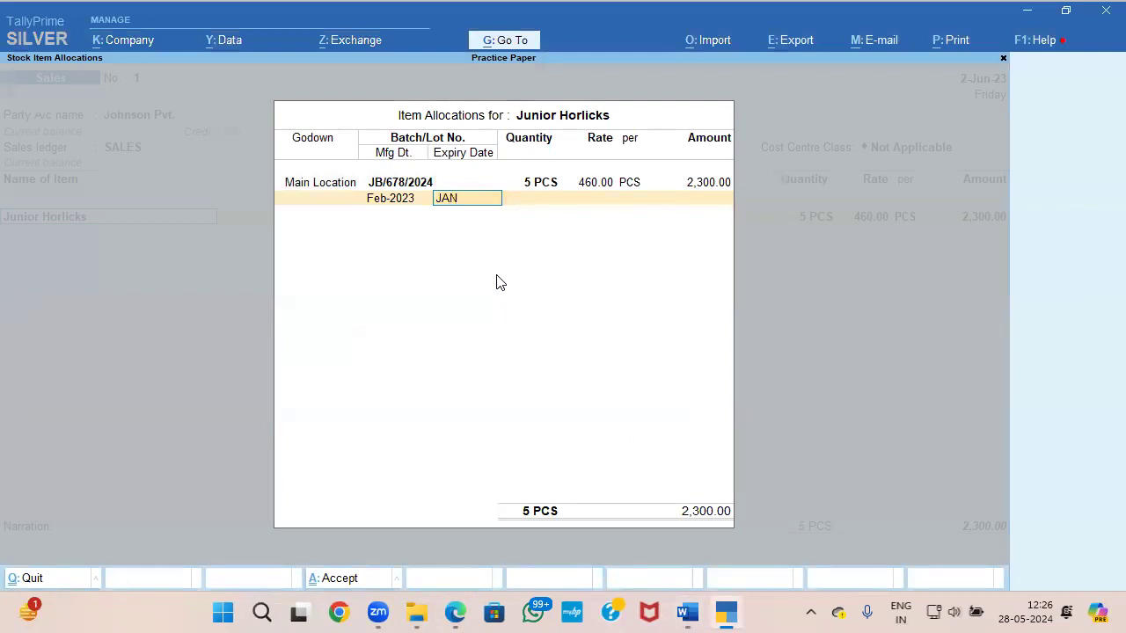
{"action": "type", "text": "JAN 24"}
{"action": "key", "text": "Return"}
{"action": "key", "text": "Return"}
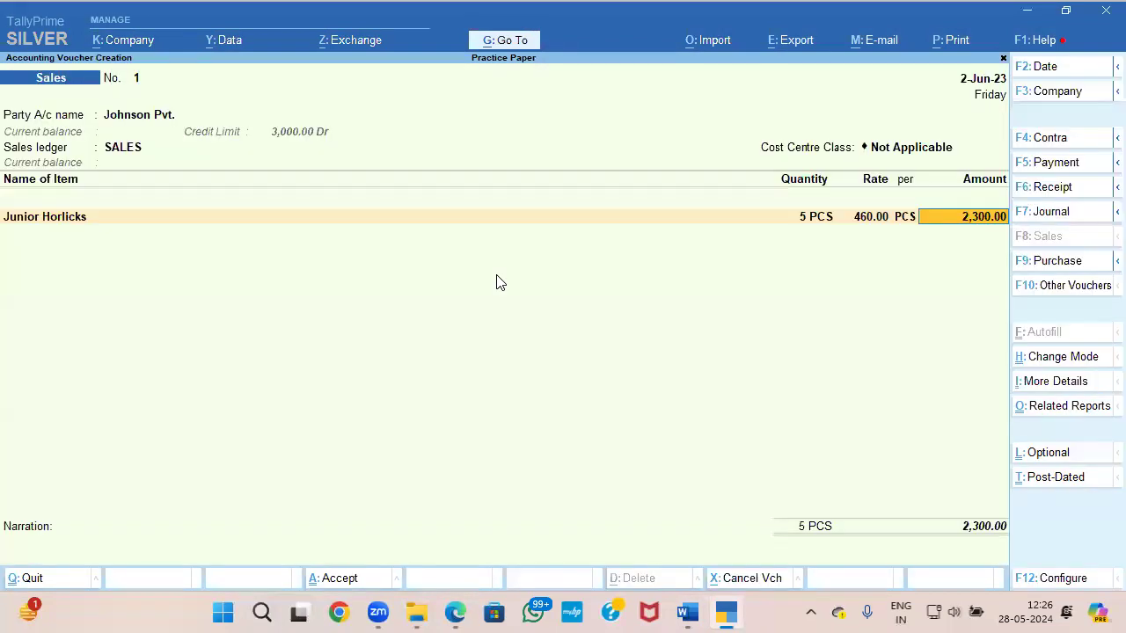
Step: Create a stock item named Oats 500 gms, copied from the Word paper, under Primary with PCS as its unit
{"action": "key", "text": "Return"}
{"action": "key", "text": "alt+c"}
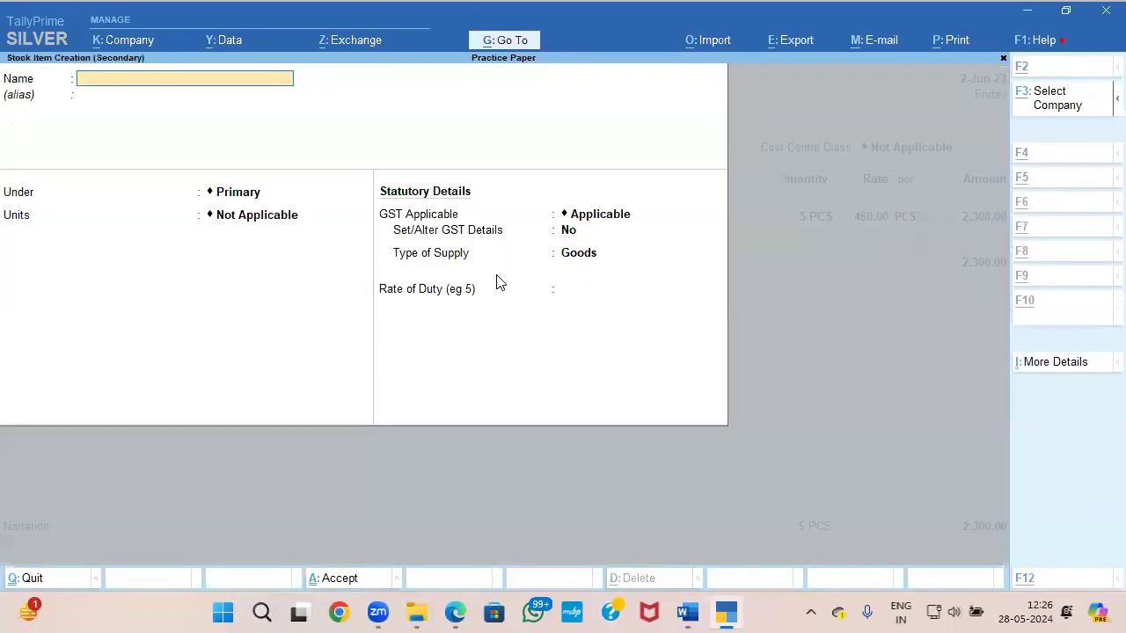
{"action": "key", "text": "alt+Tab"}
{"action": "left_click_drag", "start_coordinate": [348, 351], "coordinate": [266, 352]}
{"action": "key", "text": "ctrl+c"}
{"action": "key", "text": "alt+Tab"}
{"action": "key", "text": "ctrl+v"}
{"action": "key", "text": "Return"}
{"action": "key", "text": "Return"}
{"action": "key", "text": "Down"}
{"action": "key", "text": "Return"}
{"action": "key", "text": "Return"}
Step: Choose Main Location as the godown for Oats 500 gms and open the stock item for alteration
{"action": "key", "text": "Return"}
{"action": "key", "text": "Return"}
{"action": "key", "text": "ctrl+a"}
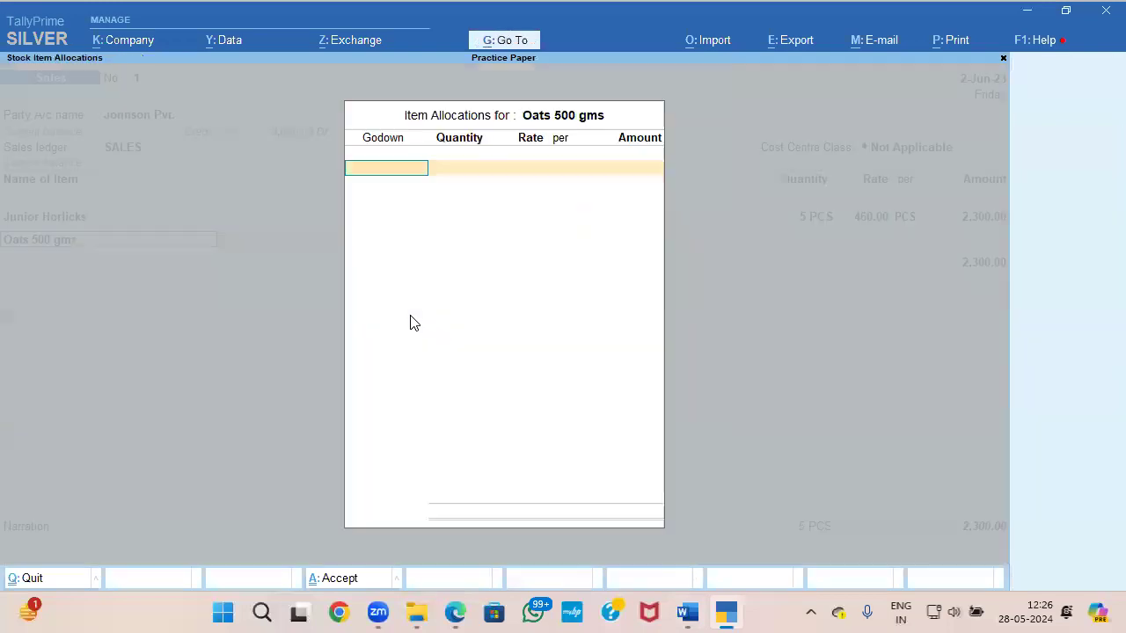
{"action": "key", "text": "Down"}
{"action": "key", "text": "Return"}
{"action": "key", "text": "BackSpace"}
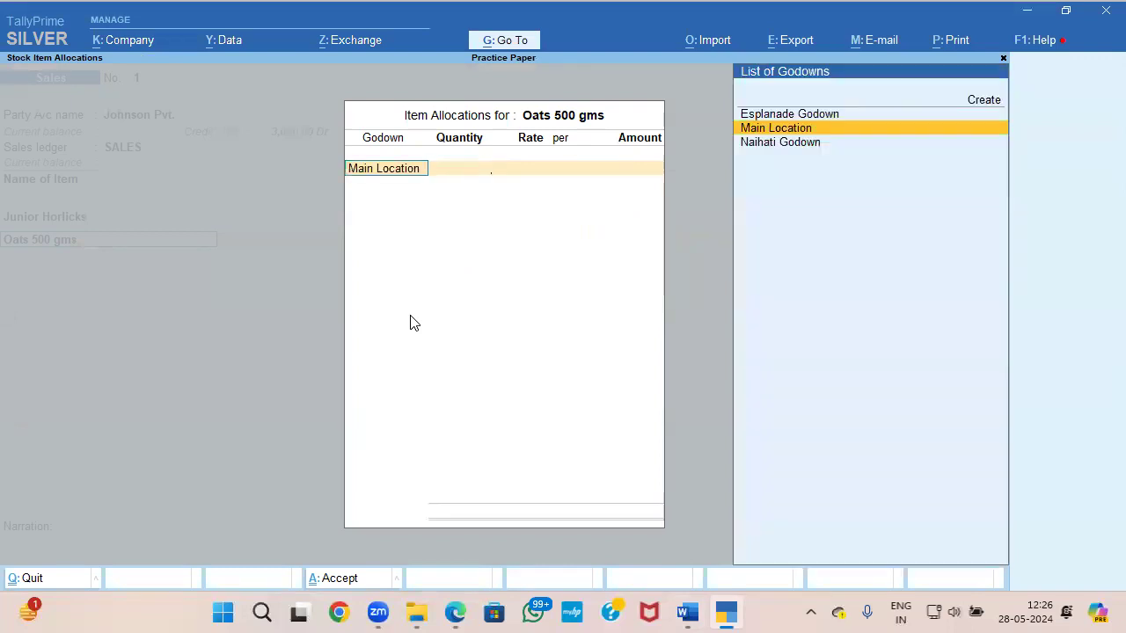
{"action": "key", "text": "BackSpace"}
{"action": "key", "text": "ctrl+Return"}
Step: Enable batches, manufacturing date tracking, expiry dates and standard rates for Oats 500 gms
{"action": "key", "text": "Return"}
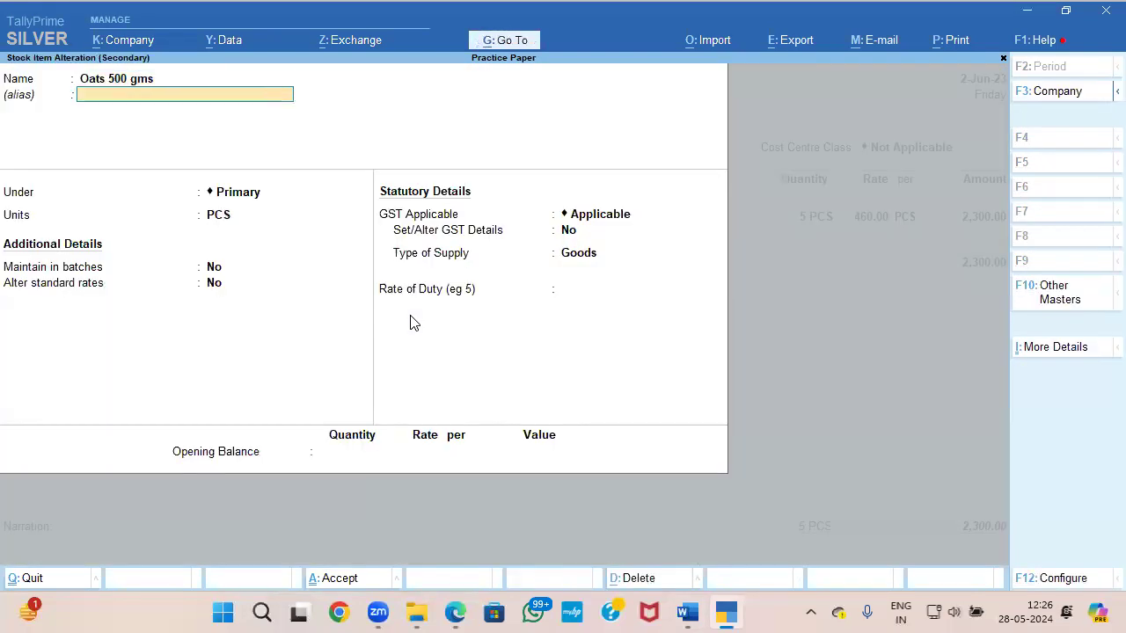
{"action": "key", "text": "Return"}
{"action": "key", "text": "Return"}
{"action": "key", "text": "Return"}
{"action": "key", "text": "y"}
{"action": "key", "text": "Return"}
{"action": "key", "text": "y"}
{"action": "key", "text": "Return"}
{"action": "key", "text": "y"}
Step: Set the standard cost of Oats 500 gms to 120 per PCS from 1-Apr-23, as given in the Word paper
{"action": "key", "text": "Return"}
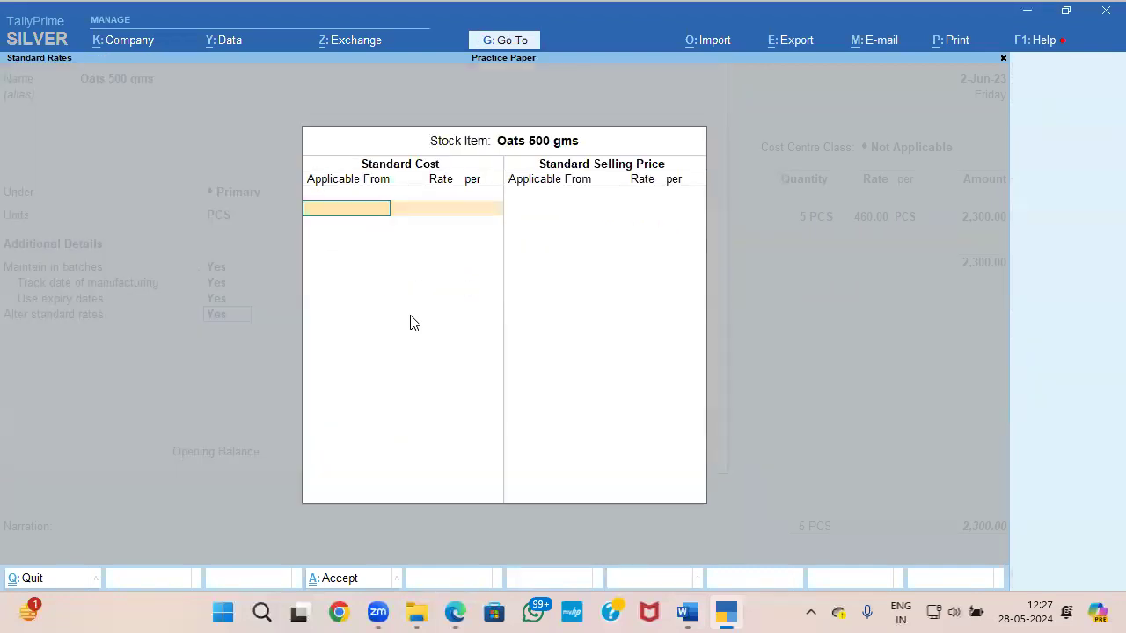
{"action": "key", "text": "Return"}
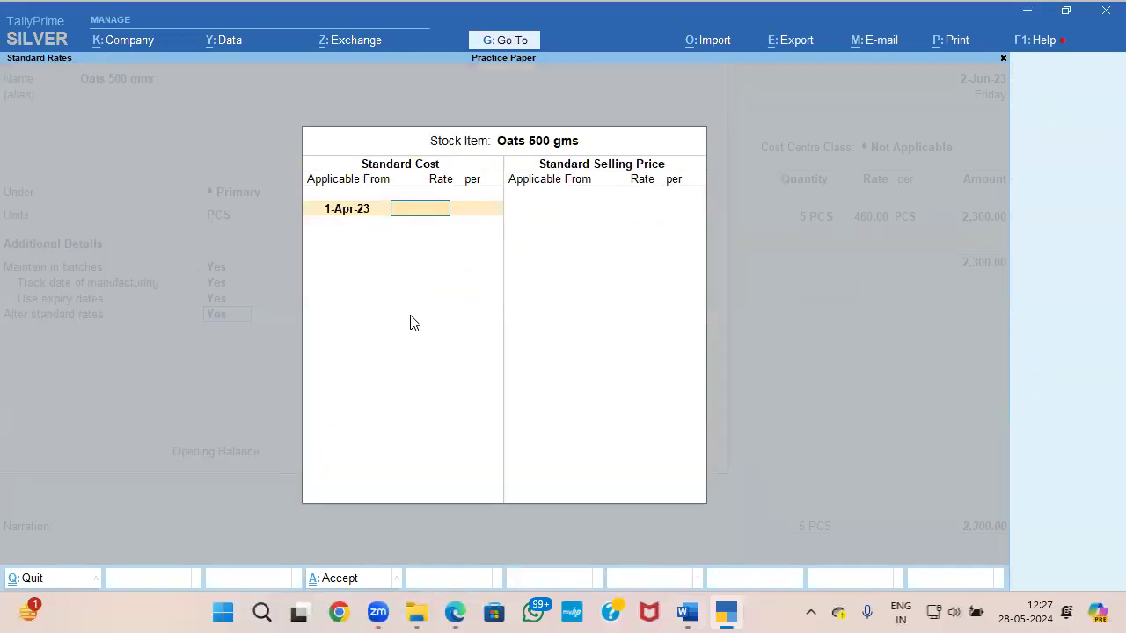
{"action": "key", "text": "alt+Tab"}
{"action": "key", "text": "alt+Tab"}
{"action": "type", "text": "120"}
{"action": "key", "text": "Return"}
{"action": "key", "text": "Return"}
Step: Set the standard selling price to 135, as given in the Word paper, and save the altered stock item
{"action": "key", "text": "Return"}
{"action": "type", "text": "1"}
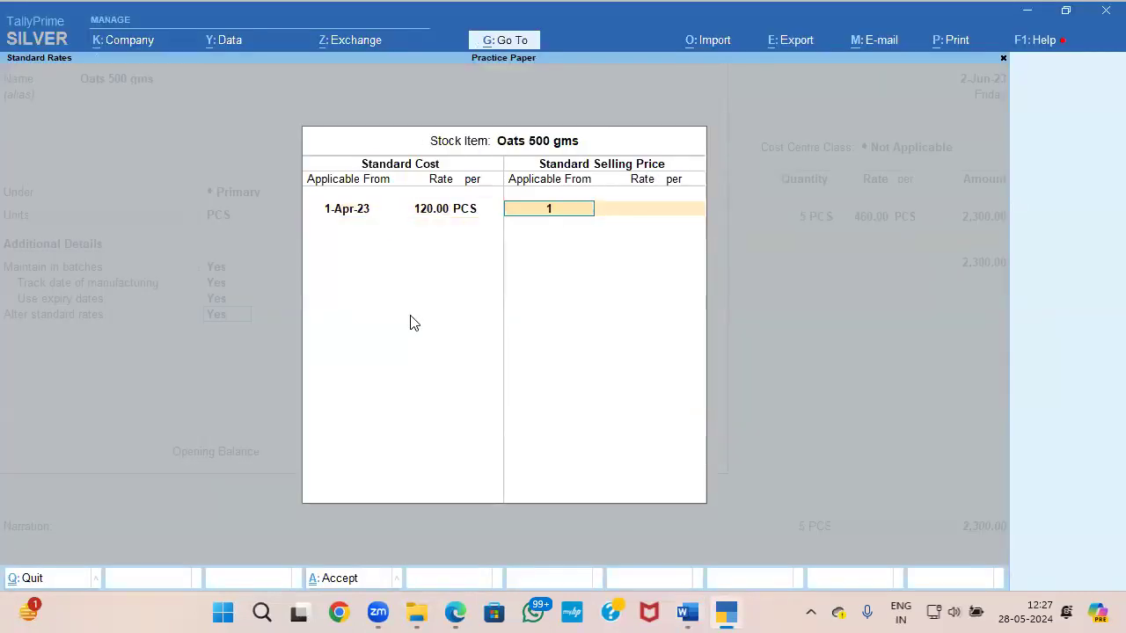
{"action": "key", "text": "Return"}
{"action": "key", "text": "alt+Tab"}
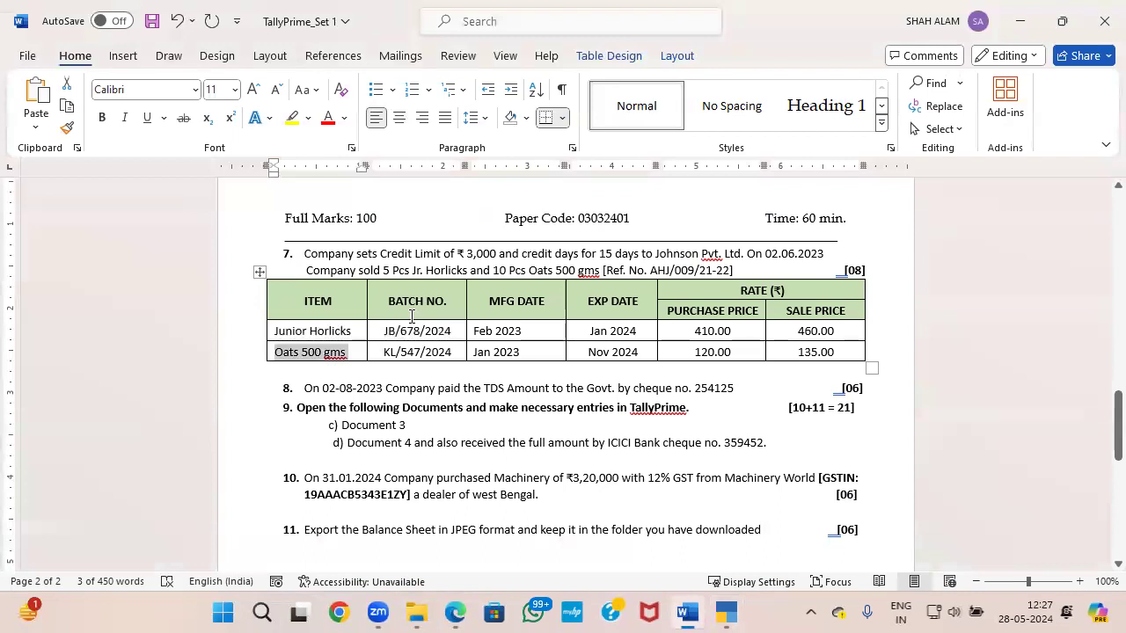
{"action": "key", "text": "alt+Tab"}
{"action": "type", "text": "135"}
{"action": "key", "text": "Return"}
{"action": "key", "text": "ctrl+a"}
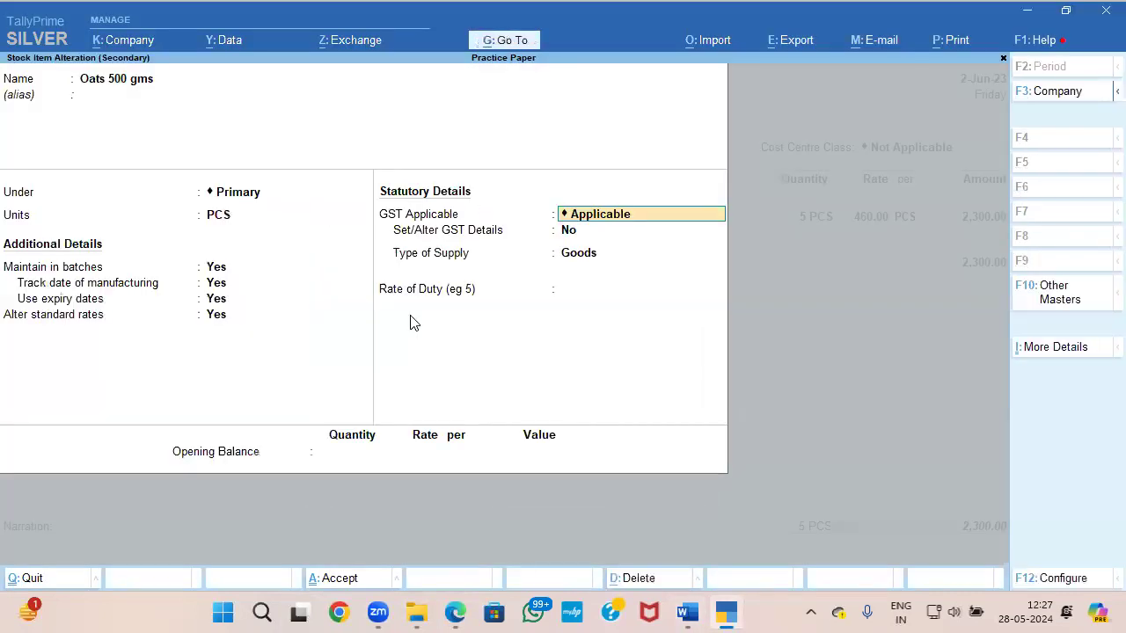
{"action": "key", "text": "ctrl+a"}
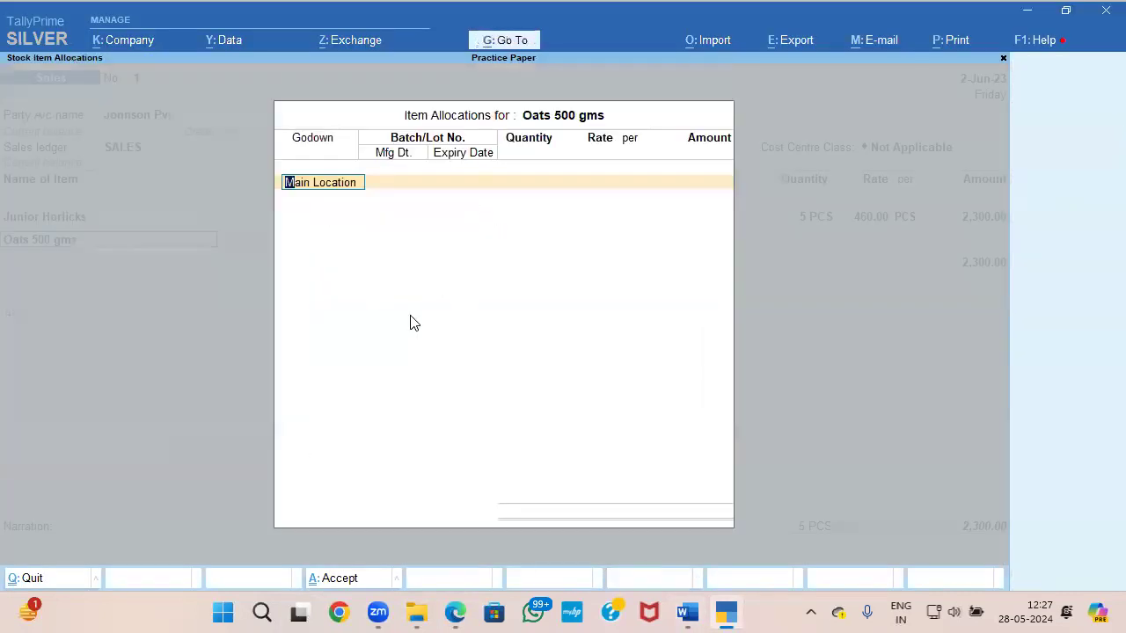
Step: Assign the Oats to Main Location under new batch number KL/547/2024, copied from the Word paper
{"action": "key", "text": "Return"}
{"action": "key", "text": "Return"}
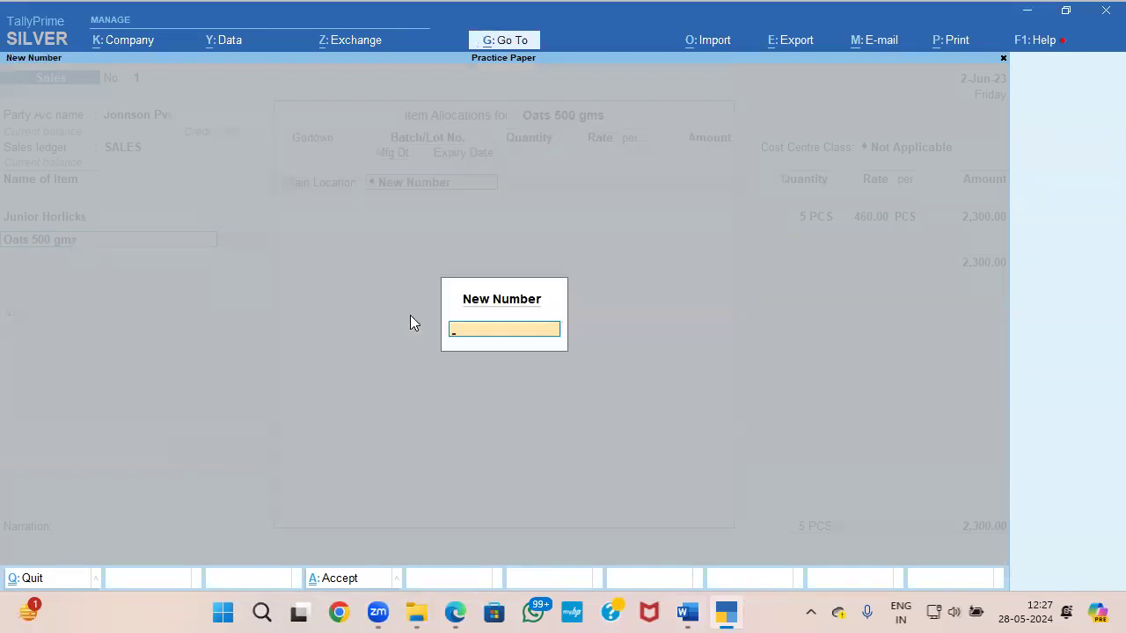
{"action": "key", "text": "alt+Tab"}
{"action": "mouse_move", "coordinate": [457, 350]}
{"action": "left_mouse_down"}
{"action": "mouse_move", "coordinate": [343, 373]}
{"action": "mouse_move", "coordinate": [451, 352]}
{"action": "left_mouse_up"}
{"action": "key", "text": "ctrl+c"}
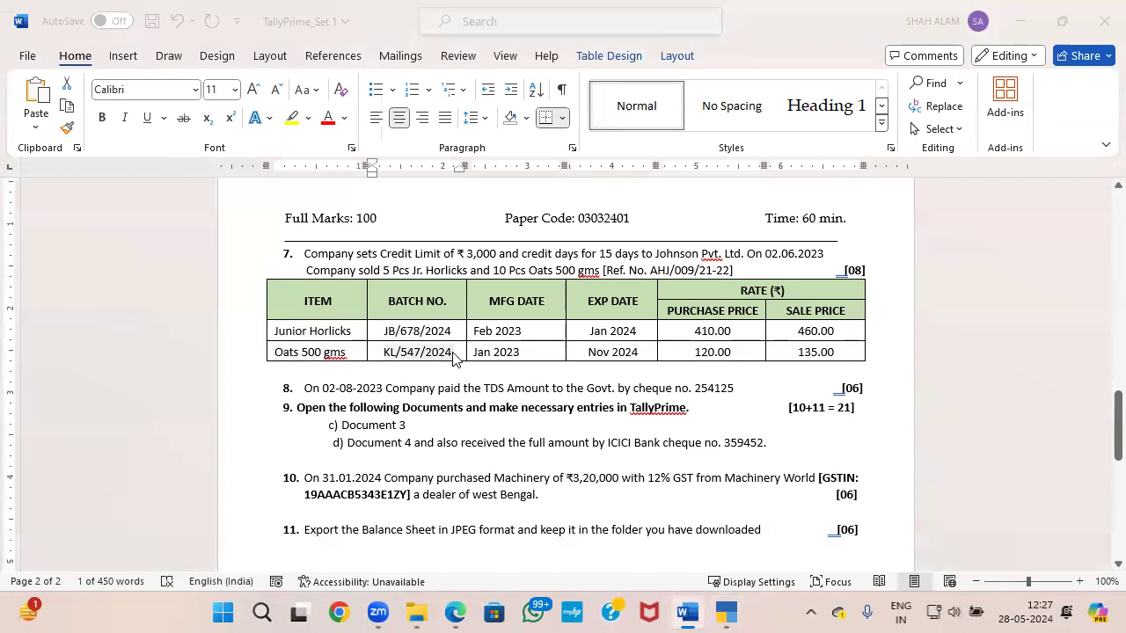
{"action": "key", "text": "alt+Tab"}
{"action": "key", "text": "ctrl+v"}
{"action": "key", "text": "Return"}
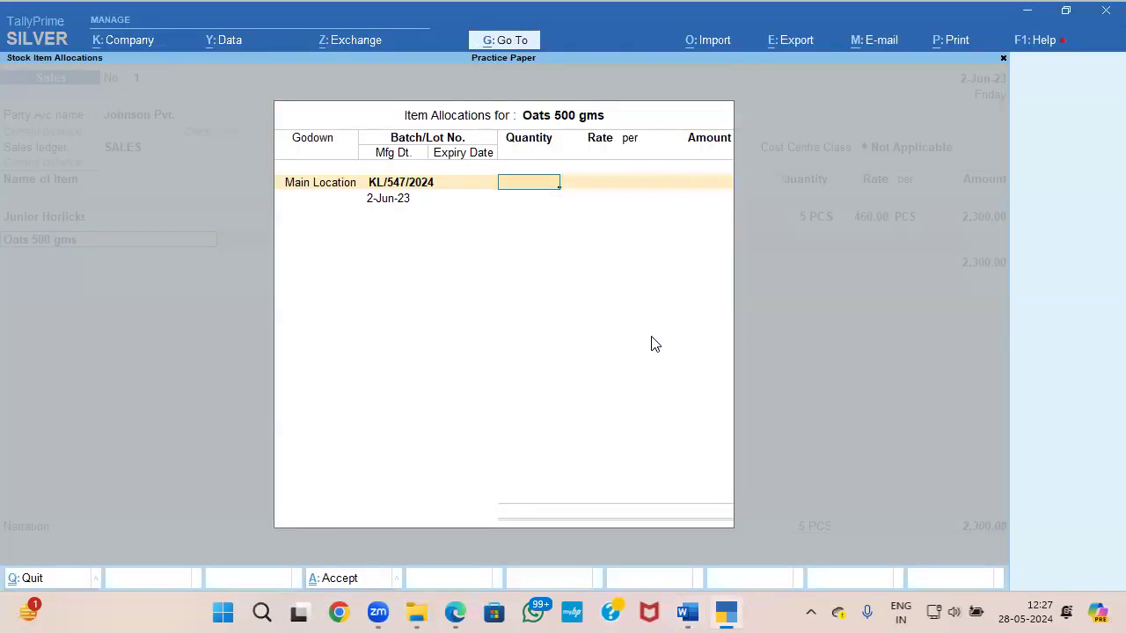
Step: Check the sold quantity in the Word paper and allocate 10 PCS of Oats 500 gms at a rate of 135
{"action": "key", "text": "alt+Tab"}
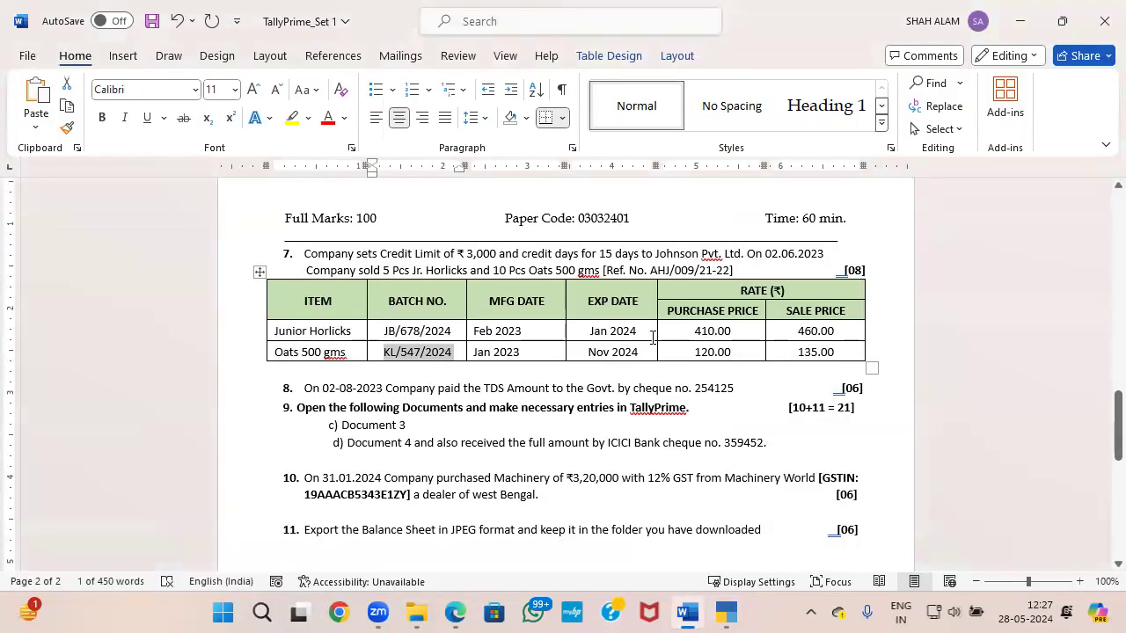
{"action": "key", "text": "alt+Tab"}
{"action": "key", "text": "alt+Tab"}
{"action": "key", "text": "alt+Tab"}
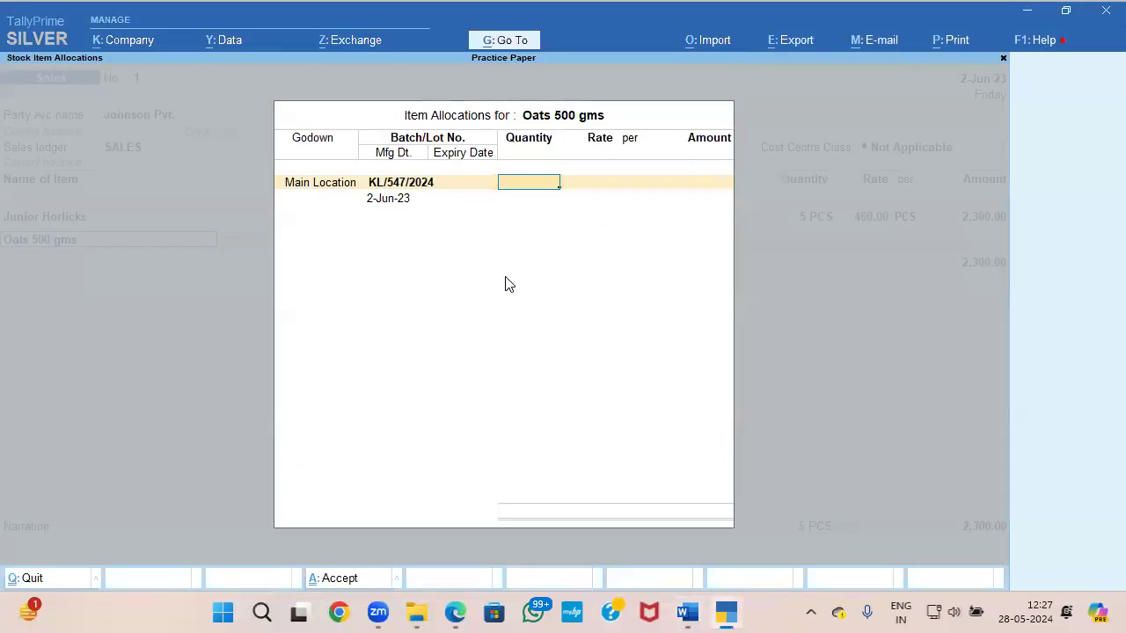
{"action": "key", "text": "Return"}
{"action": "key", "text": "Return"}
{"action": "key", "text": "alt+Tab"}
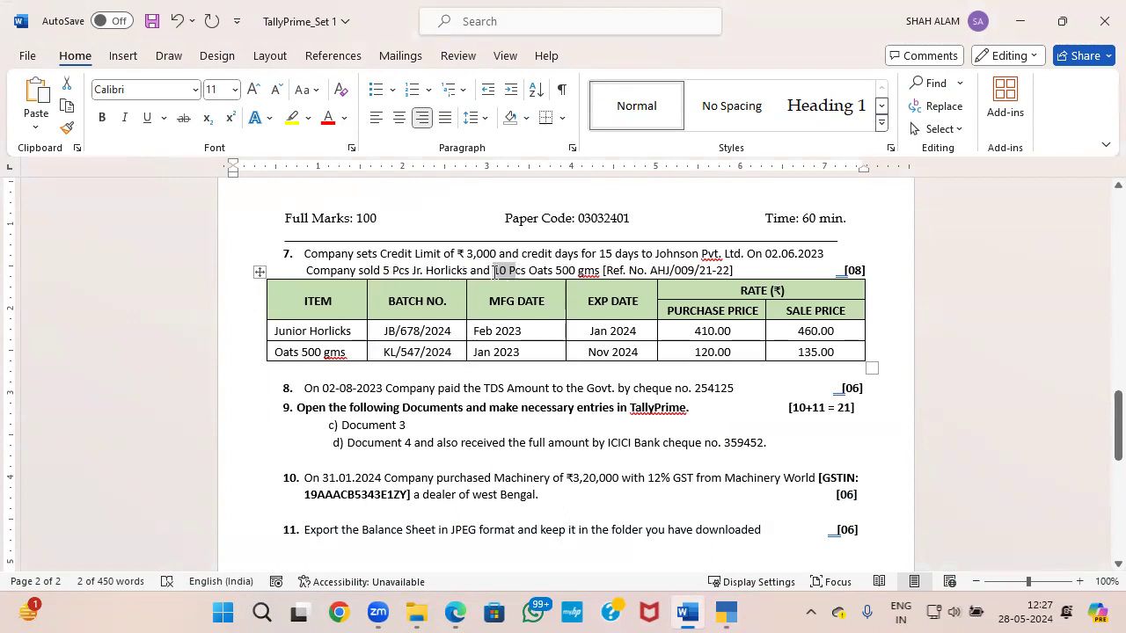
{"action": "key", "text": "alt+Tab"}
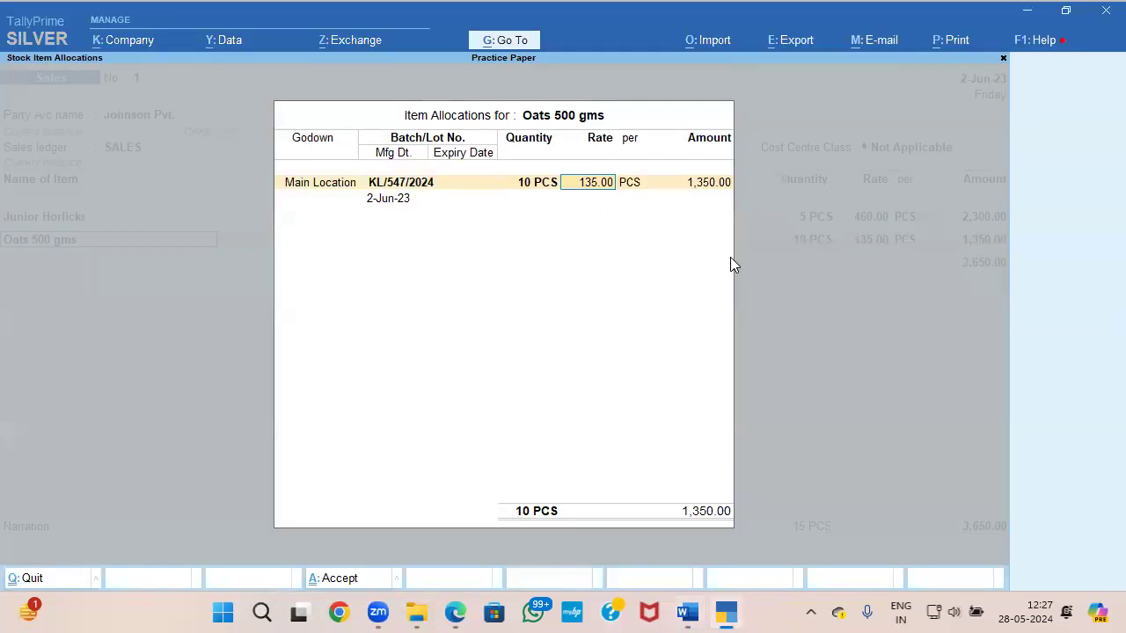
{"action": "key", "text": "Return"}
{"action": "key", "text": "Return"}
{"action": "key", "text": "Return"}
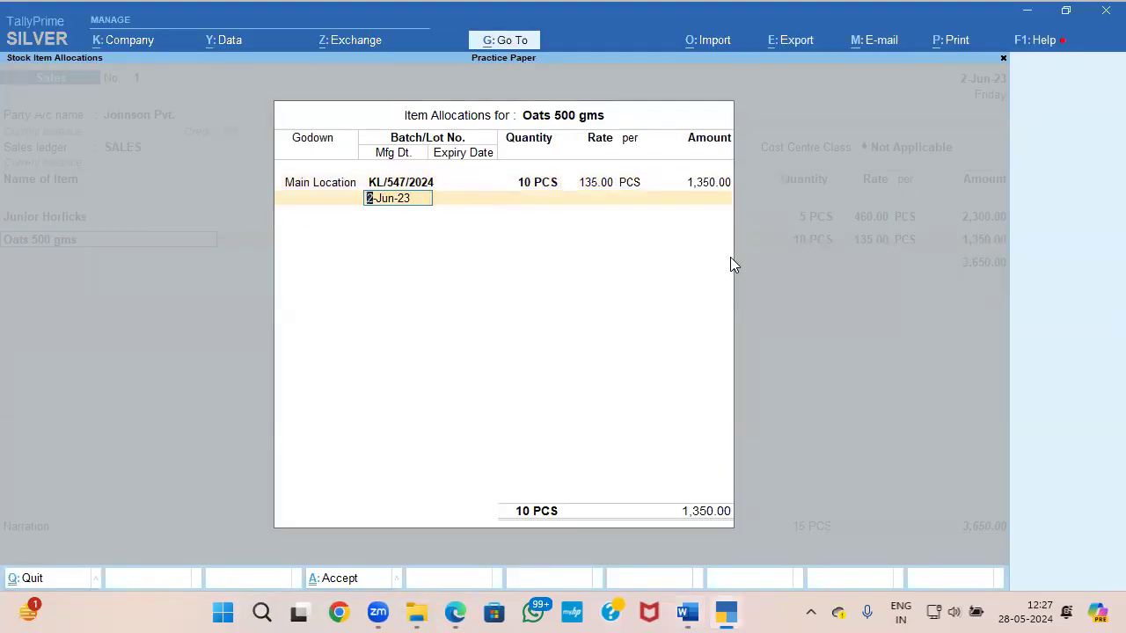
Step: Set the manufacturing date of batch KL/547/2024 to Jan 2023, as given in the Word paper
{"action": "key", "text": "alt+Tab"}
{"action": "key", "text": "alt+Tab"}
Step: Set the batch's expiry date to Nov 2024, as given in the Word paper, and accept the Oats allocation
{"action": "key", "text": "alt+Tab"}
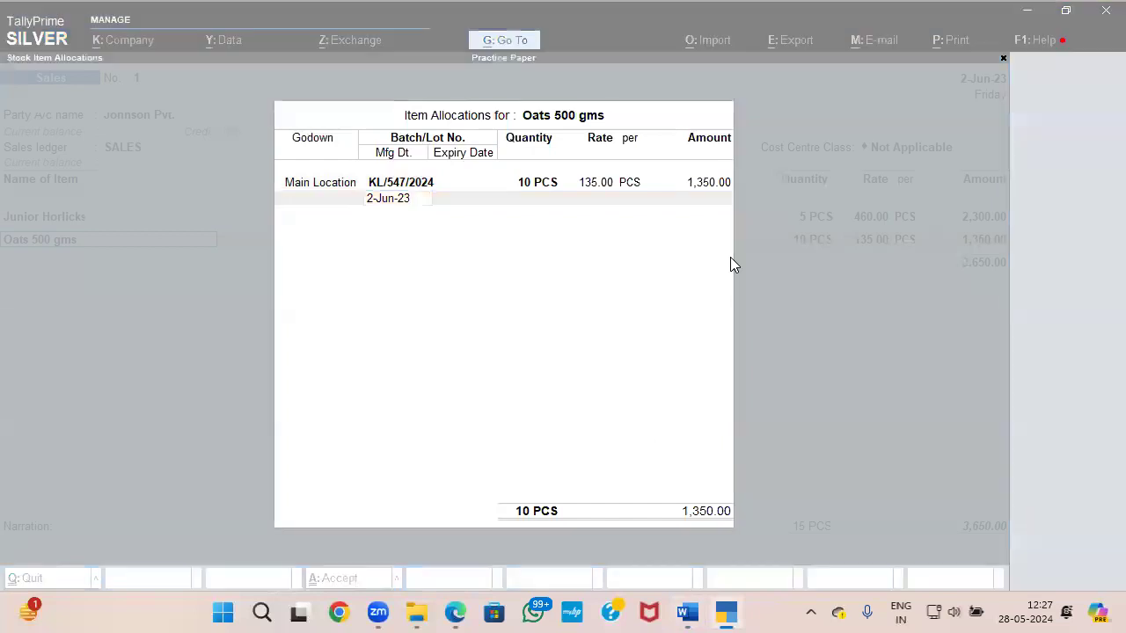
{"action": "key", "text": "alt+Tab"}
{"action": "type", "text": "JAN 2023"}
{"action": "key", "text": "Return"}
{"action": "key", "text": "alt+Tab"}
{"action": "key", "text": "alt+Tab"}
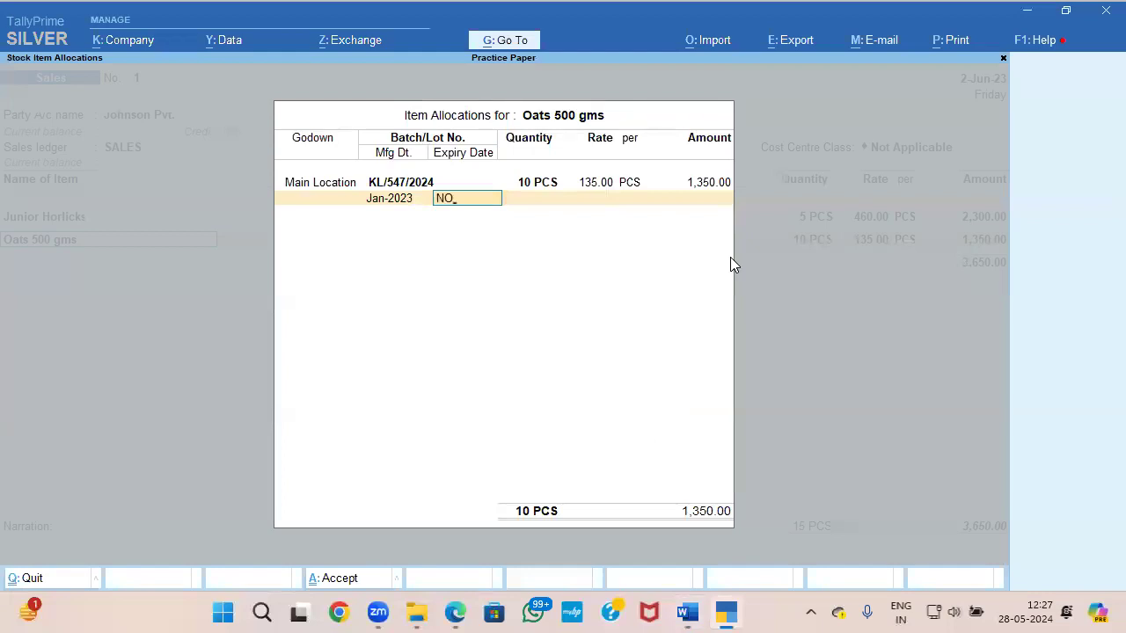
{"action": "key", "text": "Return"}
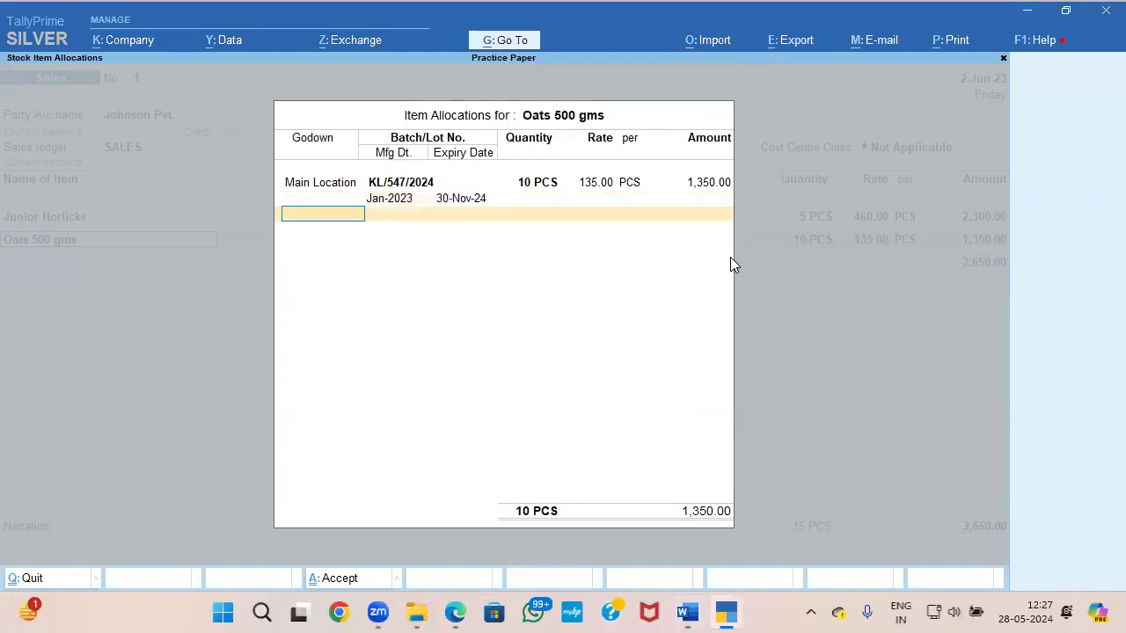
{"action": "key", "text": "ctrl+a"}
Step: Check question 7 in the Word paper, end the item list, and try to save the sales voucher
{"action": "key", "text": "alt+Tab"}
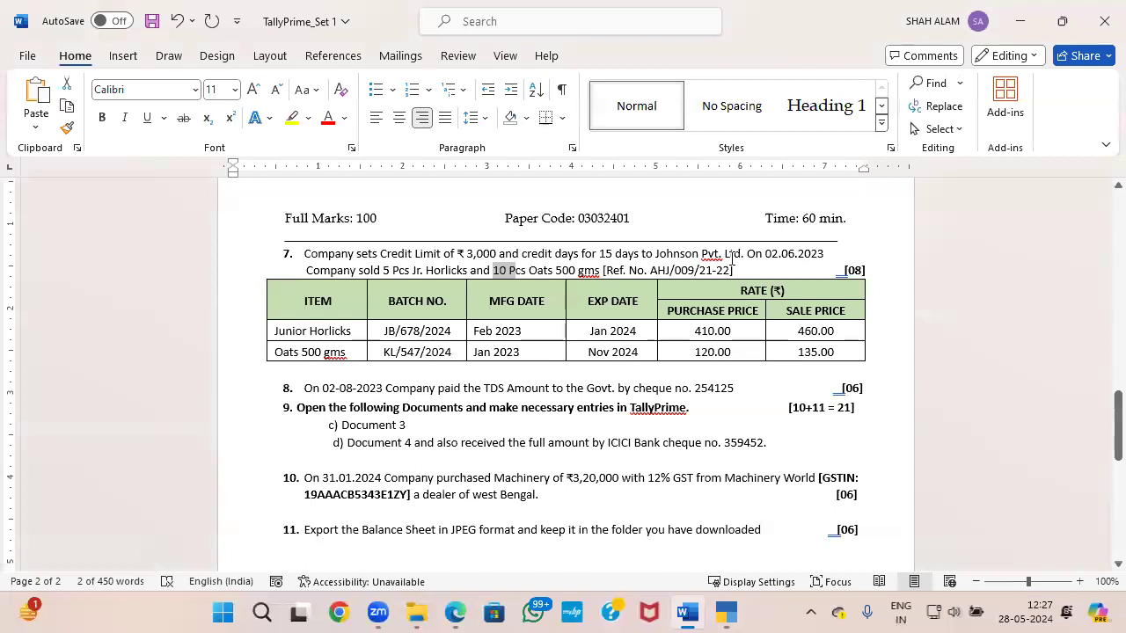
{"action": "key", "text": "alt+Tab"}
{"action": "key", "text": "Return"}
{"action": "key", "text": "ctrl+a"}
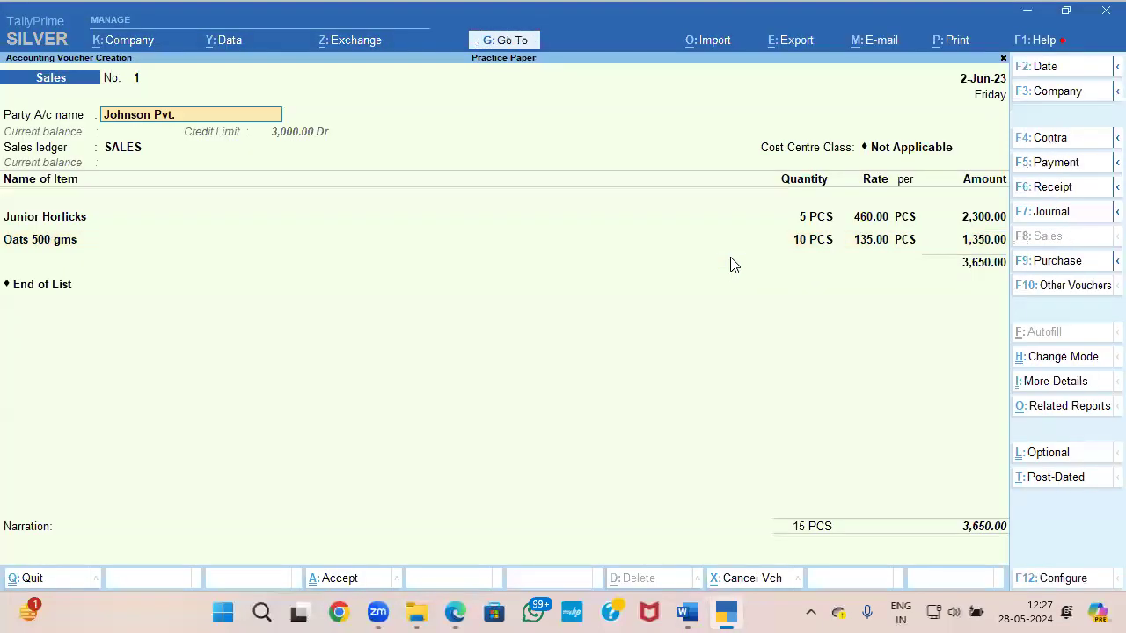
{"action": "key", "text": "ctrl+a"}
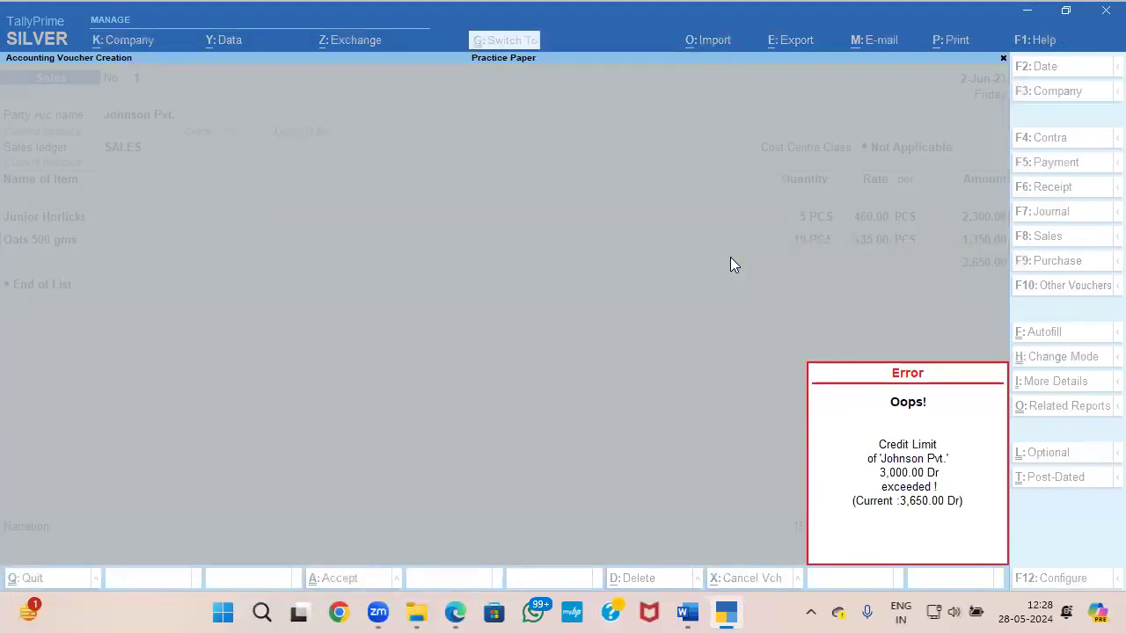
Step: Go through the voucher's party and dispatch details again and accept them unchanged
{"action": "key", "text": "Return"}
{"action": "key", "text": "Return"}
{"action": "key", "text": "Return"}
{"action": "key", "text": "Return"}
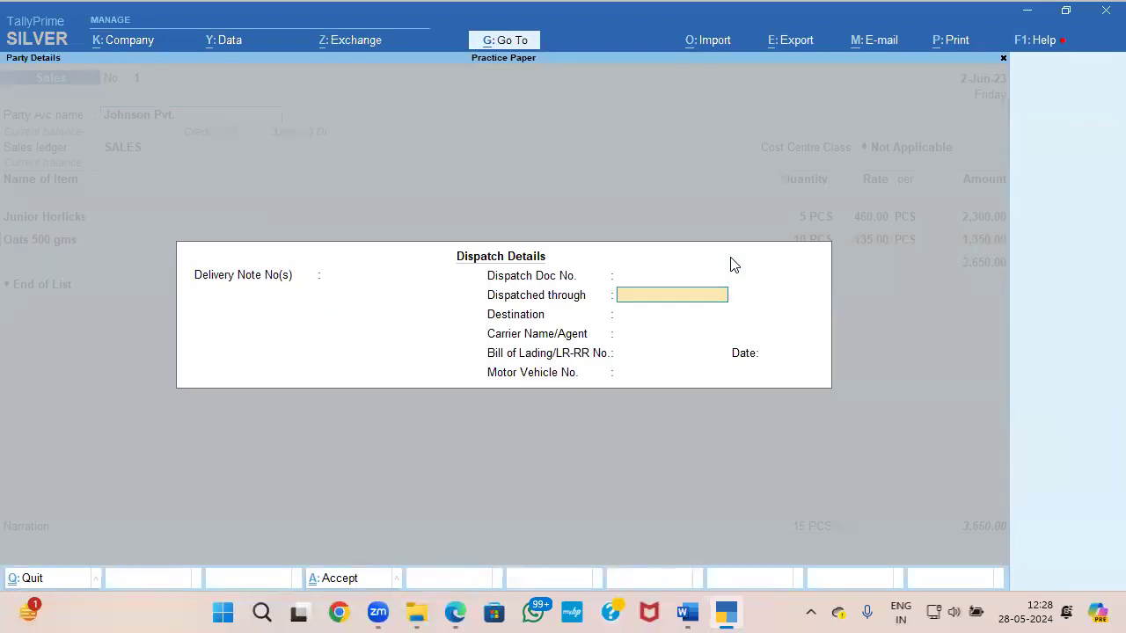
{"action": "key", "text": "ctrl+a"}
{"action": "key", "text": "ctrl+a"}
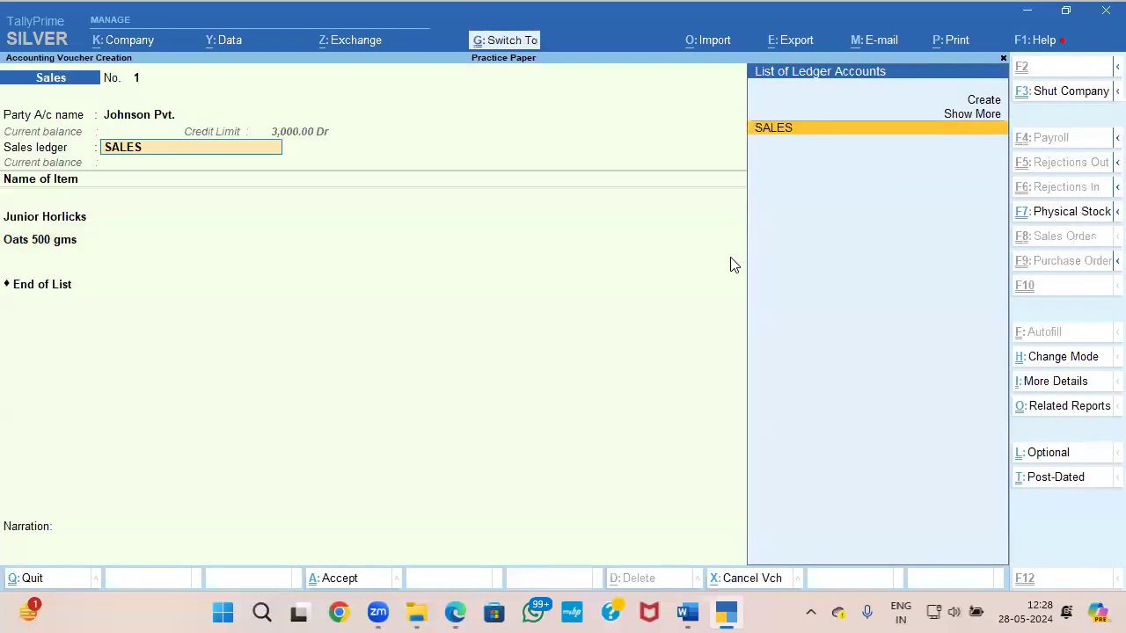
Step: Recheck question 7 in the Word paper, keep the tax classification as Not Applicable, and try again to save the voucher
{"action": "key", "text": "alt+Tab"}
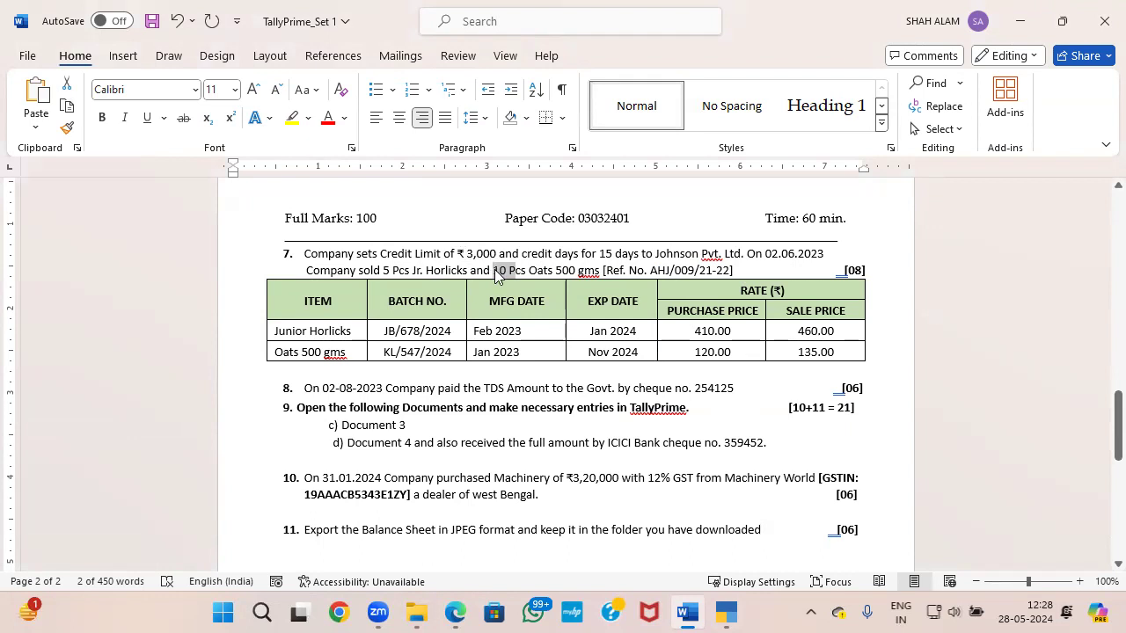
{"action": "key", "text": "alt+Tab"}
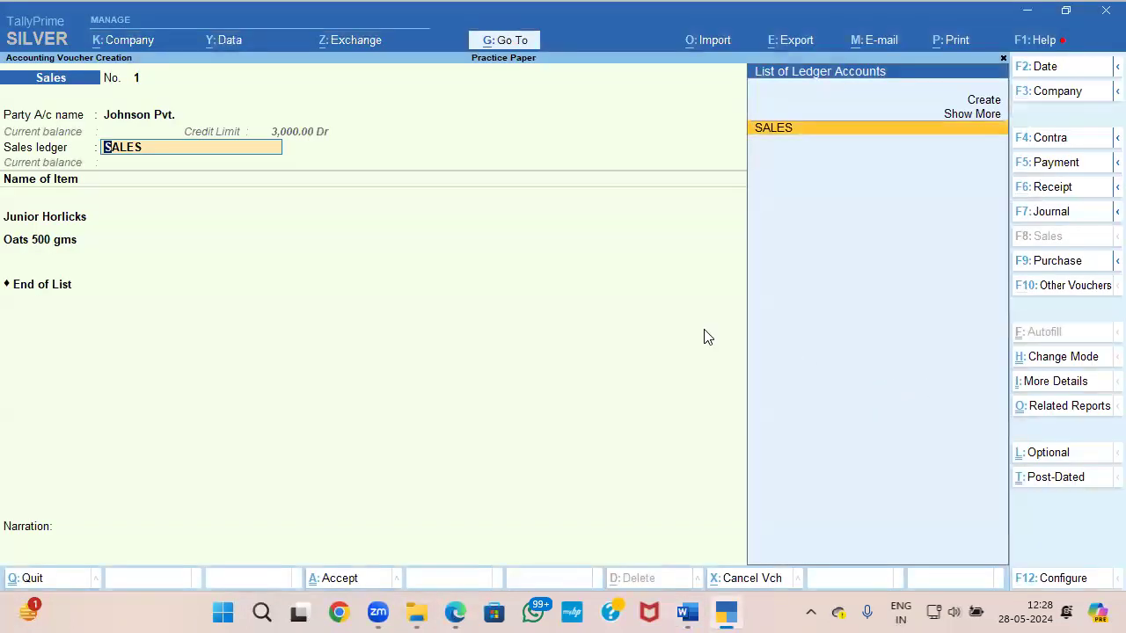
{"action": "key", "text": "Return"}
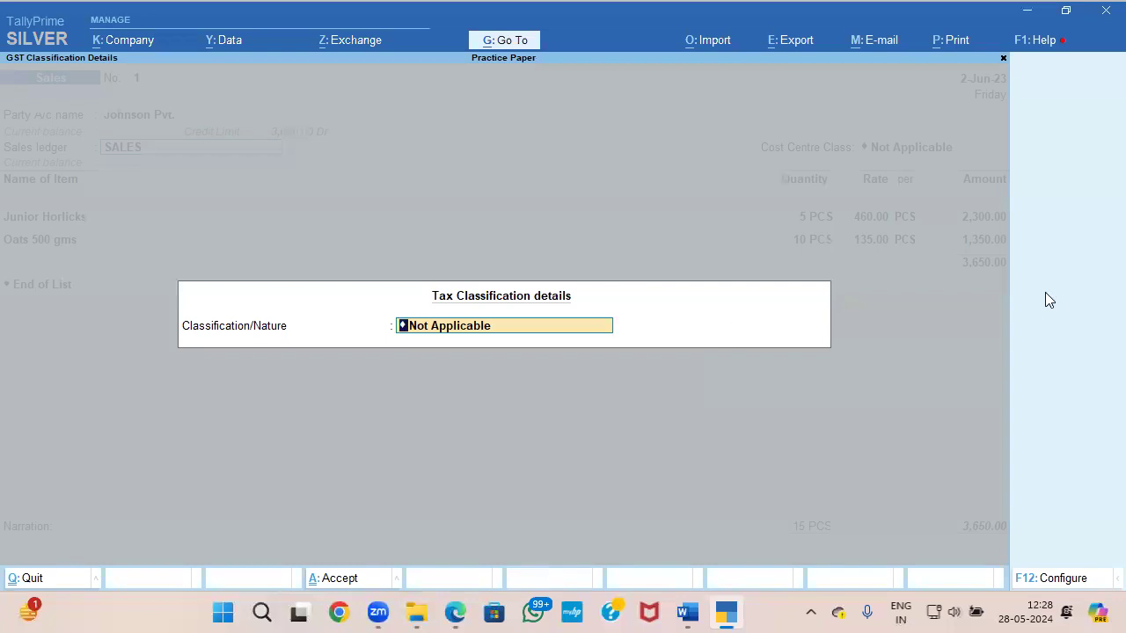
{"action": "key", "text": "Return"}
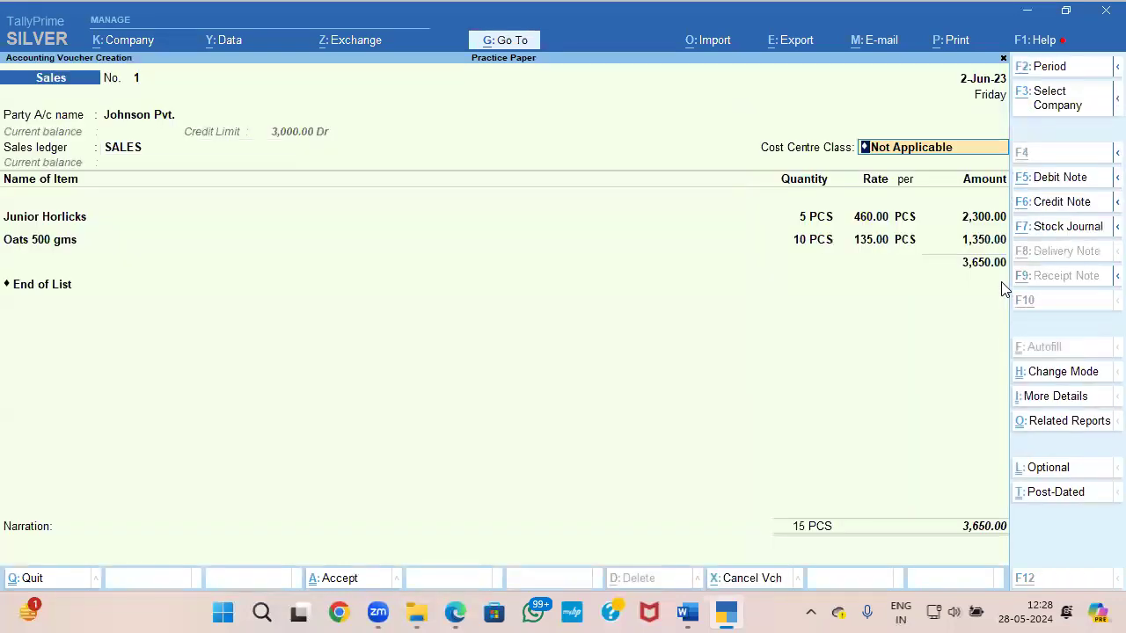
{"action": "key", "text": "alt+Tab"}
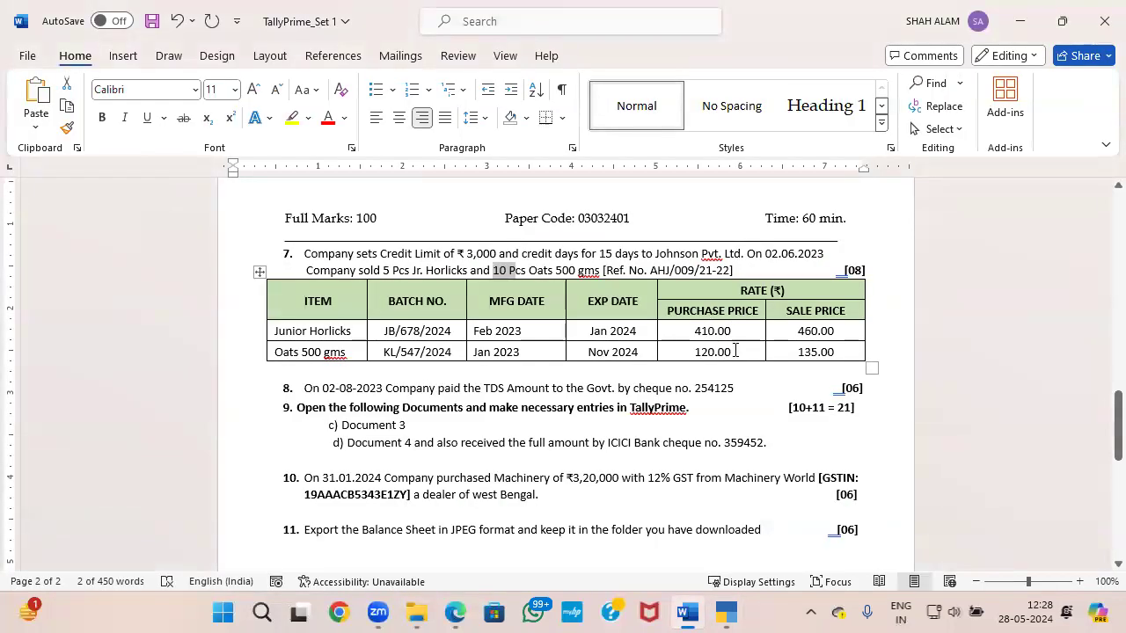
{"action": "key", "text": "alt+Tab"}
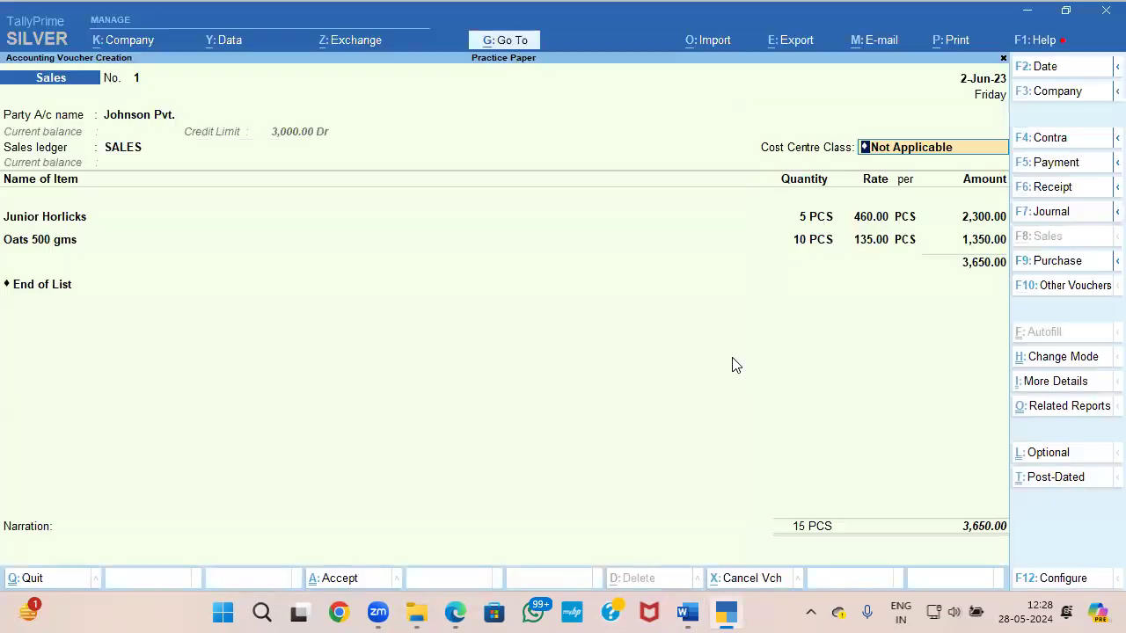
{"action": "key", "text": "ctrl"}
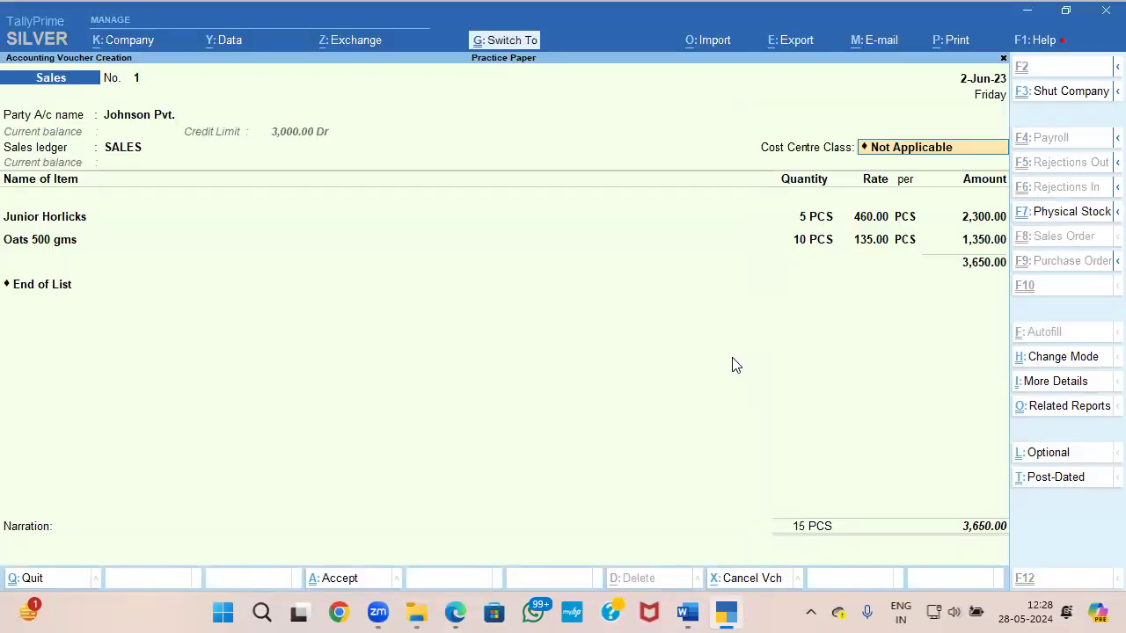
{"action": "key", "text": "ctrl+a"}
{"action": "key", "text": "Return"}
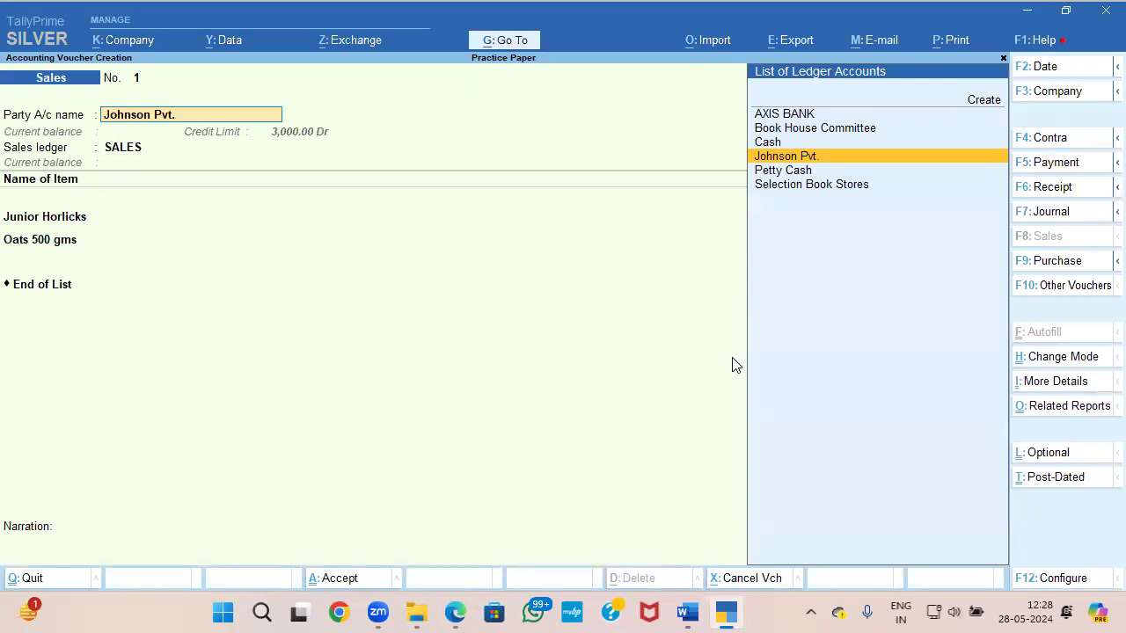
Step: Leave the sales voucher for the Gateway of Tally and view question 8 in the Word paper
{"action": "key", "text": "BackSpace"}
{"action": "key", "text": "Escape"}
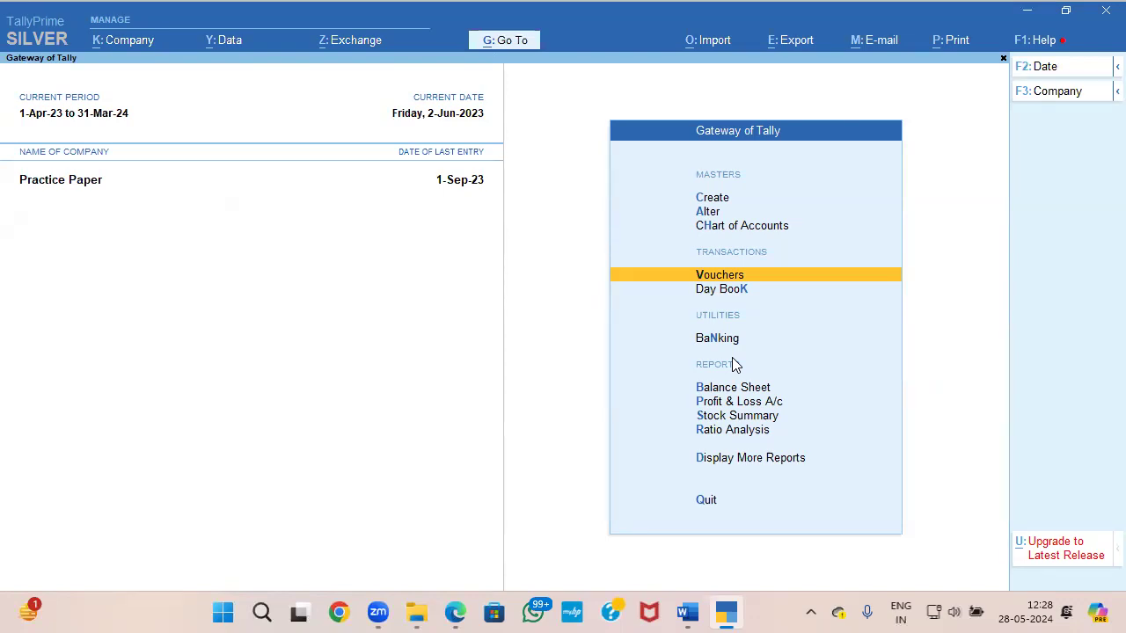
{"action": "key", "text": "alt+Tab"}
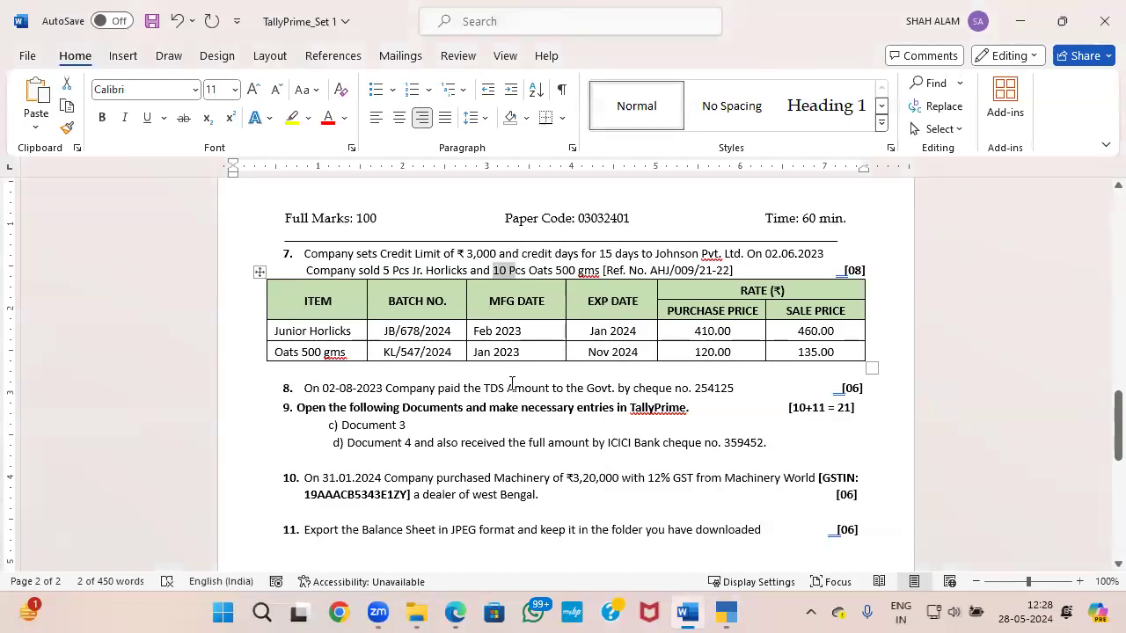
{"action": "scroll", "coordinate": [475, 388], "scroll_direction": "down", "scroll_amount": 1}
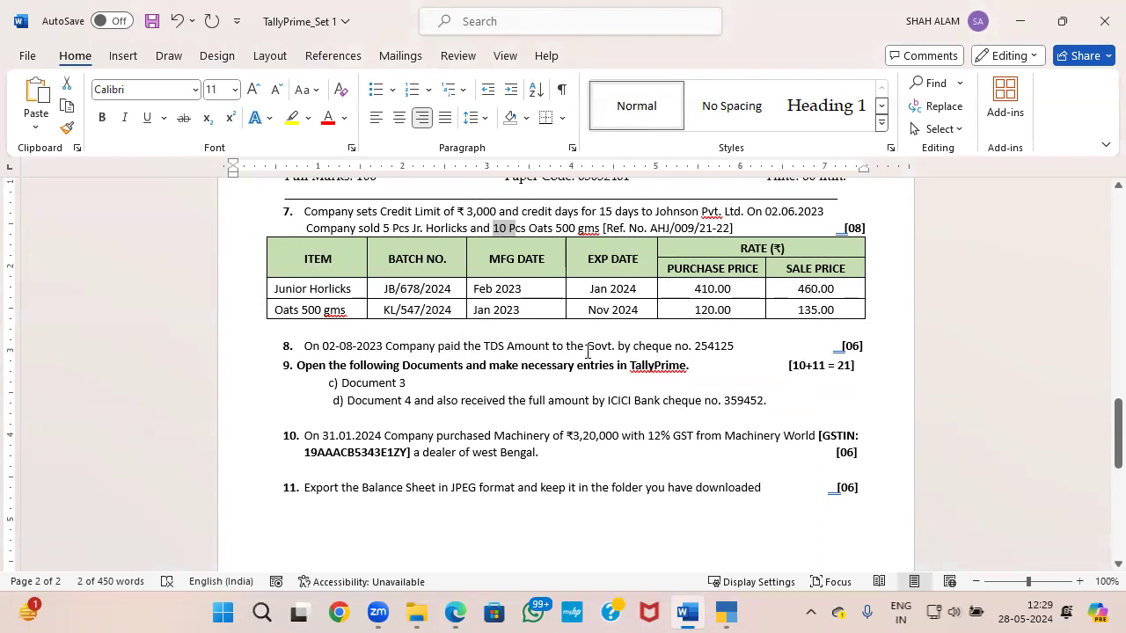
Step: Switch to TallyPrime and start a payment voucher dated 2-Aug-23
{"action": "key", "text": "alt+Tab"}
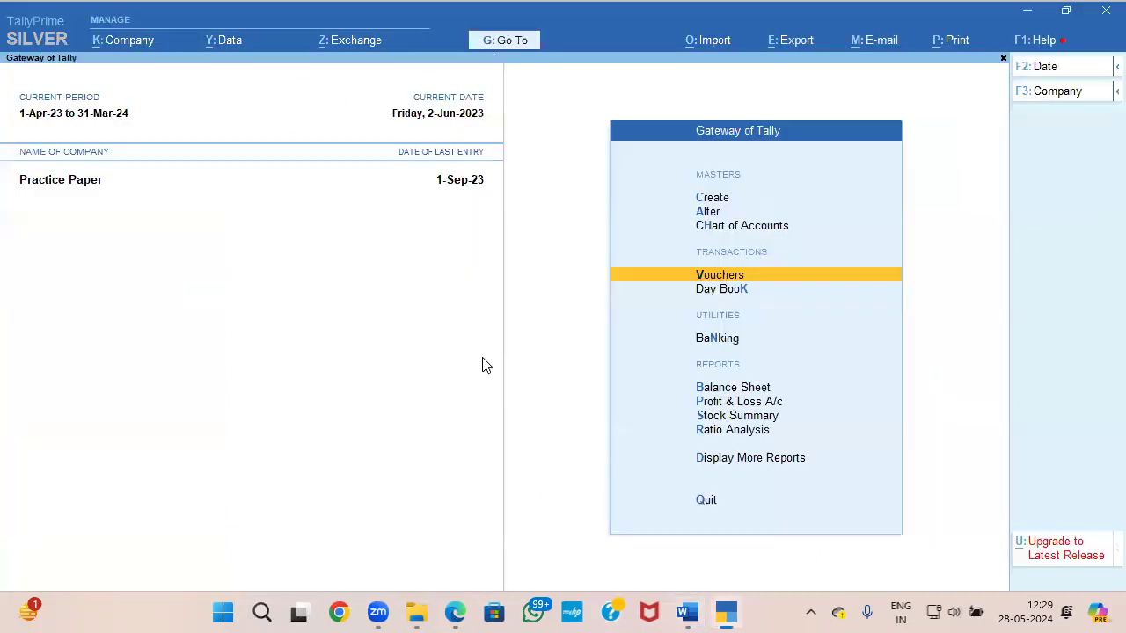
{"action": "key", "text": "Down"}
{"action": "key", "text": "v"}
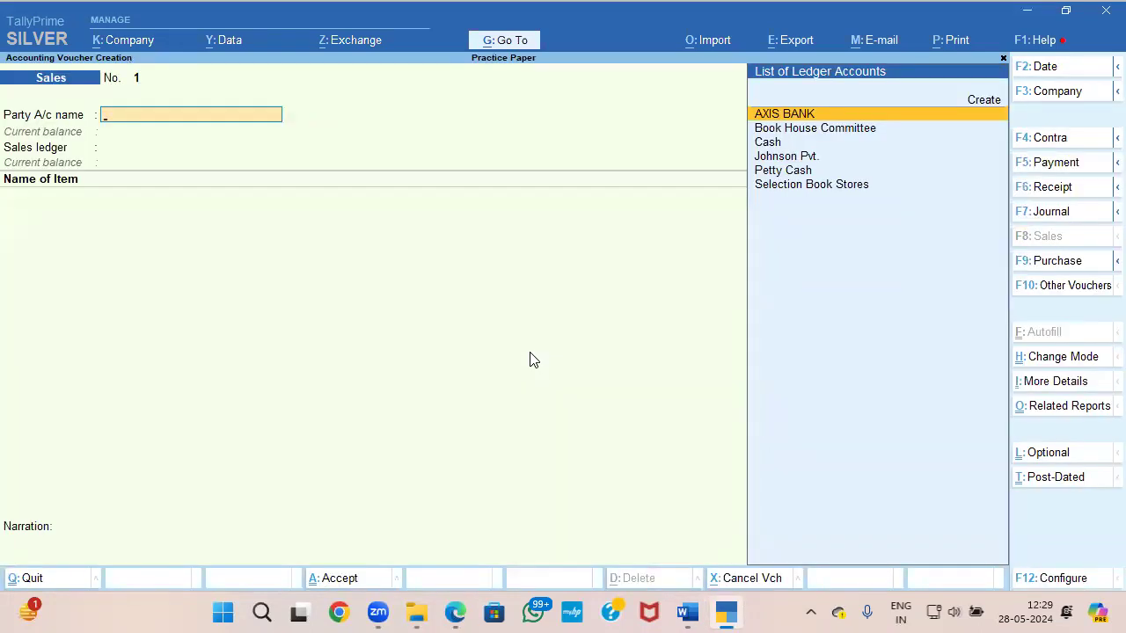
{"action": "key", "text": "F5"}
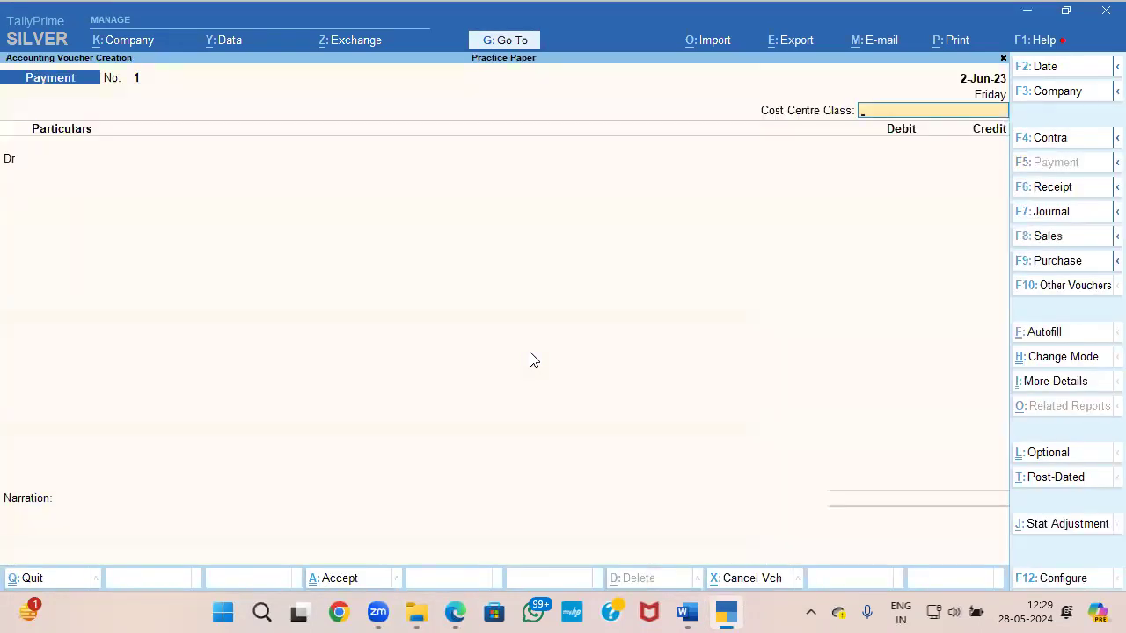
{"action": "key", "text": "F2"}
{"action": "type", "text": "2-8"}
{"action": "key", "text": "Return"}
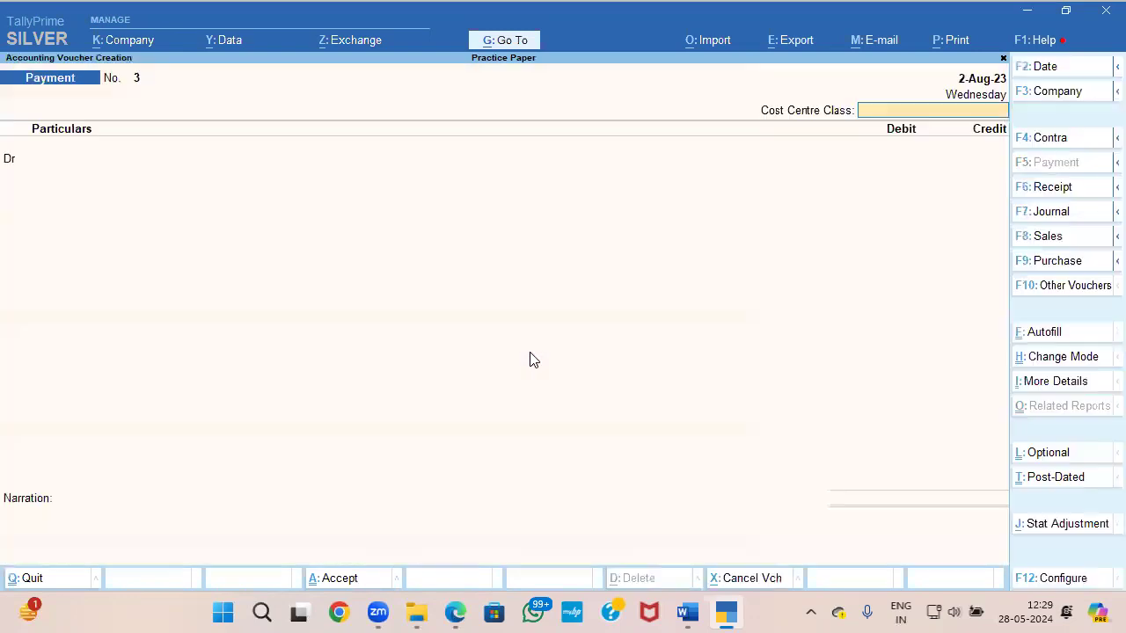
Step: Autofill the payment as a TDS Stat Payment for 1-Jul-23 to 31-Jul-23, deducted till 31-7-2023
{"action": "left_click", "coordinate": [1042, 341]}
{"action": "key", "text": "Return"}
{"action": "key", "text": "Down"}
{"action": "key", "text": "Return"}
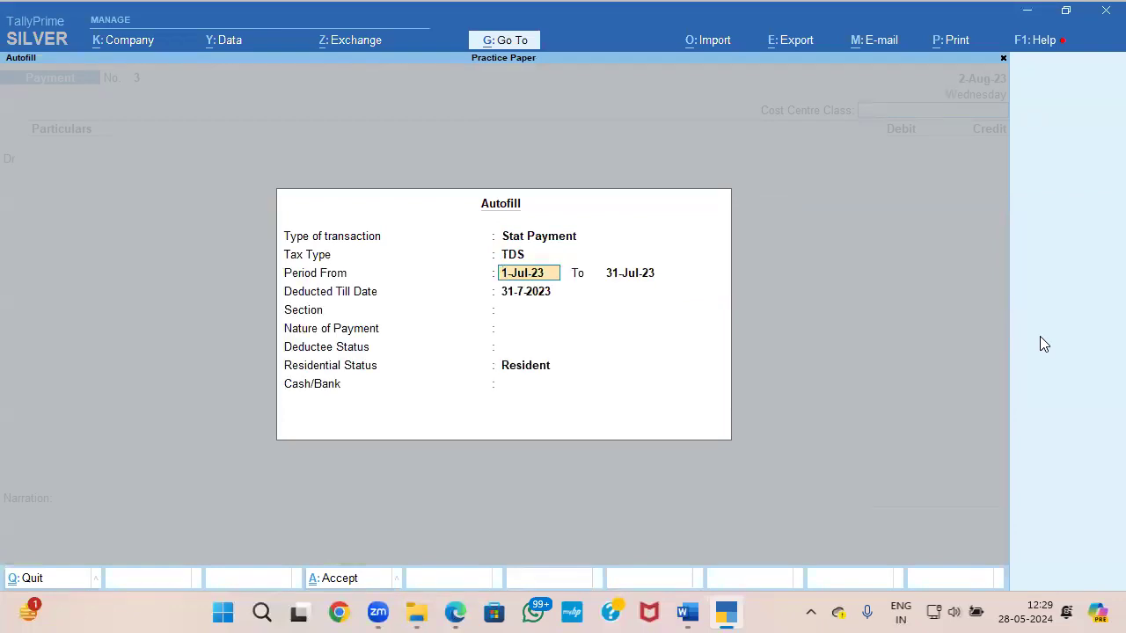
{"action": "key", "text": "Return"}
{"action": "key", "text": "Return"}
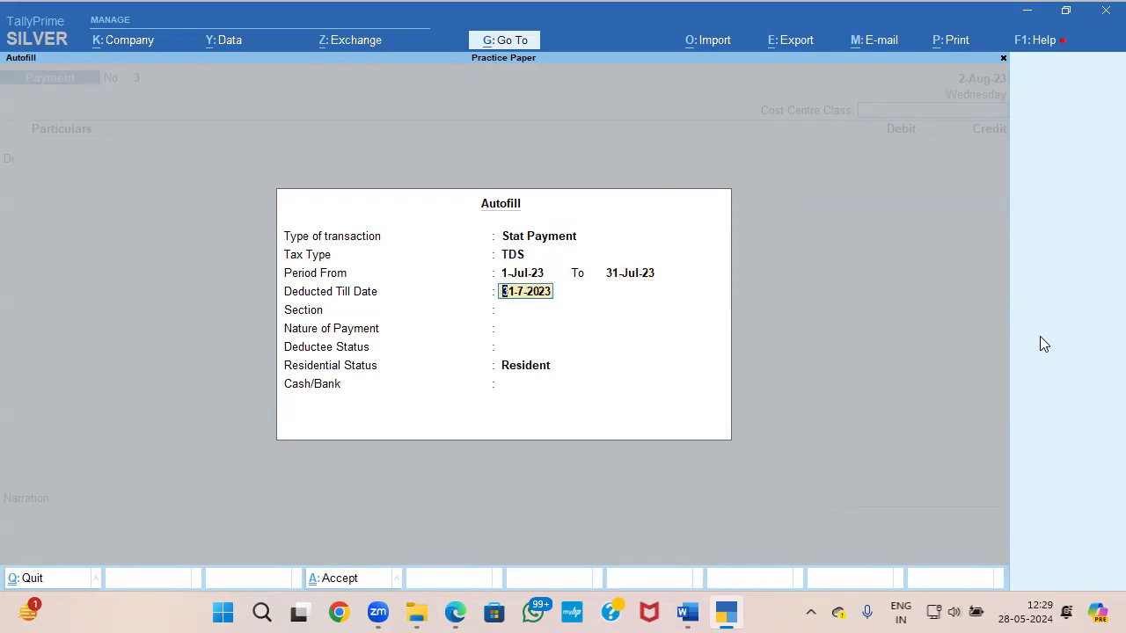
{"action": "key", "text": "Return"}
Step: Choose section 194I, nature of payment RENT, deductee status All Items and residential status Resident for the autofill
{"action": "key", "text": "Return"}
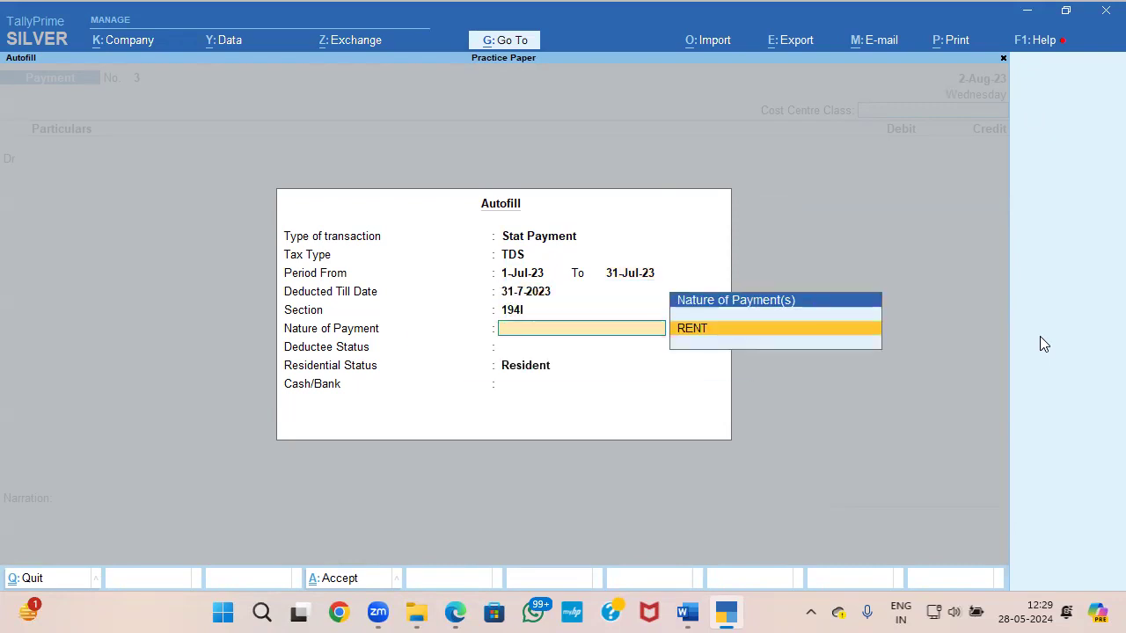
{"action": "key", "text": "Return"}
{"action": "key", "text": "Return"}
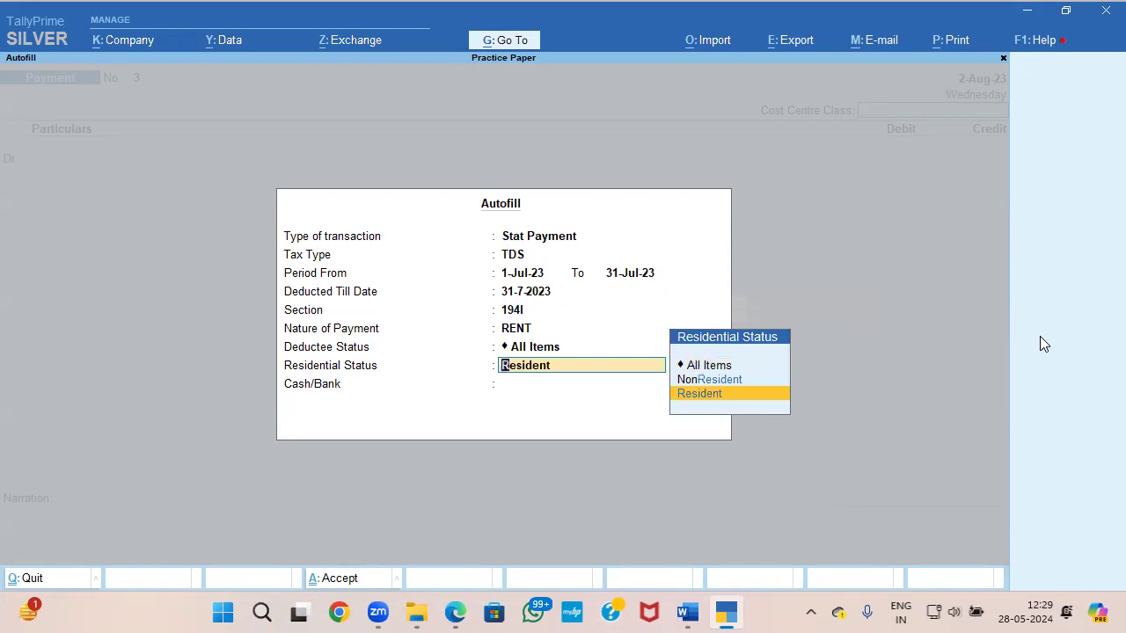
{"action": "key", "text": "Return"}
Step: Pay the TDS from AXIS BANK and save the autofilled payment voucher
{"action": "key", "text": "Down"}
{"action": "key", "text": "Down"}
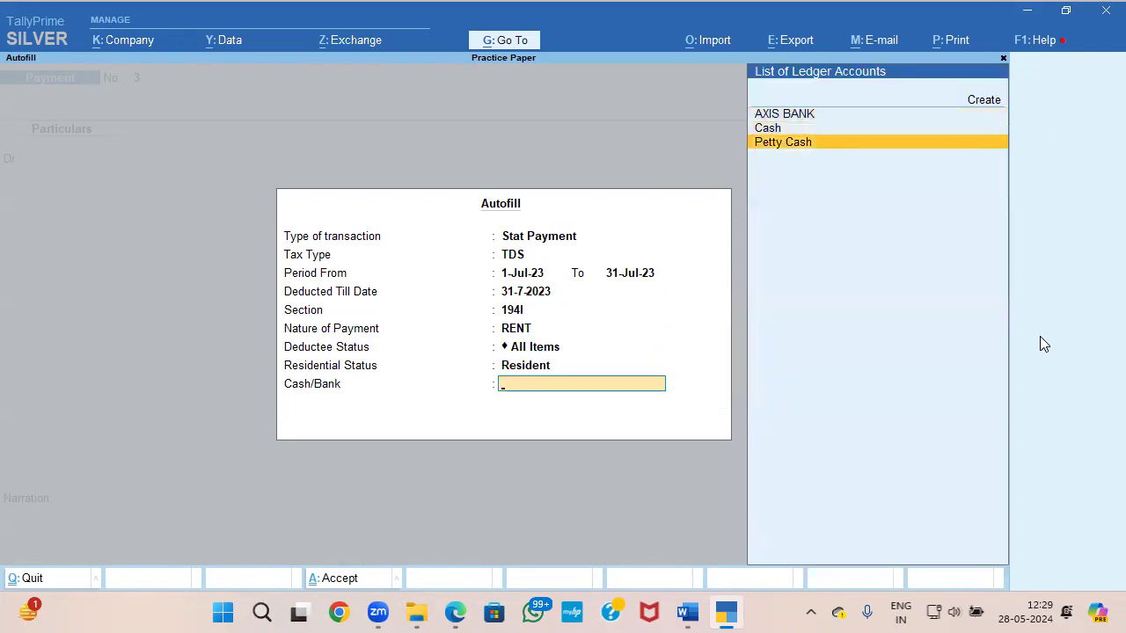
{"action": "key", "text": "Up"}
{"action": "key", "text": "Up"}
{"action": "key", "text": "Return"}
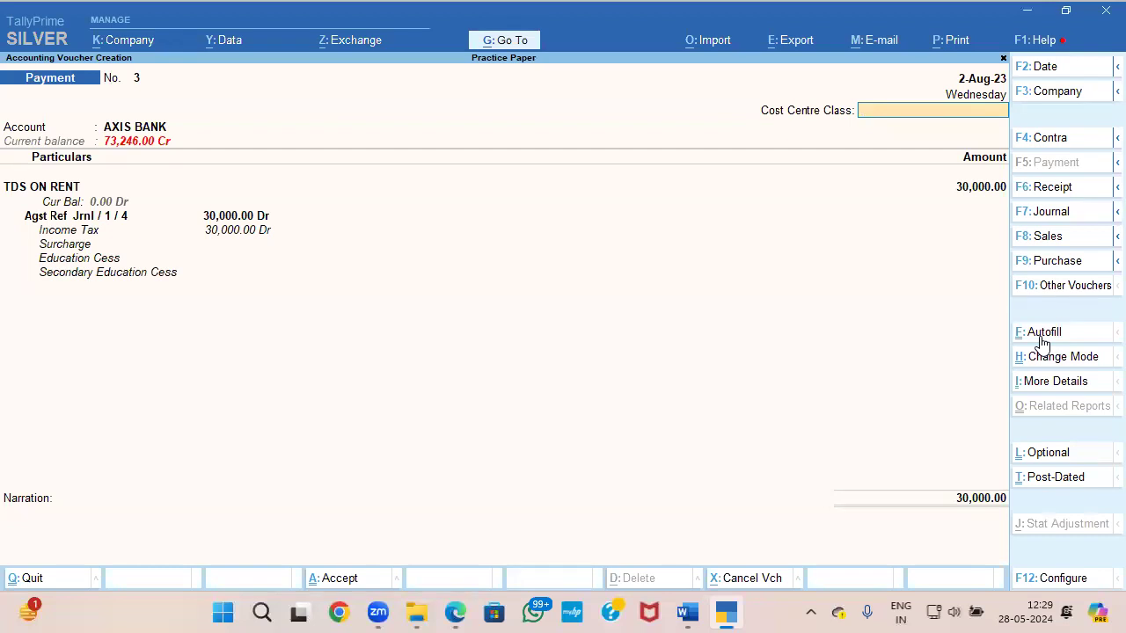
{"action": "key", "text": "ctrl+a"}
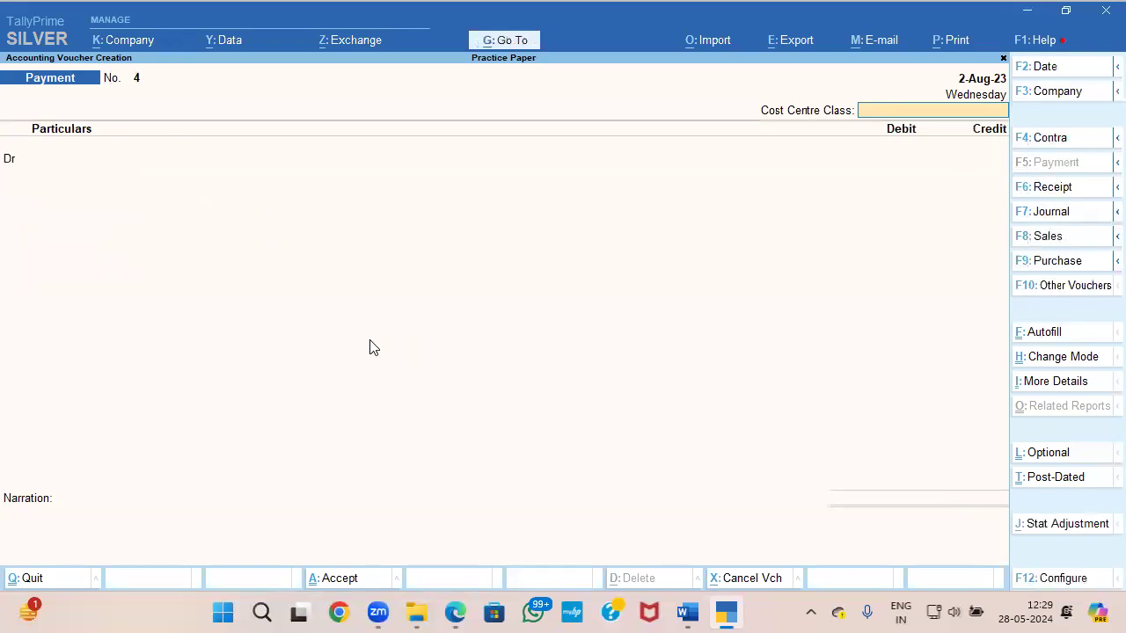
Step: View question 9 in the Word paper and the Document 3 tax invoice, and return to TallyPrime
{"action": "key", "text": "alt+Tab"}
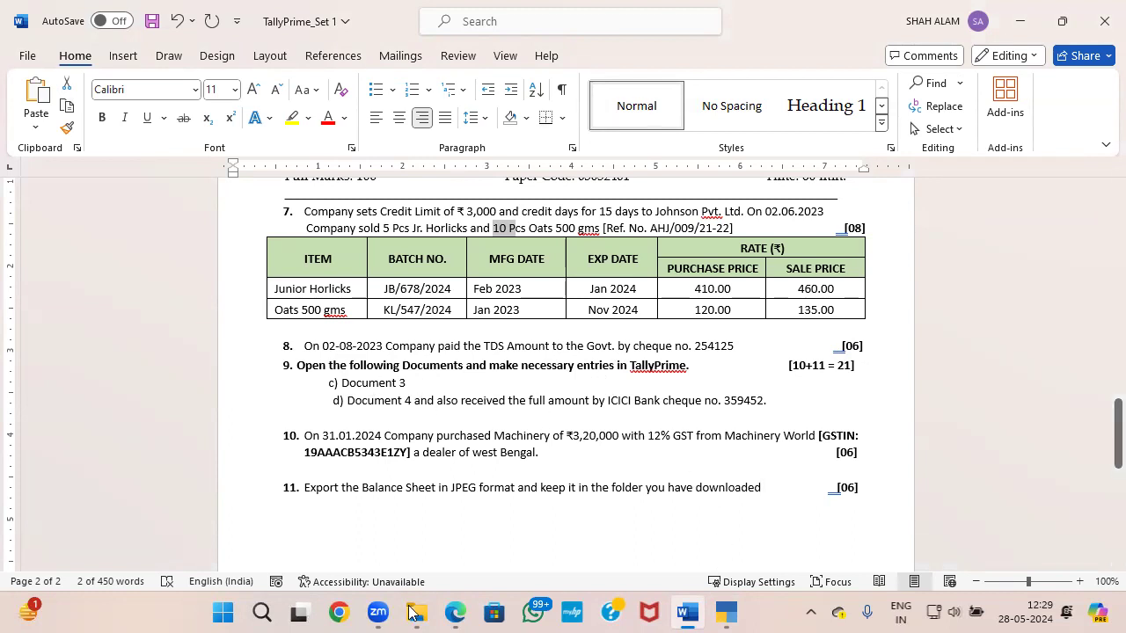
{"action": "left_click", "coordinate": [438, 605]}
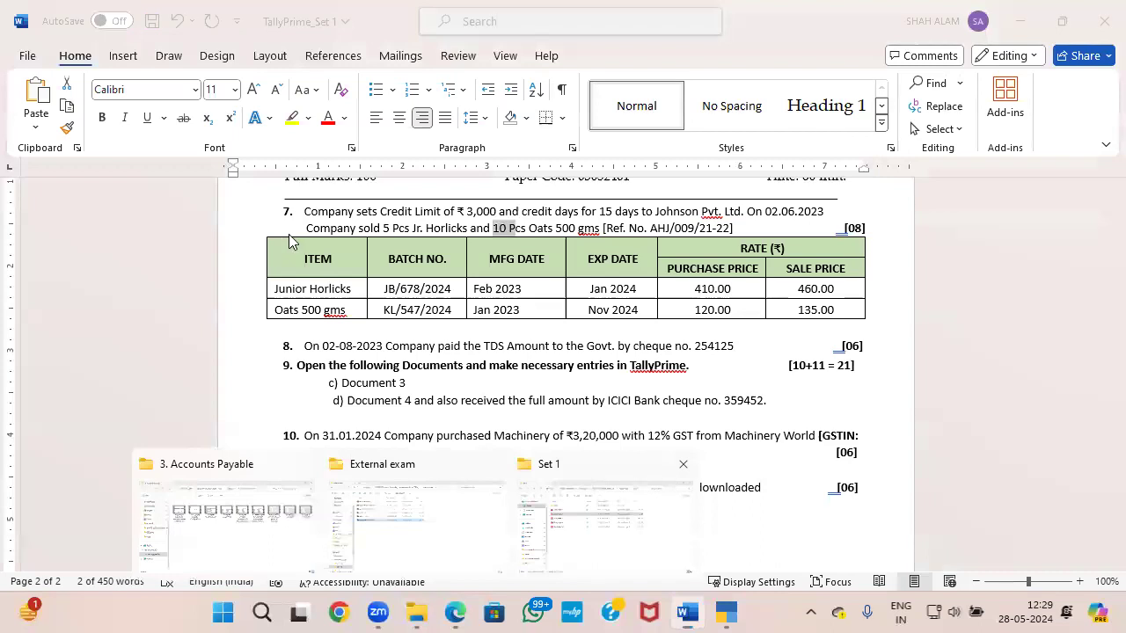
{"action": "key", "text": "alt+Tab"}
{"action": "scroll", "coordinate": [340, 326], "scroll_direction": "down", "scroll_amount": 1}
{"action": "scroll", "coordinate": [313, 311], "scroll_direction": "up", "scroll_amount": 1}
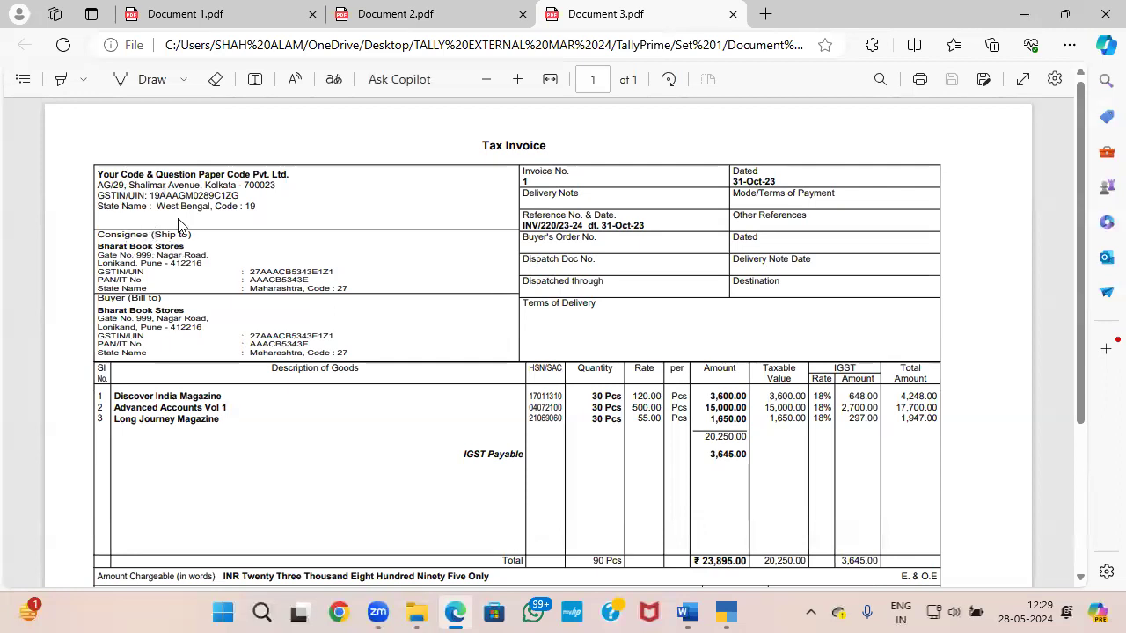
{"action": "key", "text": "alt+Tab"}
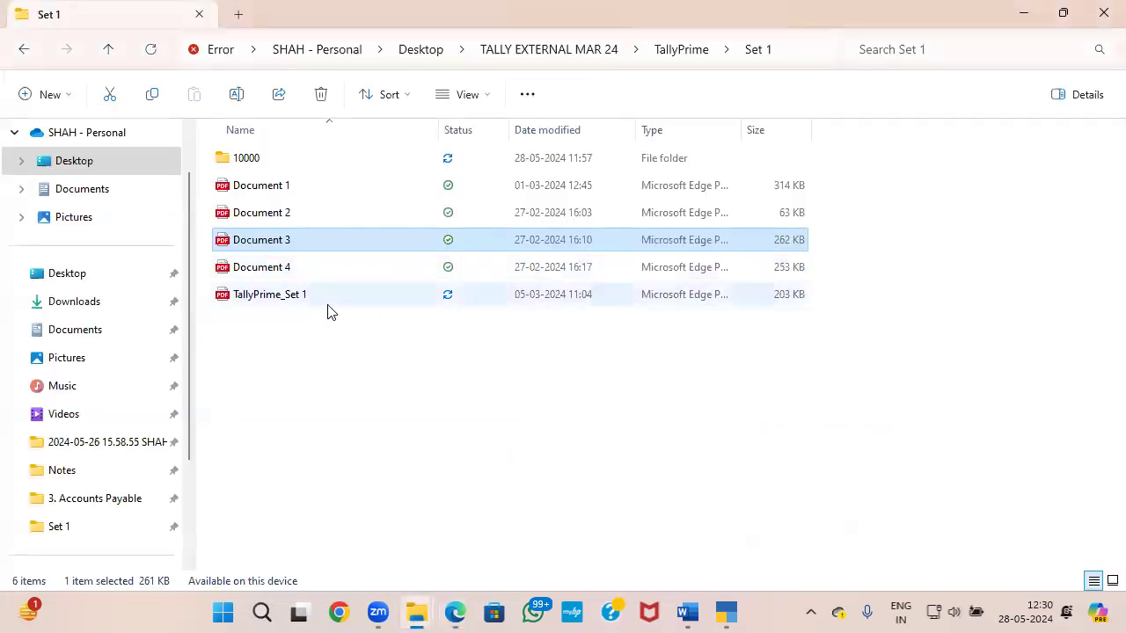
{"action": "left_click", "coordinate": [725, 613]}
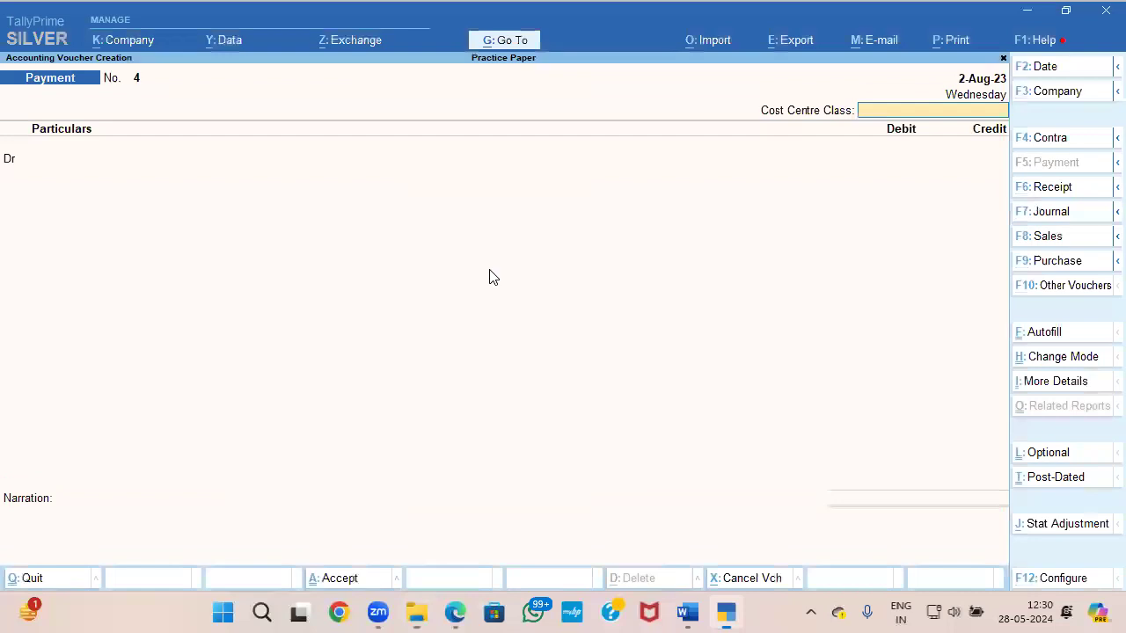
Step: Start a sales voucher dated 31-Oct-23
{"action": "key", "text": "F8"}
{"action": "key", "text": "F2"}
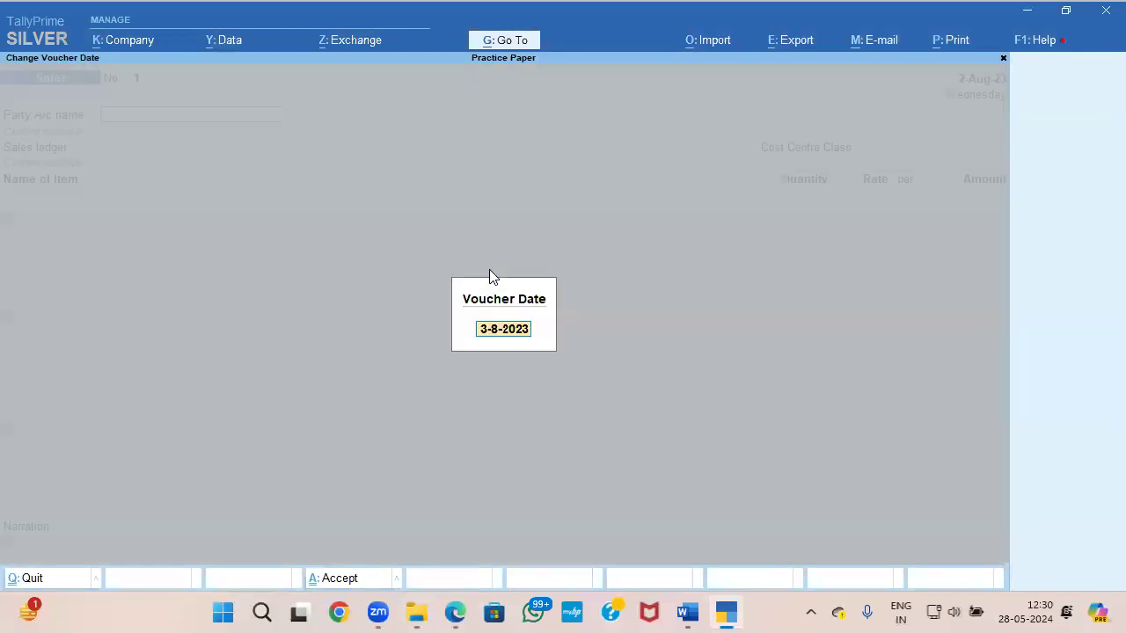
{"action": "key", "text": "alt+Tab"}
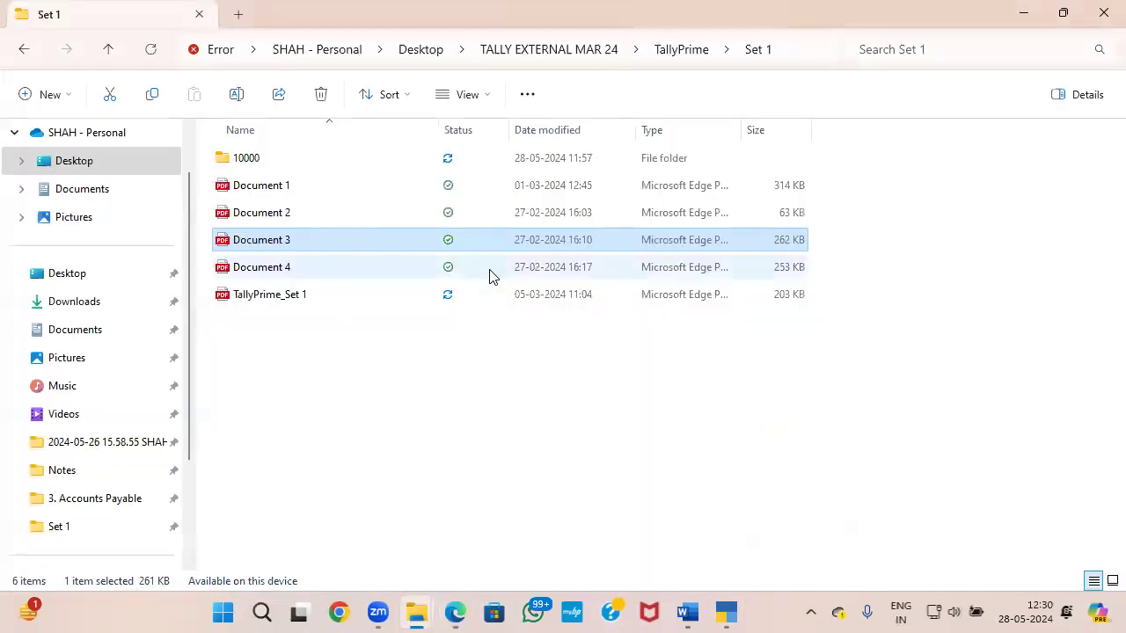
{"action": "key", "text": "alt+Tab"}
{"action": "type", "text": "31-1"}
{"action": "key", "text": "Return"}
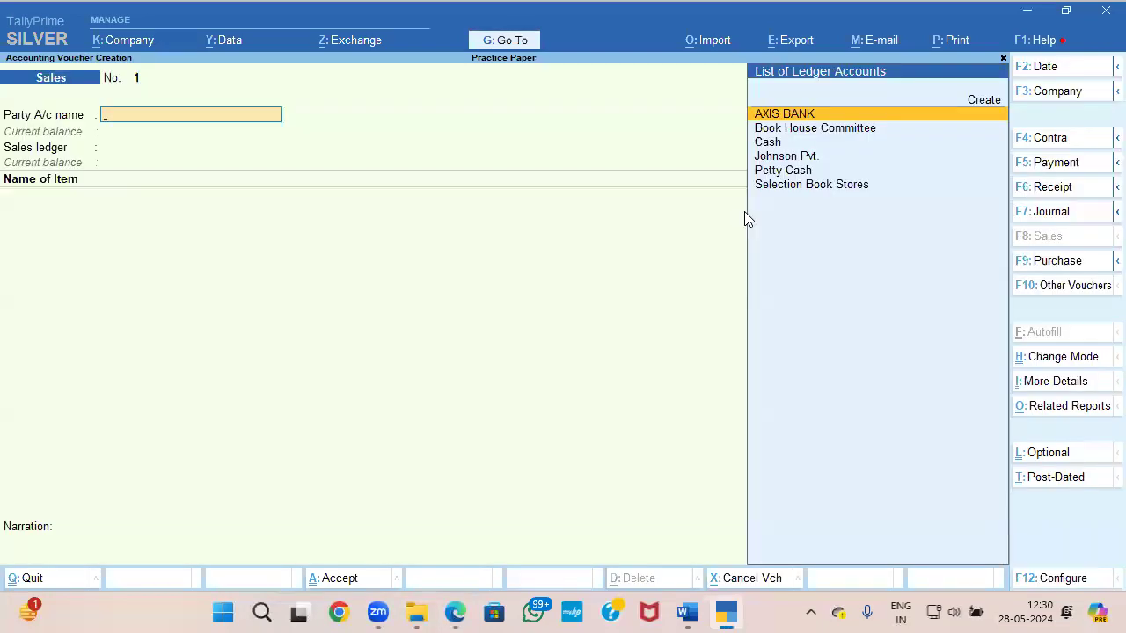
Step: Check the buyer in Document 3 and start a new party ledger named BHARAT BOOK STORE
{"action": "key", "text": "alt+Tab"}
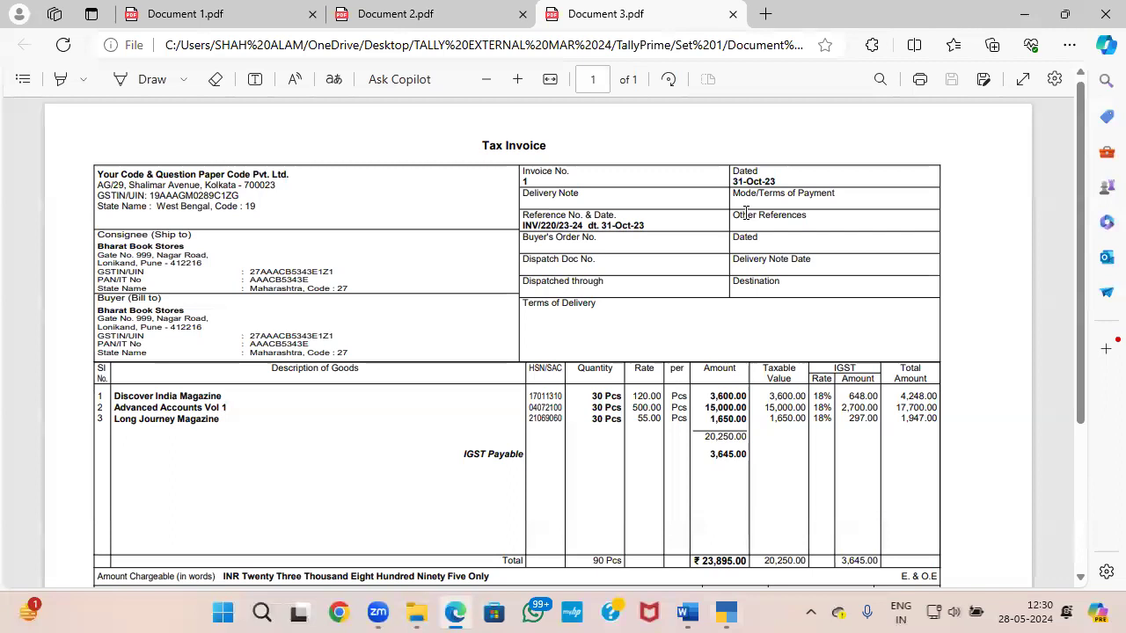
{"action": "key", "text": "alt+Tab"}
{"action": "key", "text": "alt+c"}
{"action": "type", "text": "BOOK S"}
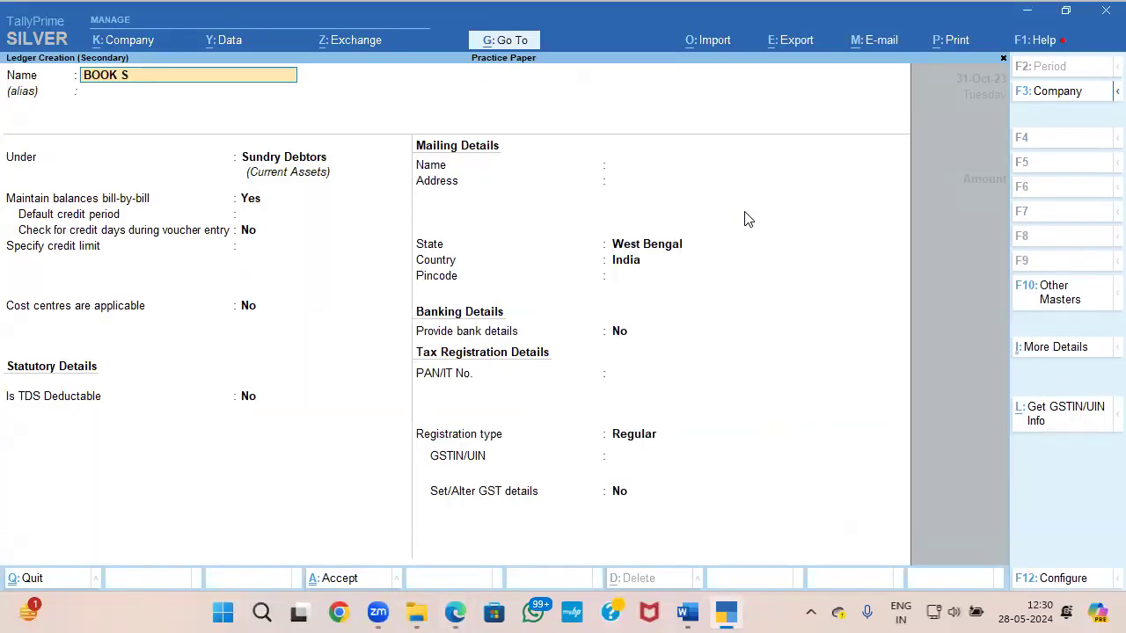
{"action": "key", "text": "BackSpace"}
{"action": "key", "text": "BackSpace"}
{"action": "key", "text": "BackSpace"}
{"action": "key", "text": "BackSpace"}
{"action": "key", "text": "BackSpace"}
{"action": "type", "text": "HARAT BOOK STORE"}
Step: Keep the ledger under Sundry Debtors with bill-by-bill balances, review Document 3, and accept the default credit, cost centre and TDS settings
{"action": "key", "text": "Return"}
{"action": "key", "text": "Return"}
{"action": "key", "text": "Return"}
{"action": "key", "text": "Return"}
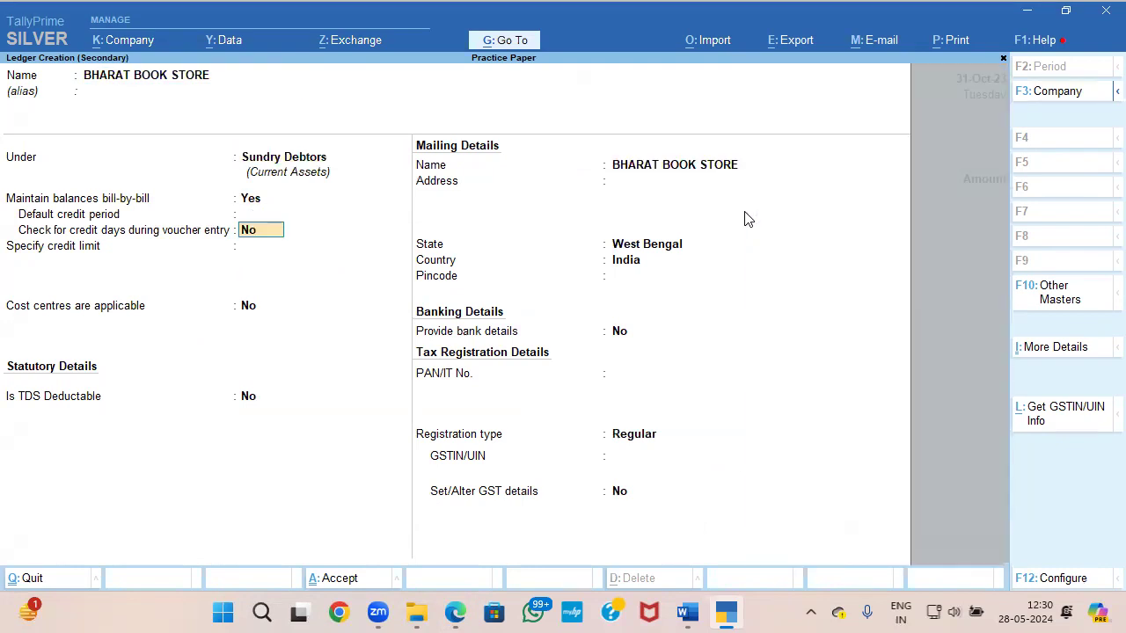
{"action": "key", "text": "alt+Tab"}
{"action": "scroll", "coordinate": [731, 255], "scroll_direction": "down", "scroll_amount": 2}
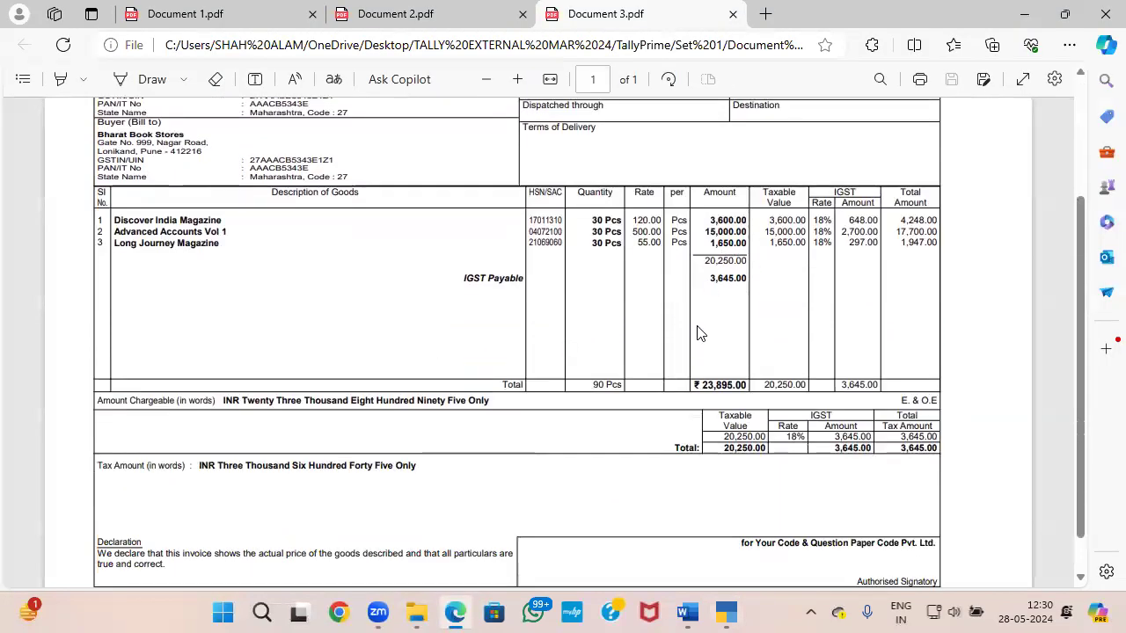
{"action": "scroll", "coordinate": [697, 332], "scroll_direction": "down", "scroll_amount": 1}
{"action": "key", "text": "alt+Tab"}
{"action": "key", "text": "alt+Tab"}
{"action": "key", "text": "alt+Tab"}
{"action": "key", "text": "Return"}
{"action": "key", "text": "Return"}
{"action": "key", "text": "Return"}
{"action": "key", "text": "Return"}
{"action": "key", "text": "Return"}
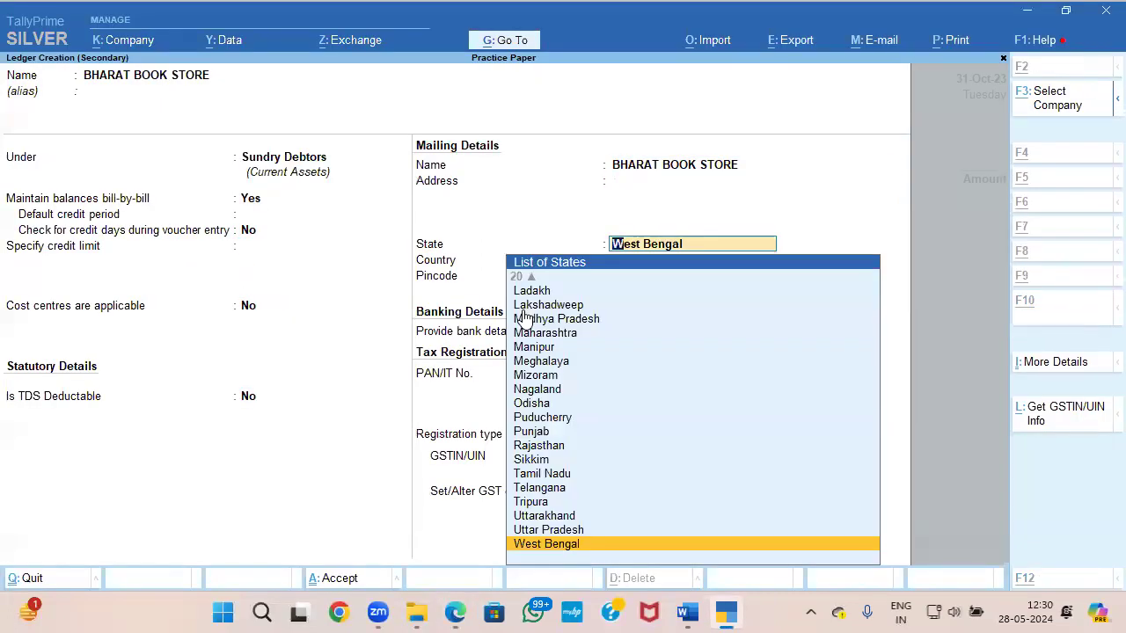
Step: Check the buyer's state in Document 3, set the ledger's state to Maharashtra, and keep the registration type Regular
{"action": "key", "text": "alt+Tab"}
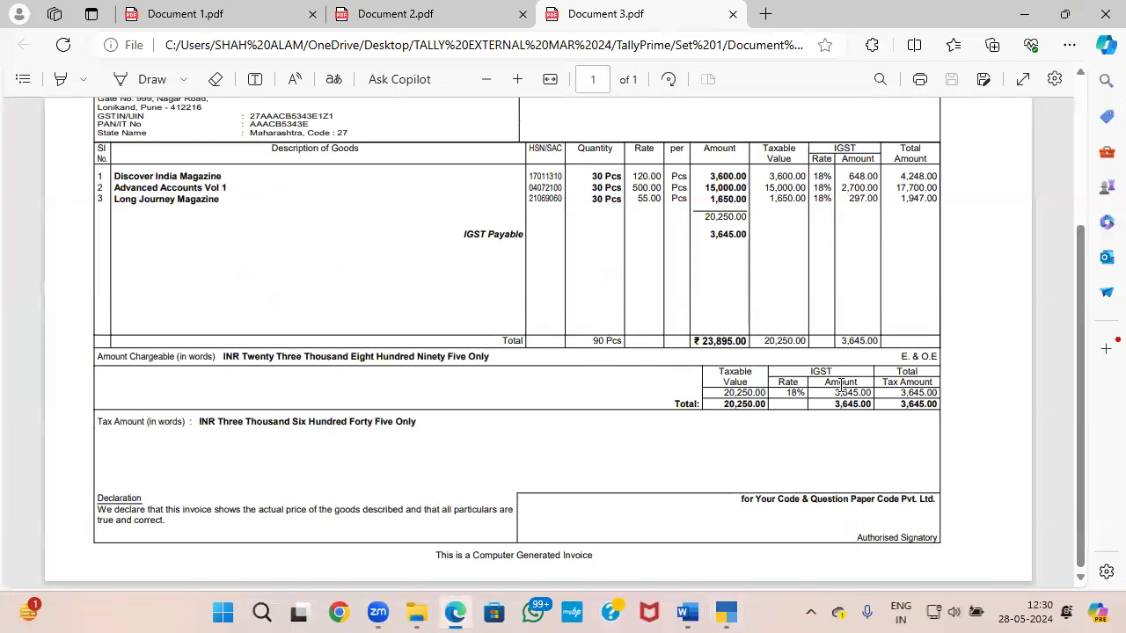
{"action": "scroll", "coordinate": [95, 305], "scroll_direction": "up", "scroll_amount": 2}
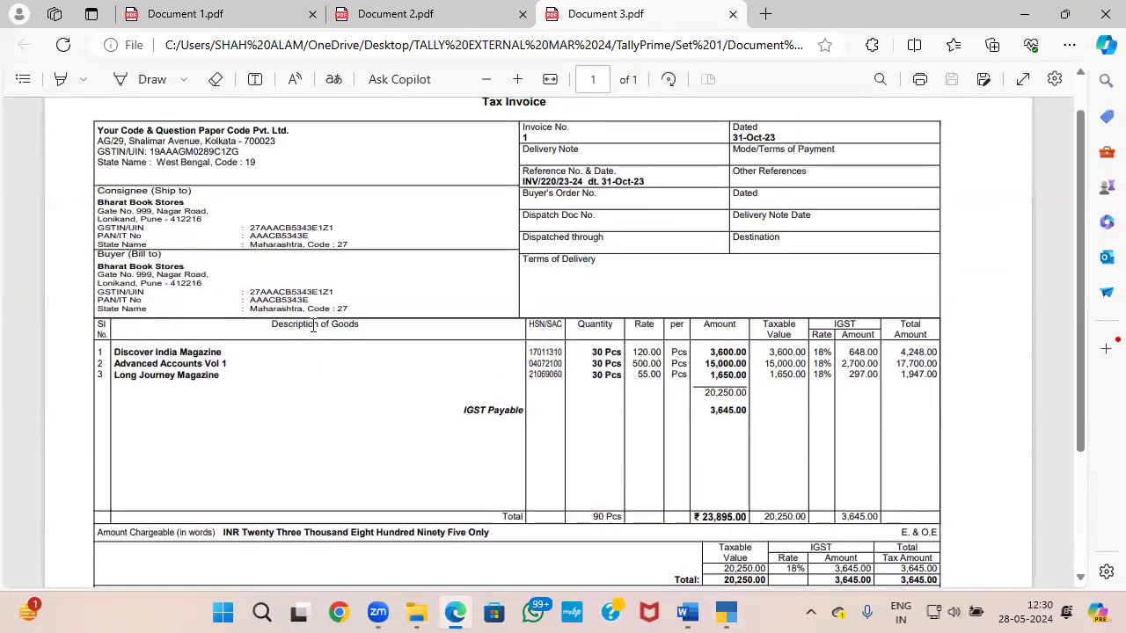
{"action": "key", "text": "alt+Tab"}
{"action": "type", "text": "MA"}
{"action": "key", "text": "Down"}
{"action": "key", "text": "Down"}
{"action": "key", "text": "Return"}
{"action": "key", "text": "Return"}
{"action": "key", "text": "Return"}
{"action": "key", "text": "Return"}
{"action": "key", "text": "Return"}
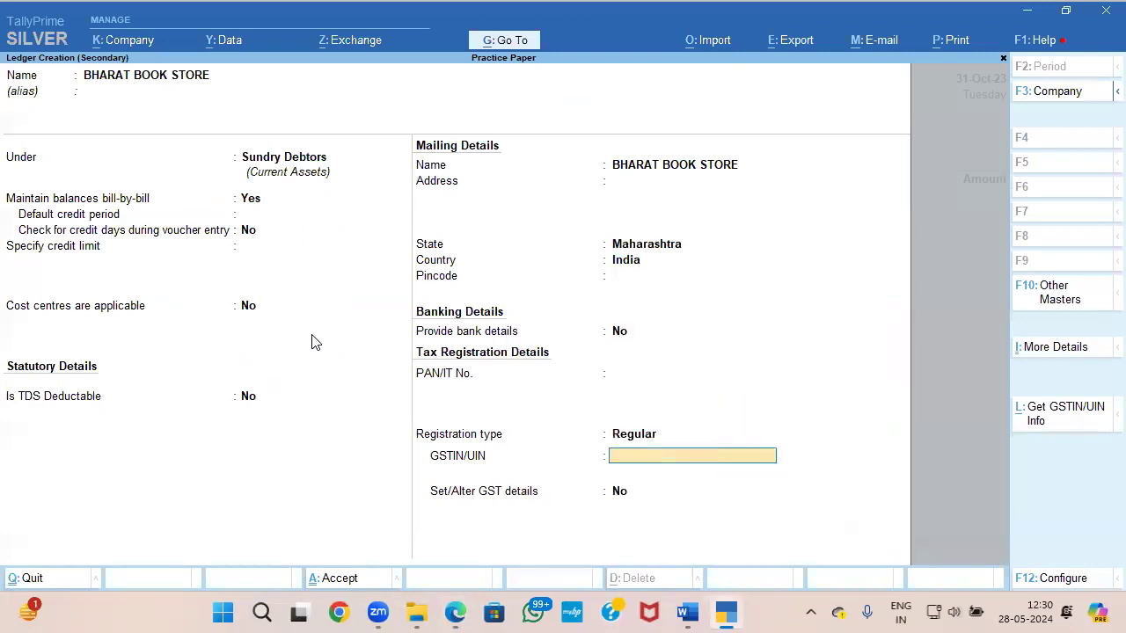
Step: Copy the buyer's GSTIN/UIN from Document 3 into the ledger, complete it, and save the ledger
{"action": "key", "text": "alt+Tab"}
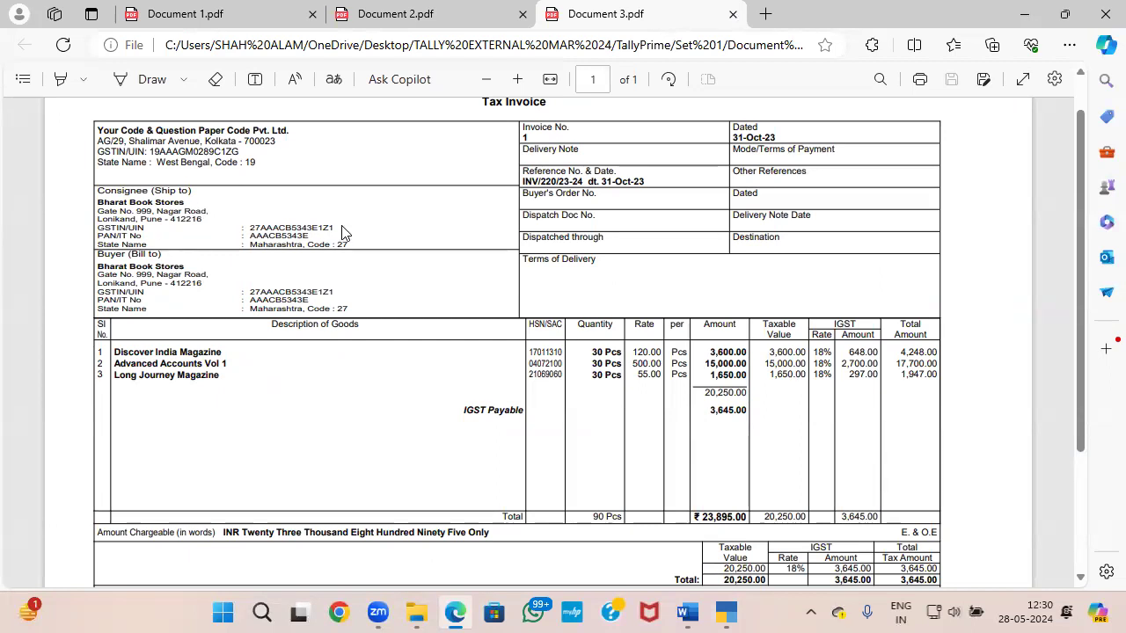
{"action": "left_click_drag", "start_coordinate": [252, 232], "coordinate": [325, 233]}
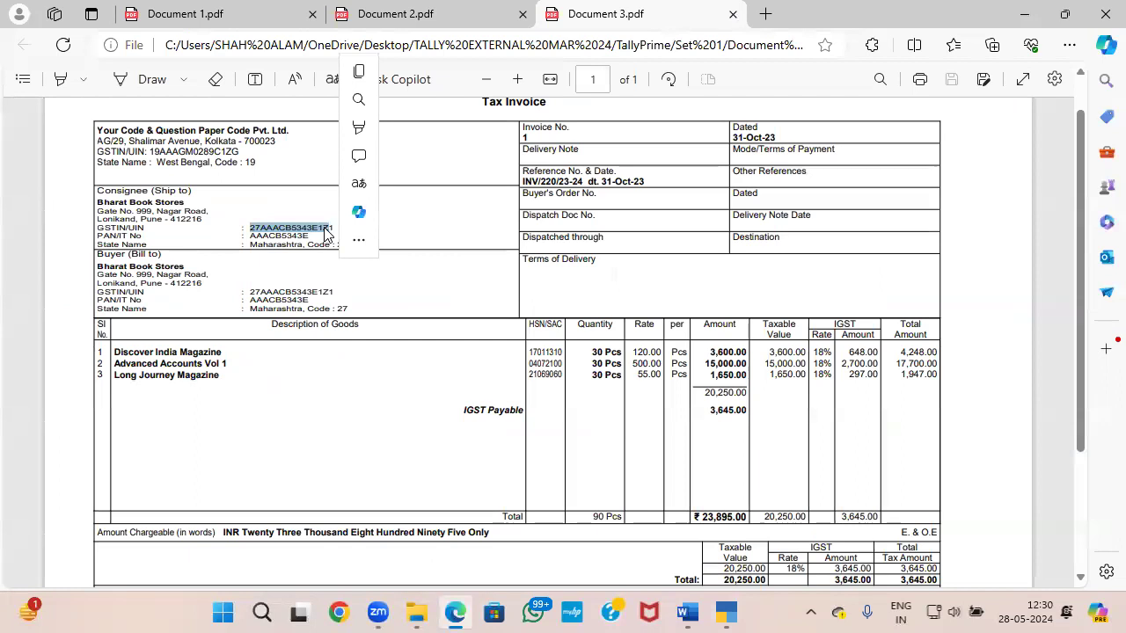
{"action": "key", "text": "ctrl+c"}
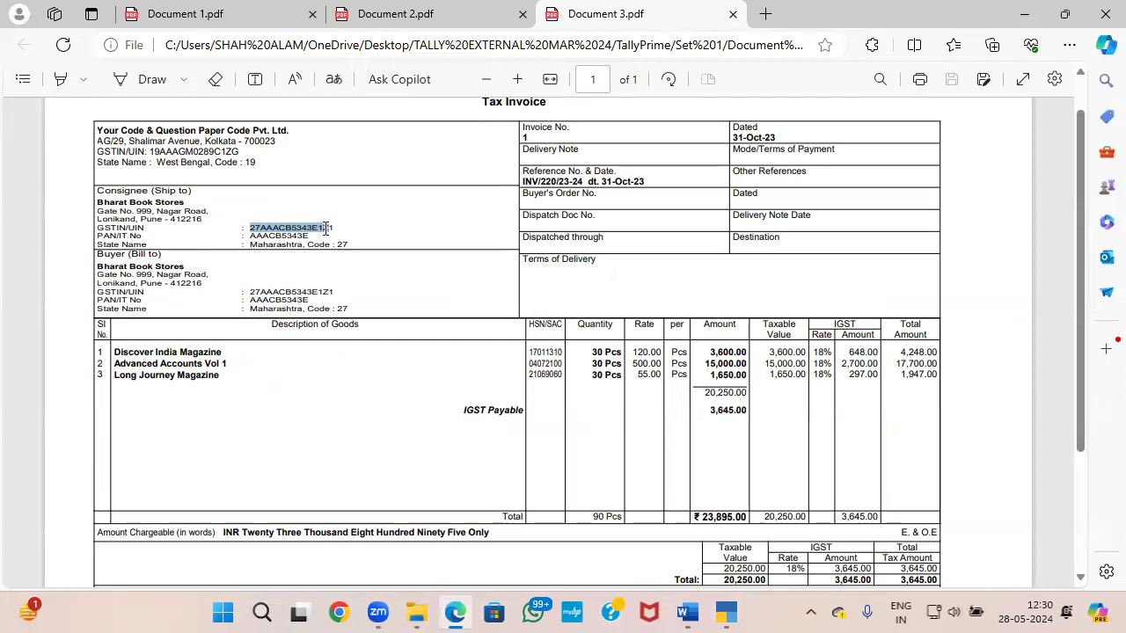
{"action": "key", "text": "alt+Tab"}
{"action": "key", "text": "ctrl+v"}
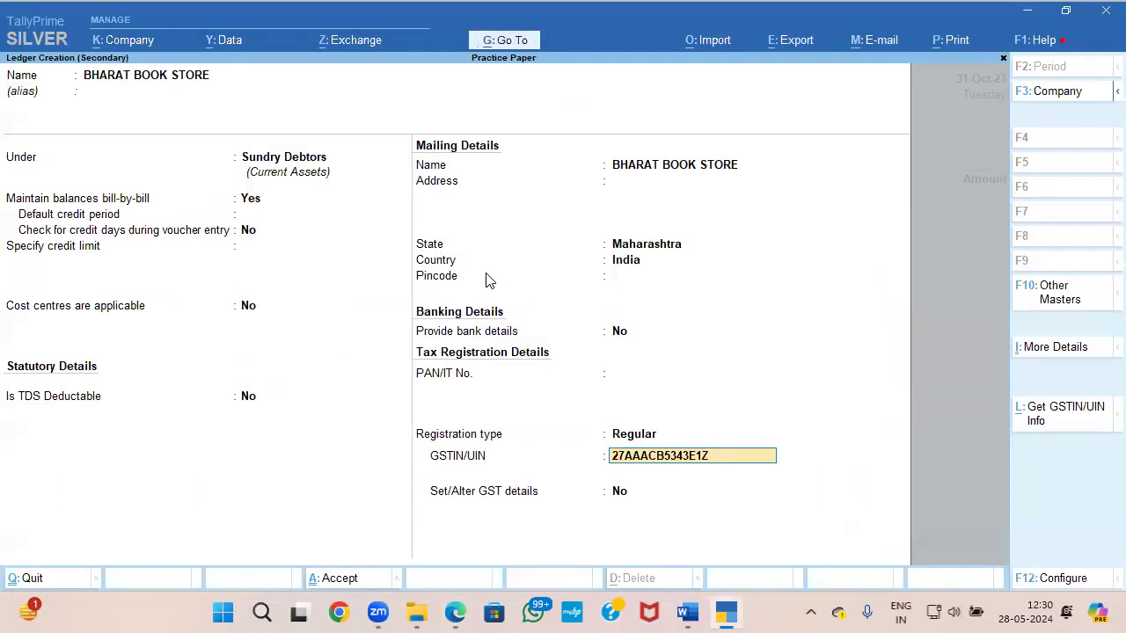
{"action": "key", "text": "alt+Tab"}
{"action": "key", "text": "alt+Tab"}
{"action": "key", "text": "Return"}
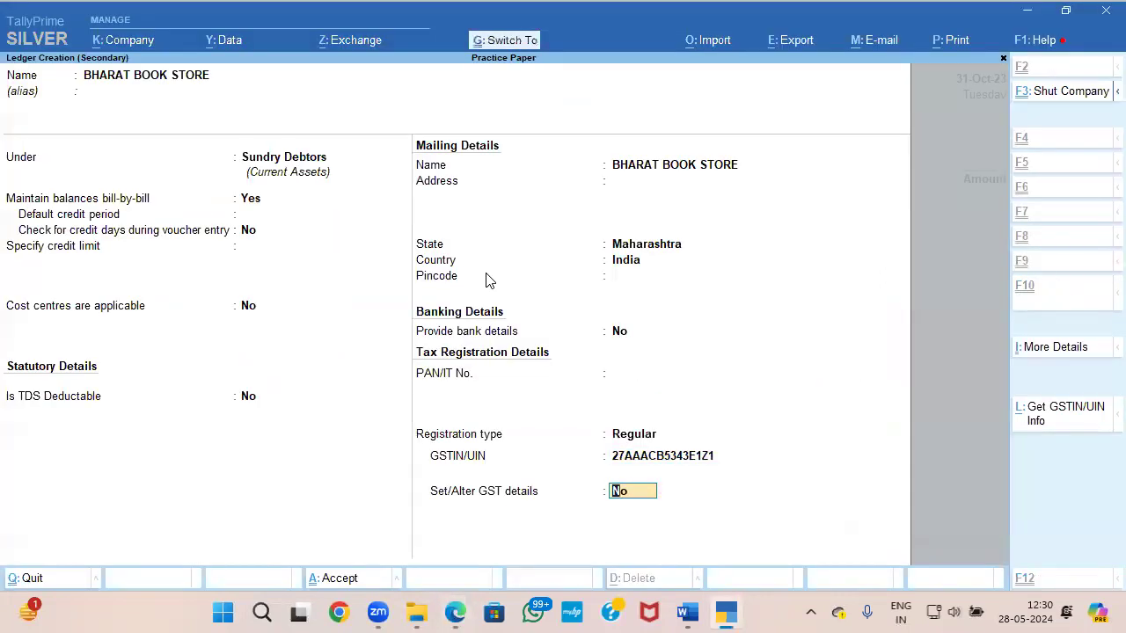
{"action": "key", "text": "Return"}
{"action": "key", "text": "ctrl+a"}
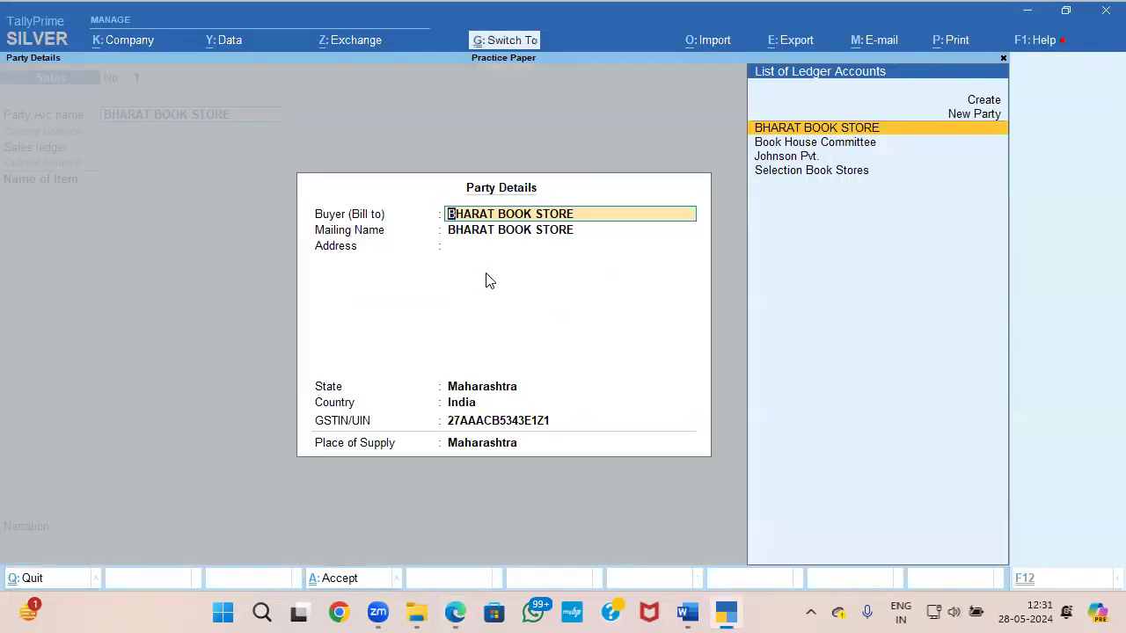
Step: Accept the party details, choose the SALES ledger without a cost centre class, and view the goods in Document 3
{"action": "key", "text": "ctrl+a"}
{"action": "key", "text": "Return"}
{"action": "key", "text": "Return"}
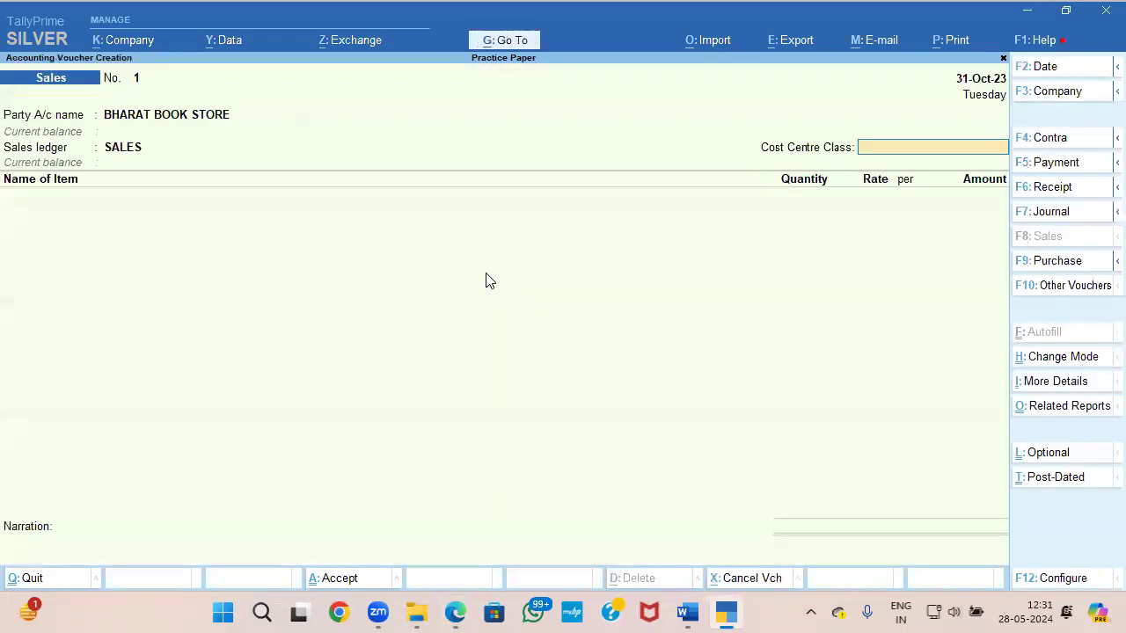
Step: Select Discover India Magazine as the first sales item and check its quantity in Document 3
{"action": "key", "text": "Return"}
{"action": "key", "text": "alt+Tab"}
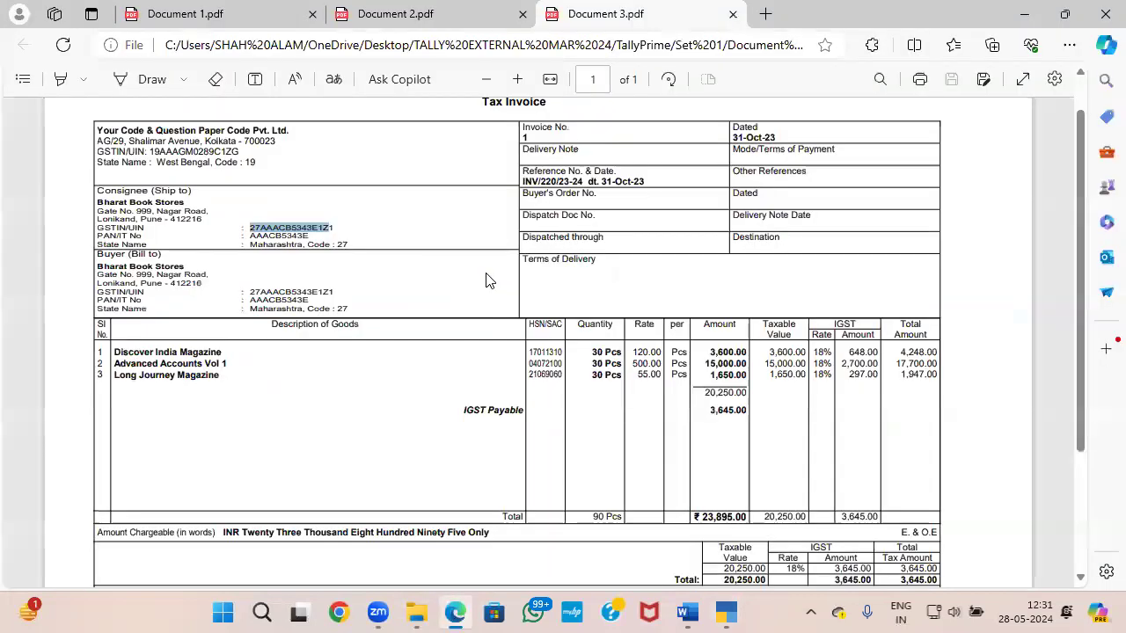
{"action": "key", "text": "alt+Tab"}
{"action": "type", "text": "D"}
{"action": "key", "text": "Return"}
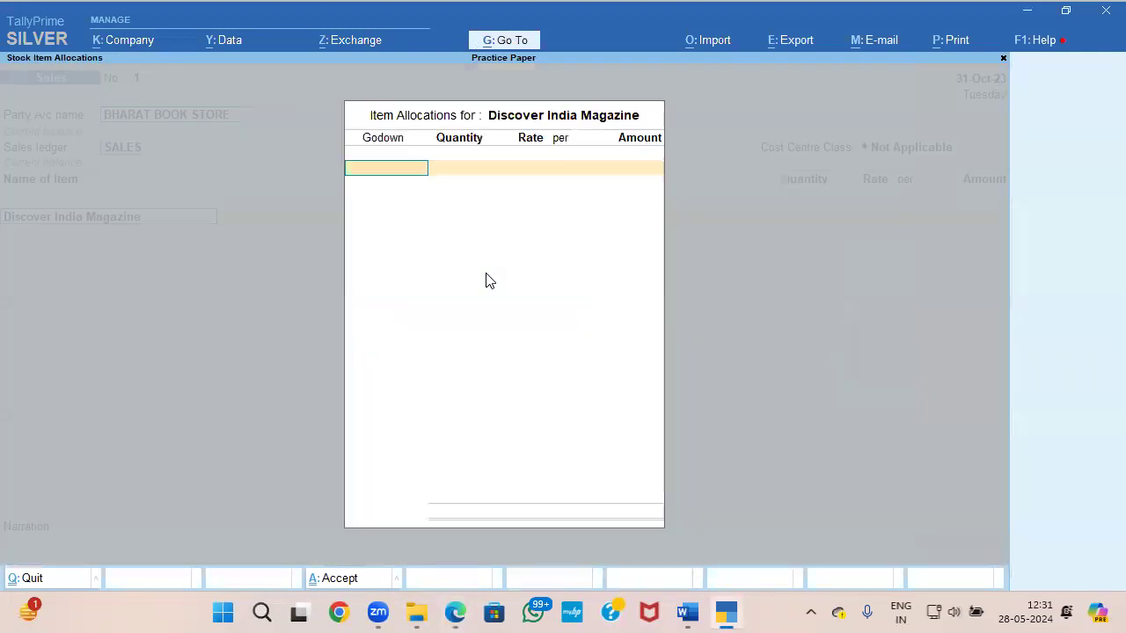
{"action": "key", "text": "alt+Tab"}
{"action": "key", "text": "alt+Tab"}
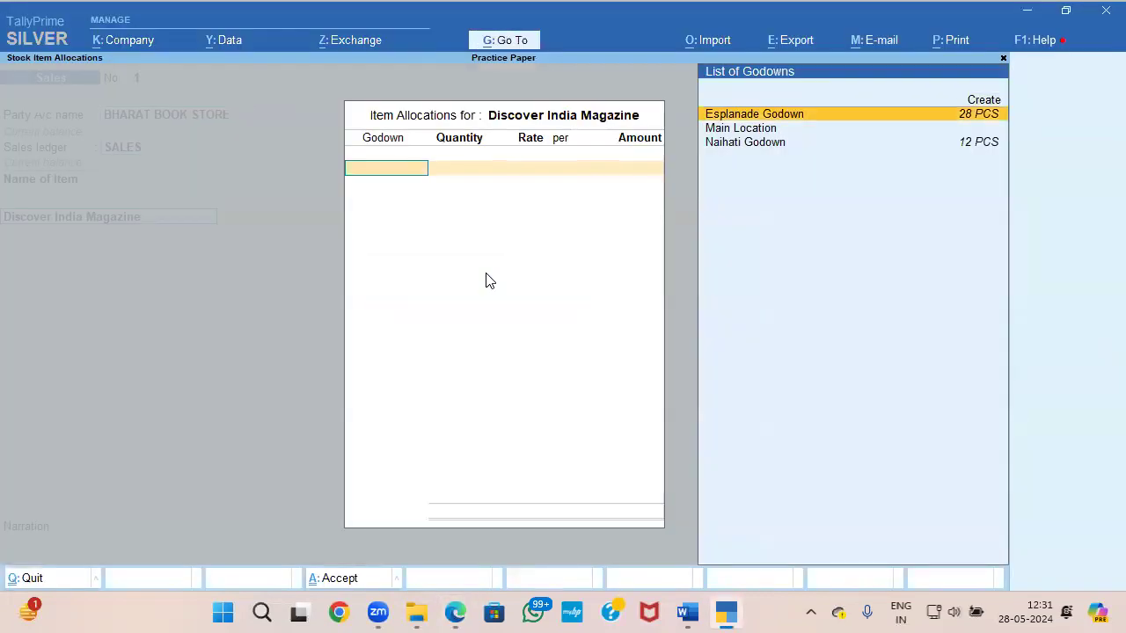
{"action": "key", "text": "alt+Tab"}
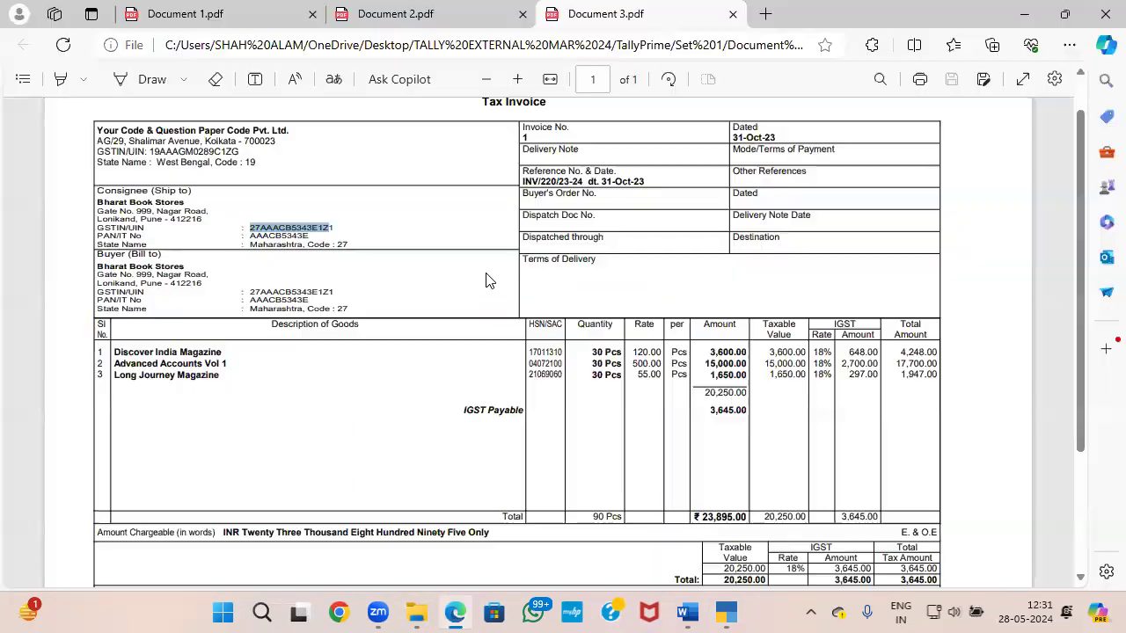
{"action": "scroll", "coordinate": [473, 287], "scroll_direction": "down", "scroll_amount": 1}
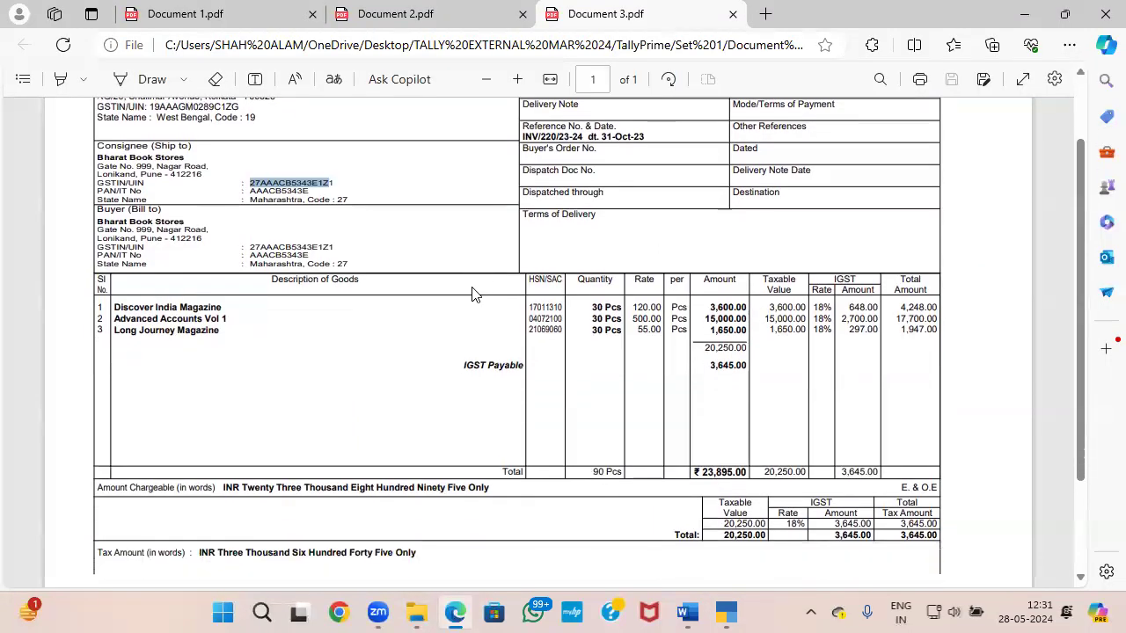
{"action": "scroll", "coordinate": [473, 287], "scroll_direction": "up", "scroll_amount": 1}
{"action": "key", "text": "alt+Tab"}
{"action": "key", "text": "alt+Tab"}
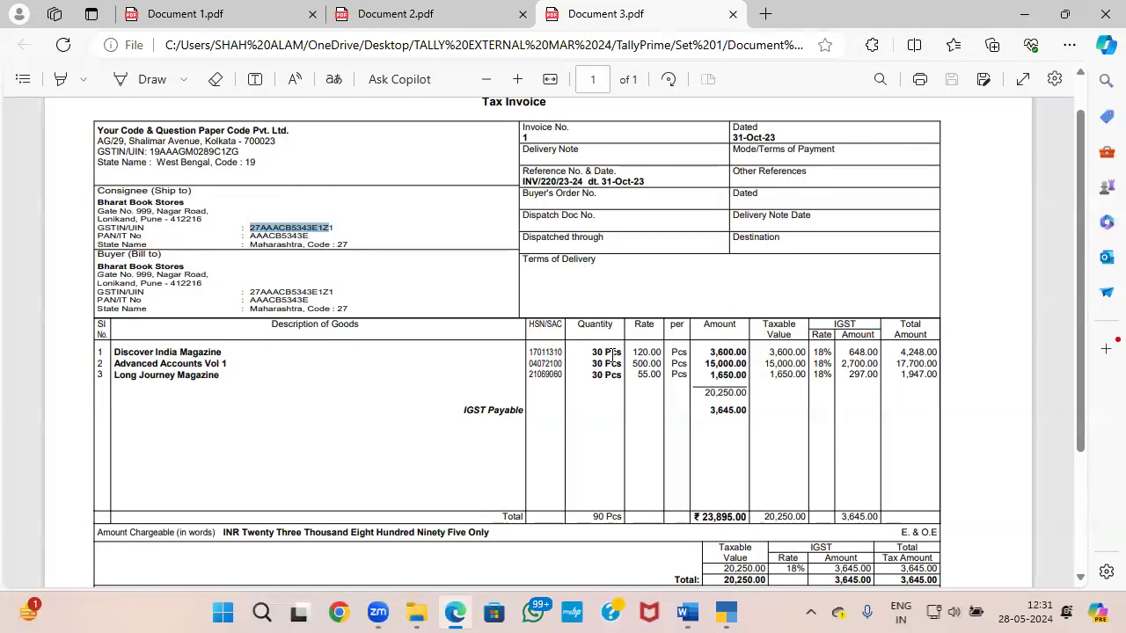
Step: Allocate 28 PCS of Discover India Magazine from Esplanade Godown at the Document 3 rate of 120.00
{"action": "key", "text": "alt+Tab"}
{"action": "key", "text": "Up"}
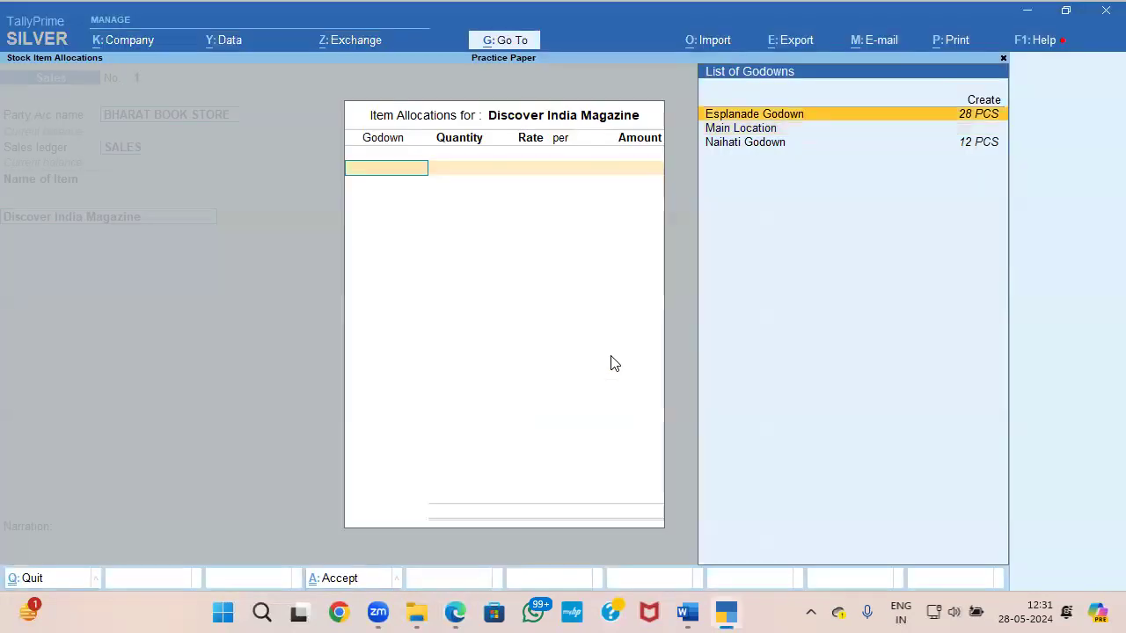
{"action": "key", "text": "Return"}
{"action": "type", "text": "2"}
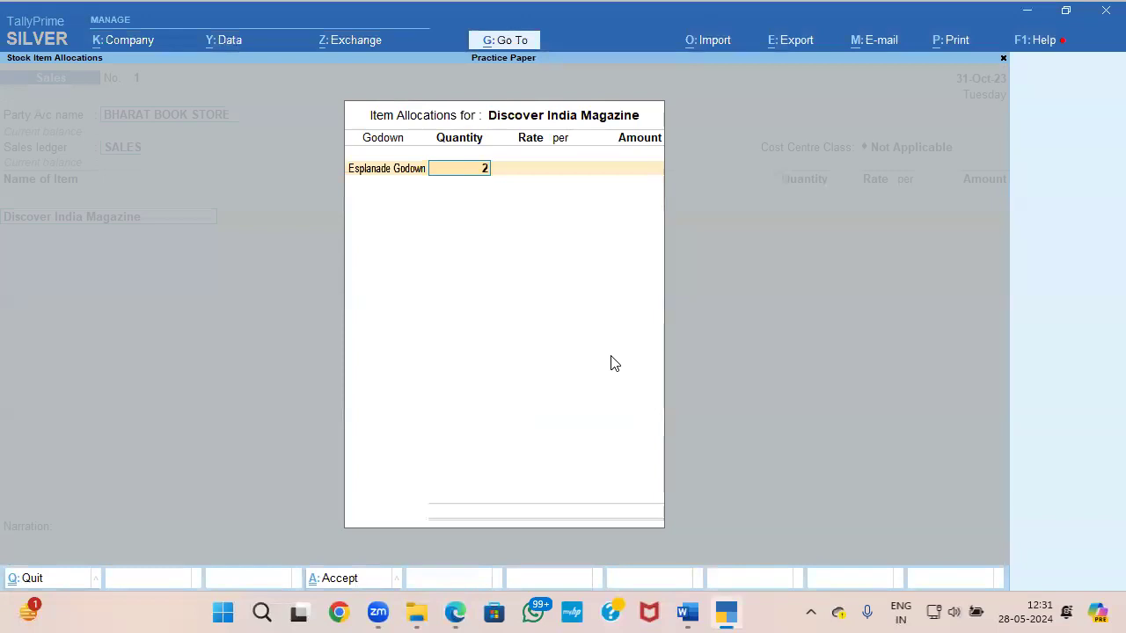
{"action": "type", "text": "8 PCS"}
{"action": "key", "text": "Return"}
{"action": "key", "text": "alt+Tab"}
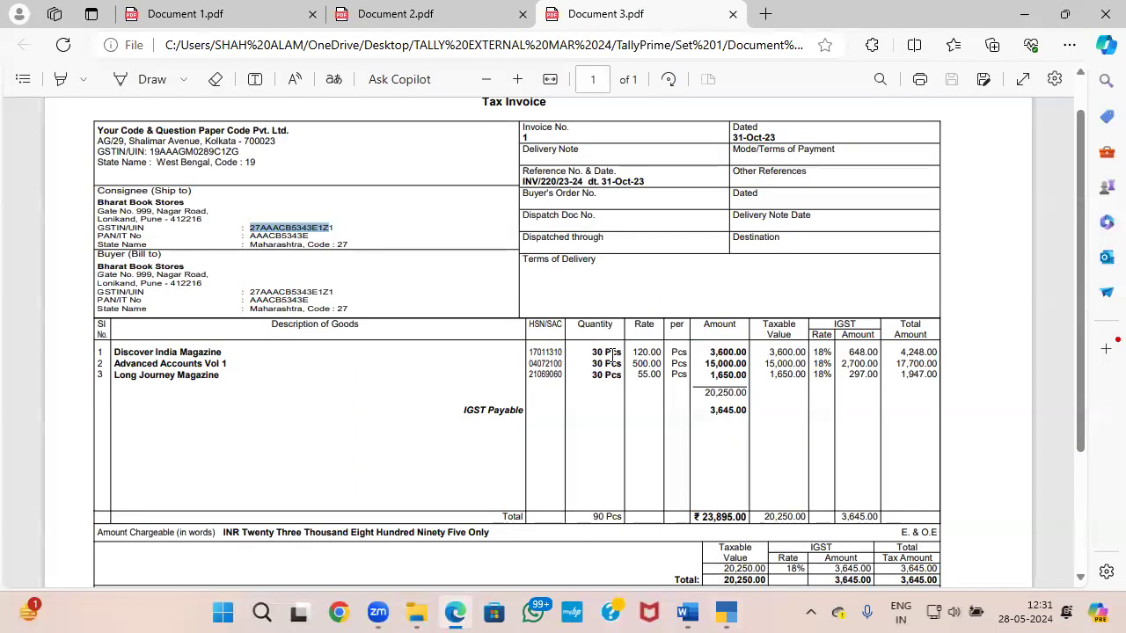
{"action": "key", "text": "alt+Tab"}
{"action": "type", "text": "120"}
{"action": "key", "text": "Return"}
{"action": "key", "text": "Return"}
{"action": "key", "text": "Return"}
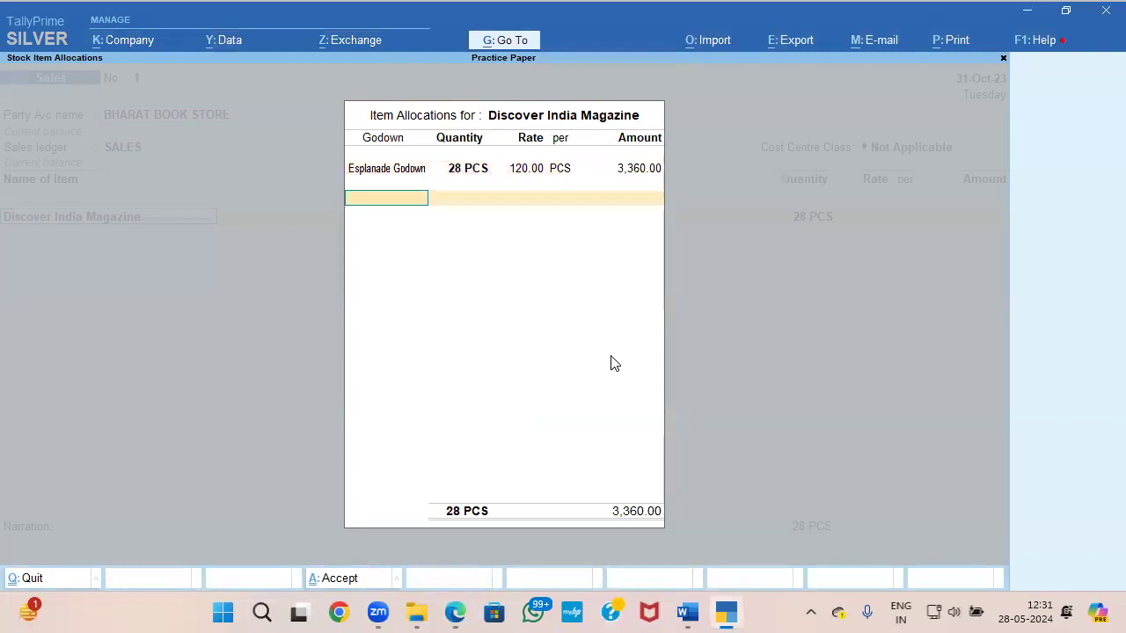
Step: Allocate 2 more PCS of Discover India Magazine from Naihati Godown at 120.00 and accept the item line
{"action": "key", "text": "alt+Tab"}
{"action": "key", "text": "alt+Tab"}
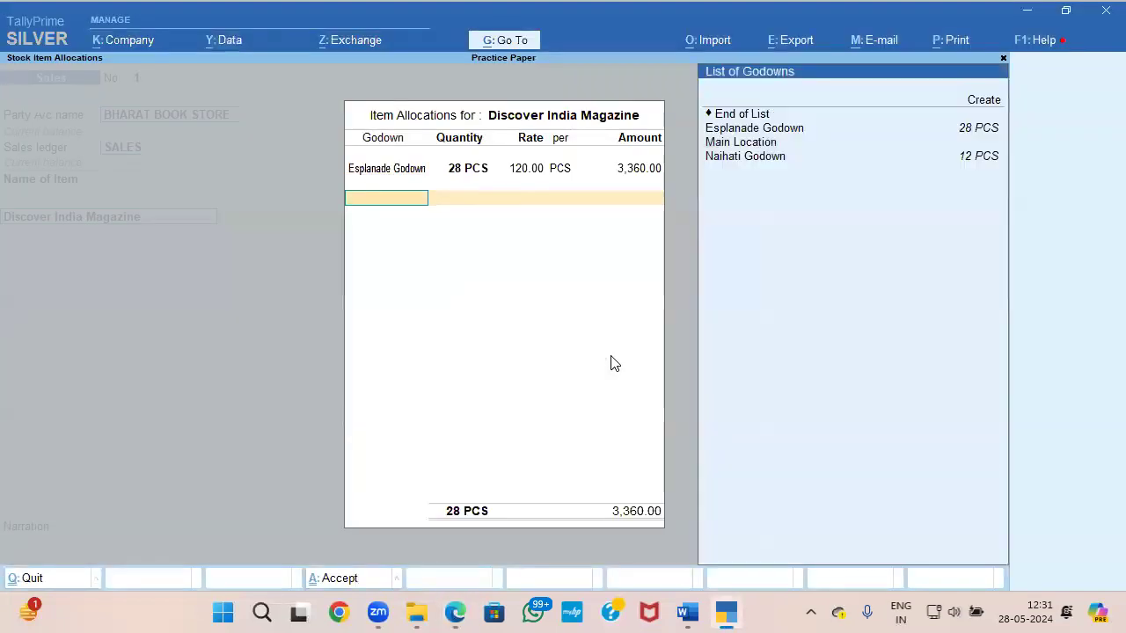
{"action": "key", "text": "Down"}
{"action": "key", "text": "Down"}
{"action": "key", "text": "Down"}
{"action": "key", "text": "Return"}
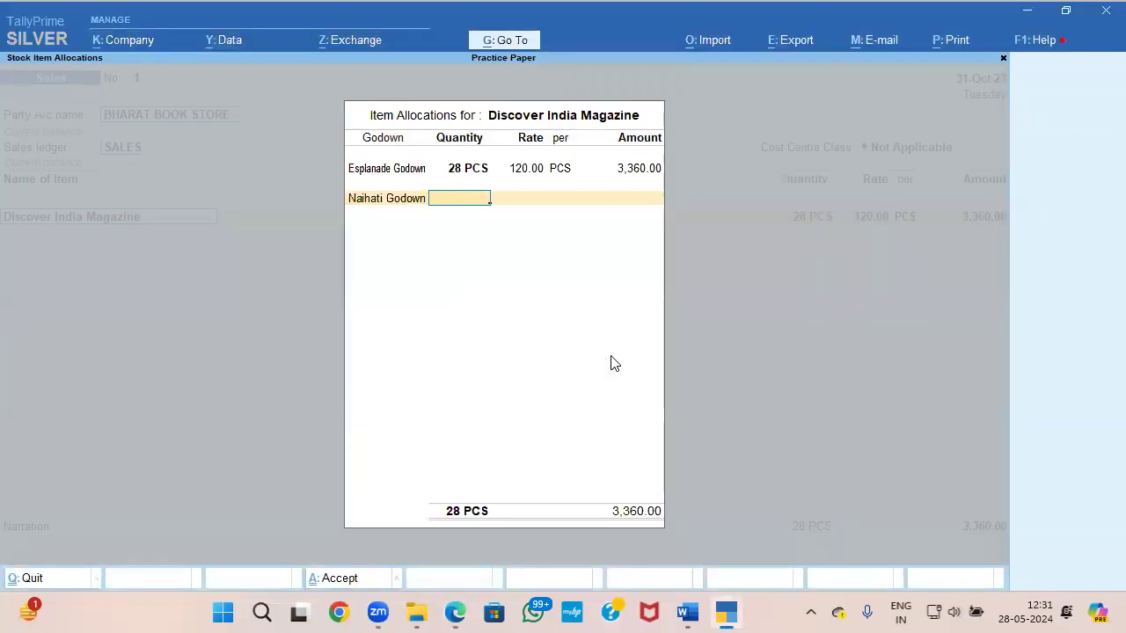
{"action": "type", "text": "2"}
{"action": "key", "text": "Return"}
{"action": "key", "text": "Return"}
{"action": "key", "text": "alt+Tab"}
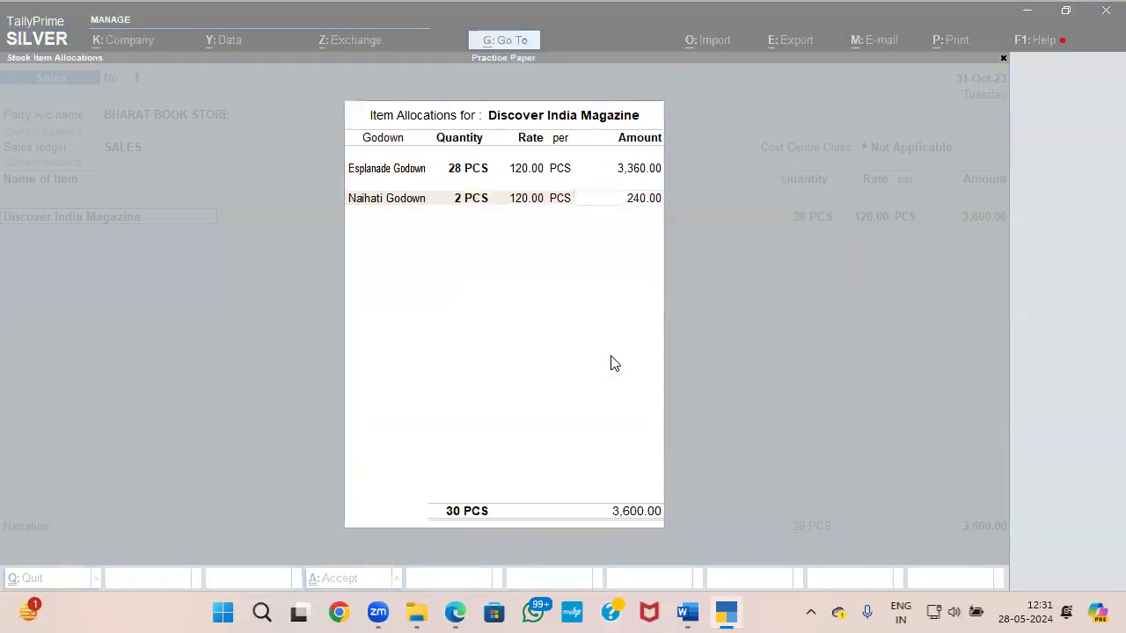
{"action": "key", "text": "alt+Tab"}
{"action": "key", "text": "Return"}
{"action": "key", "text": "Return"}
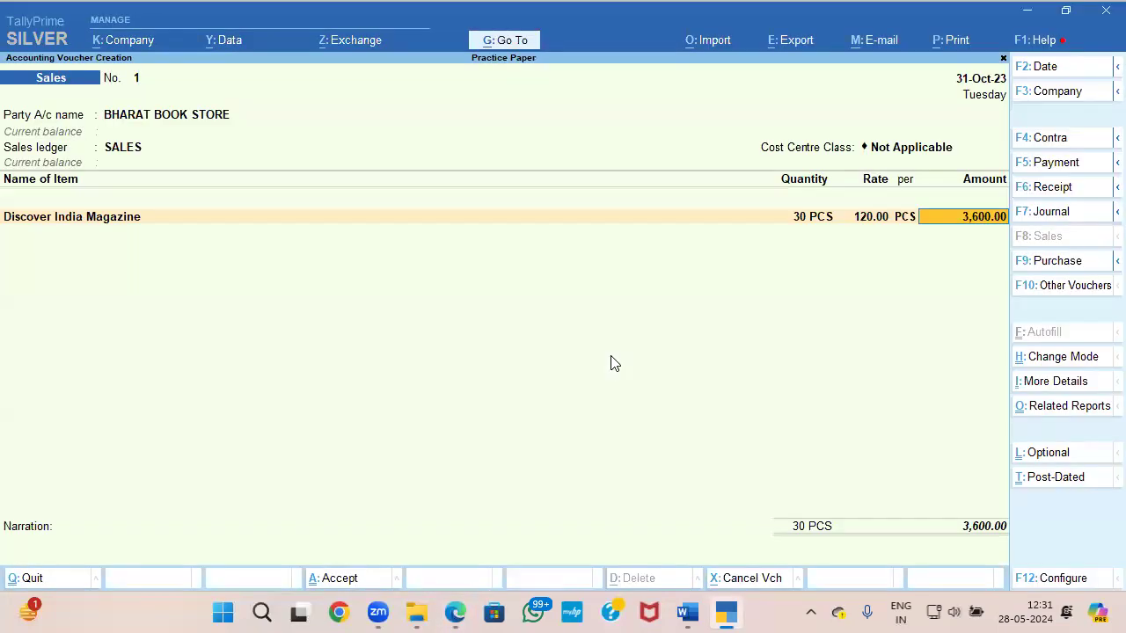
{"action": "key", "text": "Return"}
Step: Select Advanced Accounts Vol 1 as the second item after checking Document 3, and review its quantity there
{"action": "key", "text": "alt+Tab"}
{"action": "key", "text": "alt+Tab"}
{"action": "type", "text": "AD"}
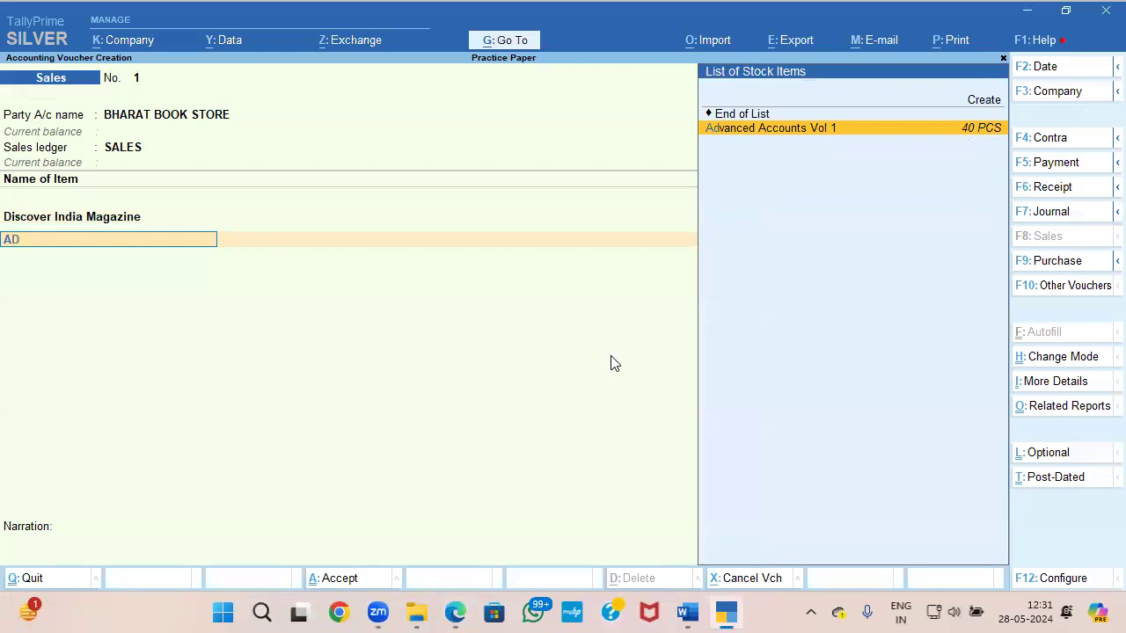
{"action": "key", "text": "Return"}
{"action": "key", "text": "Down"}
{"action": "key", "text": "alt+Tab"}
{"action": "key", "text": "alt+Tab"}
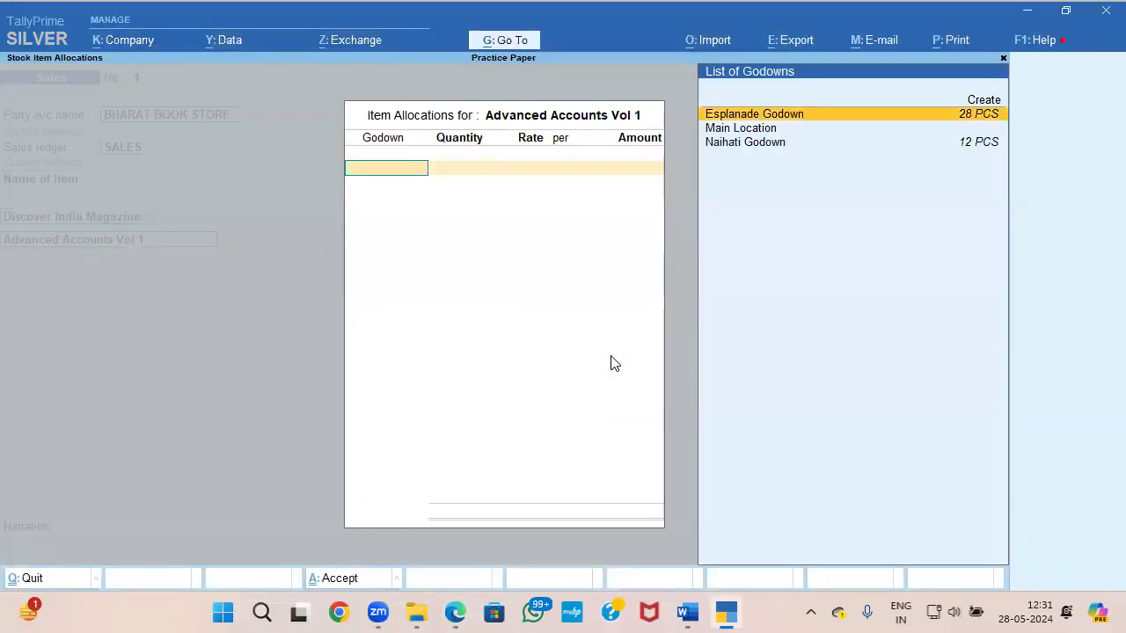
Step: Allocate 28 PCS of Advanced Accounts Vol 1 from Esplanade Godown at 500.00 and close the item's allocation
{"action": "key", "text": "Return"}
{"action": "type", "text": "28"}
{"action": "key", "text": "Return"}
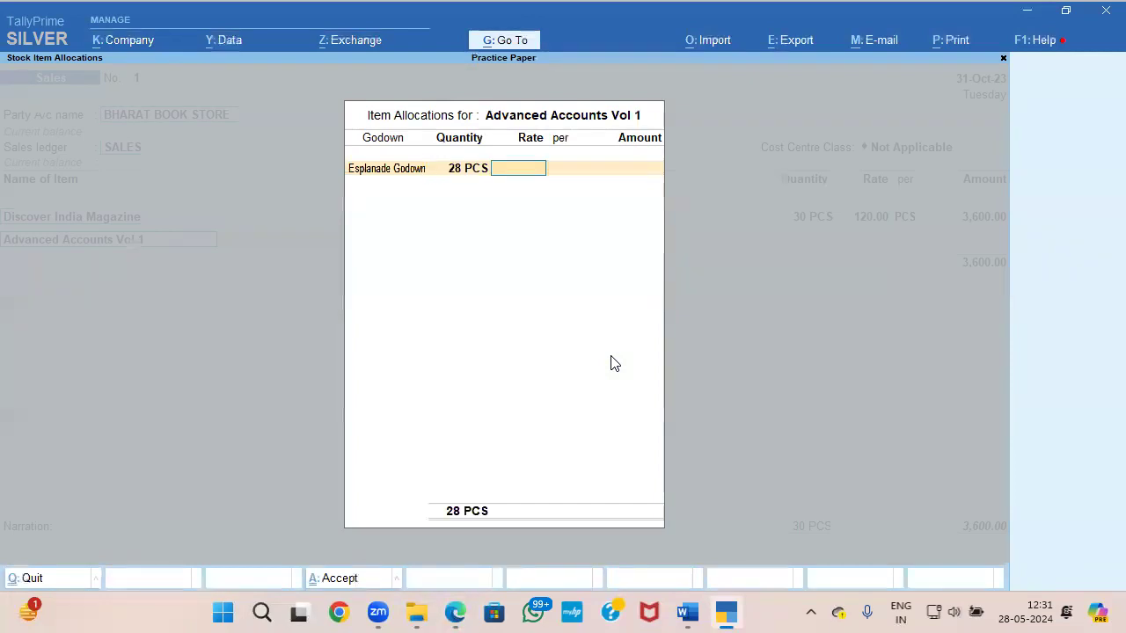
{"action": "key", "text": "alt+Tab"}
{"action": "key", "text": "alt+Tab"}
{"action": "type", "text": "5"}
{"action": "key", "text": "Return"}
{"action": "key", "text": "Return"}
{"action": "key", "text": "Return"}
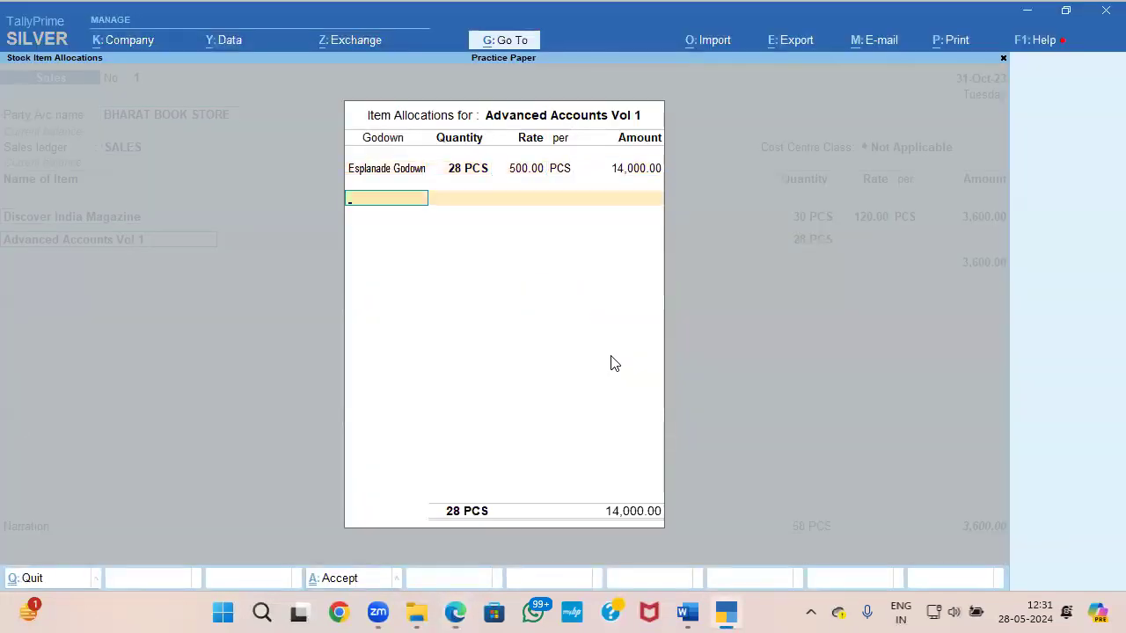
{"action": "key", "text": "Return"}
Step: Reopen the Advanced Accounts Vol 1 allocation and add 2 PCS from Naihati Godown at 500.00
{"action": "key", "text": "Return"}
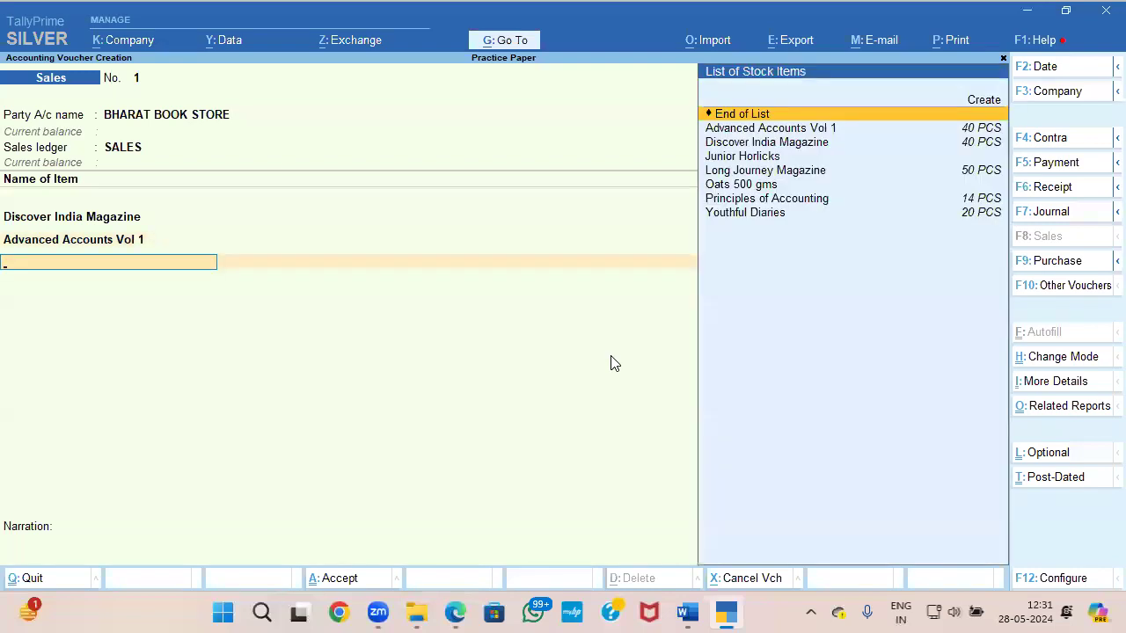
{"action": "key", "text": "Up"}
{"action": "key", "text": "Return"}
{"action": "key", "text": "Return"}
{"action": "key", "text": "Return"}
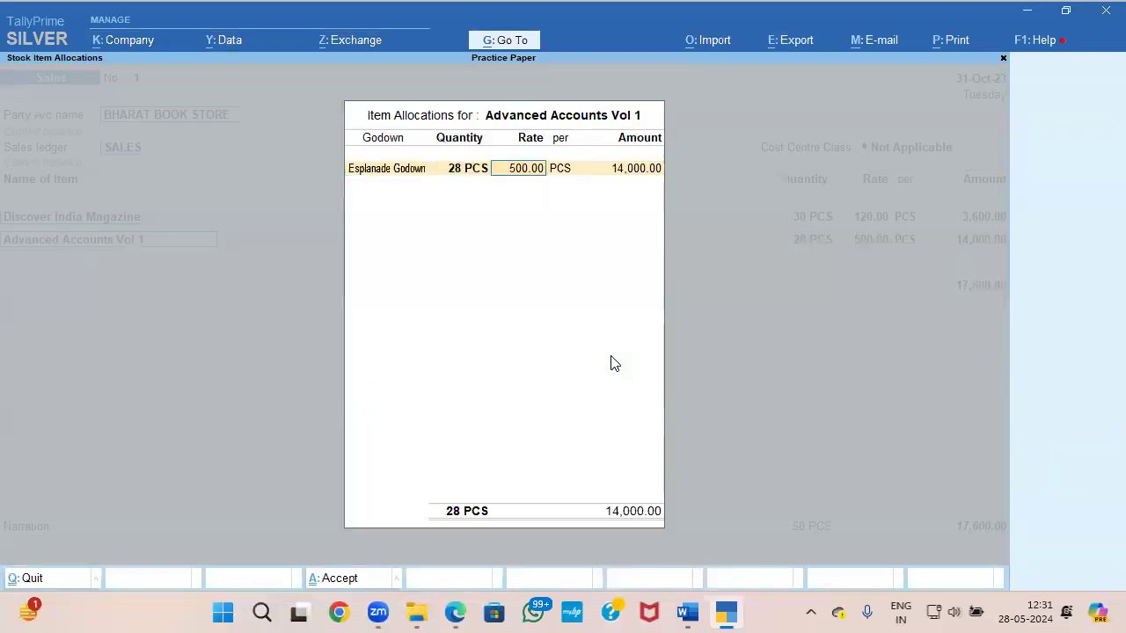
{"action": "key", "text": "Return"}
{"action": "key", "text": "Return"}
{"action": "key", "text": "Return"}
{"action": "key", "text": "Down"}
{"action": "key", "text": "Down"}
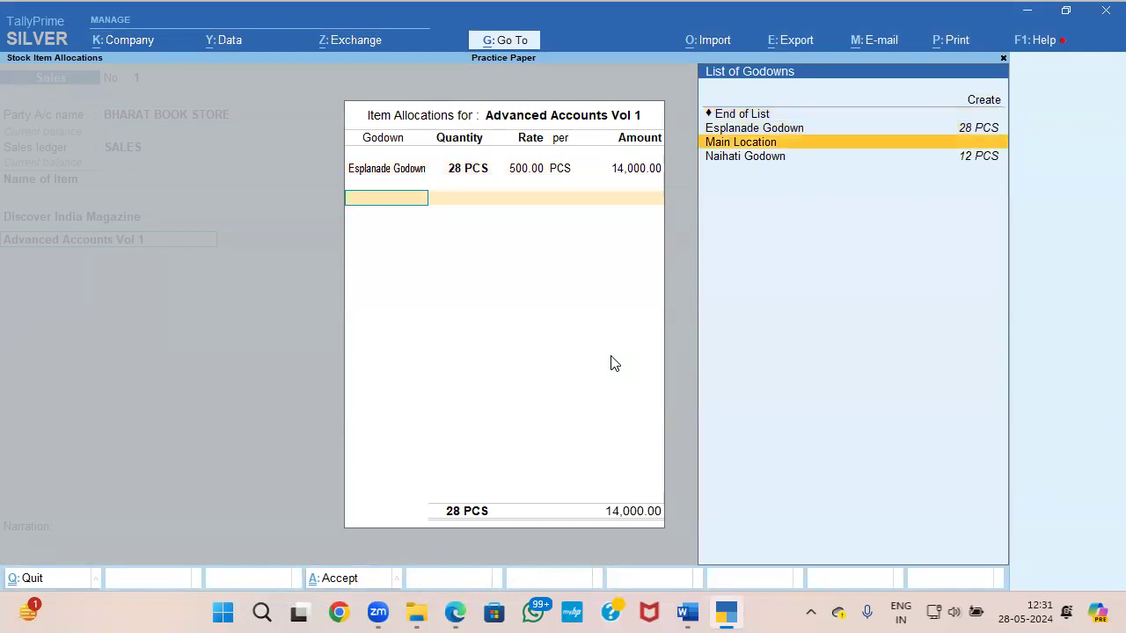
{"action": "key", "text": "Down"}
{"action": "key", "text": "Return"}
{"action": "key", "text": "Return"}
{"action": "key", "text": "Return"}
{"action": "key", "text": "Return"}
{"action": "key", "text": "Return"}
{"action": "key", "text": "Return"}
{"action": "key", "text": "Return"}
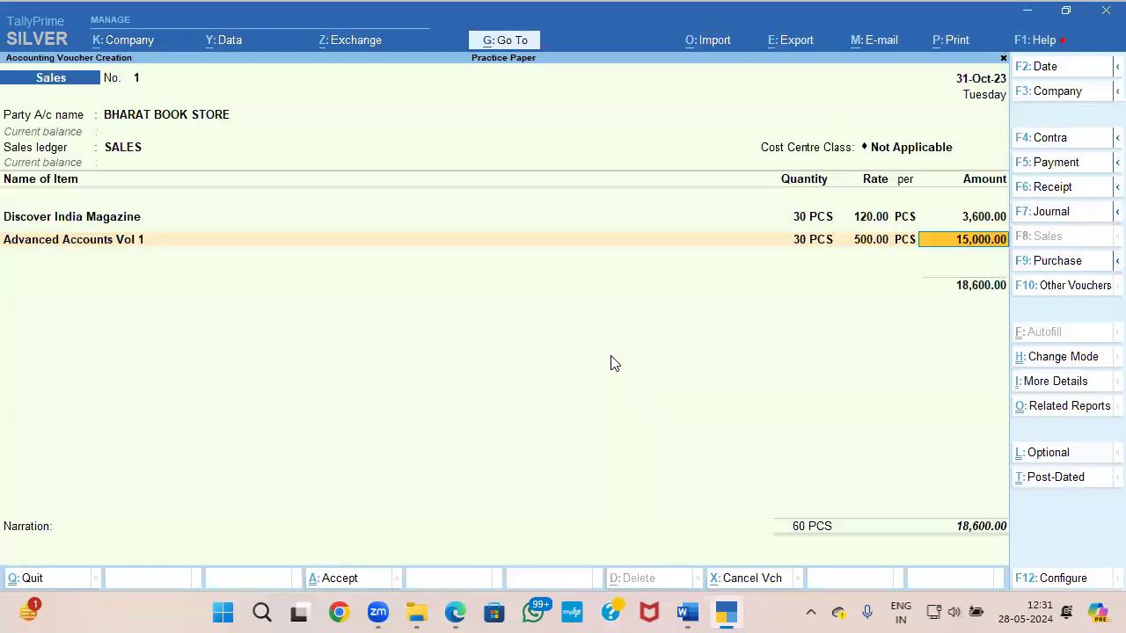
Step: Add Long Journey Magazine as the third item and allocate 30 PCS from Esplanade Godown, as in Document 3
{"action": "key", "text": "alt+Tab"}
{"action": "key", "text": "alt+Tab"}
{"action": "type", "text": "L"}
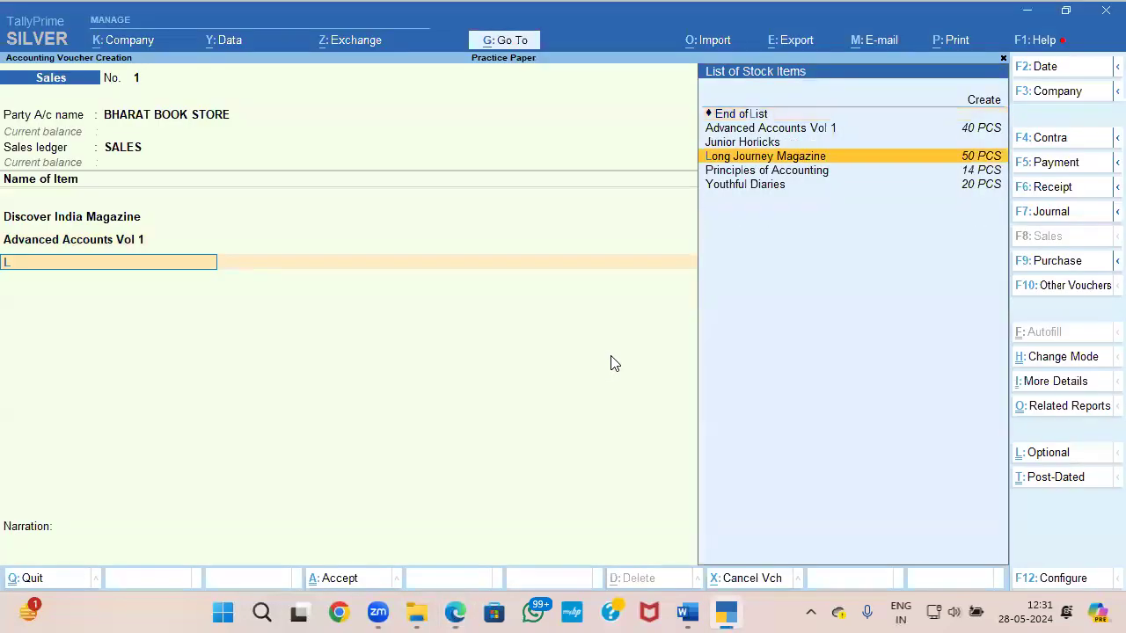
{"action": "key", "text": "Return"}
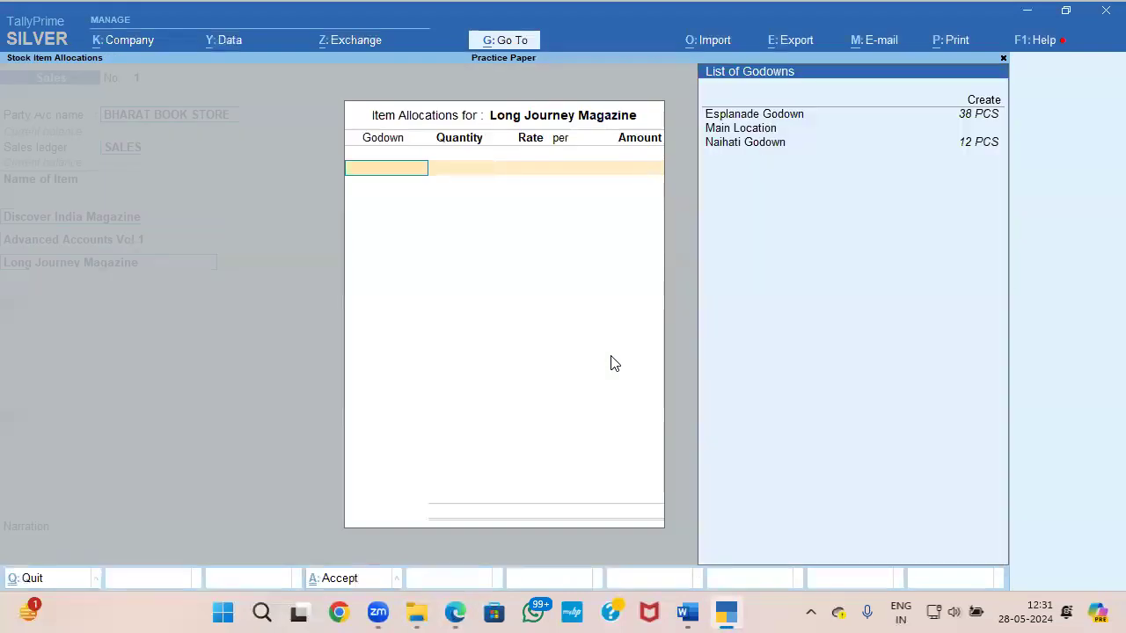
{"action": "key", "text": "Return"}
{"action": "key", "text": "alt+Tab"}
Step: Set the Long Journey Magazine rate to 55.00 as in Document 3 and accept the item line
{"action": "key", "text": "alt+Tab"}
{"action": "type", "text": "30"}
{"action": "key", "text": "Return"}
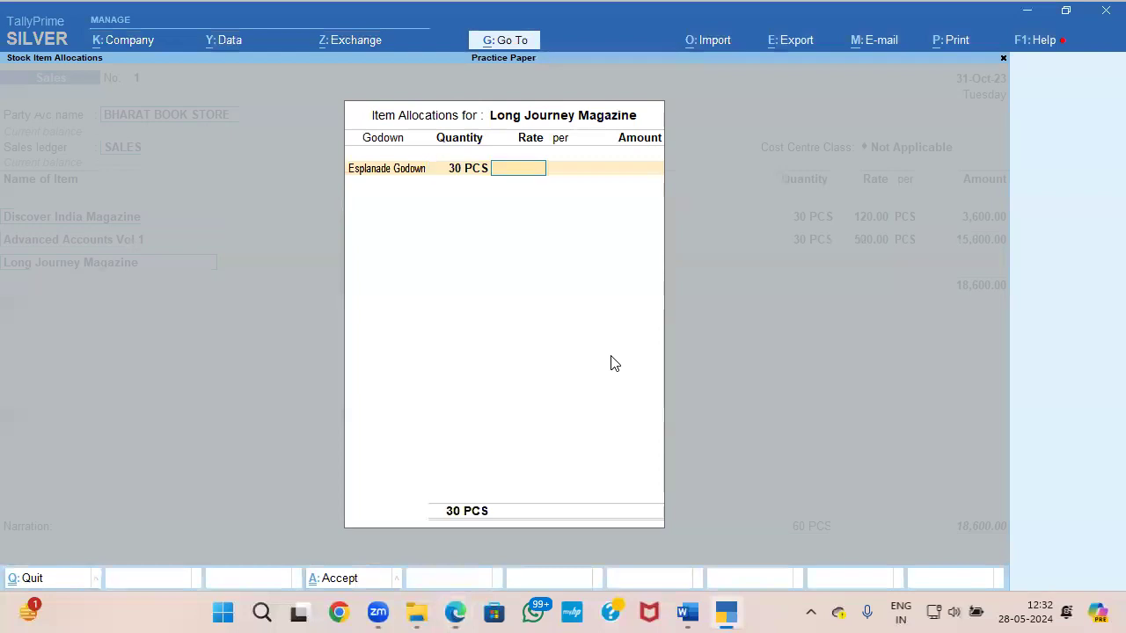
{"action": "key", "text": "alt+Tab"}
{"action": "key", "text": "alt+Tab"}
{"action": "key", "text": "alt+Tab"}
{"action": "key", "text": "alt+Tab"}
{"action": "key", "text": "Return"}
{"action": "key", "text": "Return"}
{"action": "key", "text": "Return"}
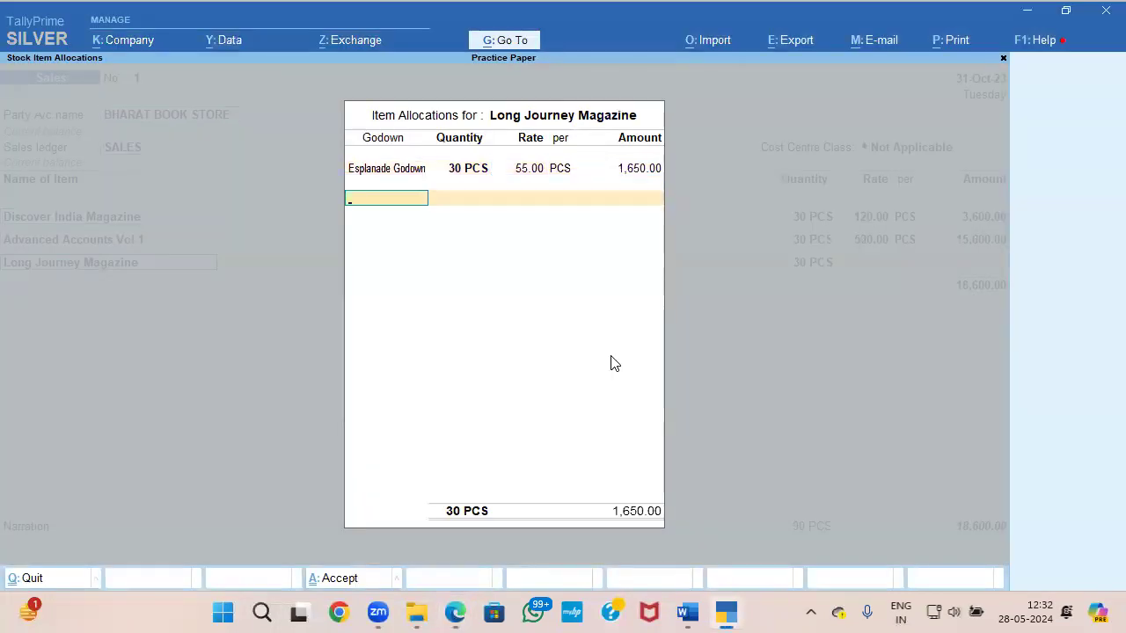
{"action": "key", "text": "Return"}
{"action": "key", "text": "Return"}
Step: Create a ledger named OUTPUT IGST from the sales voucher and place it under Duties & Taxes
{"action": "key", "text": "alt+Tab"}
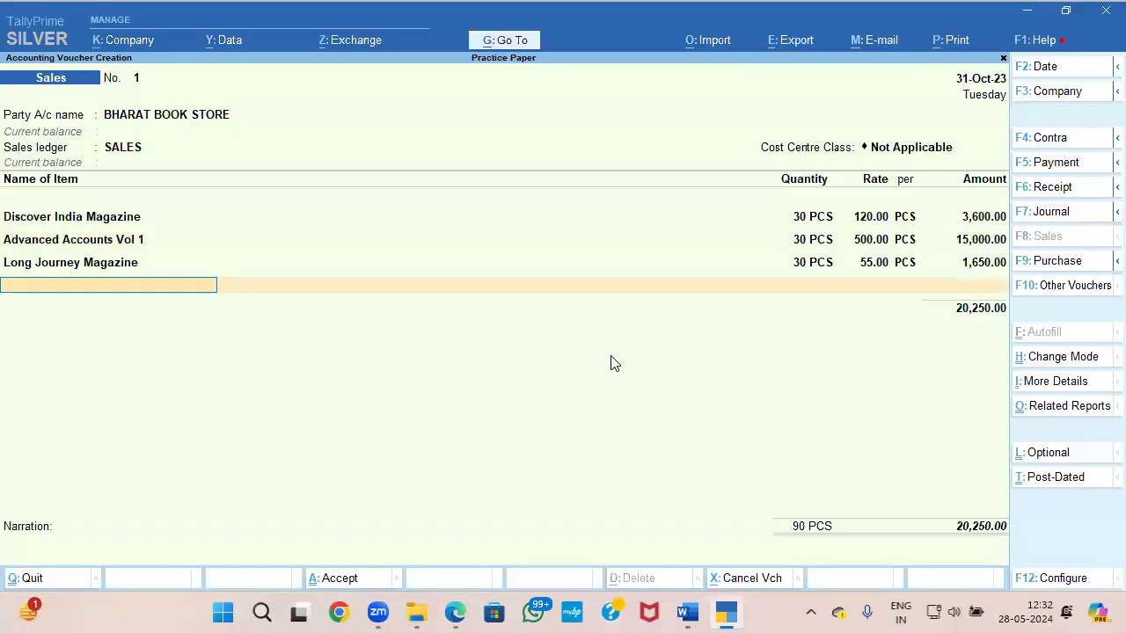
{"action": "key", "text": "alt+c"}
{"action": "type", "text": "OUT"}
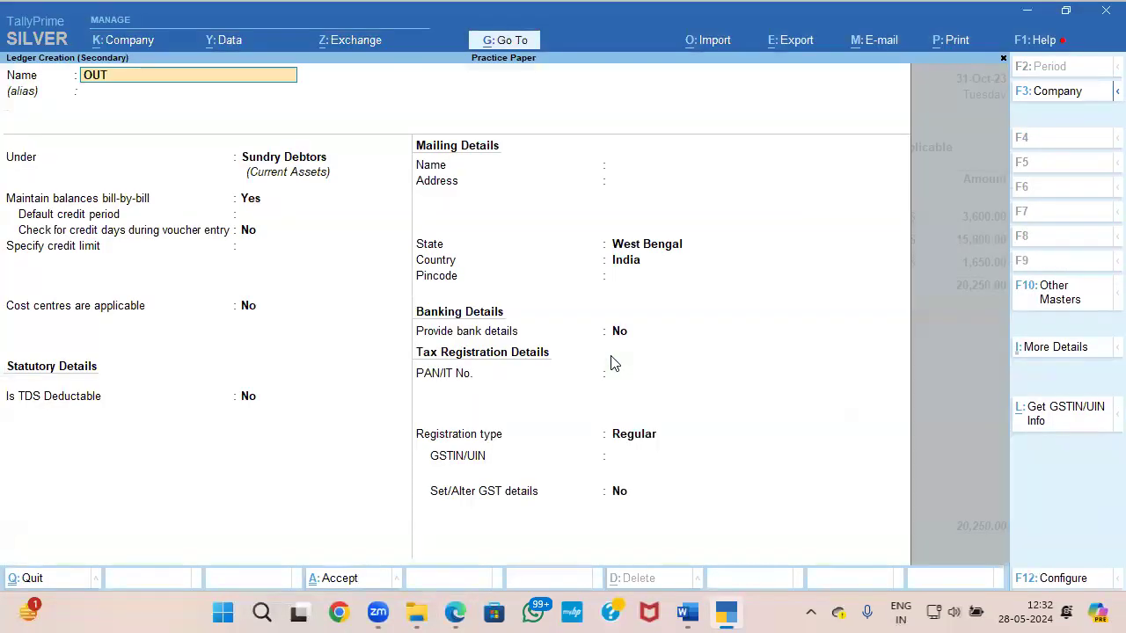
{"action": "type", "text": "PUT IGST"}
{"action": "key", "text": "Return"}
{"action": "key", "text": "Return"}
{"action": "type", "text": "du"}
Step: Set the OUTPUT IGST ledger's duty type to GST and tax type to Integrated Tax, and save it
{"action": "key", "text": "Return"}
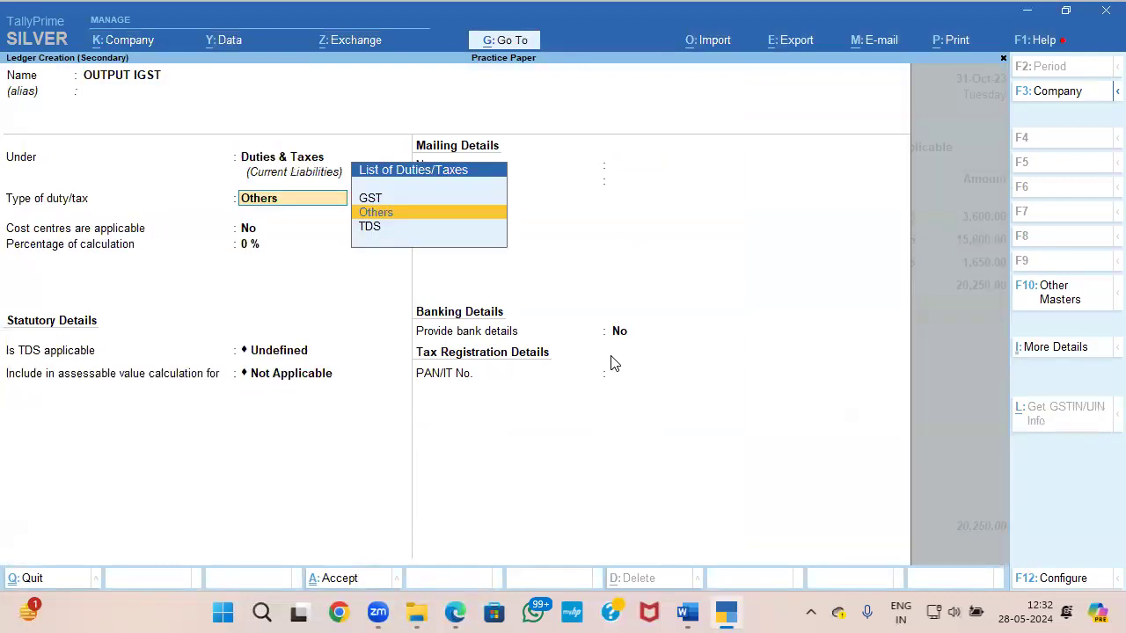
{"action": "type", "text": "g"}
{"action": "key", "text": "Return"}
{"action": "key", "text": "Down"}
{"action": "key", "text": "Down"}
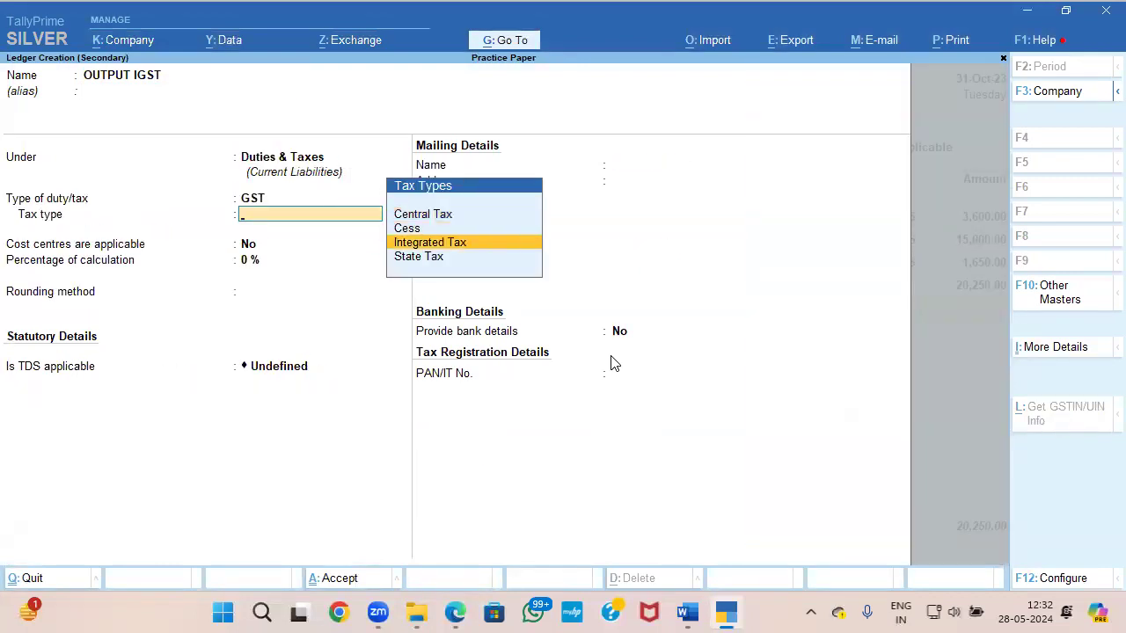
{"action": "key", "text": "Up"}
{"action": "key", "text": "Up"}
{"action": "key", "text": "Down"}
{"action": "key", "text": "Down"}
{"action": "key", "text": "Return"}
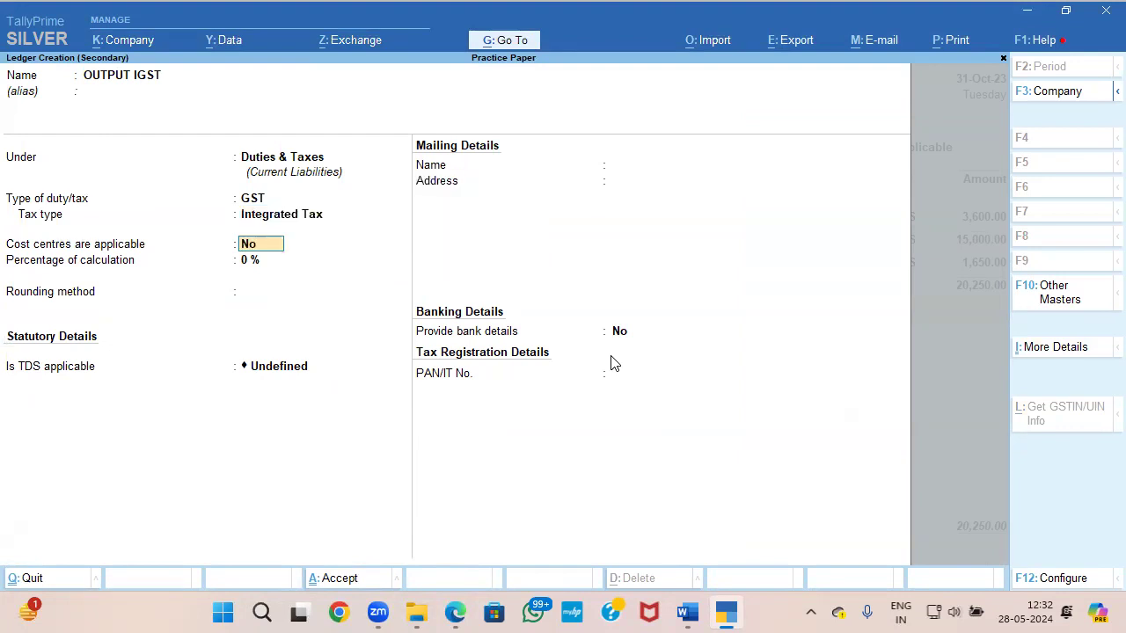
{"action": "key", "text": "Return"}
{"action": "key", "text": "ctrl+a"}
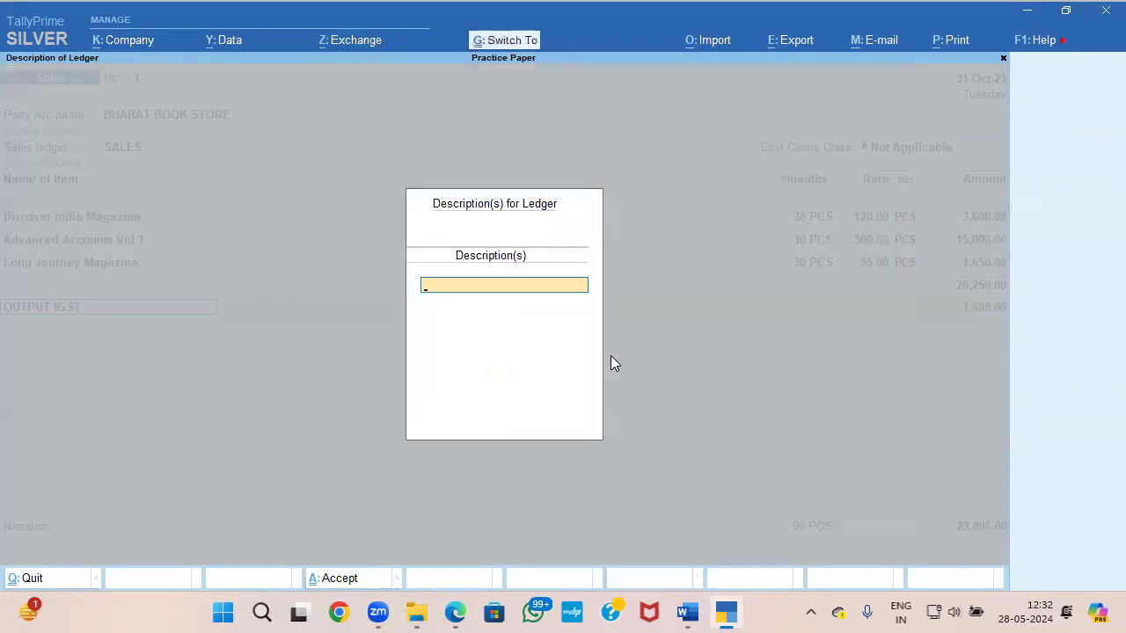
Step: Leave the OUTPUT IGST description blank and compare the tax amount with Document 3
{"action": "key", "text": "Return"}
{"action": "key", "text": "alt+Tab"}
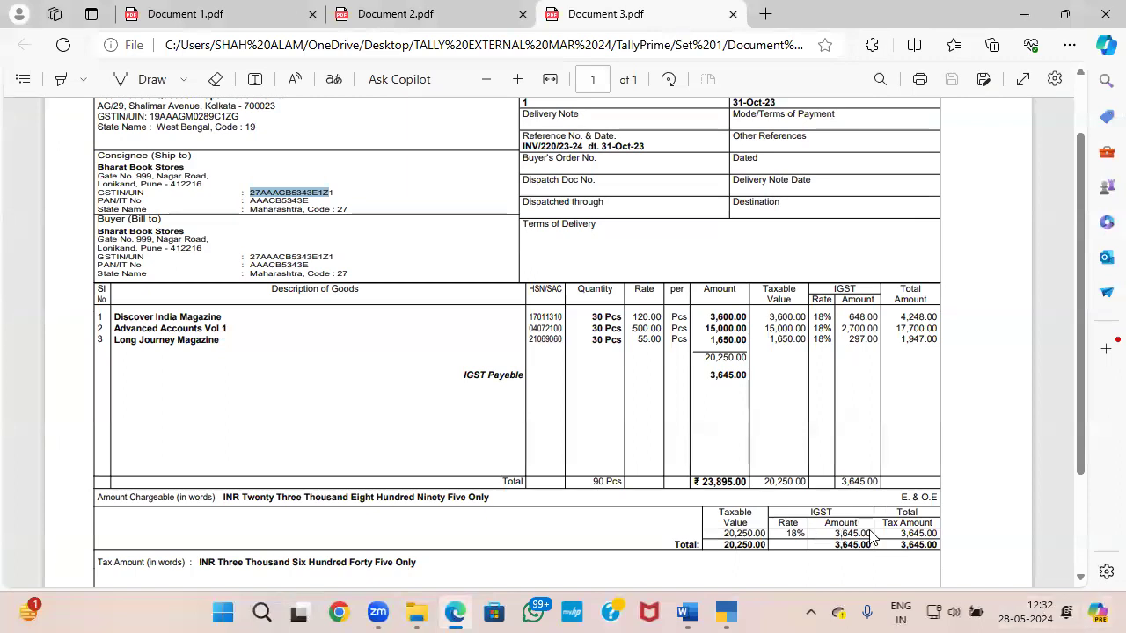
{"action": "scroll", "coordinate": [879, 501], "scroll_direction": "down", "scroll_amount": 3}
{"action": "key", "text": "alt+Tab"}
{"action": "key", "text": "Return"}
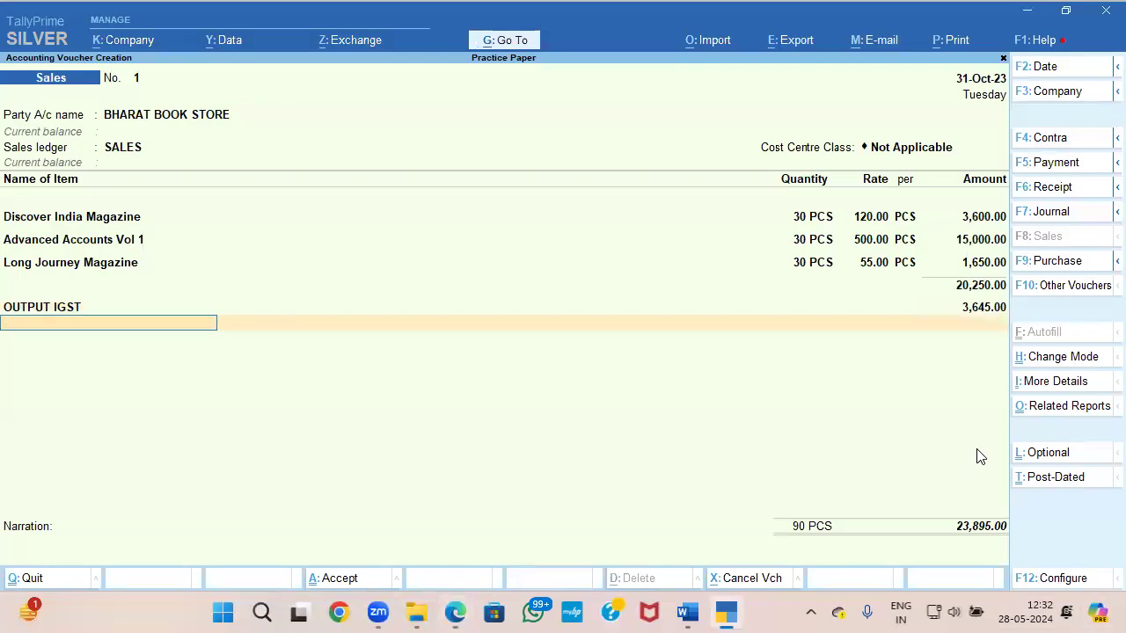
Step: Finish the sales voucher's ledger entries without a narration, recheck Document 3, and switch to the question paper in Word
{"action": "key", "text": "Return"}
{"action": "key", "text": "Return"}
{"action": "key", "text": "alt+Tab"}
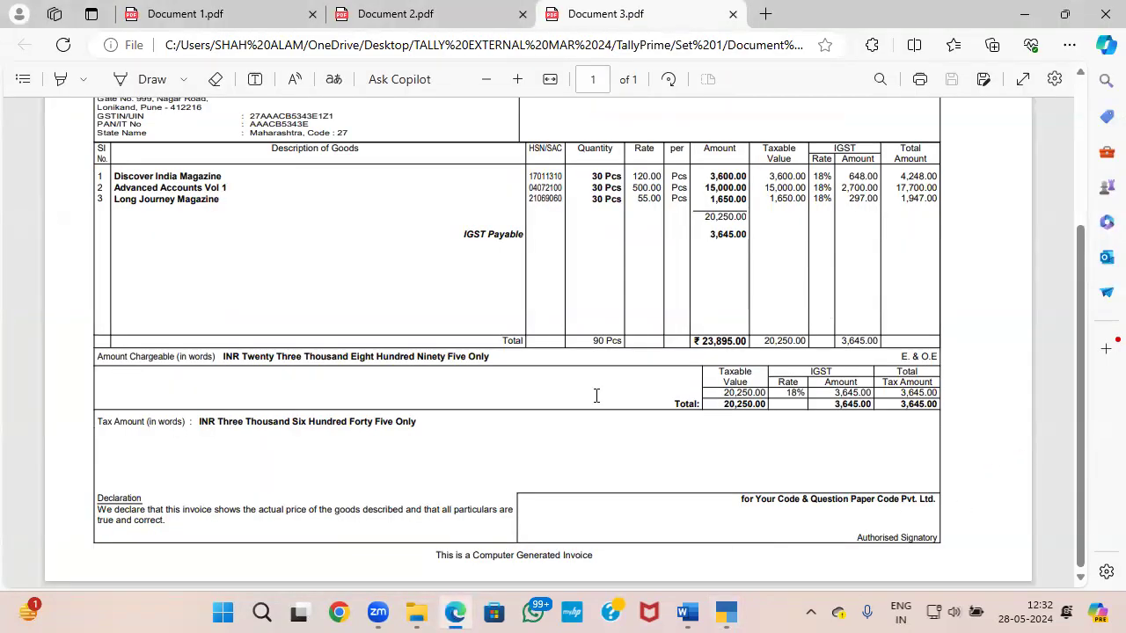
{"action": "key", "text": "alt+Tab"}
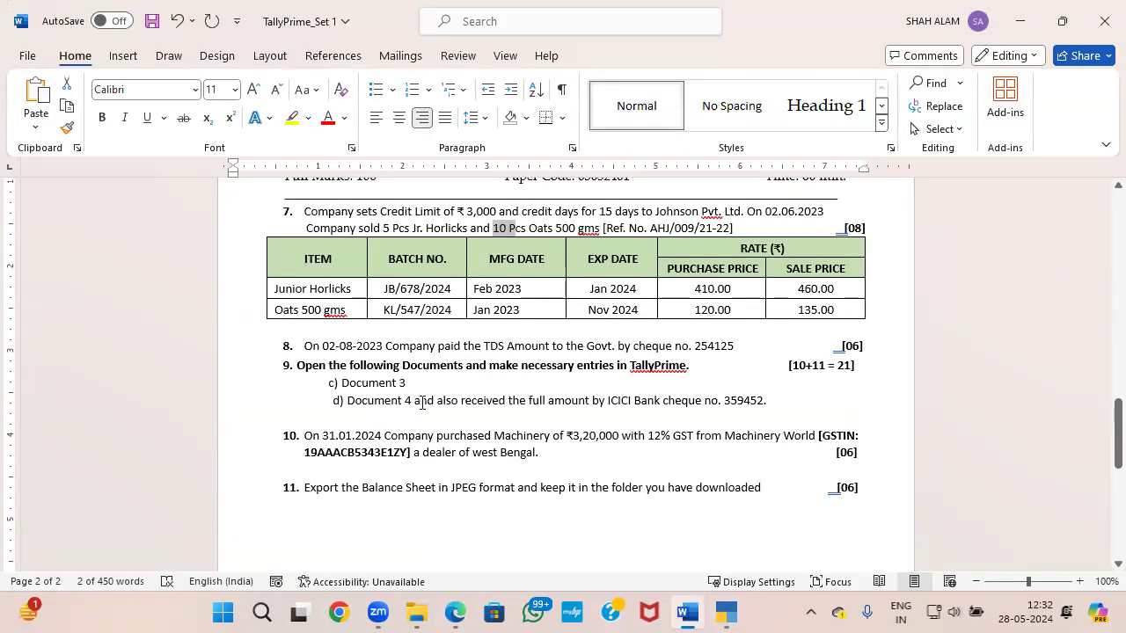
Step: Open Document 4 from the Set 1 folder and review the whole tax invoice
{"action": "key", "text": "alt+Tab"}
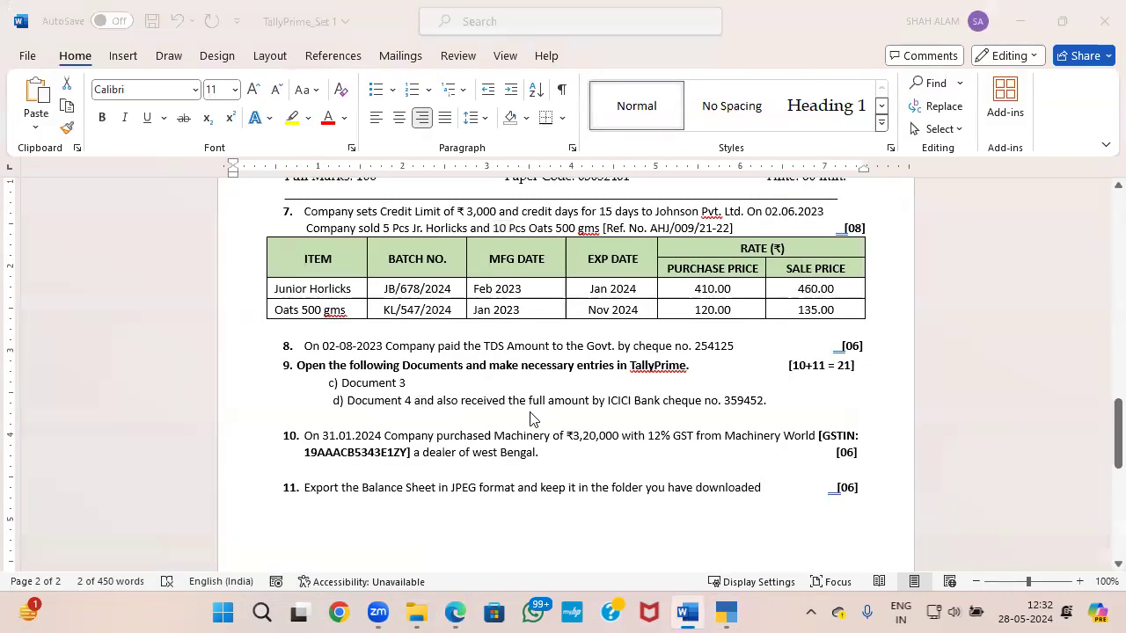
{"action": "left_click", "coordinate": [415, 611]}
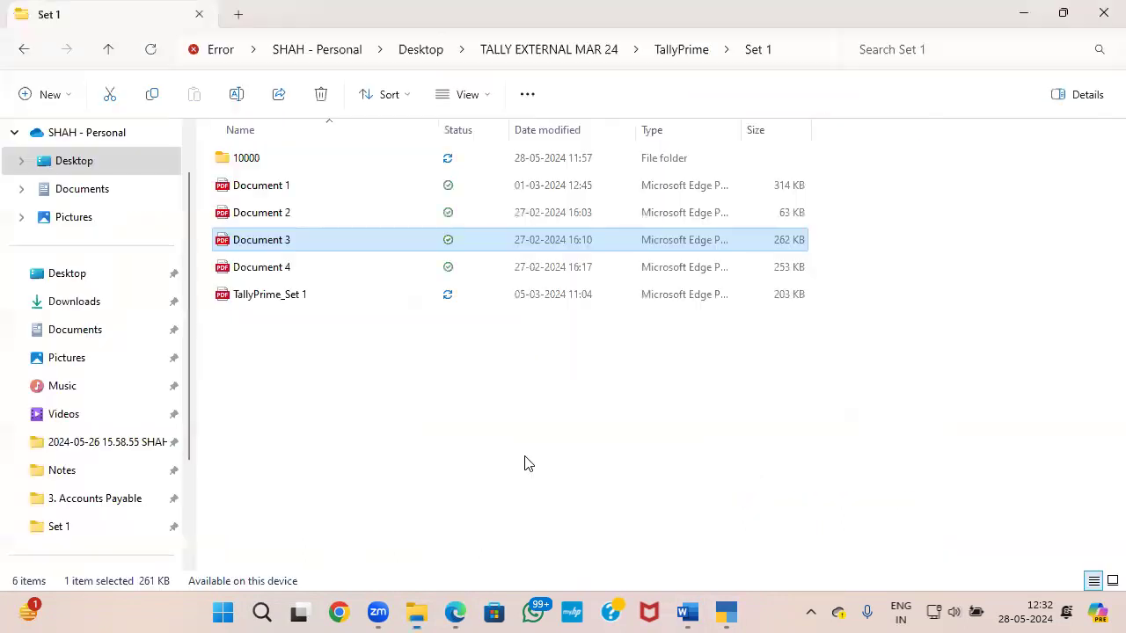
{"action": "double_click", "coordinate": [291, 274]}
{"action": "scroll", "coordinate": [418, 320], "scroll_direction": "down", "scroll_amount": 3}
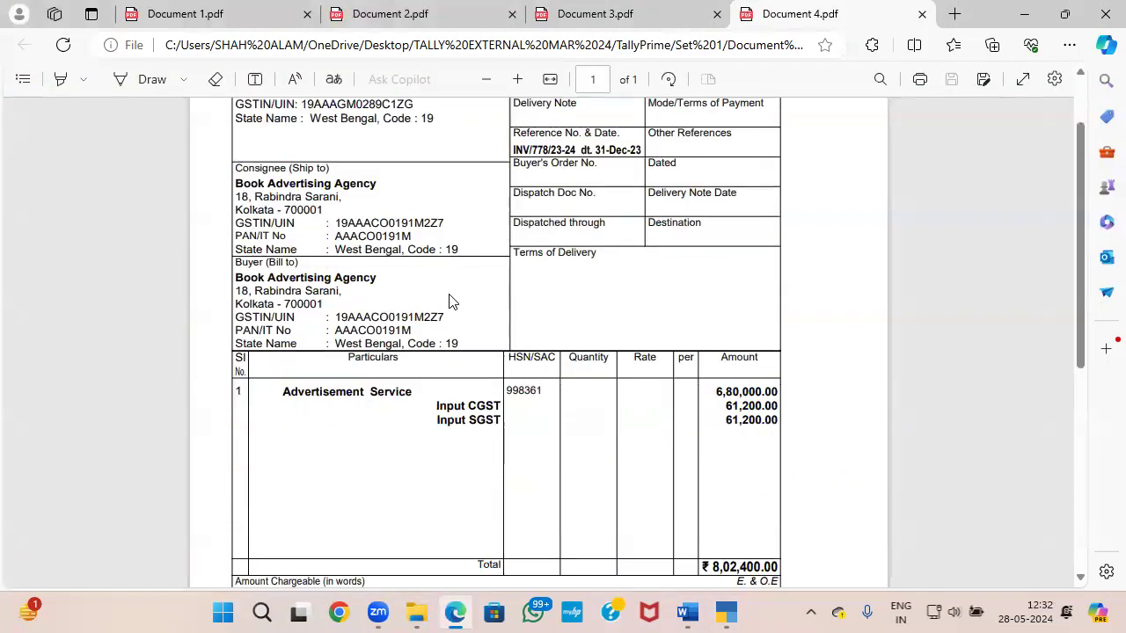
{"action": "scroll", "coordinate": [418, 320], "scroll_direction": "up", "scroll_amount": 2}
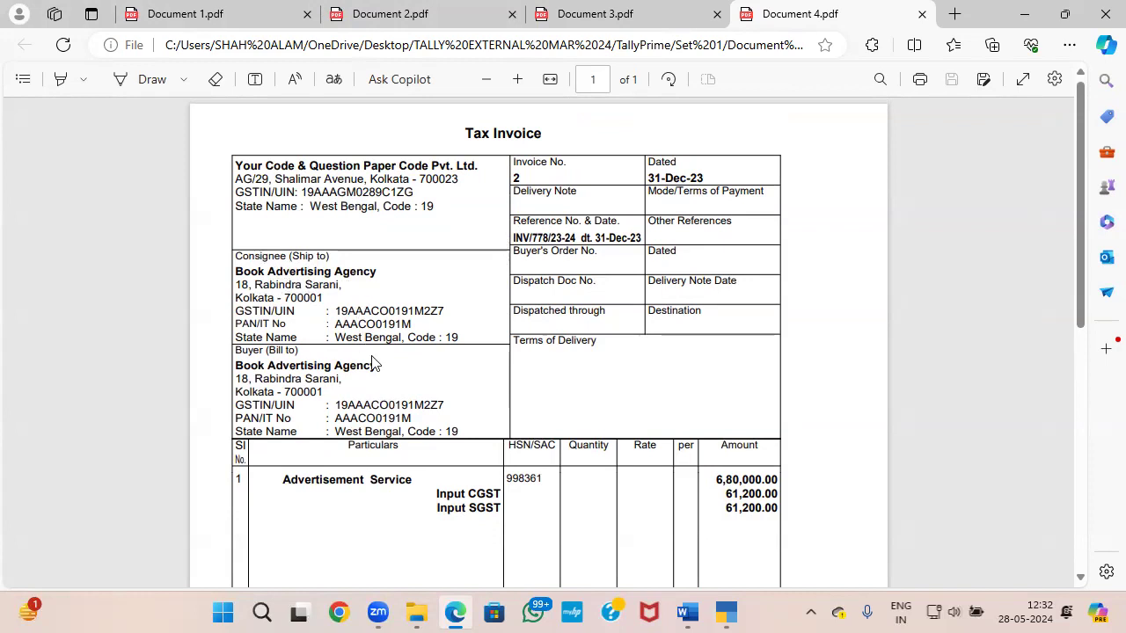
Step: Switch to TallyPrime and change the sales voucher's mode to Accounting Invoice
{"action": "left_click", "coordinate": [724, 613]}
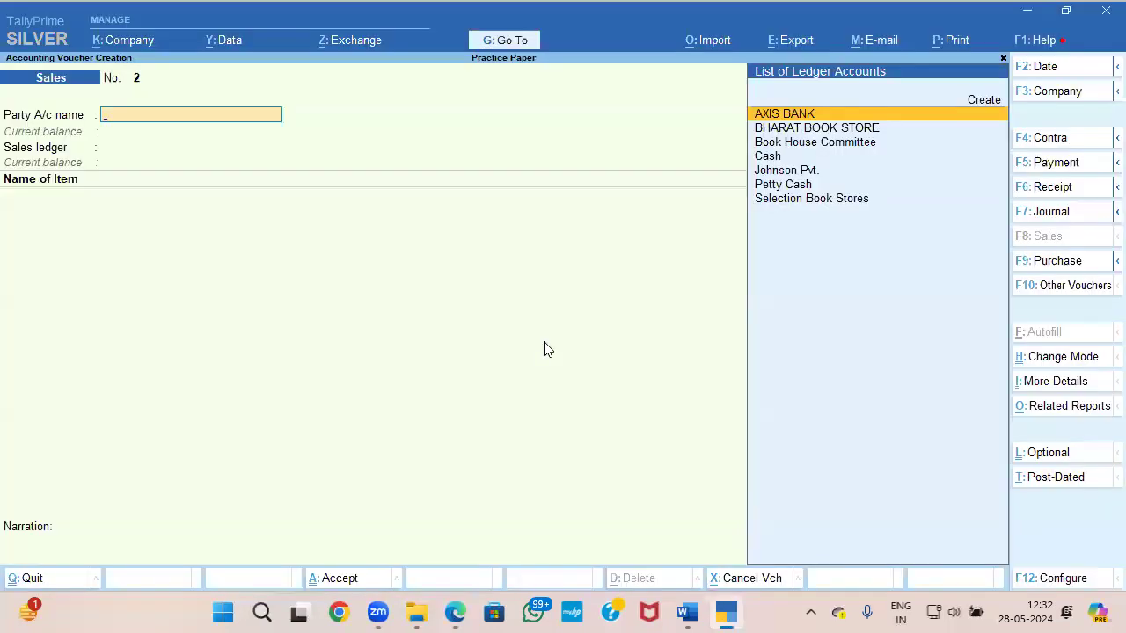
{"action": "left_click", "coordinate": [1051, 356]}
{"action": "key", "text": "Down"}
{"action": "key", "text": "Down"}
{"action": "key", "text": "Up"}
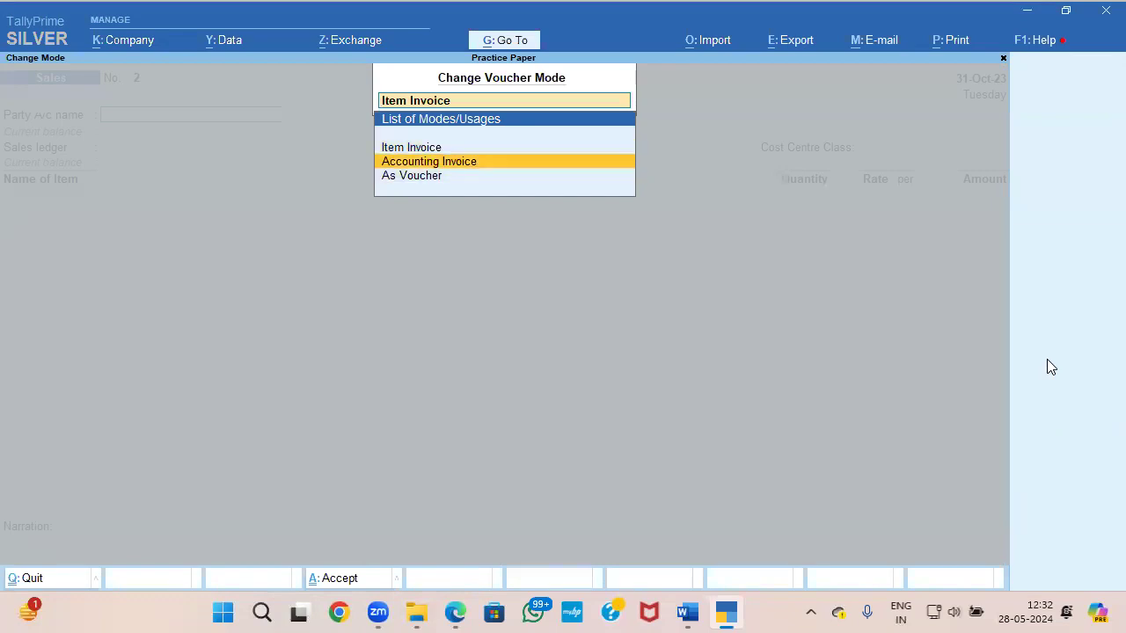
{"action": "key", "text": "Return"}
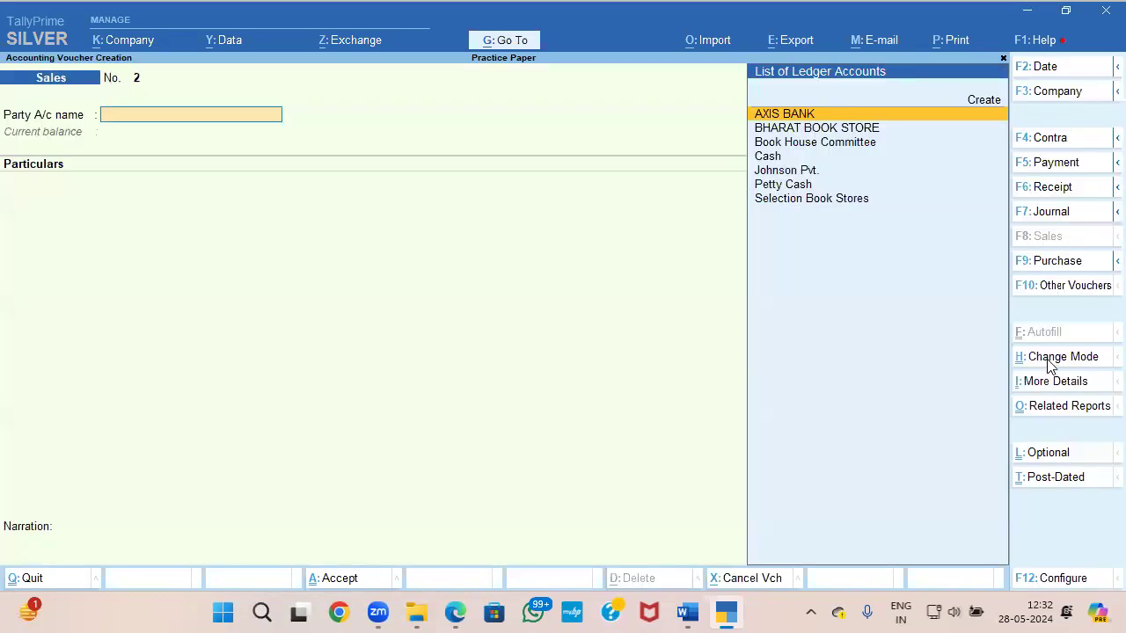
Step: Set the sales voucher's date to 31-12, matching the invoice date in Document 4
{"action": "key", "text": "F2"}
{"action": "key", "text": "alt+Tab"}
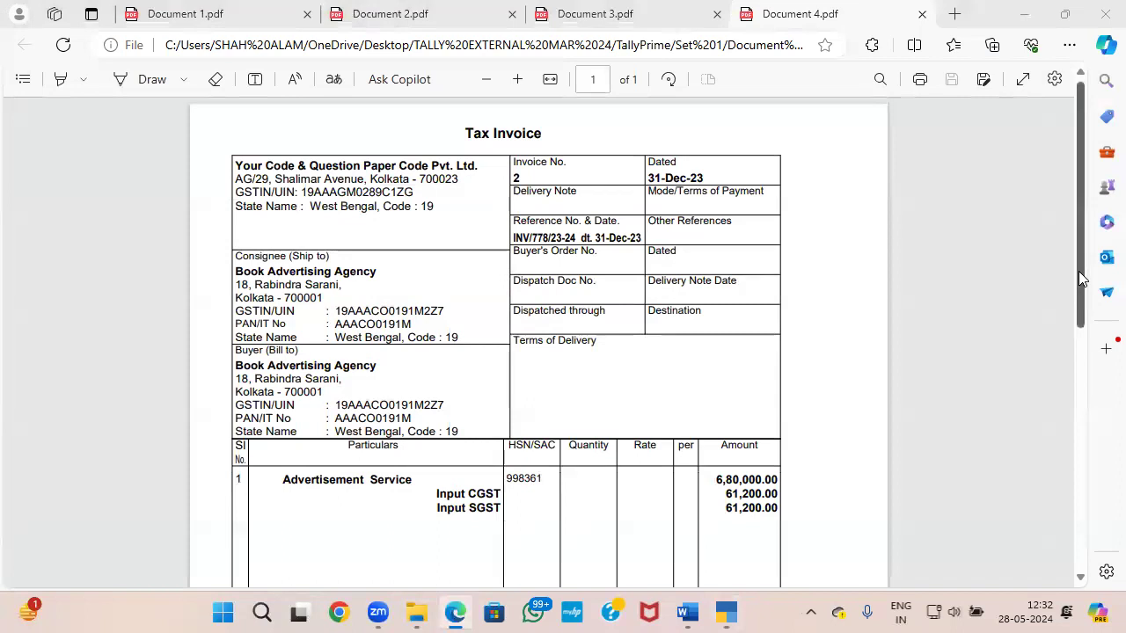
{"action": "key", "text": "alt+Tab"}
{"action": "type", "text": "31-12"}
{"action": "key", "text": "Return"}
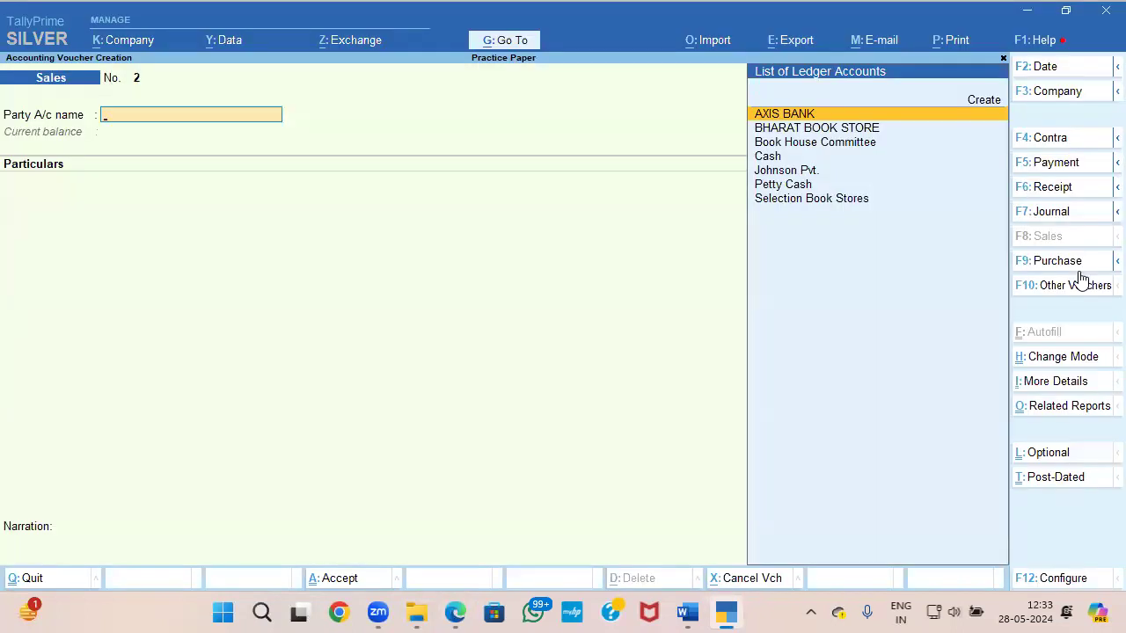
Step: Start a new party ledger from the sales voucher and name it Book Advertising Agency, copied from Document 4
{"action": "key", "text": "alt+c"}
{"action": "key", "text": "alt+Tab"}
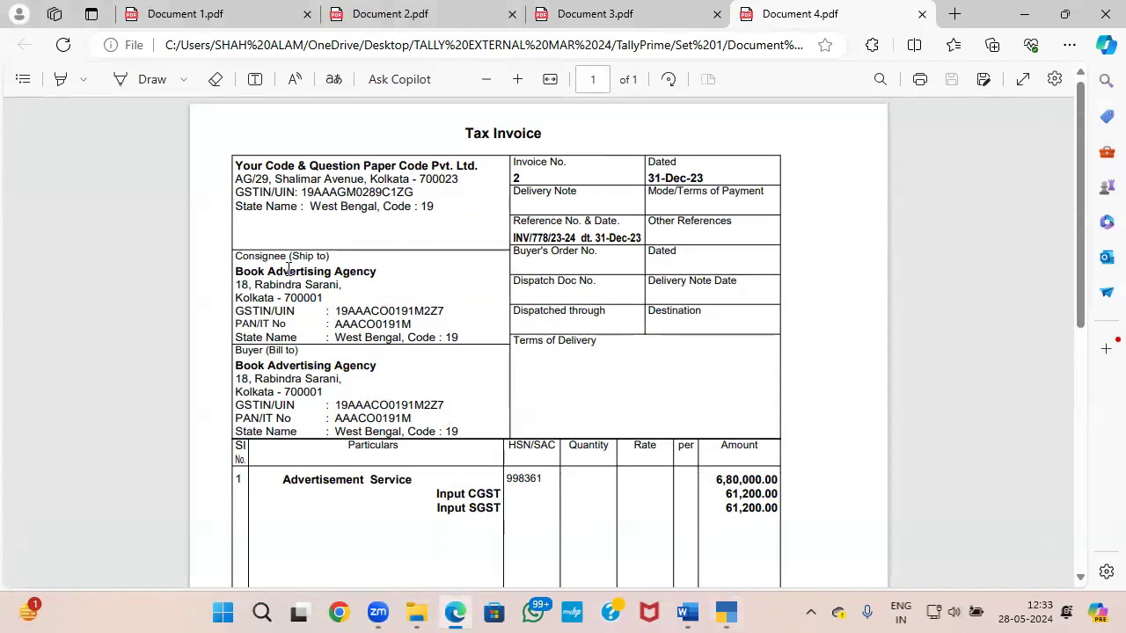
{"action": "left_click_drag", "start_coordinate": [238, 271], "coordinate": [376, 271]}
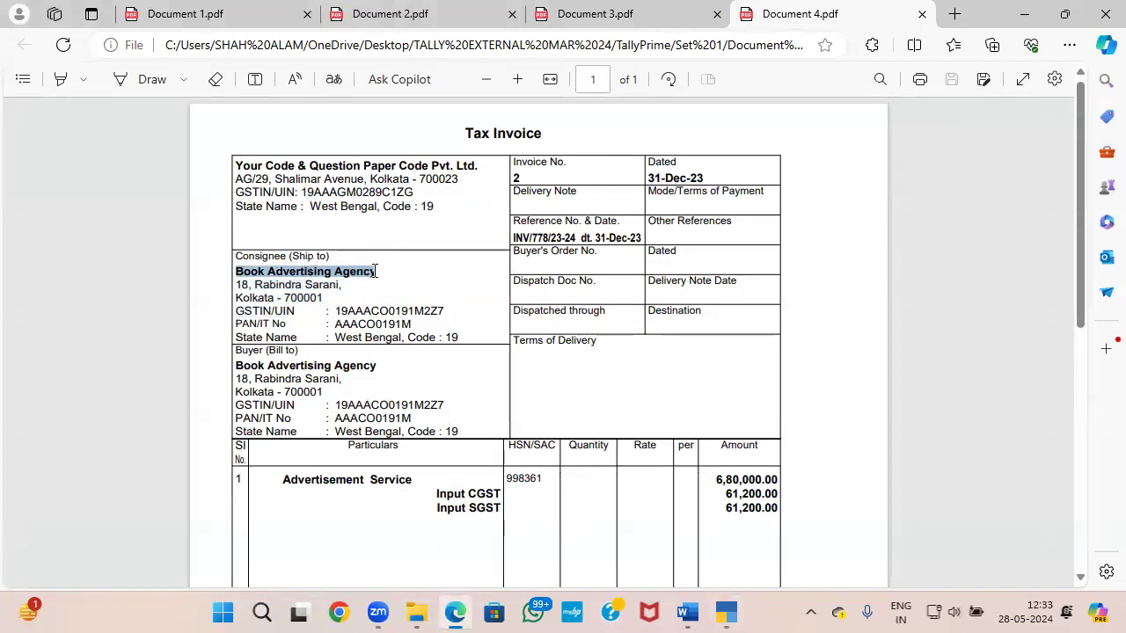
{"action": "key", "text": "ctrl+c"}
{"action": "key", "text": "alt+Tab"}
{"action": "key", "text": "ctrl+v"}
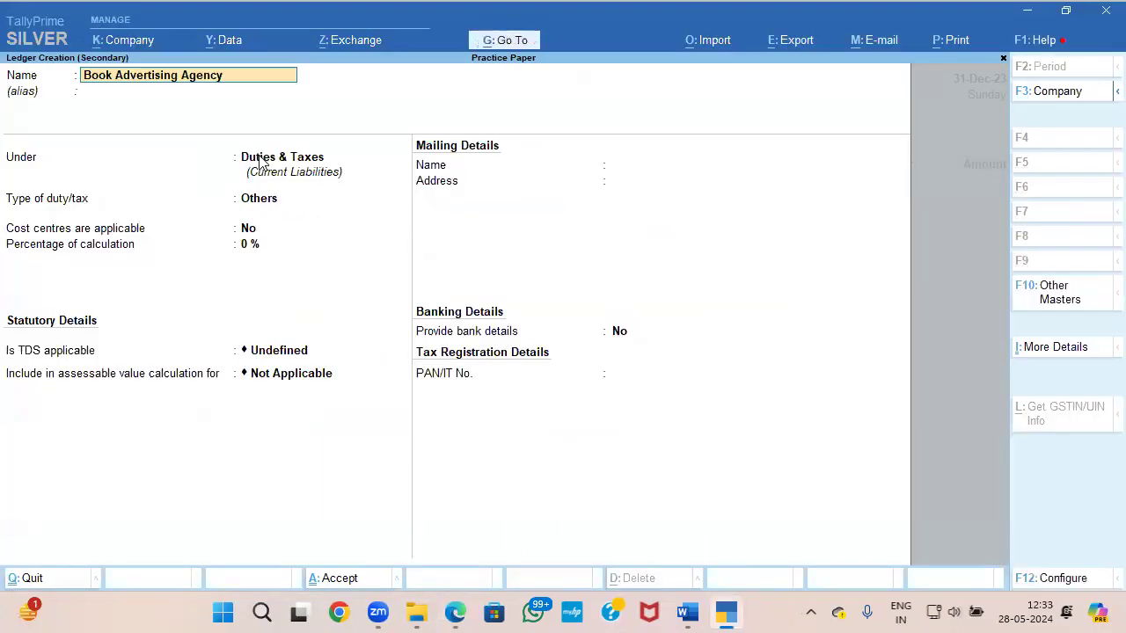
Step: Place the Book Advertising Agency ledger under Sundry Debtors and keep its default credit and cost centre settings
{"action": "key", "text": "Return"}
{"action": "type", "text": "Su"}
{"action": "key", "text": "Down"}
{"action": "key", "text": "Down"}
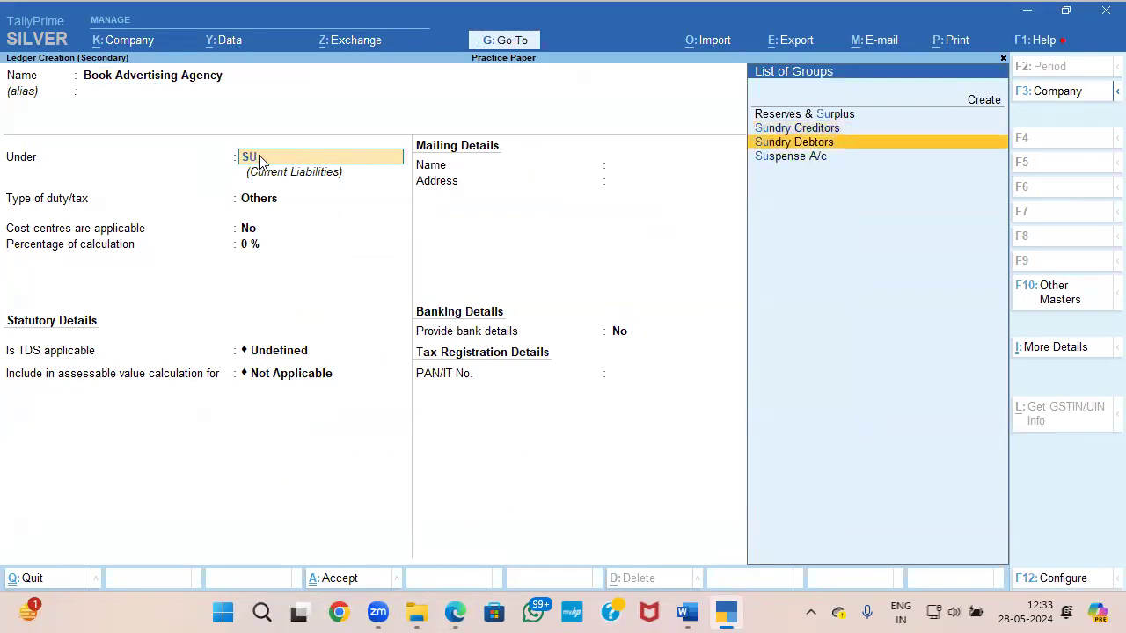
{"action": "key", "text": "Return"}
{"action": "key", "text": "Return"}
{"action": "key", "text": "Return"}
{"action": "key", "text": "Return"}
{"action": "key", "text": "Return"}
{"action": "key", "text": "Return"}
{"action": "key", "text": "Return"}
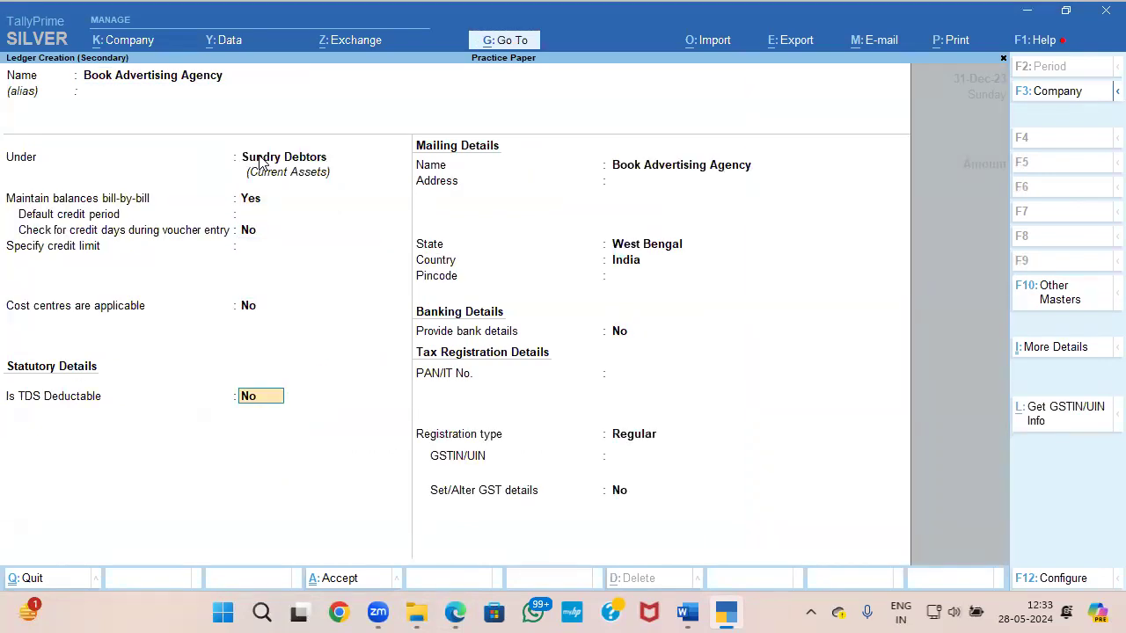
Step: Compare the party's details with Document 4, leave the address blank, and keep the state as West Bengal and country as India
{"action": "key", "text": "alt+Tab"}
{"action": "scroll", "coordinate": [373, 255], "scroll_direction": "down", "scroll_amount": 10}
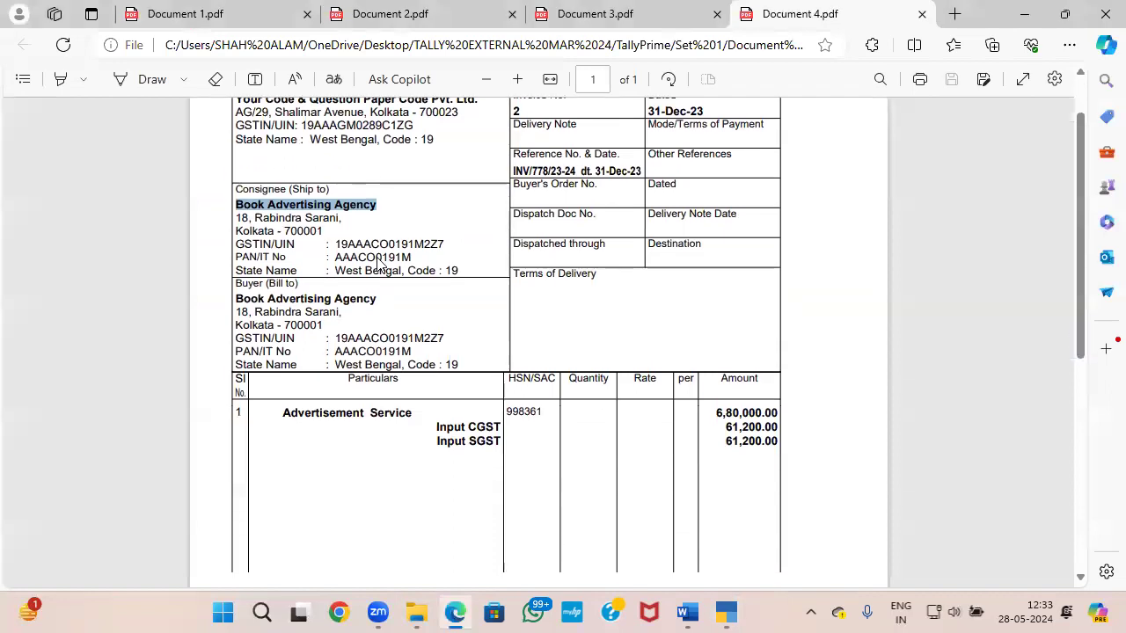
{"action": "scroll", "coordinate": [373, 269], "scroll_direction": "up", "scroll_amount": 10}
{"action": "key", "text": "alt+Tab"}
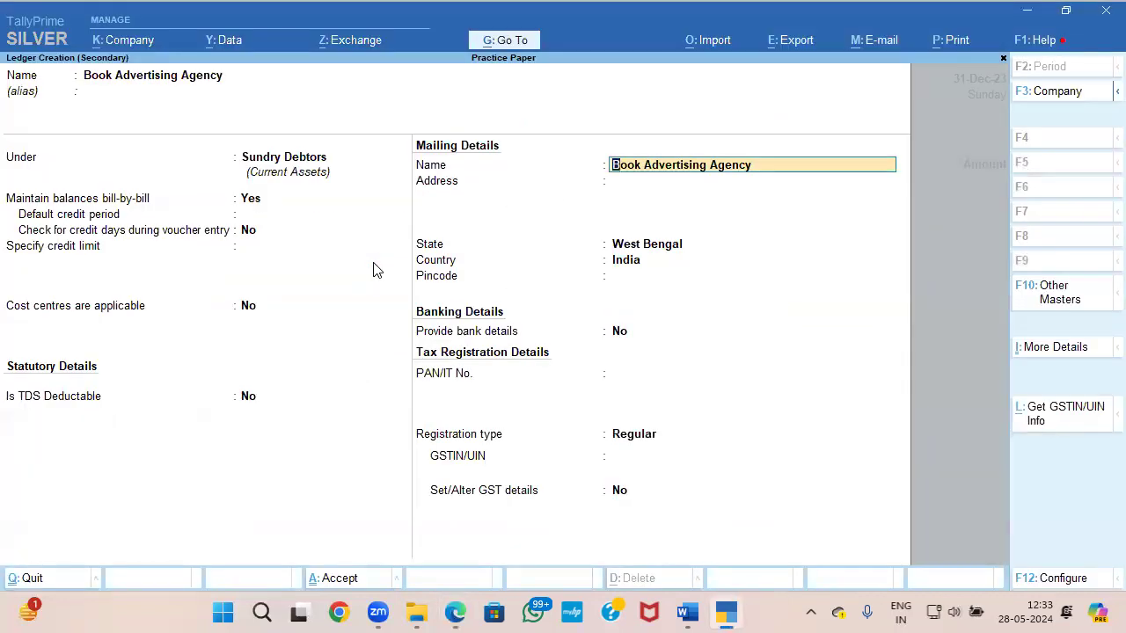
{"action": "key", "text": "Return"}
{"action": "key", "text": "Return"}
{"action": "key", "text": "alt+Tab"}
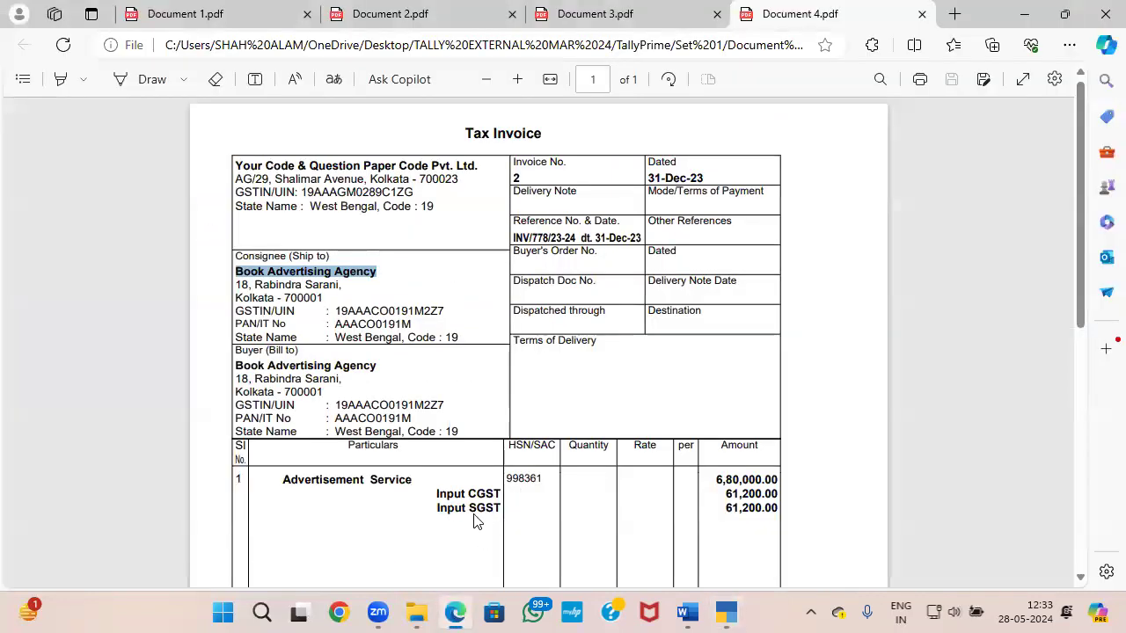
{"action": "key", "text": "alt+Tab"}
{"action": "key", "text": "Return"}
{"action": "key", "text": "Return"}
{"action": "key", "text": "Return"}
{"action": "key", "text": "Return"}
{"action": "key", "text": "Return"}
Step: Copy the consignee's GSTIN/UIN from Document 4 into the Book Advertising Agency ledger and save it
{"action": "key", "text": "alt+Tab"}
{"action": "left_click_drag", "start_coordinate": [334, 311], "coordinate": [453, 316]}
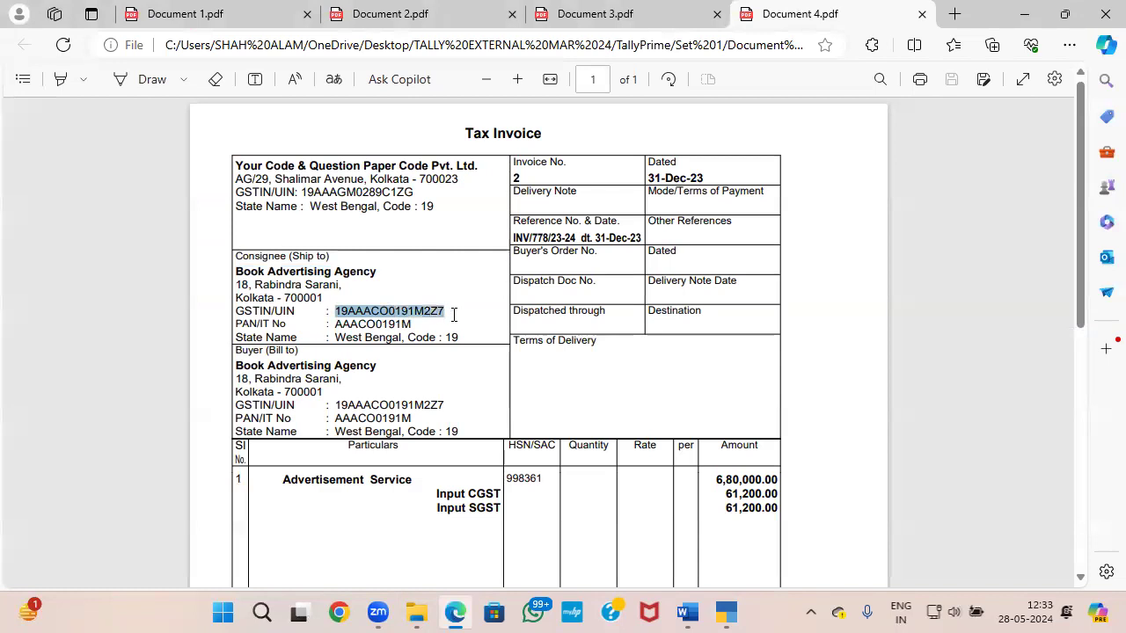
{"action": "key", "text": "ctrl+c"}
{"action": "key", "text": "alt+Tab"}
{"action": "key", "text": "ctrl+alt+v"}
{"action": "key", "text": "Return"}
{"action": "key", "text": "Return"}
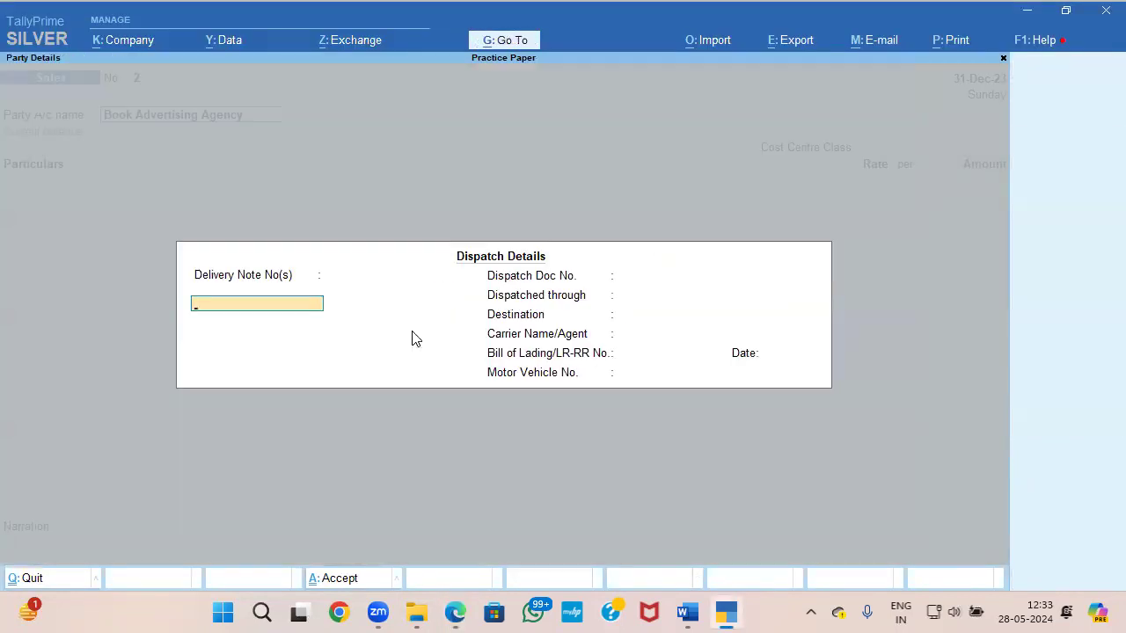
Step: Accept the blank dispatch details and the party details, and leave the cost centre class as Not Applicable
{"action": "key", "text": "ctrl+a"}
{"action": "key", "text": "ctrl+a"}
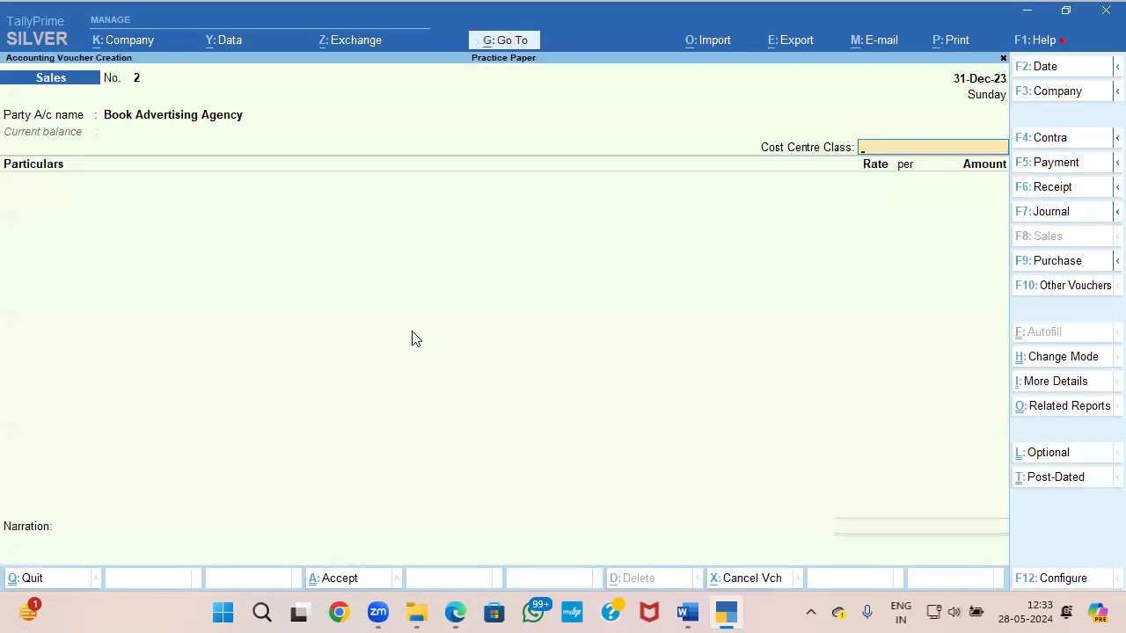
{"action": "key", "text": "Return"}
Step: Create a ledger named ADVERTISEMENT SERVICE from the voucher's particulars and place it under Direct Incomes
{"action": "key", "text": "alt+c"}
{"action": "type", "text": "ADVERTISEMENT SERVICE"}
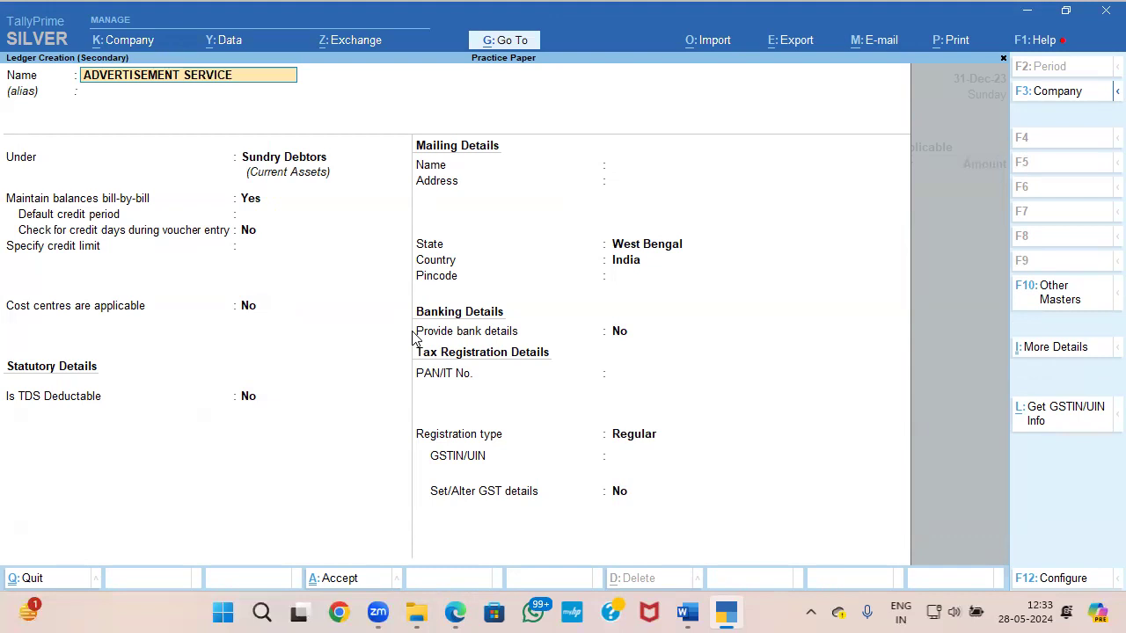
{"action": "key", "text": "alt+Tab"}
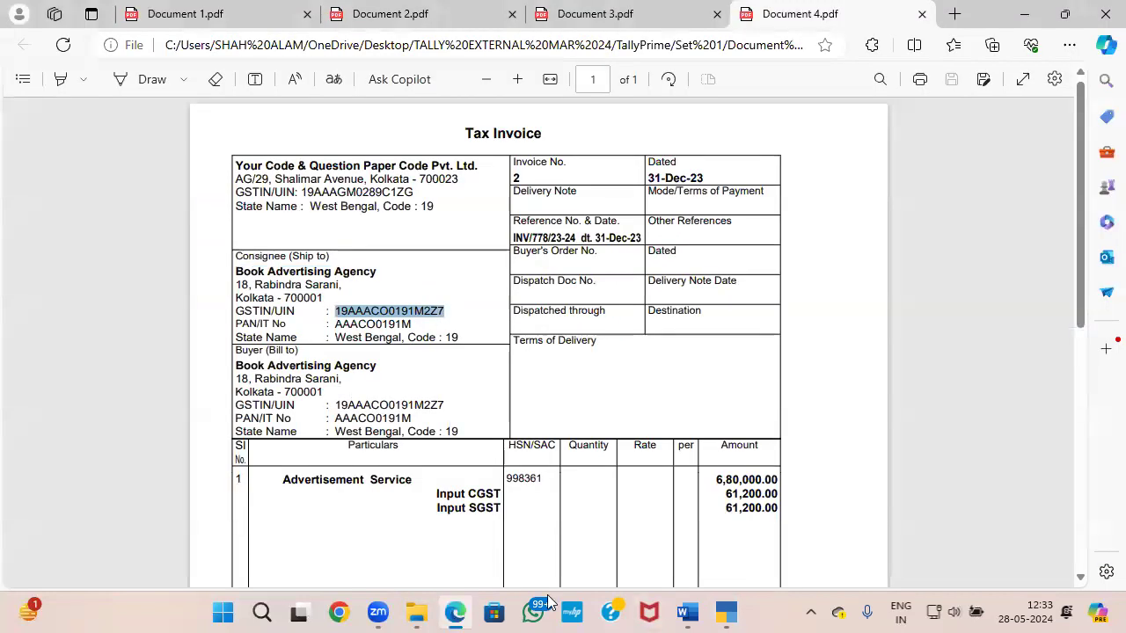
{"action": "key", "text": "alt+Tab"}
{"action": "key", "text": "BackSpace"}
{"action": "type", "text": "DI"}
{"action": "key", "text": "Down"}
{"action": "key", "text": "Return"}
Step: Set cost centres to No for the ADVERTISEMENT SERVICE ledger, keep GST applicable, and open its GST details
{"action": "type", "text": "N"}
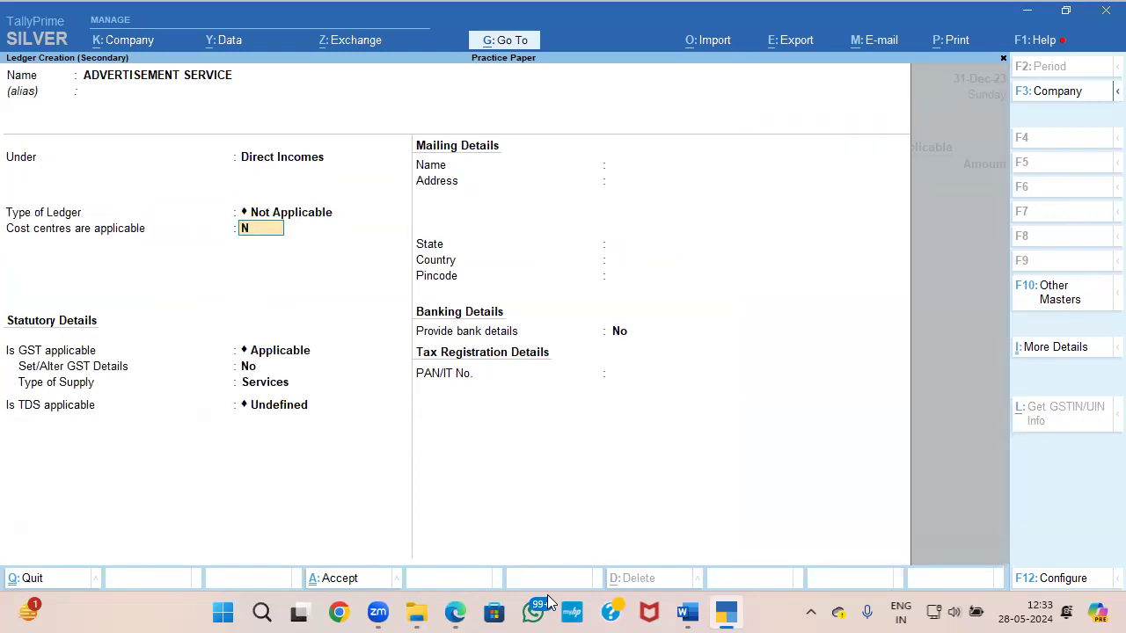
{"action": "key", "text": "Return"}
{"action": "key", "text": "Return"}
{"action": "type", "text": "Y"}
Step: Enter ADVERTISEMENT as the GST description and copy HSN/SAC 998361 from Document 4
{"action": "key", "text": "Return"}
{"action": "key", "text": "ctrl"}
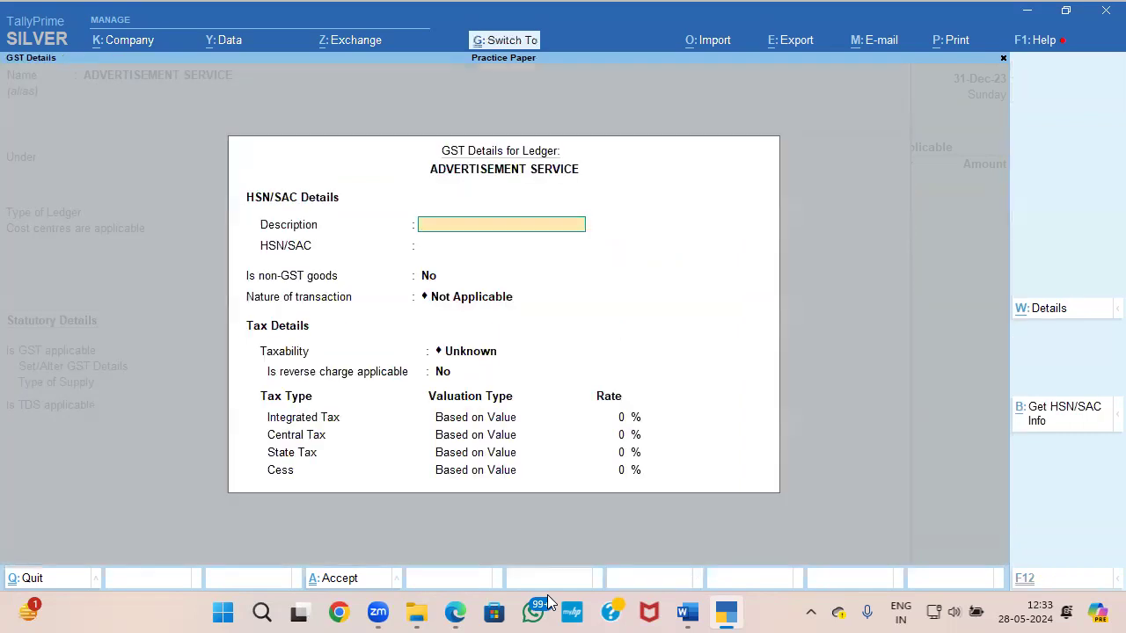
{"action": "type", "text": "ADVERTISEMENT"}
{"action": "key", "text": "Return"}
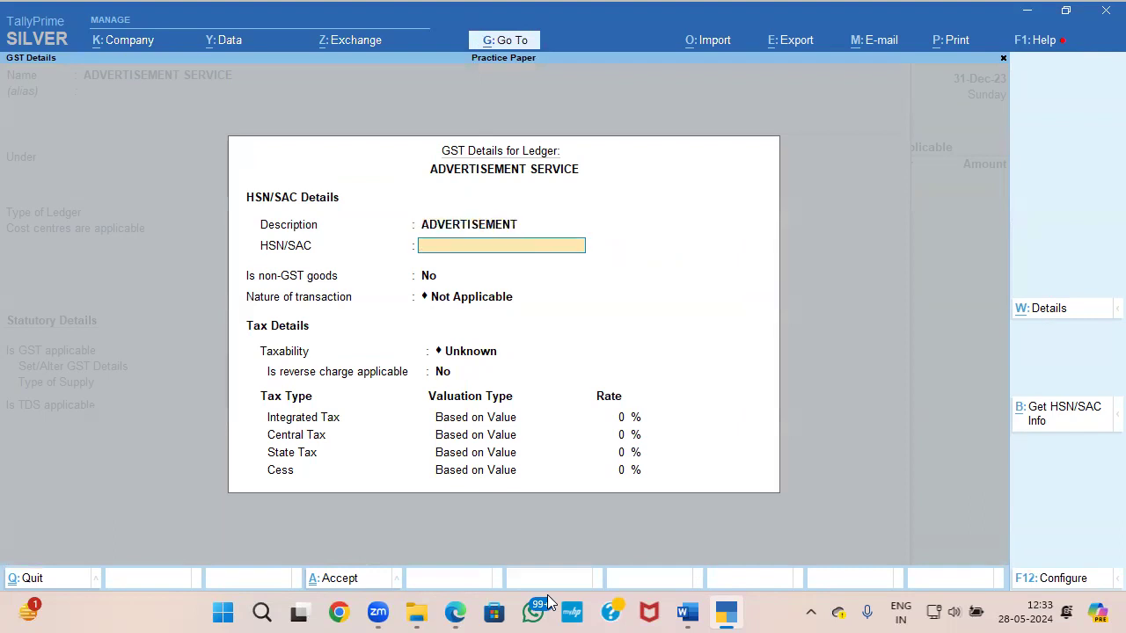
{"action": "key", "text": "alt+Tab"}
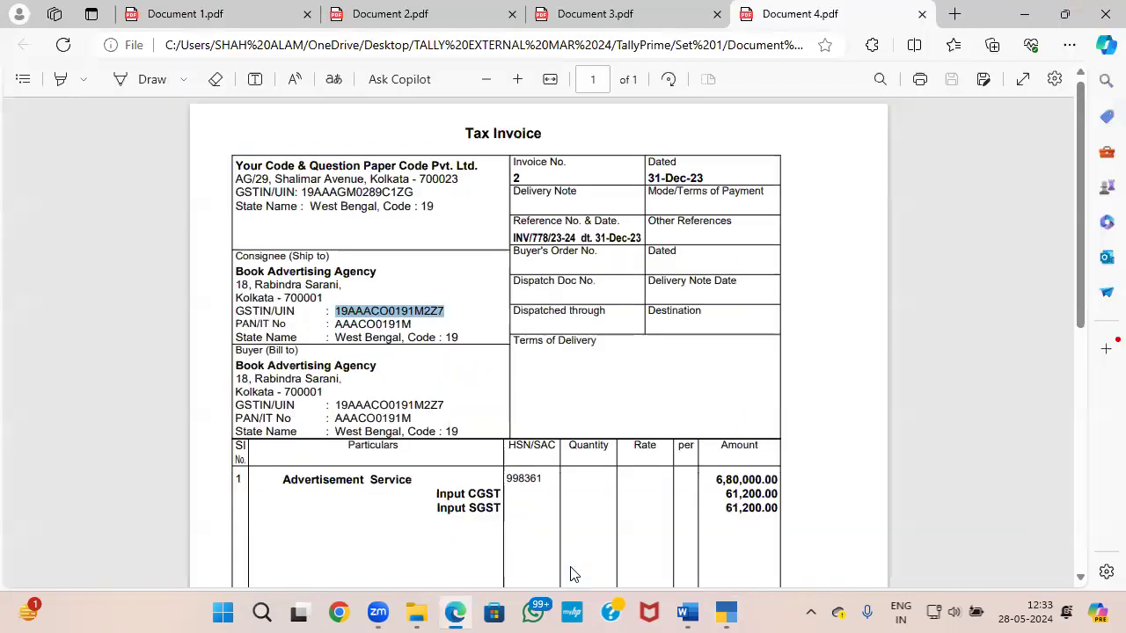
{"action": "mouse_move", "coordinate": [544, 479]}
{"action": "left_mouse_down"}
{"action": "mouse_move", "coordinate": [507, 474]}
{"action": "mouse_move", "coordinate": [547, 484]}
{"action": "left_mouse_up"}
{"action": "left_click", "coordinate": [512, 480]}
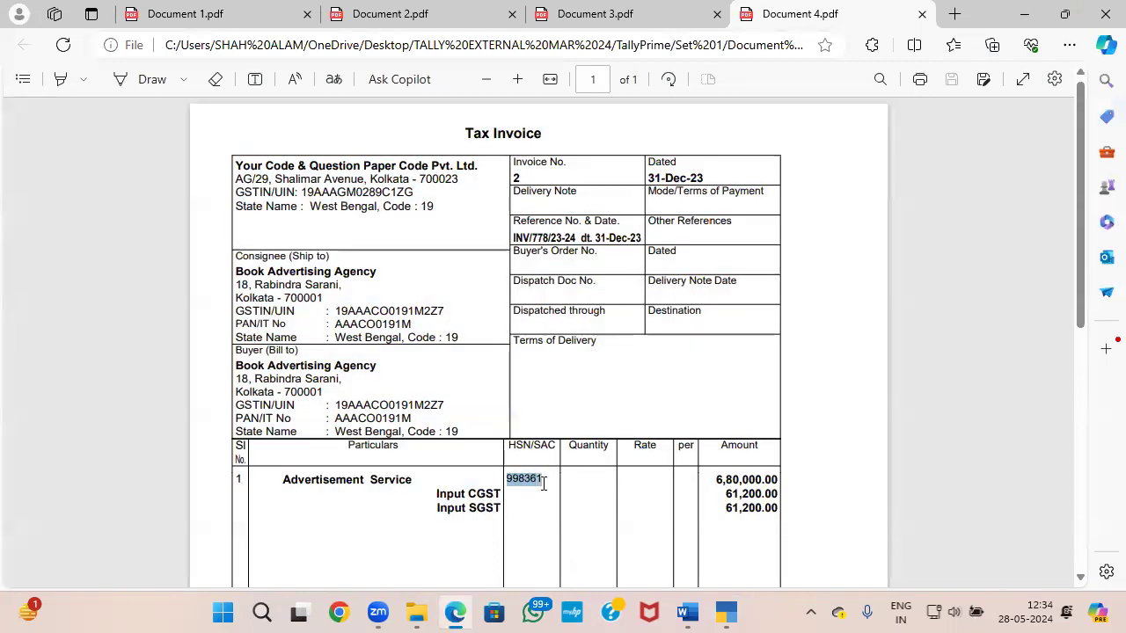
{"action": "key", "text": "alt+Tab"}
{"action": "key", "text": "ctrl+alt+v"}
{"action": "key", "text": "Return"}
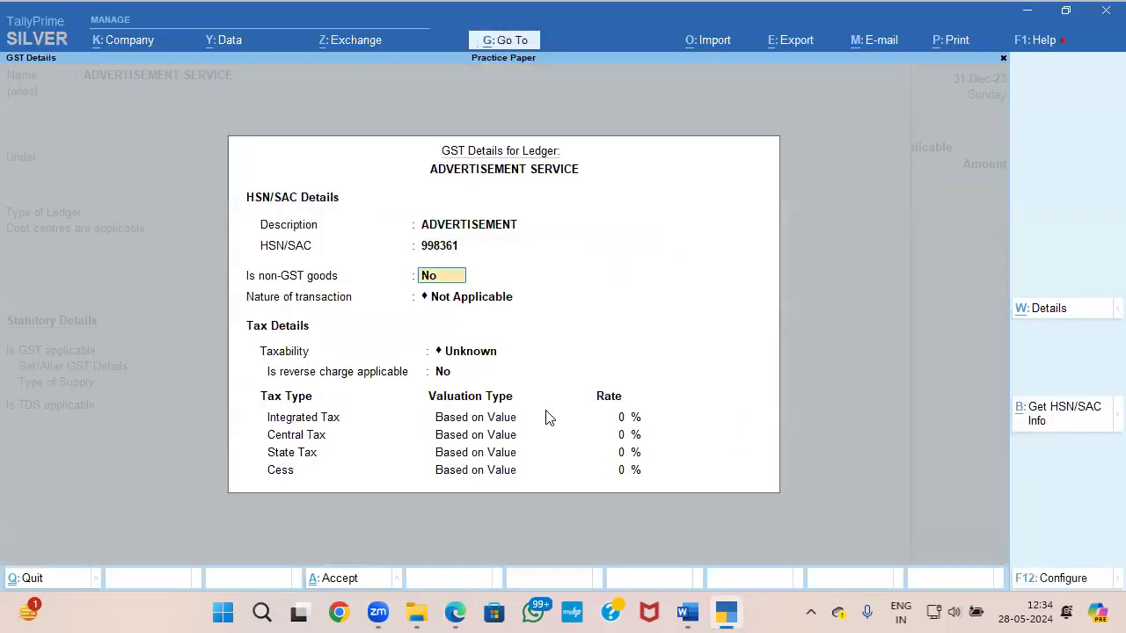
Step: Keep the nature of transaction as Not Applicable and set the taxability to Taxable
{"action": "key", "text": "Return"}
{"action": "key", "text": "Return"}
{"action": "key", "text": "Down"}
{"action": "key", "text": "Down"}
{"action": "key", "text": "Down"}
{"action": "key", "text": "Return"}
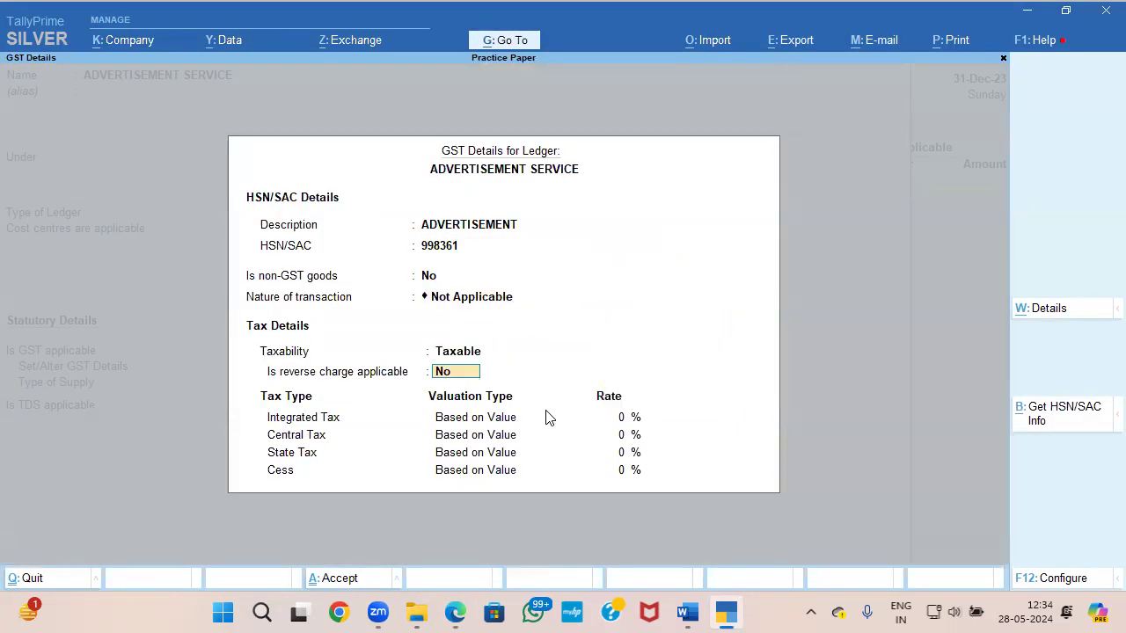
Step: Check the tax rates in Document 4, set the integrated tax rate to 18%, and save the ADVERTISEMENT SERVICE ledger
{"action": "key", "text": "alt+Tab"}
{"action": "scroll", "coordinate": [546, 417], "scroll_direction": "down", "scroll_amount": 3}
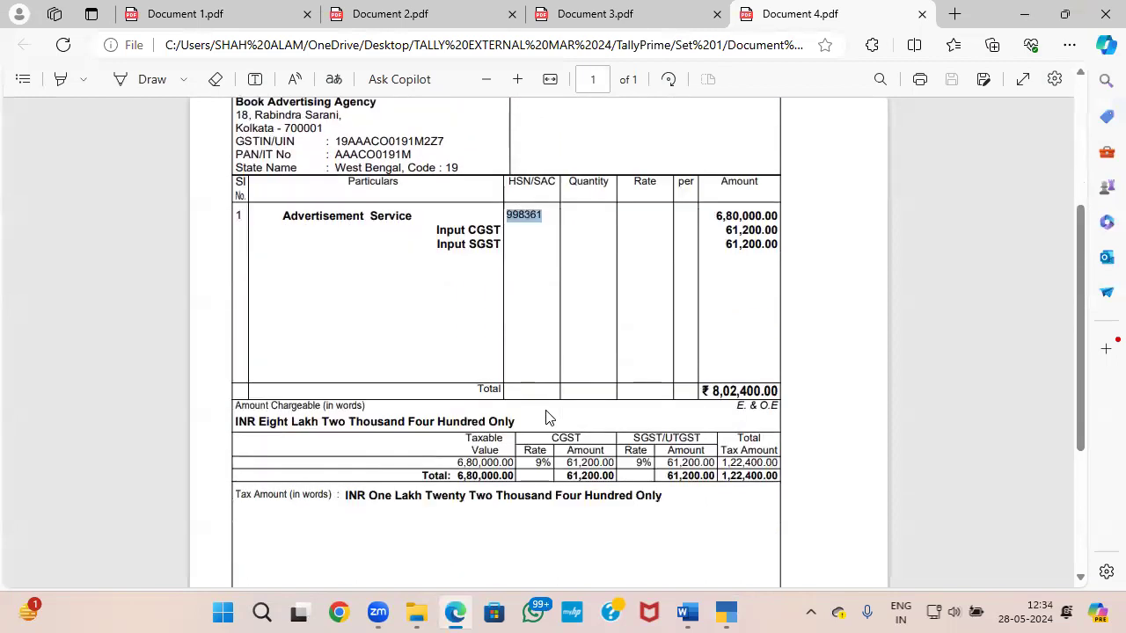
{"action": "key", "text": "alt+Tab"}
{"action": "key", "text": "Return"}
{"action": "type", "text": "18"}
{"action": "key", "text": "Return"}
{"action": "key", "text": "ctrl+a"}
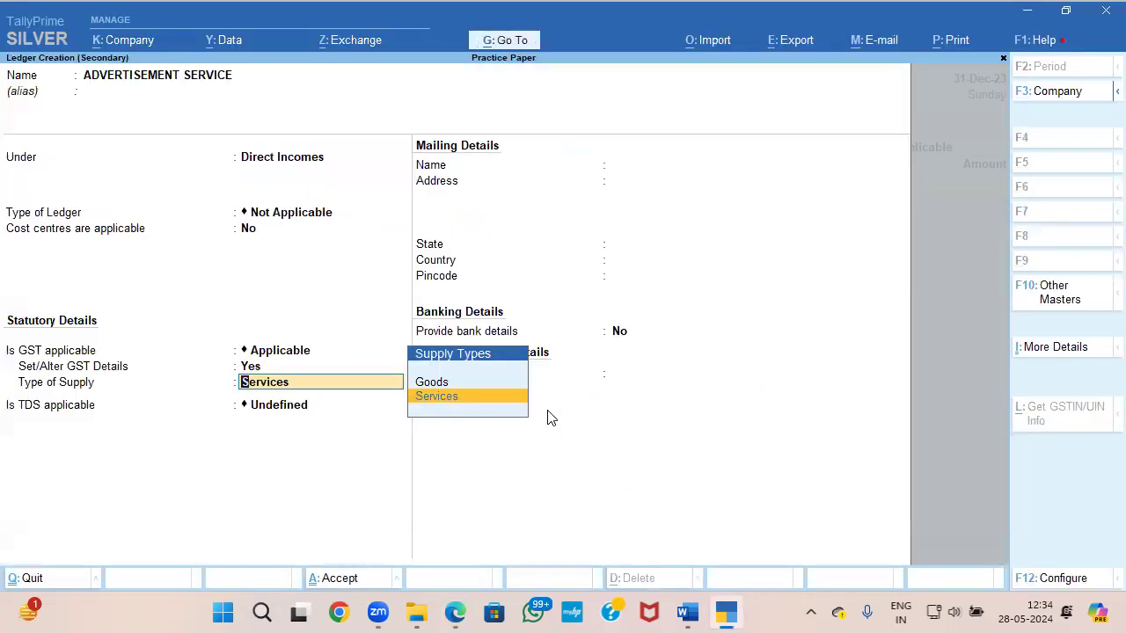
{"action": "key", "text": "ctrl+a"}
{"action": "key", "text": "Return"}
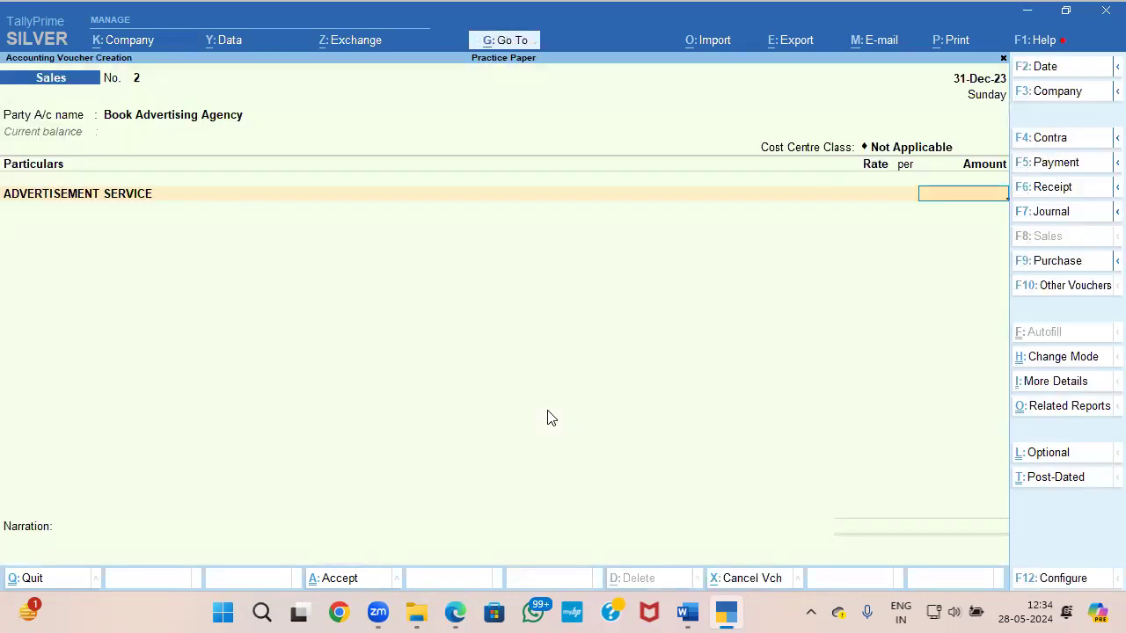
Step: Enter 680000 as the ADVERTISEMENT SERVICE amount in the sales voucher, taken from Document 4
{"action": "key", "text": "alt+Tab"}
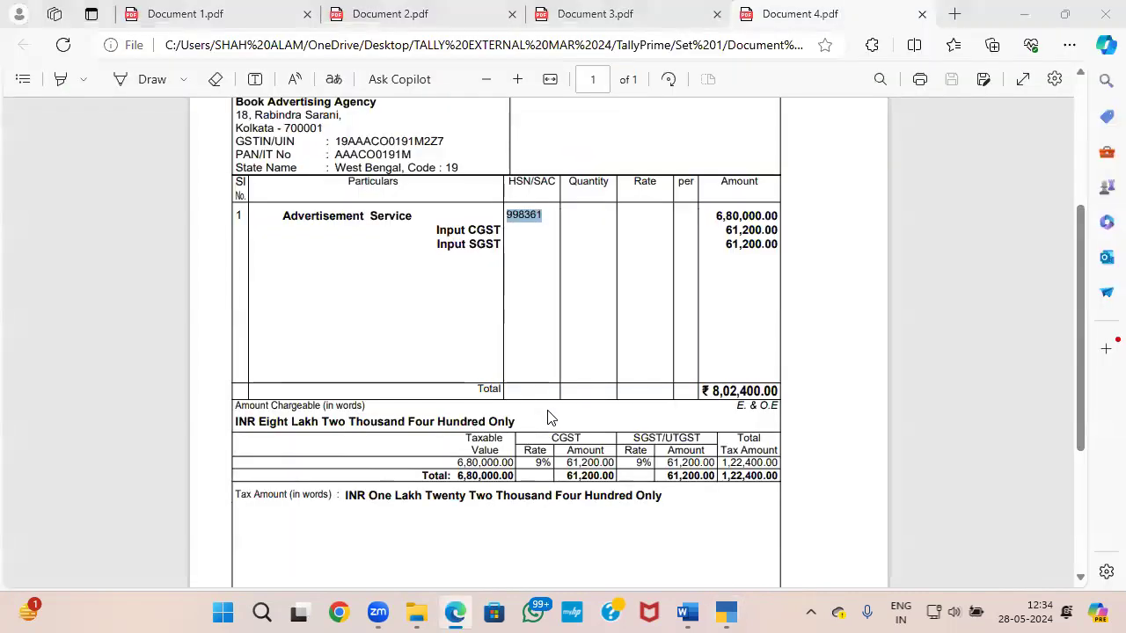
{"action": "key", "text": "alt+Tab"}
{"action": "type", "text": "6,80,00"}
{"action": "type", "text": "0000"}
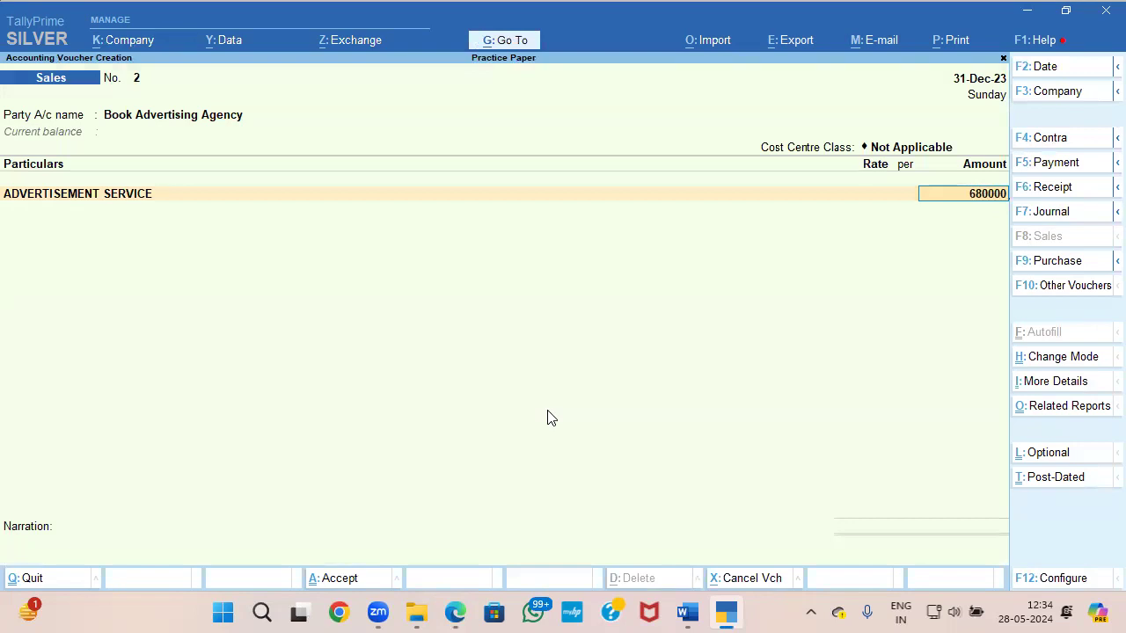
{"action": "key", "text": "Return"}
Step: Start a new ledger named OUTPUT CGST from the sales voucher and filter the parent groups by IN
{"action": "type", "text": "OU"}
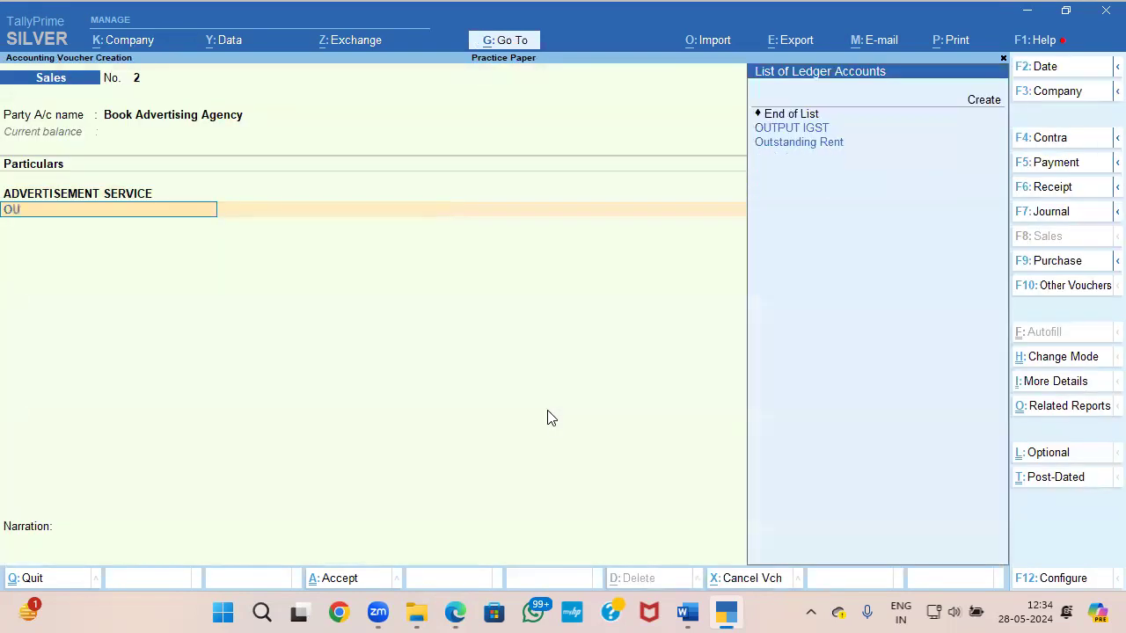
{"action": "key", "text": "alt+c"}
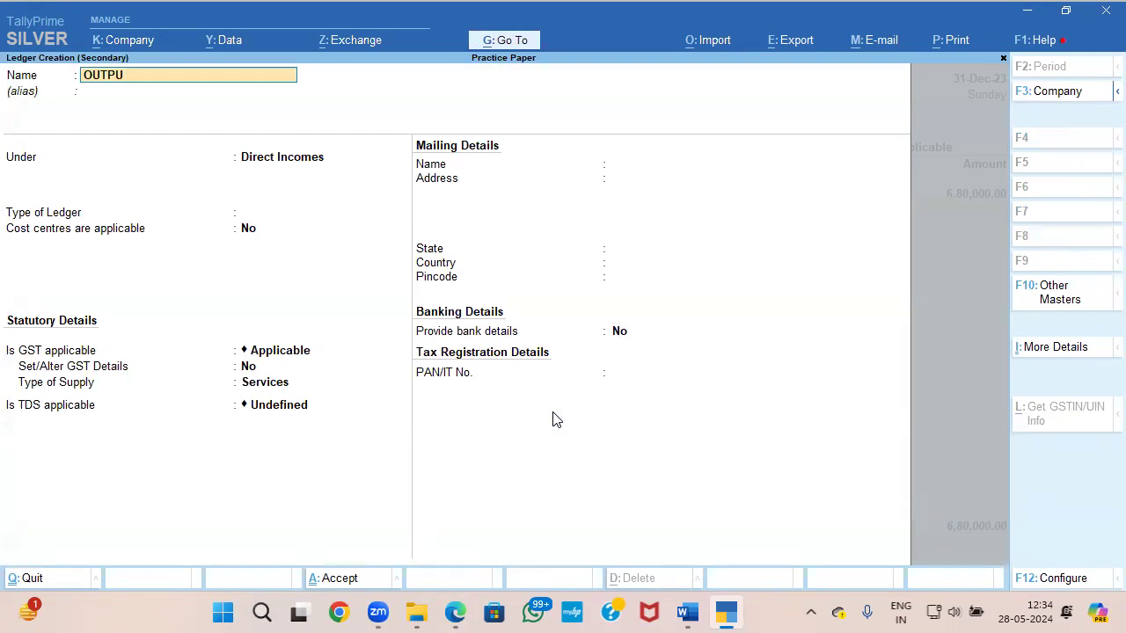
{"action": "type", "text": "OUTPUT CGST"}
{"action": "key", "text": "Return"}
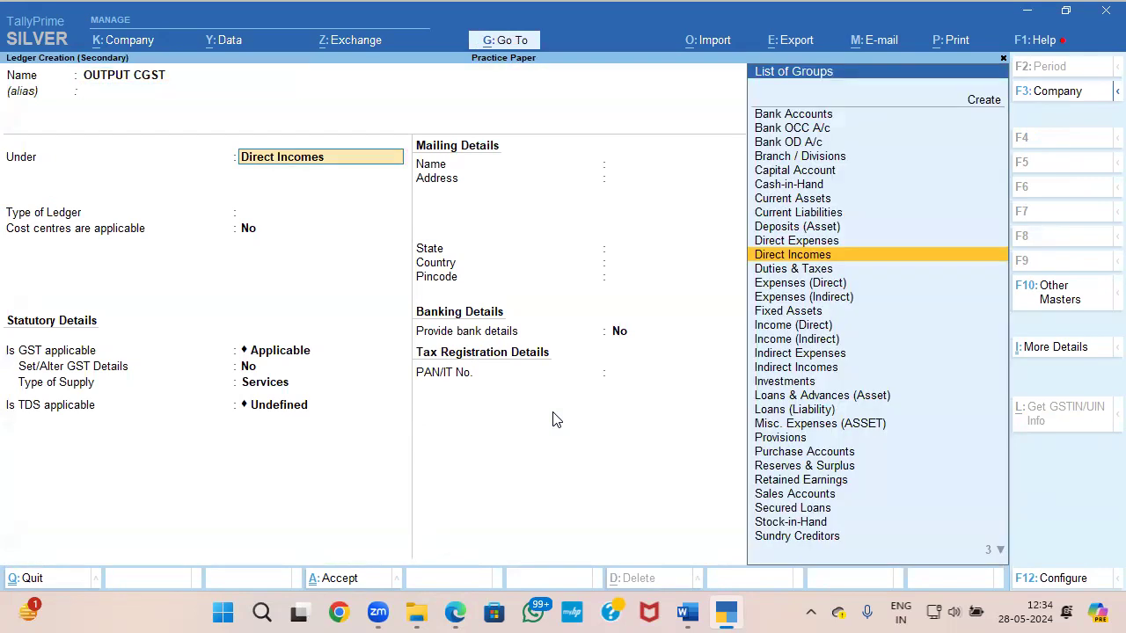
{"action": "type", "text": "IN"}
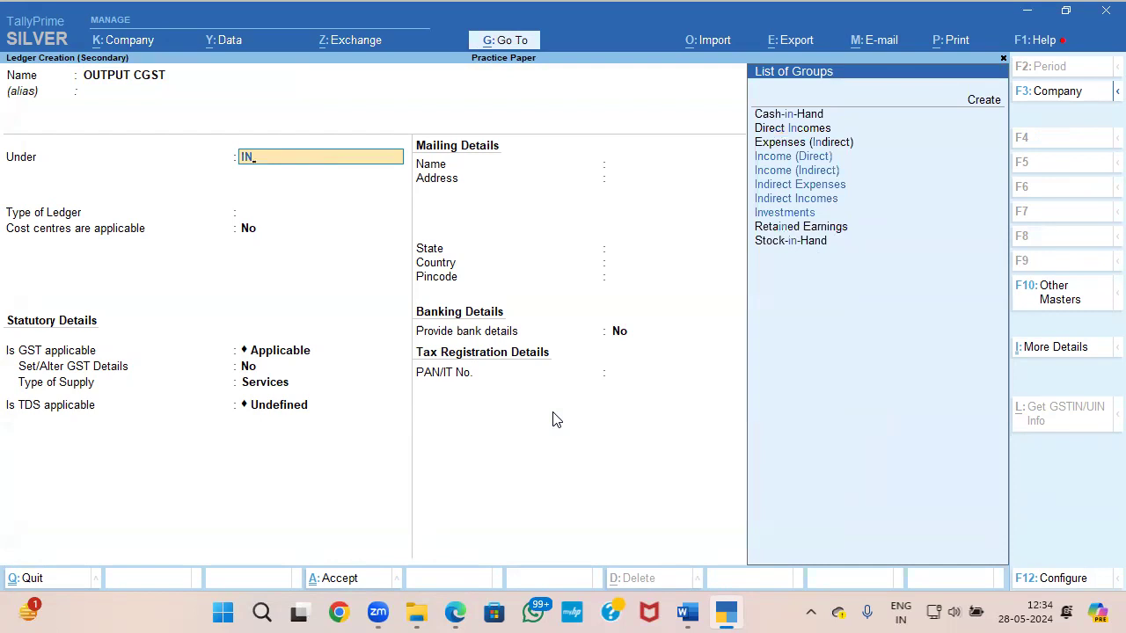
Step: Switch to the Document 4 invoice PDF and check its tax lines and the seller's and buyer's state details
{"action": "key", "text": "alt+Tab"}
{"action": "scroll", "coordinate": [553, 395], "scroll_direction": "up", "scroll_amount": 5}
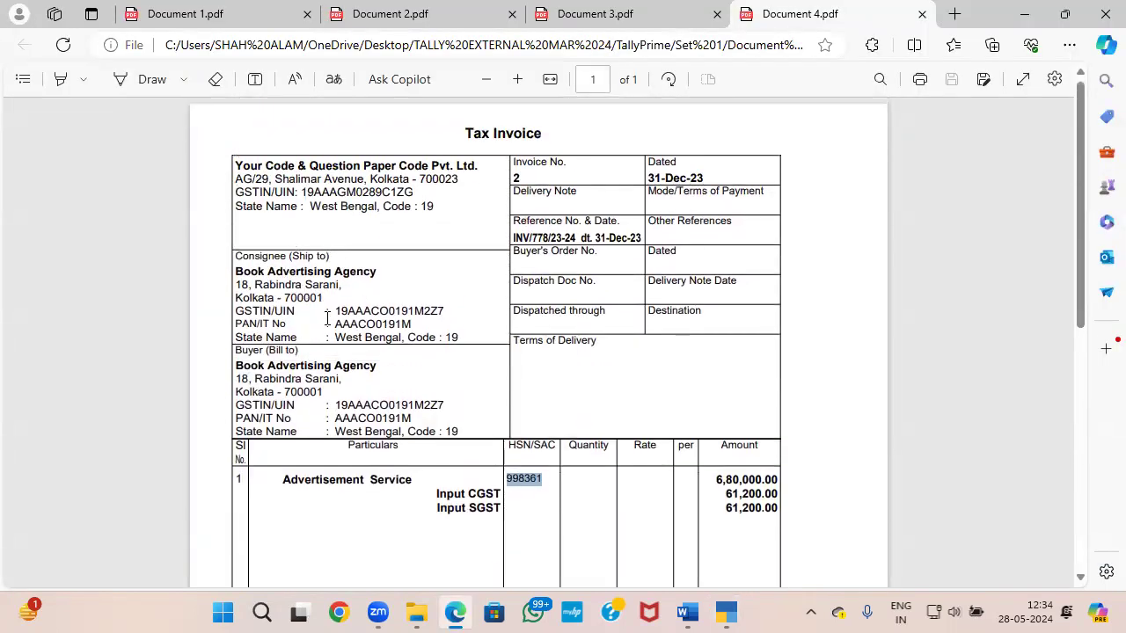
{"action": "scroll", "coordinate": [383, 388], "scroll_direction": "down", "scroll_amount": 1}
{"action": "scroll", "coordinate": [383, 388], "scroll_direction": "up", "scroll_amount": 1}
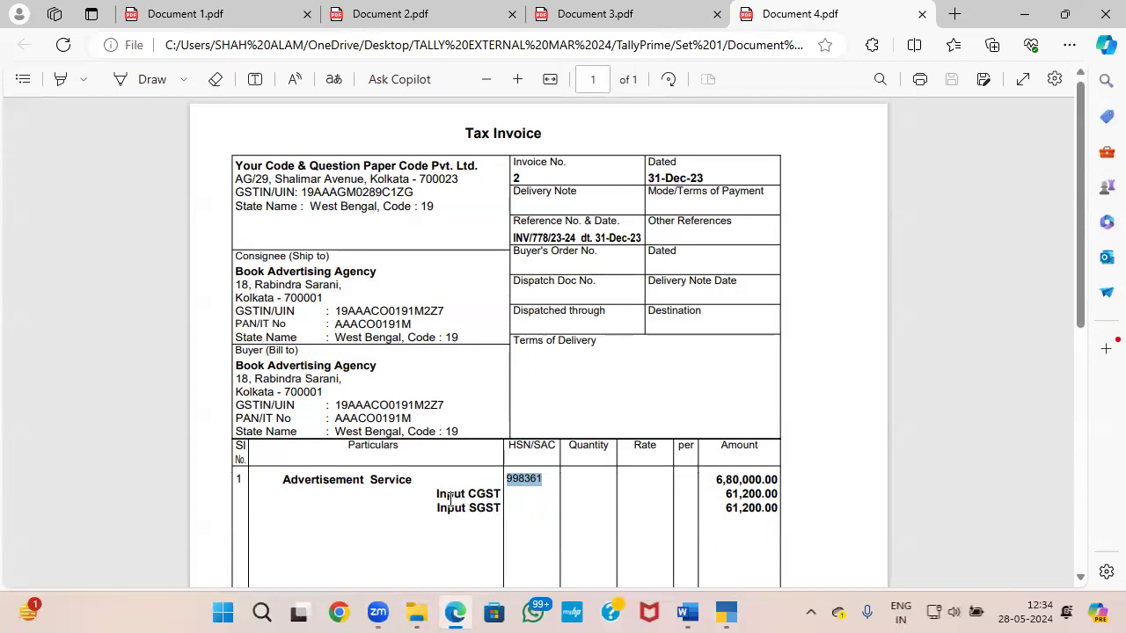
{"action": "scroll", "coordinate": [452, 510], "scroll_direction": "down", "scroll_amount": 2}
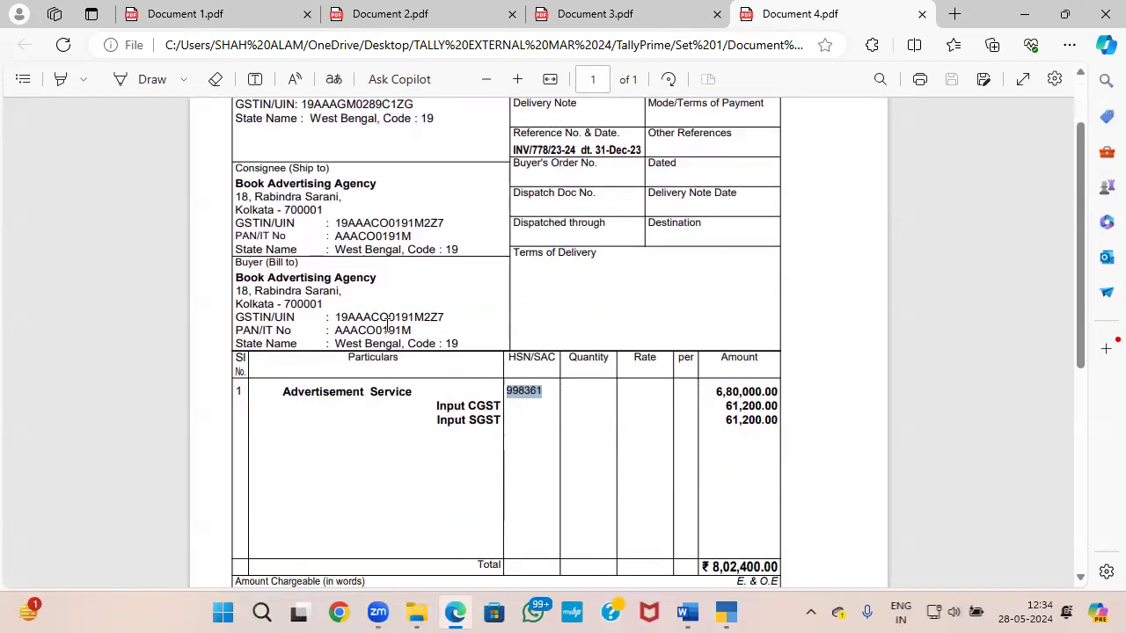
{"action": "scroll", "coordinate": [387, 325], "scroll_direction": "up", "scroll_amount": 2}
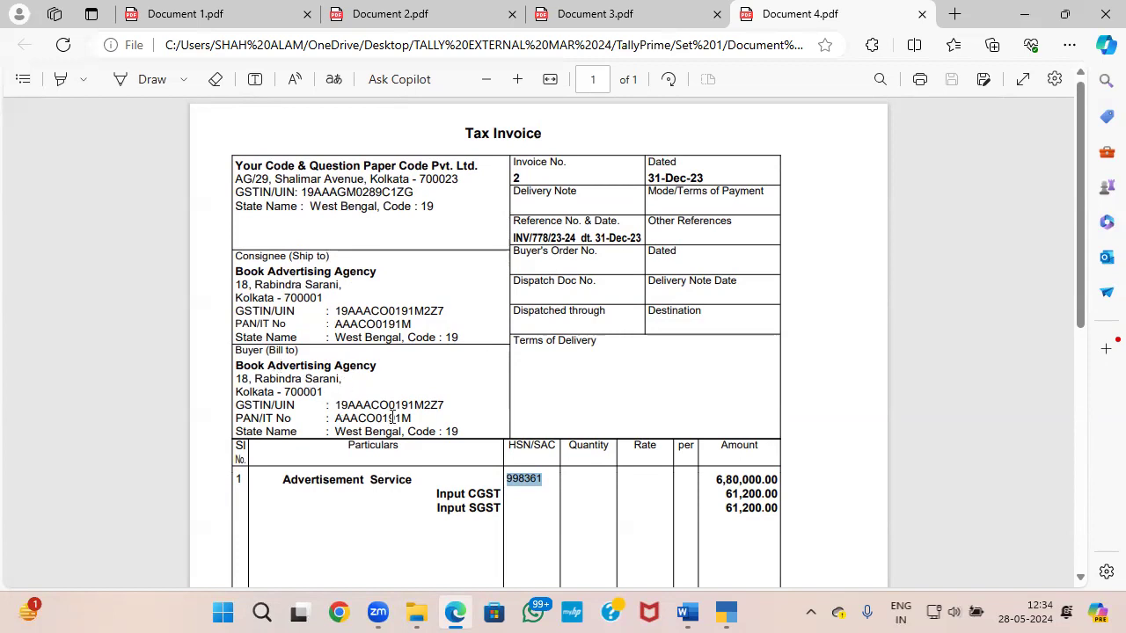
Step: Back in TallyPrime, place the OUTPUT CGST ledger under Duties & Taxes with GST as duty type and Central Tax as tax type
{"action": "key", "text": "alt+Tab"}
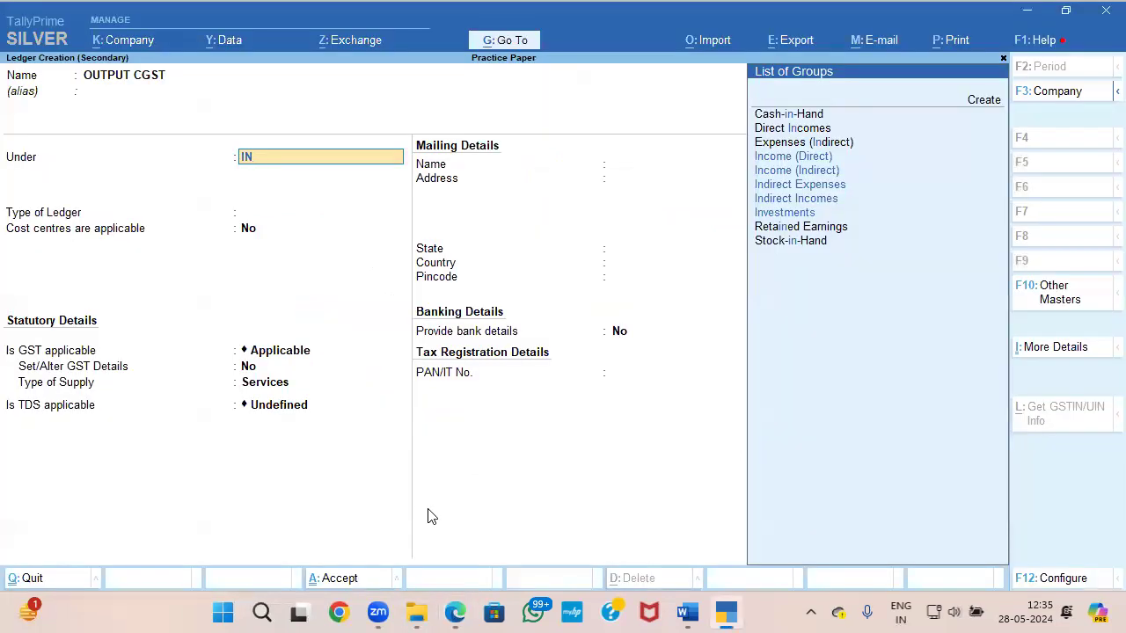
{"action": "key", "text": "BackSpace"}
{"action": "key", "text": "BackSpace"}
{"action": "type", "text": "DU"}
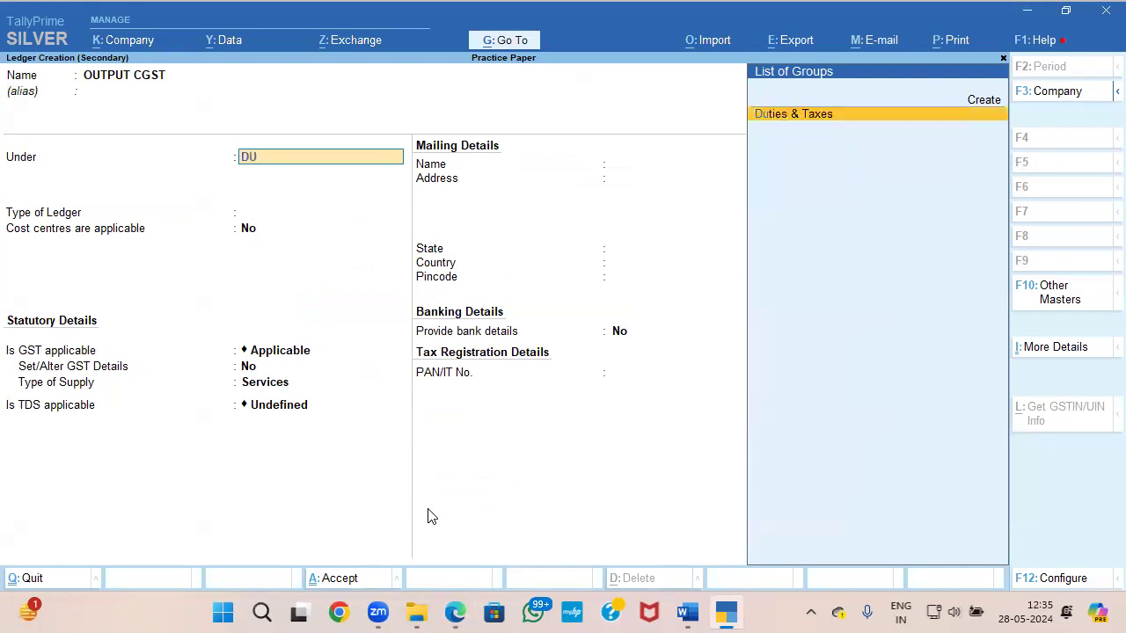
{"action": "key", "text": "Return"}
{"action": "key", "text": "Up"}
{"action": "key", "text": "Return"}
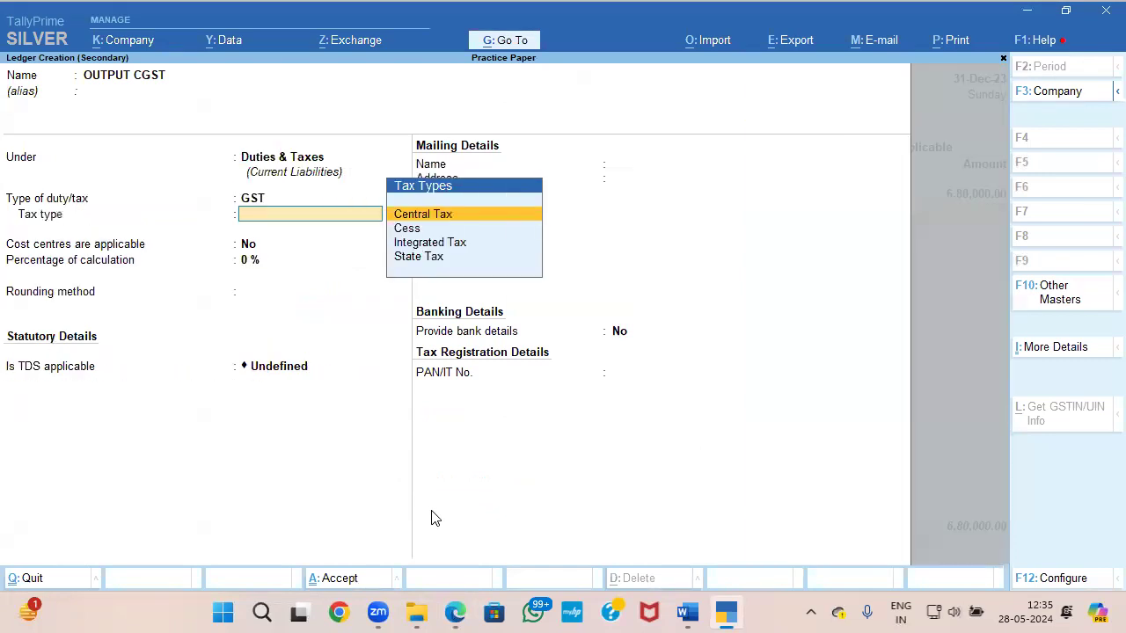
{"action": "key", "text": "Down"}
{"action": "key", "text": "Up"}
{"action": "key", "text": "Return"}
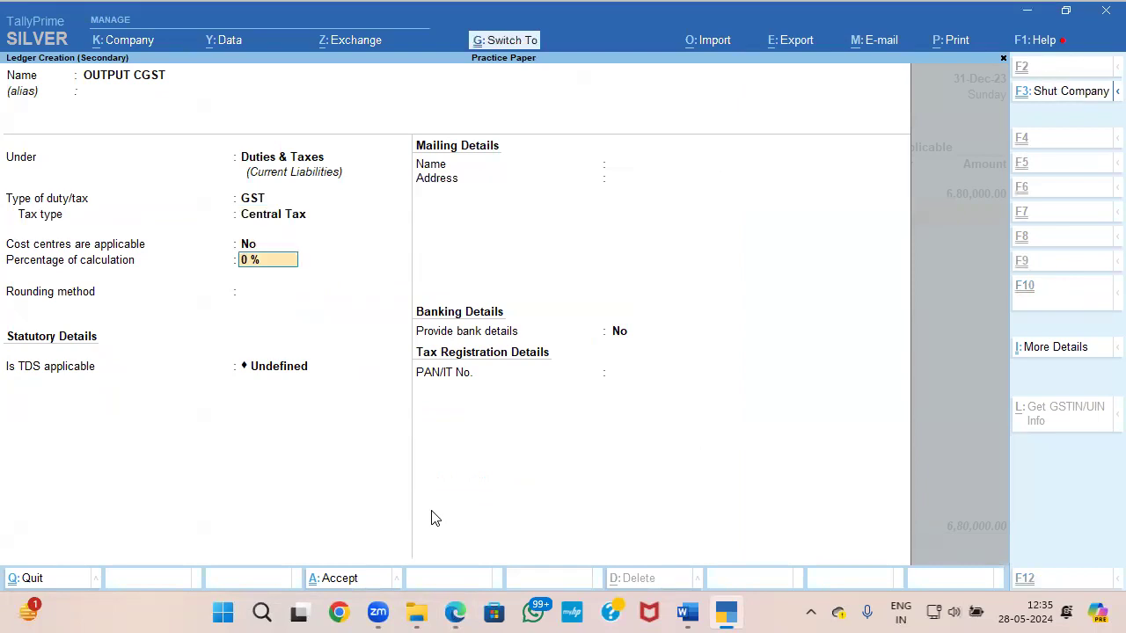
Step: Set OUTPUT CGST to Normal Rounding, save the ledger, and accept its calculated amount in the sales voucher
{"action": "key", "text": "Return"}
{"action": "key", "text": "Down"}
{"action": "key", "text": "Down"}
{"action": "key", "text": "Return"}
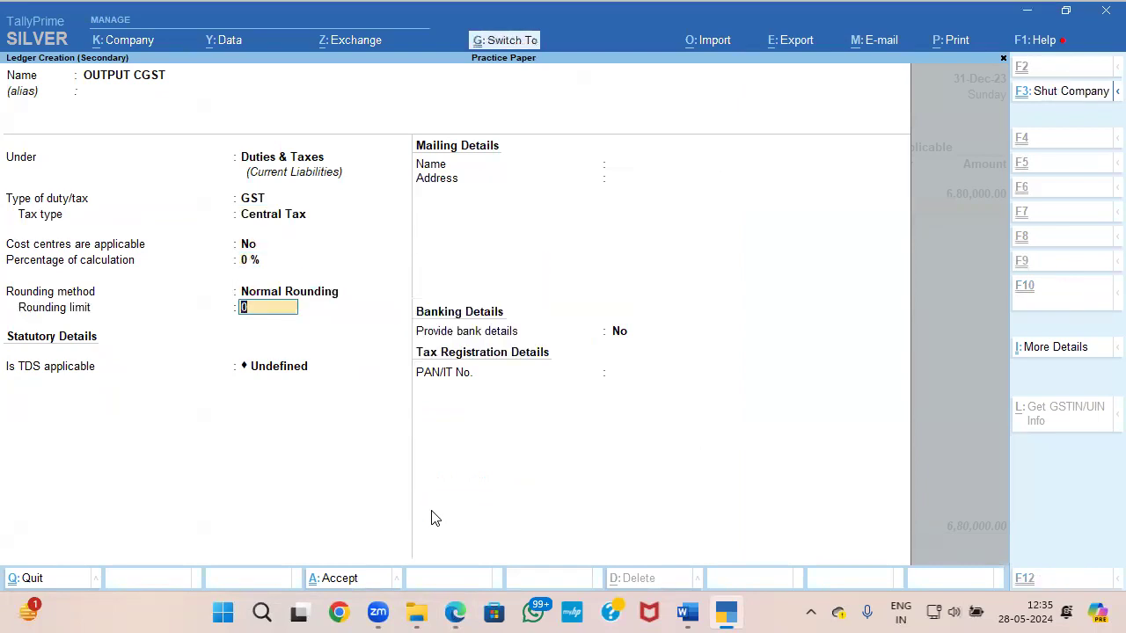
{"action": "key", "text": "Return"}
Step: Create a ledger named OUTPUT SGST under Duties & Taxes, with GST as duty type and State Tax as tax type
{"action": "key", "text": "Return"}
{"action": "key", "text": "Return"}
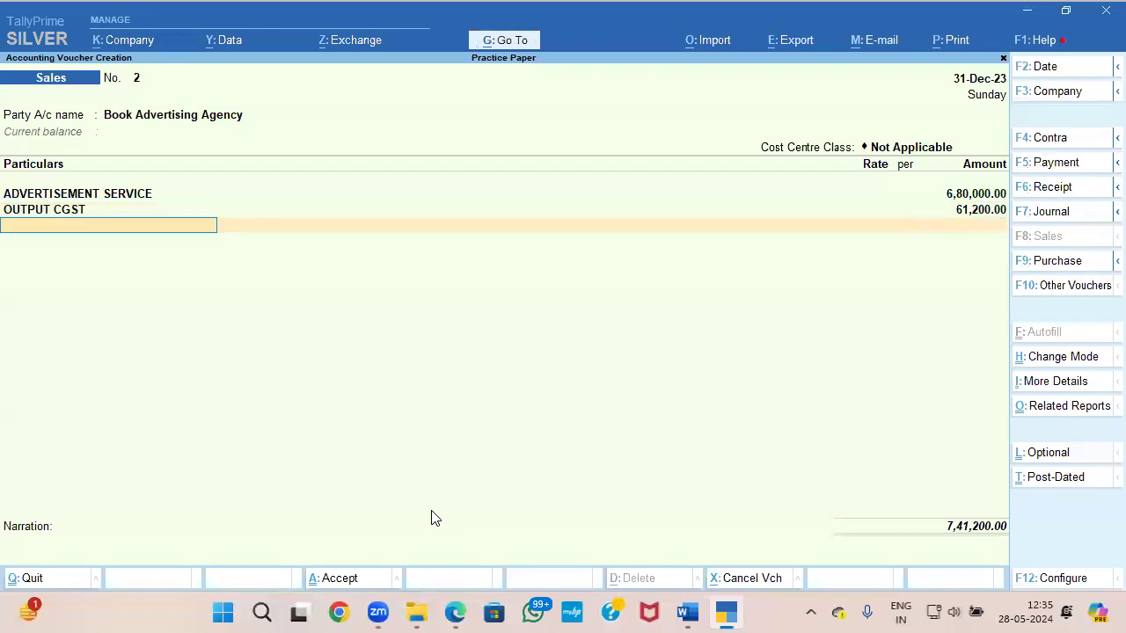
{"action": "key", "text": "alt+c"}
{"action": "type", "text": "OUTPUT SGST"}
{"action": "key", "text": "Return"}
{"action": "key", "text": "Return"}
{"action": "key", "text": "Return"}
{"action": "key", "text": "Up"}
Step: Set OUTPUT SGST to Normal Rounding, save the ledger, and add it to the sales voucher with its calculated amount
{"action": "key", "text": "Return"}
{"action": "key", "text": "Down"}
{"action": "key", "text": "Down"}
{"action": "key", "text": "Down"}
{"action": "key", "text": "Return"}
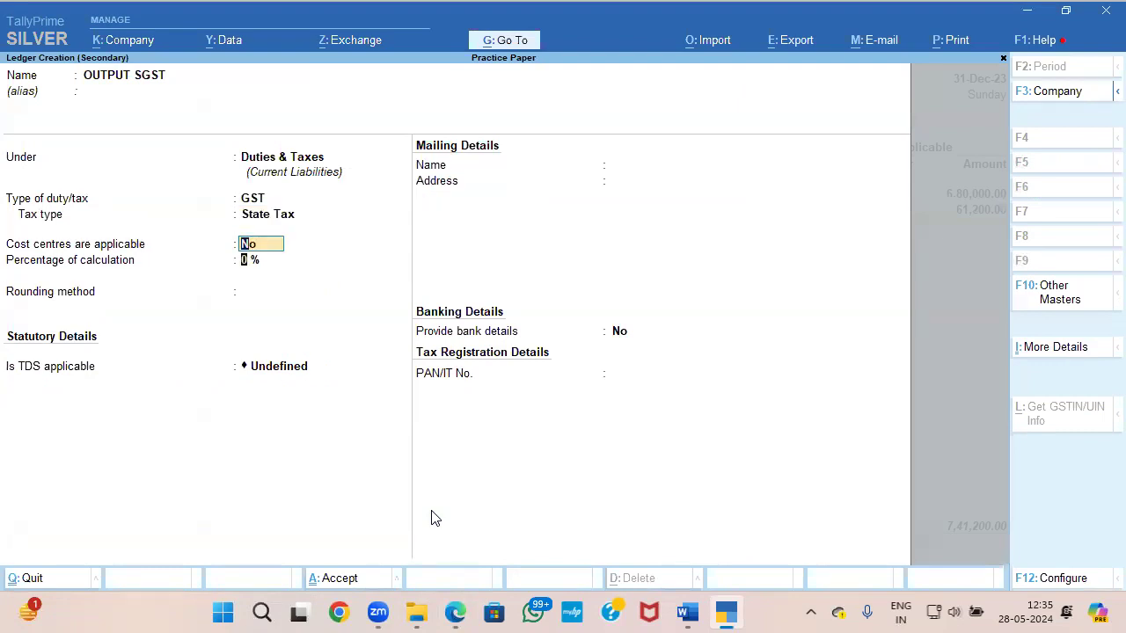
{"action": "key", "text": "Return"}
{"action": "key", "text": "Return"}
{"action": "key", "text": "Down"}
{"action": "key", "text": "Down"}
{"action": "key", "text": "Return"}
{"action": "key", "text": "ctrl+a"}
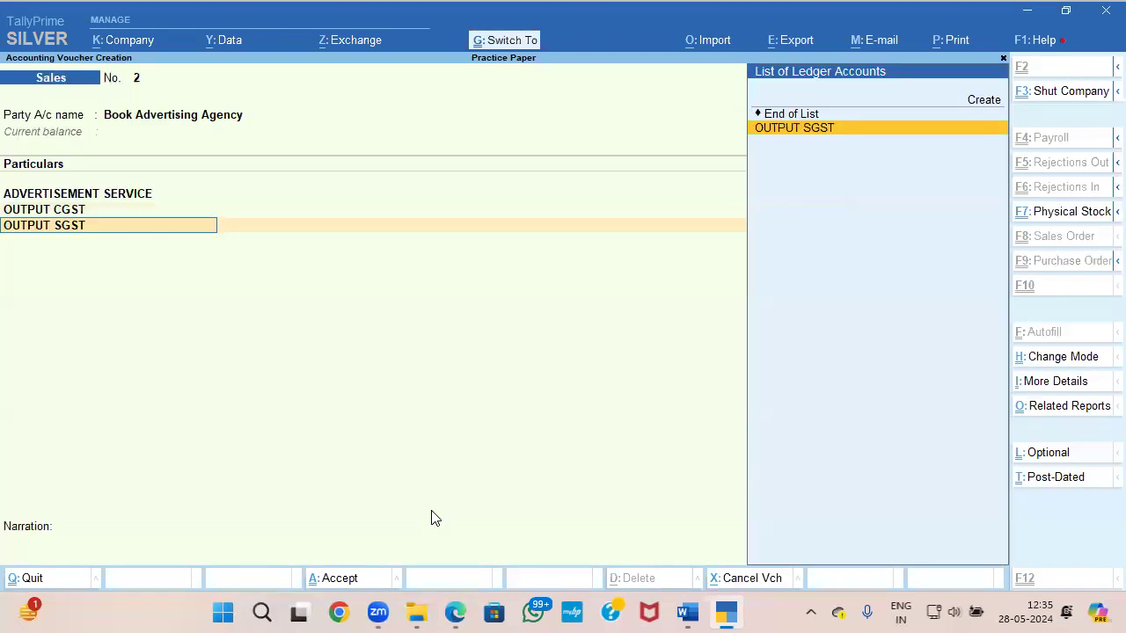
{"action": "key", "text": "Return"}
{"action": "key", "text": "Return"}
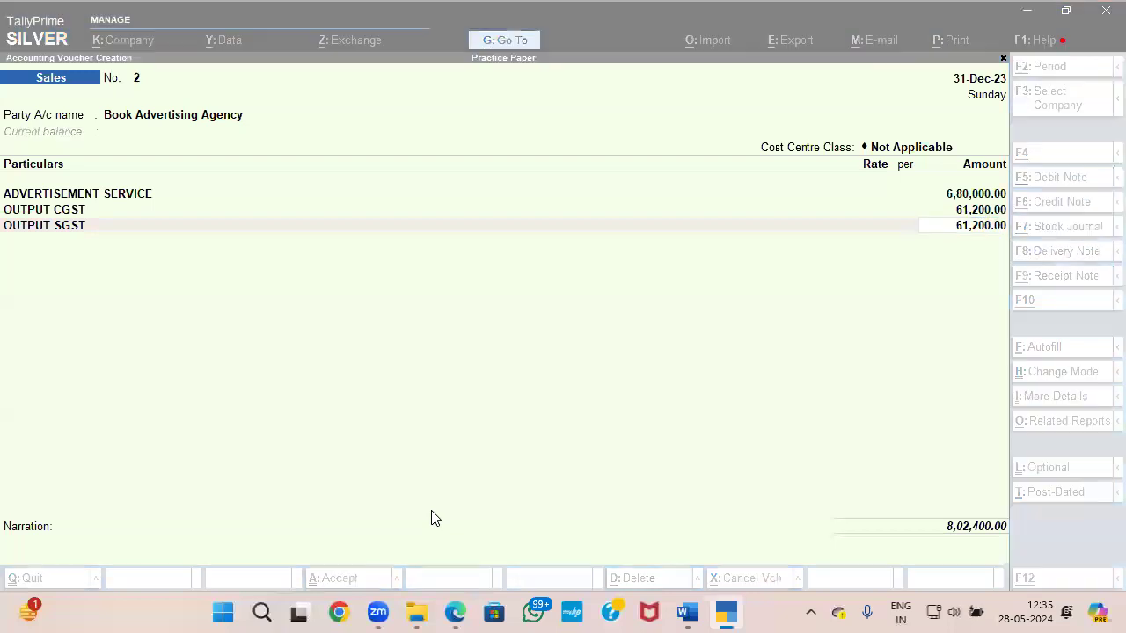
Step: Compare the voucher's total and tax amounts with the Document 4 invoice, then save the sales voucher
{"action": "key", "text": "alt+Tab"}
{"action": "scroll", "coordinate": [762, 493], "scroll_direction": "down", "scroll_amount": 5}
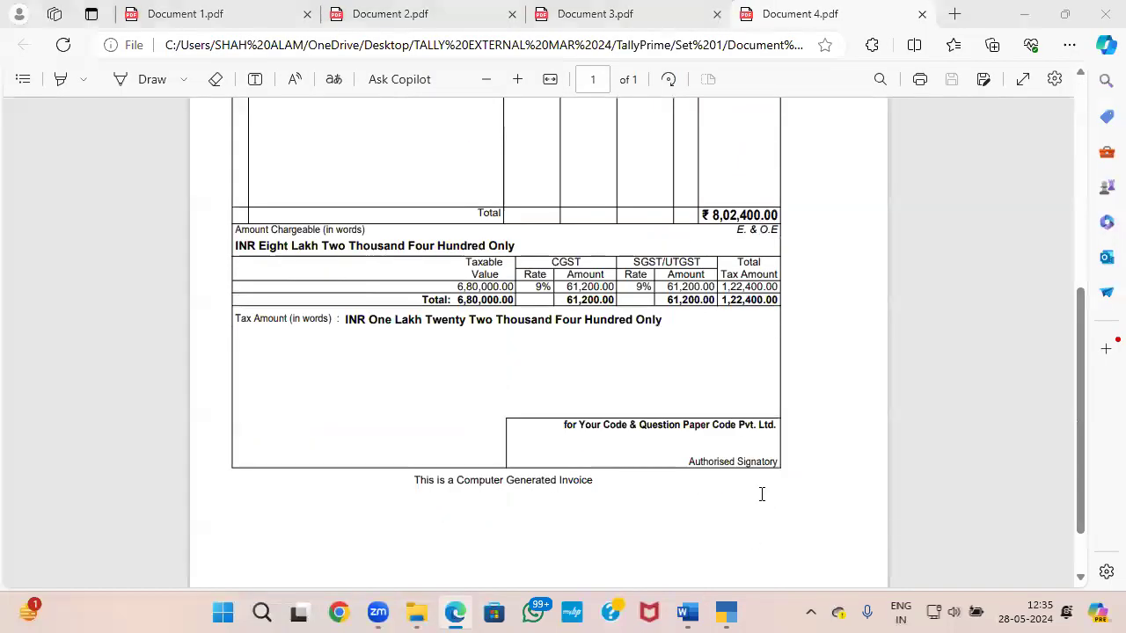
{"action": "key", "text": "alt+Tab"}
{"action": "key", "text": "alt+Tab"}
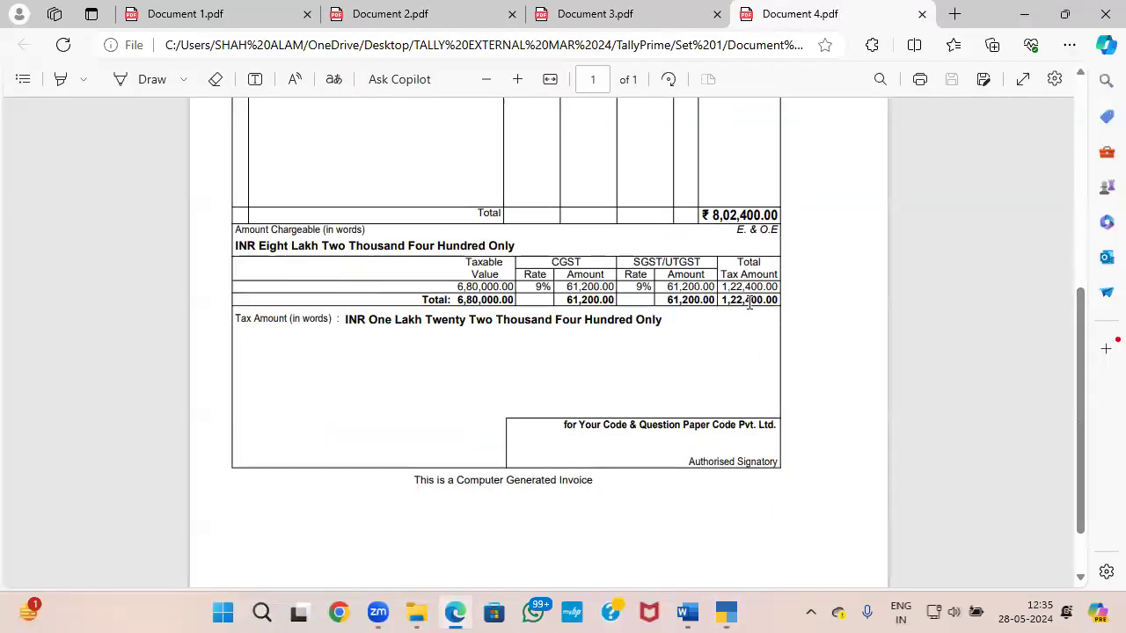
Step: Check Document 4 and question 9(d) in the Word paper, then start a receipt voucher in TallyPrime
{"action": "key", "text": "alt+Tab"}
{"action": "key", "text": "ctrl+a"}
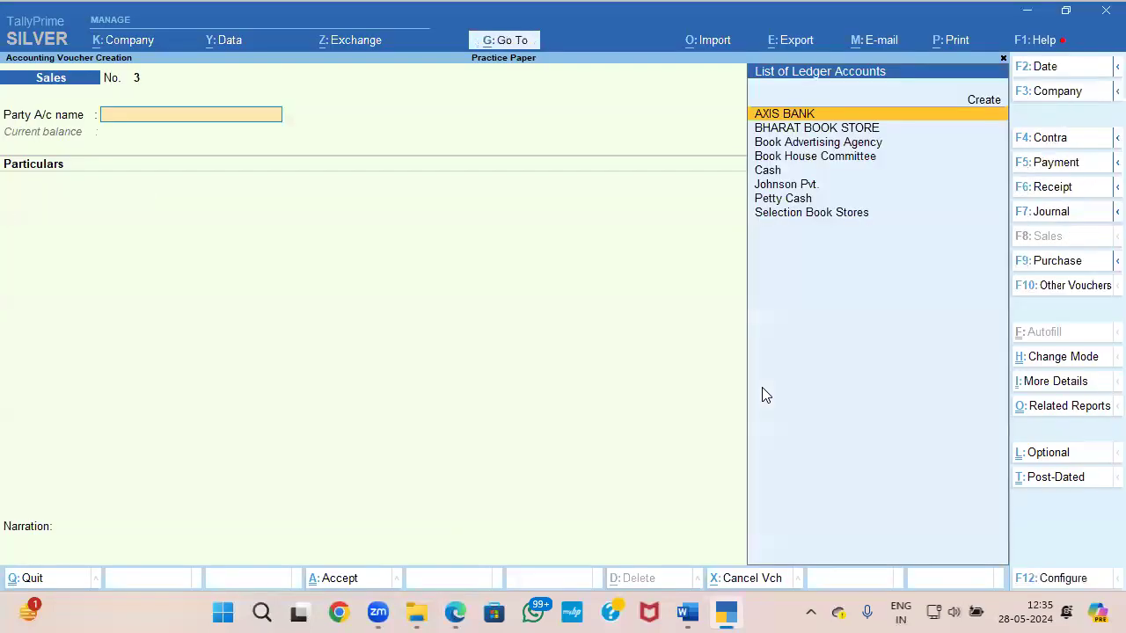
{"action": "key", "text": "alt+Tab"}
{"action": "scroll", "coordinate": [703, 397], "scroll_direction": "down", "scroll_amount": 2}
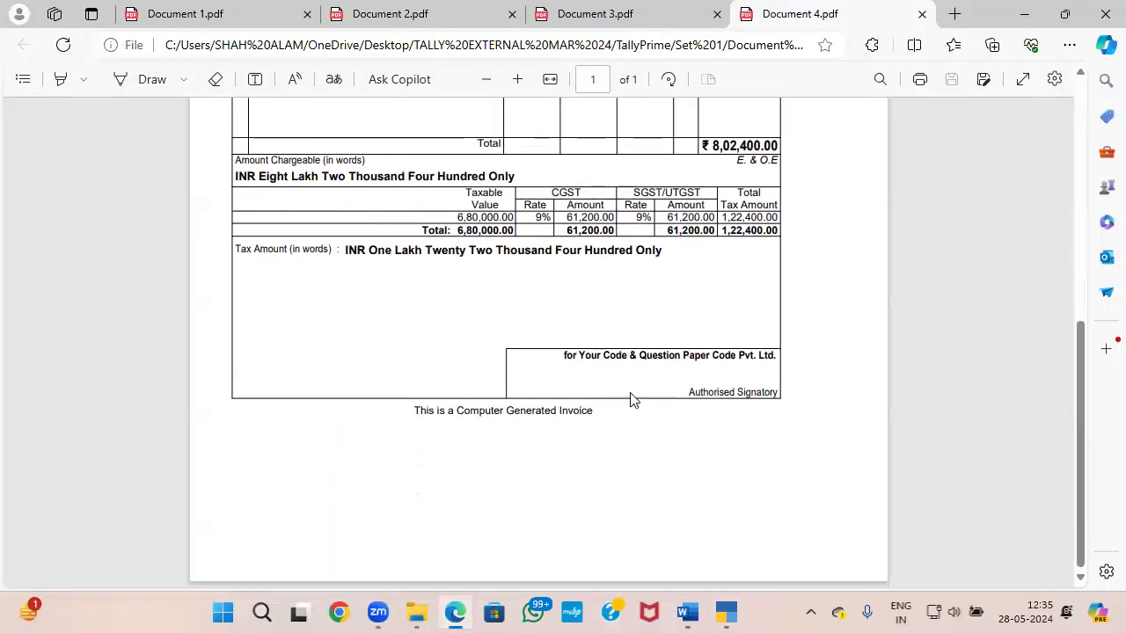
{"action": "scroll", "coordinate": [630, 399], "scroll_direction": "up", "scroll_amount": 4}
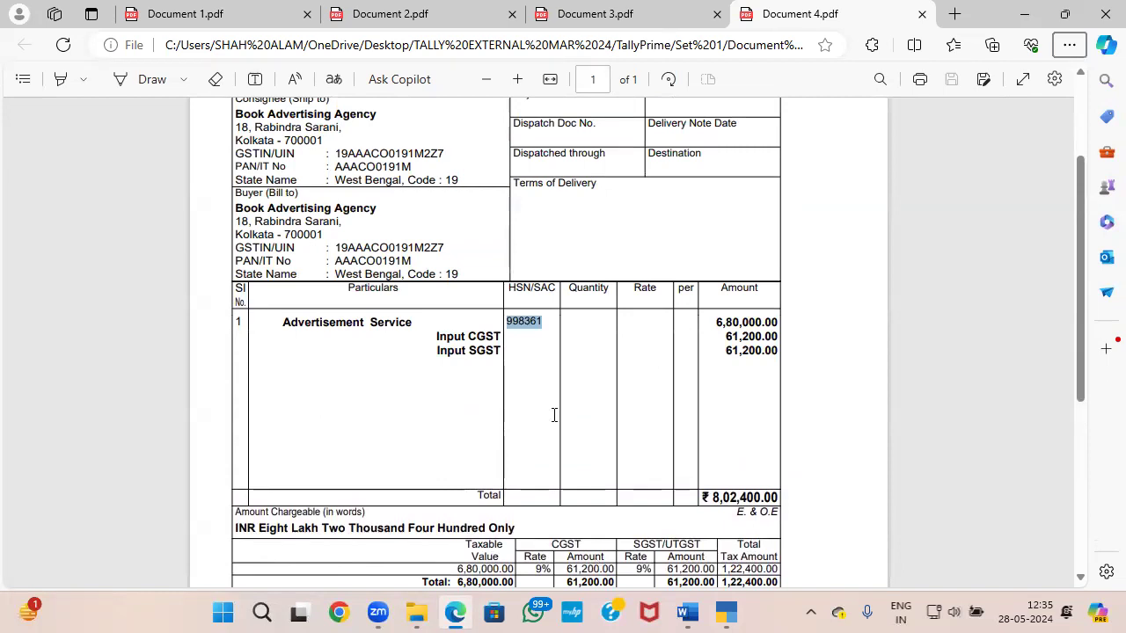
{"action": "key", "text": "alt+Tab"}
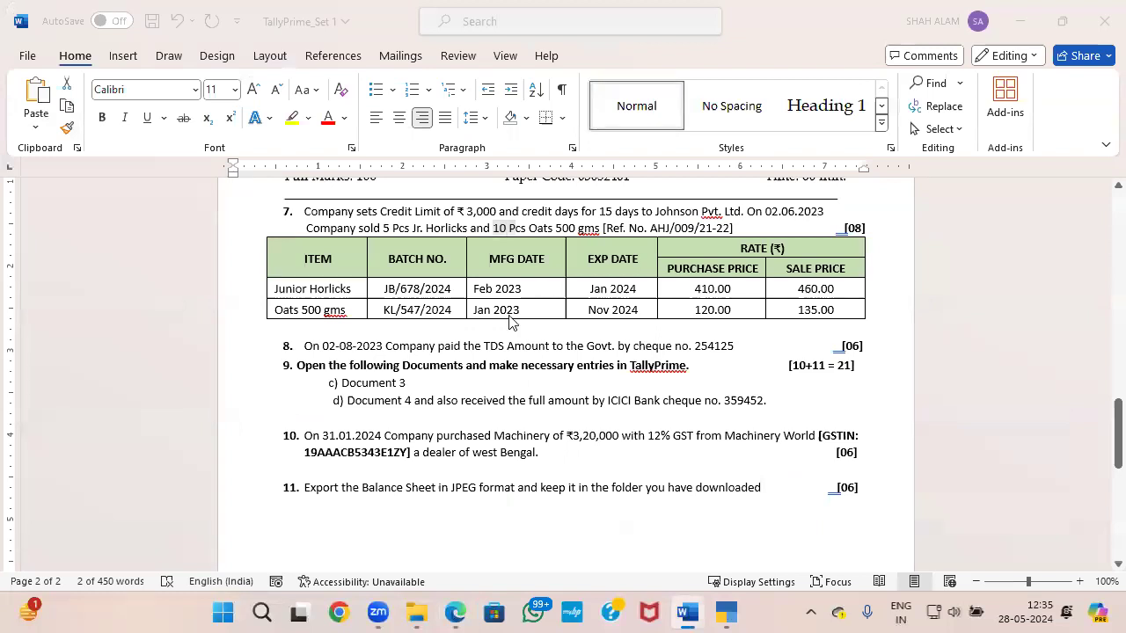
{"action": "key", "text": "alt+Tab"}
{"action": "key", "text": "Return"}
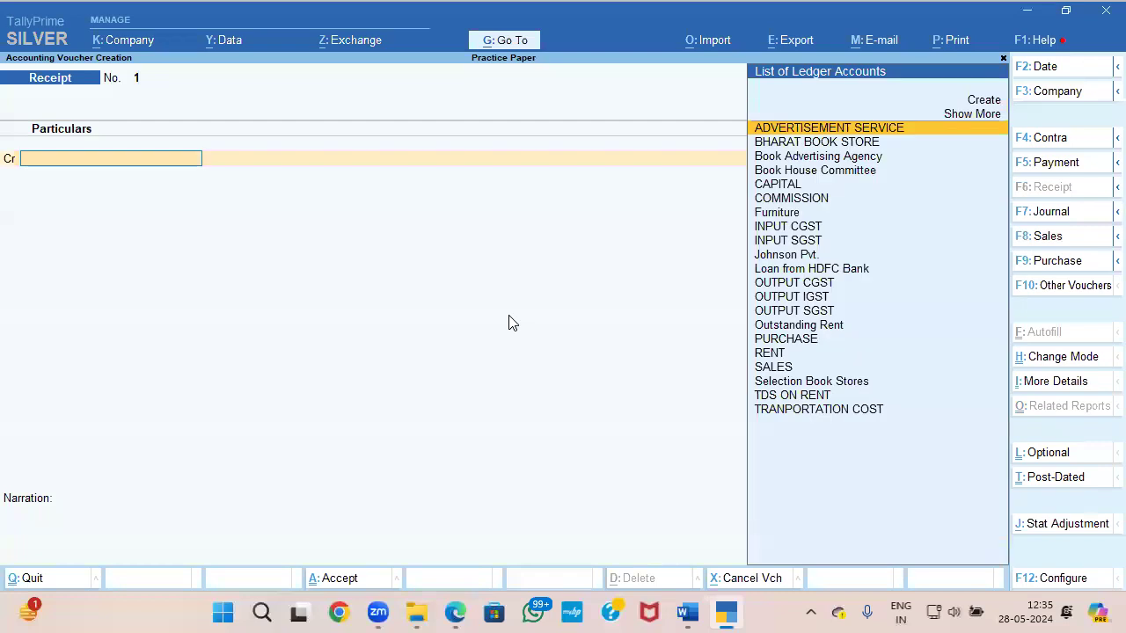
Step: Credit Book Advertising Agency with 802400 in the receipt voucher
{"action": "type", "text": "B"}
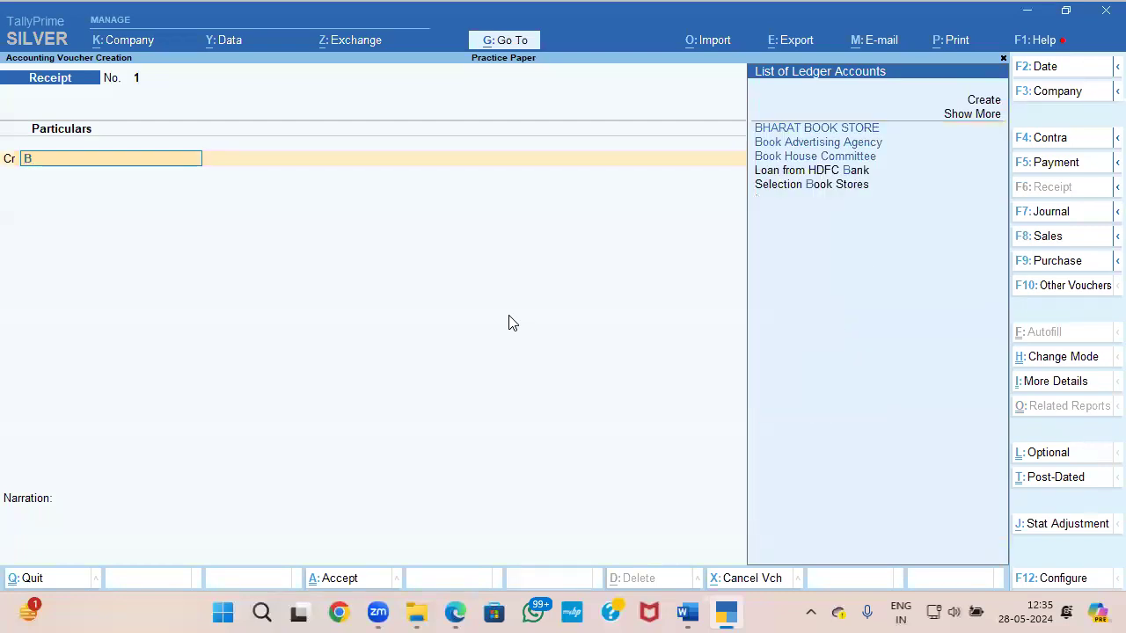
{"action": "key", "text": "Down"}
{"action": "key", "text": "Return"}
{"action": "type", "text": "8024010"}
{"action": "key", "text": "BackSpace"}
{"action": "key", "text": "BackSpace"}
{"action": "type", "text": "0"}
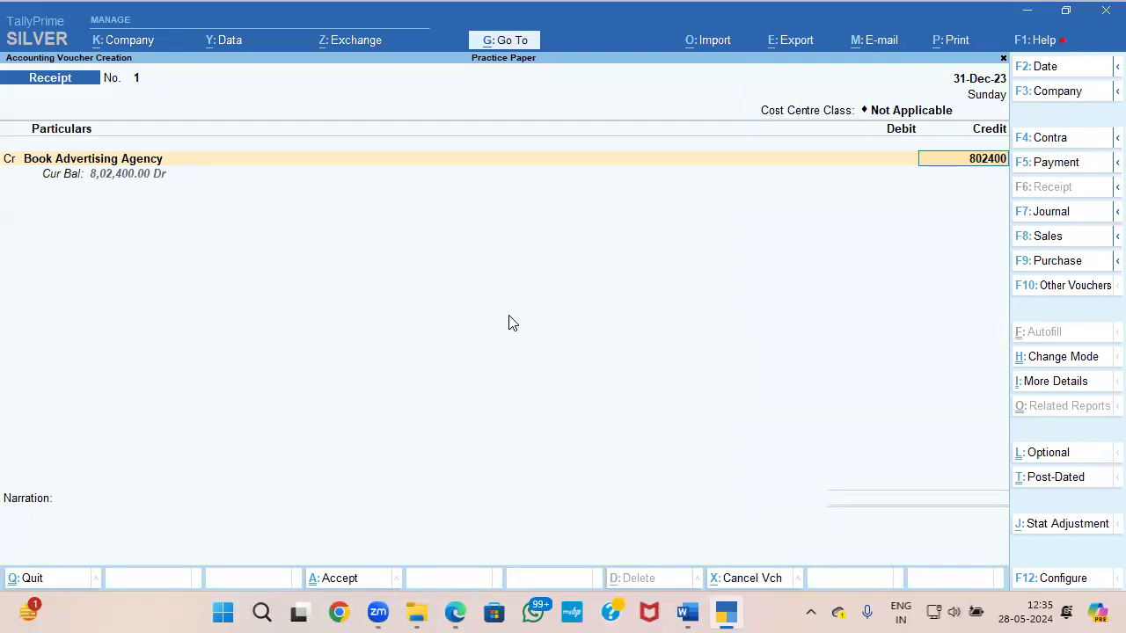
Step: Allocate the full Book Advertising Agency receipt against bill reference 2
{"action": "key", "text": "Return"}
{"action": "key", "text": "Return"}
{"action": "key", "text": "Return"}
{"action": "key", "text": "Return"}
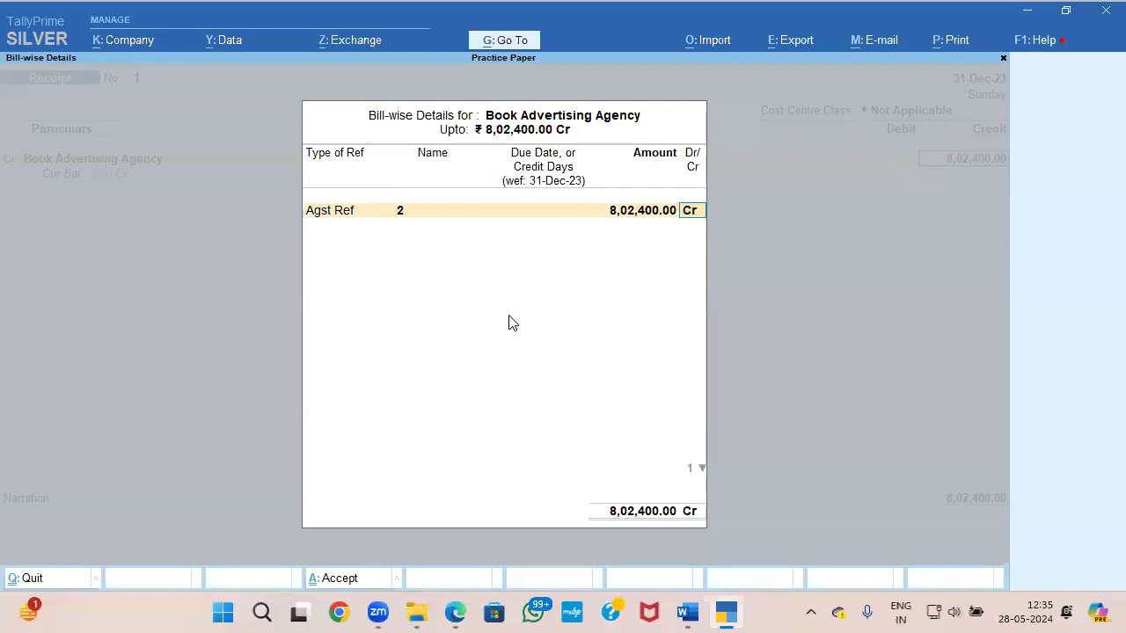
{"action": "key", "text": "Return"}
Step: Debit AXIS BANK with the full receipt amount and use Cheque/DD as the transaction type
{"action": "type", "text": "A"}
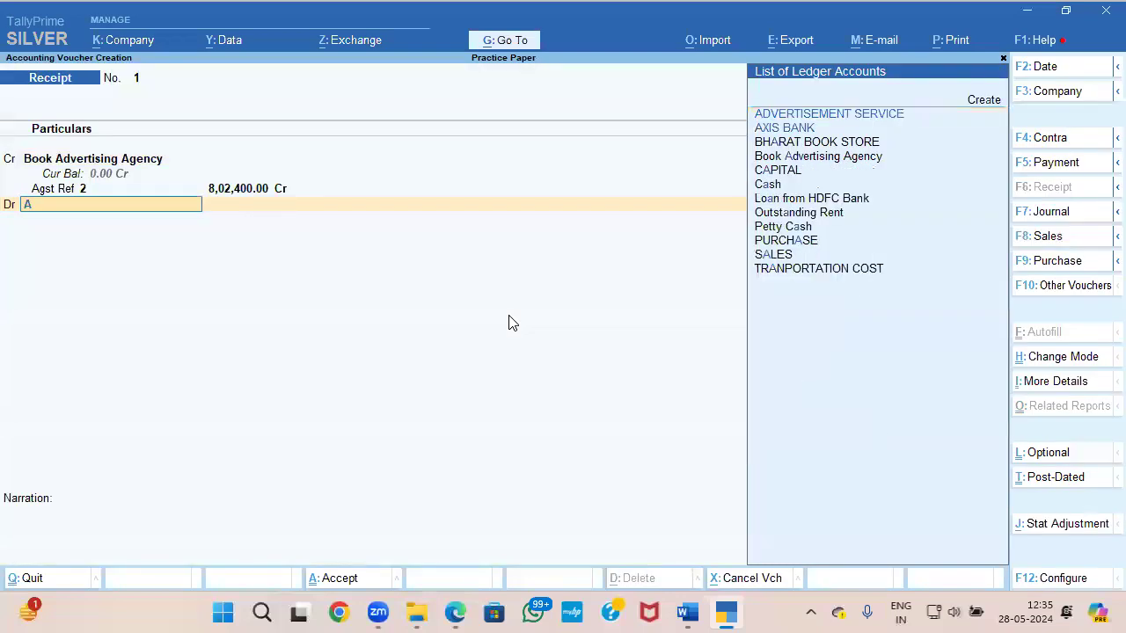
{"action": "type", "text": "X"}
{"action": "key", "text": "Return"}
{"action": "key", "text": "Return"}
{"action": "key", "text": "Return"}
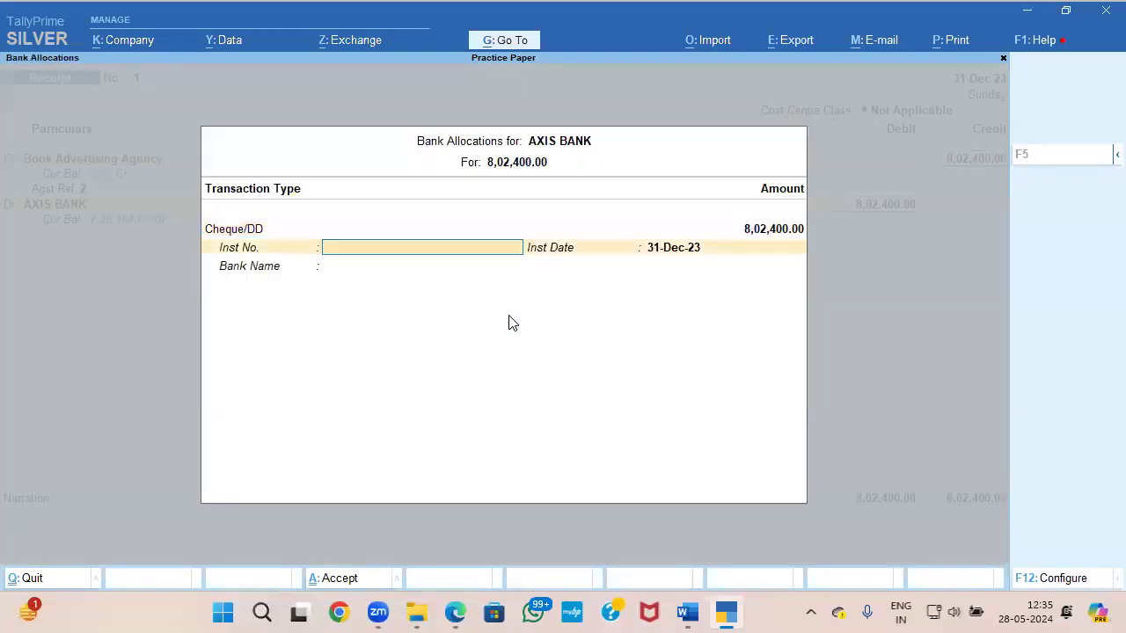
Step: Look up question 9(d)'s cheque number in the Word paper and enter 359452 as the instrument number
{"action": "key", "text": "alt+Tab"}
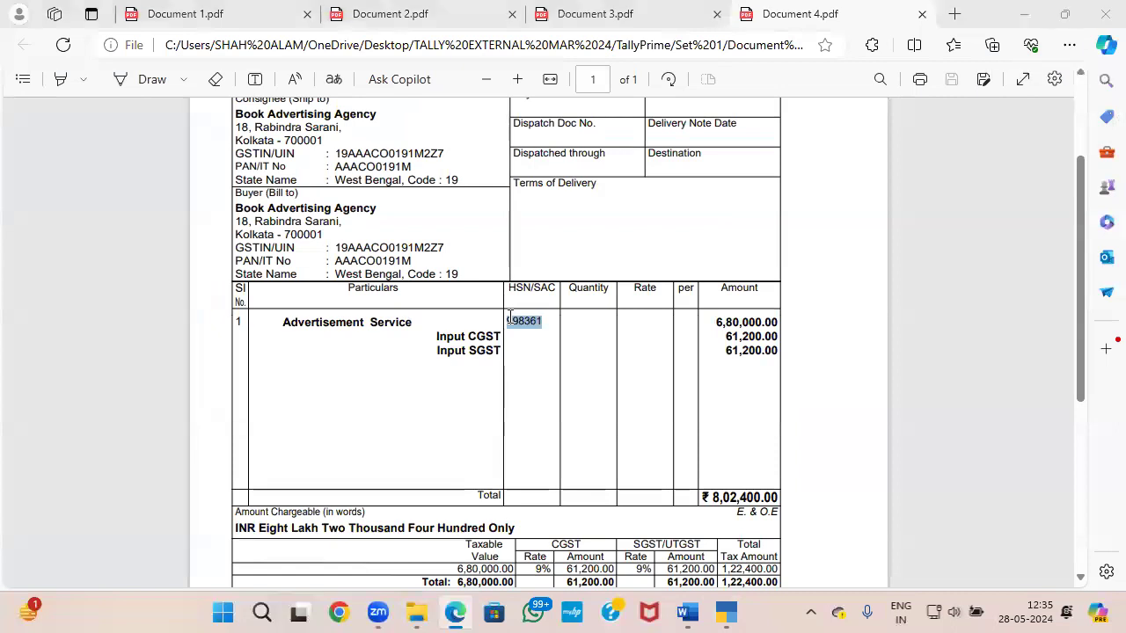
{"action": "key", "text": "alt+Tab"}
{"action": "key", "text": "alt+Tab"}
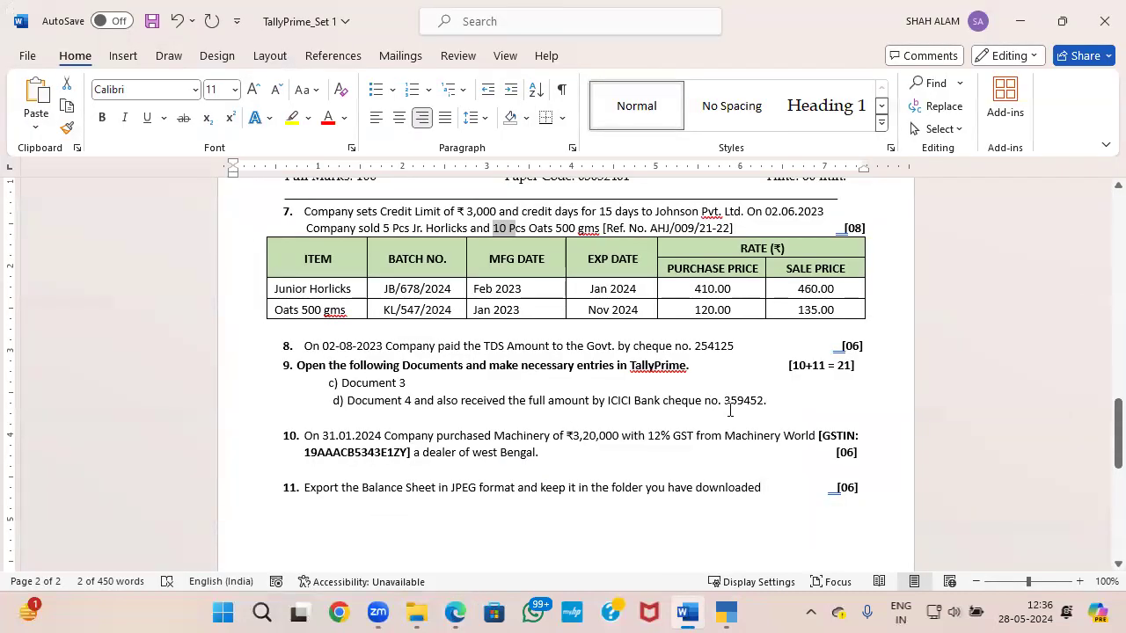
{"action": "key", "text": "alt+Tab"}
{"action": "key", "text": "alt+Tab"}
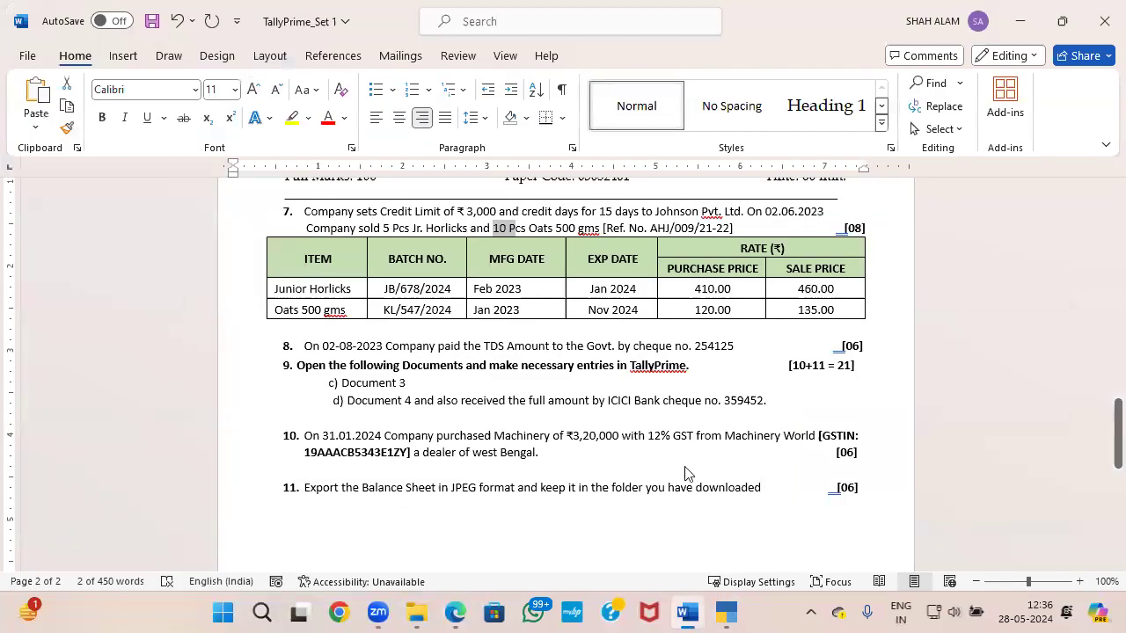
{"action": "key", "text": "alt+Tab"}
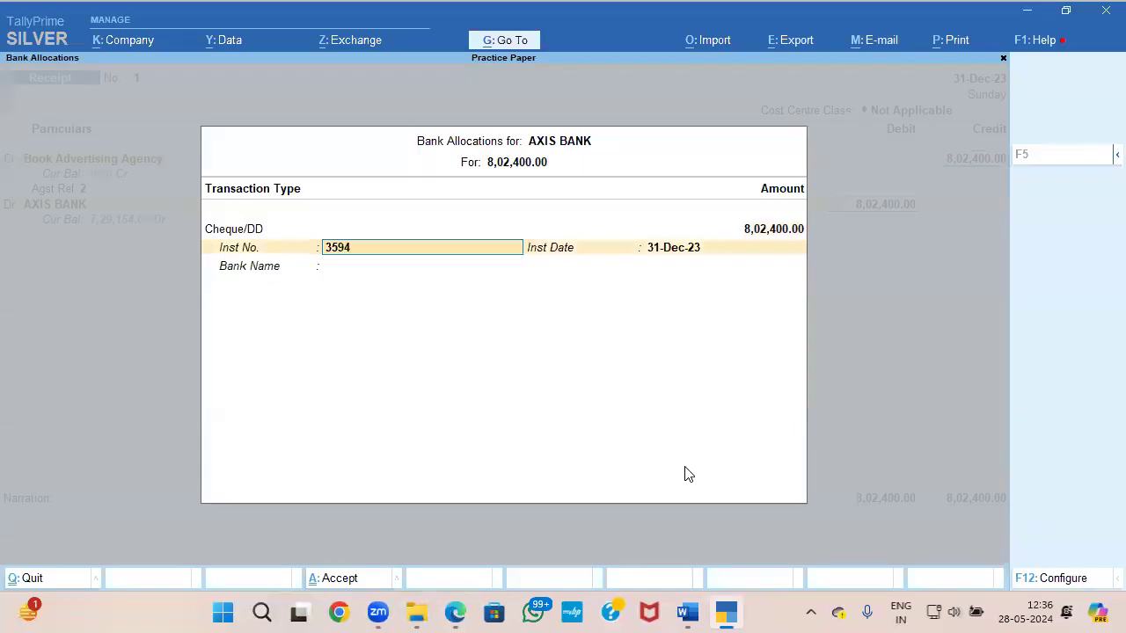
{"action": "key", "text": "Return"}
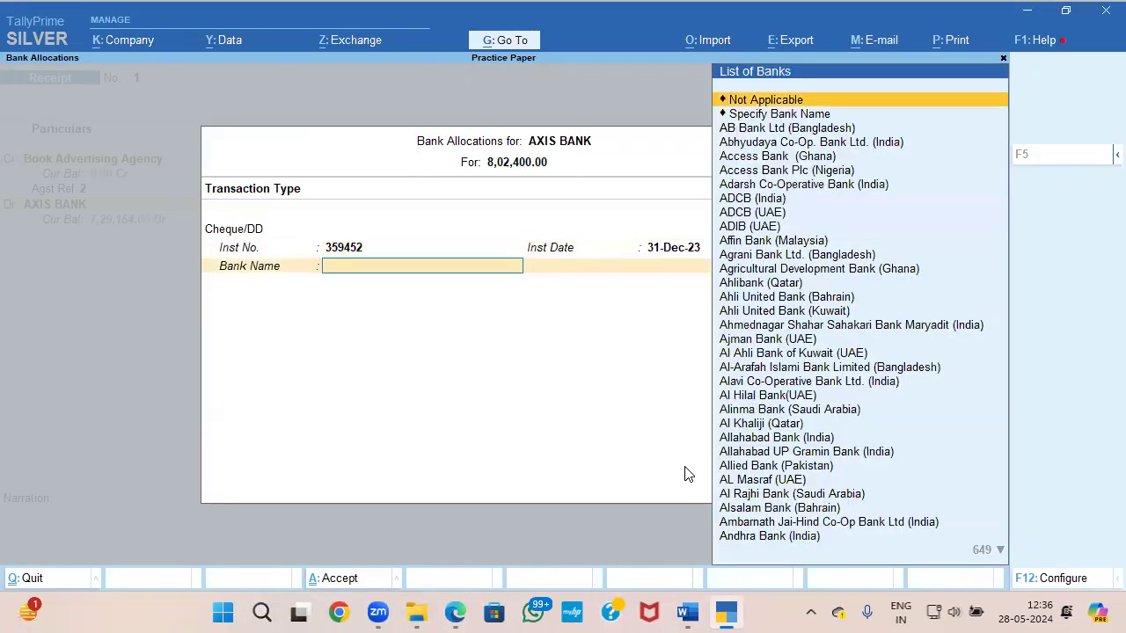
Step: Specify ICICI BANK as the cheque's bank name and save the receipt voucher
{"action": "key", "text": "Down"}
{"action": "key", "text": "Return"}
{"action": "type", "text": "ICICI BANK"}
{"action": "key", "text": "Return"}
{"action": "key", "text": "Return"}
{"action": "key", "text": "Return"}
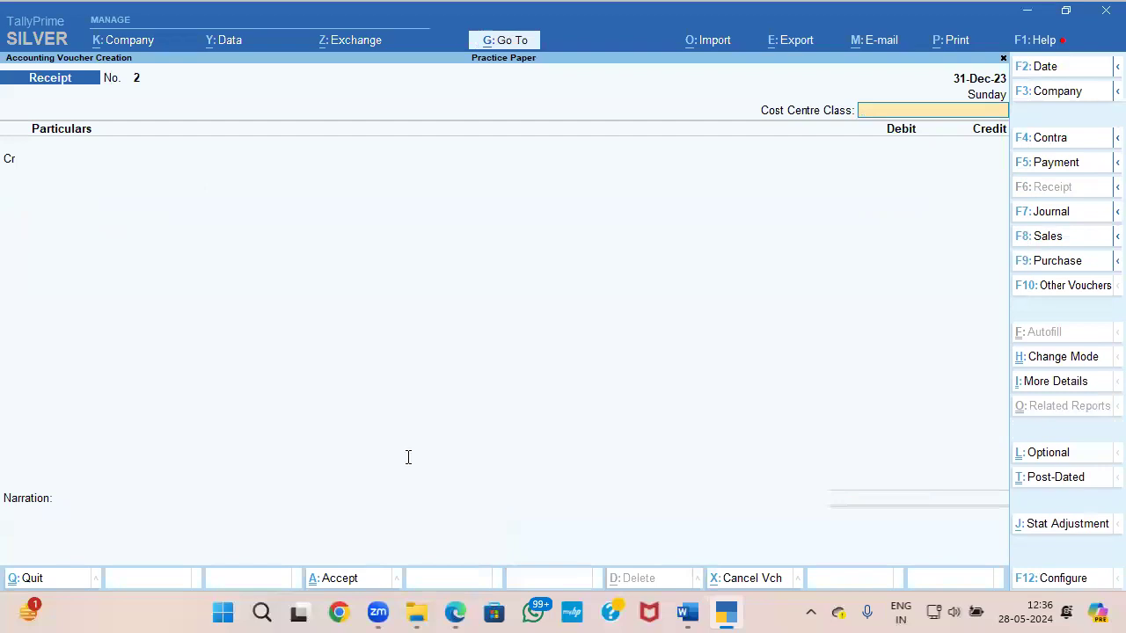
Step: Check question 10 in the Word paper and start a journal voucher dated 31-1 in TallyPrime
{"action": "key", "text": "alt+Tab"}
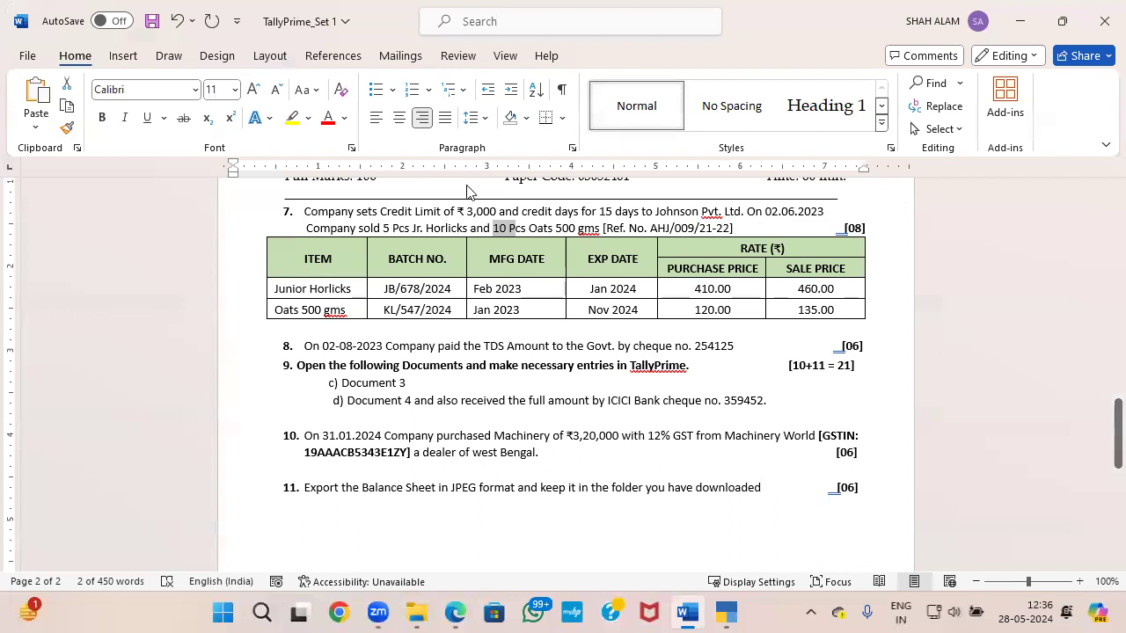
{"action": "key", "text": "alt+Tab"}
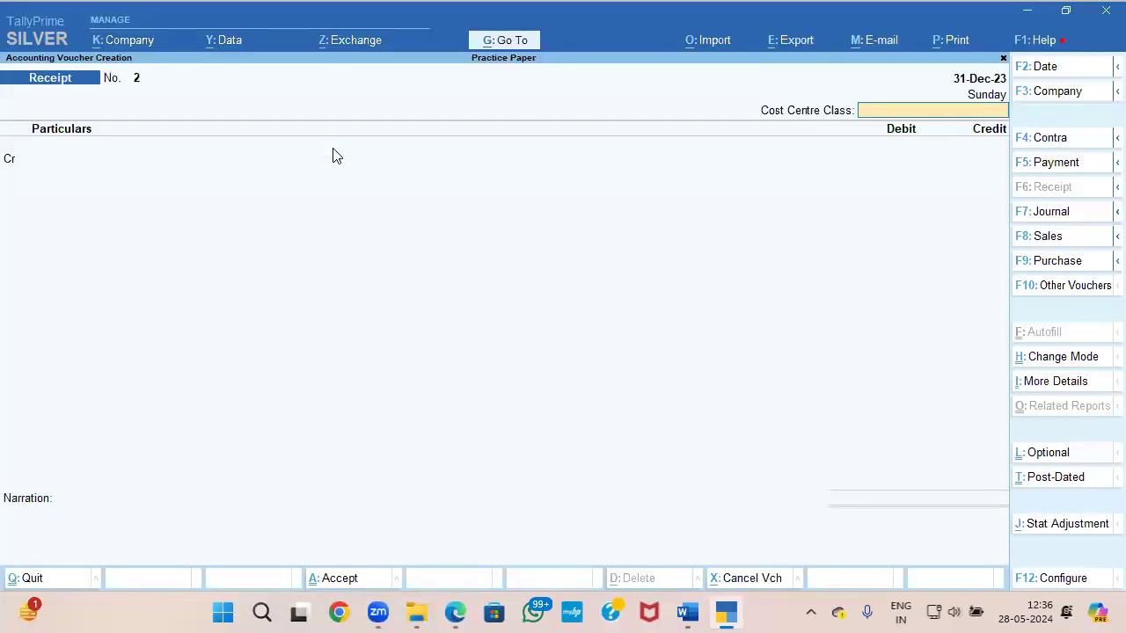
{"action": "key", "text": "F7"}
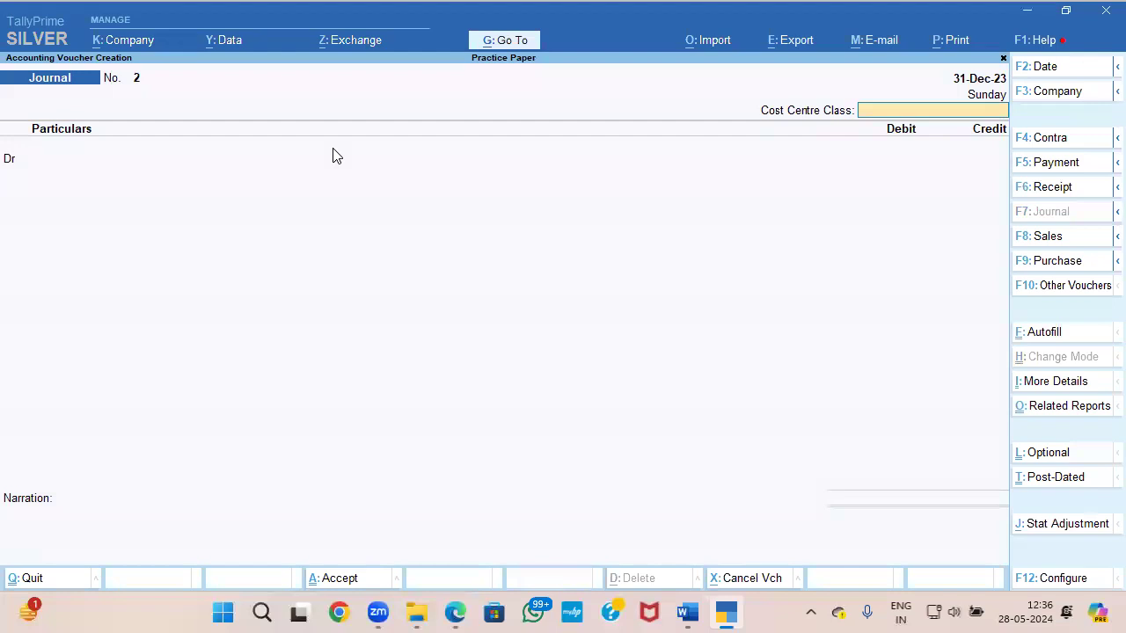
{"action": "key", "text": "F2"}
{"action": "key", "text": "alt+Tab"}
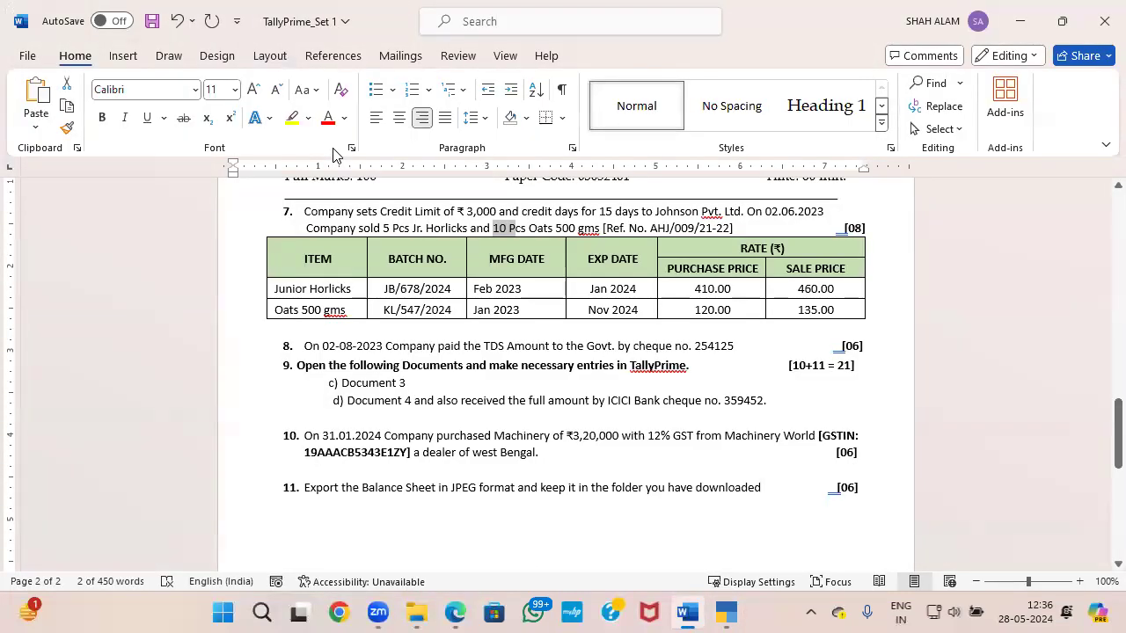
{"action": "key", "text": "alt+Tab"}
{"action": "type", "text": "31-1"}
{"action": "key", "text": "Return"}
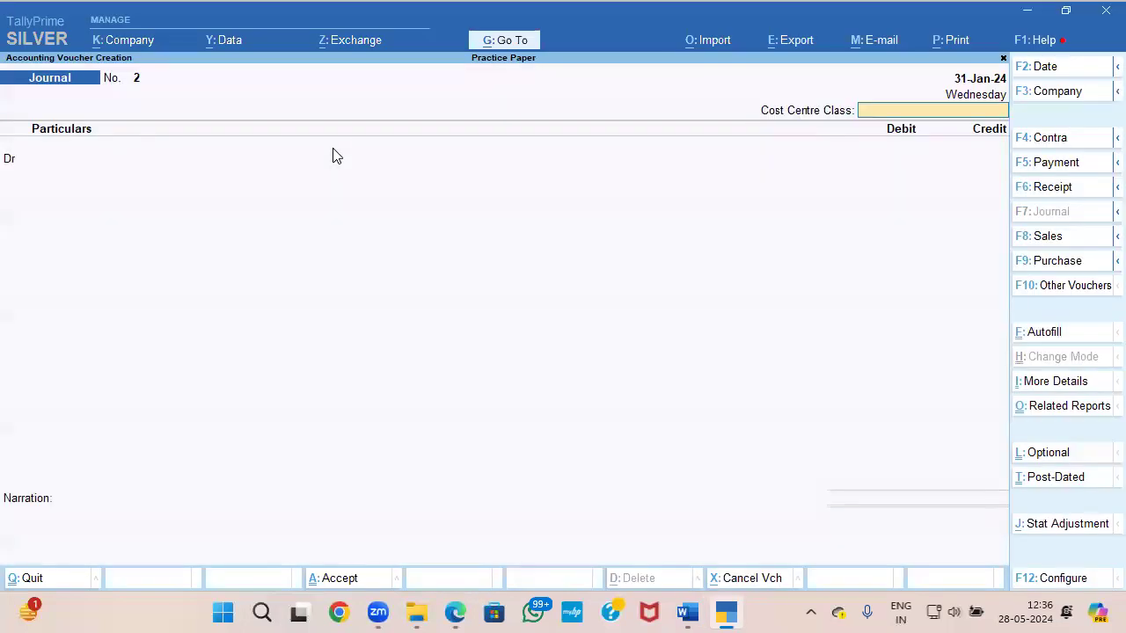
Step: Create a MACHINERY ledger under Fixed Assets from within the journal voucher
{"action": "key", "text": "alt+c"}
{"action": "type", "text": "M"}
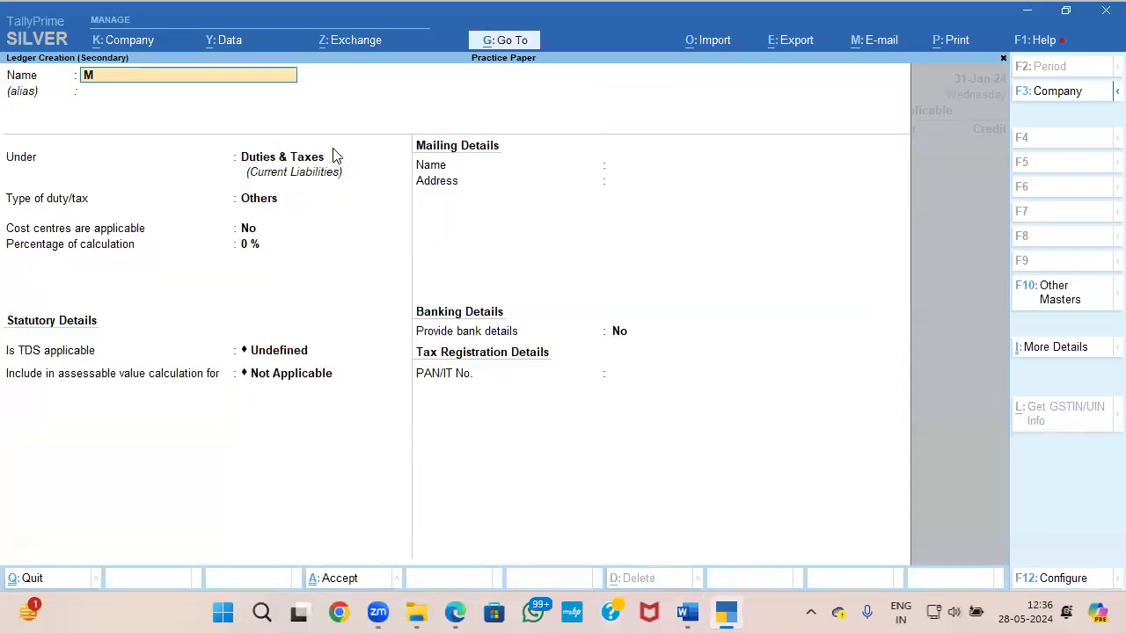
{"action": "type", "text": "ACHINERY"}
{"action": "key", "text": "Return"}
{"action": "type", "text": "Fixed Assets"}
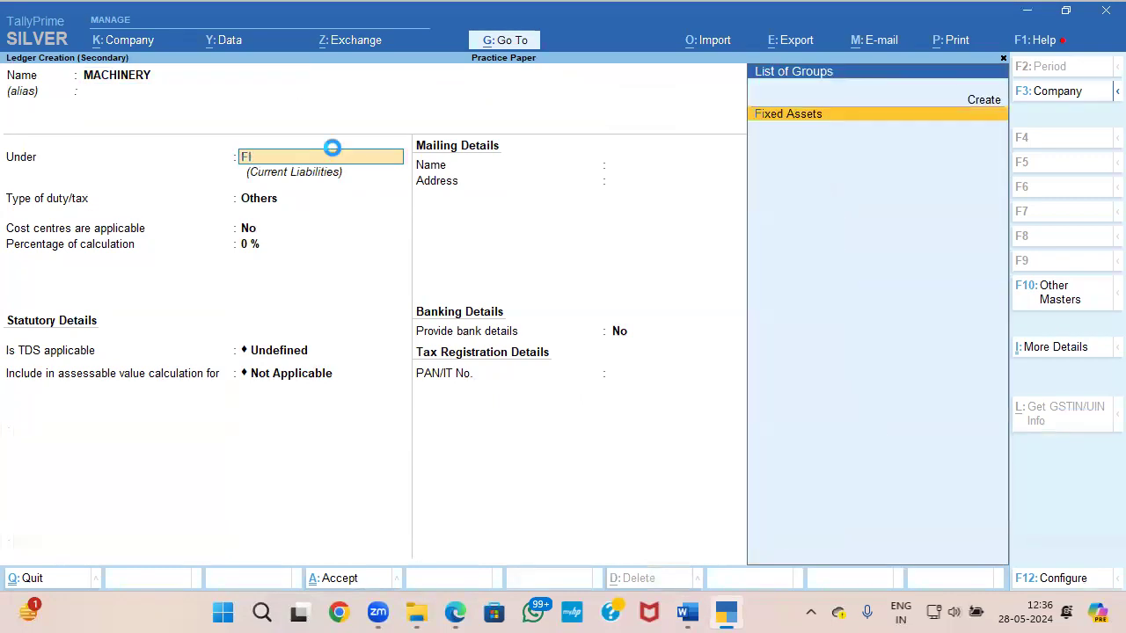
{"action": "key", "text": "Return"}
Step: Enable GST details for the MACHINERY ledger and enter MACHINERY as the description
{"action": "key", "text": "Return"}
{"action": "key", "text": "Return"}
{"action": "key", "text": "y"}
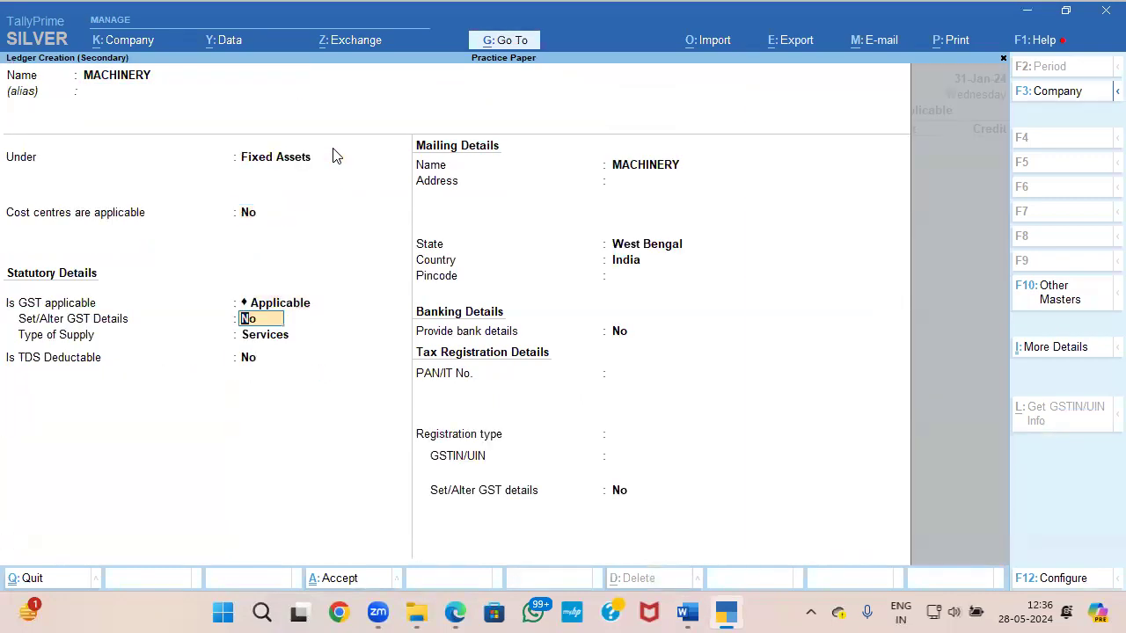
{"action": "key", "text": "Return"}
{"action": "type", "text": "NACHIONERY"}
{"action": "key", "text": "Return"}
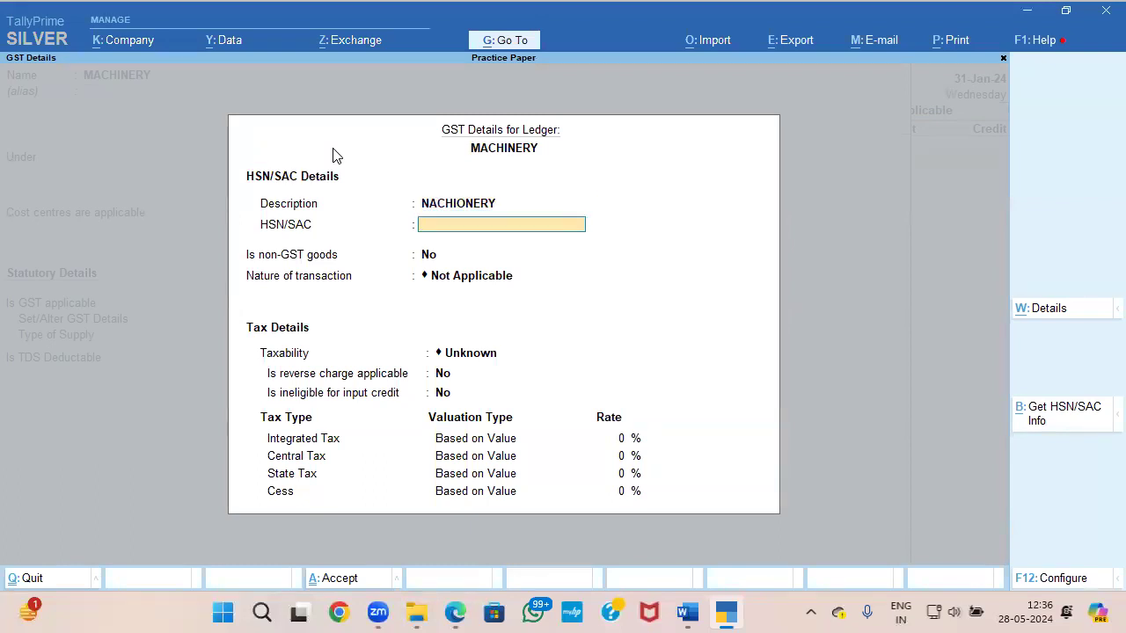
{"action": "key", "text": "BackSpace"}
{"action": "type", "text": "MACH"}
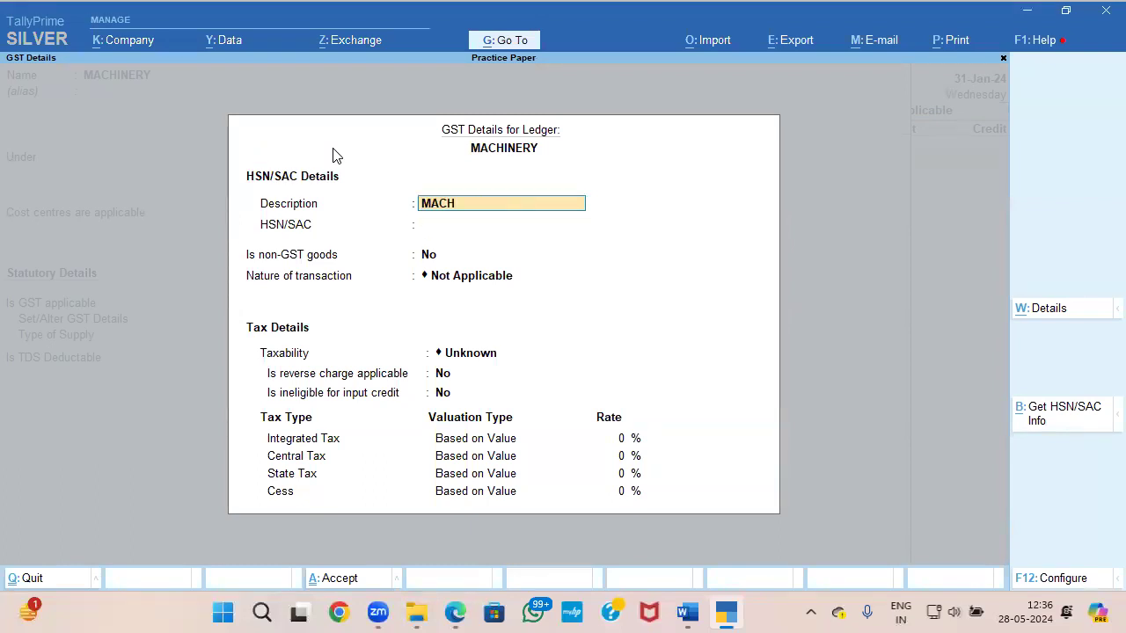
{"action": "type", "text": "INERY"}
{"action": "key", "text": "Return"}
Step: Consult question 10 in the Word paper and set the nature of transaction to Purchase Taxable with Capital Goods as the nature of goods
{"action": "key", "text": "alt+Tab"}
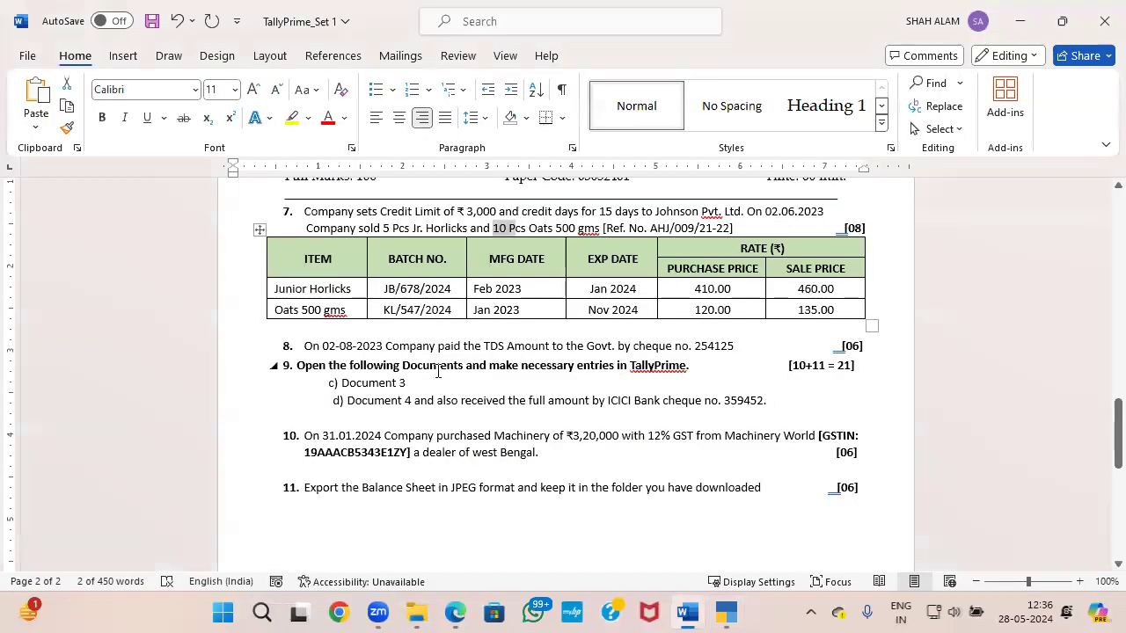
{"action": "key", "text": "alt+Tab"}
{"action": "key", "text": "Return"}
{"action": "key", "text": "Return"}
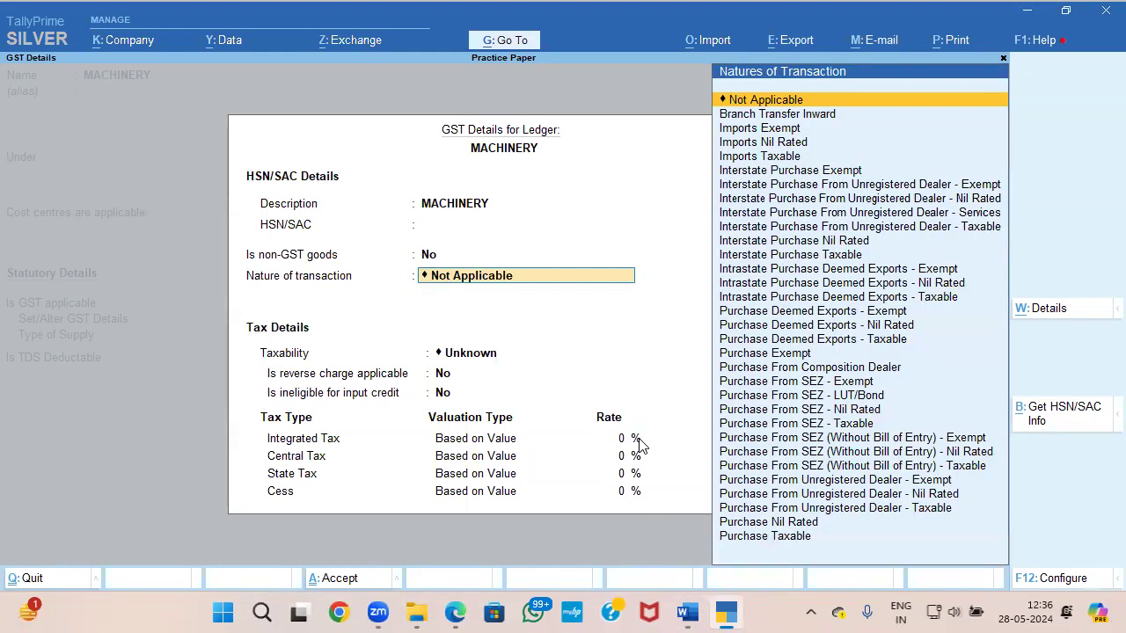
{"action": "type", "text": "P"}
{"action": "key", "text": "Up"}
{"action": "key", "text": "Return"}
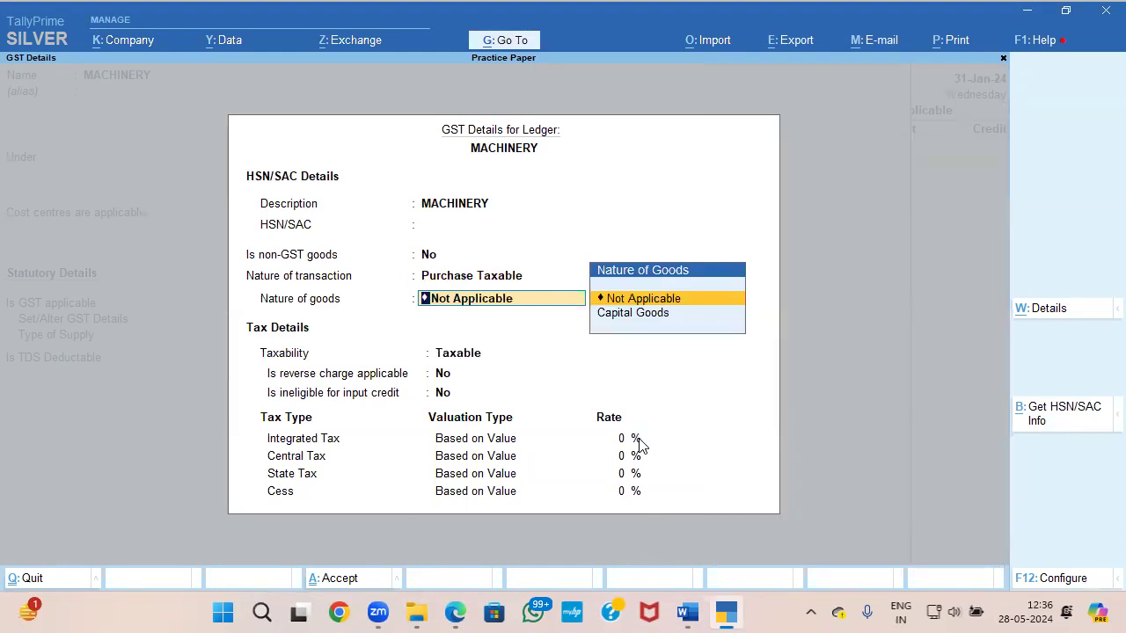
{"action": "key", "text": "Down"}
{"action": "key", "text": "Return"}
Step: Check question 10's GST rate in the Word paper, set Integrated Tax to 12% and save the GST details
{"action": "key", "text": "Return"}
{"action": "key", "text": "Return"}
{"action": "key", "text": "alt+Tab"}
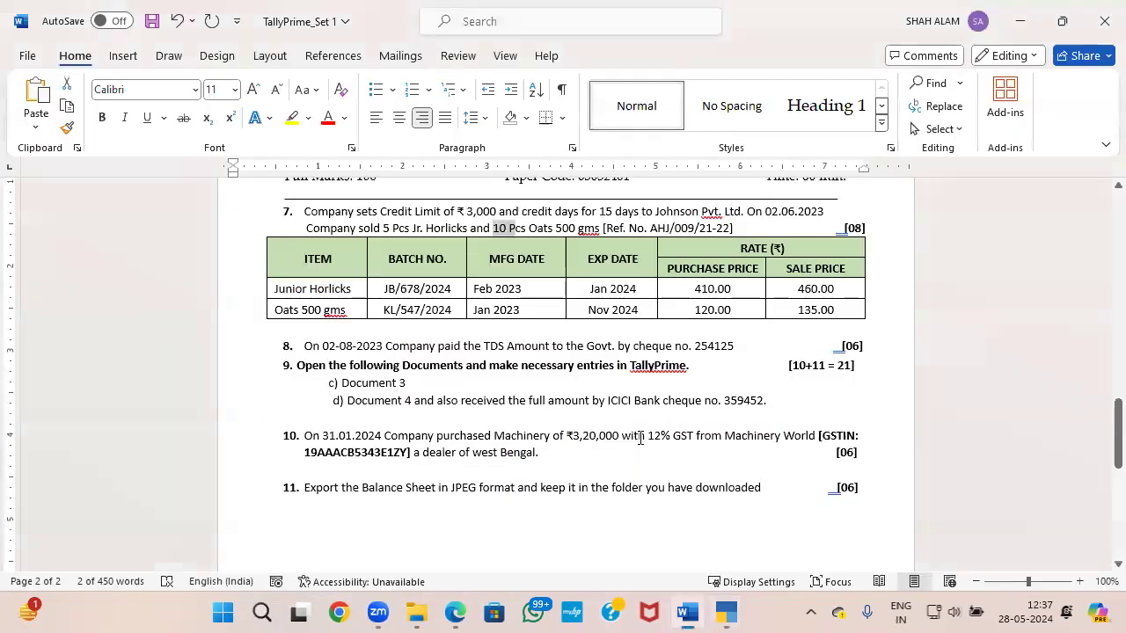
{"action": "key", "text": "alt+Tab"}
{"action": "type", "text": "12"}
Step: Set the MACHINERY ledger's type of supply to Goods and save the ledger
{"action": "key", "text": "Return"}
{"action": "key", "text": "ctrl+a"}
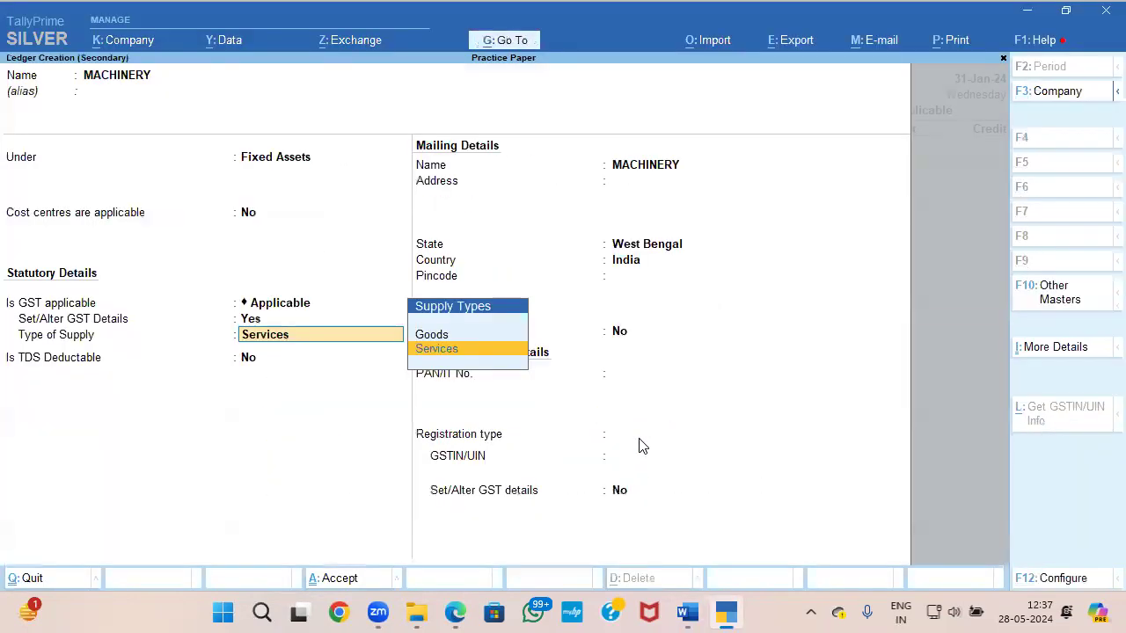
{"action": "key", "text": "Up"}
{"action": "key", "text": "Return"}
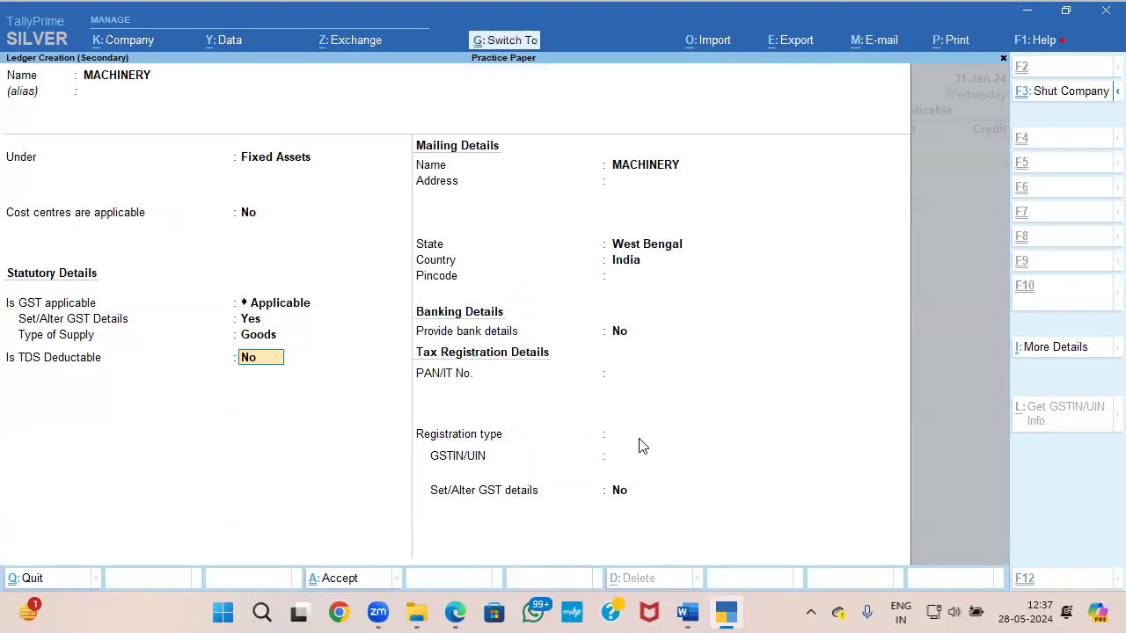
{"action": "key", "text": "ctrl+a"}
Step: Look up the machinery's price in the Word paper and debit MACHINERY with 3,20,000
{"action": "key", "text": "Return"}
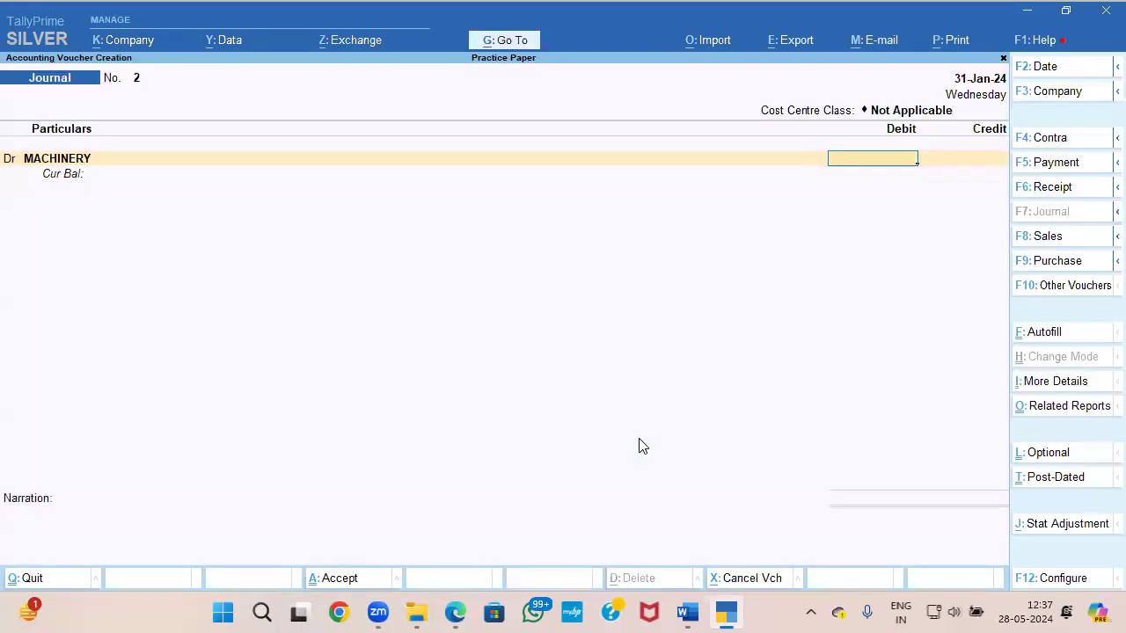
{"action": "key", "text": "alt+Tab"}
Step: Add a debit line for INPUT CGST and enter 19,200 by calculating 320000*6%
{"action": "key", "text": "alt+Tab"}
{"action": "type", "text": "3,20,000"}
{"action": "key", "text": "Return"}
{"action": "key", "text": "alt+Tab"}
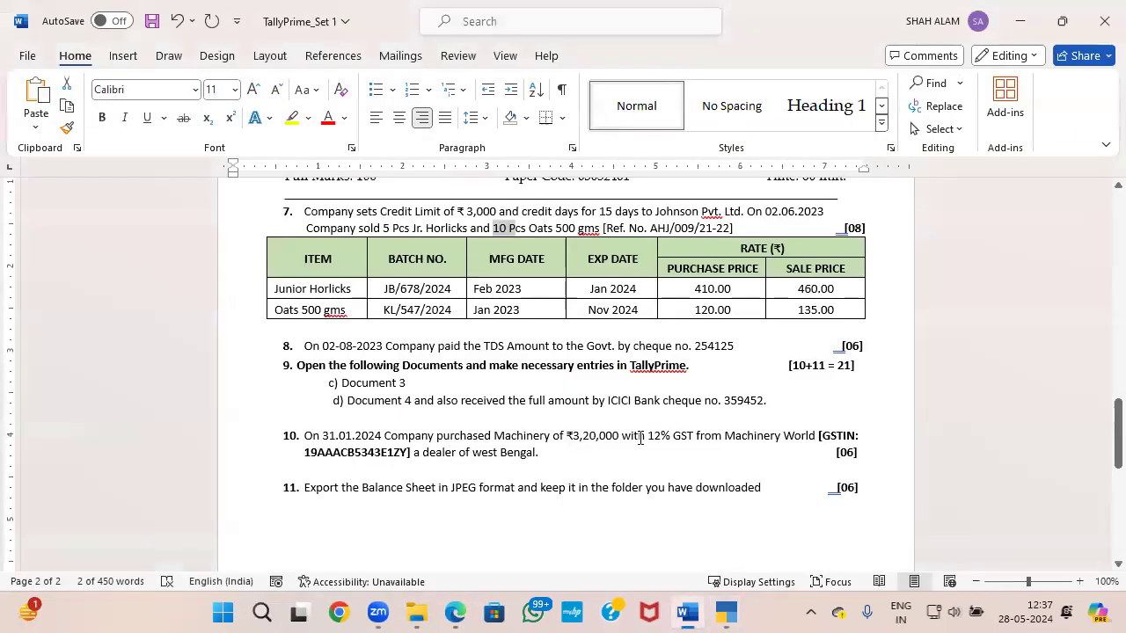
{"action": "key", "text": "alt+Tab"}
{"action": "key", "text": "d"}
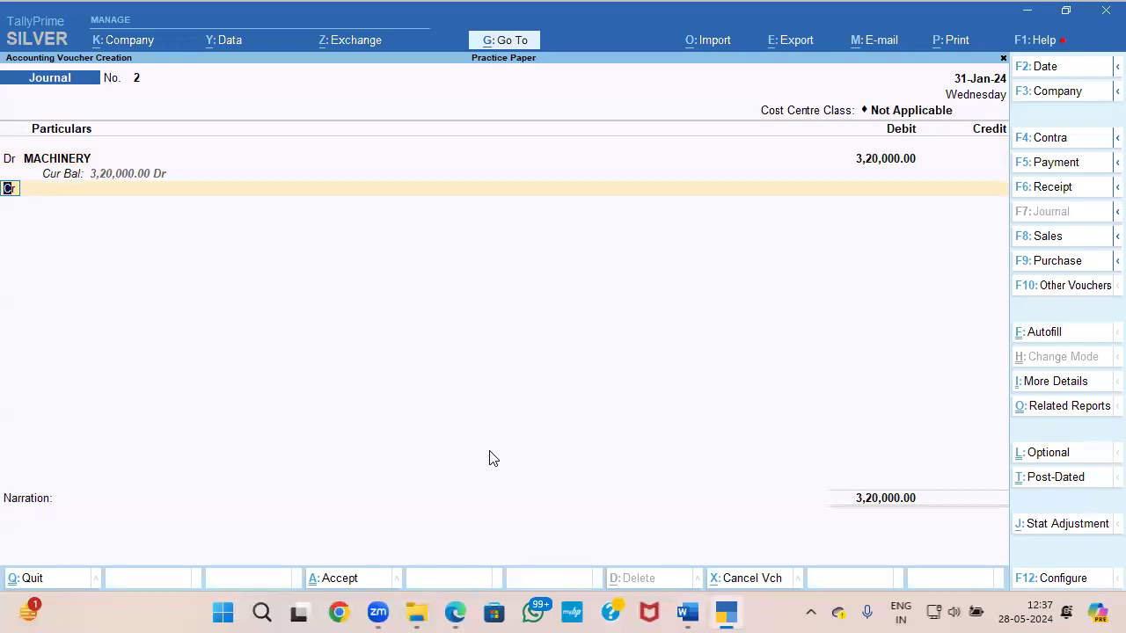
{"action": "key", "text": "Return"}
{"action": "type", "text": "ON"}
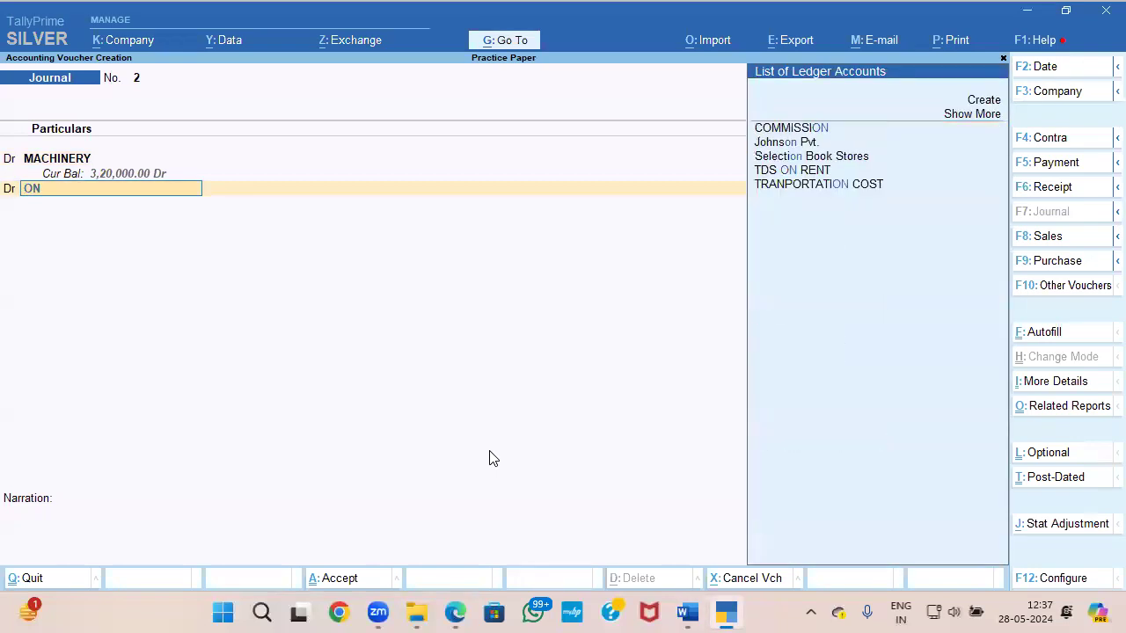
{"action": "key", "text": "BackSpace"}
{"action": "key", "text": "BackSpace"}
{"action": "type", "text": "IN"}
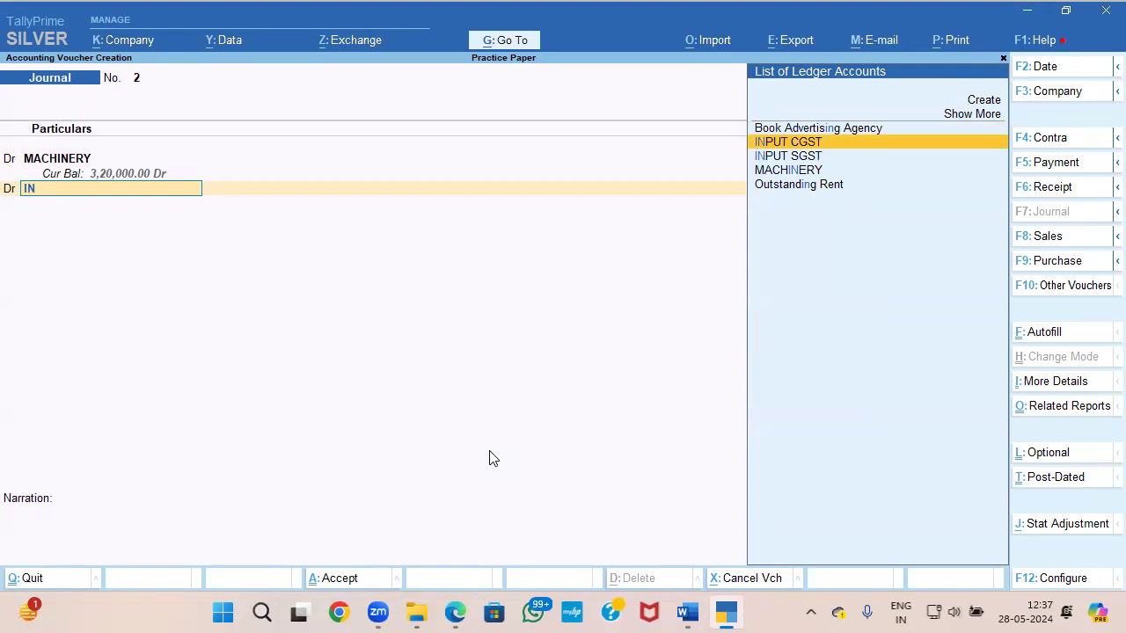
{"action": "key", "text": "Return"}
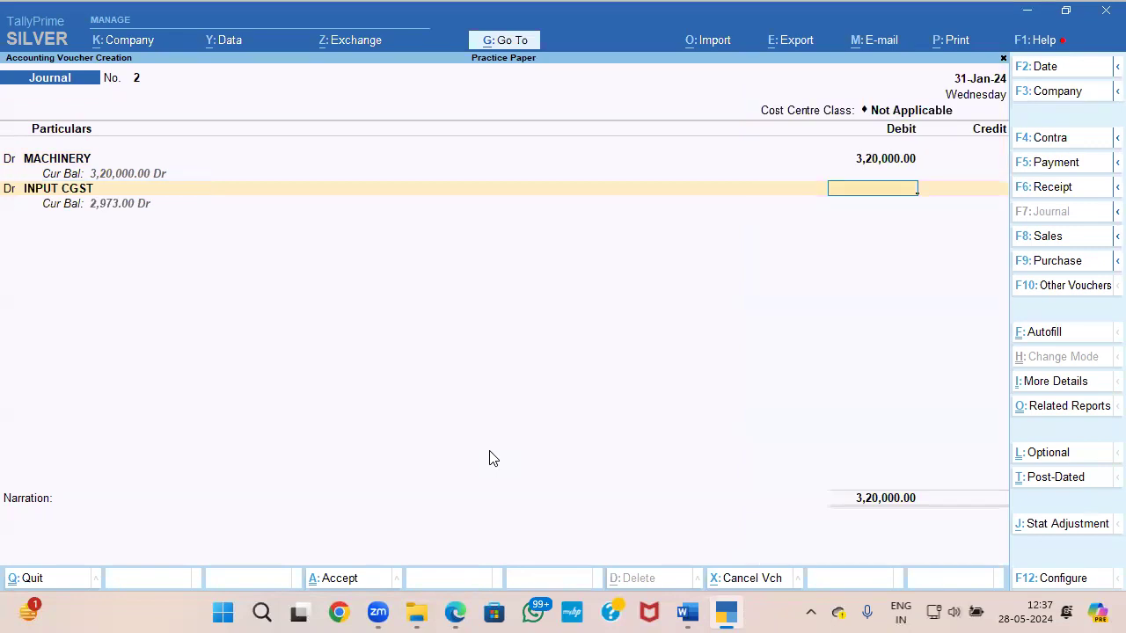
{"action": "key", "text": "ctrl+n"}
{"action": "type", "text": "320000*6%"}
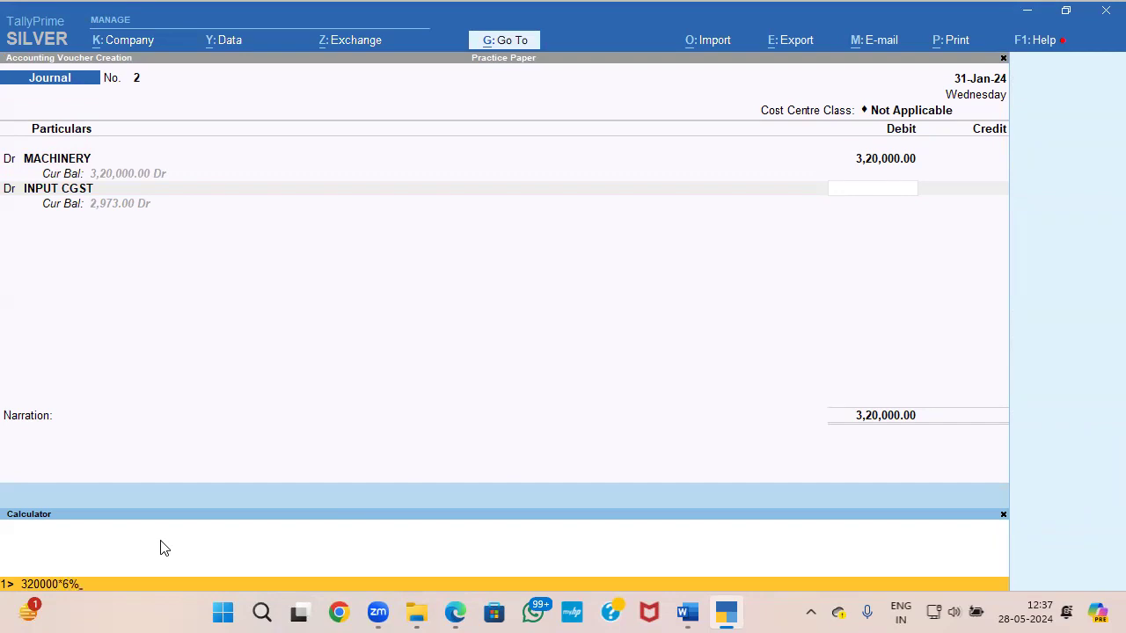
{"action": "key", "text": "Return"}
Step: Add a debit line for INPUT SGST with 19,200 and start a credit line
{"action": "type", "text": "D"}
{"action": "key", "text": "Return"}
{"action": "type", "text": "INPU"}
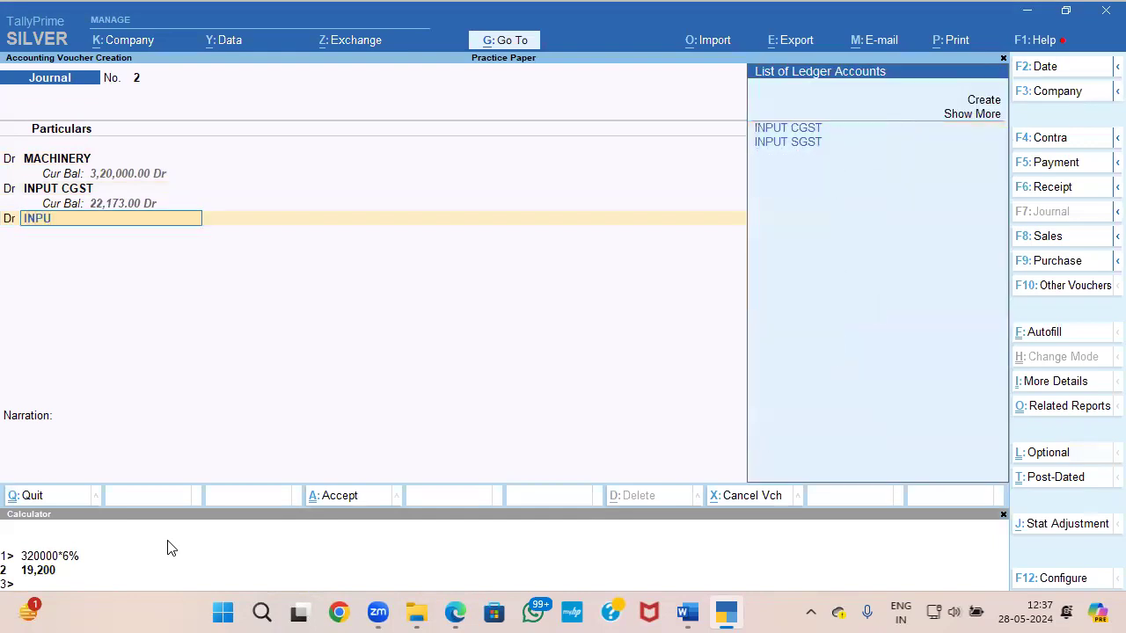
{"action": "key", "text": "Down"}
{"action": "key", "text": "Return"}
{"action": "type", "text": "19,200"}
{"action": "key", "text": "Return"}
{"action": "key", "text": "Return"}
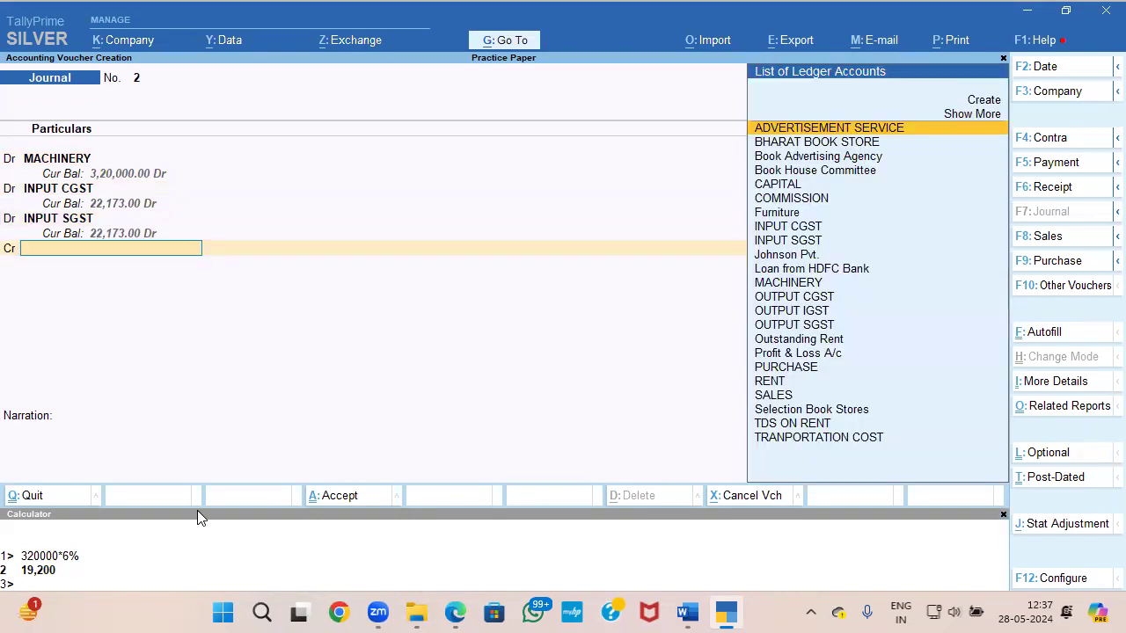
Step: Create a ledger under Sundry Creditors, copying the supplier name Machinery World from question 10 in the Word paper
{"action": "key", "text": "alt+c"}
{"action": "key", "text": "alt+Tab"}
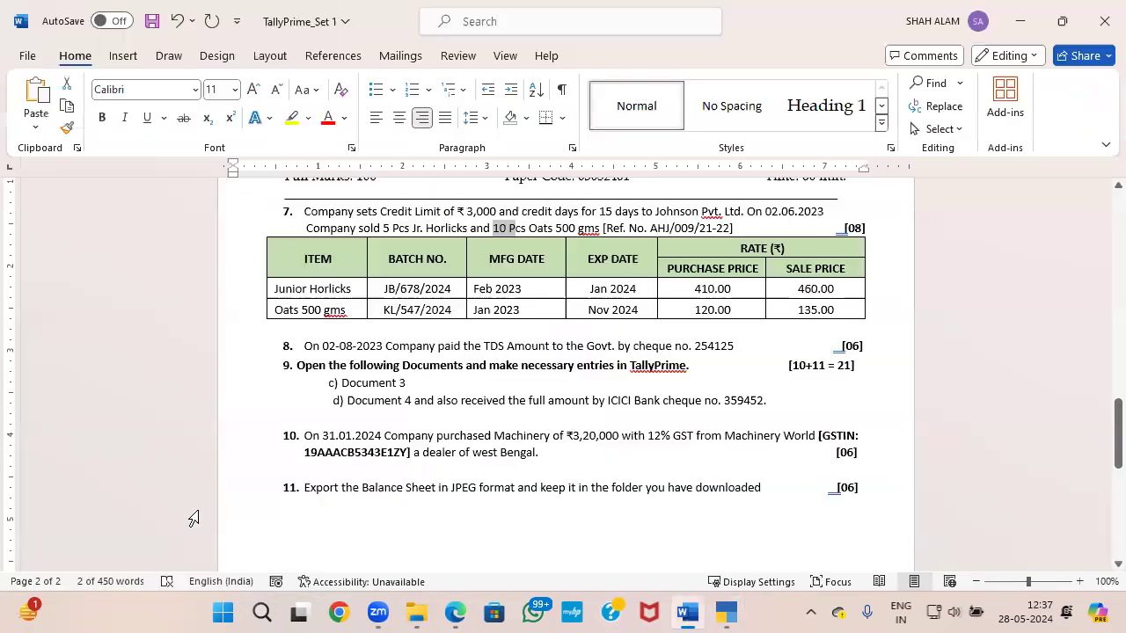
{"action": "left_click", "coordinate": [726, 437]}
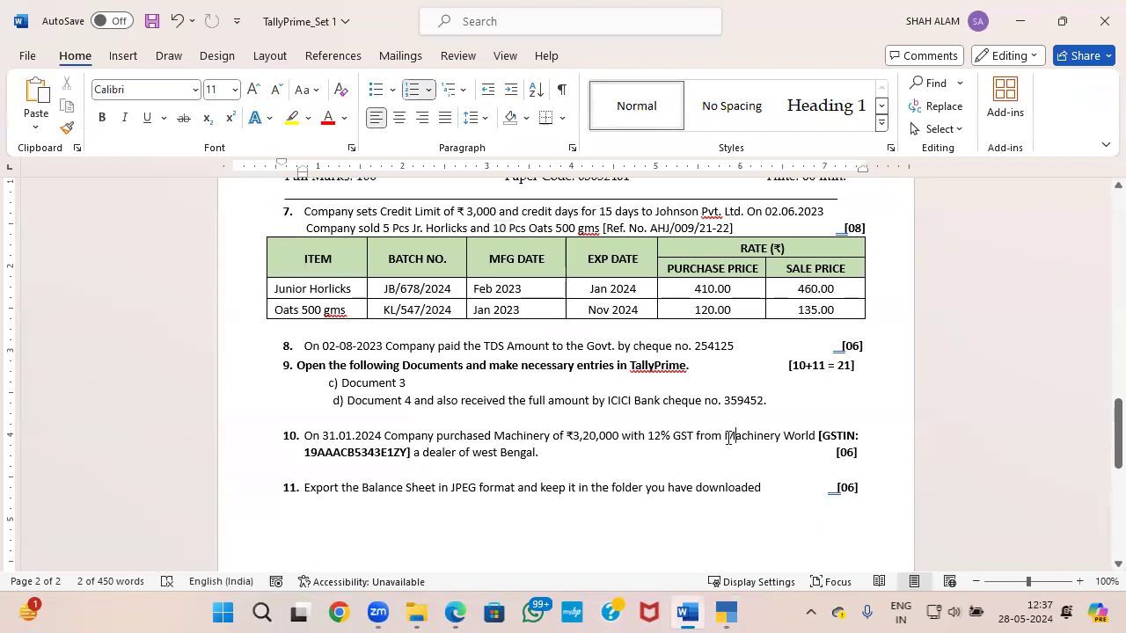
{"action": "left_click_drag", "start_coordinate": [727, 437], "coordinate": [818, 435]}
{"action": "key", "text": "alt+Tab"}
{"action": "key", "text": "ctrl+alt+v"}
{"action": "key", "text": "Return"}
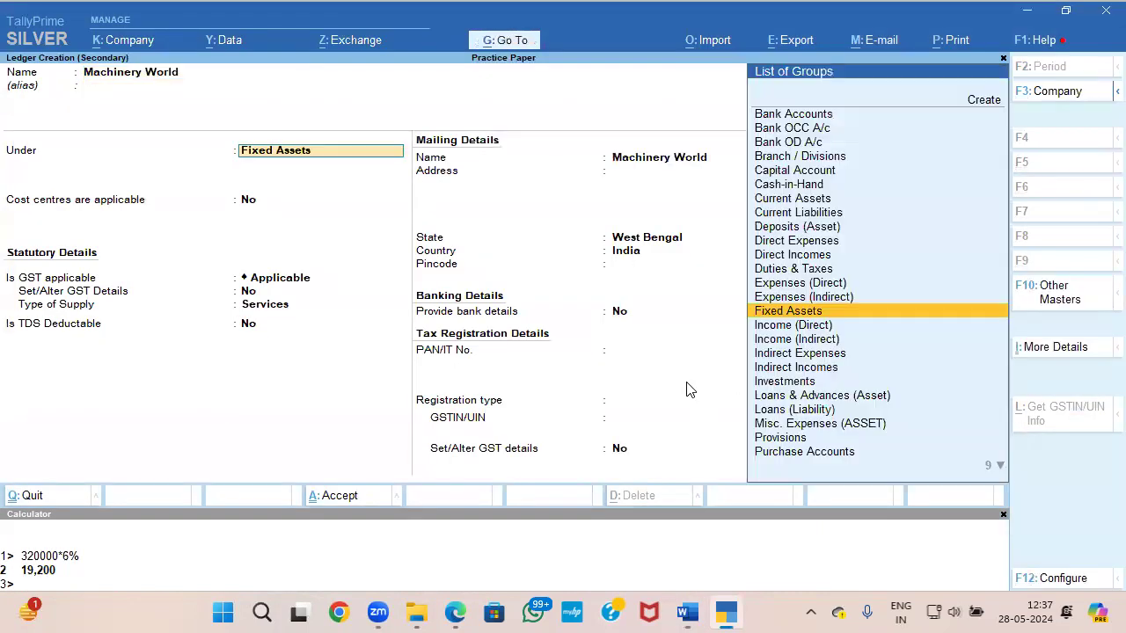
{"action": "type", "text": "sun"}
{"action": "key", "text": "Return"}
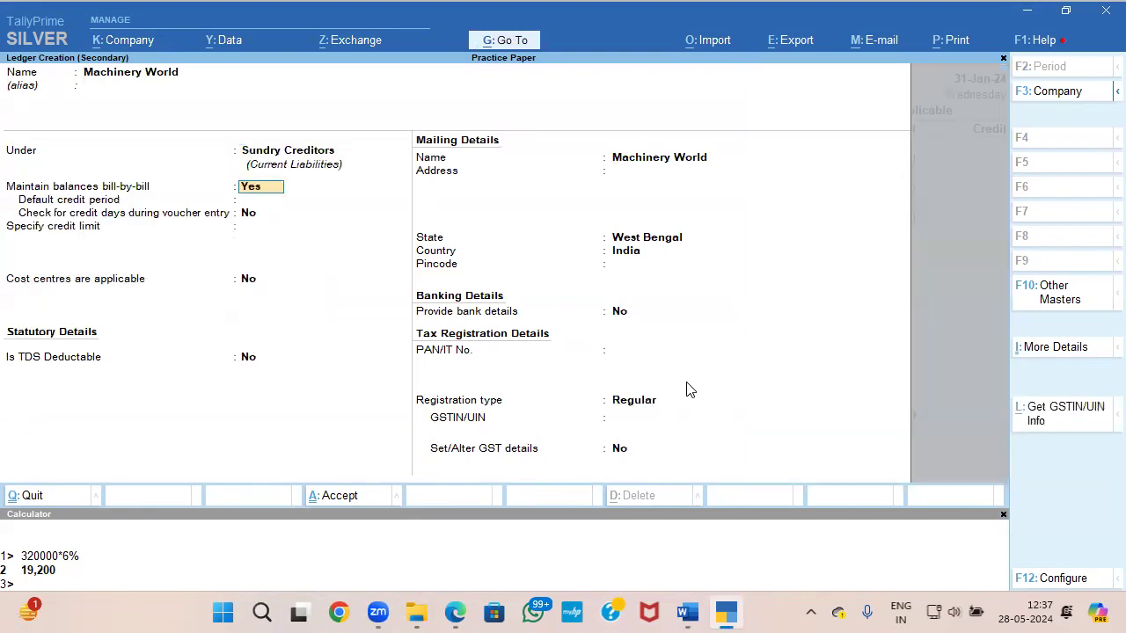
Step: Copy the supplier's GSTIN from the Word paper into the Machinery World ledger and save it
{"action": "key", "text": "Return"}
{"action": "key", "text": "Return"}
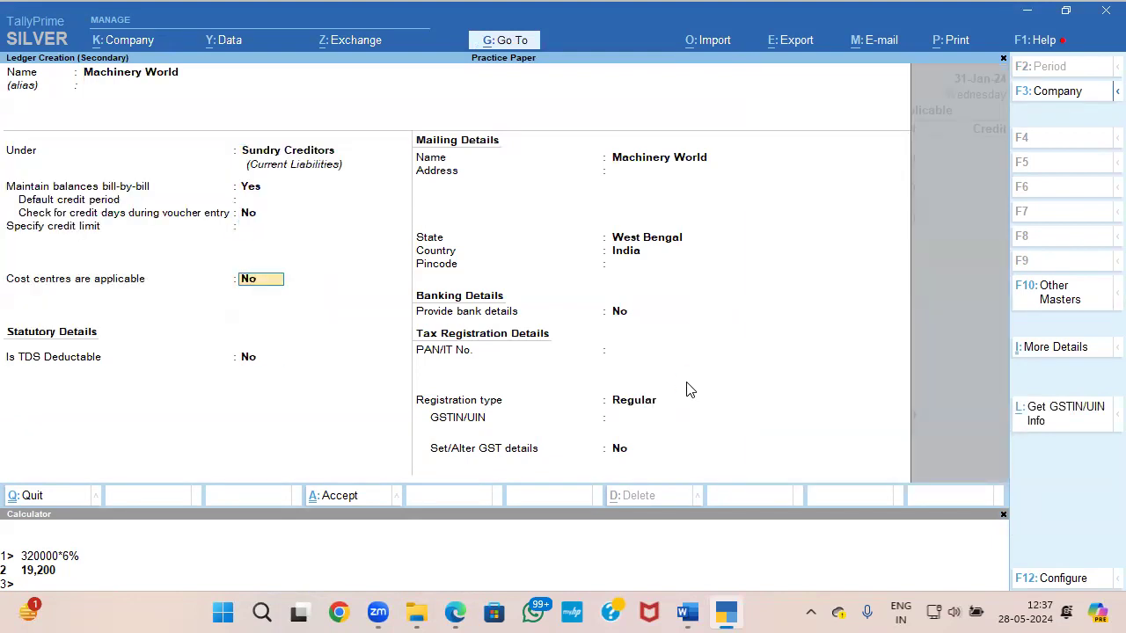
{"action": "key", "text": "Return"}
{"action": "key", "text": "Return"}
{"action": "key", "text": "Return"}
{"action": "key", "text": "Return"}
{"action": "key", "text": "Return"}
{"action": "key", "text": "Return"}
{"action": "key", "text": "Return"}
{"action": "key", "text": "Return"}
{"action": "key", "text": "alt+Tab"}
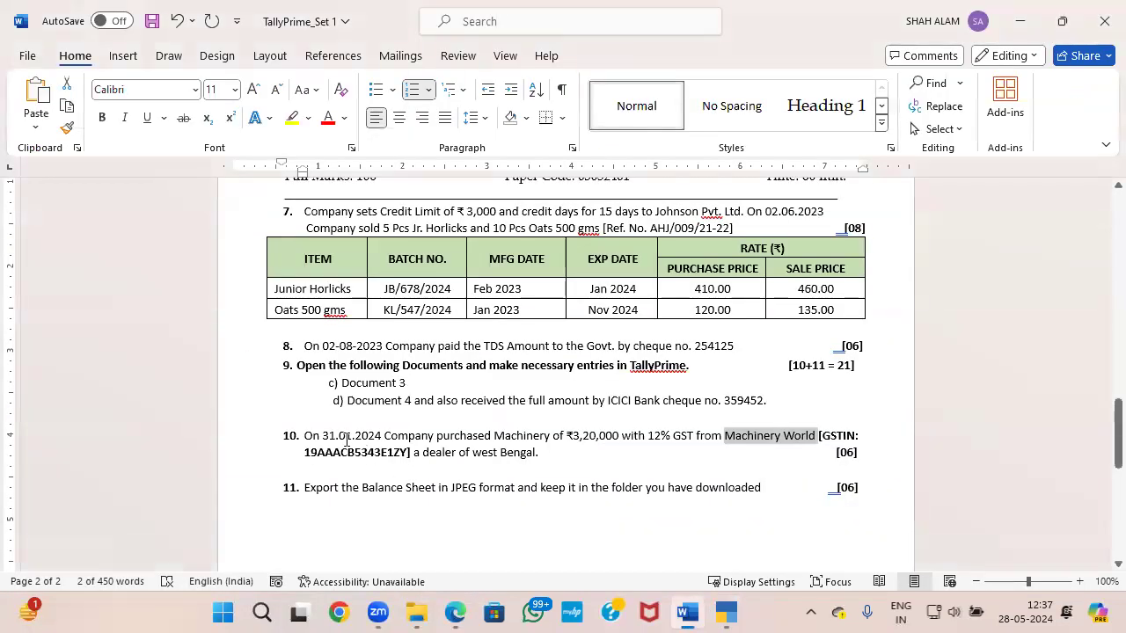
{"action": "left_click_drag", "start_coordinate": [390, 452], "coordinate": [410, 453]}
{"action": "key", "text": "alt+Tab"}
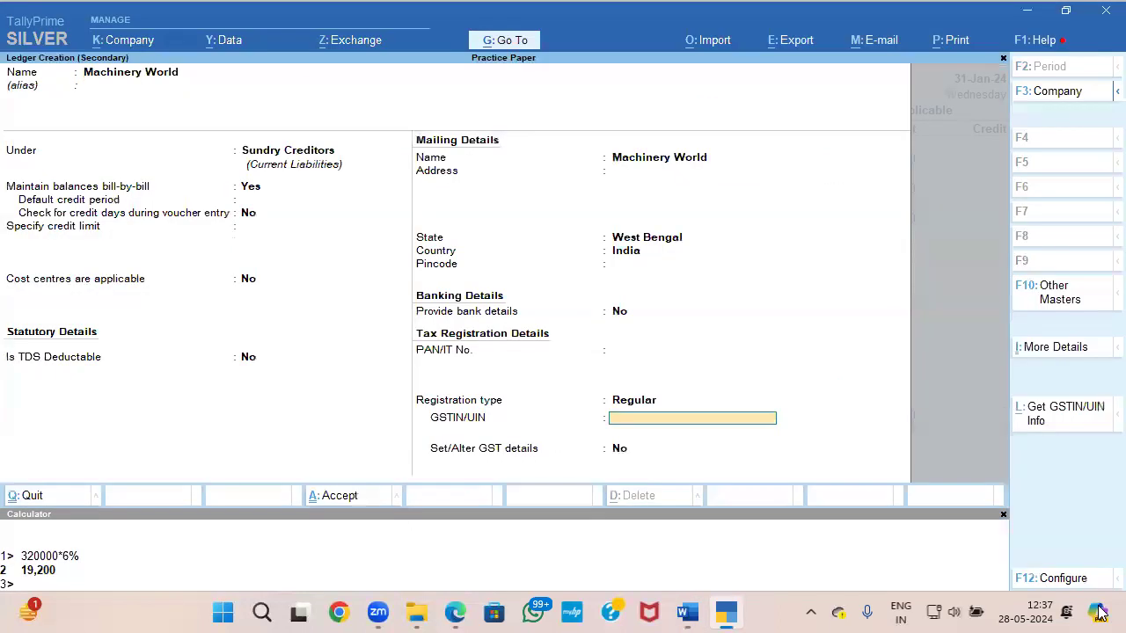
{"action": "key", "text": "ctrl+alt+v"}
{"action": "key", "text": "ctrl+a"}
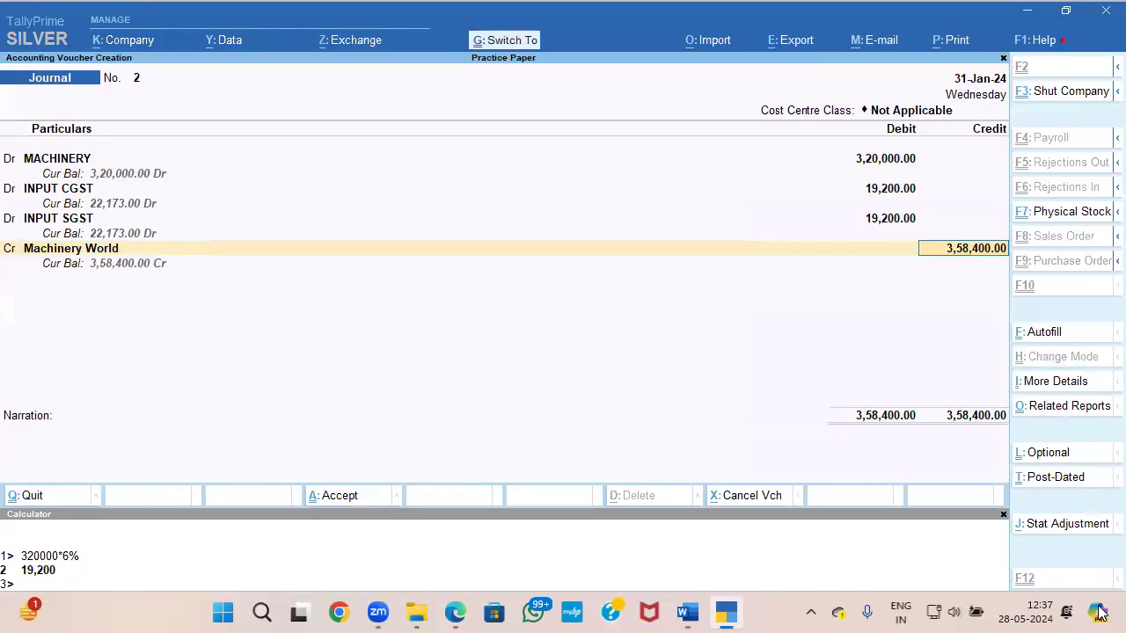
Step: Credit Machinery World with 3,58,400 as New Ref 2 and save the journal voucher without a narration
{"action": "key", "text": "Return"}
{"action": "key", "text": "Up"}
{"action": "key", "text": "Return"}
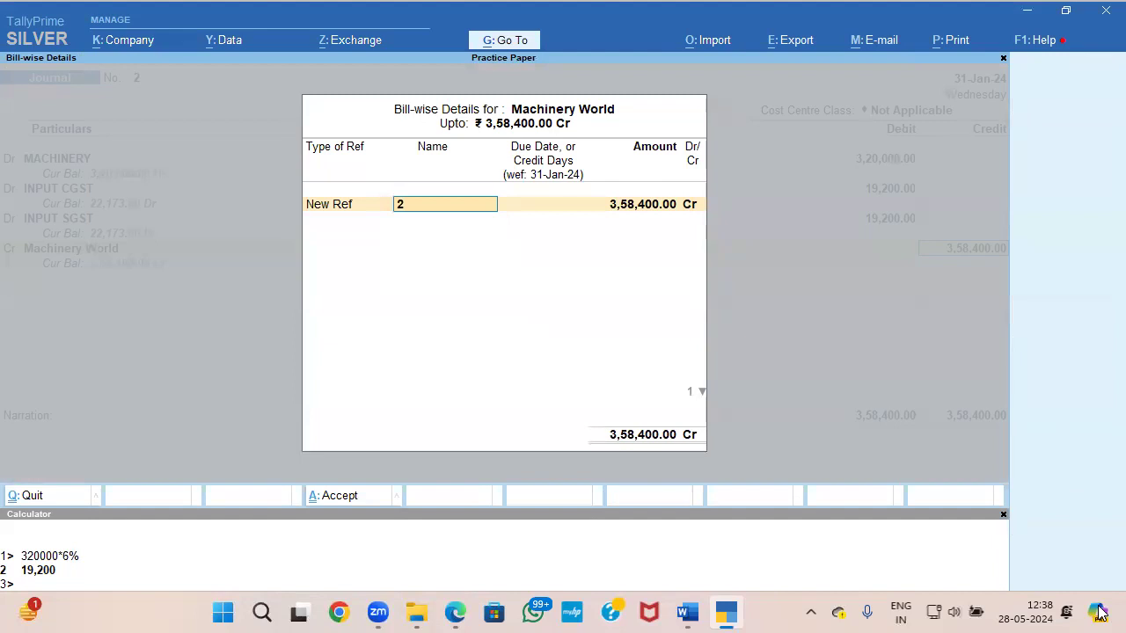
{"action": "key", "text": "alt+Tab"}
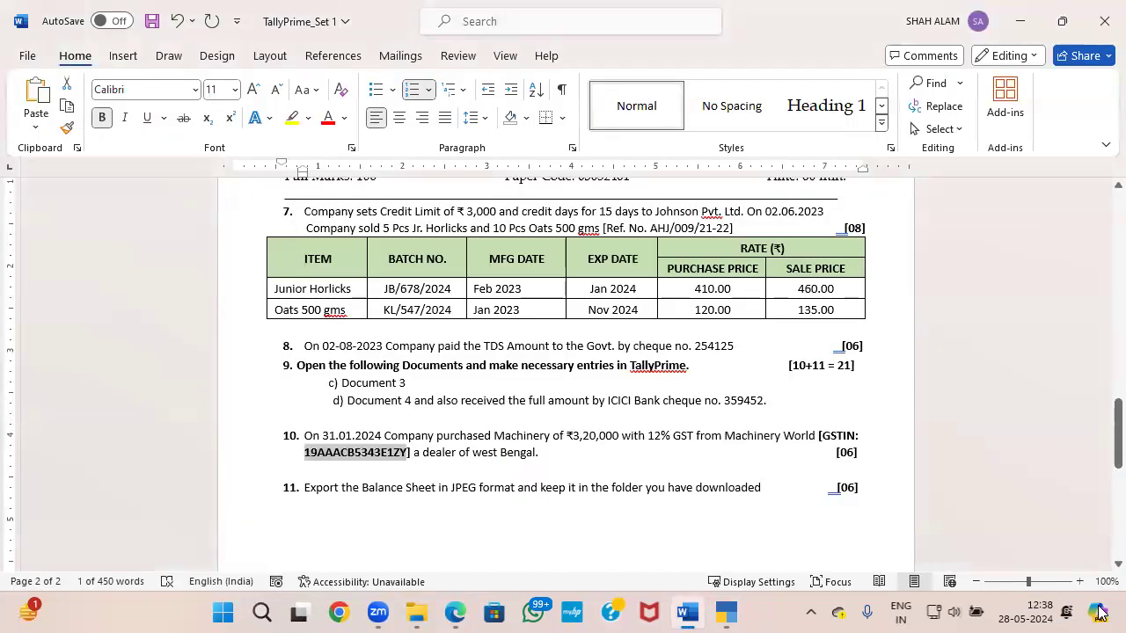
{"action": "key", "text": "alt+Tab"}
{"action": "key", "text": "Return"}
{"action": "key", "text": "Return"}
{"action": "key", "text": "Return"}
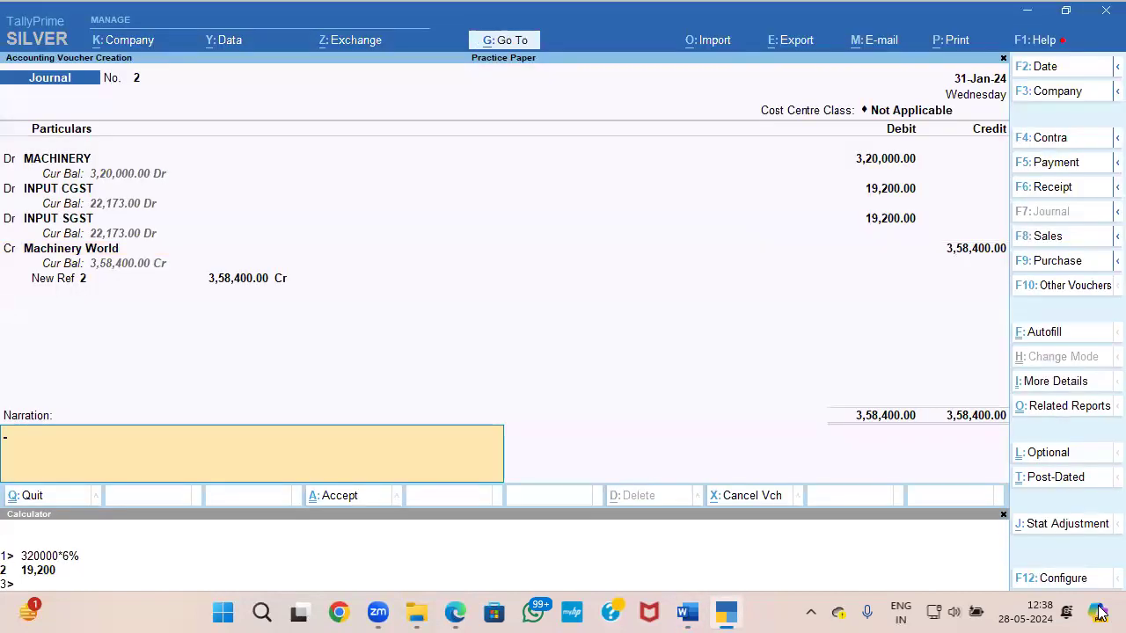
{"action": "key", "text": "Return"}
{"action": "key", "text": "Return"}
Step: Read question 11 in the Word paper and open the detailed Balance Sheet in TallyPrime
{"action": "key", "text": "alt+Tab"}
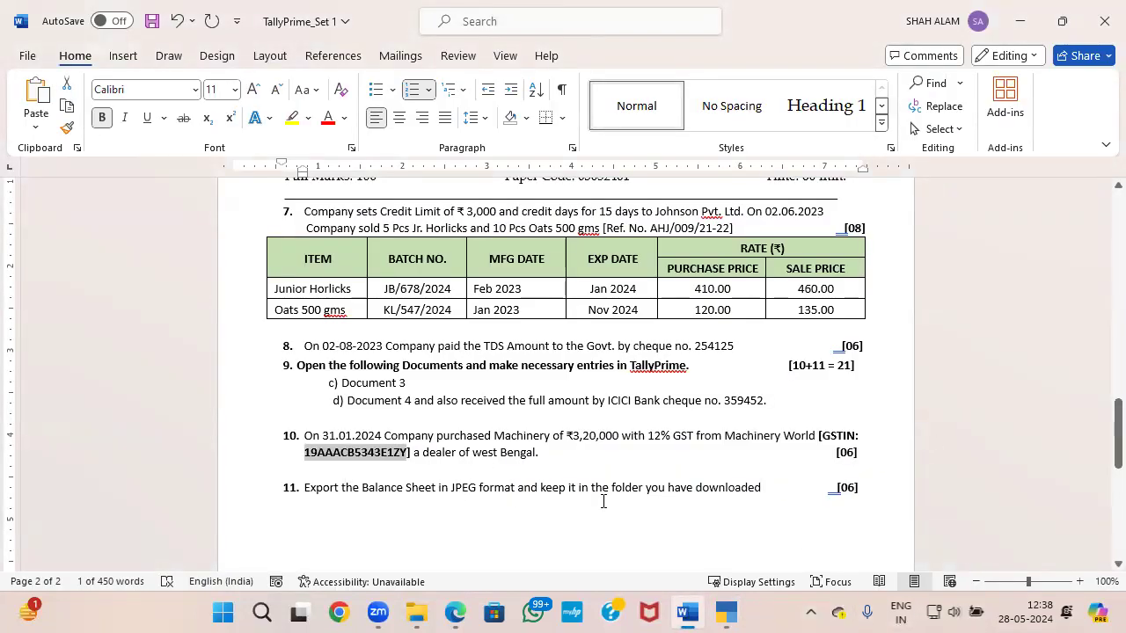
{"action": "key", "text": "alt+Tab"}
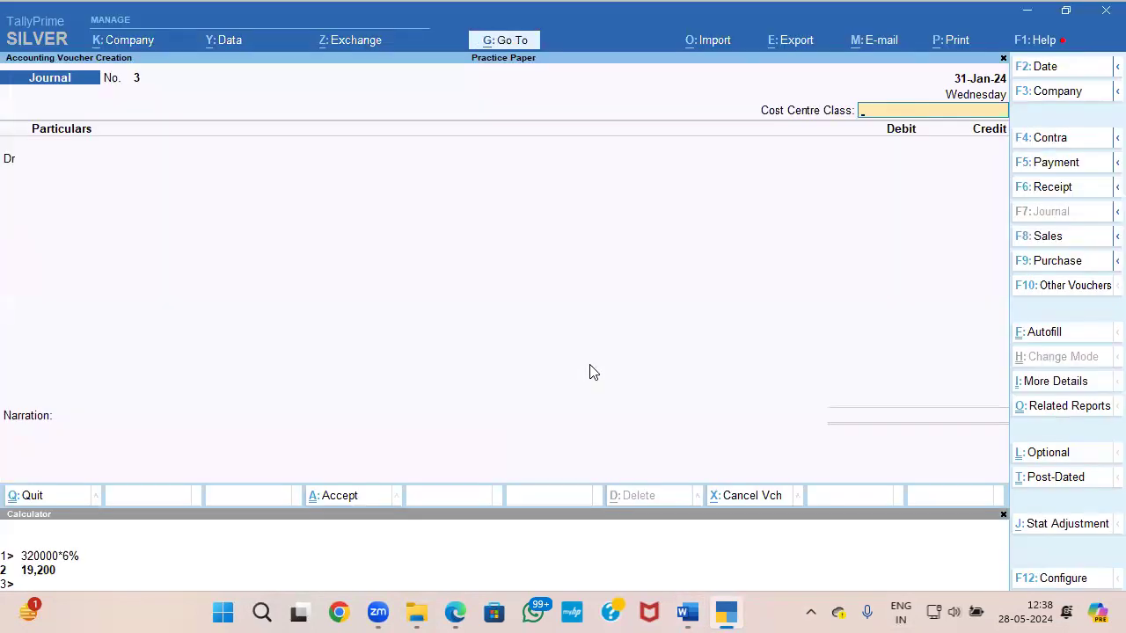
{"action": "key", "text": "Escape"}
{"action": "key", "text": "Down"}
{"action": "key", "text": "Down"}
{"action": "key", "text": "Down"}
{"action": "key", "text": "Down"}
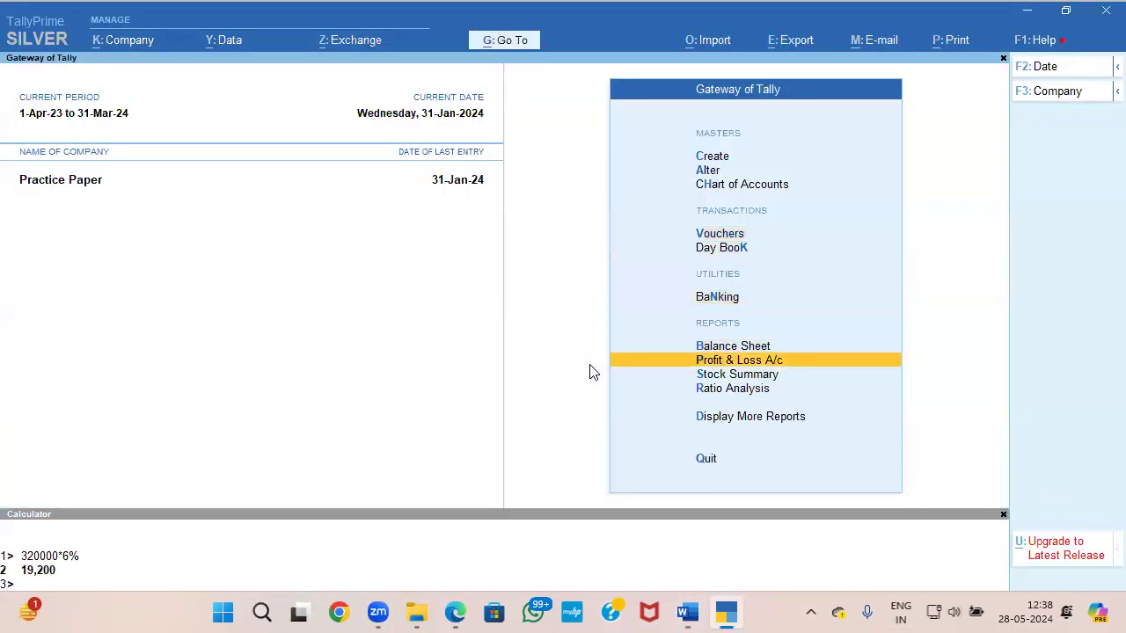
{"action": "key", "text": "Up"}
{"action": "key", "text": "Return"}
{"action": "key", "text": "alt+F5"}
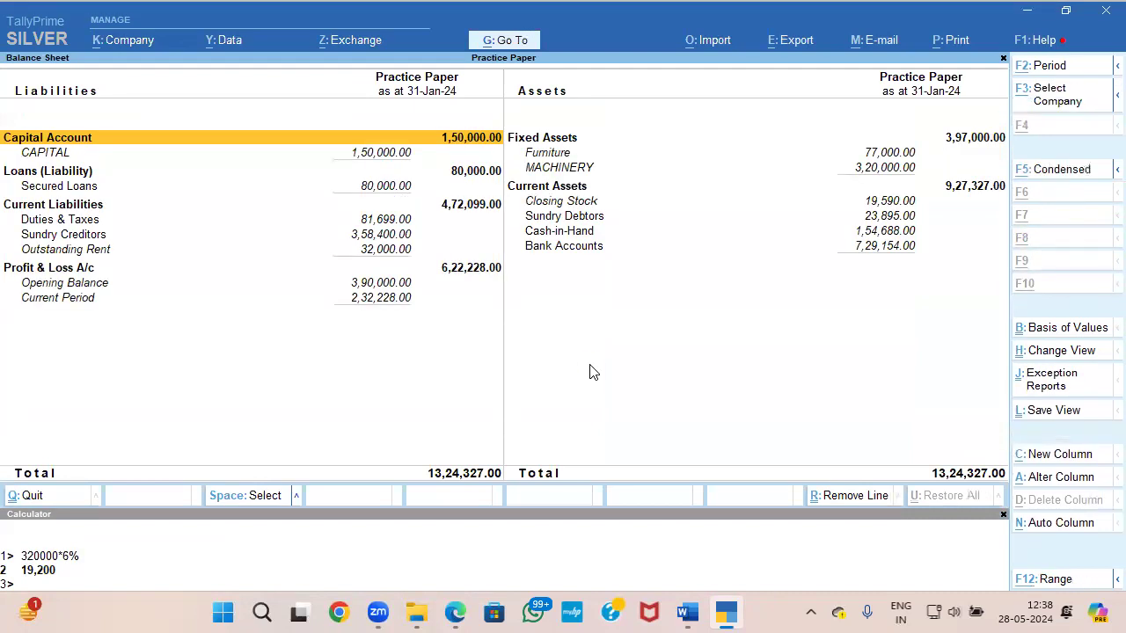
Step: Open the export configuration for the current Balance Sheet and choose to specify a custom folder path
{"action": "key", "text": "alt+e"}
{"action": "key", "text": "Escape"}
{"action": "key", "text": "alt+e"}
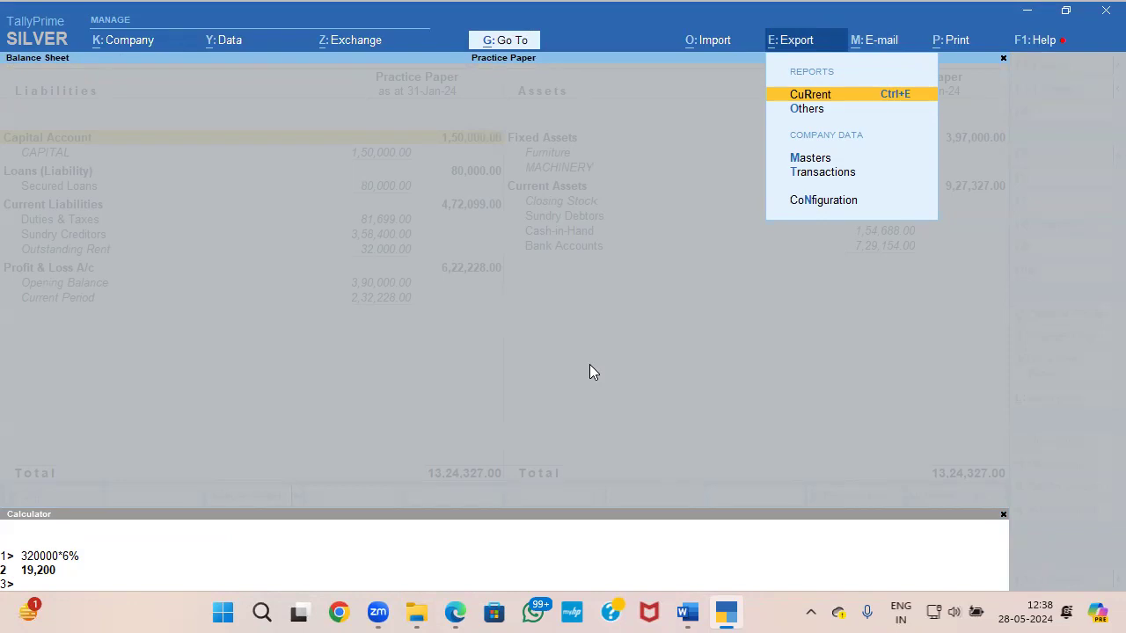
{"action": "key", "text": "Return"}
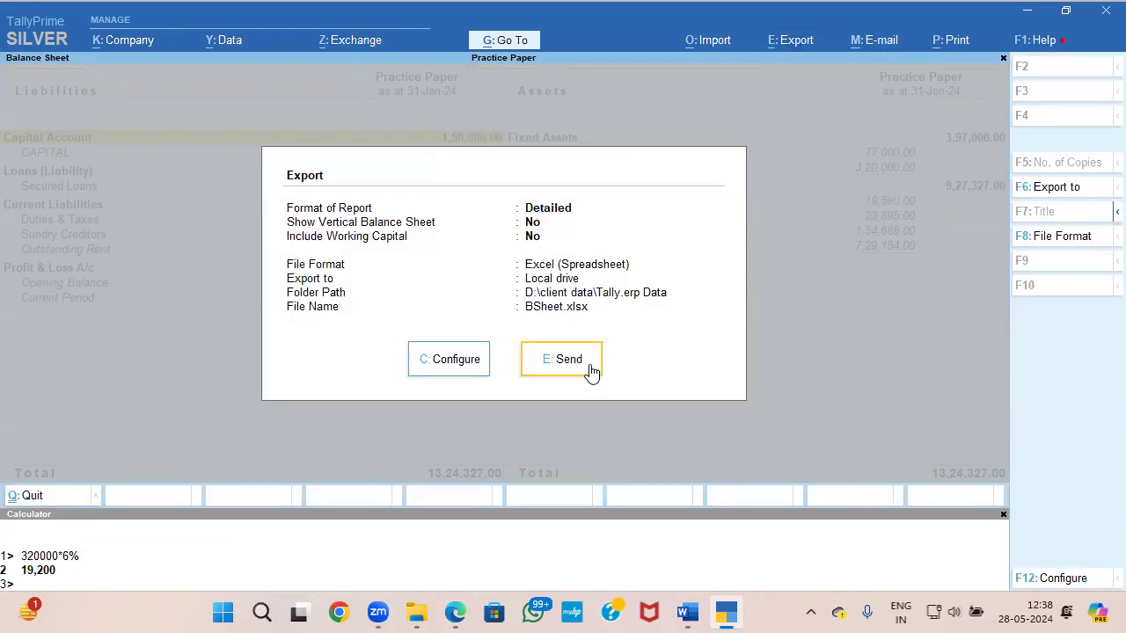
{"action": "left_click", "coordinate": [481, 367]}
{"action": "key", "text": "Down"}
{"action": "key", "text": "Down"}
{"action": "key", "text": "Down"}
{"action": "key", "text": "Down"}
{"action": "key", "text": "Down"}
{"action": "key", "text": "Down"}
{"action": "key", "text": "Down"}
{"action": "key", "text": "Down"}
{"action": "key", "text": "Down"}
{"action": "key", "text": "Down"}
{"action": "key", "text": "Down"}
{"action": "key", "text": "Down"}
{"action": "key", "text": "Down"}
{"action": "key", "text": "Down"}
{"action": "key", "text": "Down"}
{"action": "key", "text": "Down"}
{"action": "key", "text": "Down"}
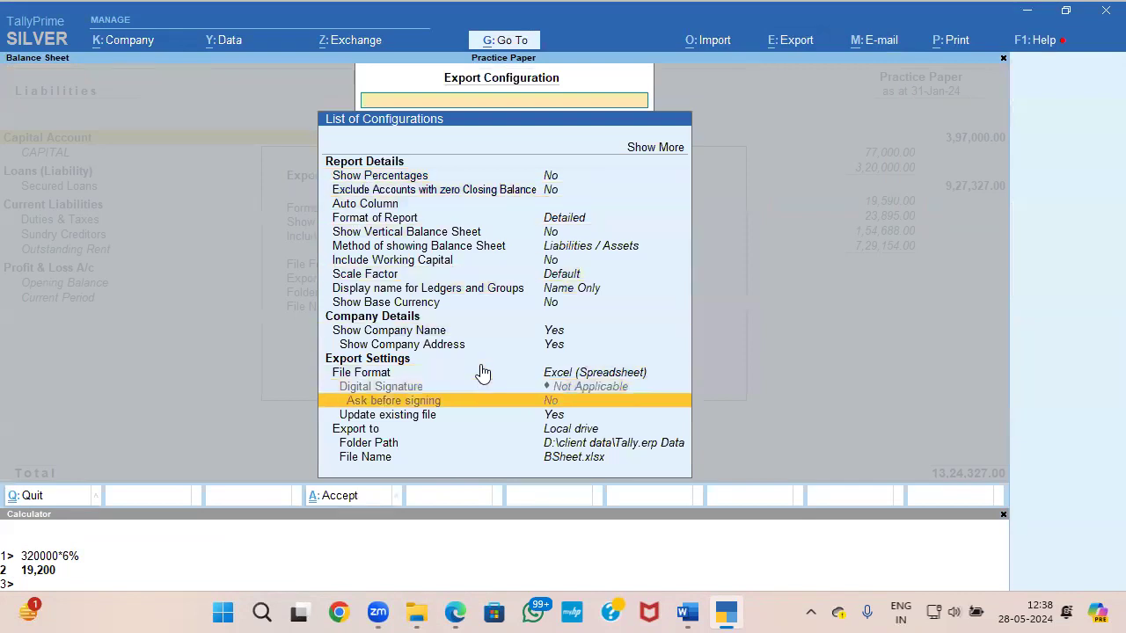
{"action": "key", "text": "Return"}
{"action": "key", "text": "Up"}
{"action": "key", "text": "Up"}
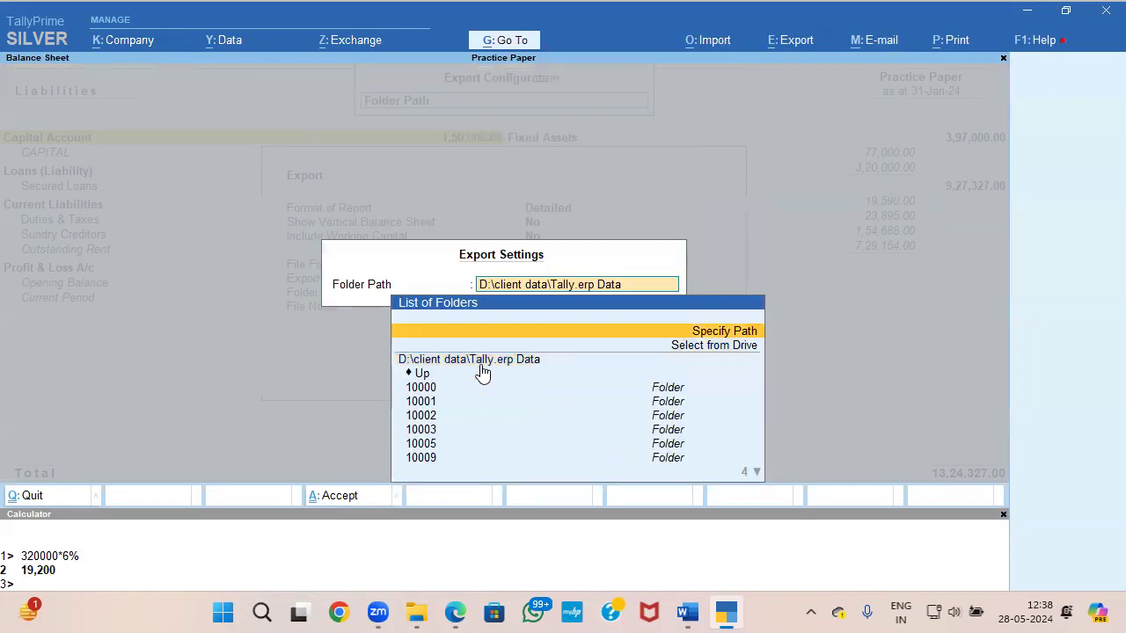
{"action": "key", "text": "Return"}
Step: Copy the path of the Set 1 folder from File Explorer and set it as the export folder path in TallyPrime
{"action": "mouse_move", "coordinate": [418, 613]}
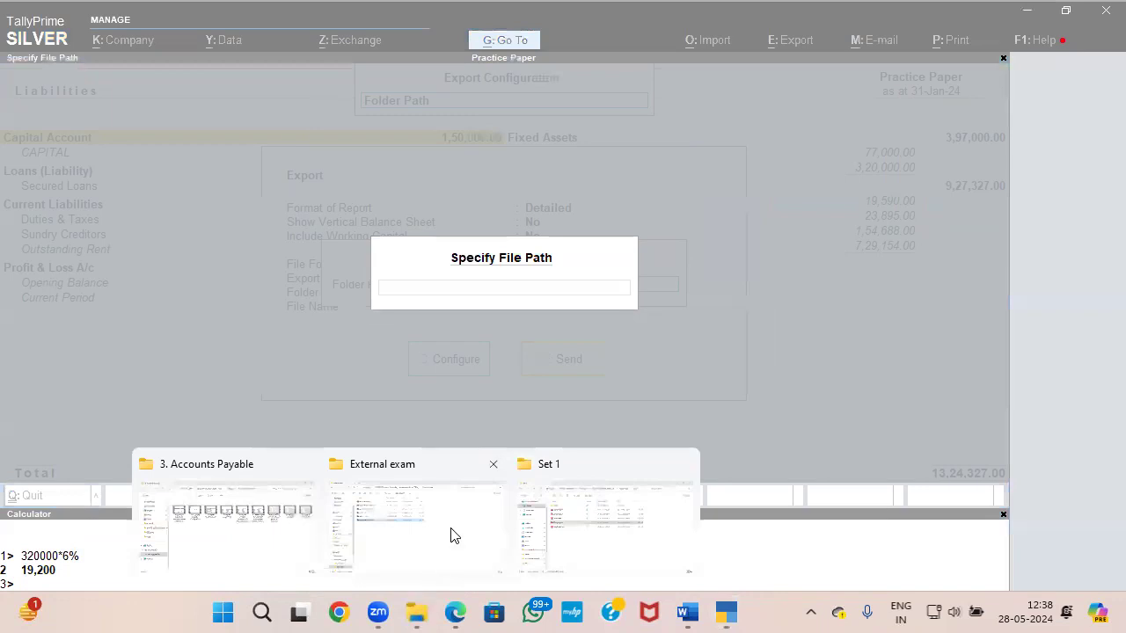
{"action": "left_click", "coordinate": [589, 518]}
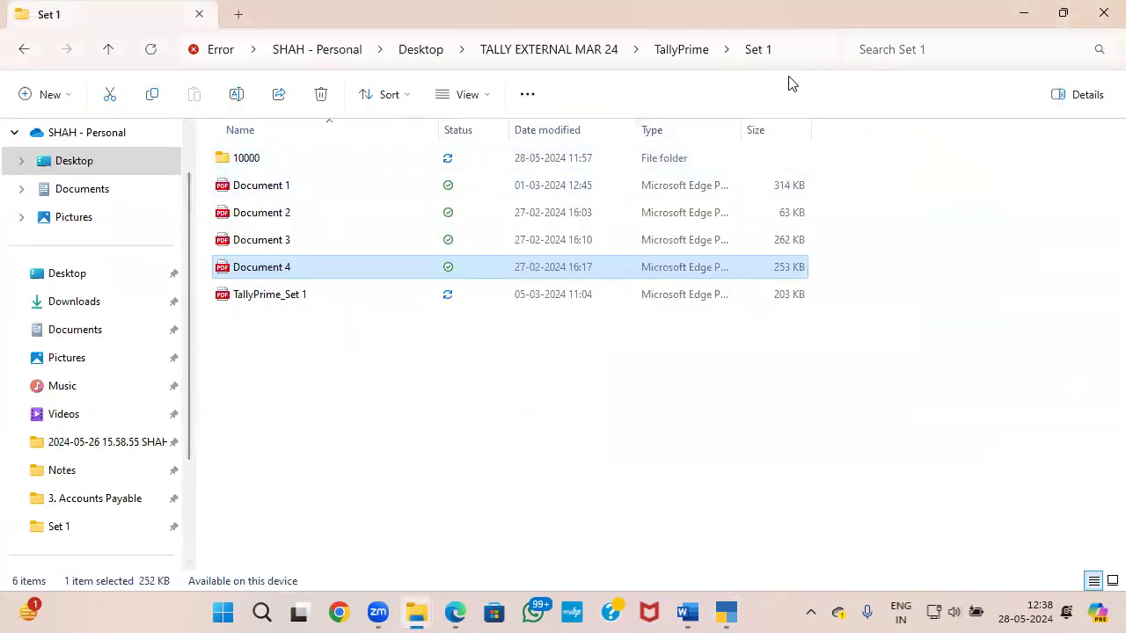
{"action": "left_click", "coordinate": [798, 52]}
{"action": "key", "text": "ctrl+c"}
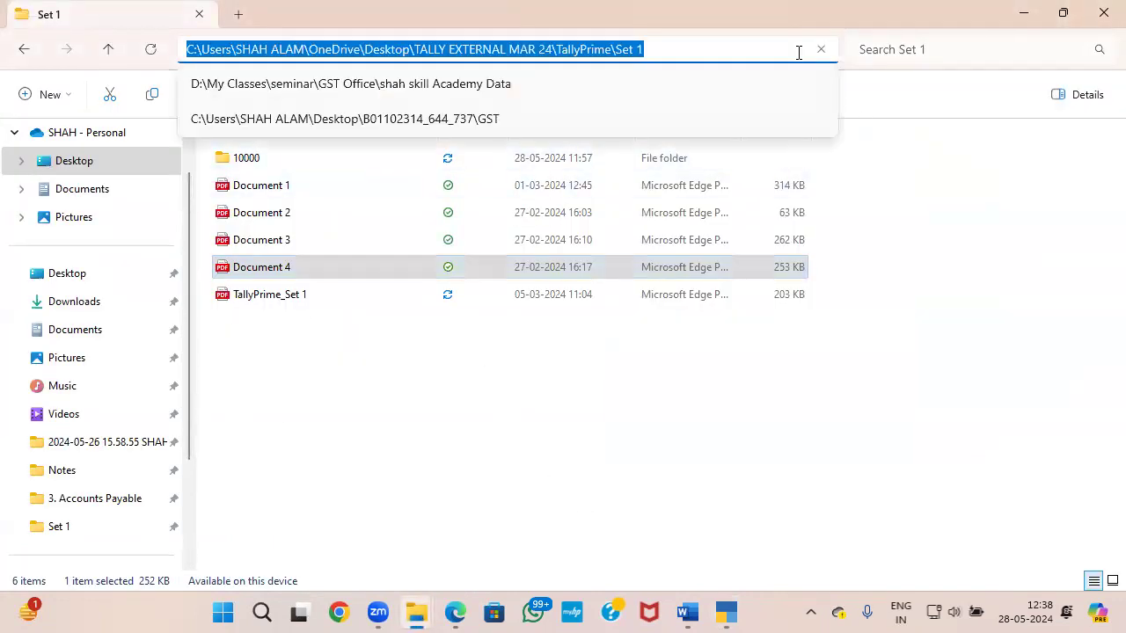
{"action": "left_click", "coordinate": [737, 613]}
{"action": "type", "text": "C:\\Users\\SHAH ALAM\\OneDrive\\Desktop\\TALLY EXTERNAL WAY 2\\TallyPrime\\Set 1"}
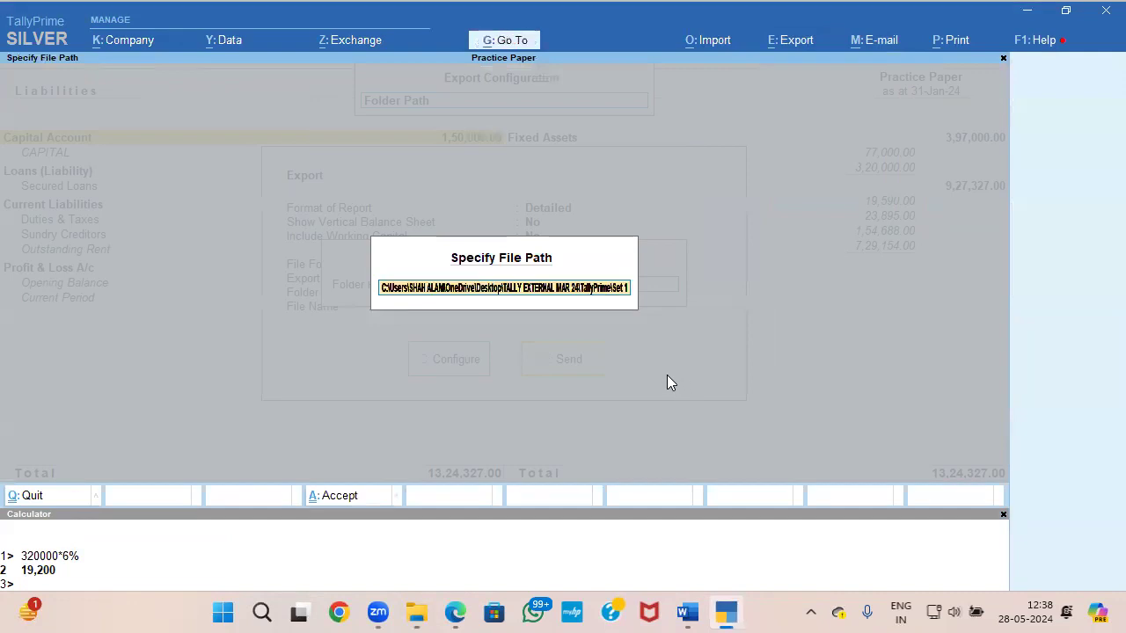
{"action": "key", "text": "Return"}
Step: Export the Balance Sheet in Excel (Spreadsheet) format and close the exported workbook
{"action": "key", "text": "Return"}
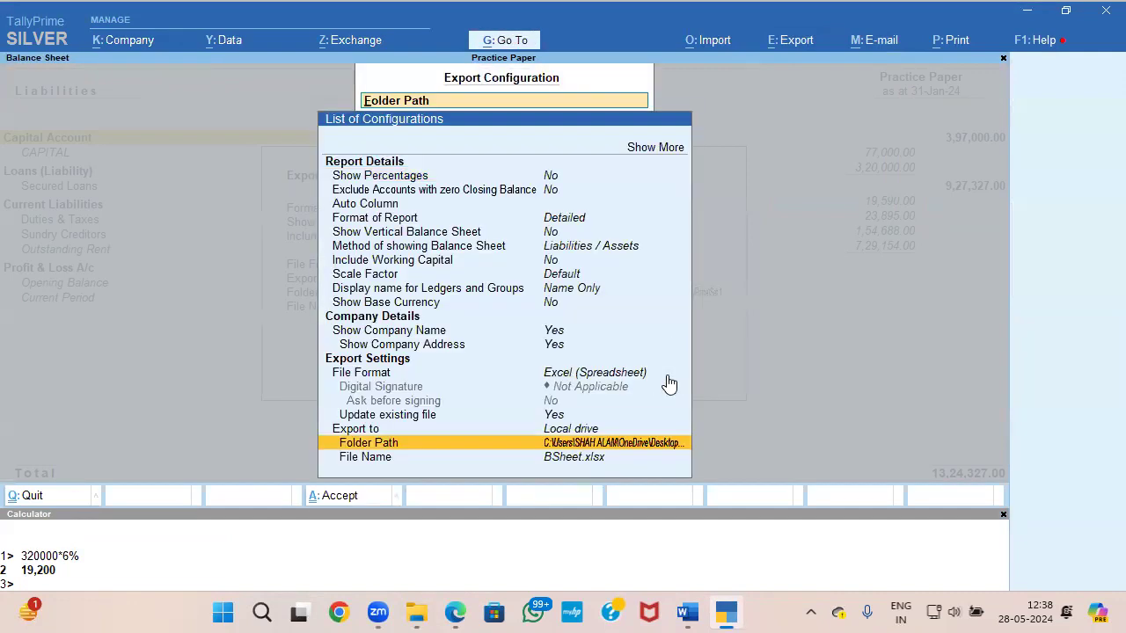
{"action": "key", "text": "ctrl+a"}
{"action": "key", "text": "Left"}
{"action": "key", "text": "Right"}
{"action": "key", "text": "Return"}
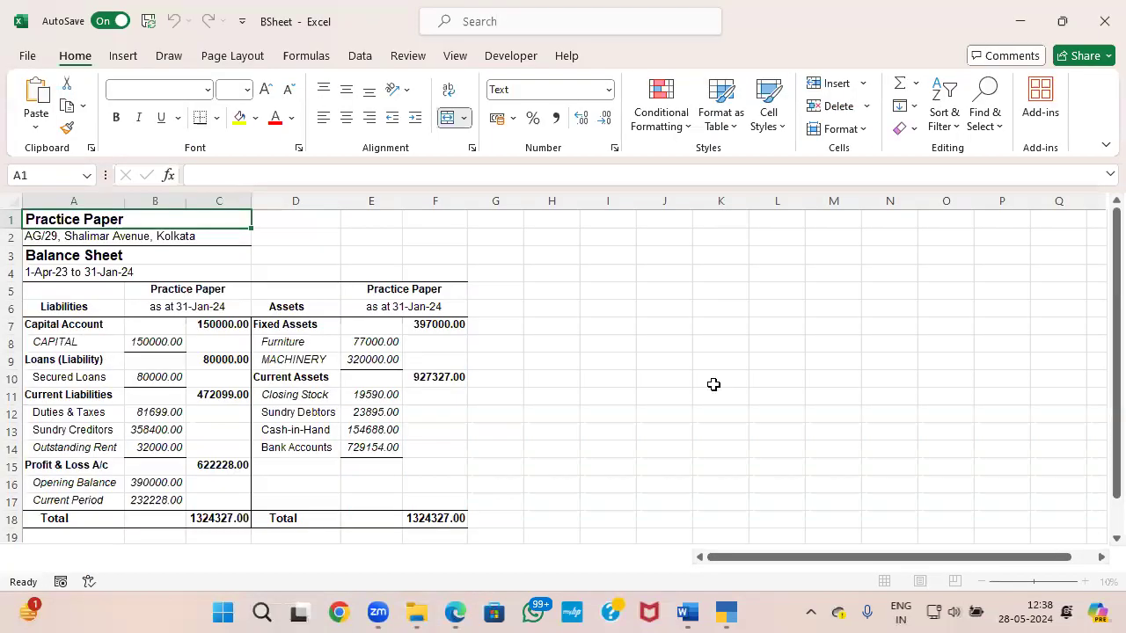
{"action": "left_click", "coordinate": [721, 201]}
{"action": "left_click", "coordinate": [591, 329]}
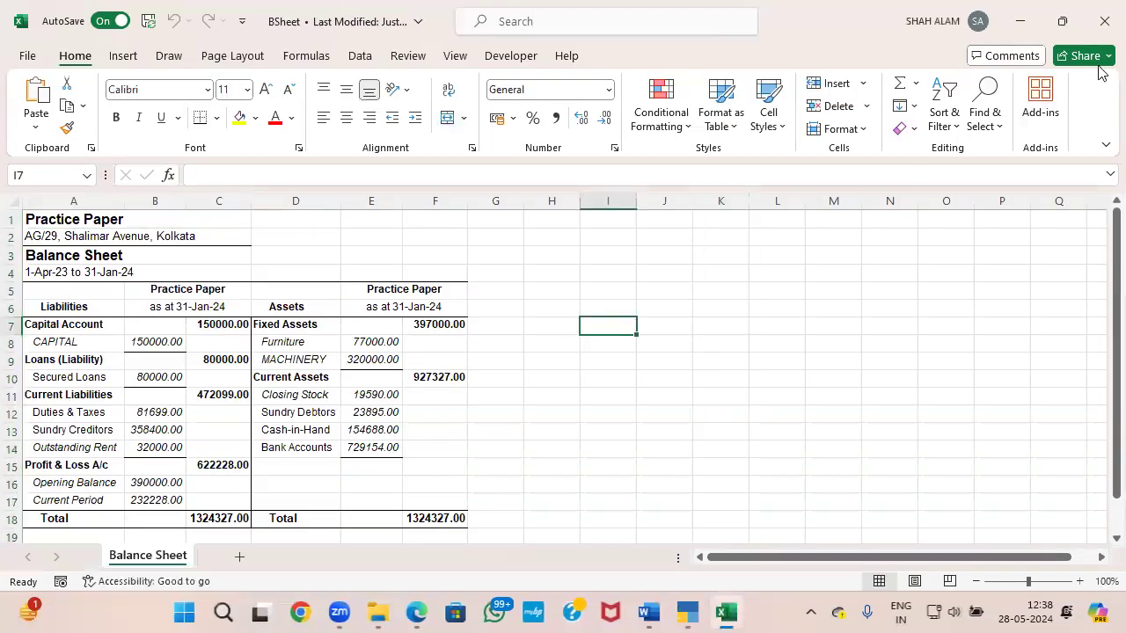
{"action": "left_click", "coordinate": [1105, 23]}
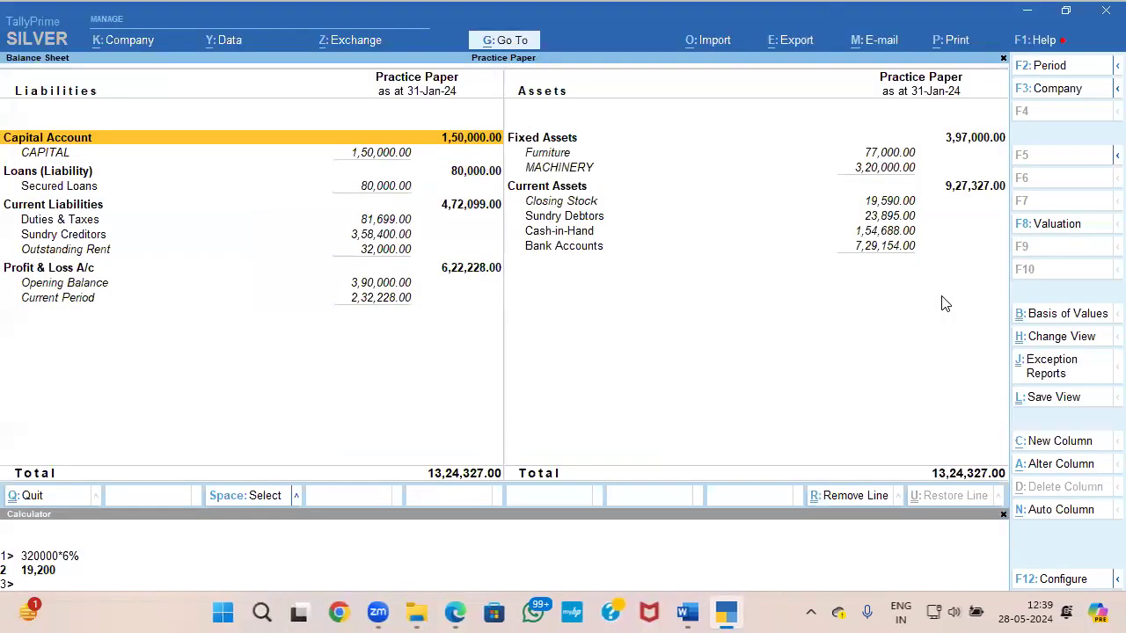
Step: Configure a new export of the current Balance Sheet with JPEG (Image) as the file format
{"action": "key", "text": "alt+e"}
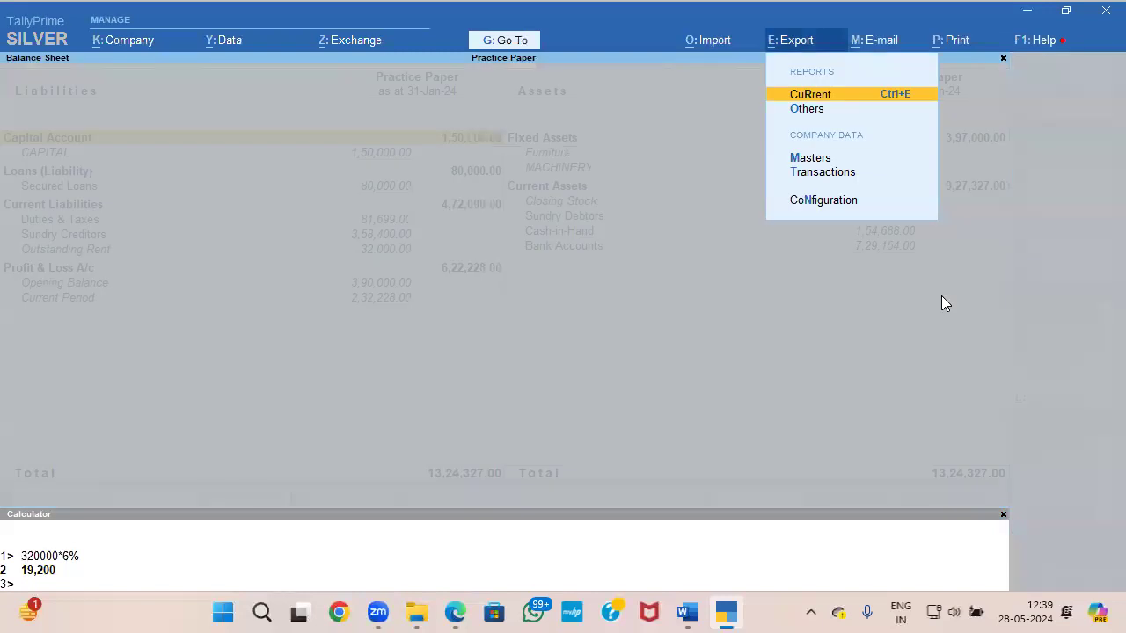
{"action": "key", "text": "Return"}
{"action": "key", "text": "c"}
{"action": "key", "text": "Down"}
{"action": "key", "text": "Down"}
{"action": "key", "text": "Down"}
{"action": "key", "text": "Down"}
{"action": "key", "text": "Down"}
{"action": "key", "text": "Down"}
{"action": "key", "text": "Down"}
{"action": "key", "text": "Down"}
{"action": "key", "text": "Down"}
{"action": "key", "text": "Down"}
{"action": "key", "text": "Down"}
{"action": "key", "text": "Down"}
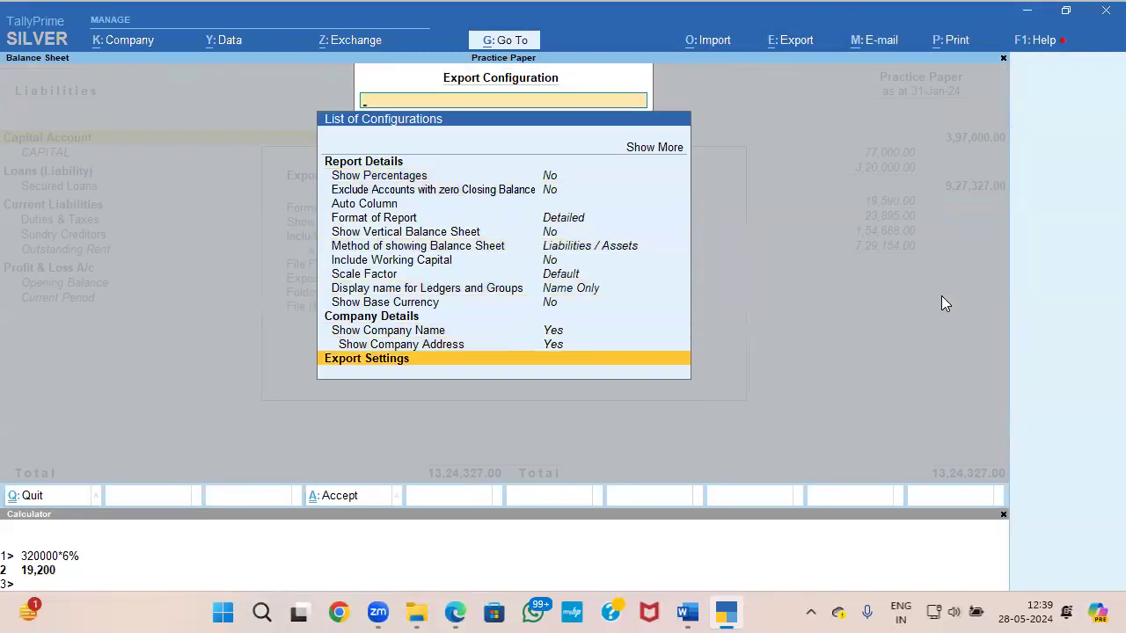
Step: Specify the copied Set 1 folder path as the destination of the JPEG export
{"action": "key", "text": "Down"}
{"action": "key", "text": "Return"}
{"action": "key", "text": "Down"}
{"action": "key", "text": "Down"}
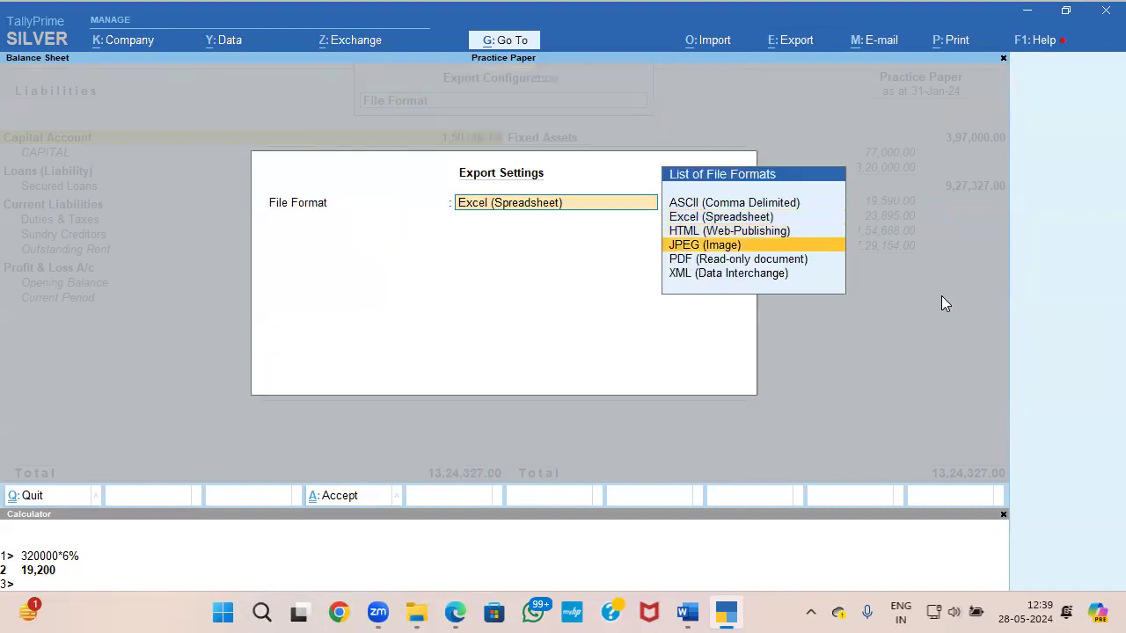
{"action": "key", "text": "Return"}
{"action": "key", "text": "Down"}
{"action": "key", "text": "Down"}
{"action": "key", "text": "Down"}
{"action": "key", "text": "Down"}
{"action": "key", "text": "Return"}
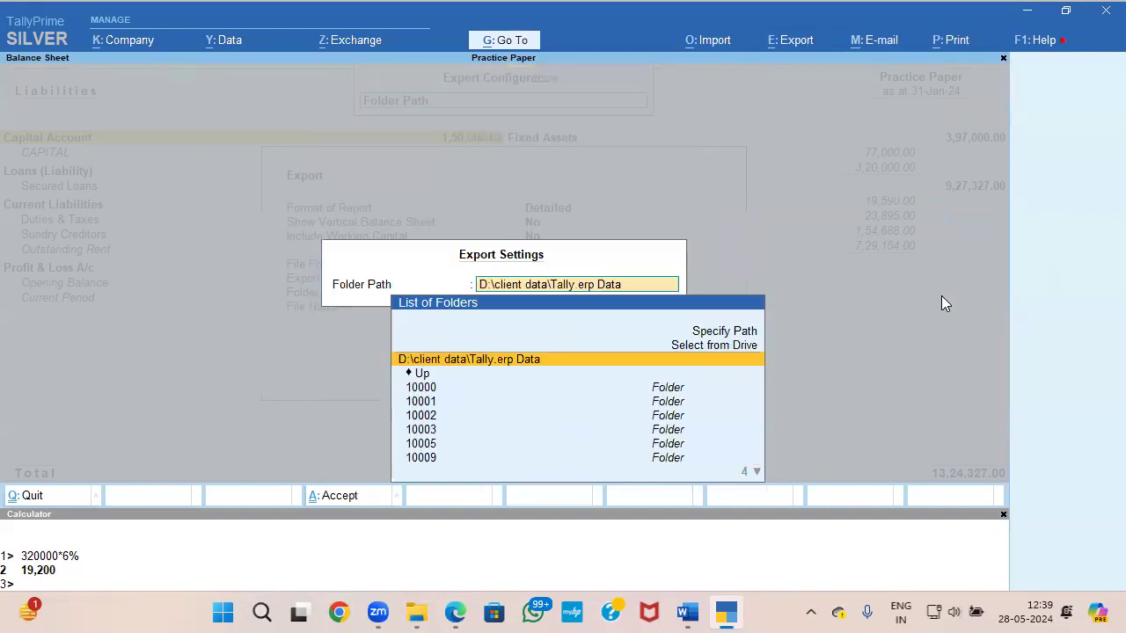
{"action": "key", "text": "Up"}
{"action": "key", "text": "Up"}
{"action": "key", "text": "Return"}
{"action": "key", "text": "ctrl+v"}
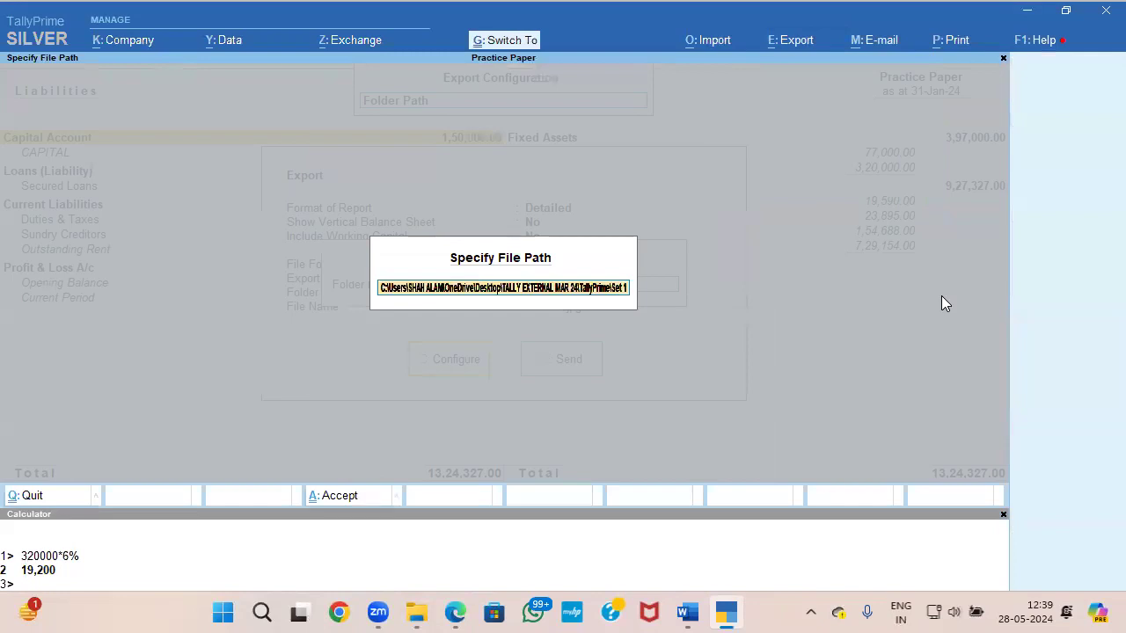
{"action": "key", "text": "Return"}
Step: Export the Balance Sheet as a JPEG image and close the exported picture
{"action": "key", "text": "Return"}
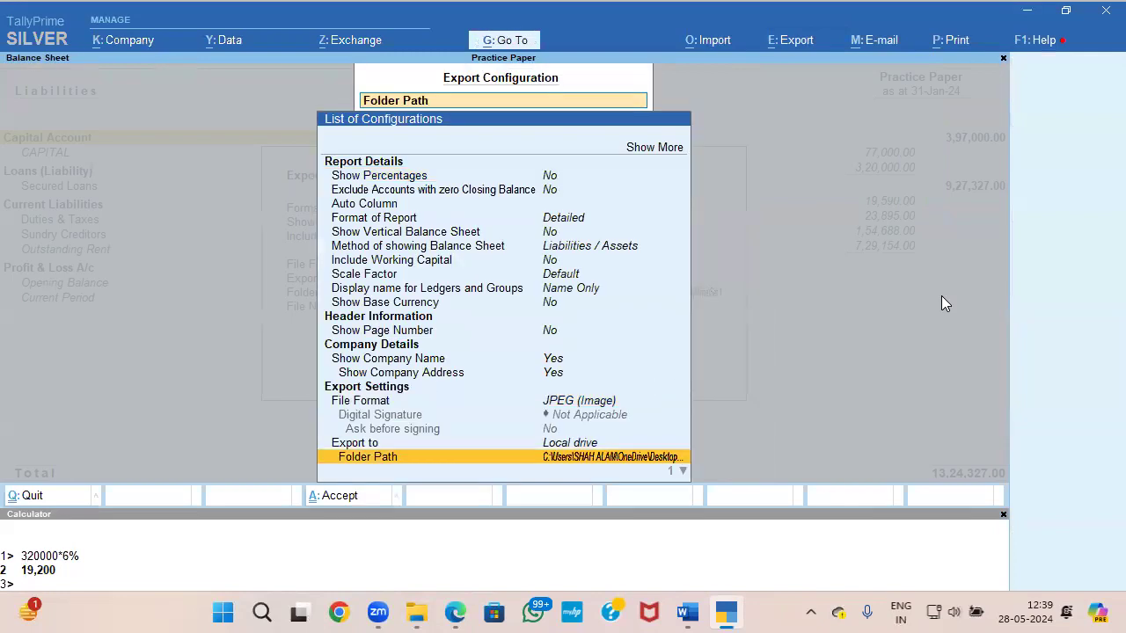
{"action": "key", "text": "ctrl+a"}
{"action": "key", "text": "Return"}
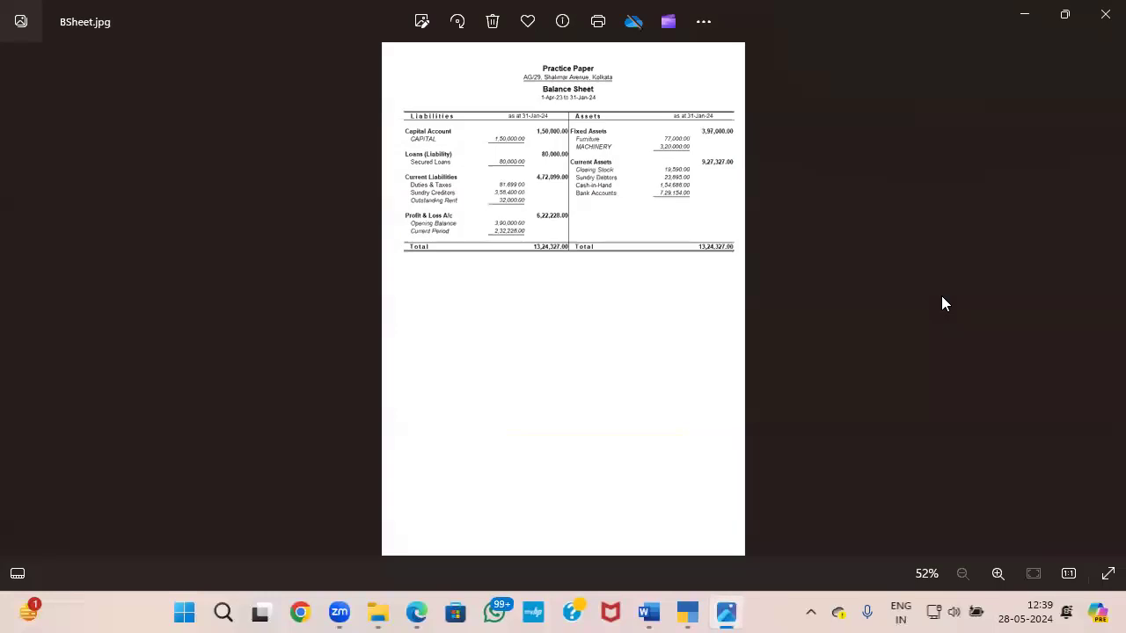
{"action": "left_click", "coordinate": [1105, 14]}
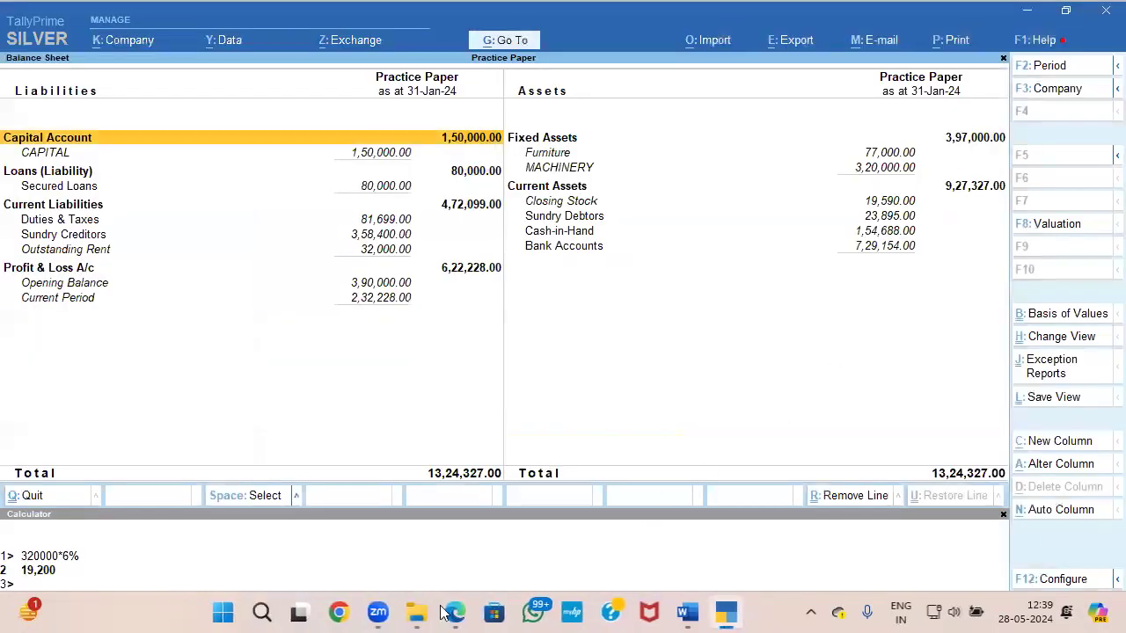
Step: Delete the BSheet Excel workbook from the Set 1 folder in File Explorer and return to the Word question paper
{"action": "left_click", "coordinate": [417, 613]}
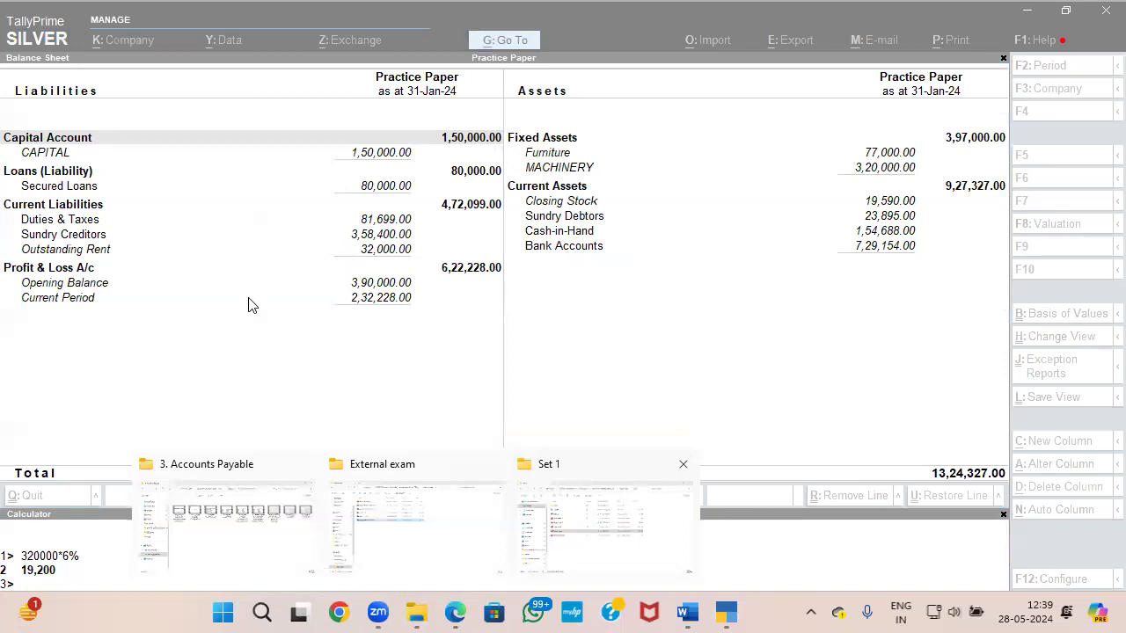
{"action": "left_click", "coordinate": [257, 214]}
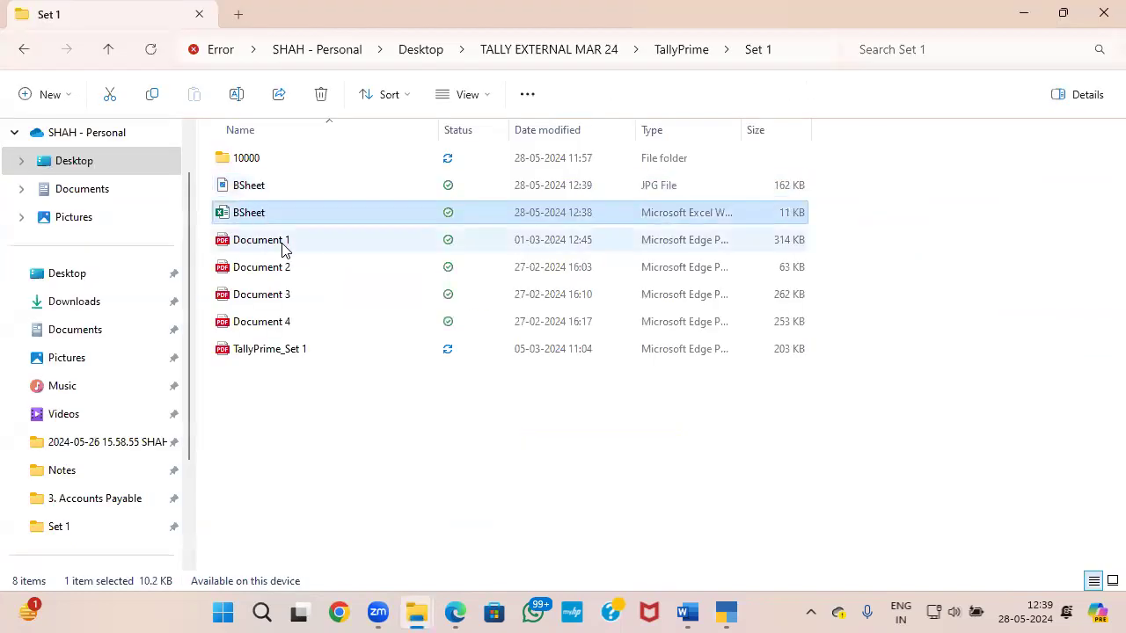
{"action": "key", "text": "Delete"}
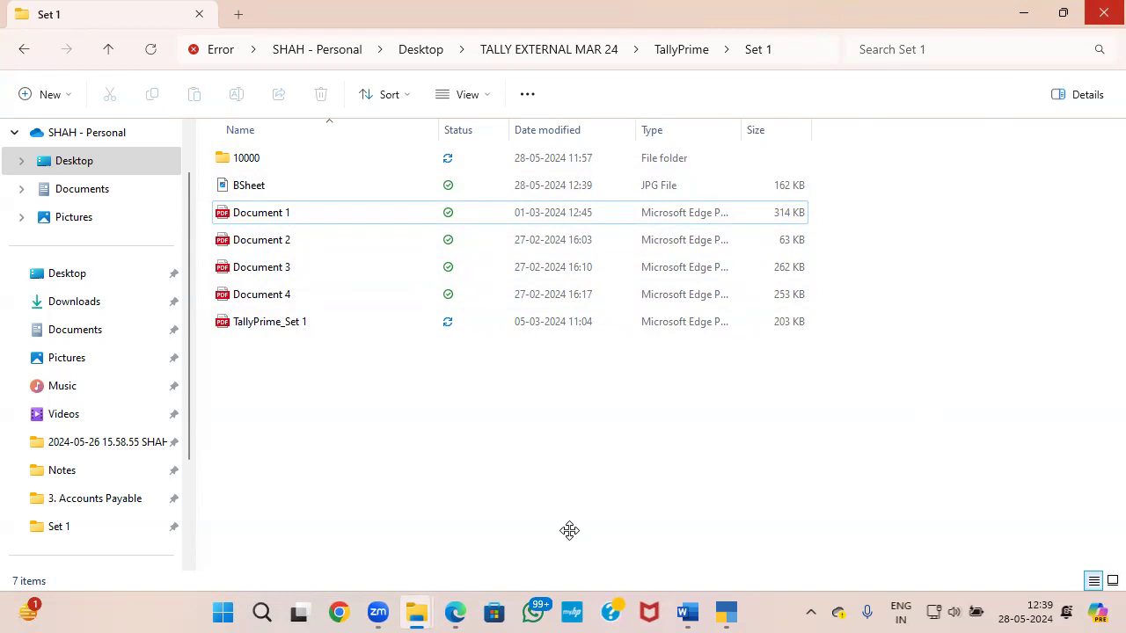
{"action": "key", "text": "alt+Tab"}
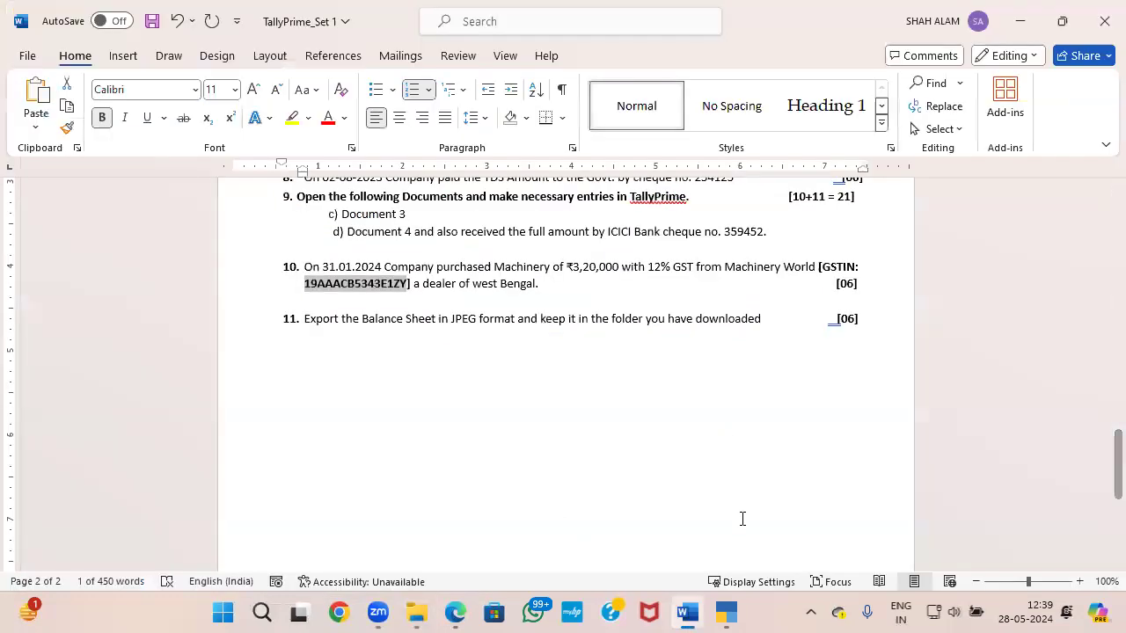